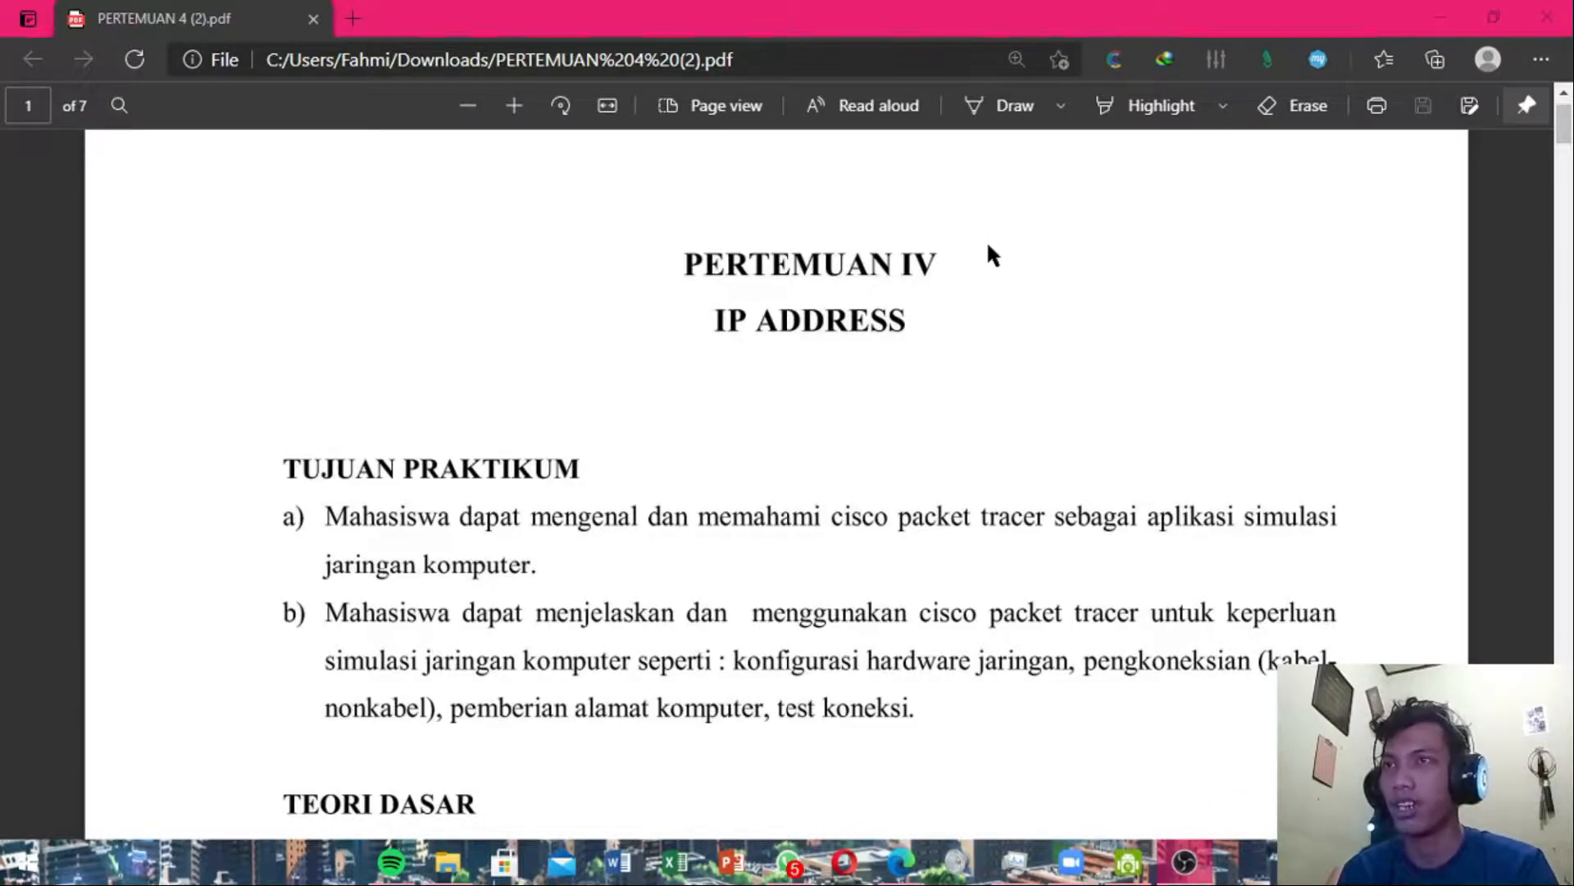
Read through the PDF's practical objectives, IP address theory, class table and forbidden addresses, down to the network simulation task.
{"action": "scroll", "coordinate": [533, 401], "scroll_direction": "down", "scroll_amount": 3}
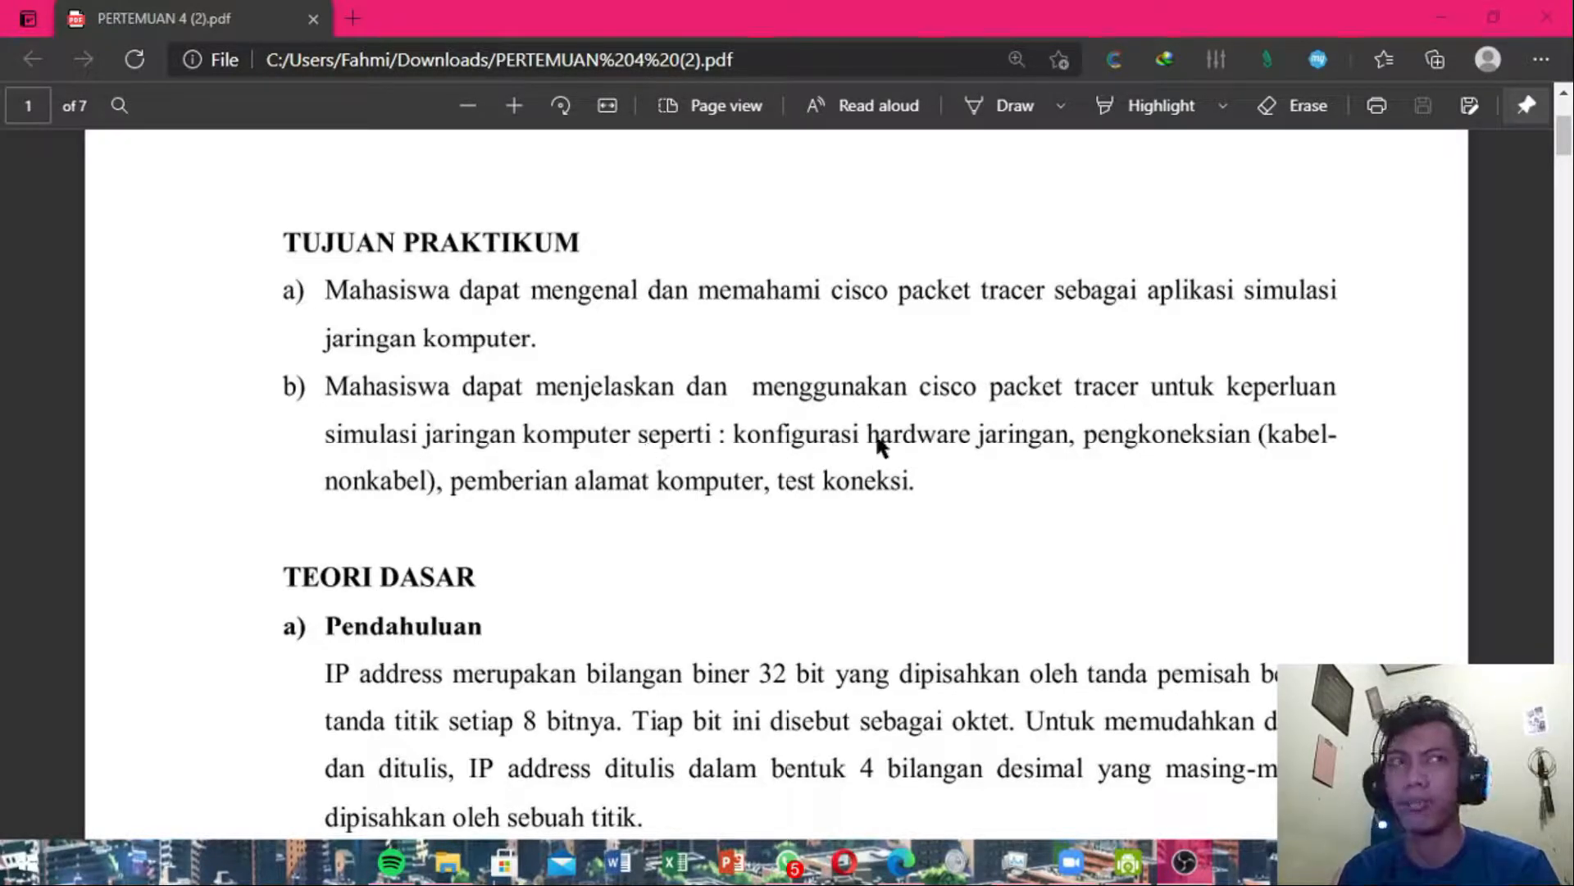
{"action": "scroll", "coordinate": [818, 446], "scroll_direction": "down", "scroll_amount": 8}
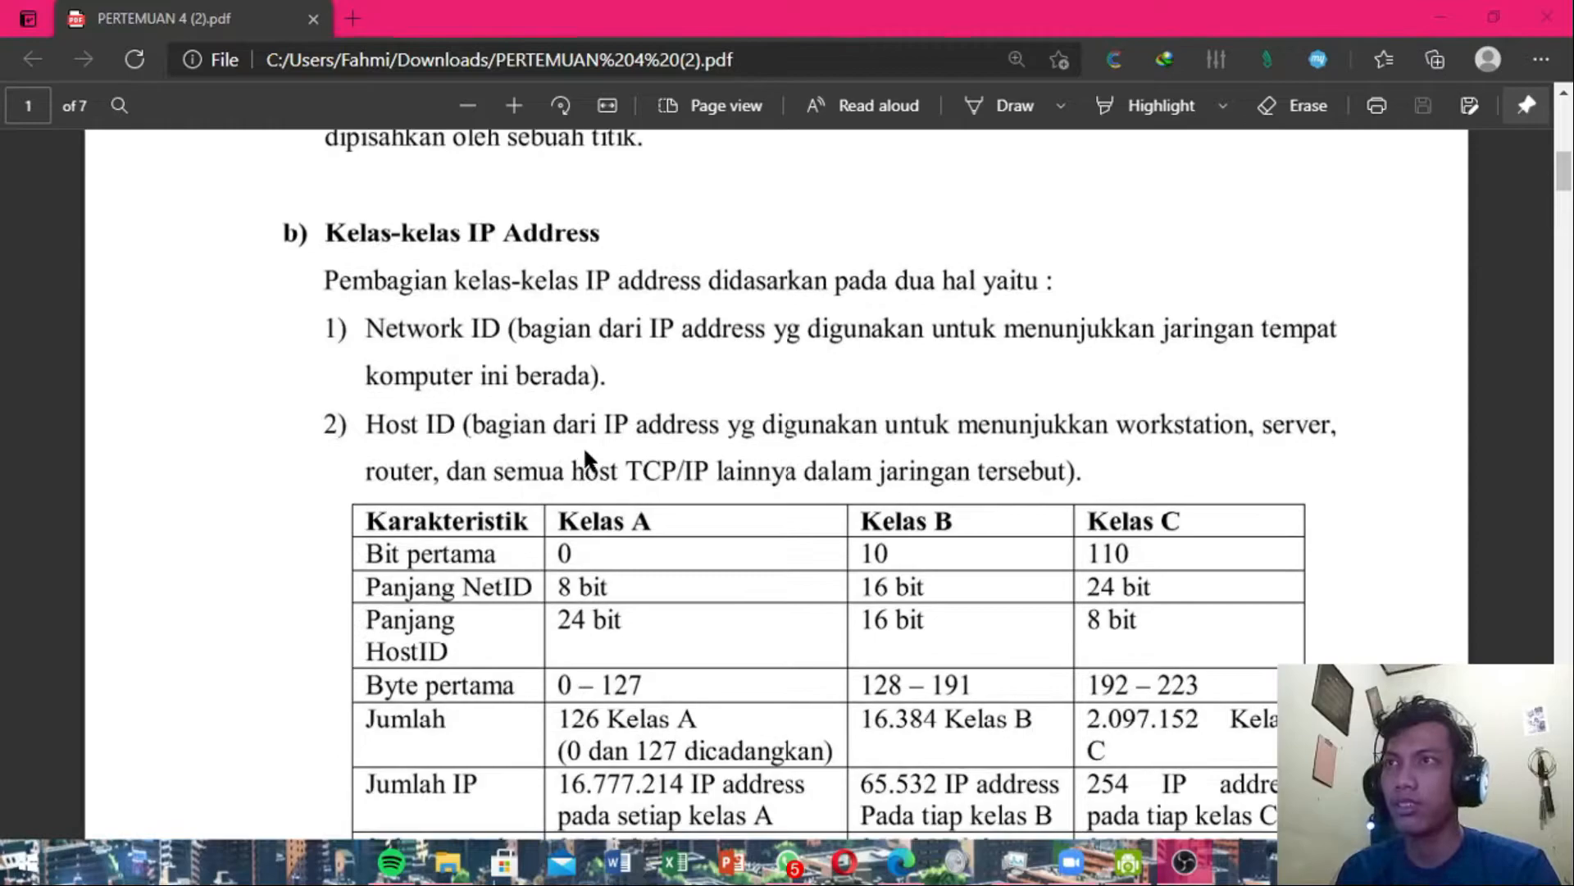
{"action": "scroll", "coordinate": [585, 451], "scroll_direction": "up", "scroll_amount": 3}
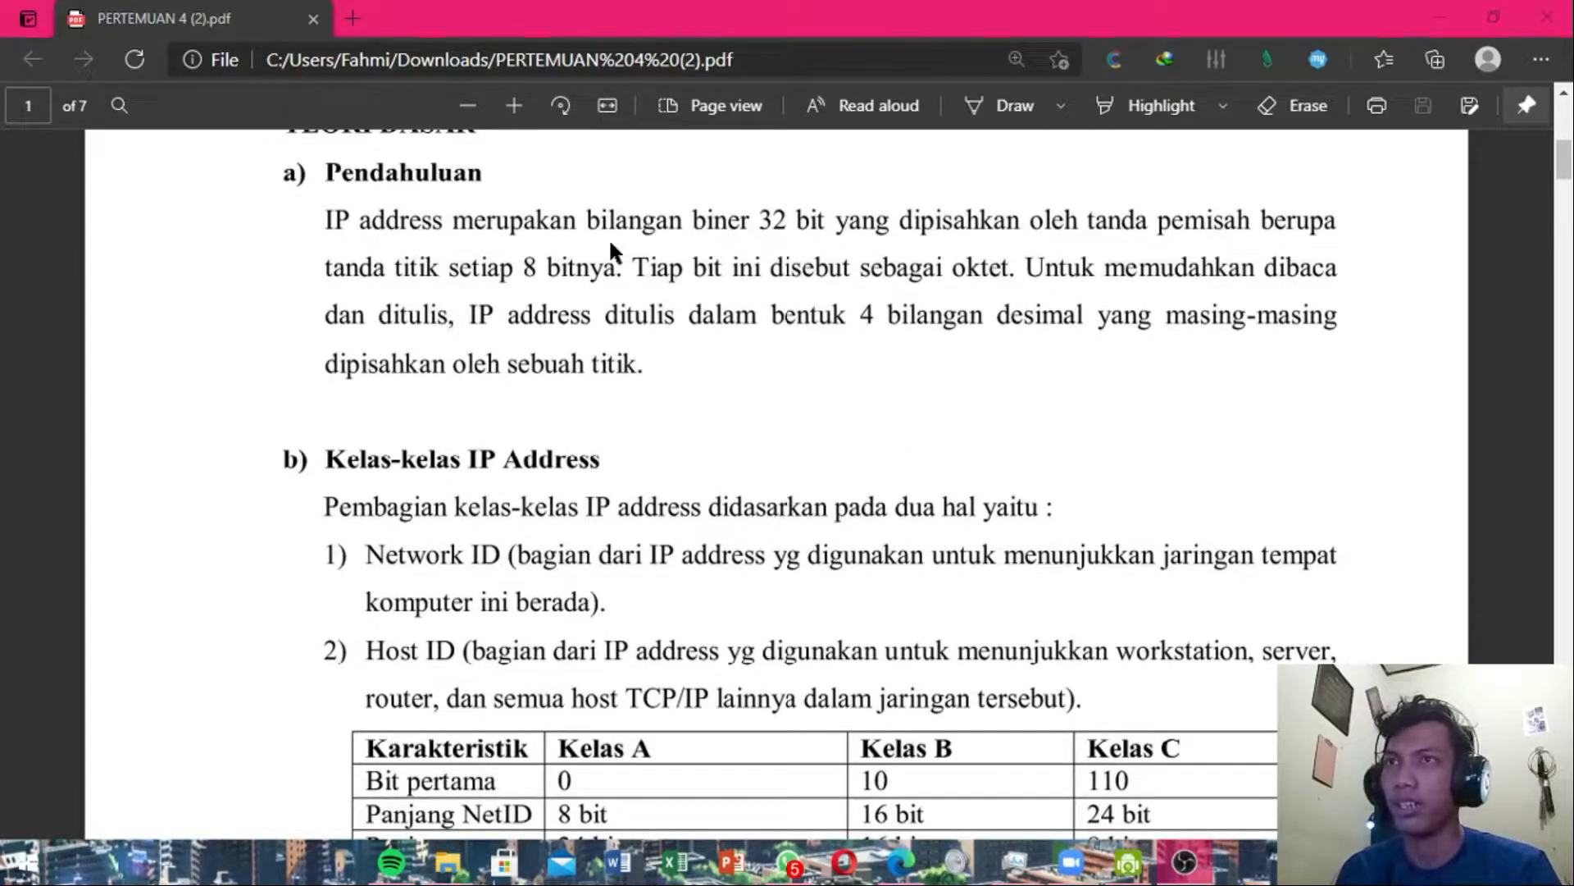
{"action": "scroll", "coordinate": [689, 243], "scroll_direction": "up", "scroll_amount": 2}
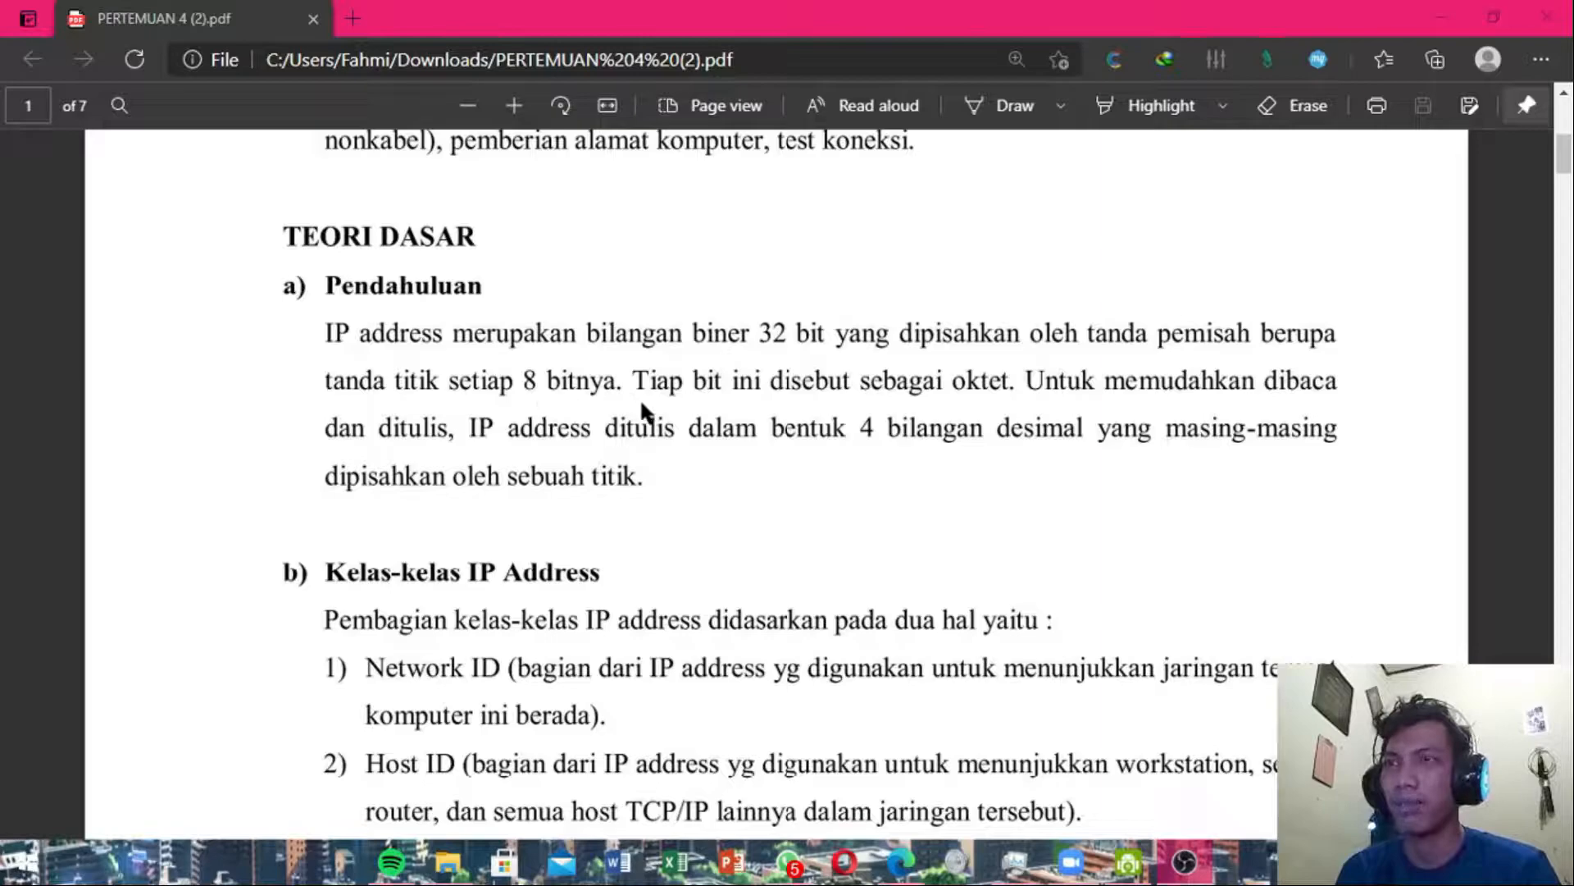
{"action": "scroll", "coordinate": [800, 402], "scroll_direction": "down", "scroll_amount": 4}
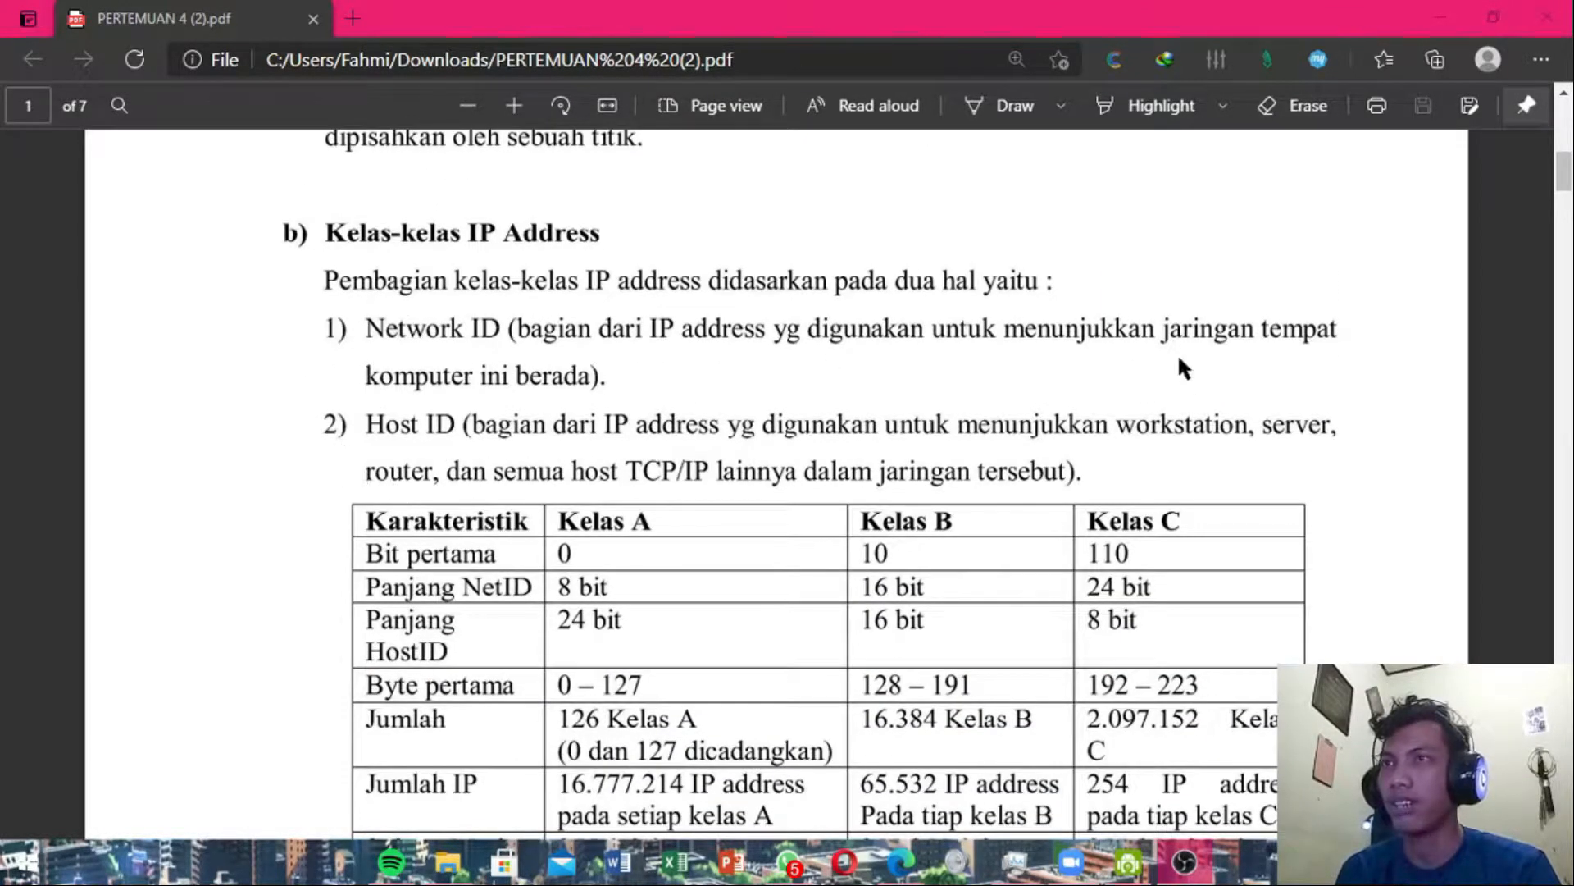
{"action": "scroll", "coordinate": [1066, 351], "scroll_direction": "down", "scroll_amount": 3}
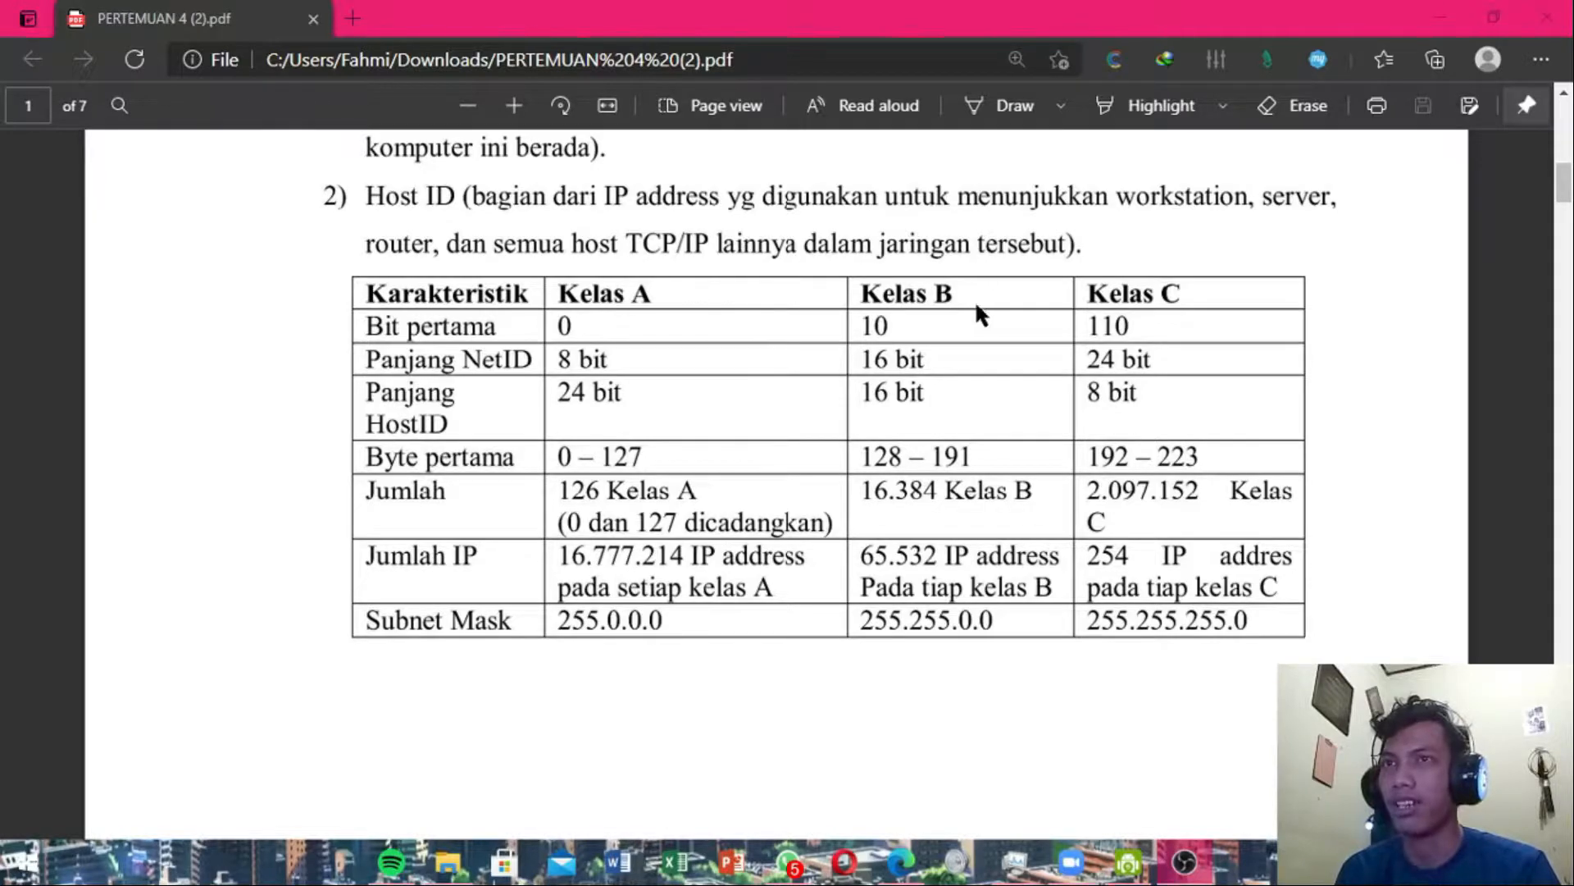
{"action": "scroll", "coordinate": [751, 569], "scroll_direction": "down", "scroll_amount": 8}
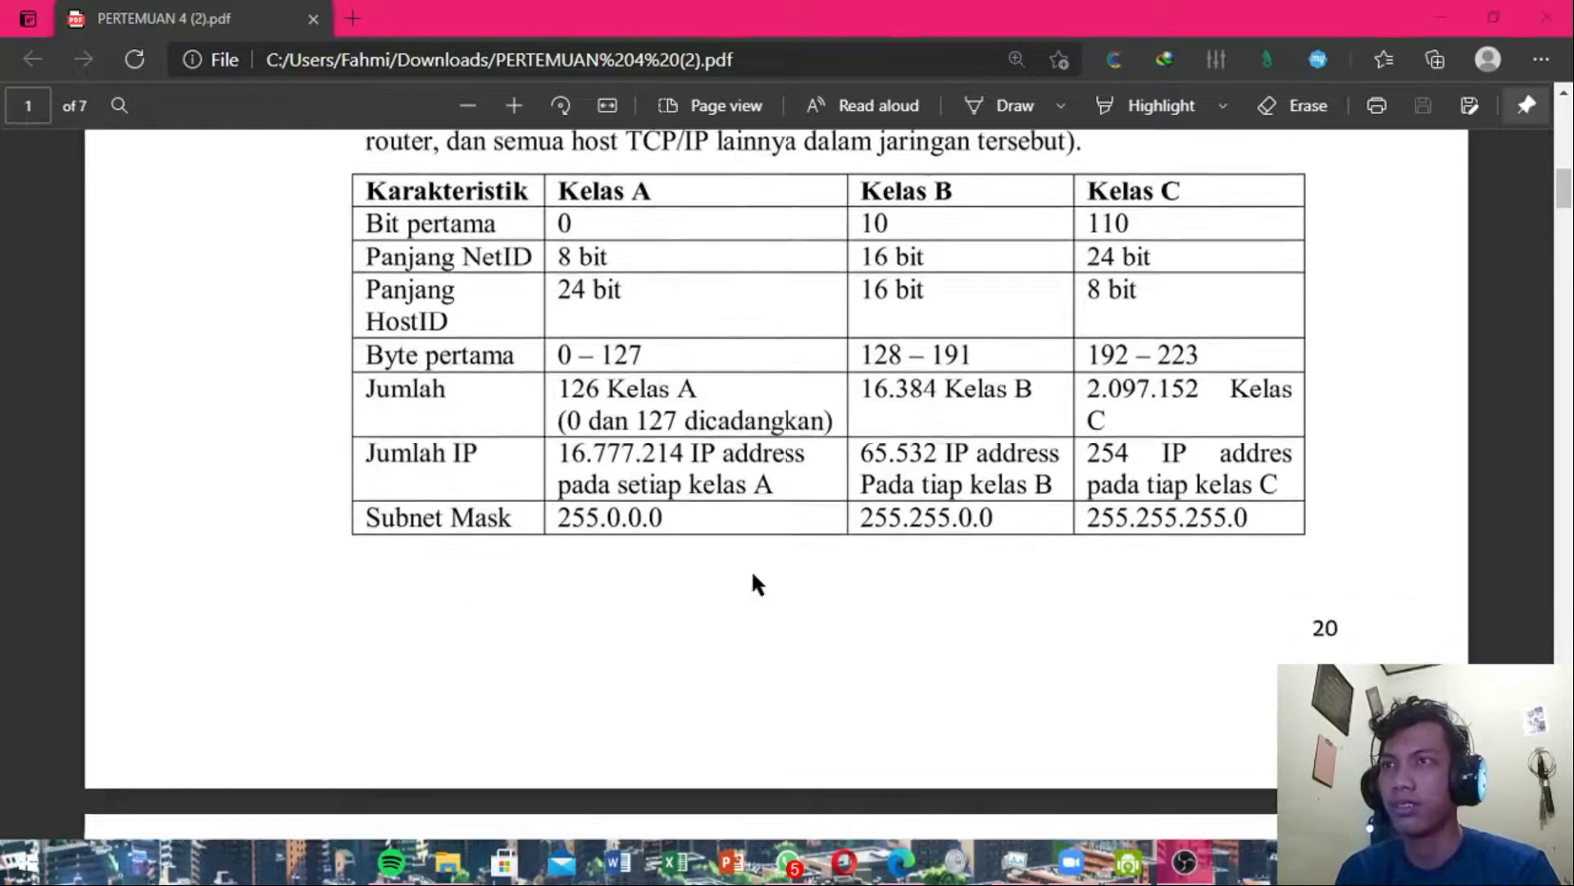
{"action": "scroll", "coordinate": [441, 353], "scroll_direction": "down", "scroll_amount": 6}
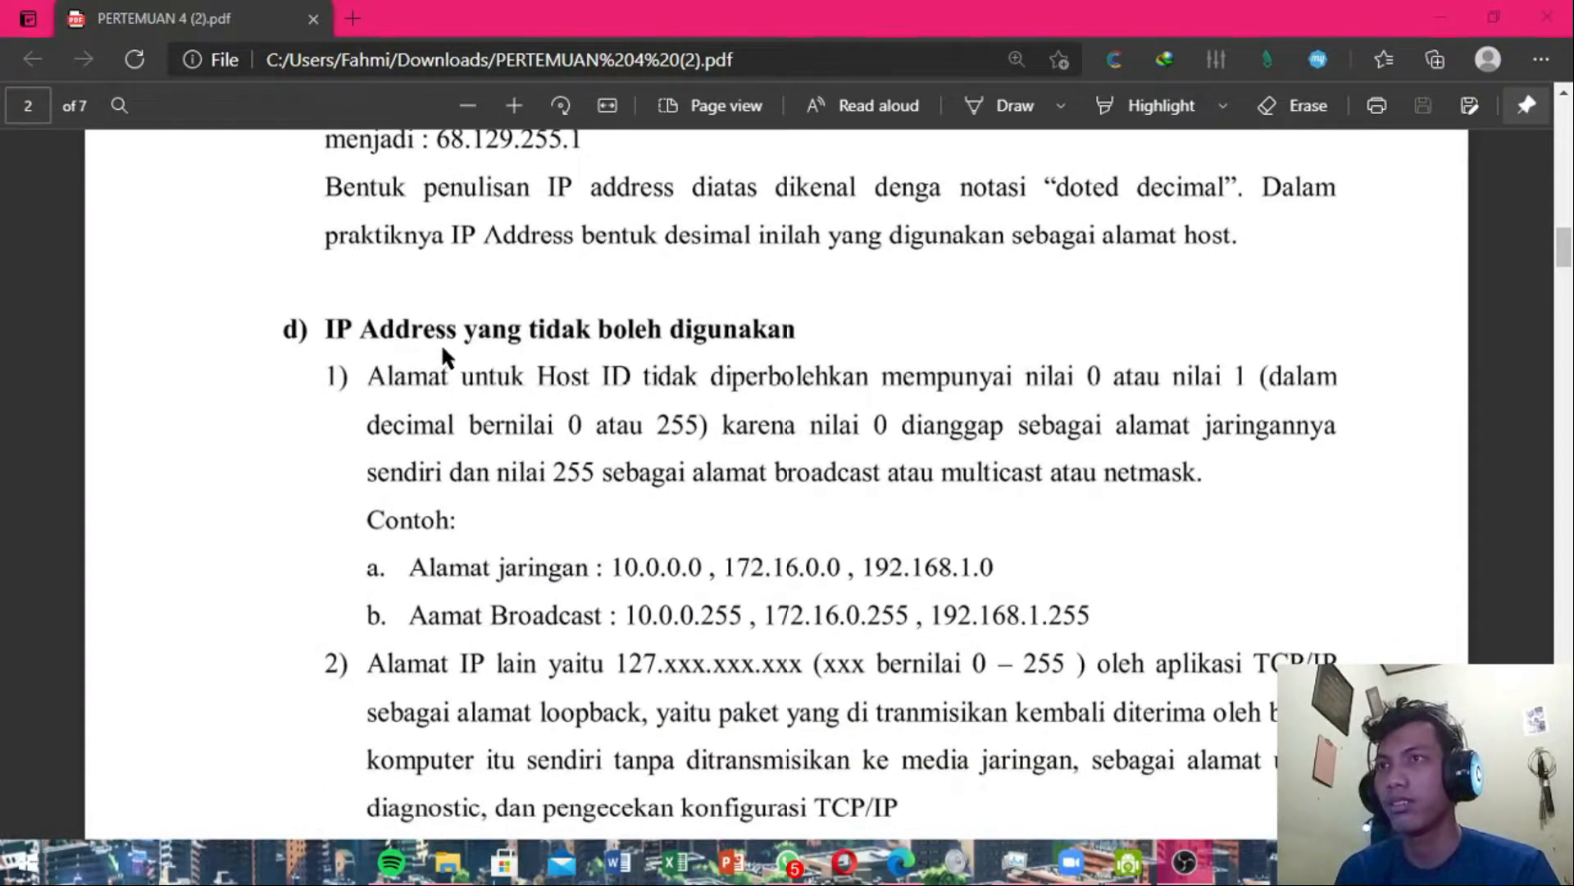
{"action": "scroll", "coordinate": [447, 353], "scroll_direction": "up", "scroll_amount": 6}
{"action": "scroll", "coordinate": [637, 387], "scroll_direction": "down", "scroll_amount": 6}
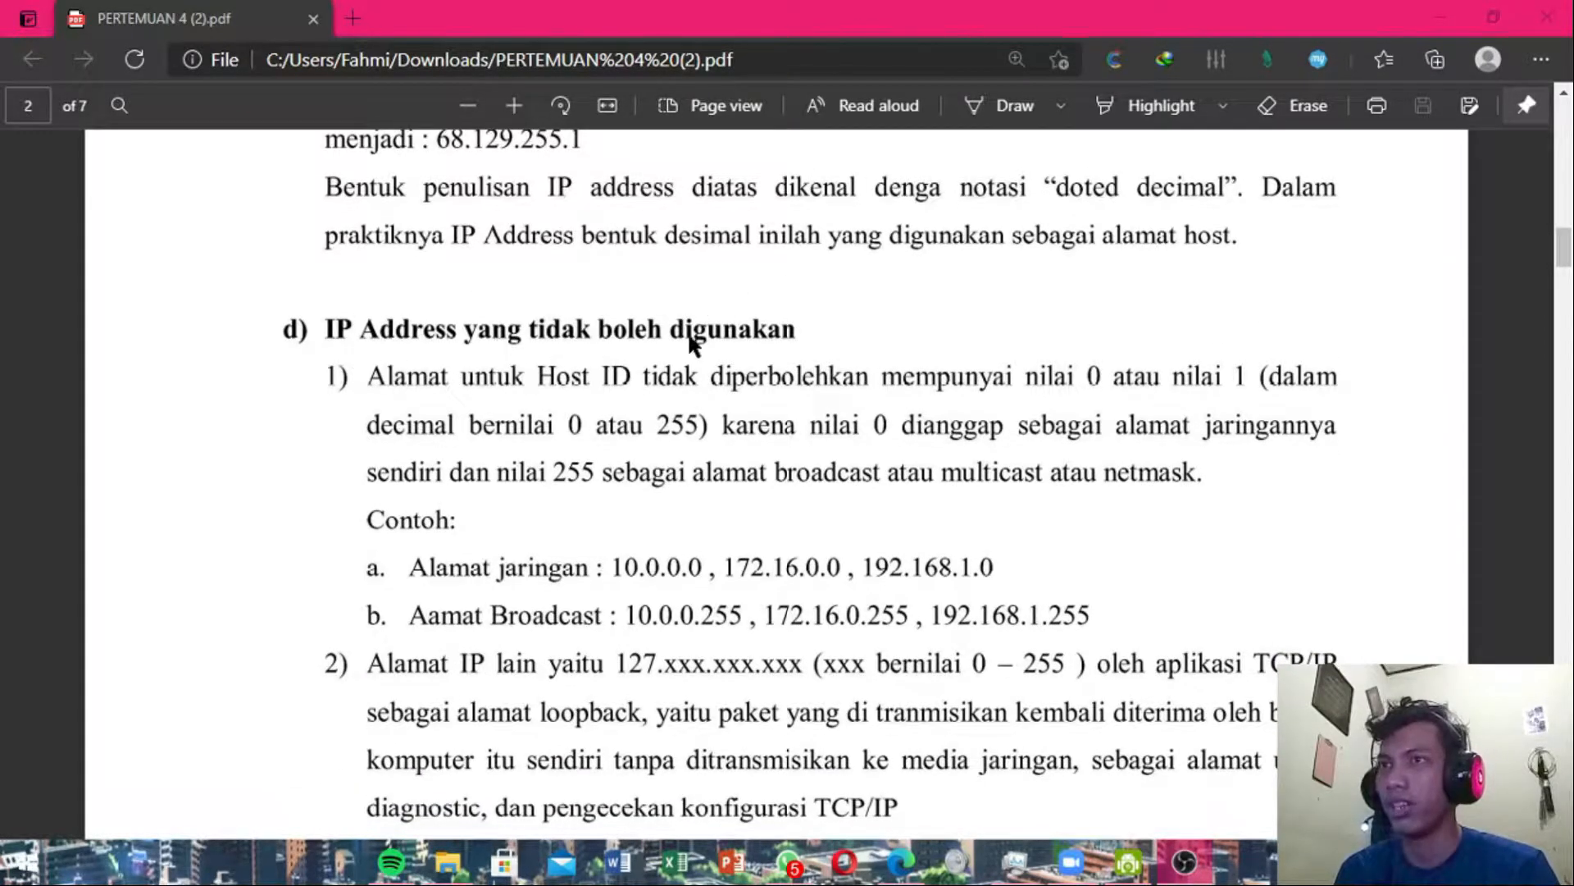
{"action": "scroll", "coordinate": [601, 375], "scroll_direction": "down", "scroll_amount": 3}
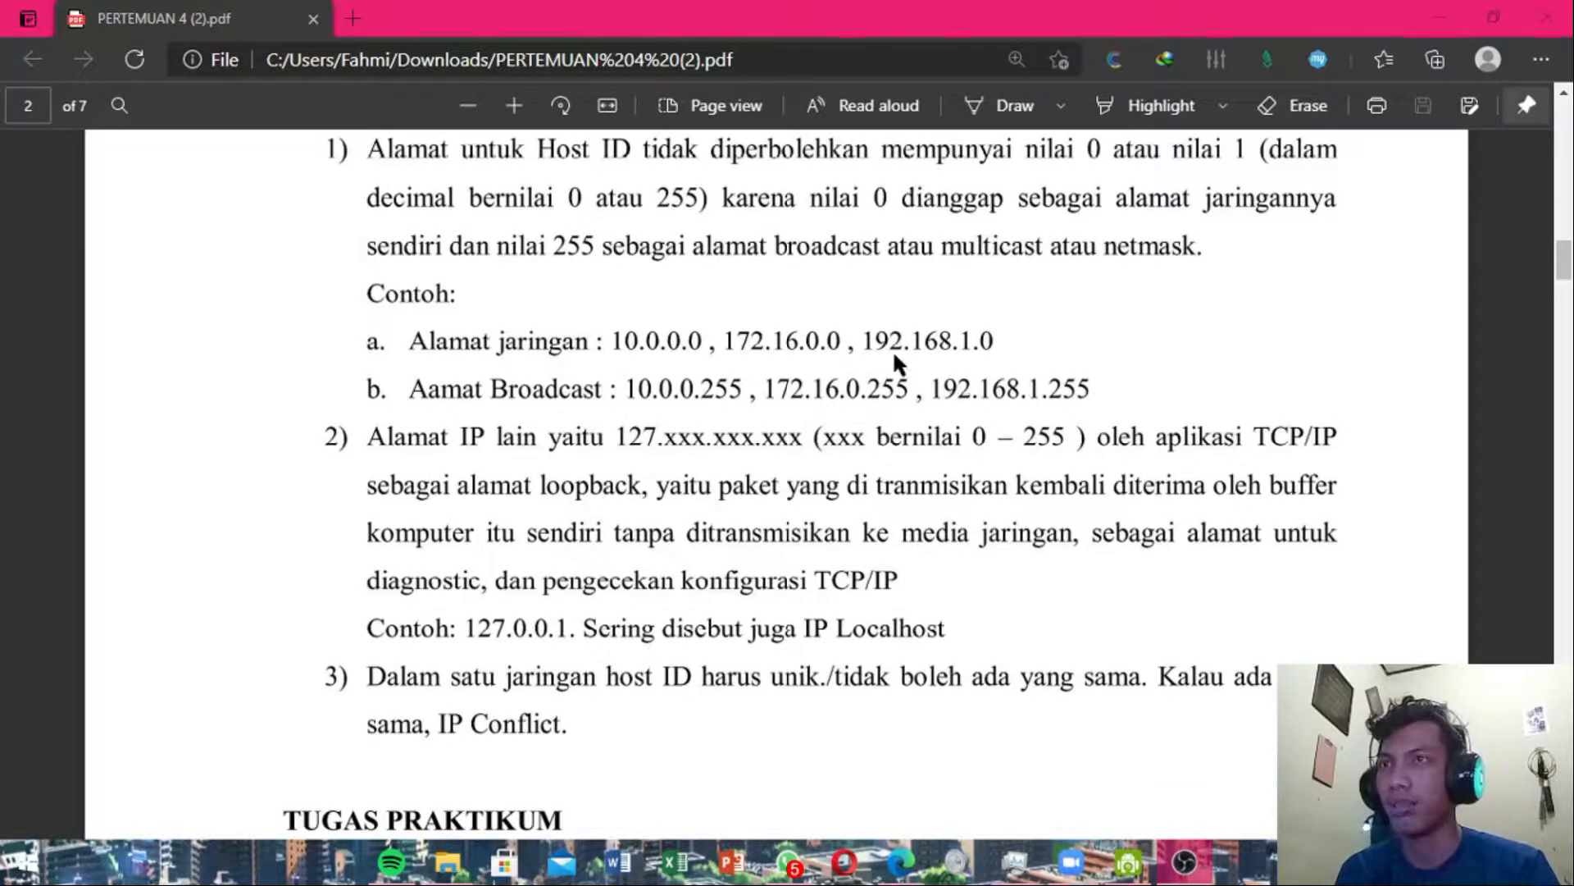
{"action": "scroll", "coordinate": [718, 426], "scroll_direction": "down", "scroll_amount": 6}
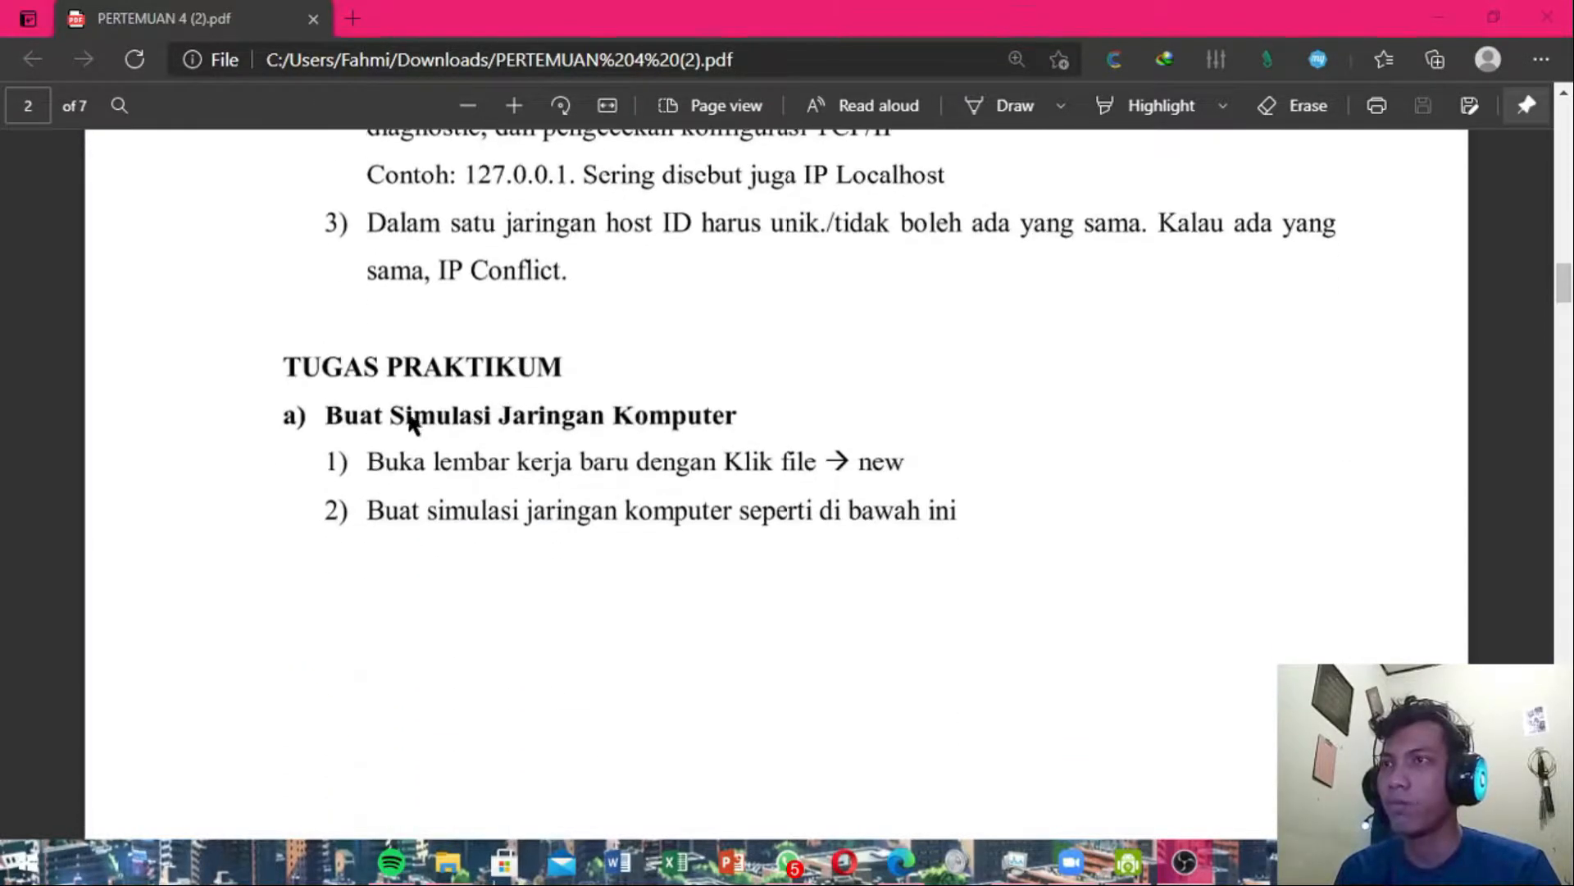
{"action": "scroll", "coordinate": [721, 427], "scroll_direction": "down", "scroll_amount": 3}
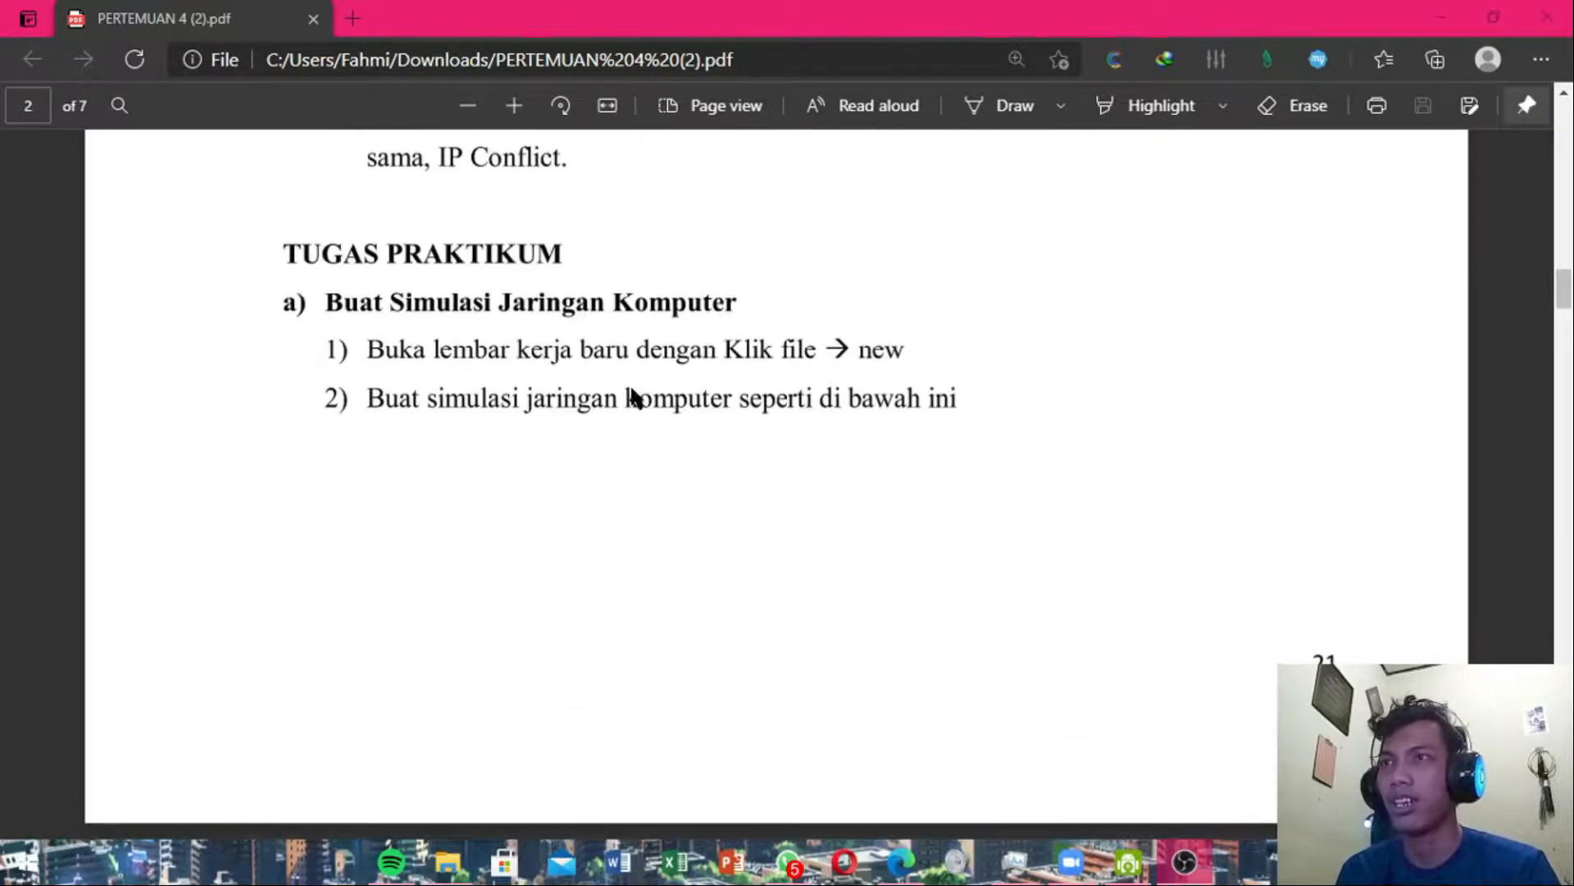
{"action": "scroll", "coordinate": [656, 344], "scroll_direction": "up", "scroll_amount": 2}
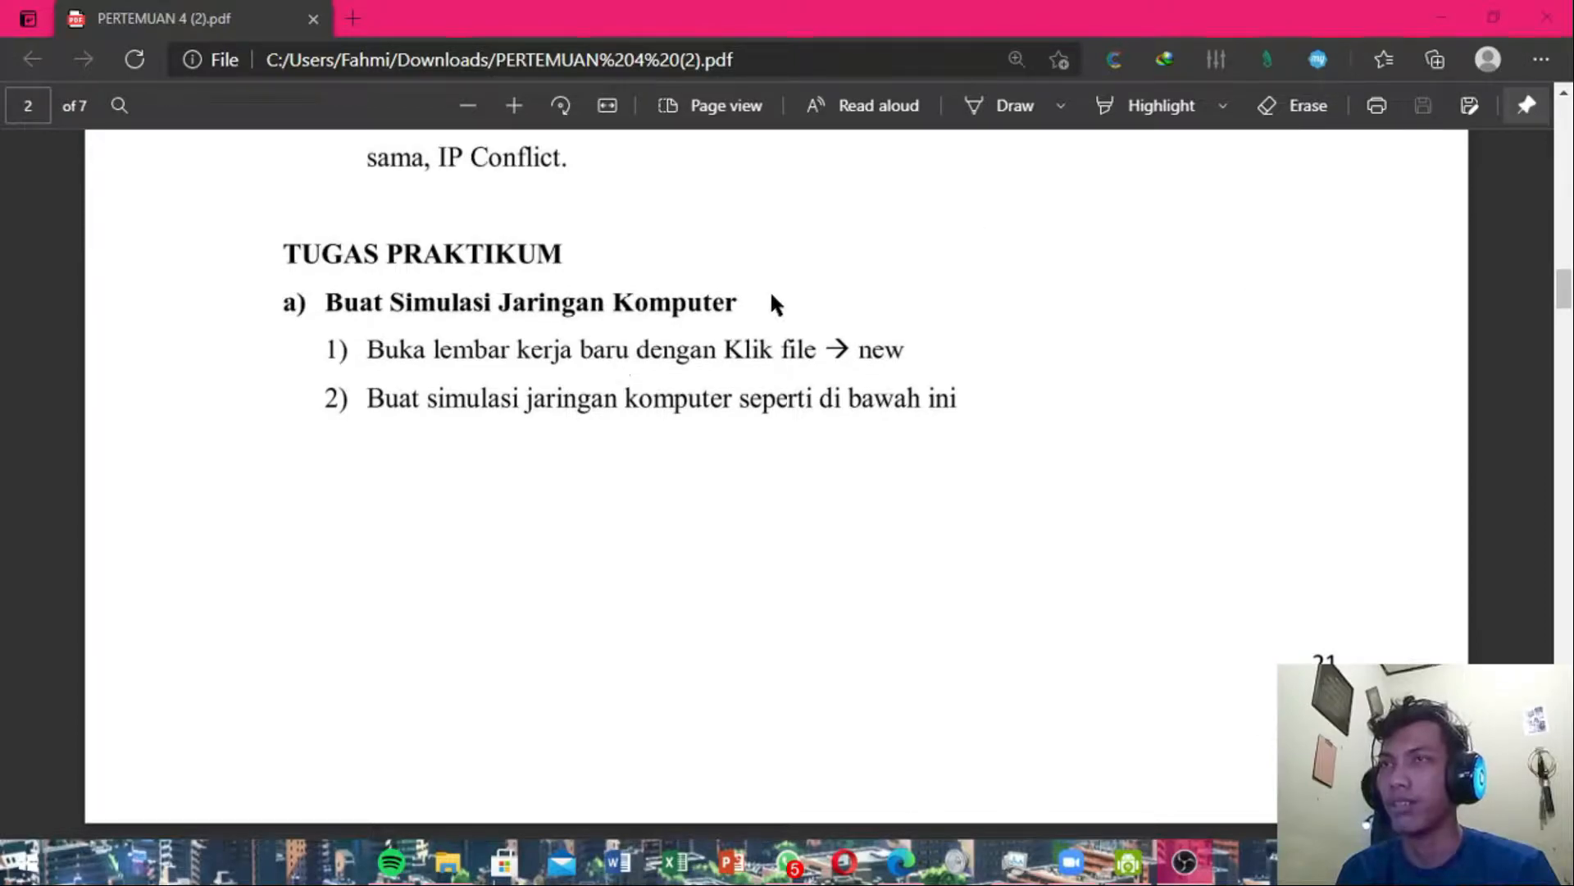
{"action": "scroll", "coordinate": [771, 292], "scroll_direction": "down", "scroll_amount": 1, "text": "ctrl"}
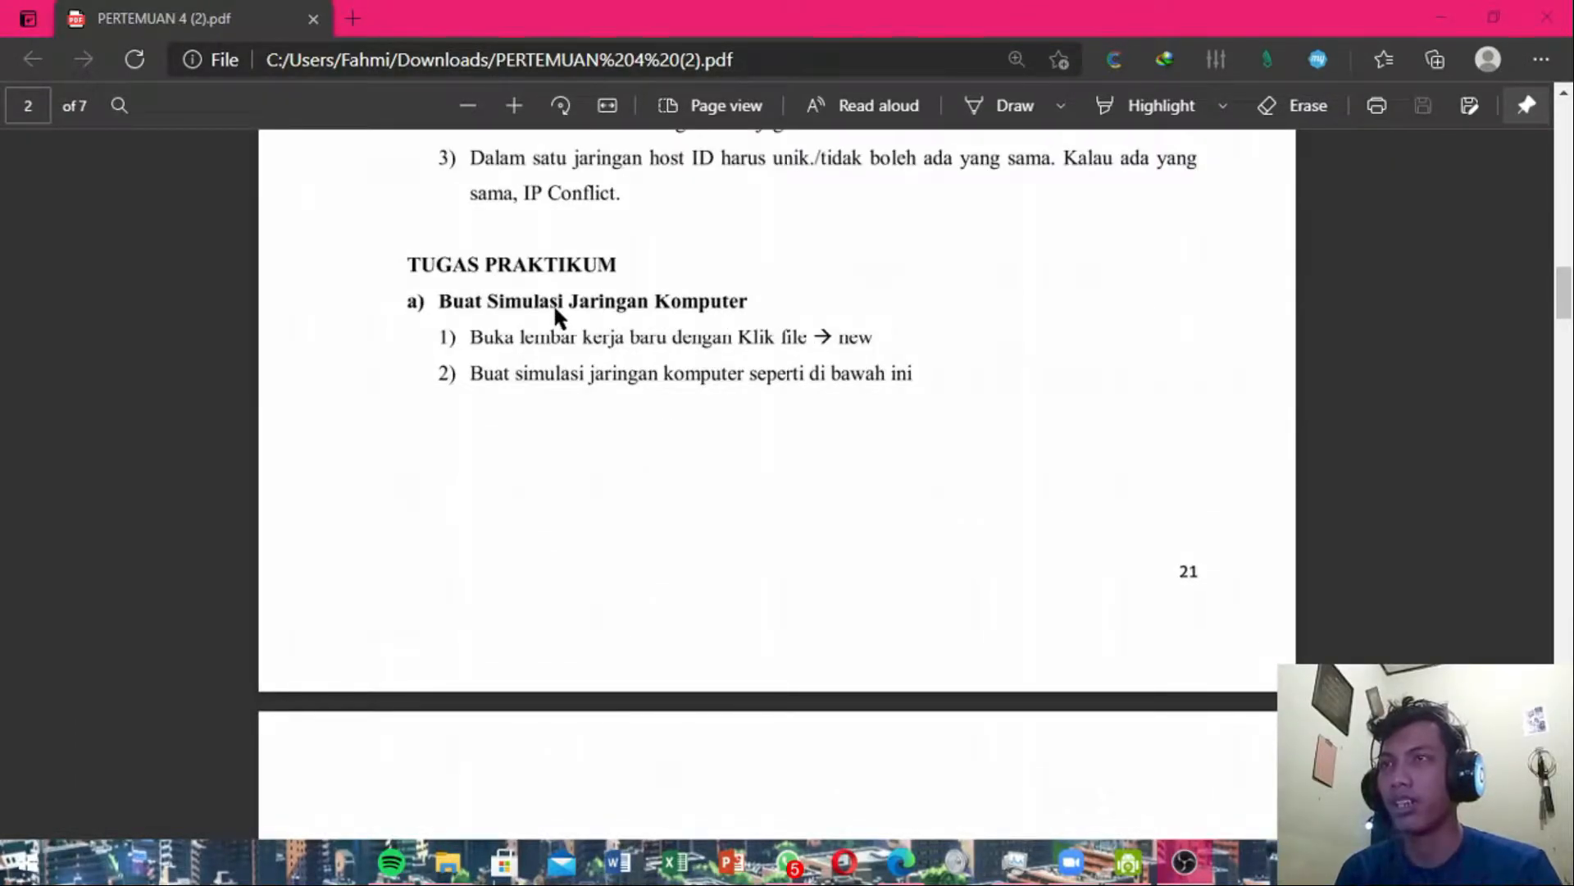
Launch Cisco Packet Tracer and arrange its window side by side with the PDF worksheet.
{"action": "key", "text": "super"}
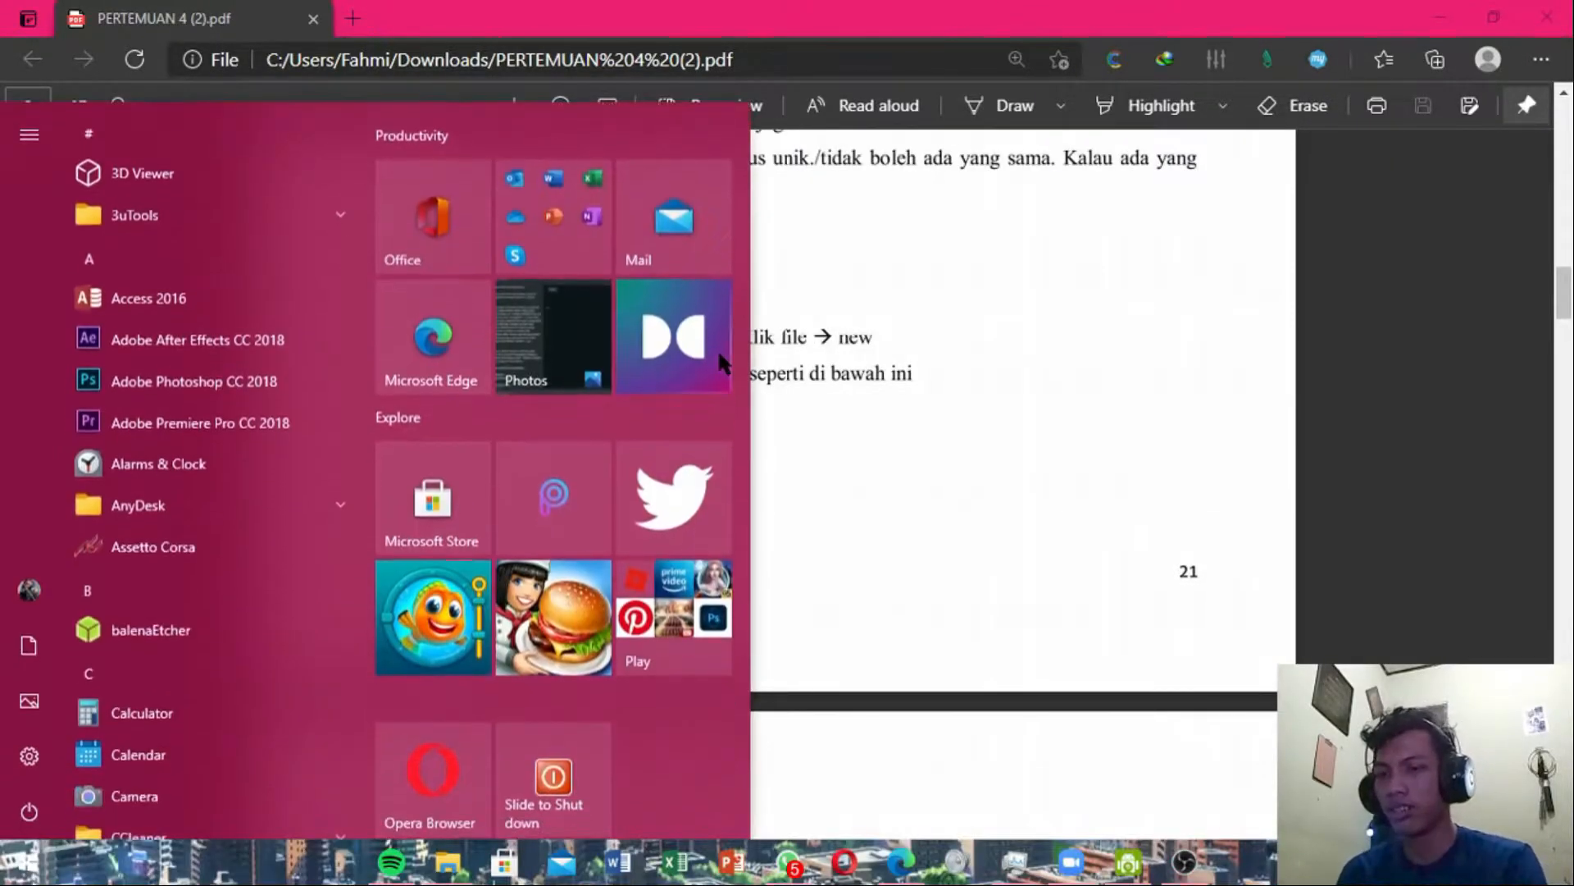
{"action": "type", "text": "packet"}
{"action": "key", "text": "Return"}
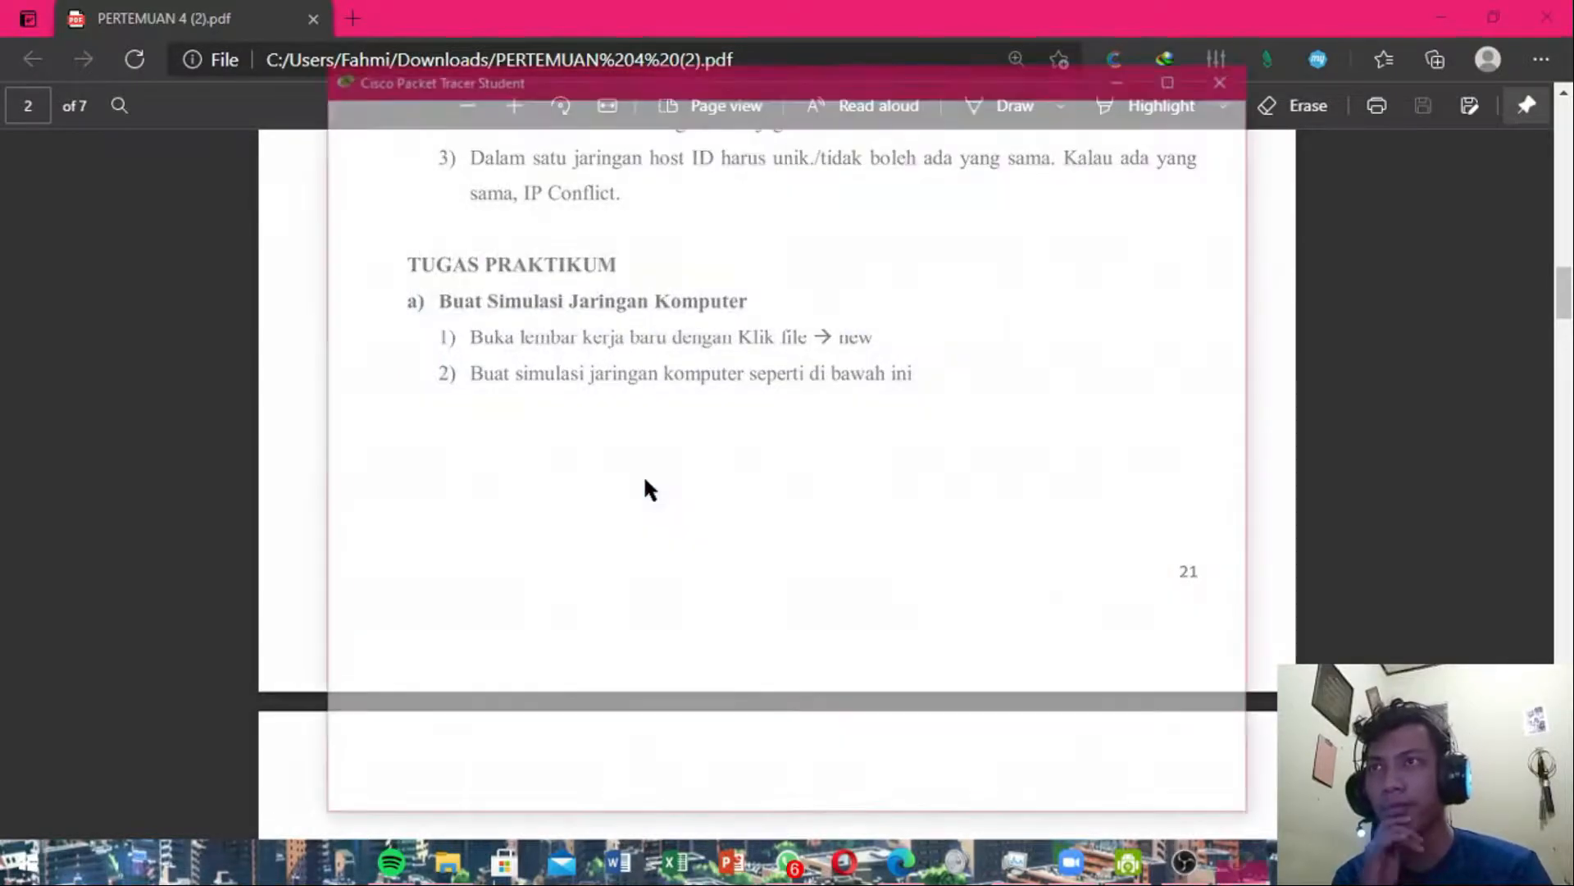
{"action": "left_click_drag", "start_coordinate": [837, 99], "coordinate": [1570, 103]}
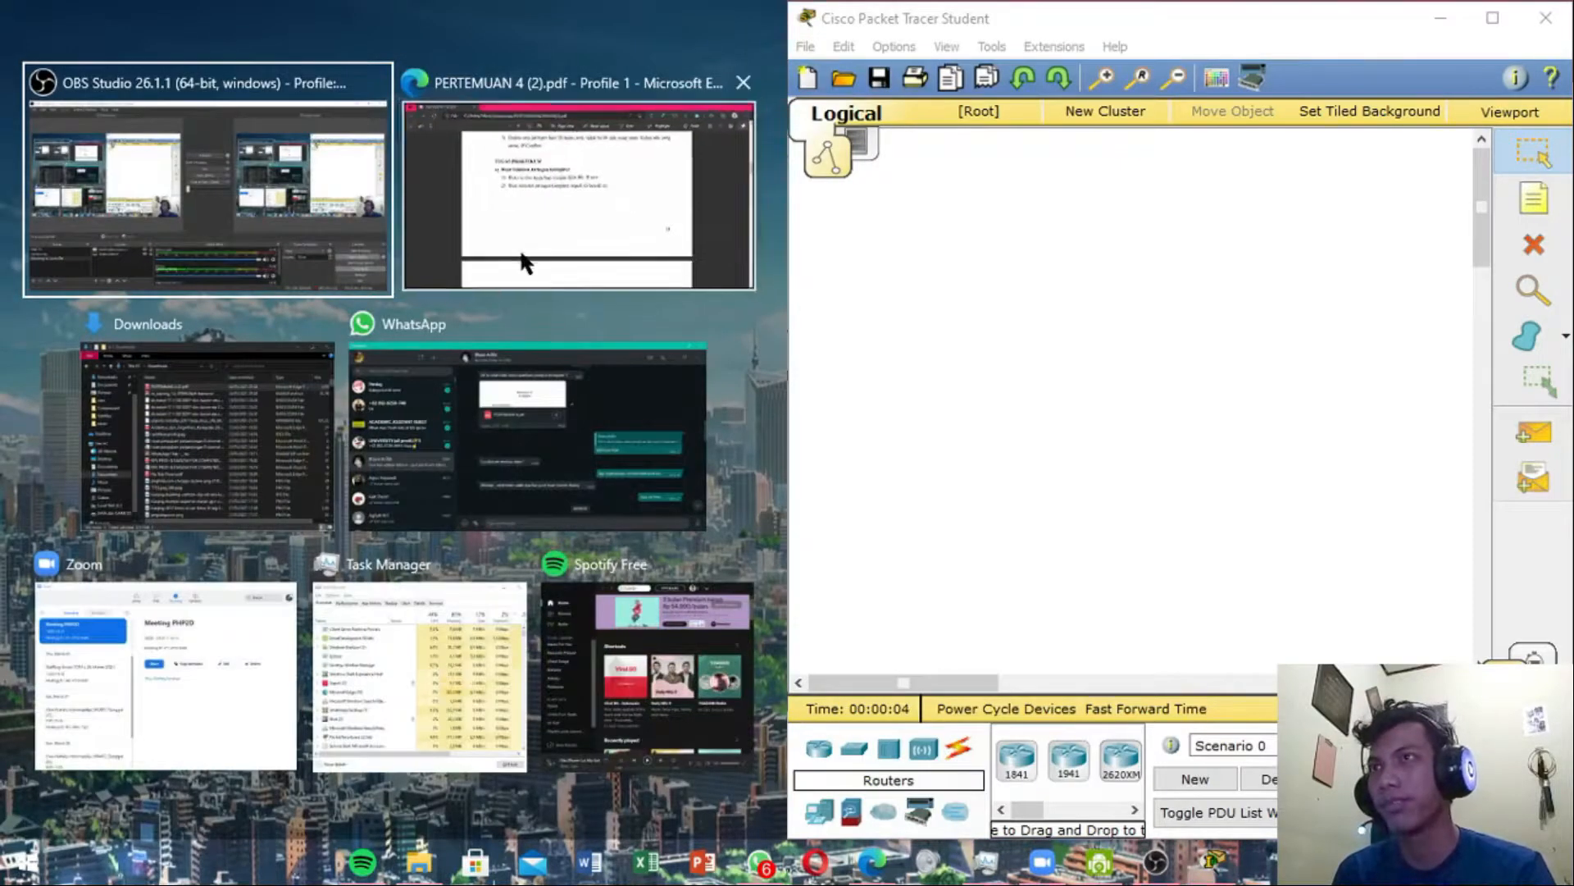
{"action": "left_click", "coordinate": [521, 256]}
{"action": "scroll", "coordinate": [305, 393], "scroll_direction": "up", "scroll_amount": 2}
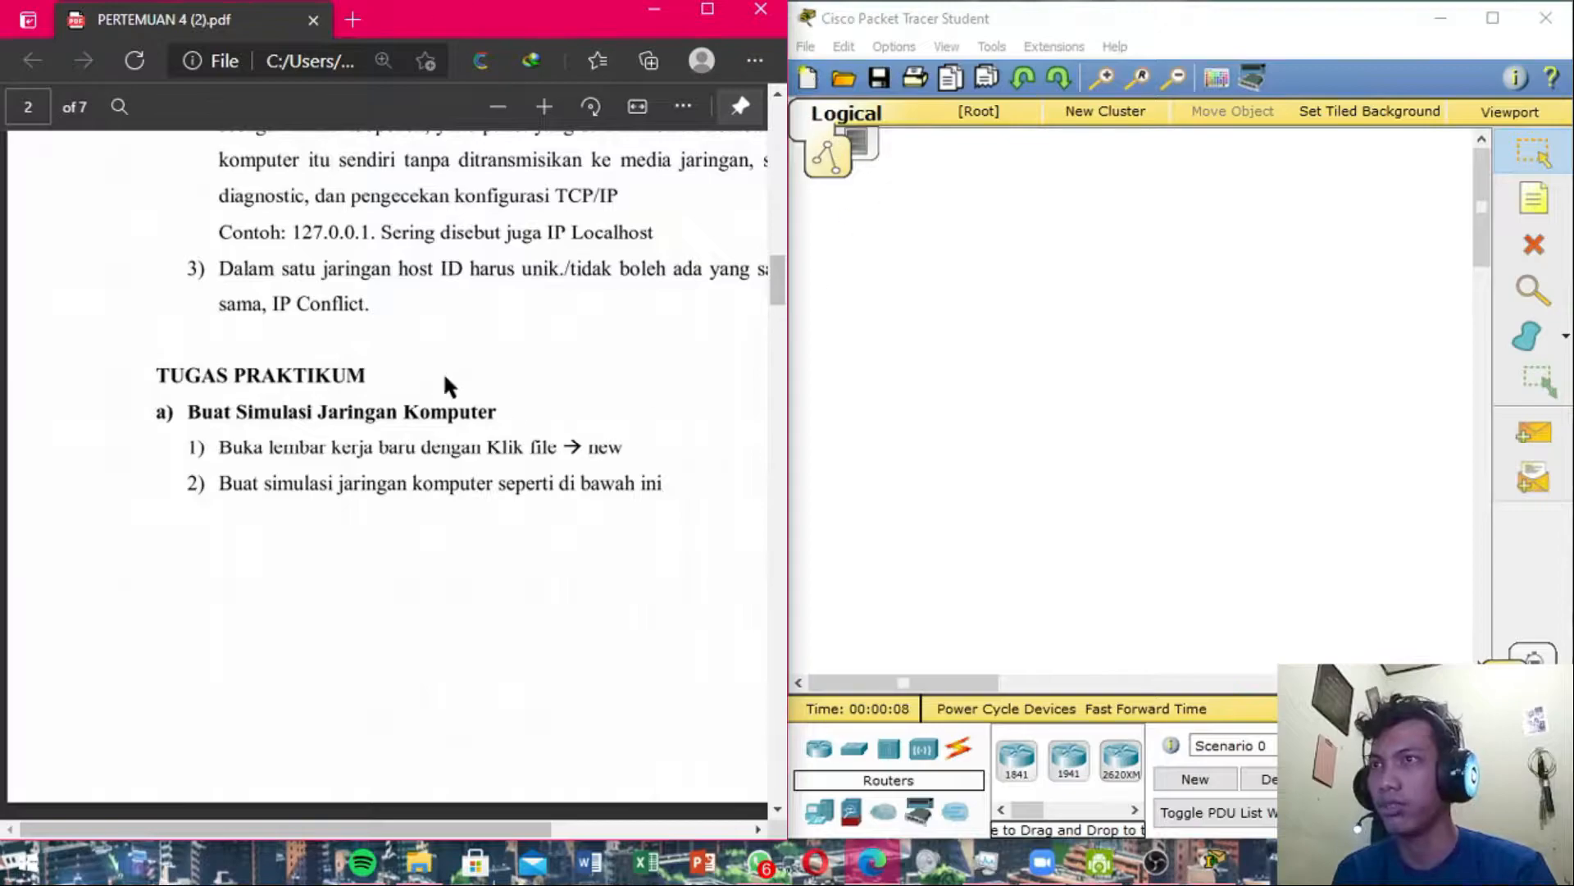
{"action": "left_click", "coordinate": [1066, 271]}
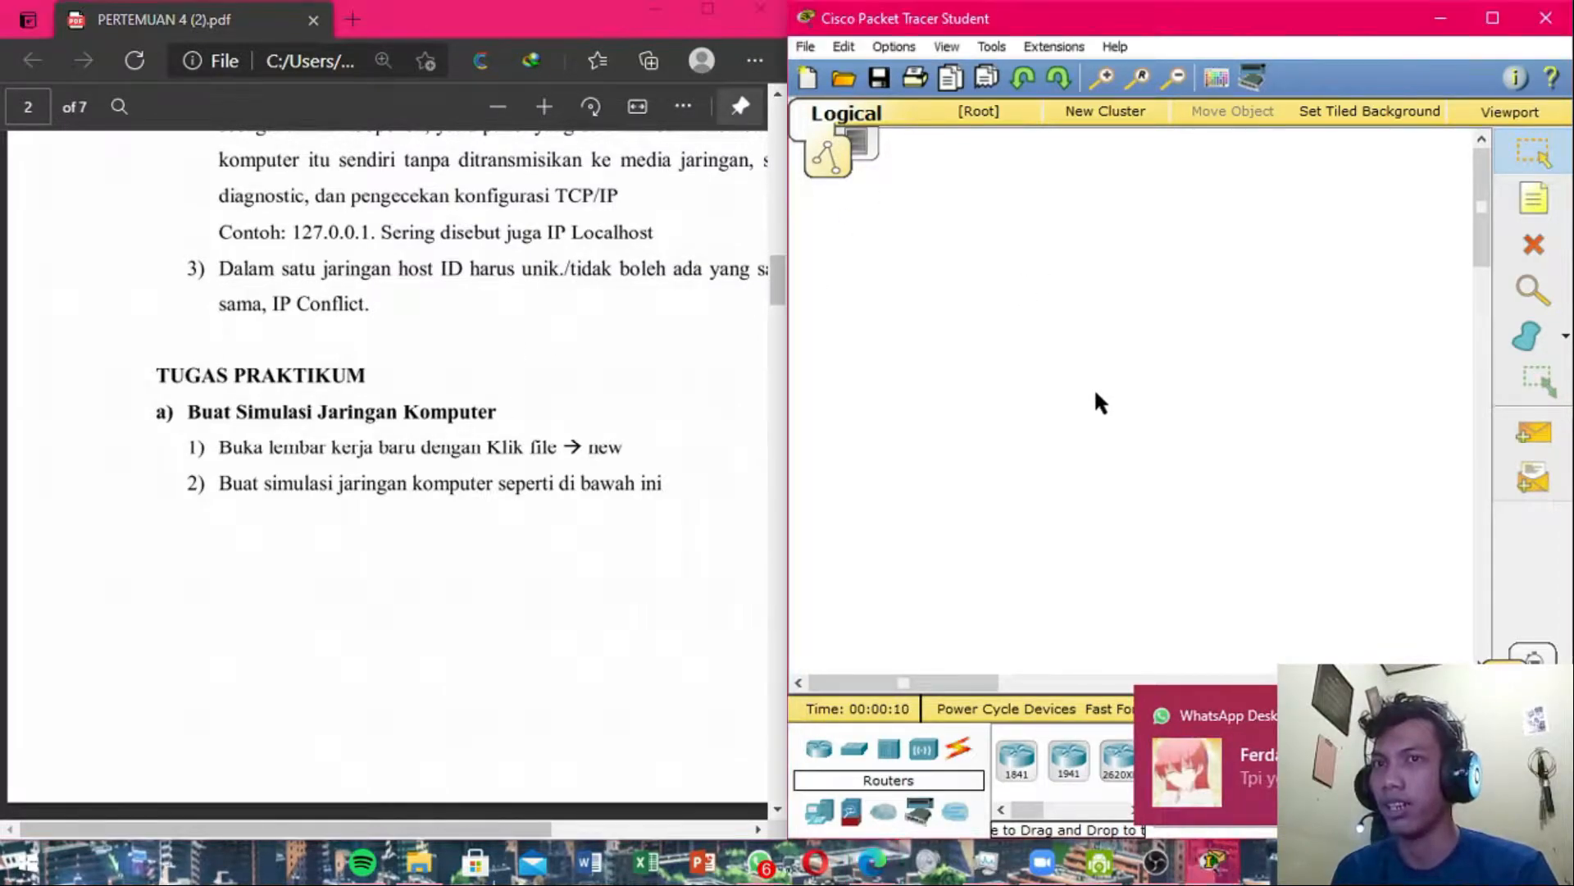
Dismiss the incoming WhatsApp notification and check the system's notification center and quick settings.
{"action": "left_click", "coordinate": [1537, 715]}
{"action": "left_click", "coordinate": [1554, 863]}
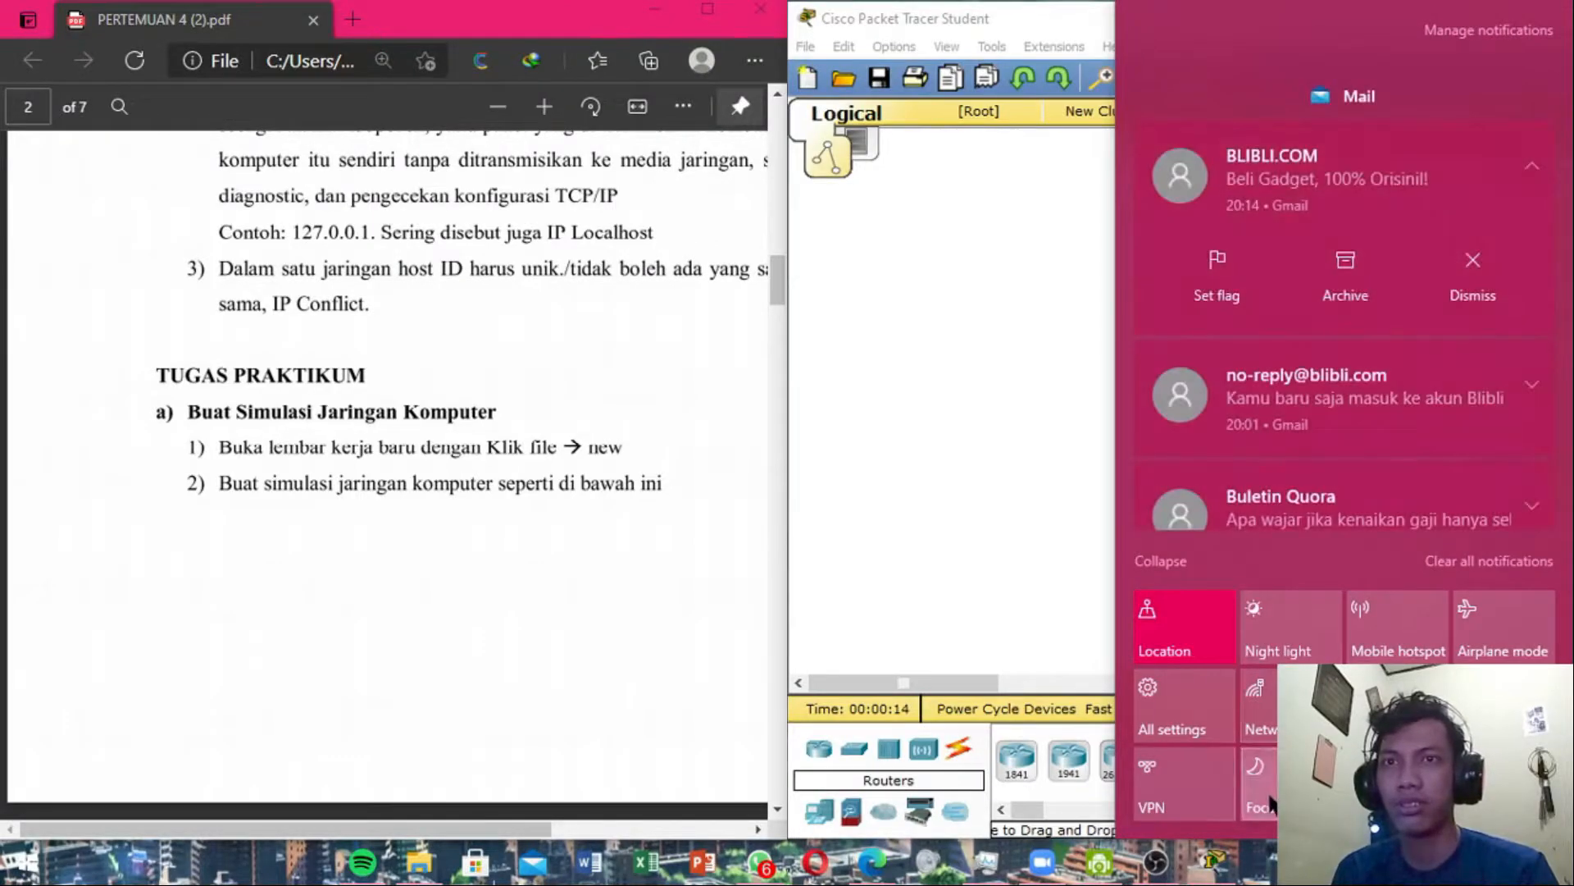
{"action": "left_click", "coordinate": [1033, 451]}
Place four generic PC-PT computers, PC0 to PC3, in a cross layout following the PDF's topology diagram.
{"action": "left_click", "coordinate": [381, 412]}
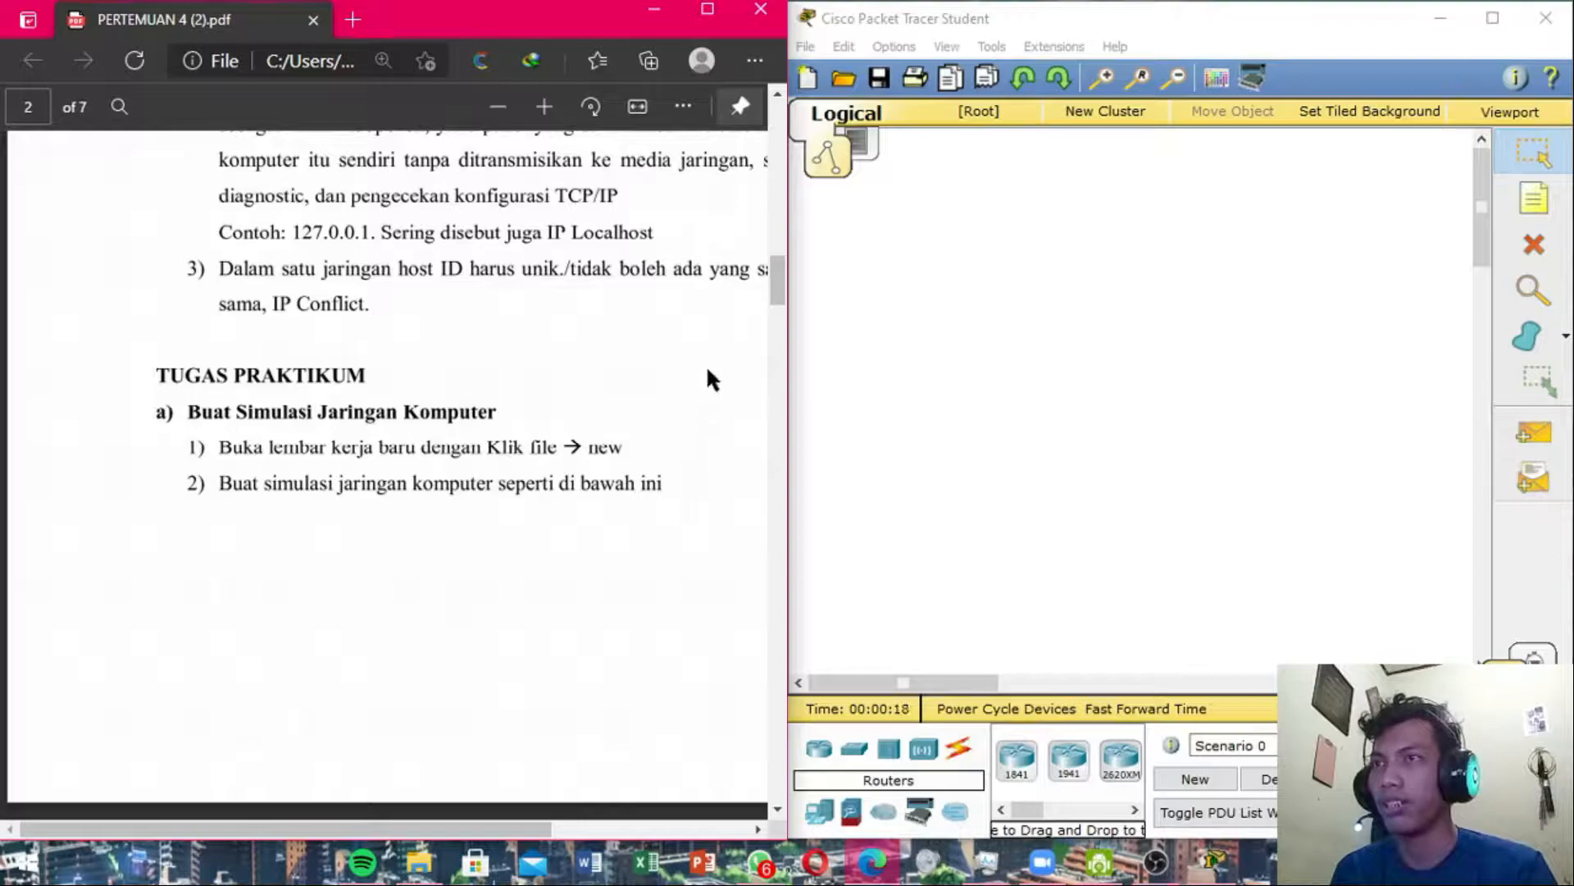
{"action": "scroll", "coordinate": [312, 492], "scroll_direction": "down", "scroll_amount": 10}
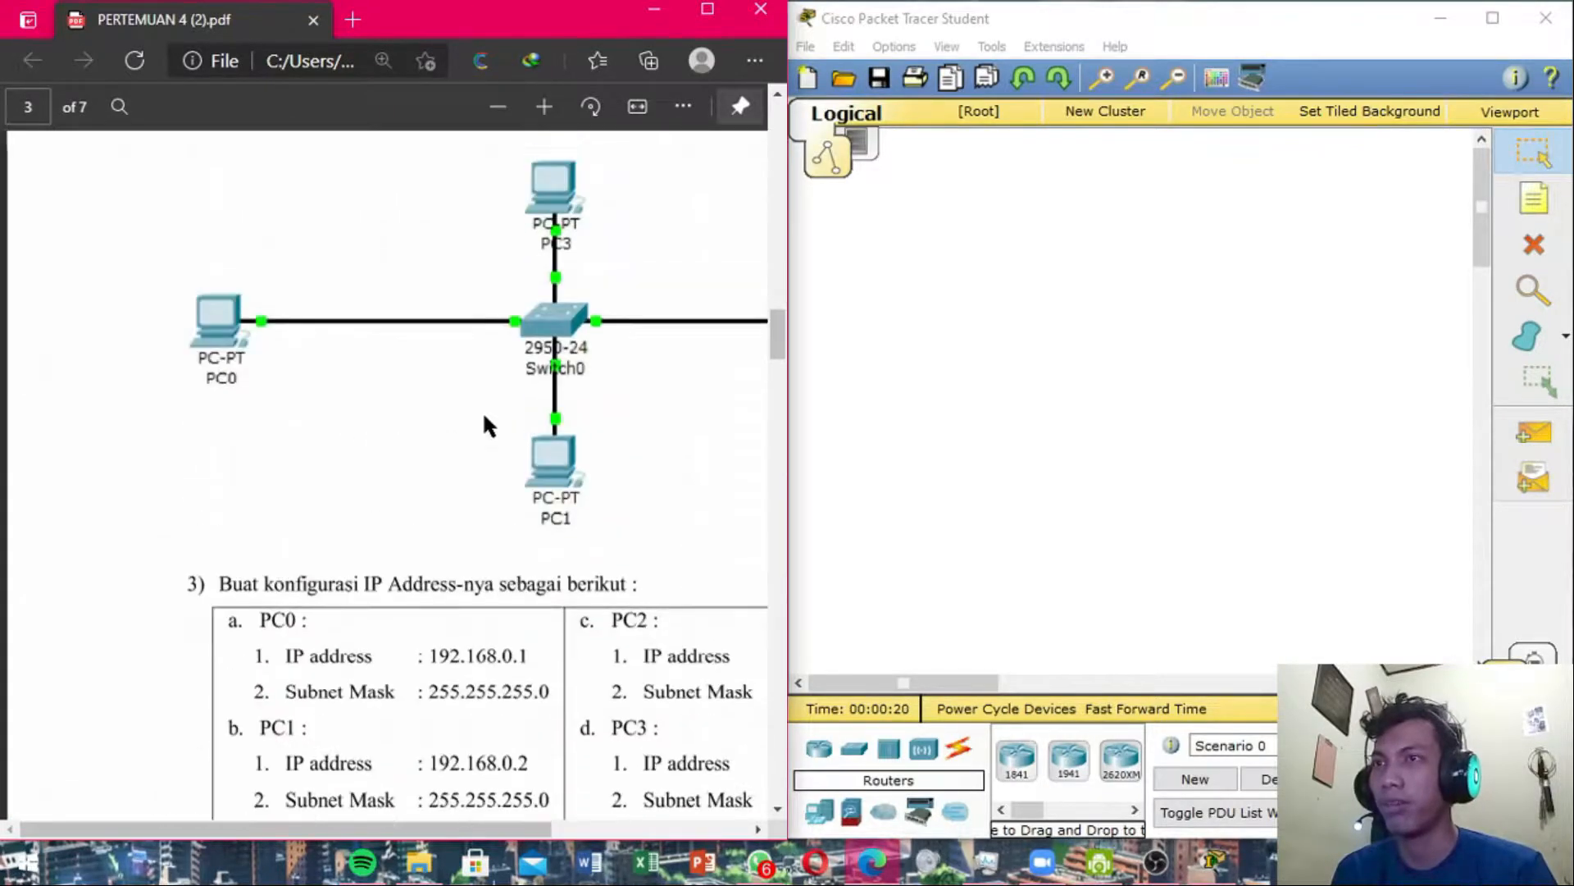
{"action": "scroll", "coordinate": [465, 398], "scroll_direction": "down", "scroll_amount": 3}
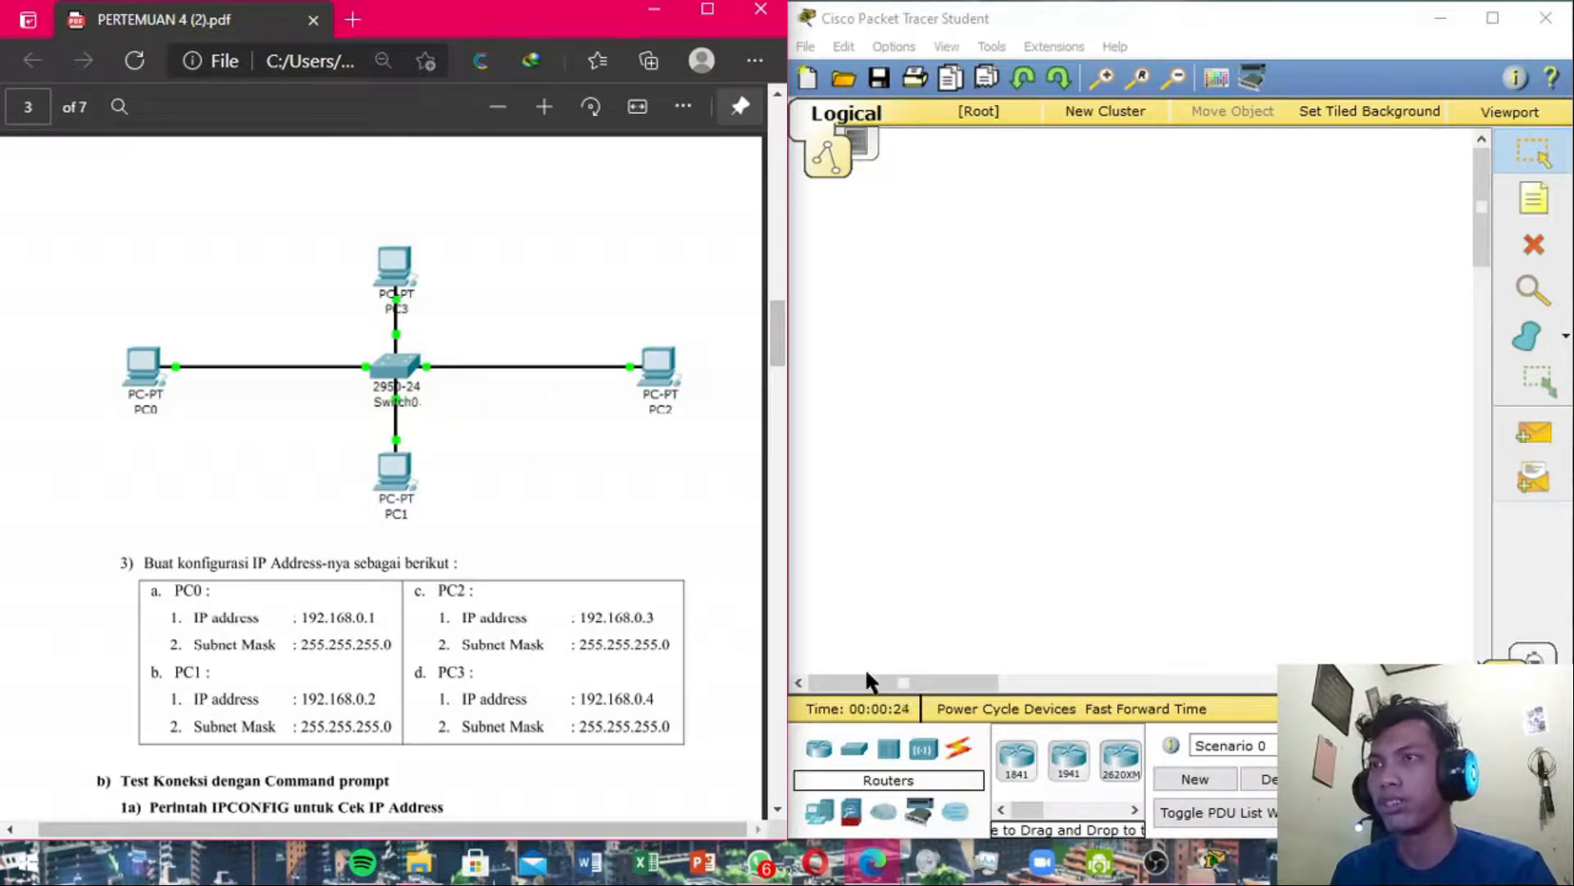
{"action": "left_click", "coordinate": [819, 812]}
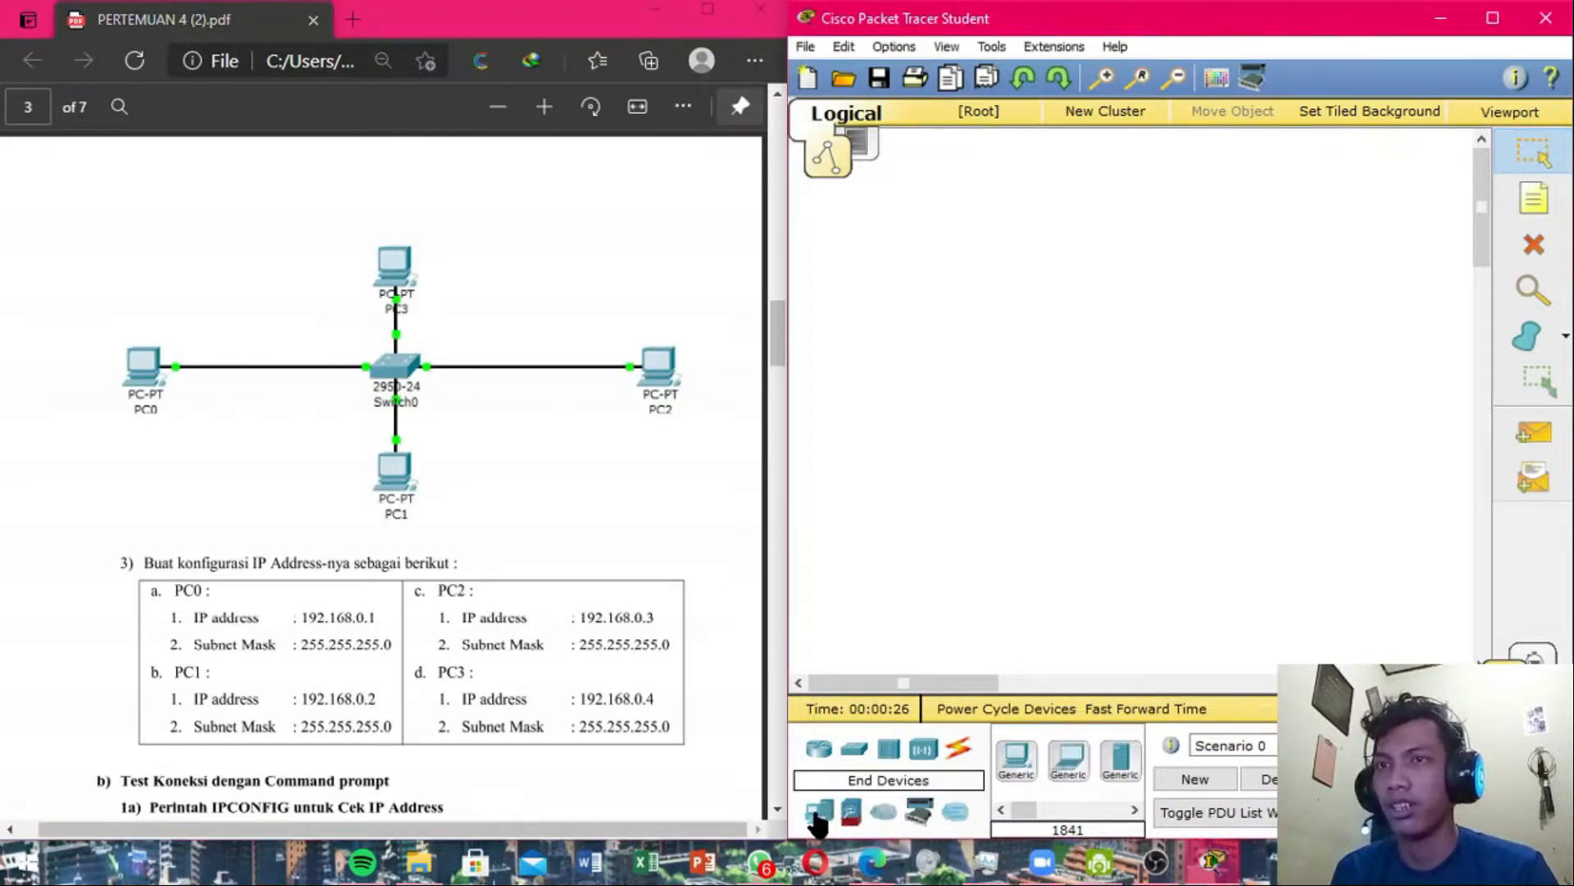
{"action": "left_click", "coordinate": [1017, 758]}
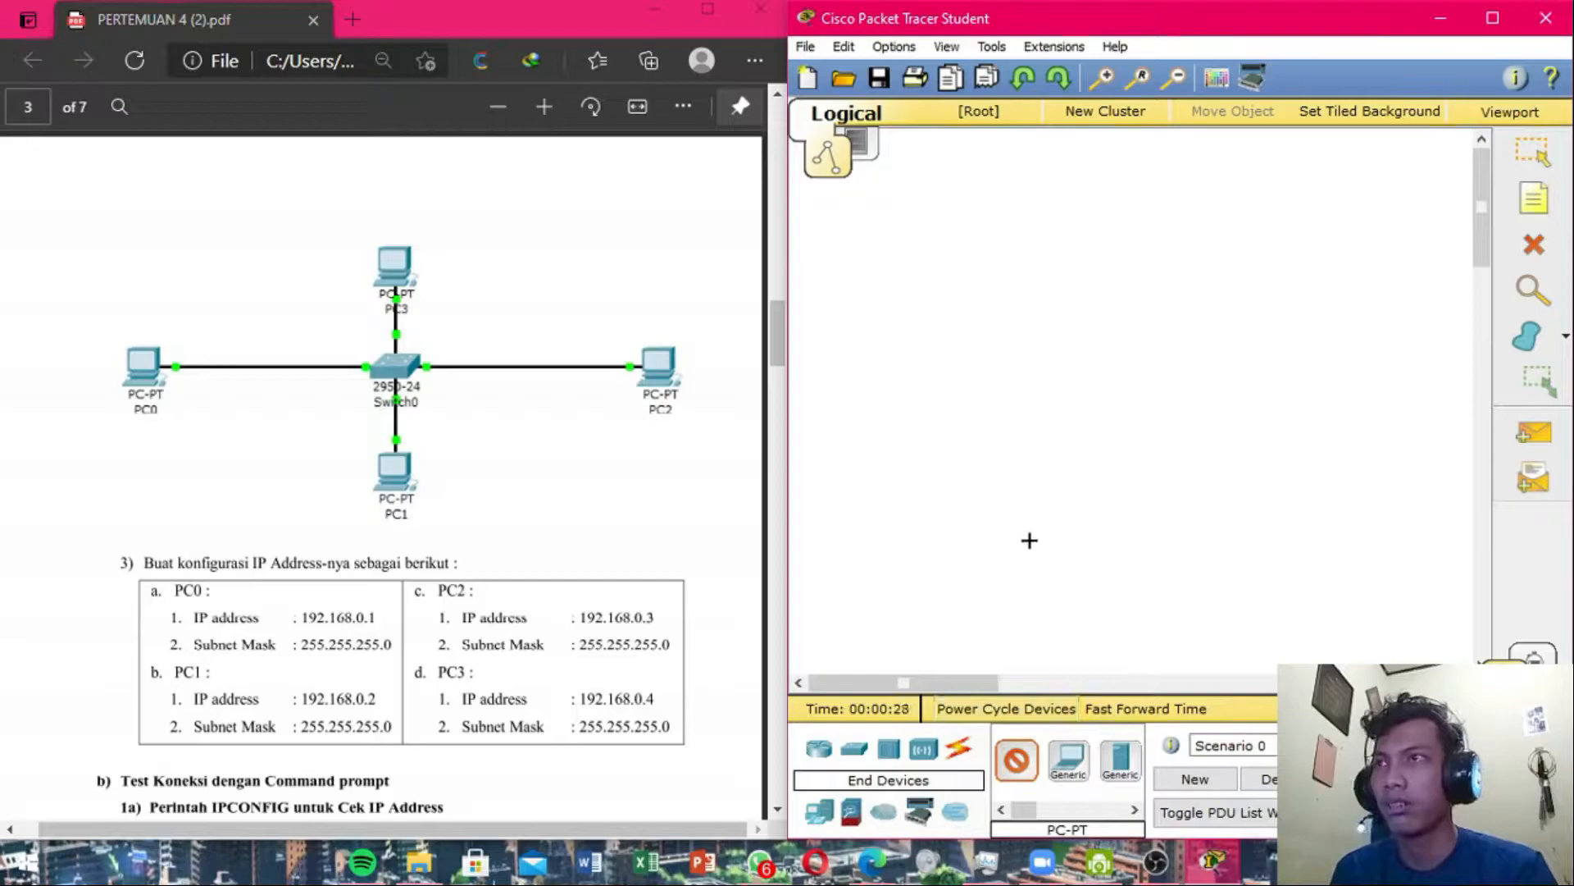
{"action": "left_click", "coordinate": [869, 363]}
{"action": "left_click", "coordinate": [1017, 758]}
{"action": "left_click", "coordinate": [1058, 513]}
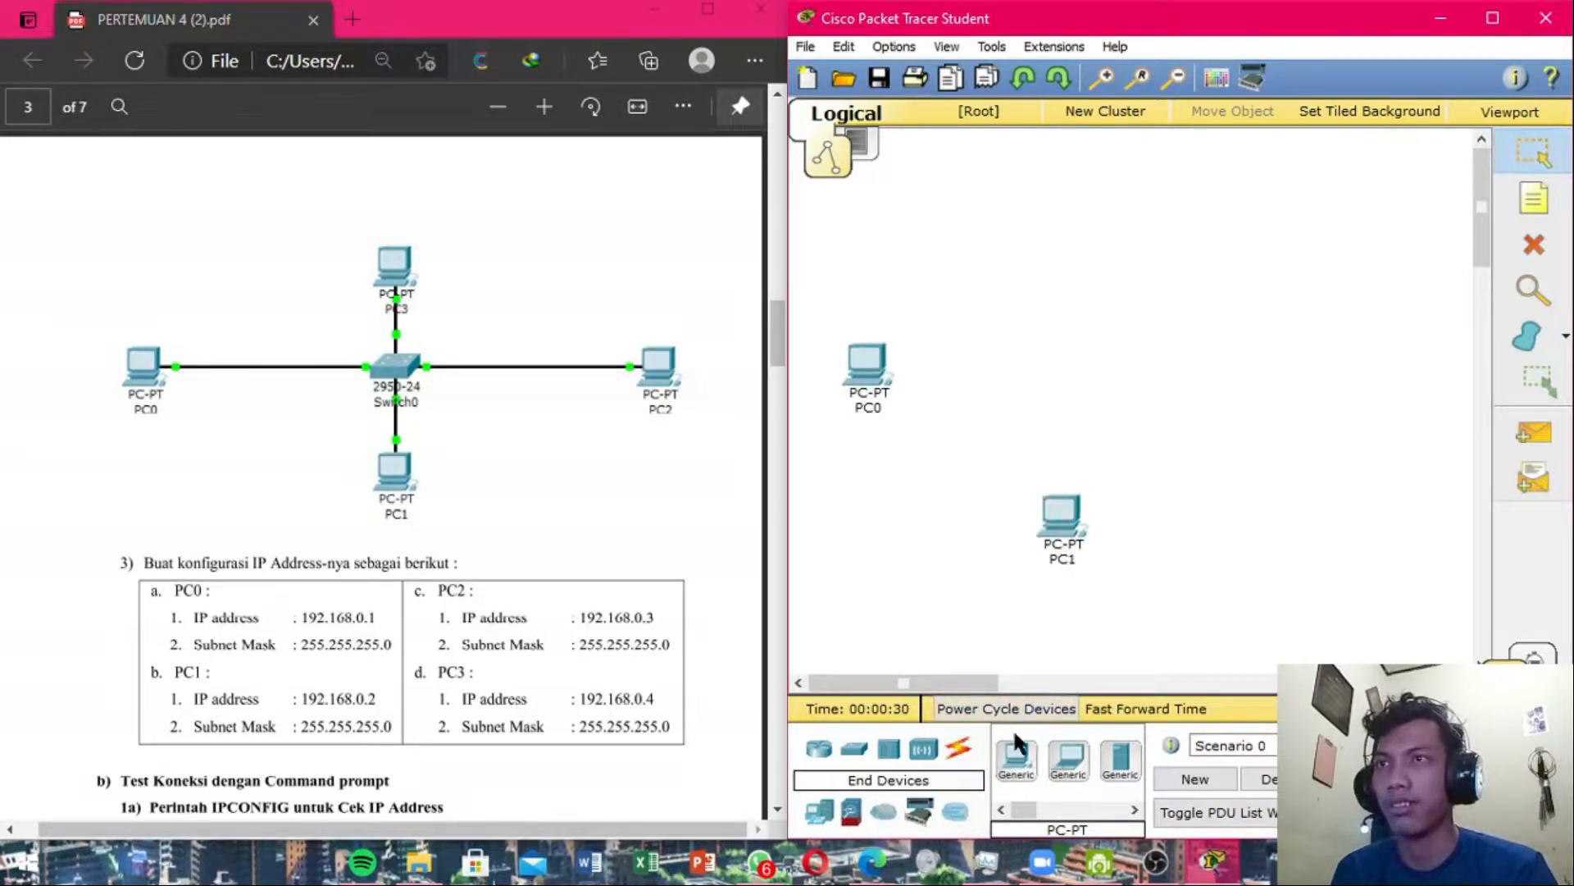
{"action": "left_click", "coordinate": [1018, 761]}
{"action": "left_click", "coordinate": [1274, 391]}
{"action": "left_click", "coordinate": [1018, 759]}
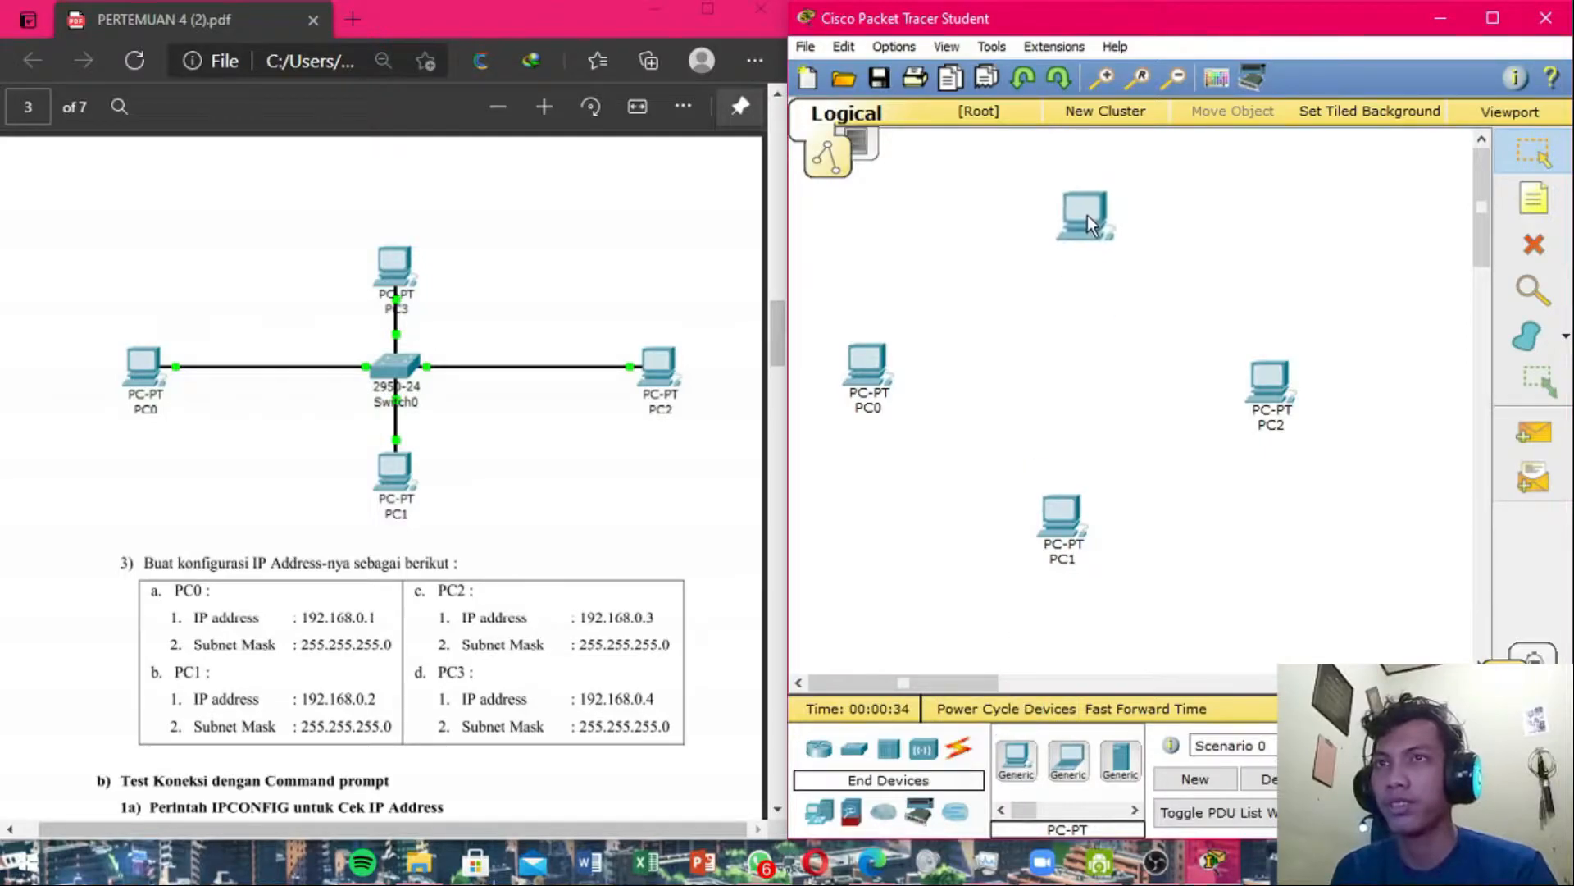
Place a 2950-24 switch in the middle of the four PCs.
{"action": "left_click", "coordinate": [853, 749]}
{"action": "left_click", "coordinate": [1017, 759]}
{"action": "left_click", "coordinate": [1101, 392]}
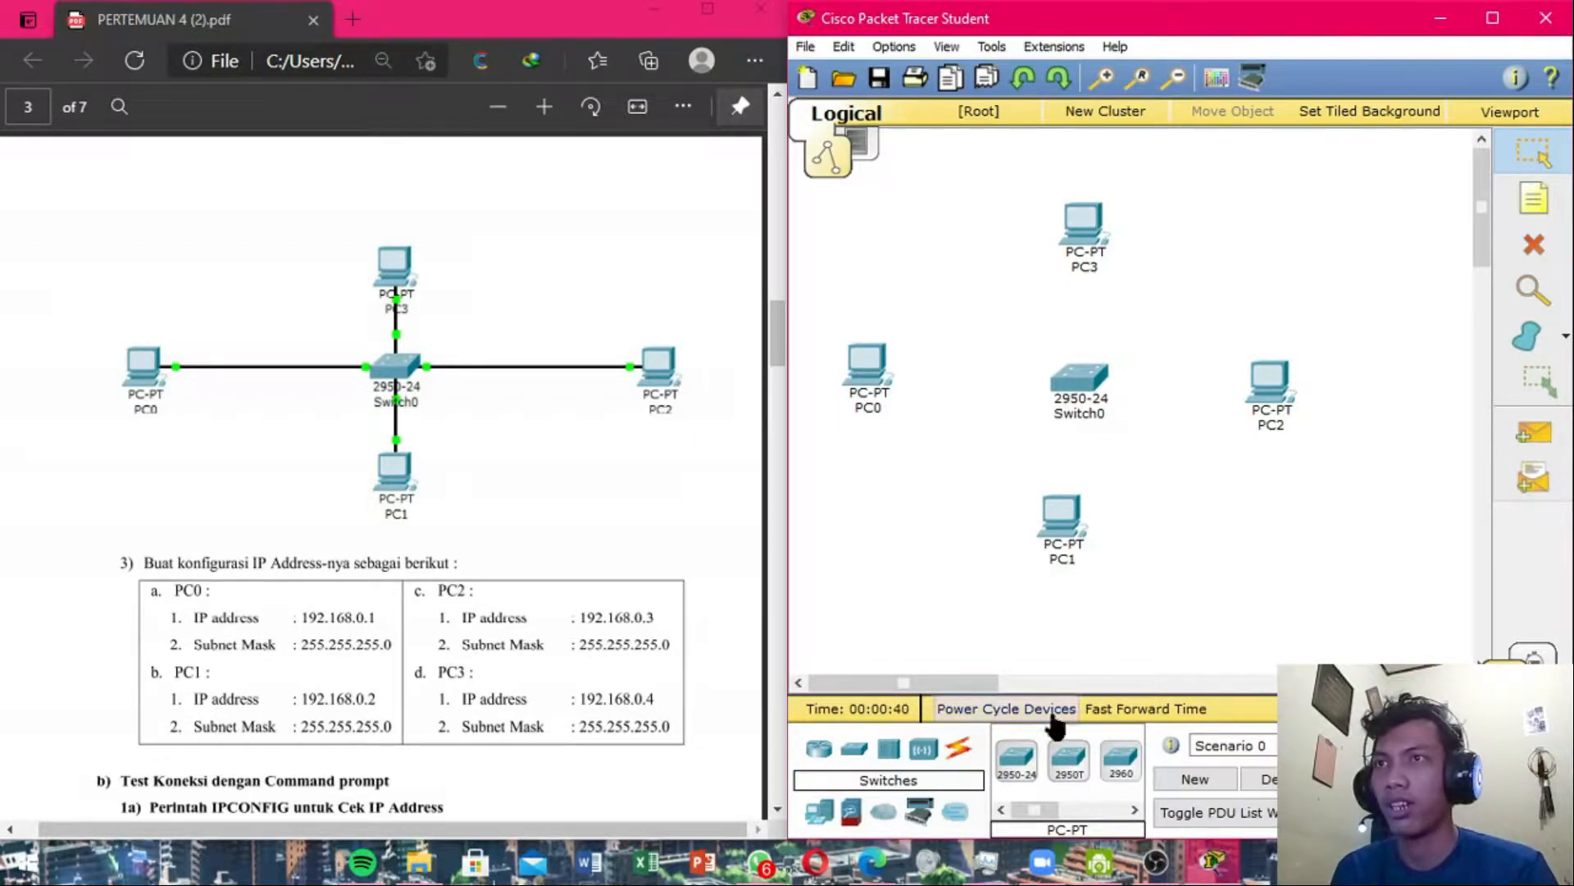
Connect PC0's FastEthernet0 to Switch0's FastEthernet0/1 with a Copper Straight-Through cable.
{"action": "left_click", "coordinate": [958, 751]}
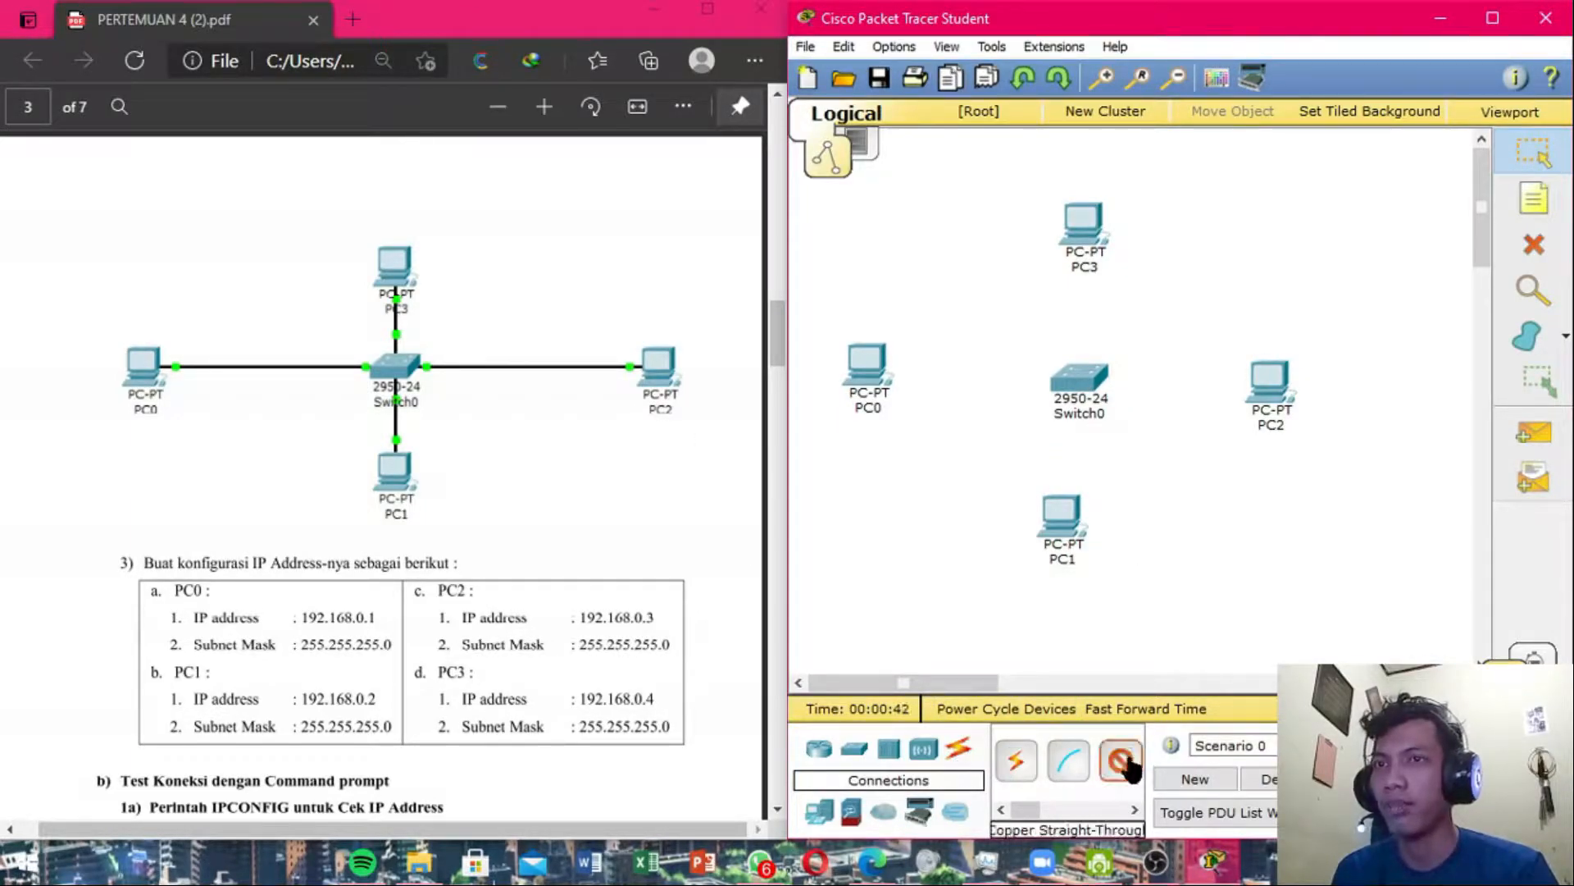
{"action": "left_click", "coordinate": [867, 376]}
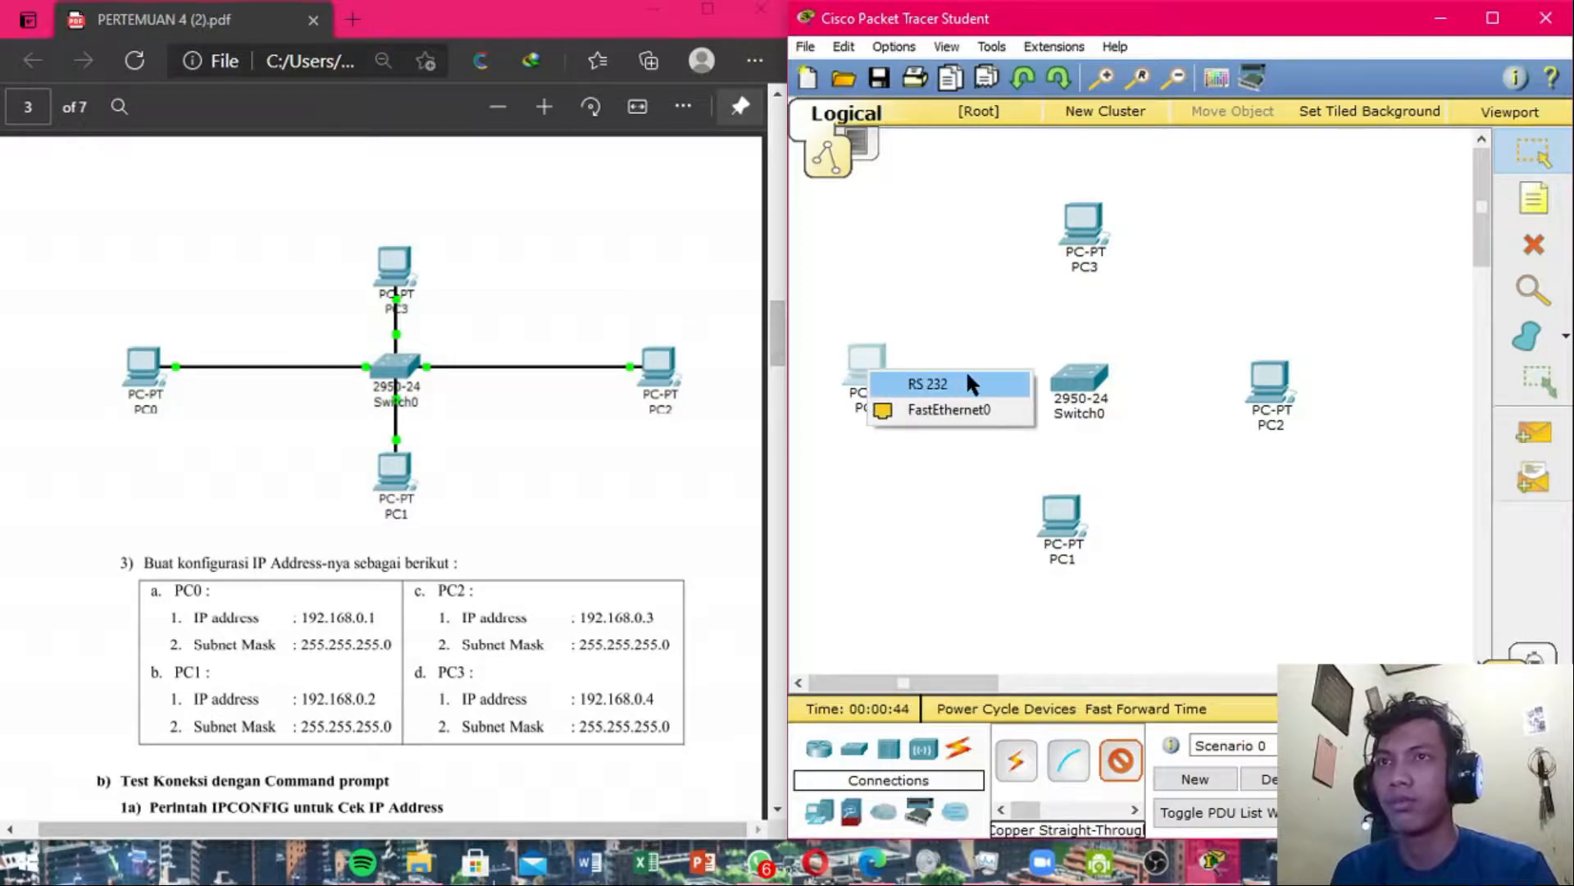
{"action": "left_click", "coordinate": [951, 409]}
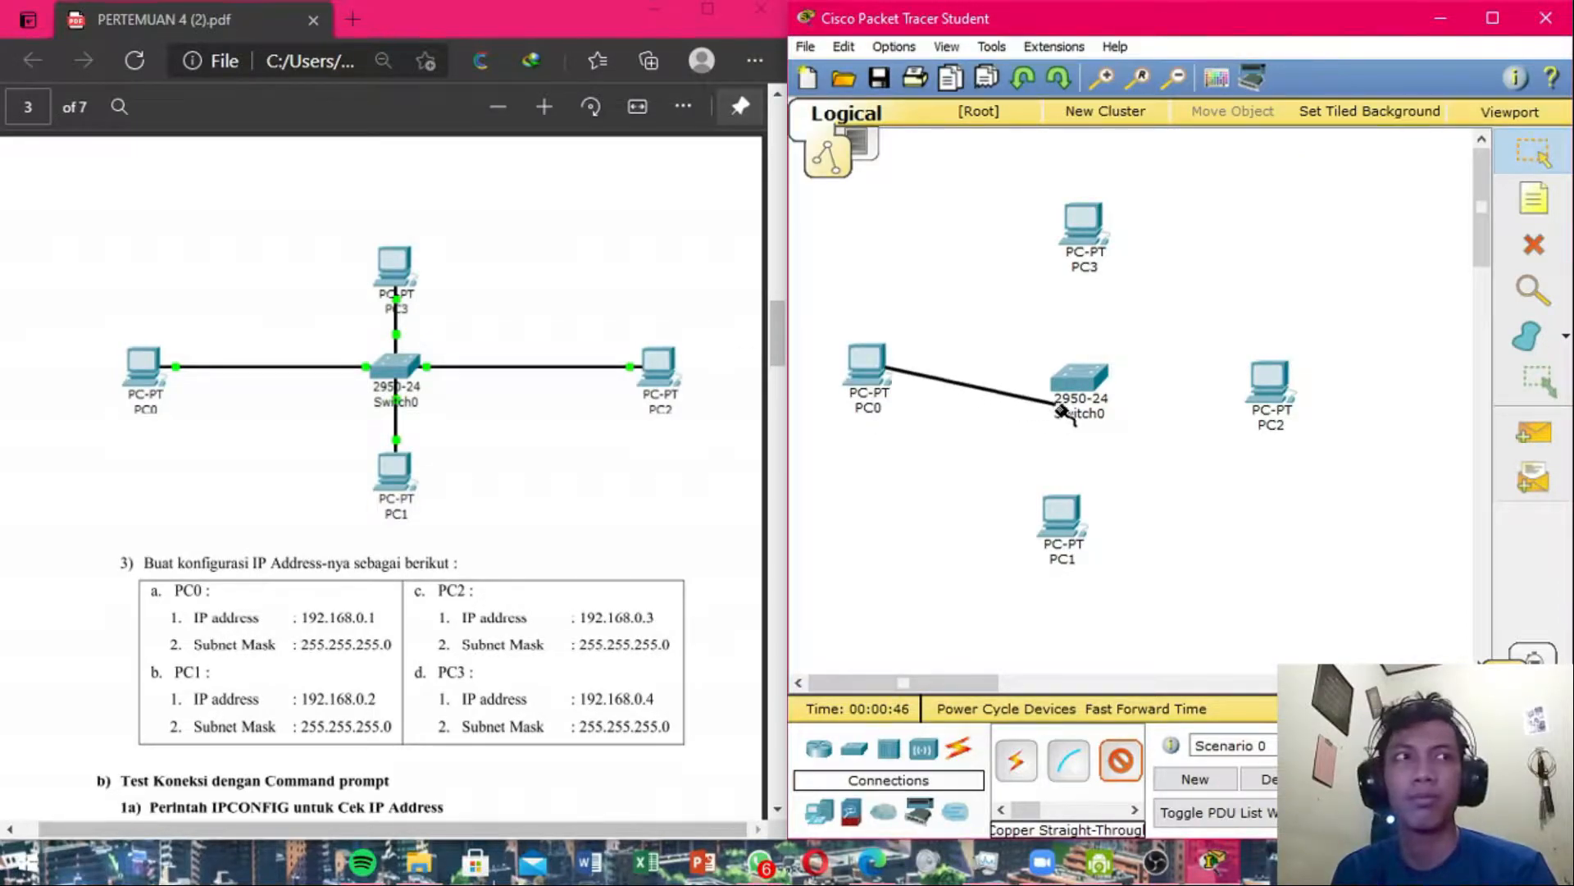
{"action": "left_click", "coordinate": [1077, 394]}
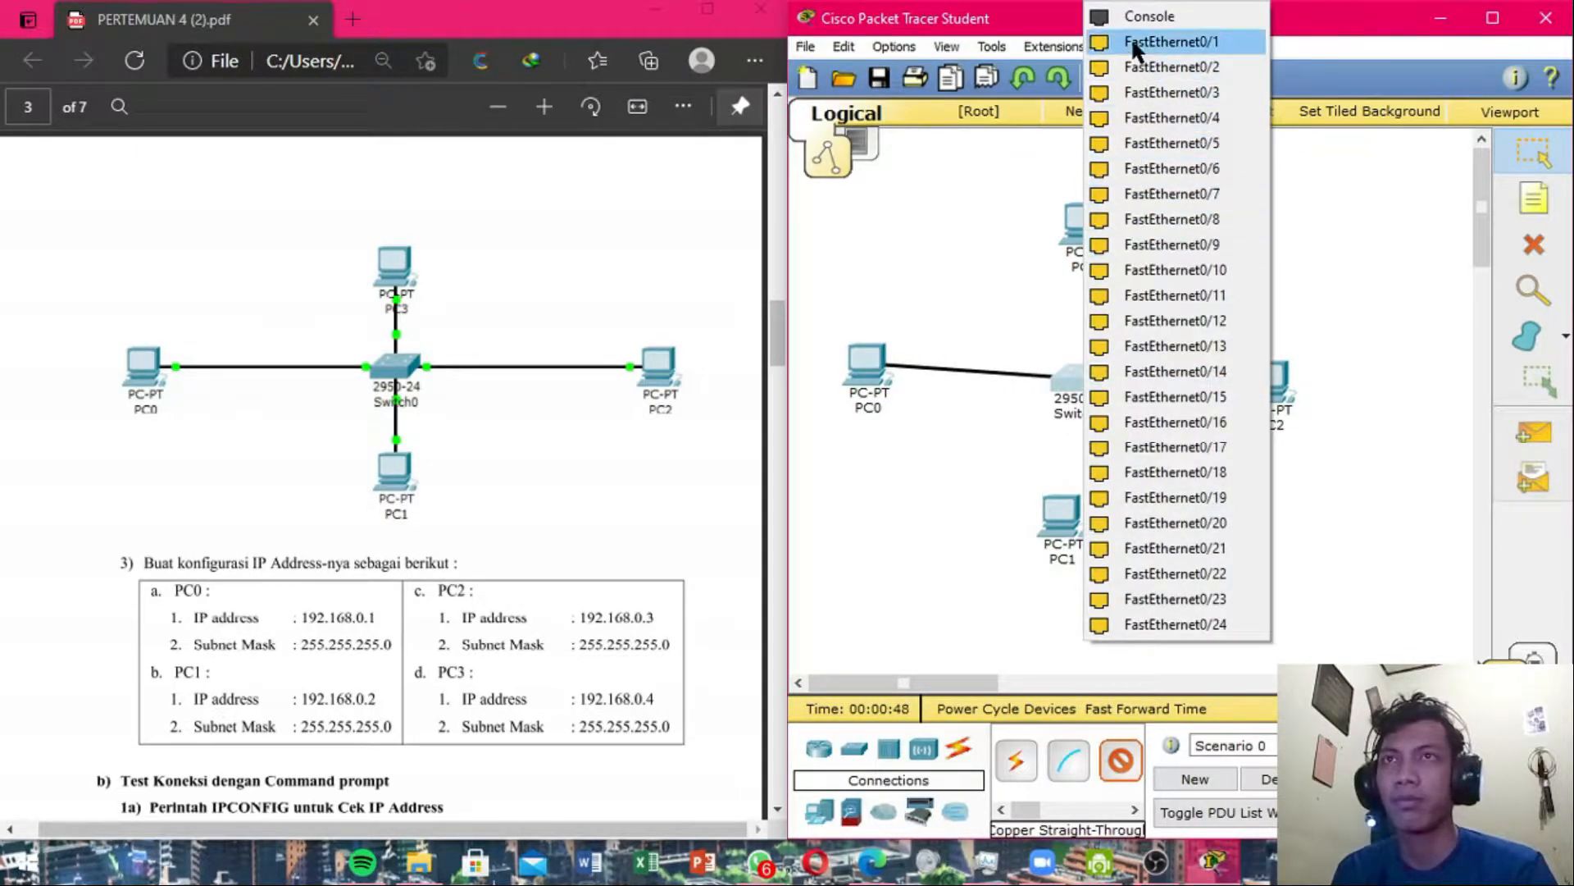
{"action": "left_click", "coordinate": [1159, 42]}
Connect Switch0 to PC2 with a Copper Straight-Through cable.
{"action": "left_click", "coordinate": [1121, 760]}
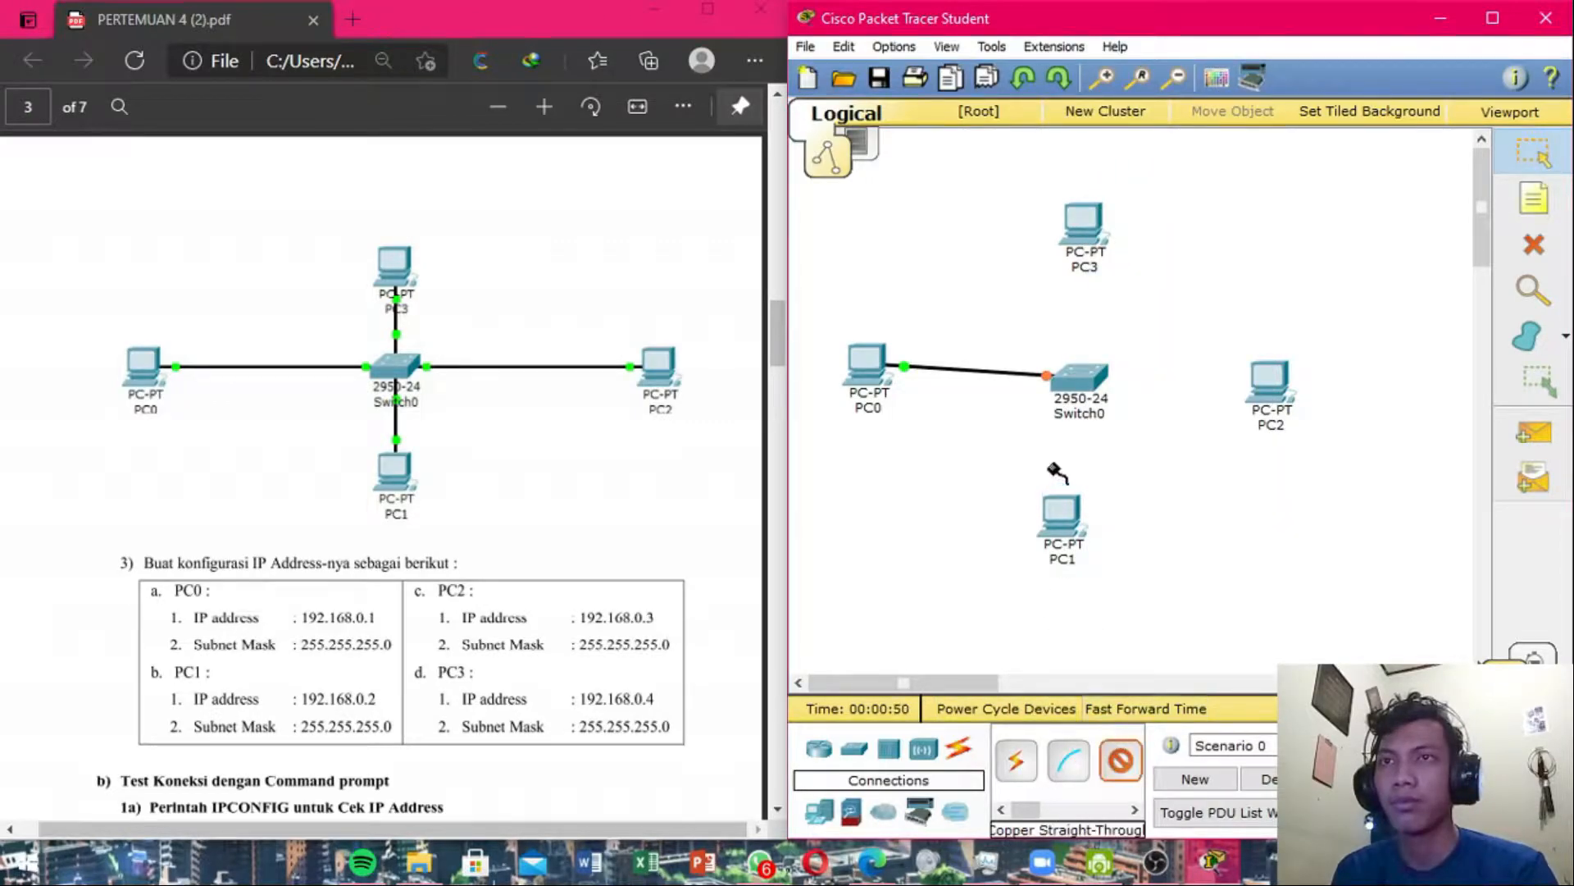
{"action": "left_click", "coordinate": [1093, 380]}
{"action": "left_click", "coordinate": [1234, 42]}
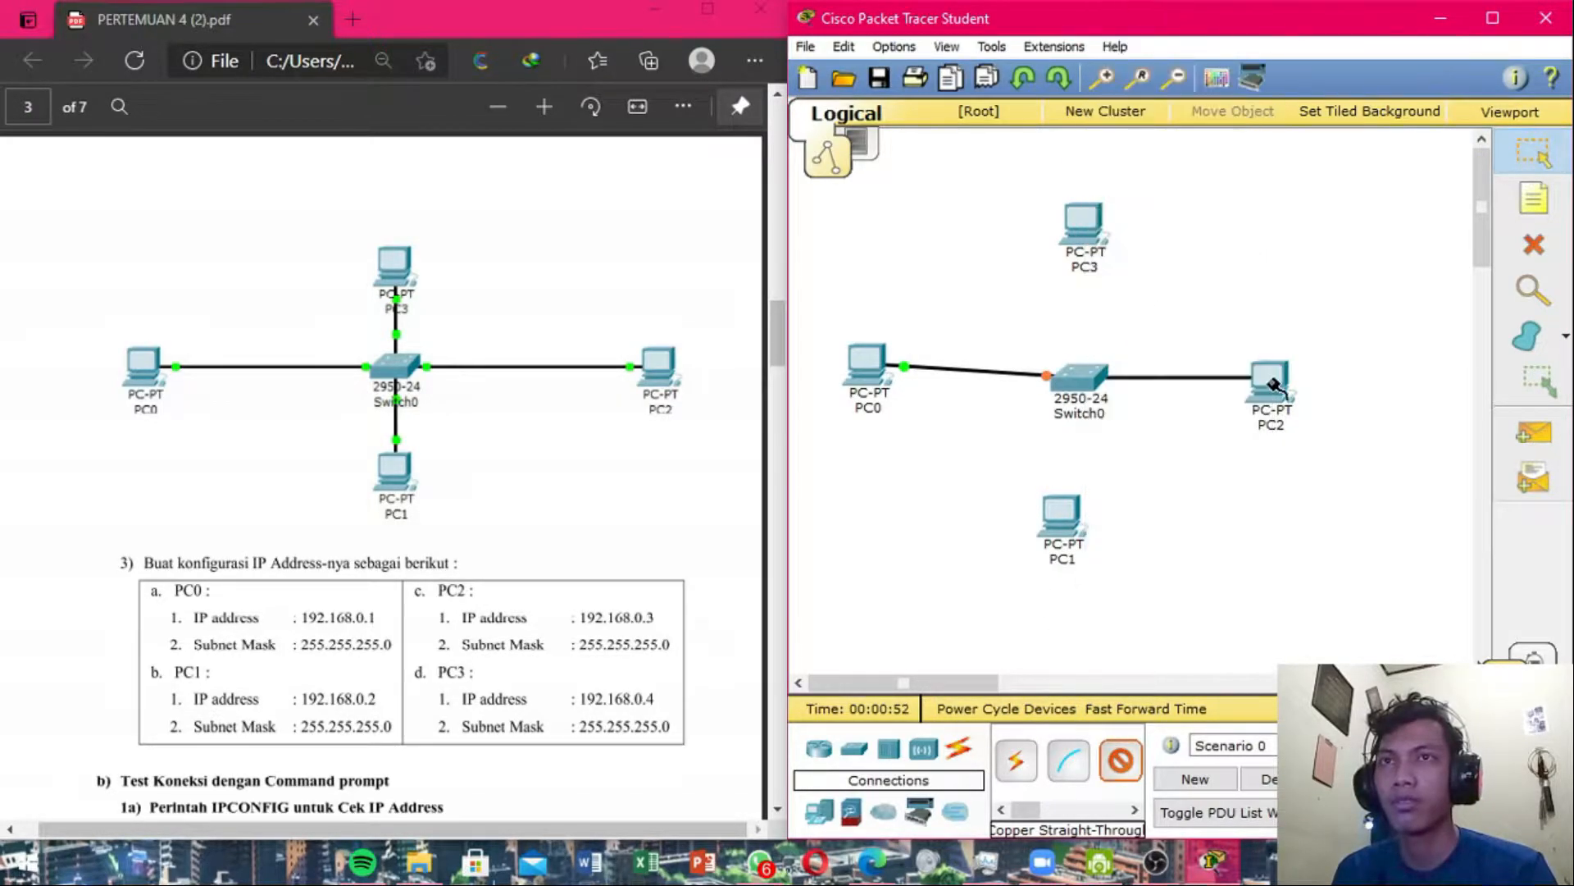
{"action": "left_click", "coordinate": [1263, 416]}
{"action": "left_click", "coordinate": [1273, 420]}
Connect PC3's FastEthernet0 to Switch0's FastEthernet0/3 with a Copper Straight-Through cable.
{"action": "left_click", "coordinate": [1120, 760]}
{"action": "left_click", "coordinate": [1081, 230]}
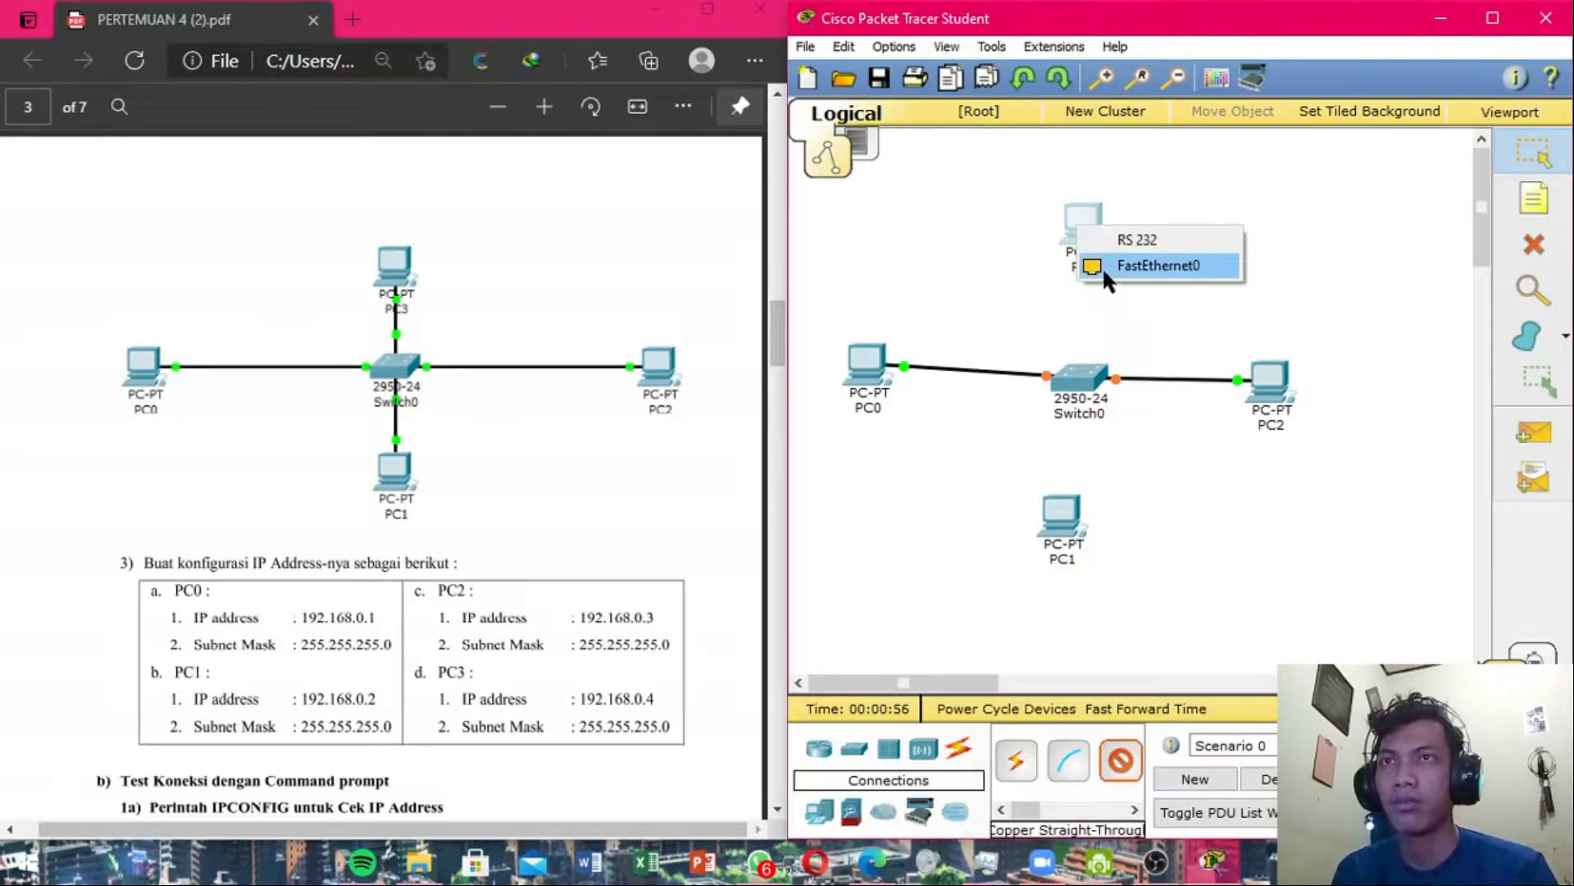
{"action": "left_click", "coordinate": [1109, 264]}
{"action": "left_click", "coordinate": [1086, 366]}
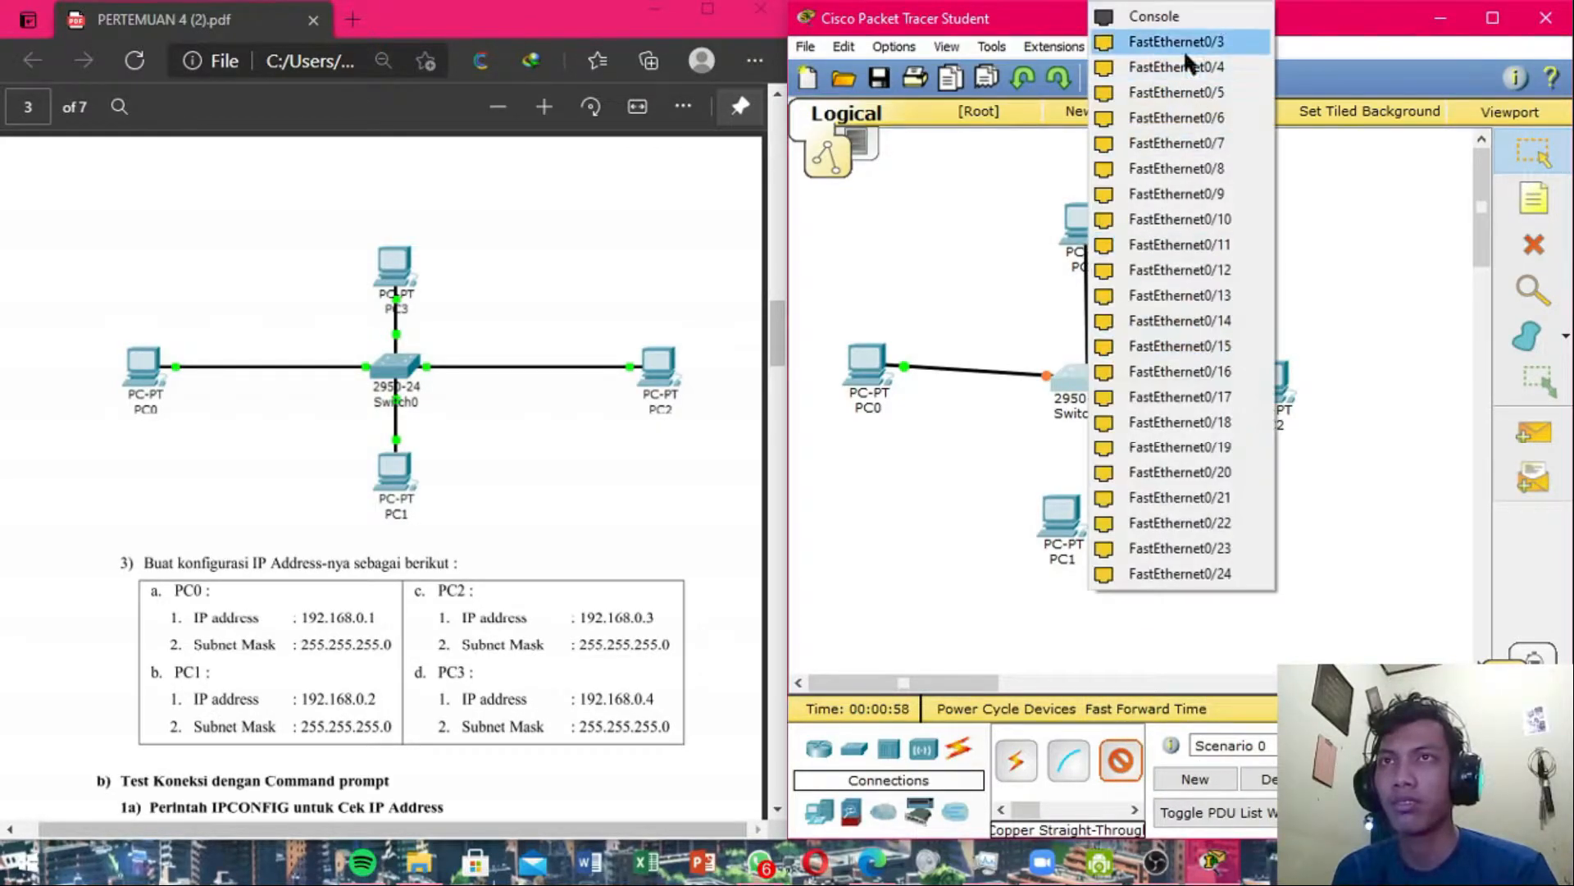
{"action": "left_click", "coordinate": [1189, 56]}
Connect Switch0 to PC1 with a Copper Straight-Through cable.
{"action": "left_click", "coordinate": [1120, 760]}
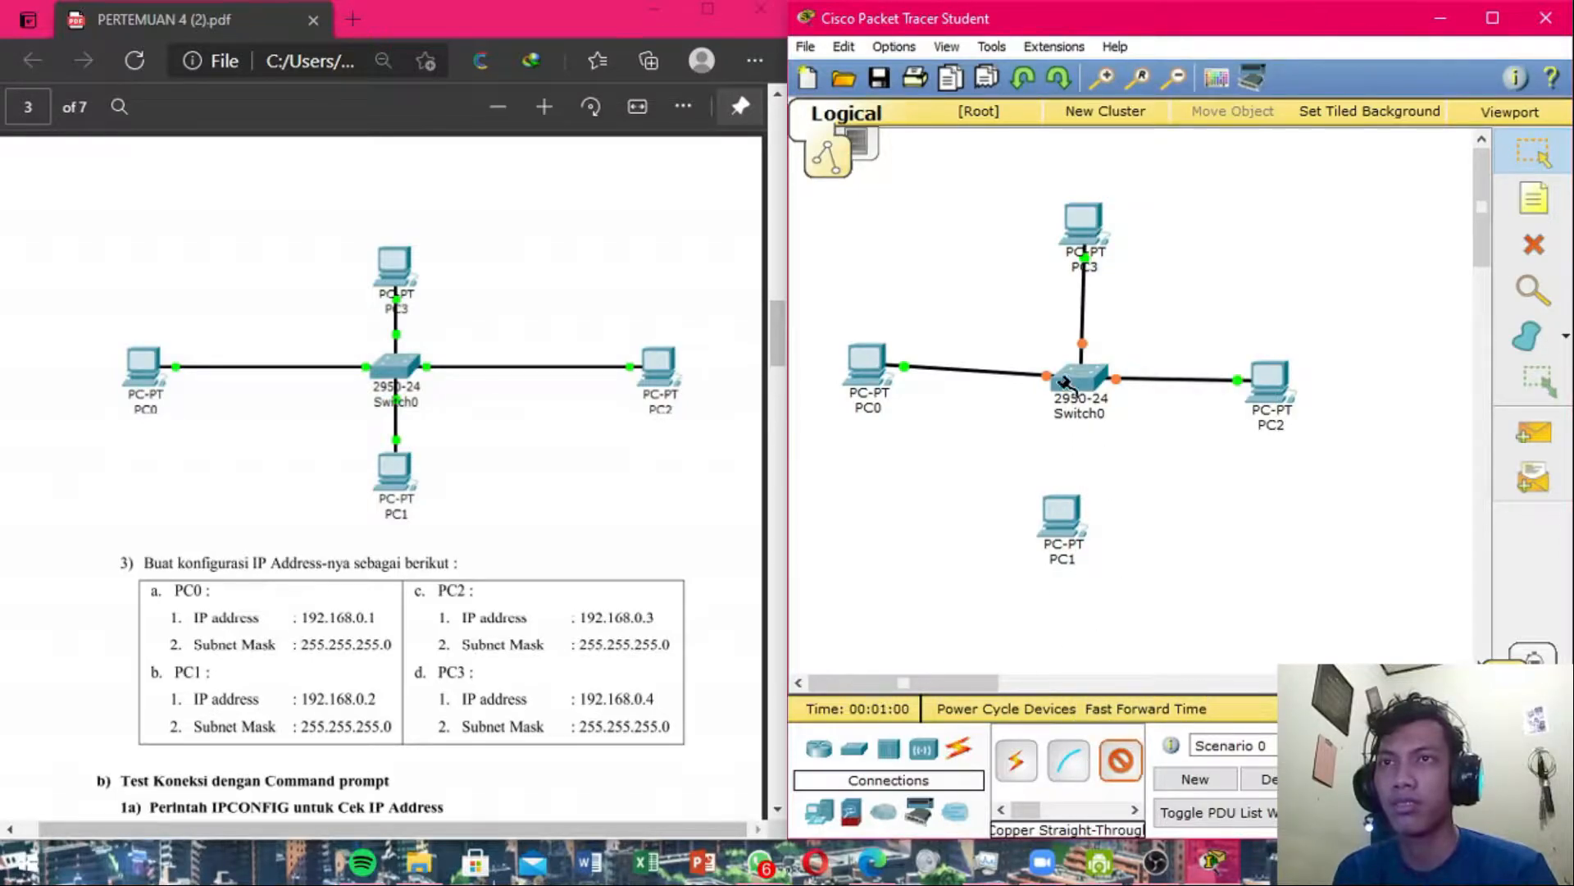
{"action": "left_click", "coordinate": [1081, 379]}
{"action": "left_click", "coordinate": [1191, 45]}
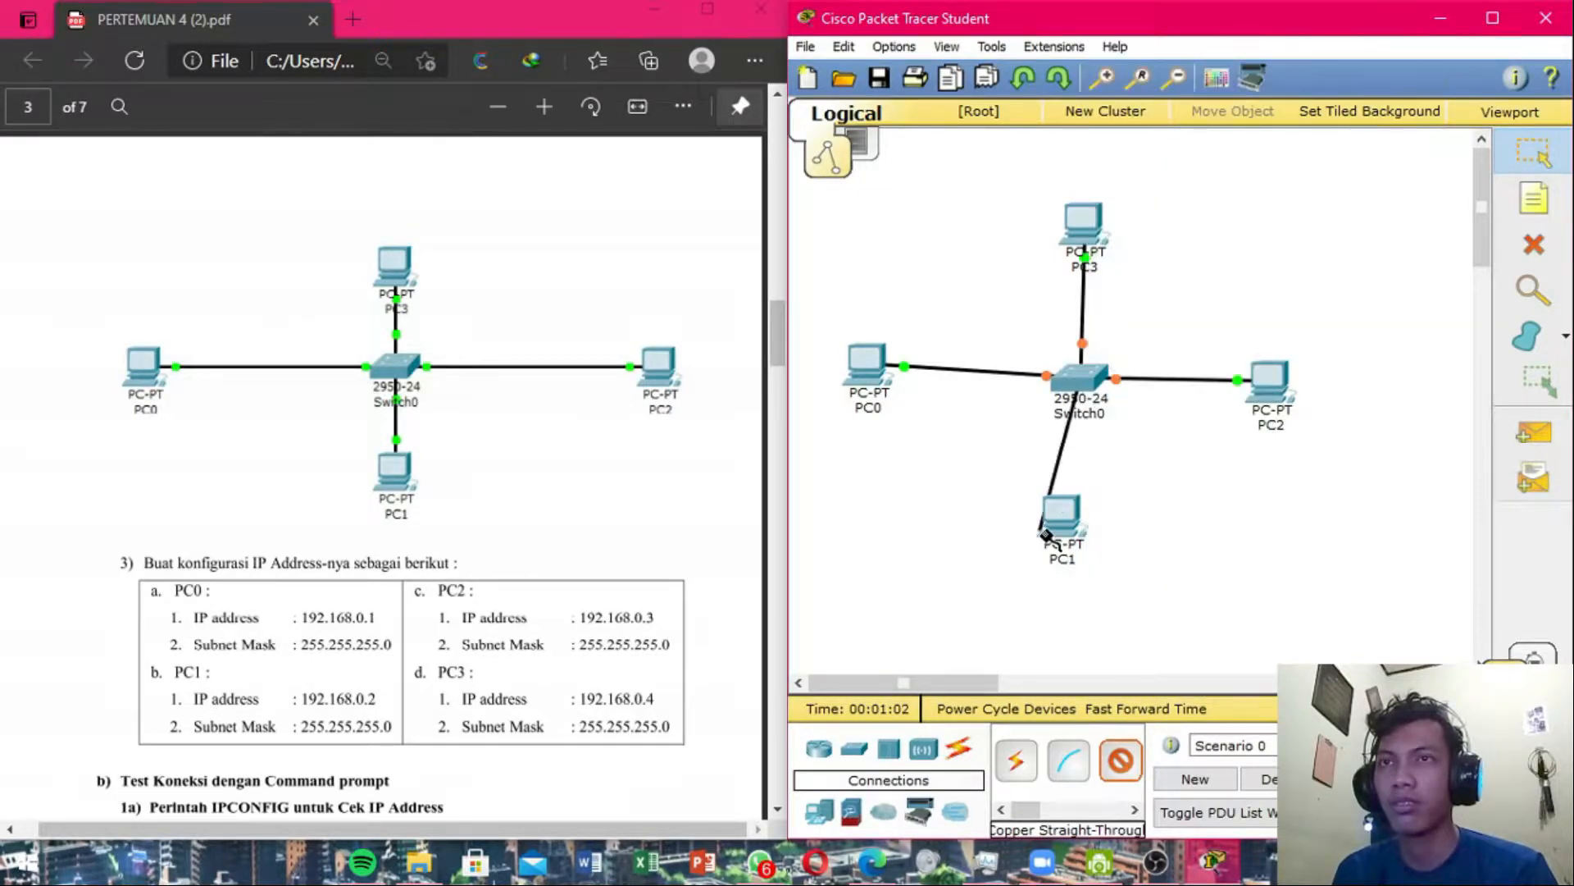
{"action": "left_click", "coordinate": [1063, 517]}
{"action": "left_click", "coordinate": [1132, 558]}
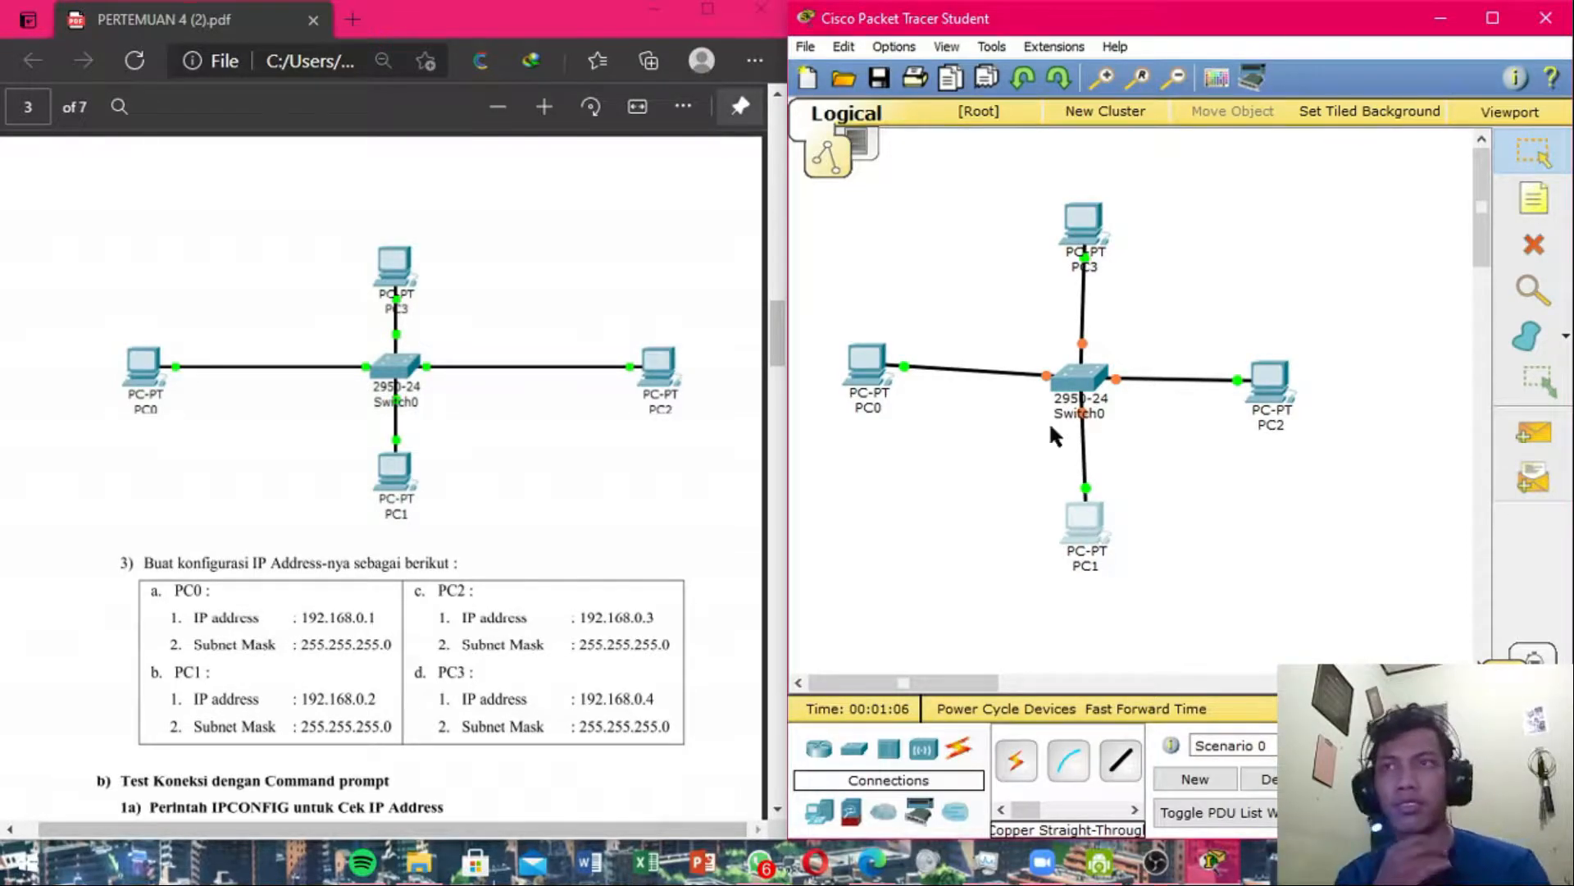
Nudge Switch0 and PC0 so the cable lines run straighter, matching the PDF's cross-shaped topology diagram.
{"action": "left_click_drag", "start_coordinate": [1090, 370], "coordinate": [1084, 371]}
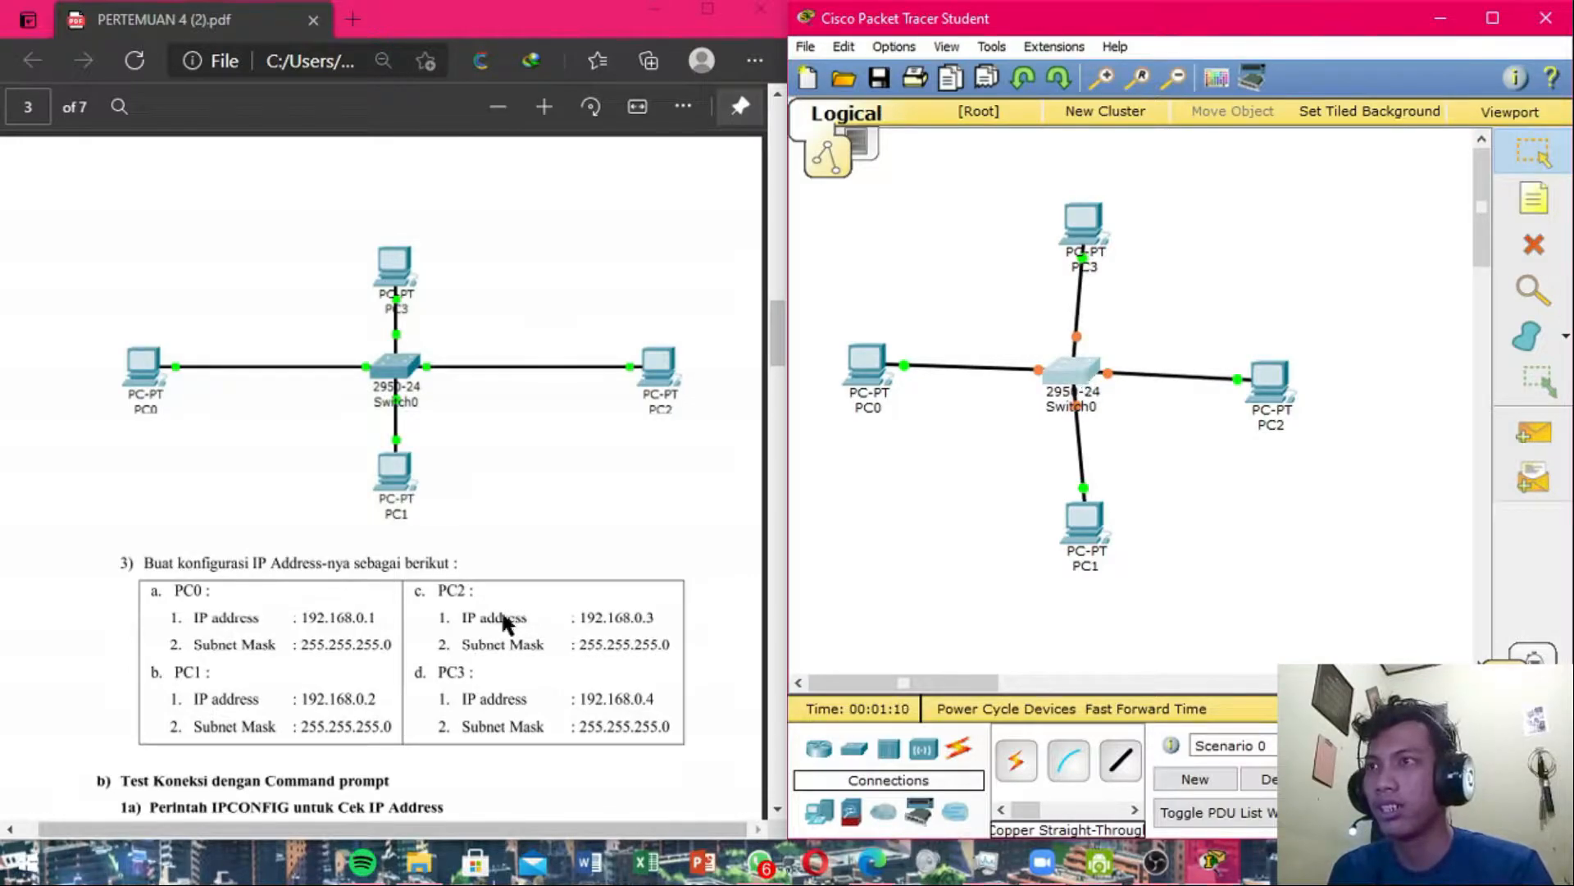
{"action": "scroll", "coordinate": [235, 611], "scroll_direction": "down", "scroll_amount": 2}
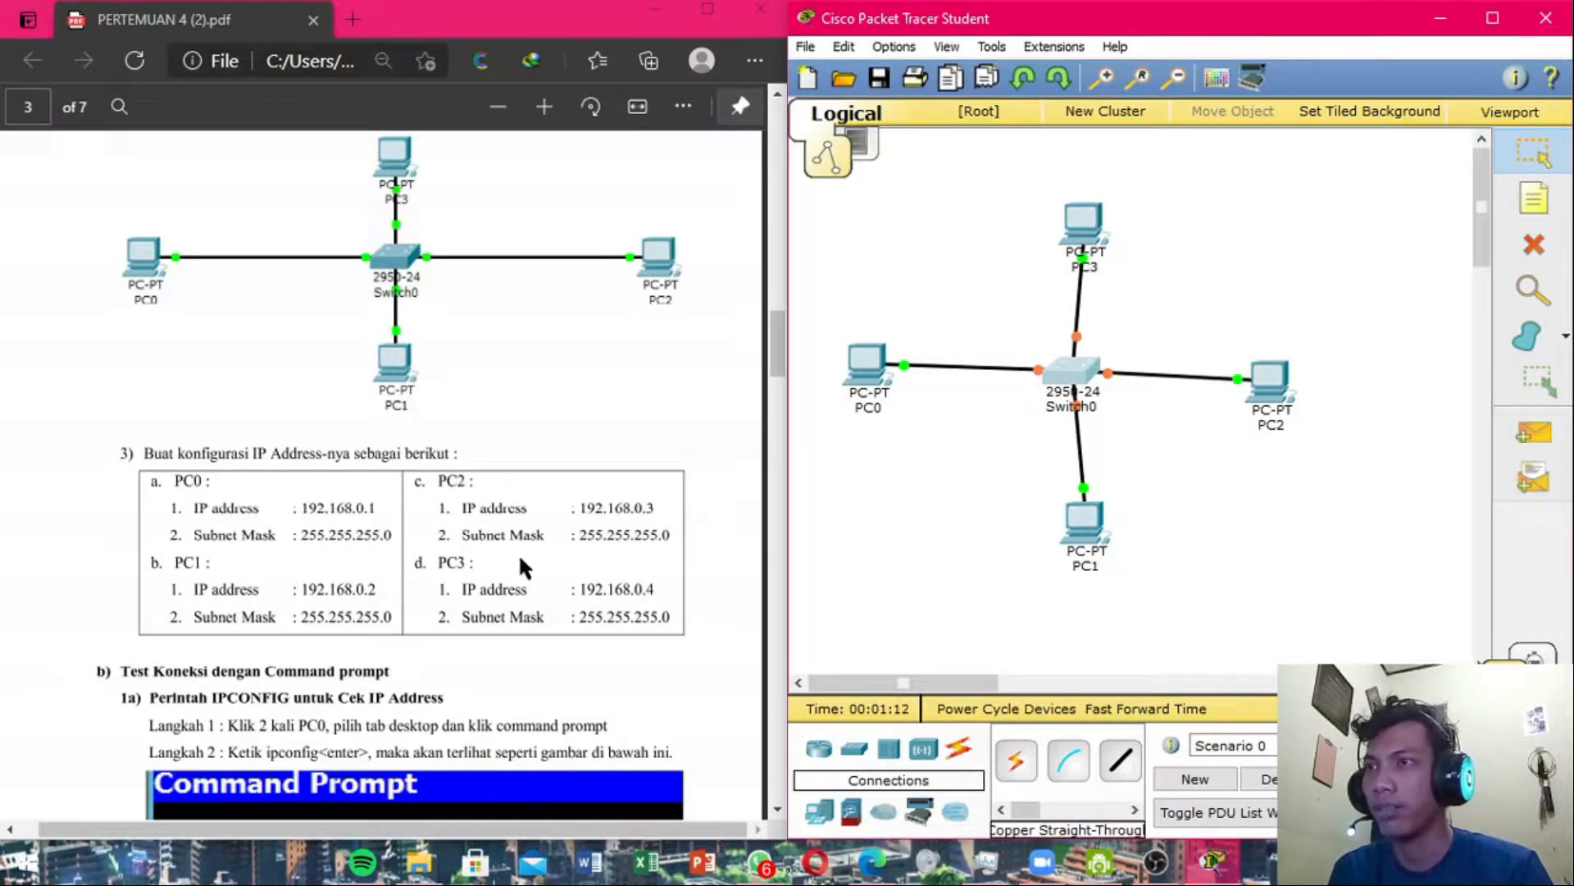
{"action": "scroll", "coordinate": [410, 463], "scroll_direction": "up", "scroll_amount": 2}
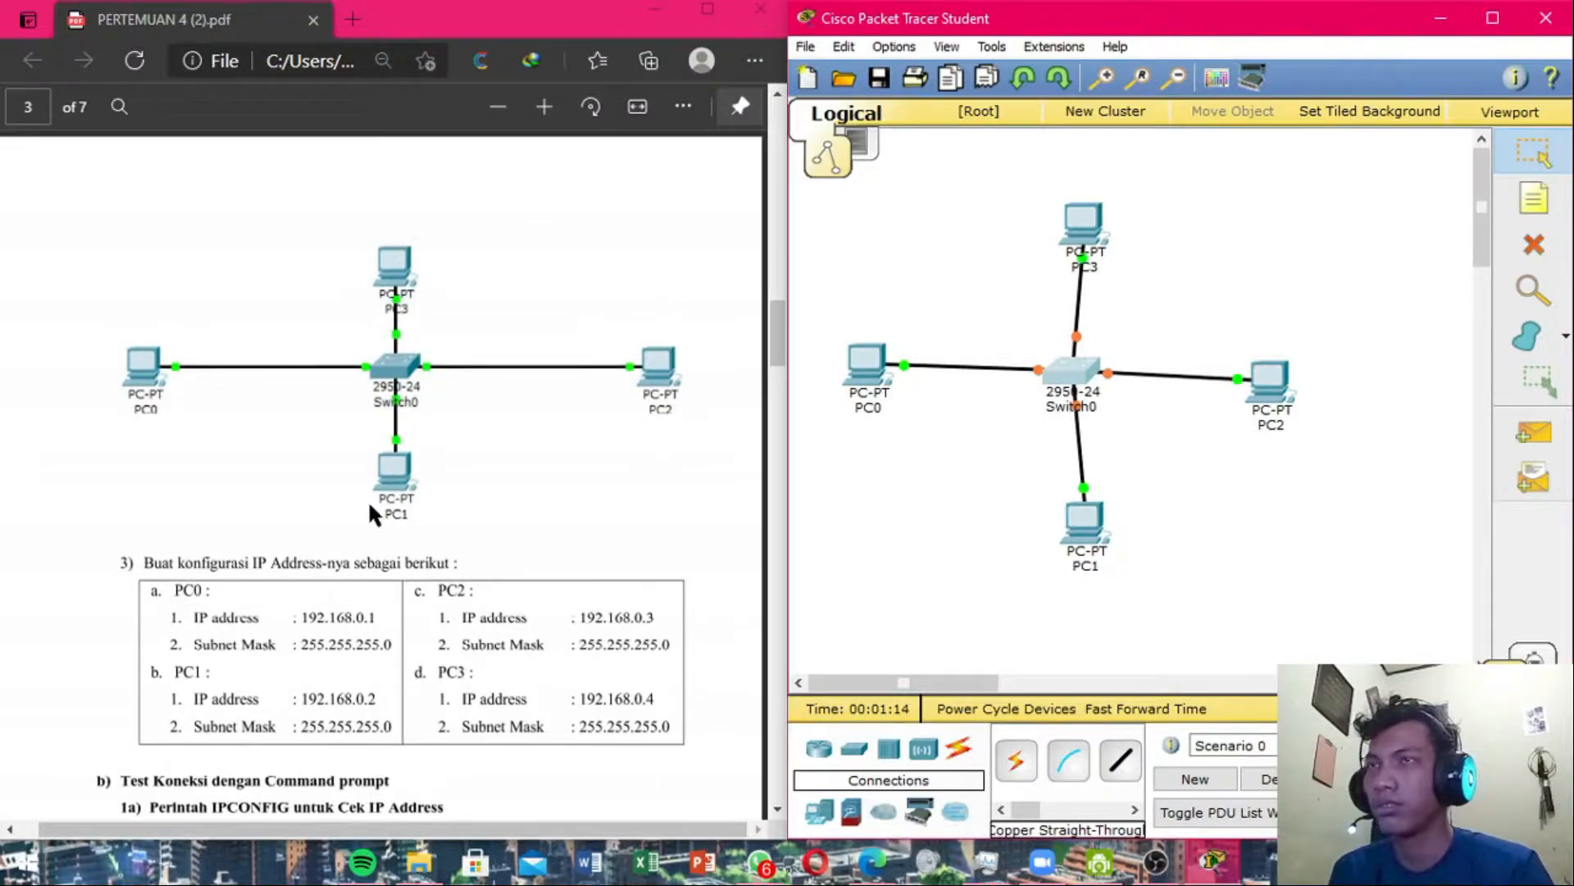
{"action": "left_click_drag", "start_coordinate": [868, 374], "coordinate": [888, 385]}
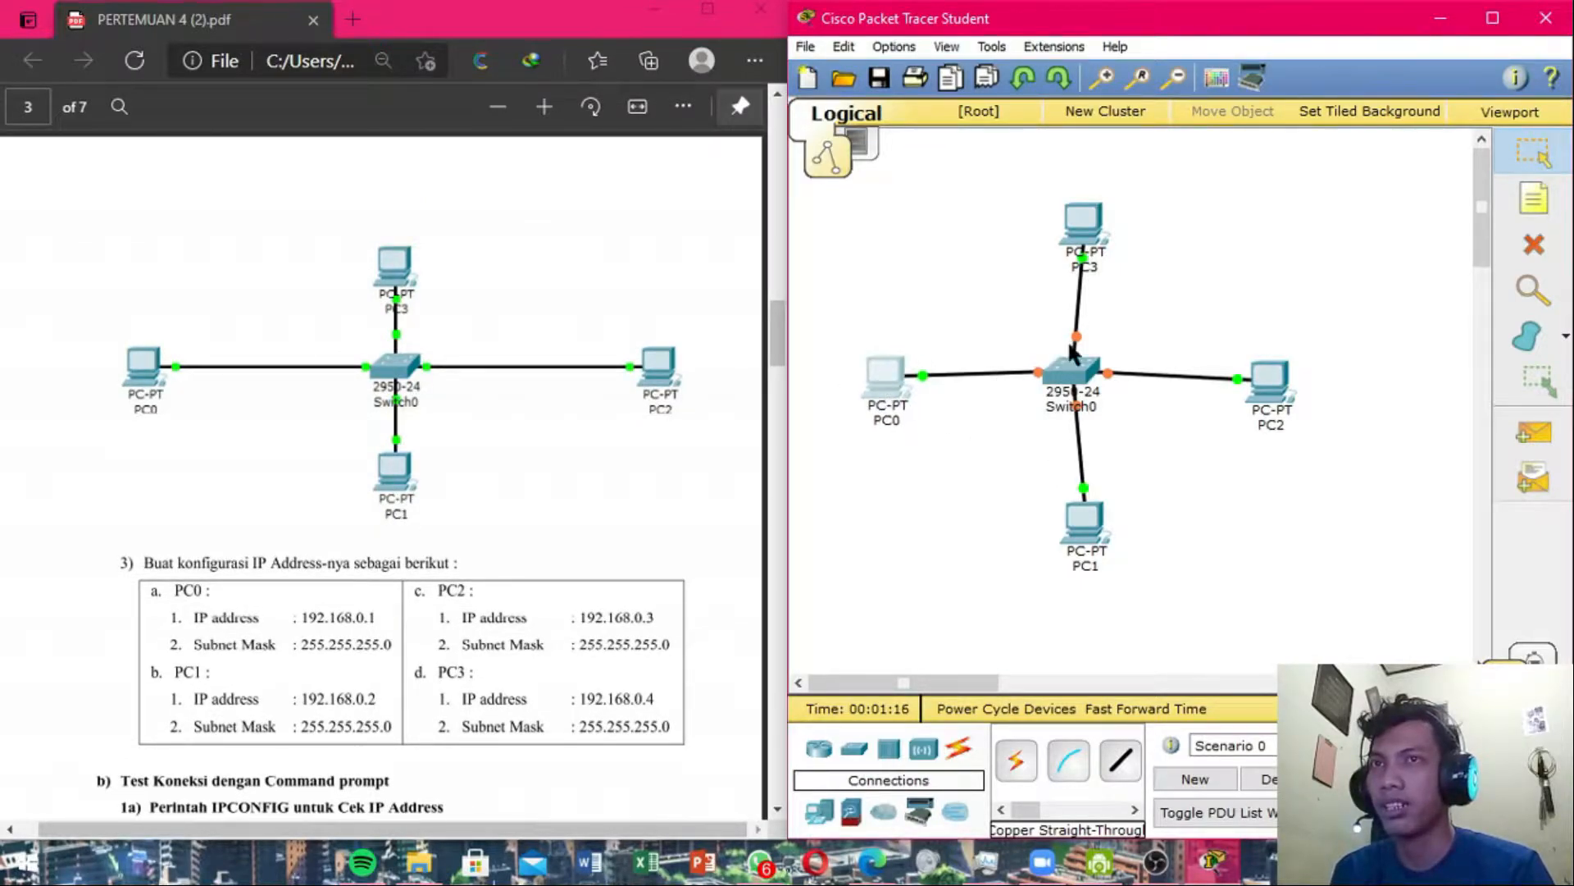
{"action": "left_click_drag", "start_coordinate": [1073, 383], "coordinate": [1080, 386]}
Give PC0 the static IP address 192.168.0.1 with subnet mask 255.255.255.0 and close its configuration window.
{"action": "left_click", "coordinate": [884, 368]}
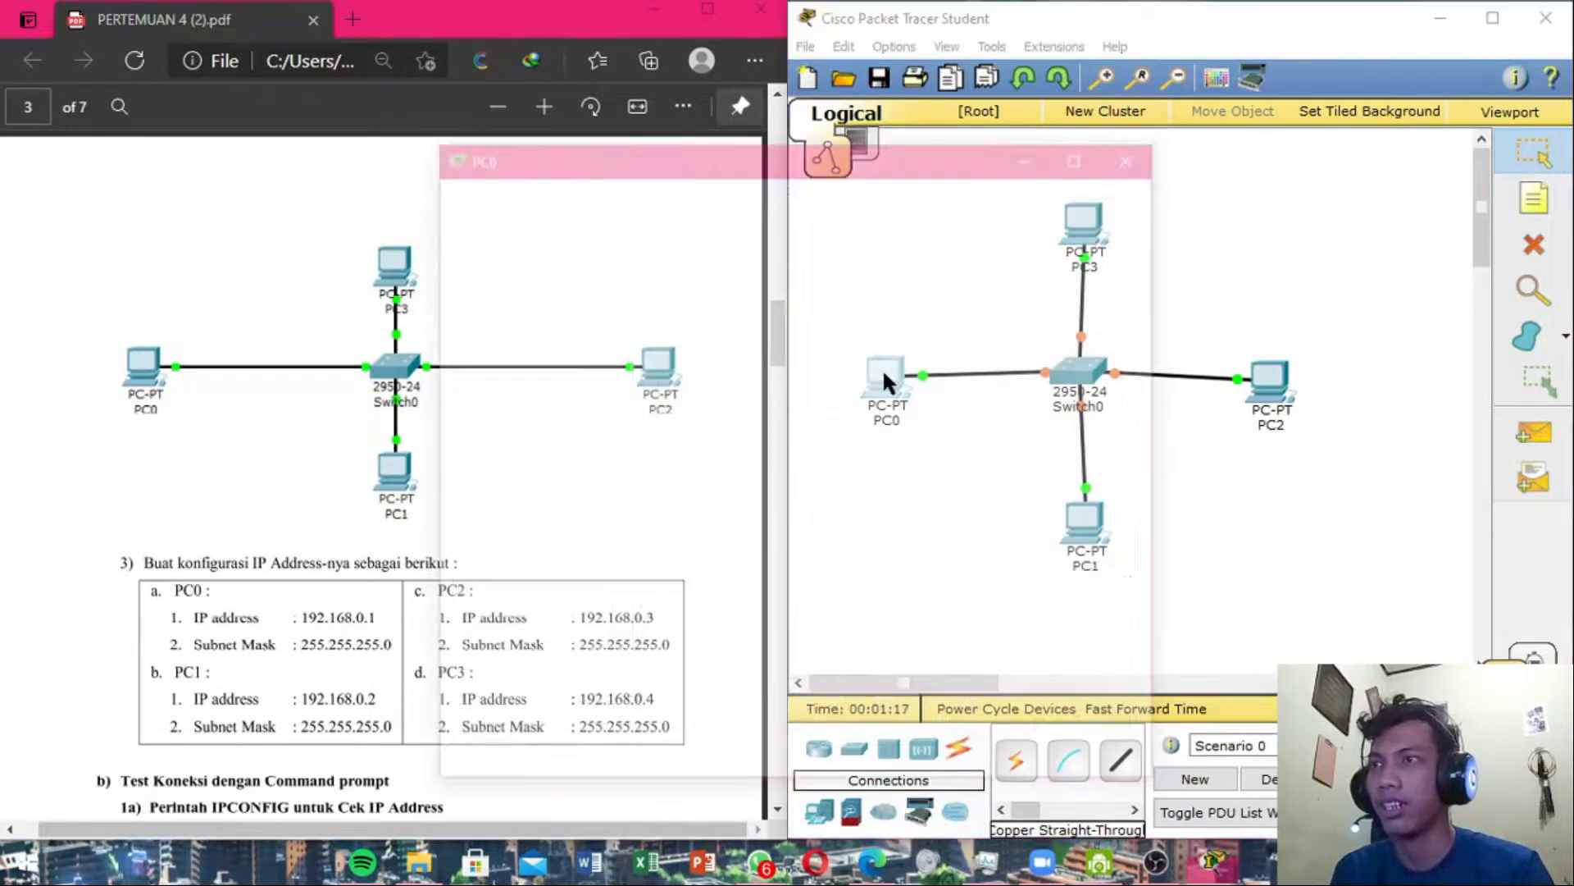
{"action": "left_click", "coordinate": [647, 181]}
{"action": "left_click_drag", "start_coordinate": [742, 156], "coordinate": [1079, 227]}
{"action": "left_click", "coordinate": [1051, 356]}
{"action": "left_click", "coordinate": [1108, 373]}
{"action": "type", "text": "192.168"}
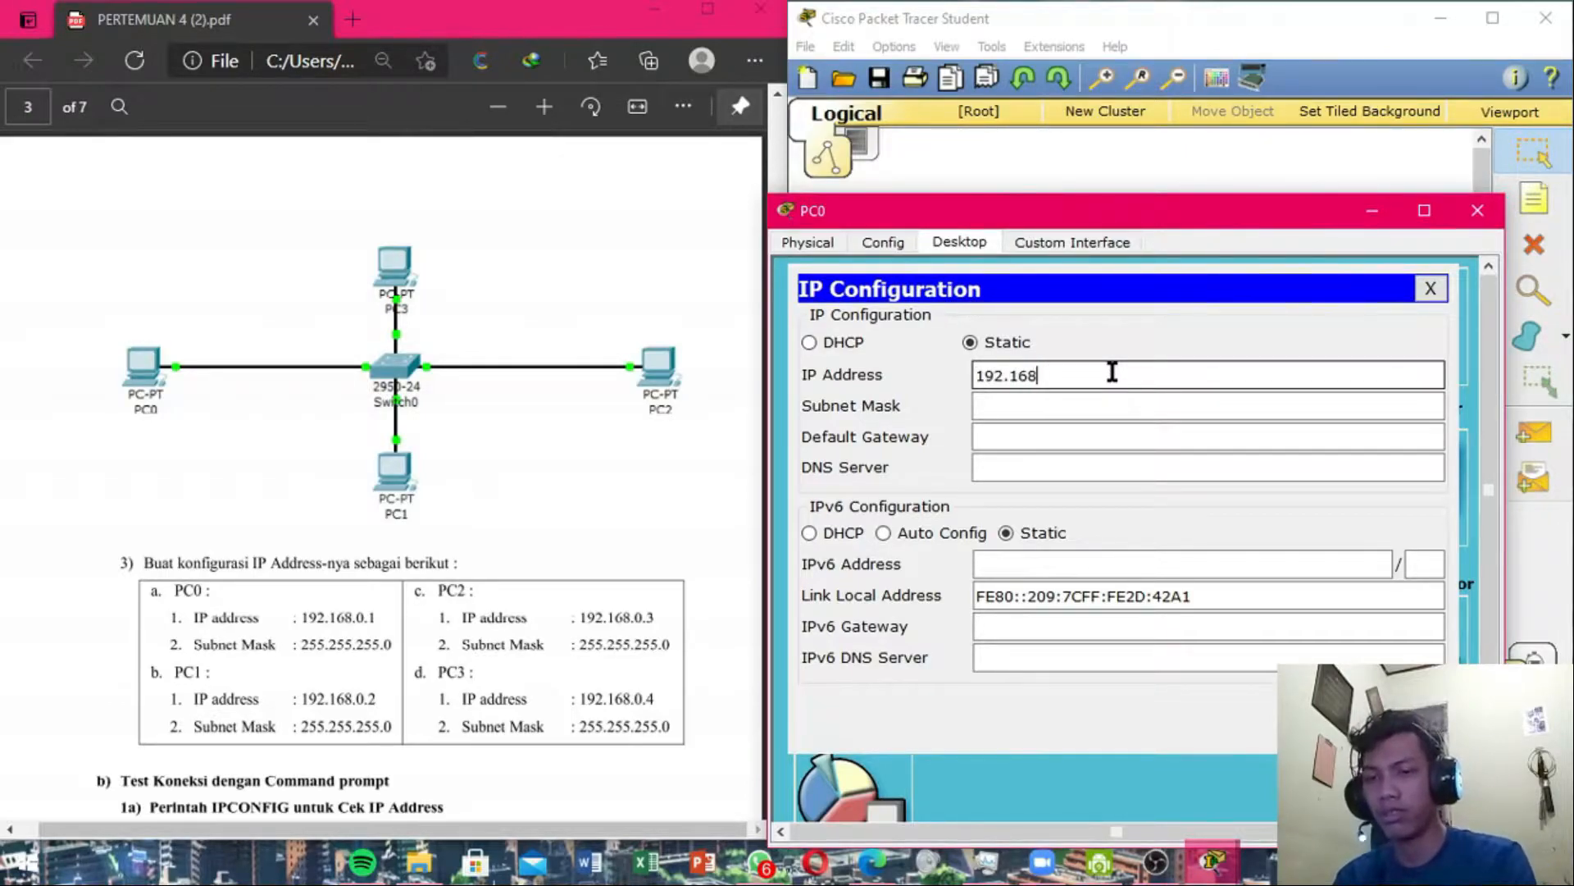
{"action": "key", "text": "ctrl+a"}
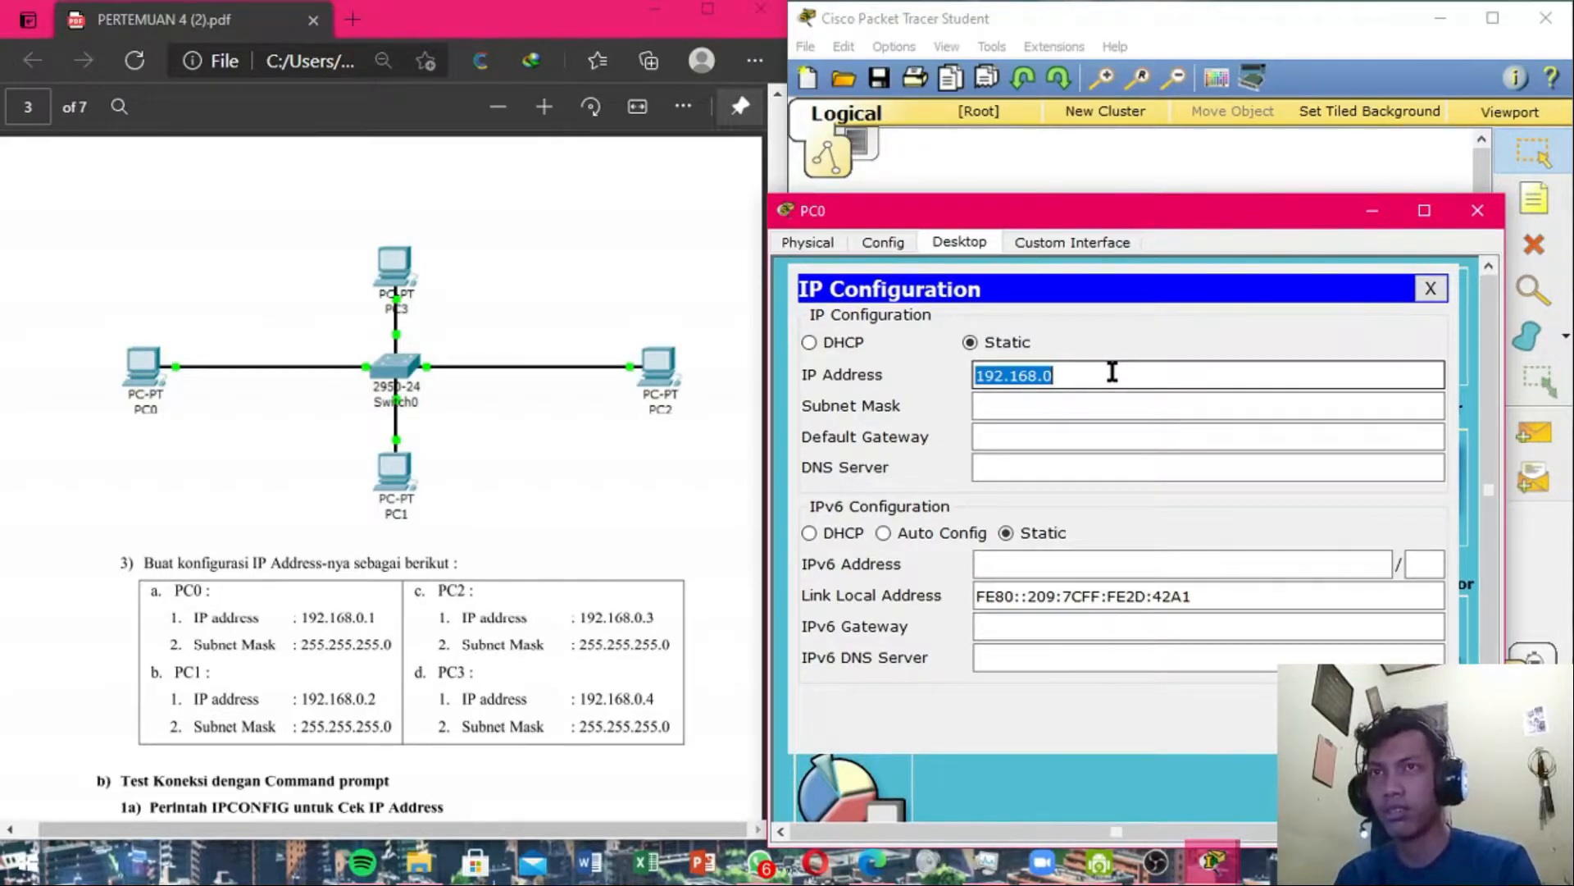
{"action": "left_click", "coordinate": [1112, 372]}
{"action": "key", "text": "ctrl+a"}
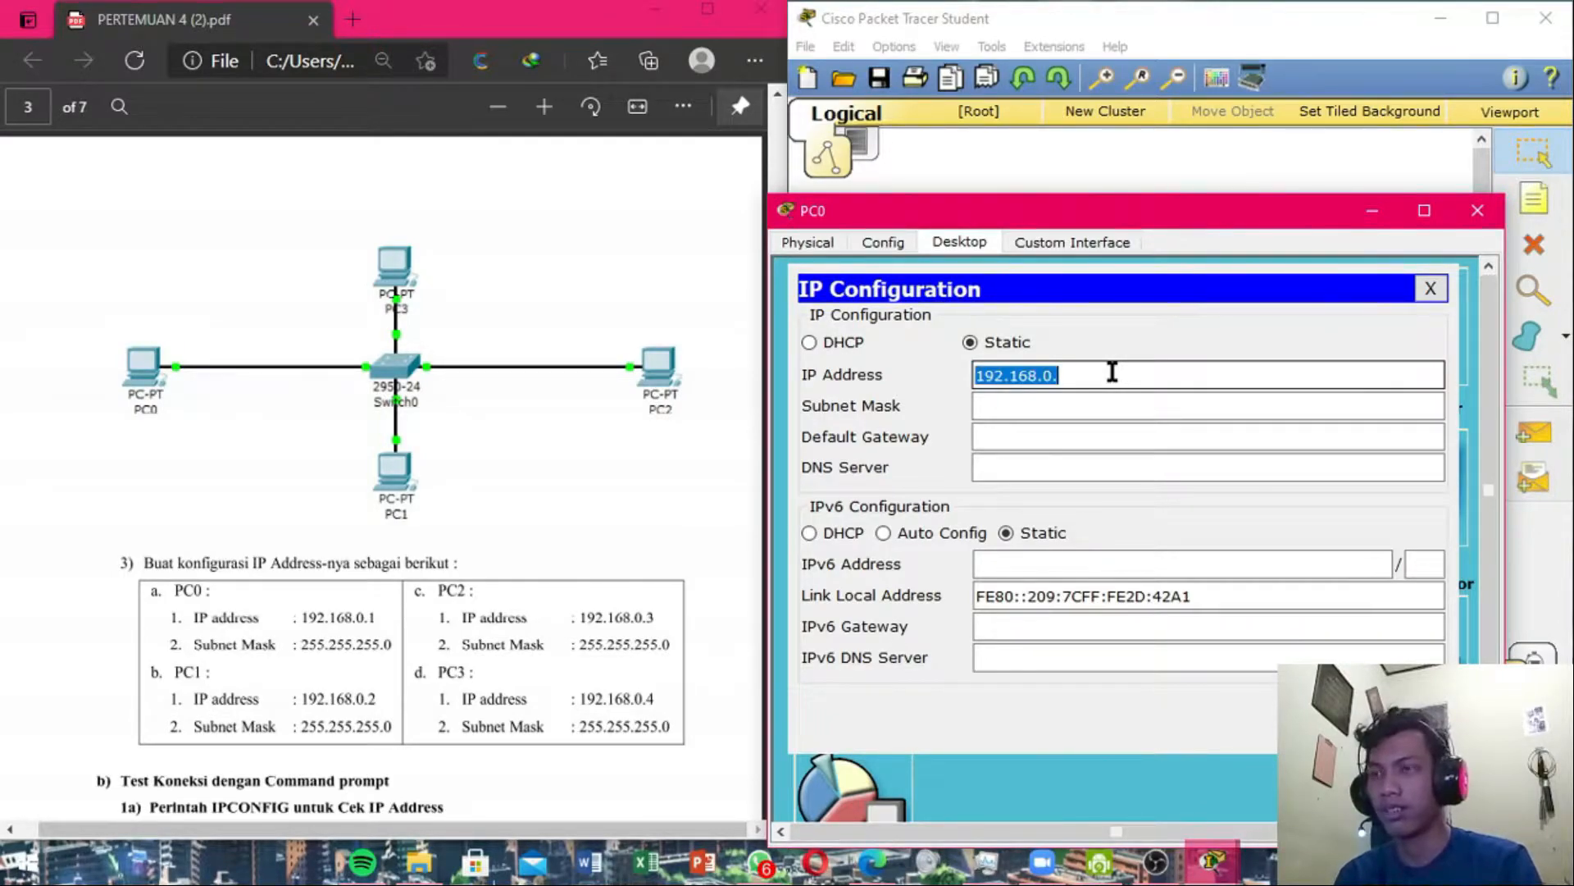
{"action": "left_click", "coordinate": [1112, 373]}
{"action": "type", "text": "1"}
{"action": "key", "text": "Tab"}
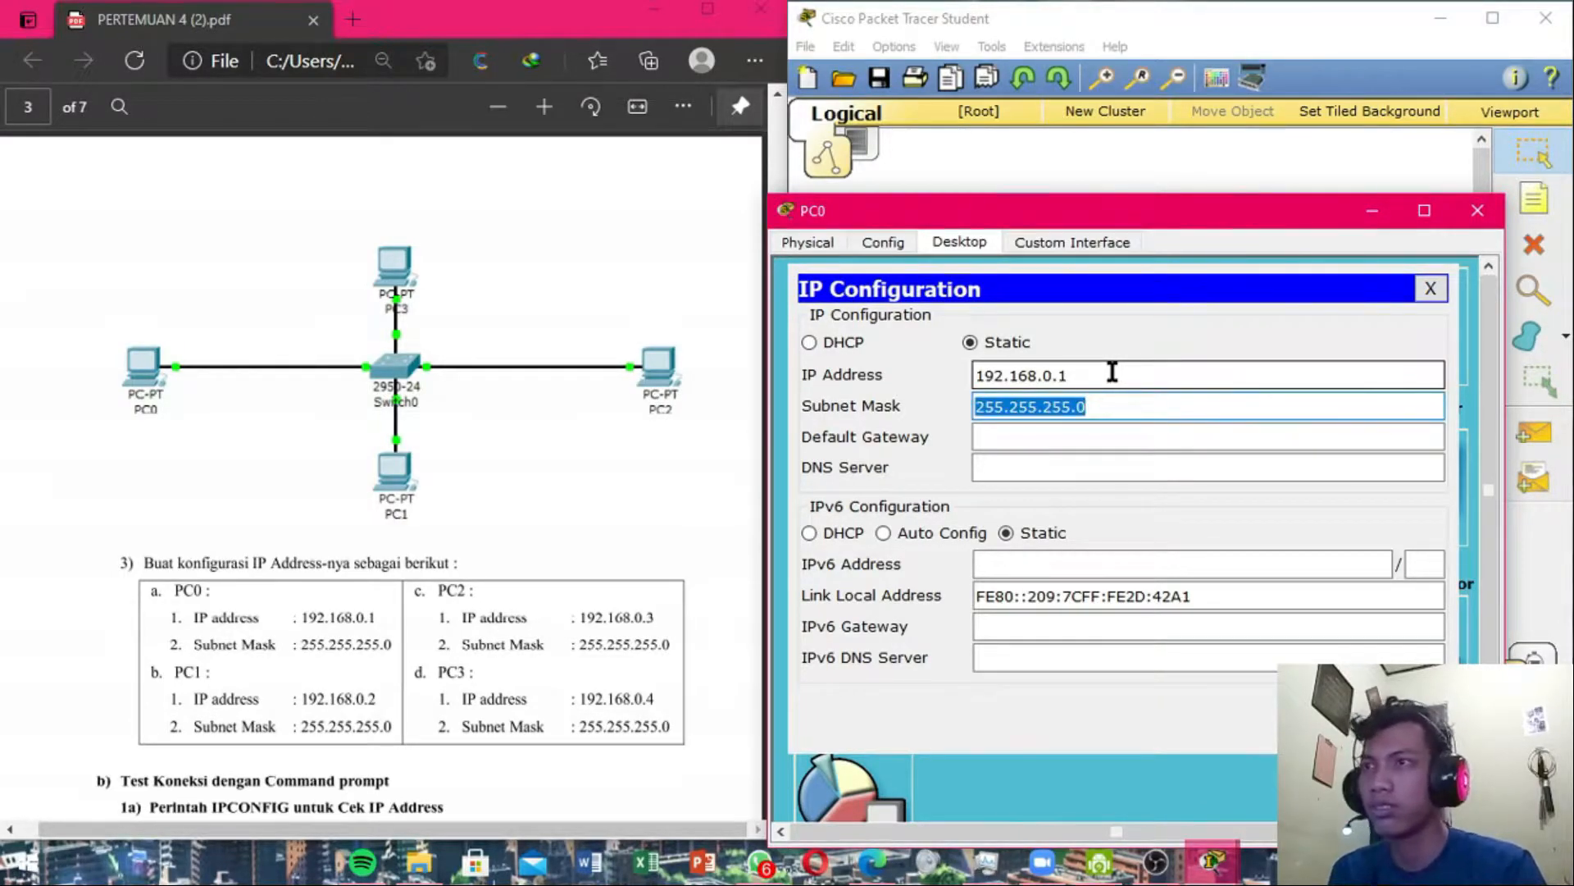
{"action": "left_click", "coordinate": [1431, 288]}
{"action": "left_click", "coordinate": [1478, 210]}
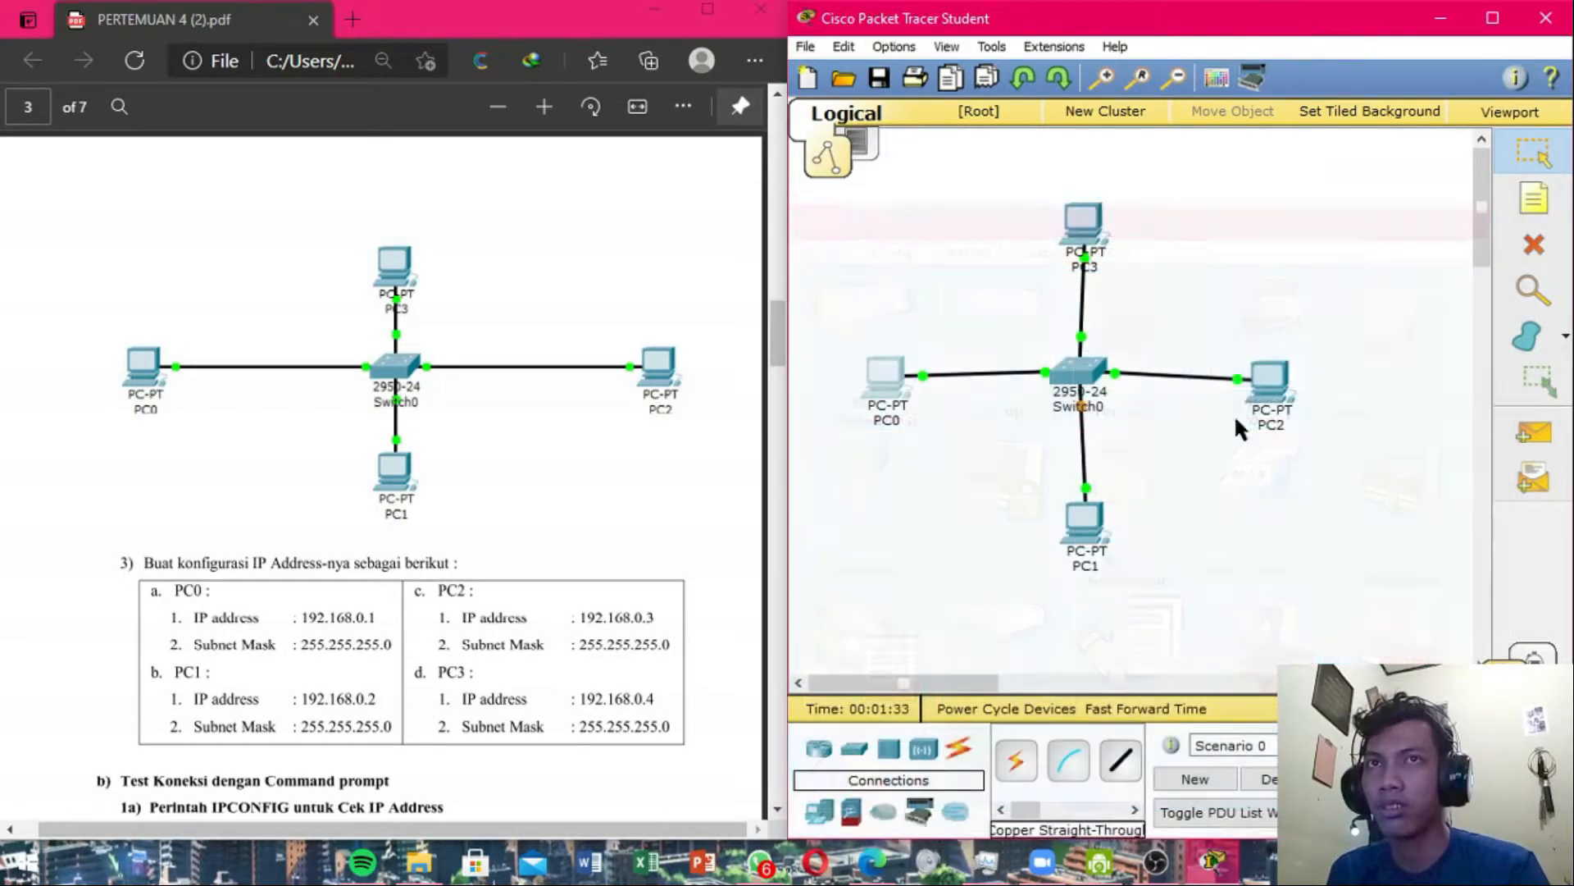
Give PC1 the static IP address 192.168.0.2 with its default subnet mask and close its configuration window.
{"action": "left_click", "coordinate": [1099, 529]}
{"action": "left_click", "coordinate": [652, 182]}
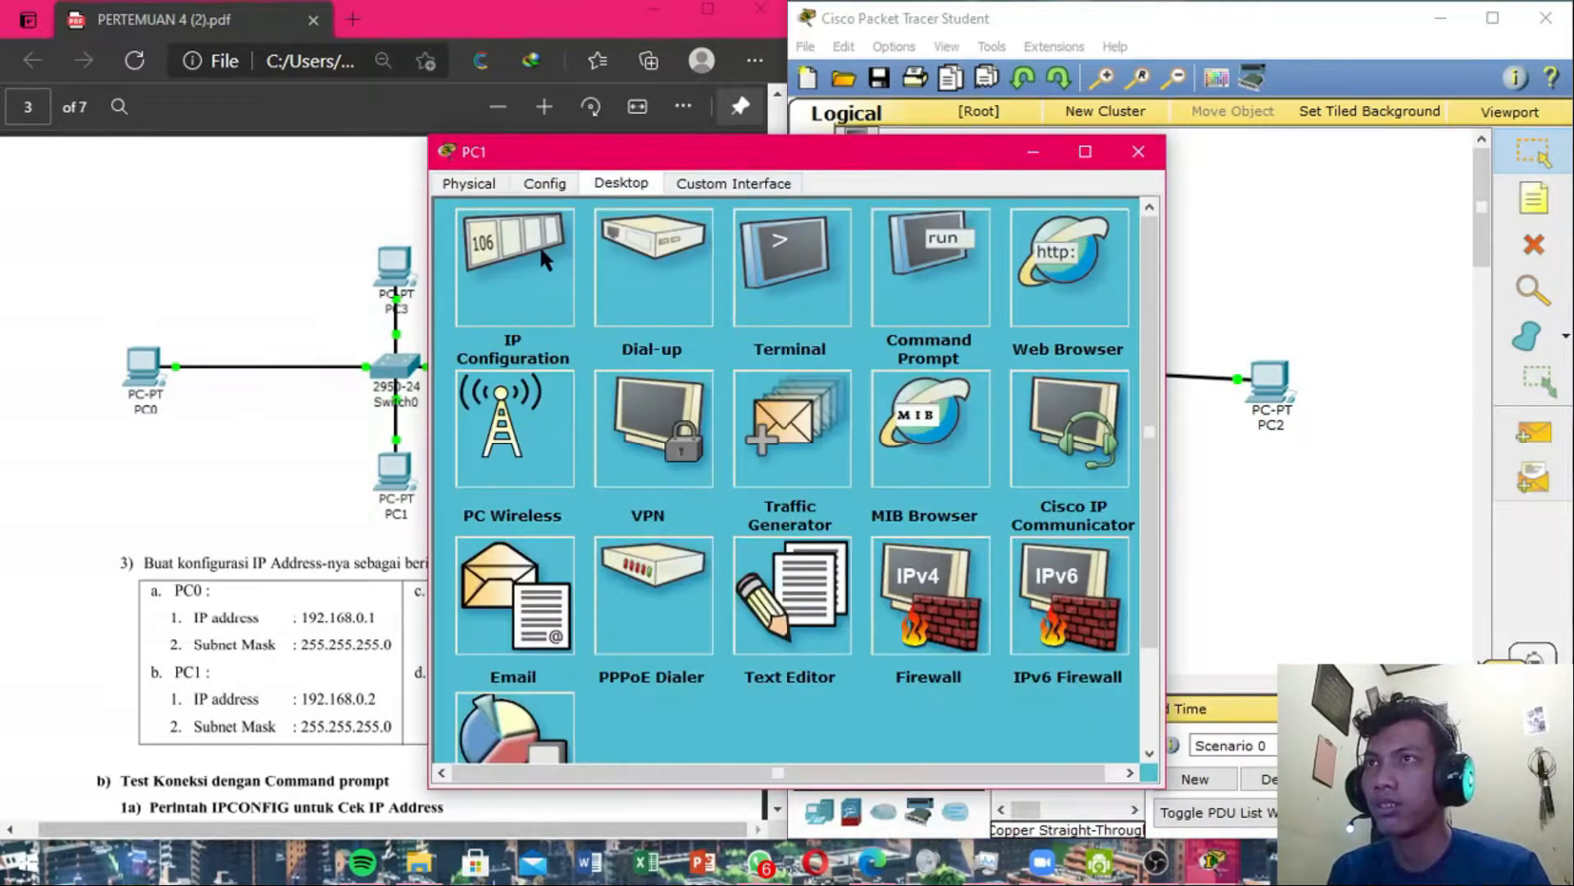
{"action": "left_click", "coordinate": [539, 244]}
{"action": "left_click", "coordinate": [728, 314]}
{"action": "type", "text": "192.168.0."}
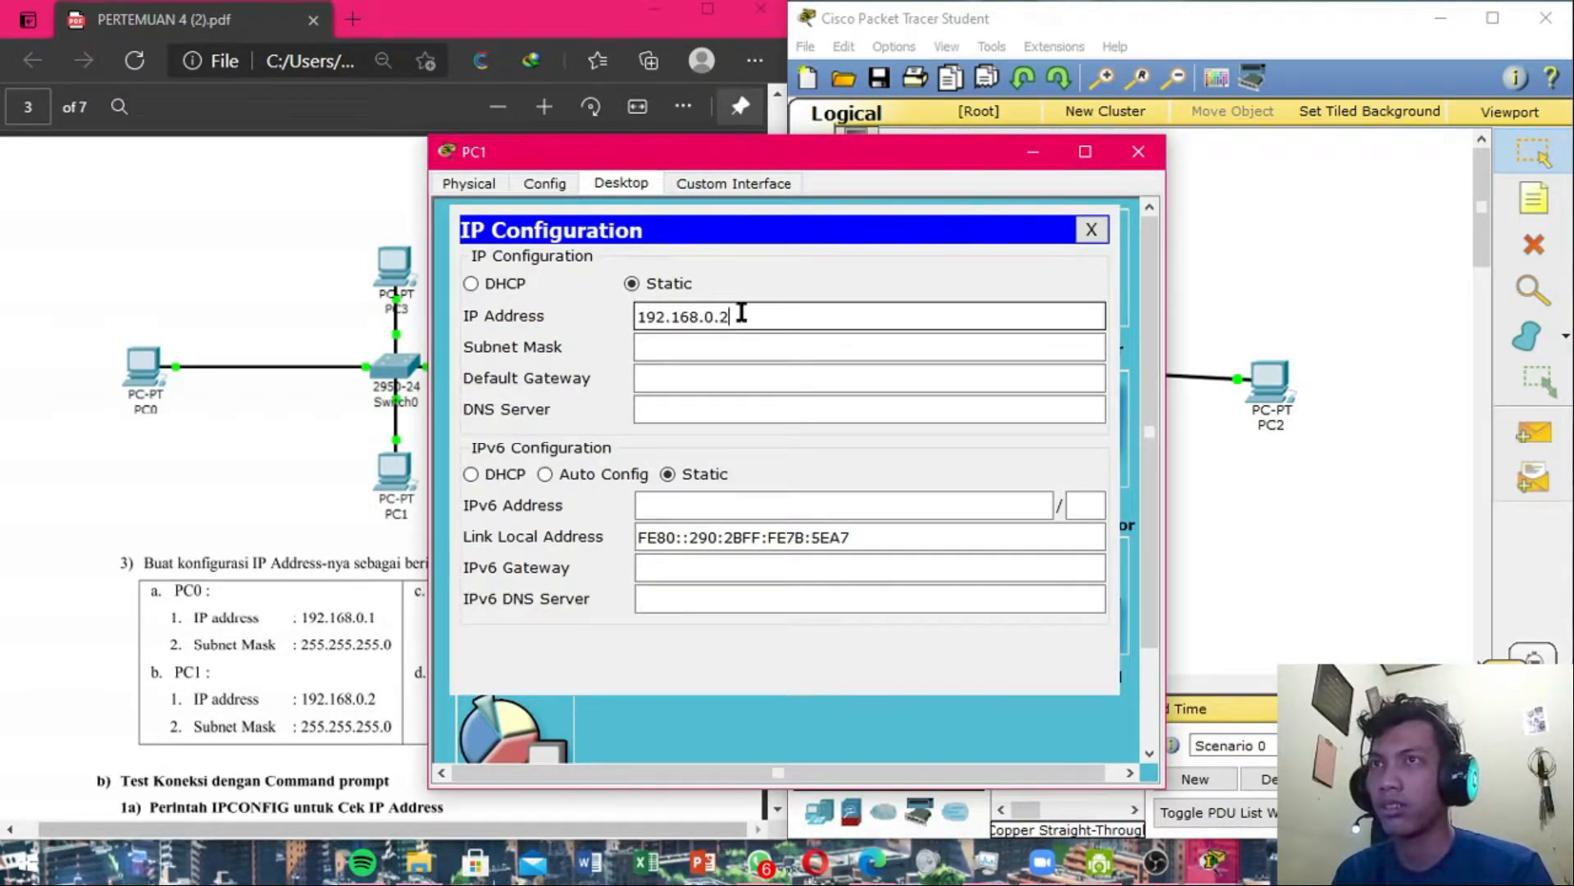
{"action": "type", "text": "2"}
{"action": "left_click", "coordinate": [804, 346]}
{"action": "left_click", "coordinate": [1092, 230]}
{"action": "left_click", "coordinate": [1138, 151]}
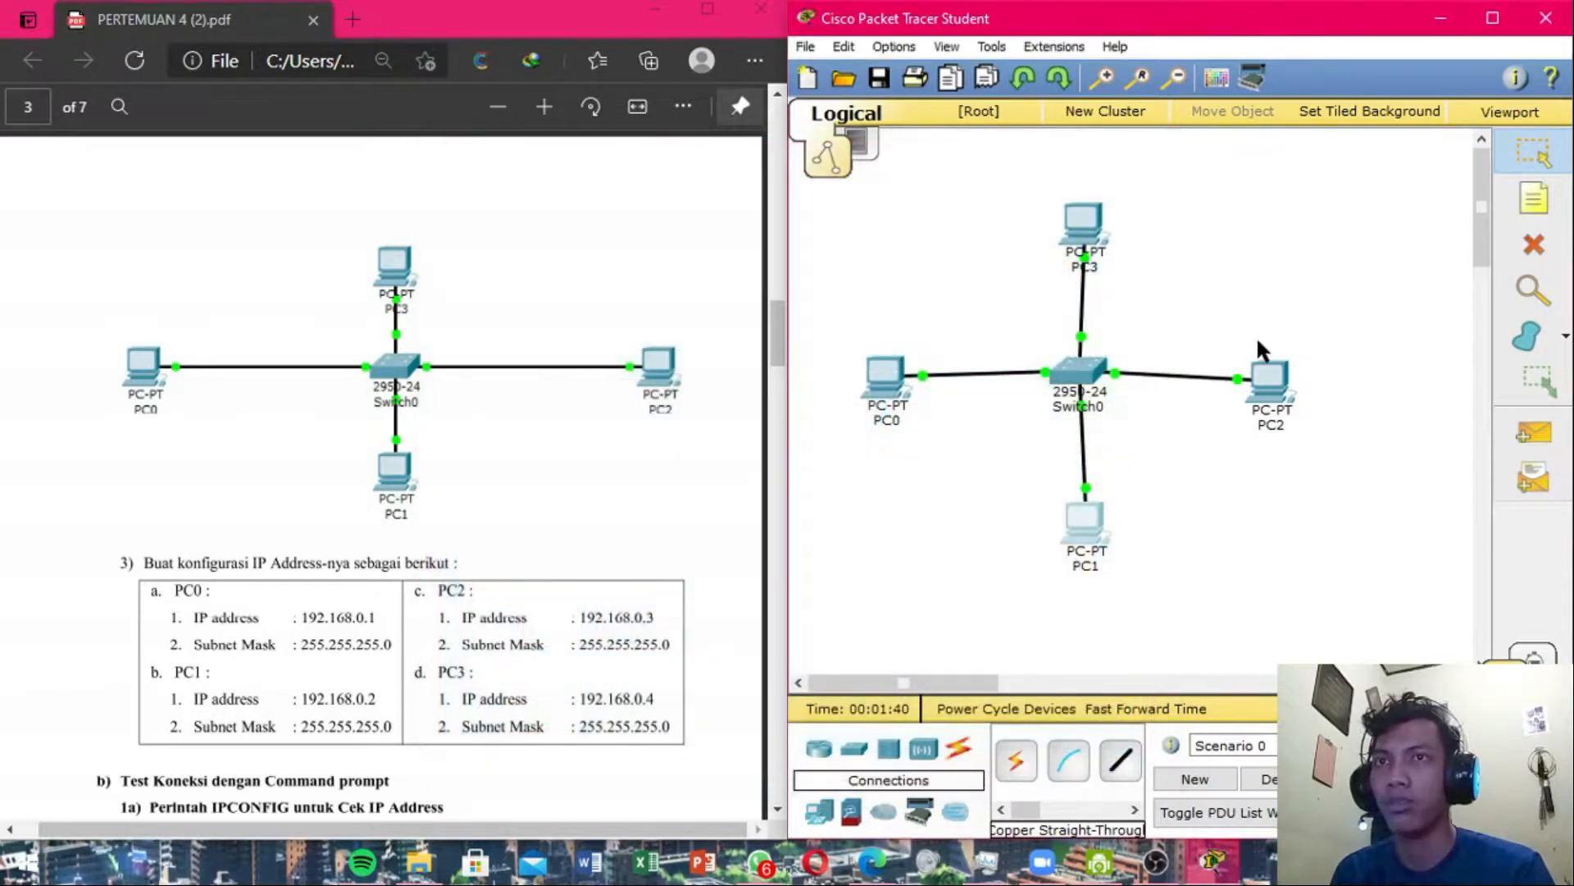
Give PC2 the static IP address 192.168.0.3 with its default subnet mask and close its configuration window.
{"action": "left_click", "coordinate": [1265, 369]}
{"action": "left_click", "coordinate": [621, 183]}
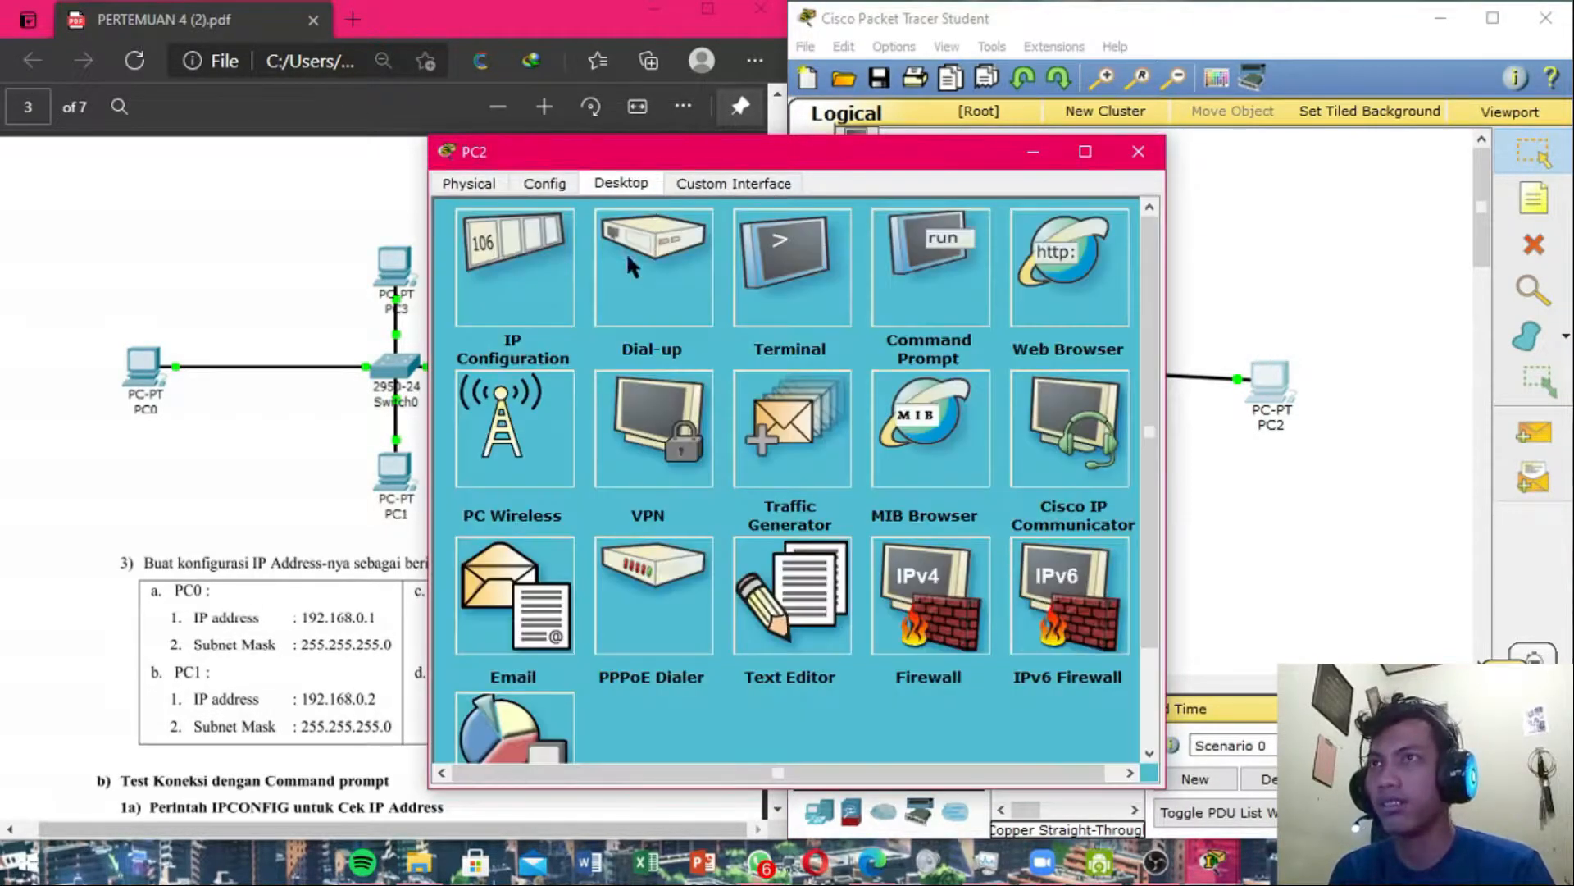
{"action": "left_click", "coordinate": [525, 246]}
{"action": "left_click", "coordinate": [735, 318]}
{"action": "type", "text": "192.168.0."}
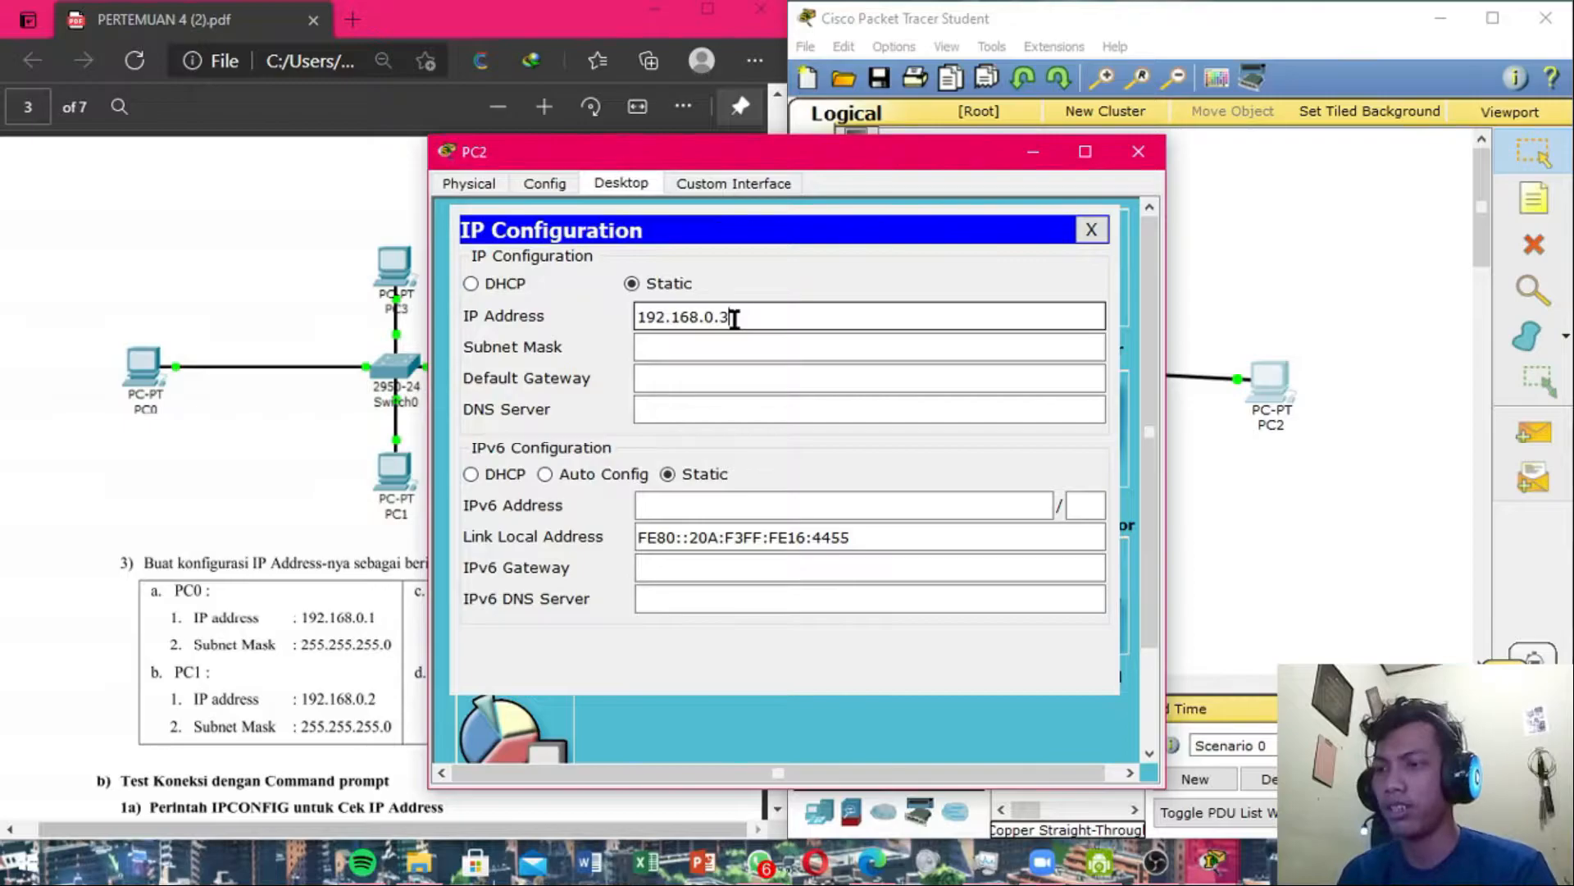
{"action": "type", "text": "3"}
{"action": "left_click", "coordinate": [804, 347]}
{"action": "left_click", "coordinate": [1091, 230]}
{"action": "left_click", "coordinate": [1138, 150]}
Give PC3 the static IP address 192.168.0.4 with subnet mask 255.255.255.0 and close its configuration window.
{"action": "left_click", "coordinate": [1080, 232]}
{"action": "left_click", "coordinate": [621, 183]}
{"action": "left_click", "coordinate": [525, 264]}
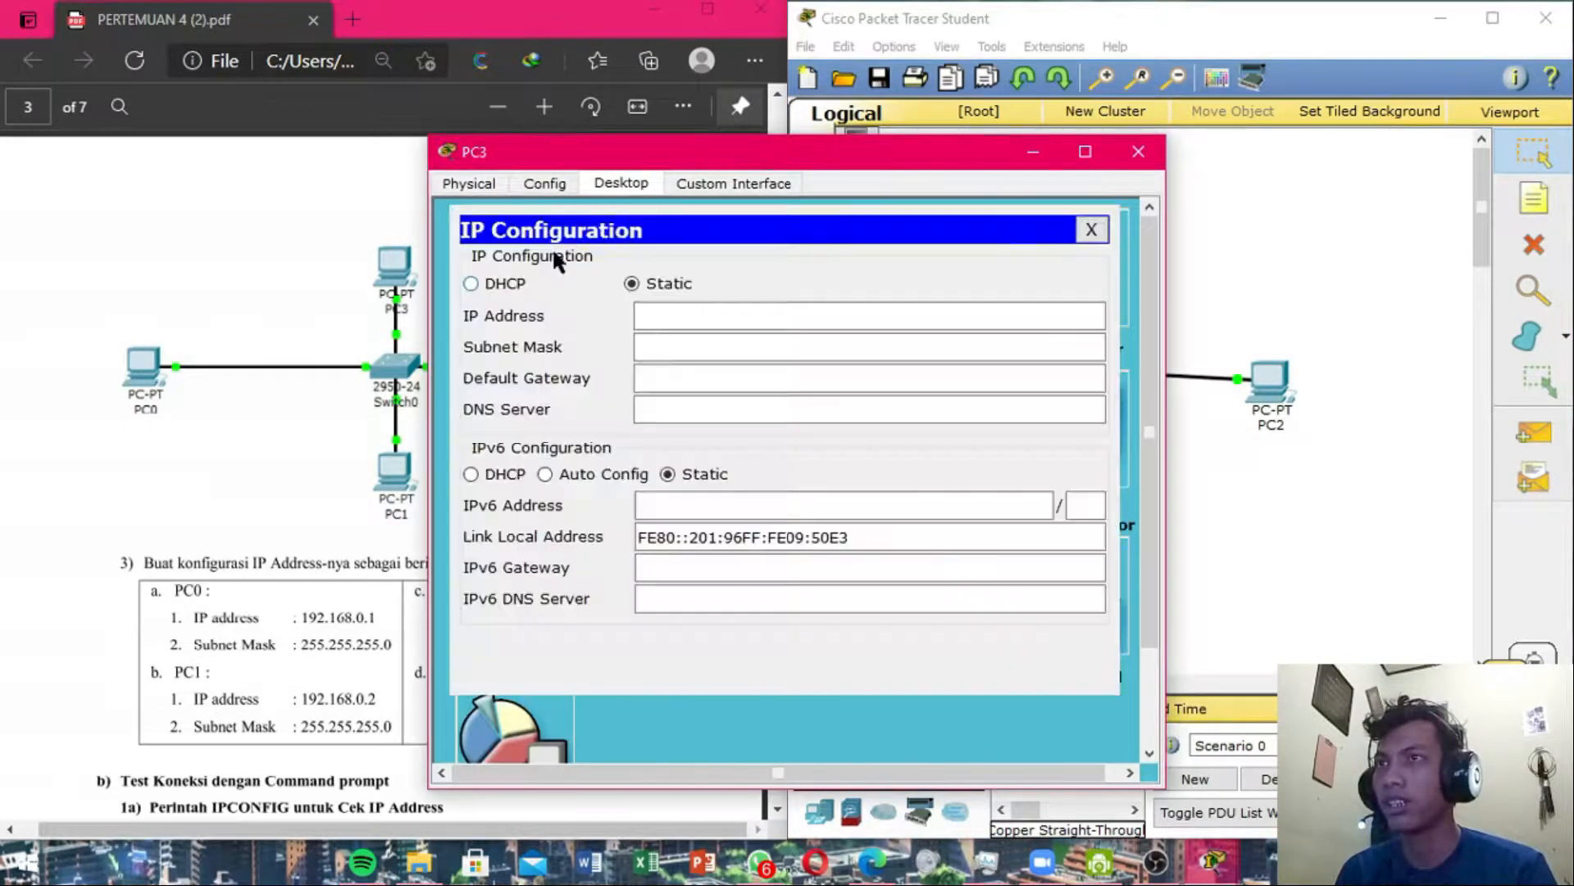
{"action": "left_click_drag", "start_coordinate": [694, 153], "coordinate": [1054, 127]}
{"action": "left_click", "coordinate": [1128, 281]}
{"action": "type", "text": "192.168.0."}
{"action": "left_click", "coordinate": [1129, 310]}
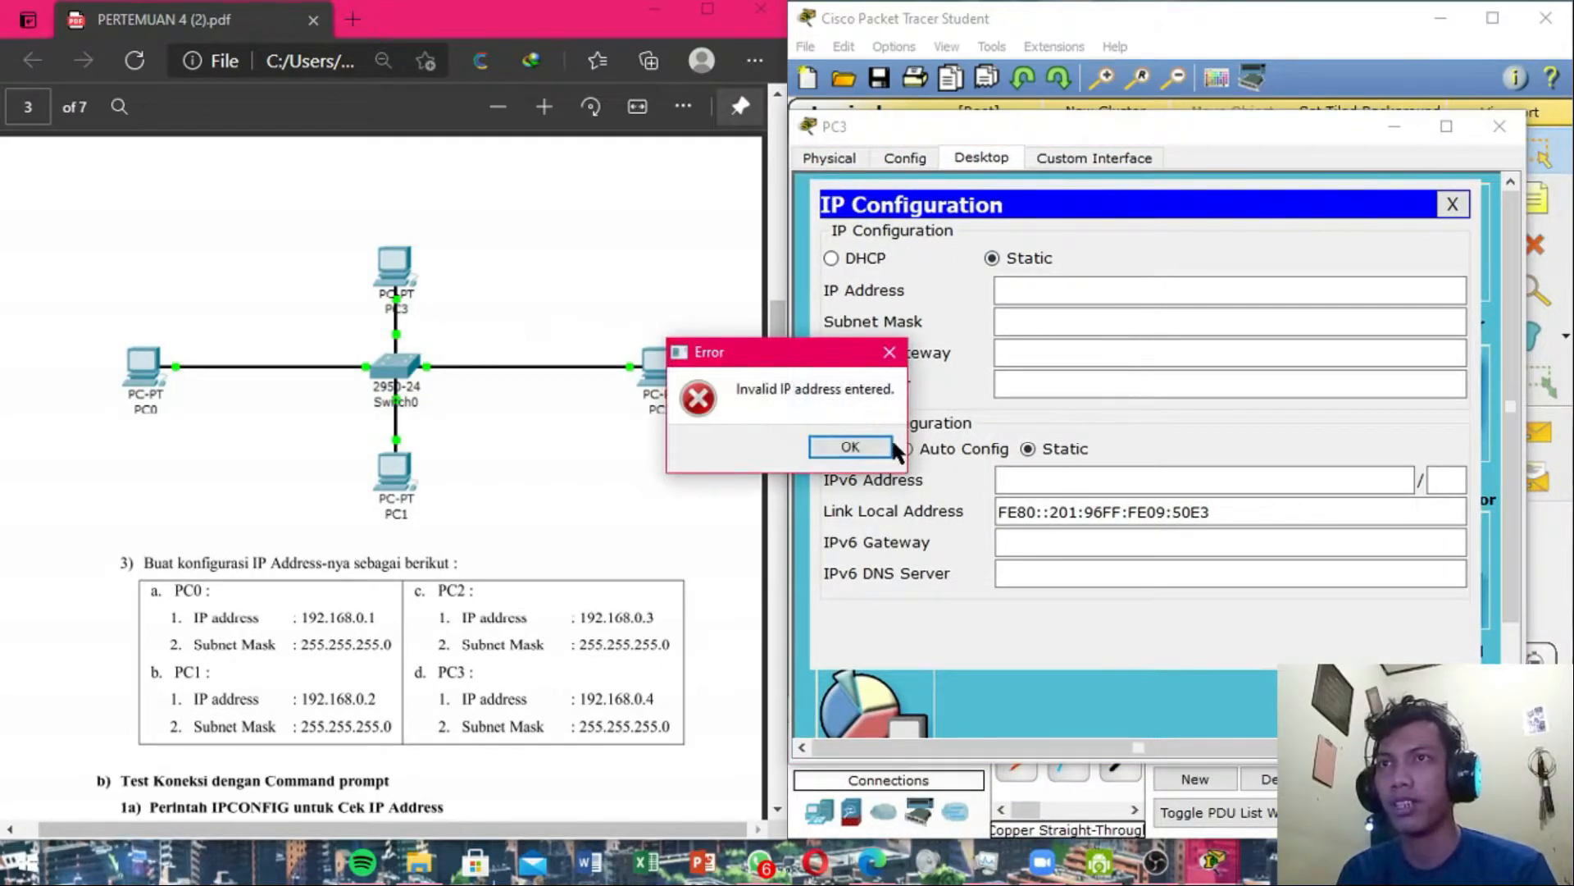
{"action": "left_click", "coordinate": [870, 447]}
{"action": "type", "text": "192.168.0.4"}
{"action": "key", "text": "Tab"}
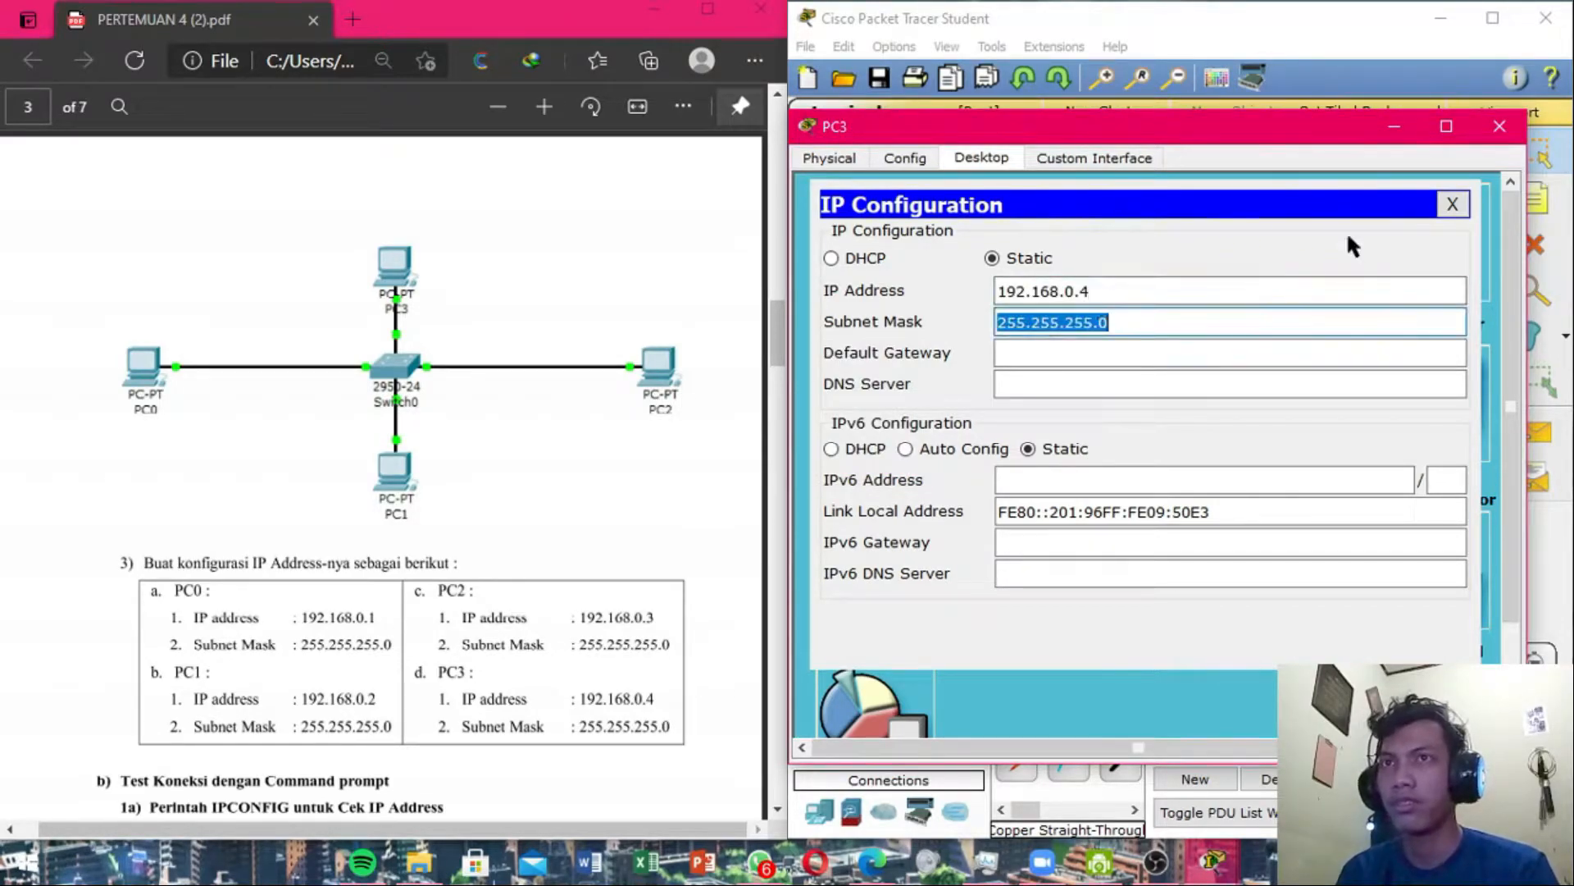
{"action": "left_click", "coordinate": [1453, 204]}
{"action": "left_click", "coordinate": [1490, 137]}
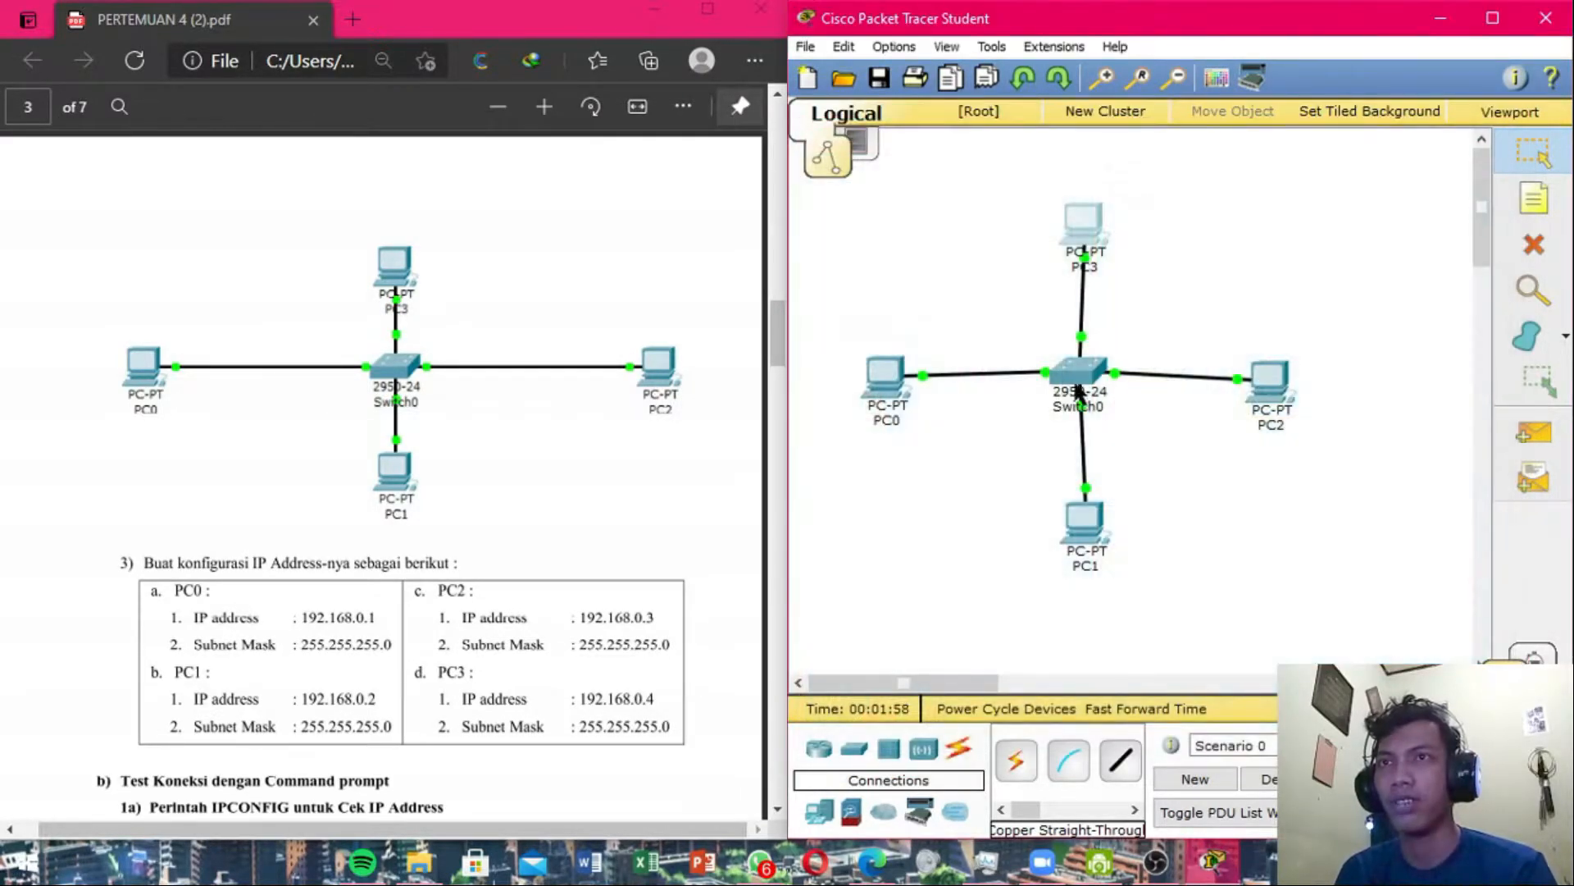
Read the PDF worksheet's section on checking the PCs' IP addresses with IPCONFIG in the Command Prompt.
{"action": "scroll", "coordinate": [619, 492], "scroll_direction": "down", "scroll_amount": 2}
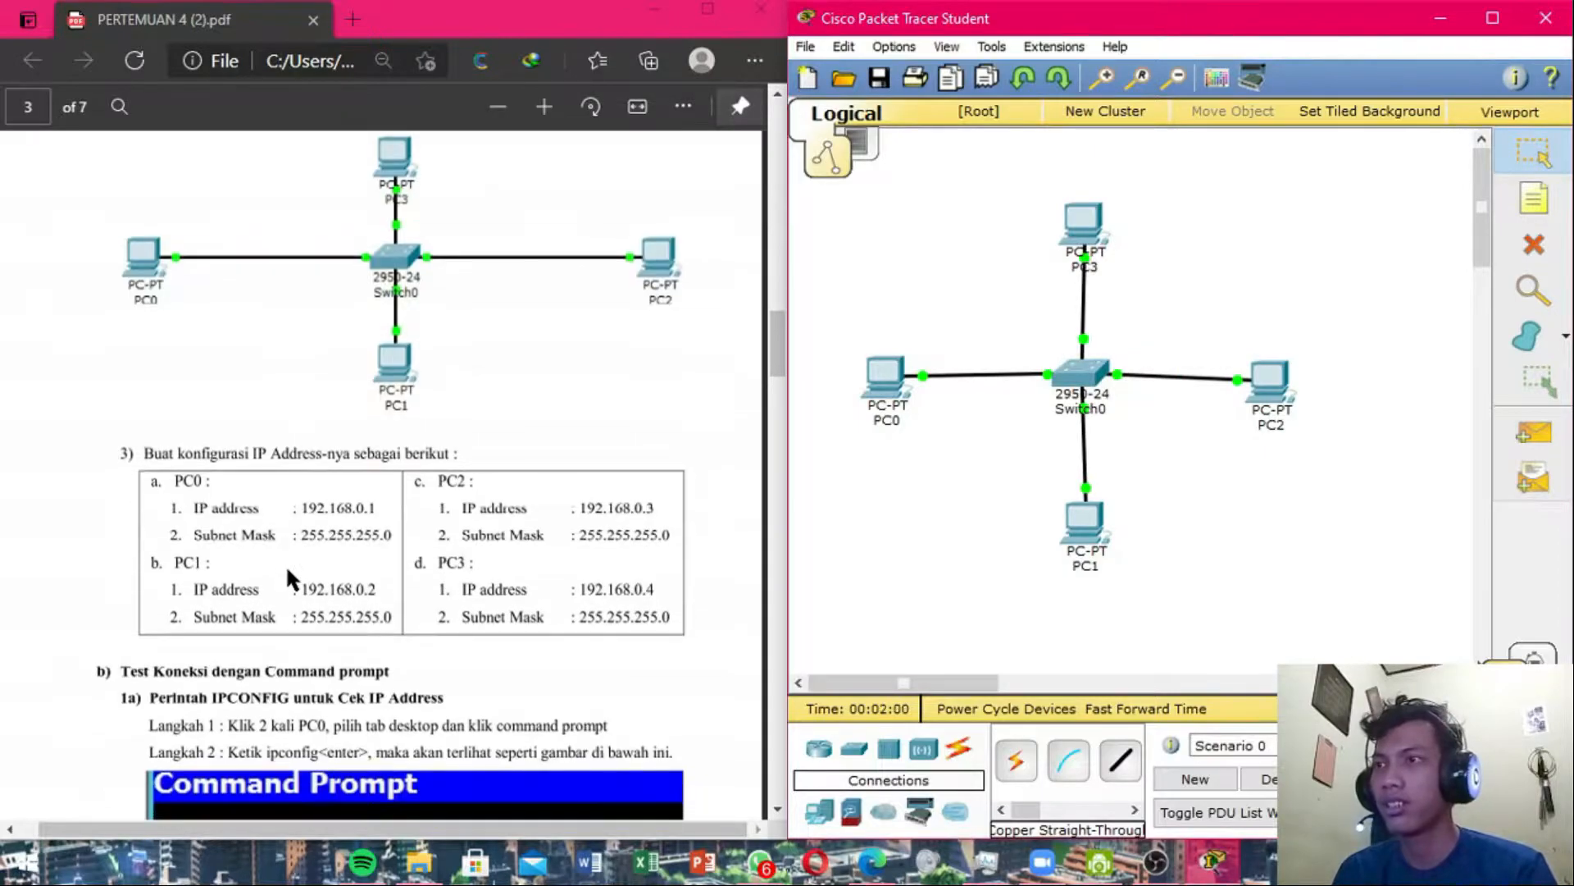
{"action": "scroll", "coordinate": [331, 449], "scroll_direction": "up", "scroll_amount": 2}
{"action": "scroll", "coordinate": [460, 541], "scroll_direction": "up", "scroll_amount": 4}
{"action": "scroll", "coordinate": [468, 529], "scroll_direction": "down", "scroll_amount": 7}
{"action": "scroll", "coordinate": [472, 511], "scroll_direction": "down", "scroll_amount": 2}
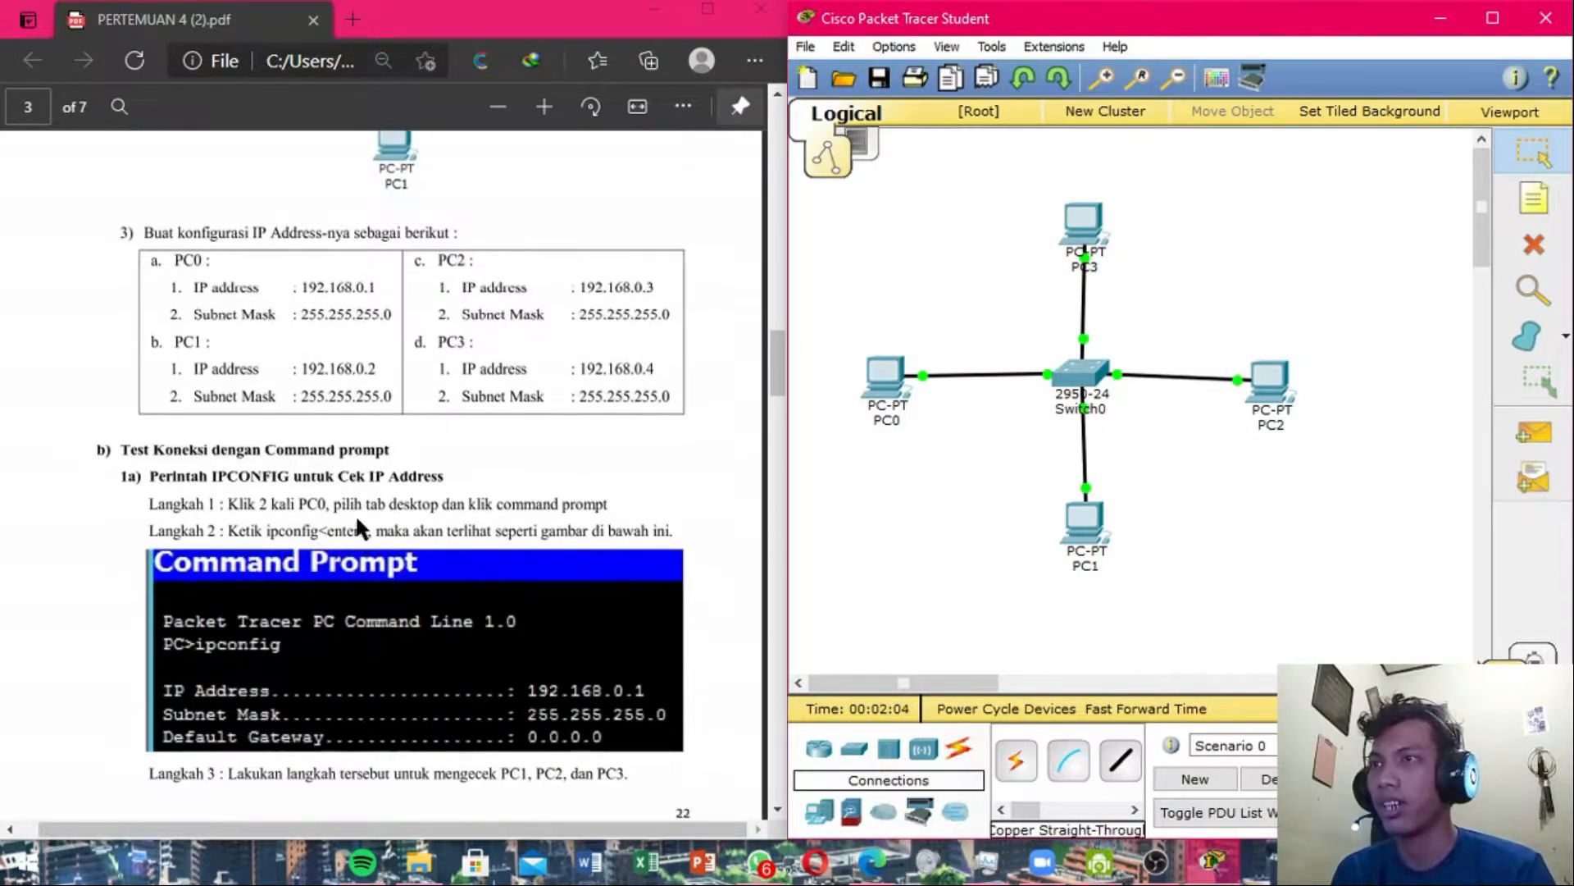
{"action": "scroll", "coordinate": [295, 468], "scroll_direction": "down", "scroll_amount": 4}
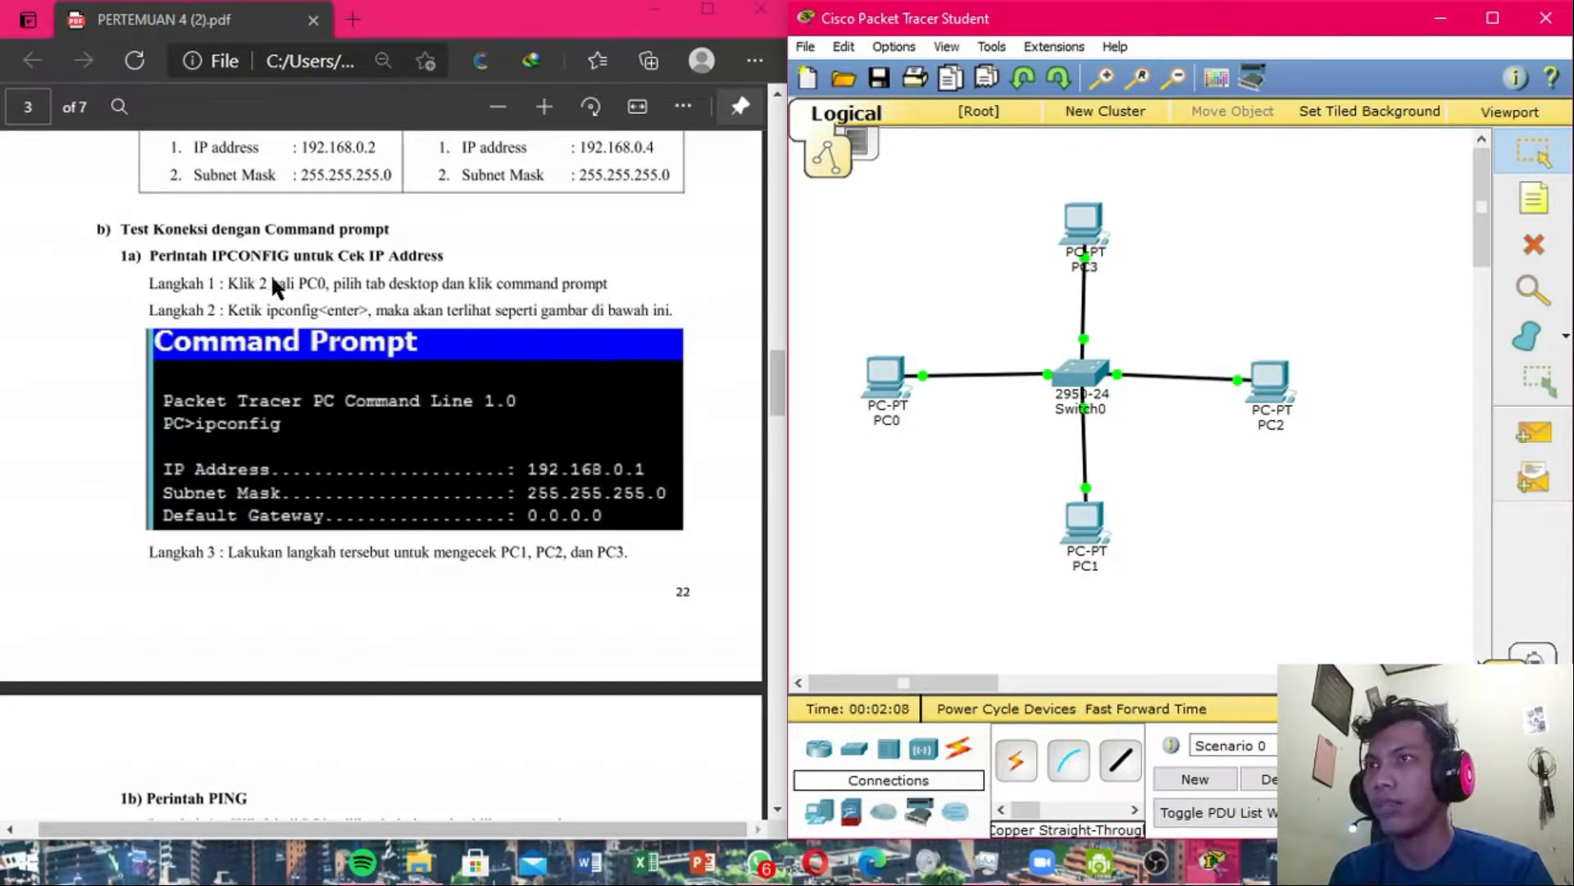
{"action": "scroll", "coordinate": [299, 289], "scroll_direction": "up", "scroll_amount": 2}
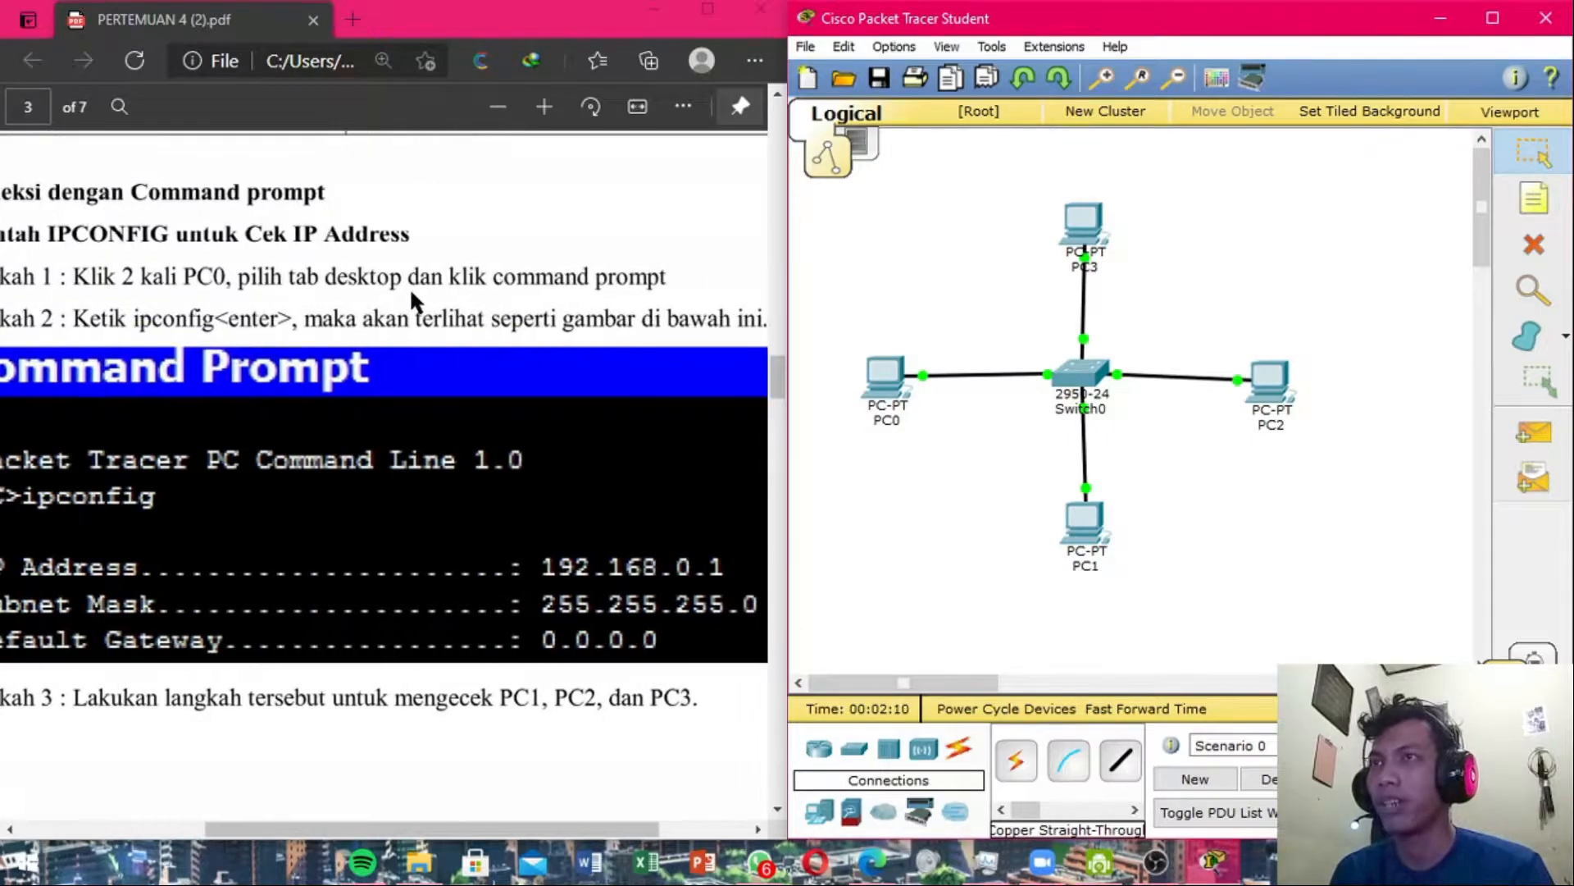
{"action": "scroll", "coordinate": [412, 292], "scroll_direction": "down", "scroll_amount": 2}
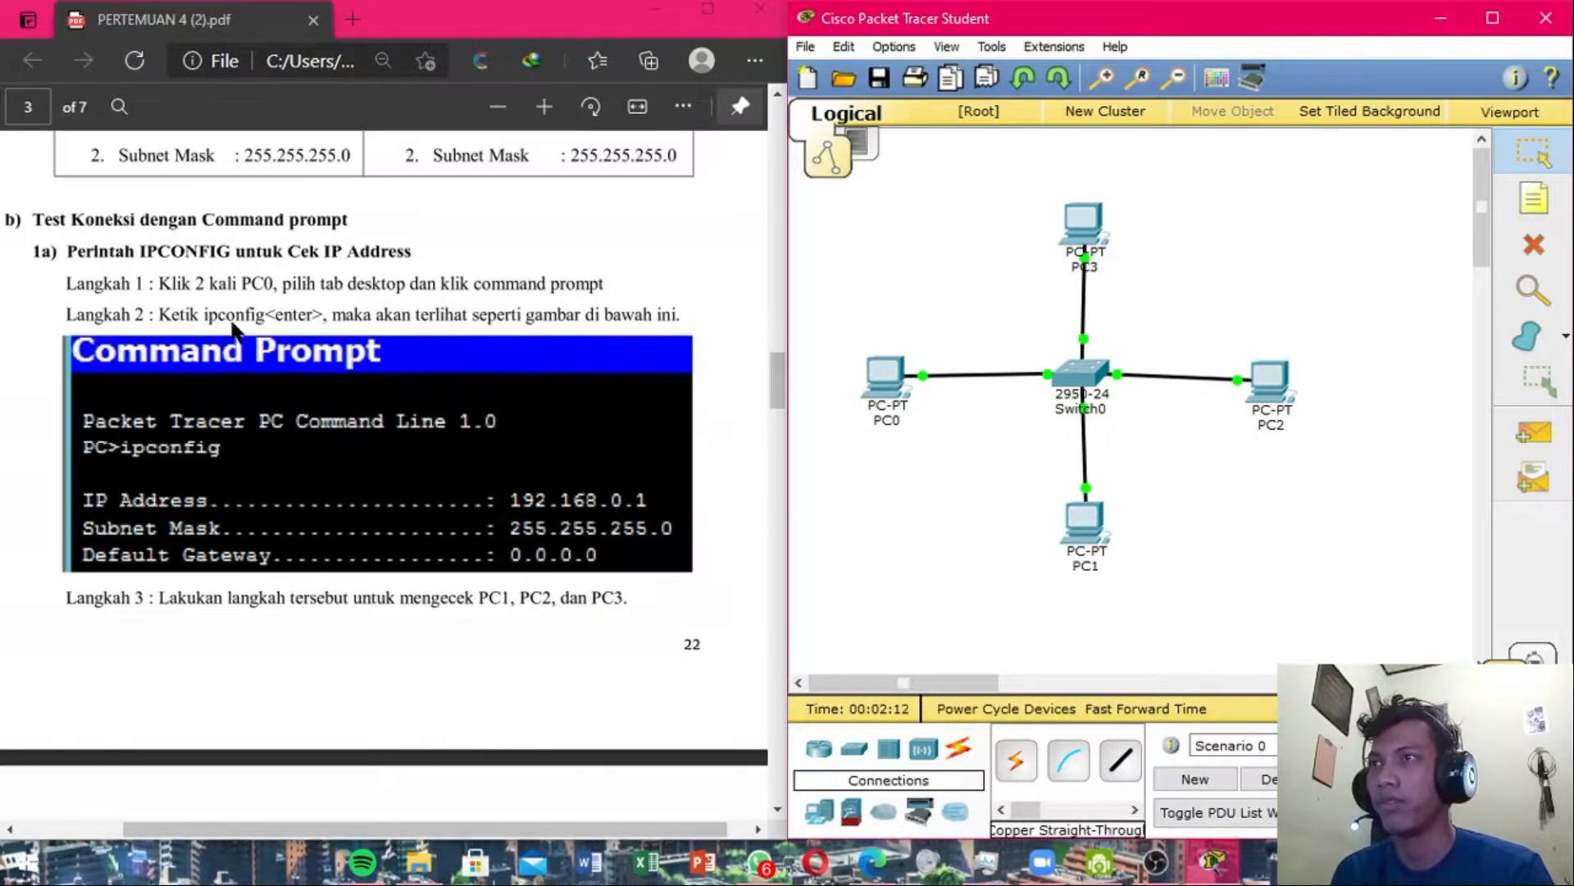
Open PC0's Command Prompt and enter the command ipconfig.
{"action": "double_click", "coordinate": [900, 375]}
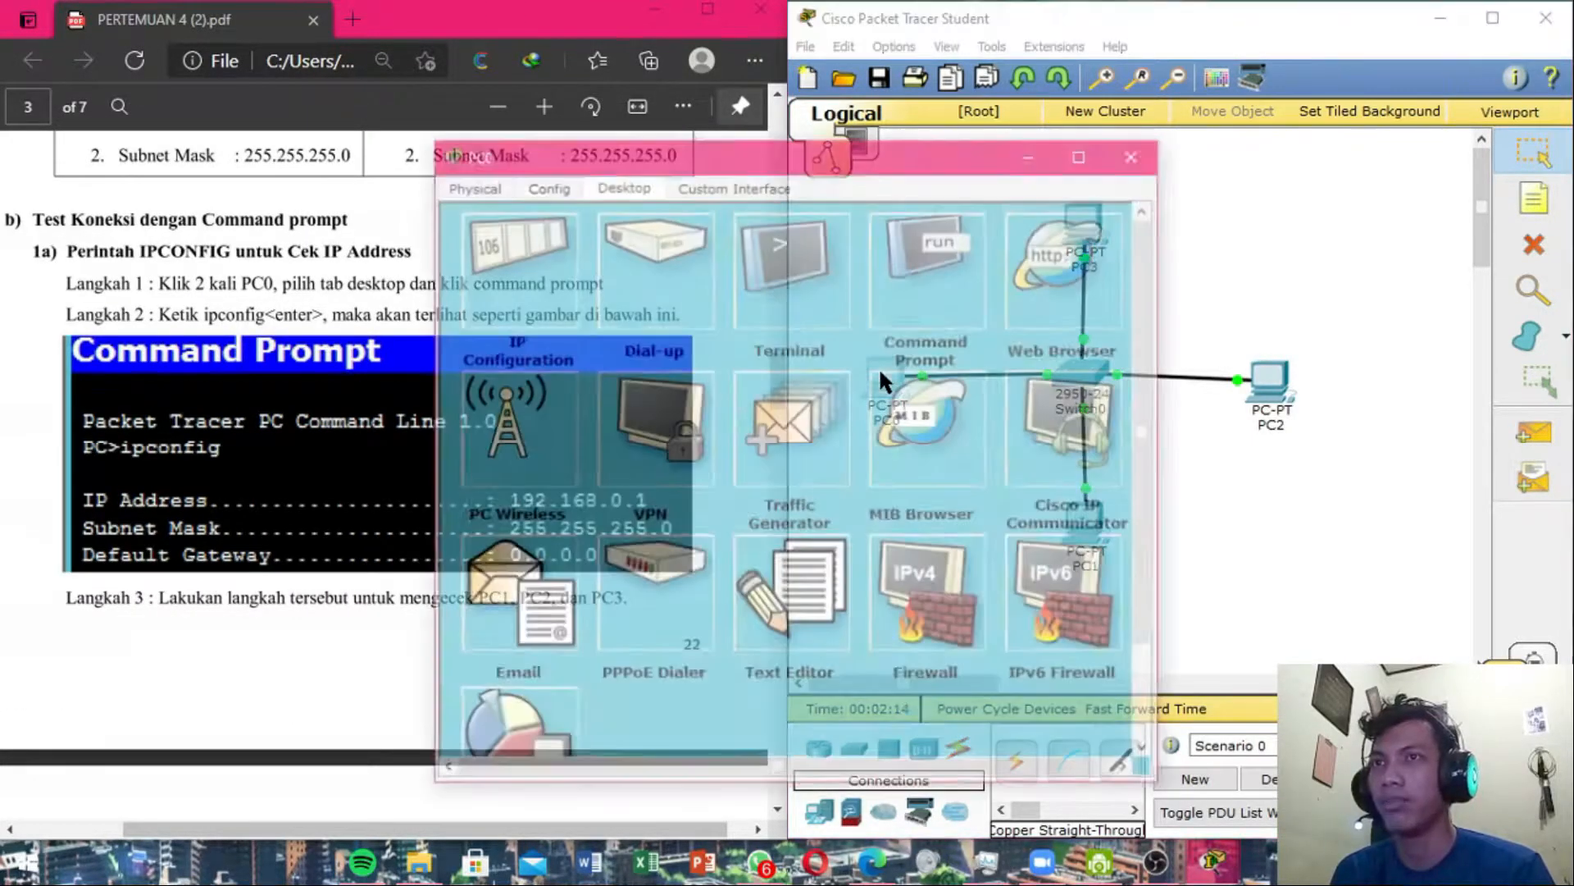
{"action": "left_click", "coordinate": [874, 295]}
{"action": "type", "text": "ipconfig"}
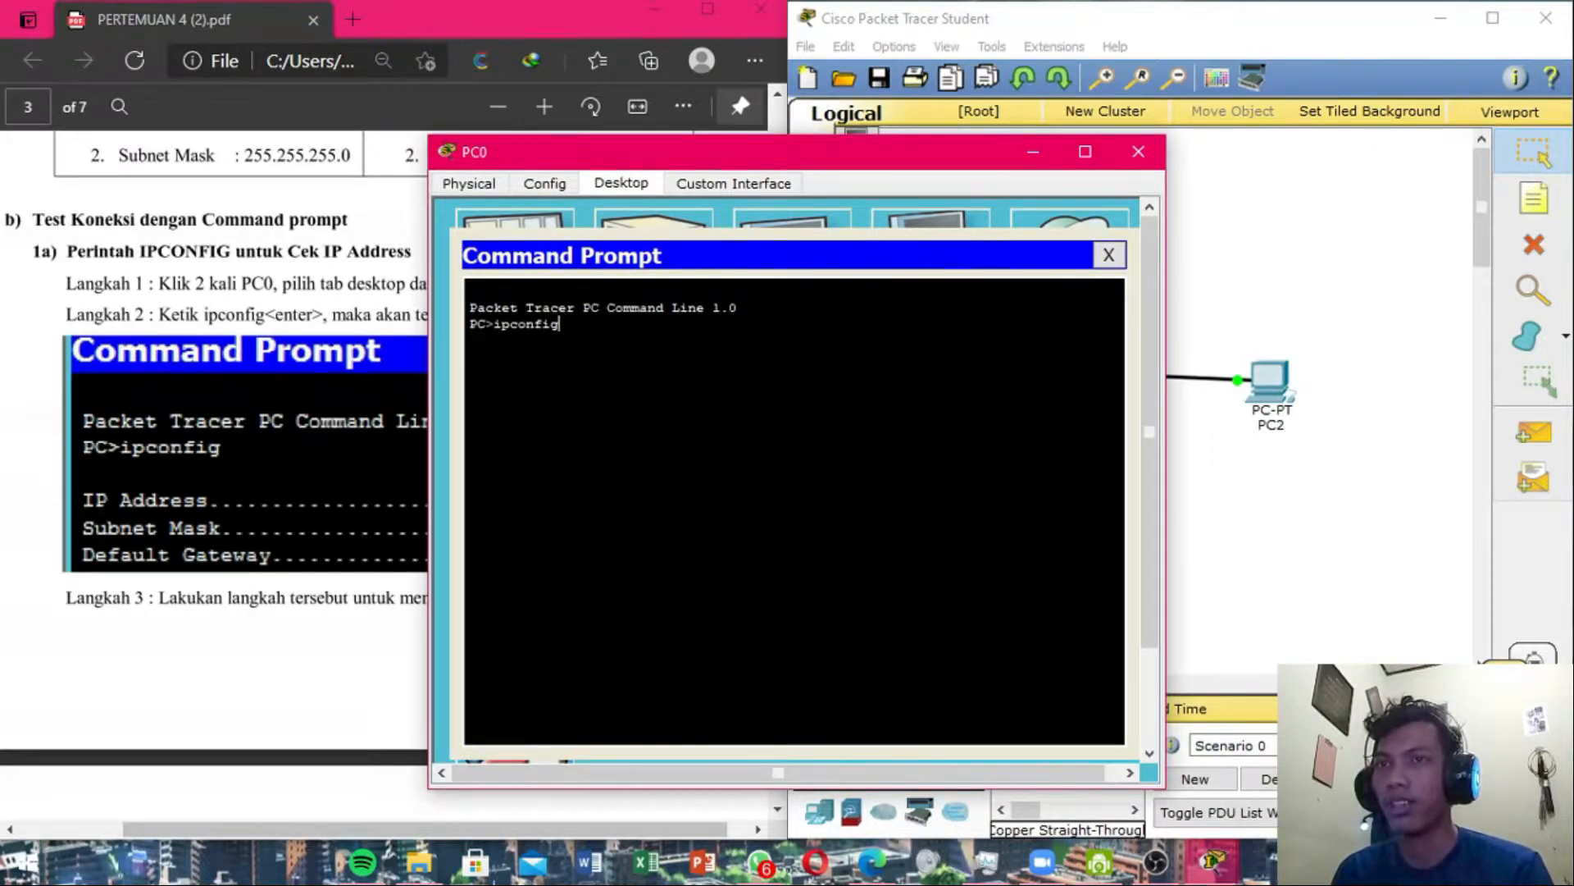
{"action": "key", "text": "super"}
{"action": "type", "text": "magni"}
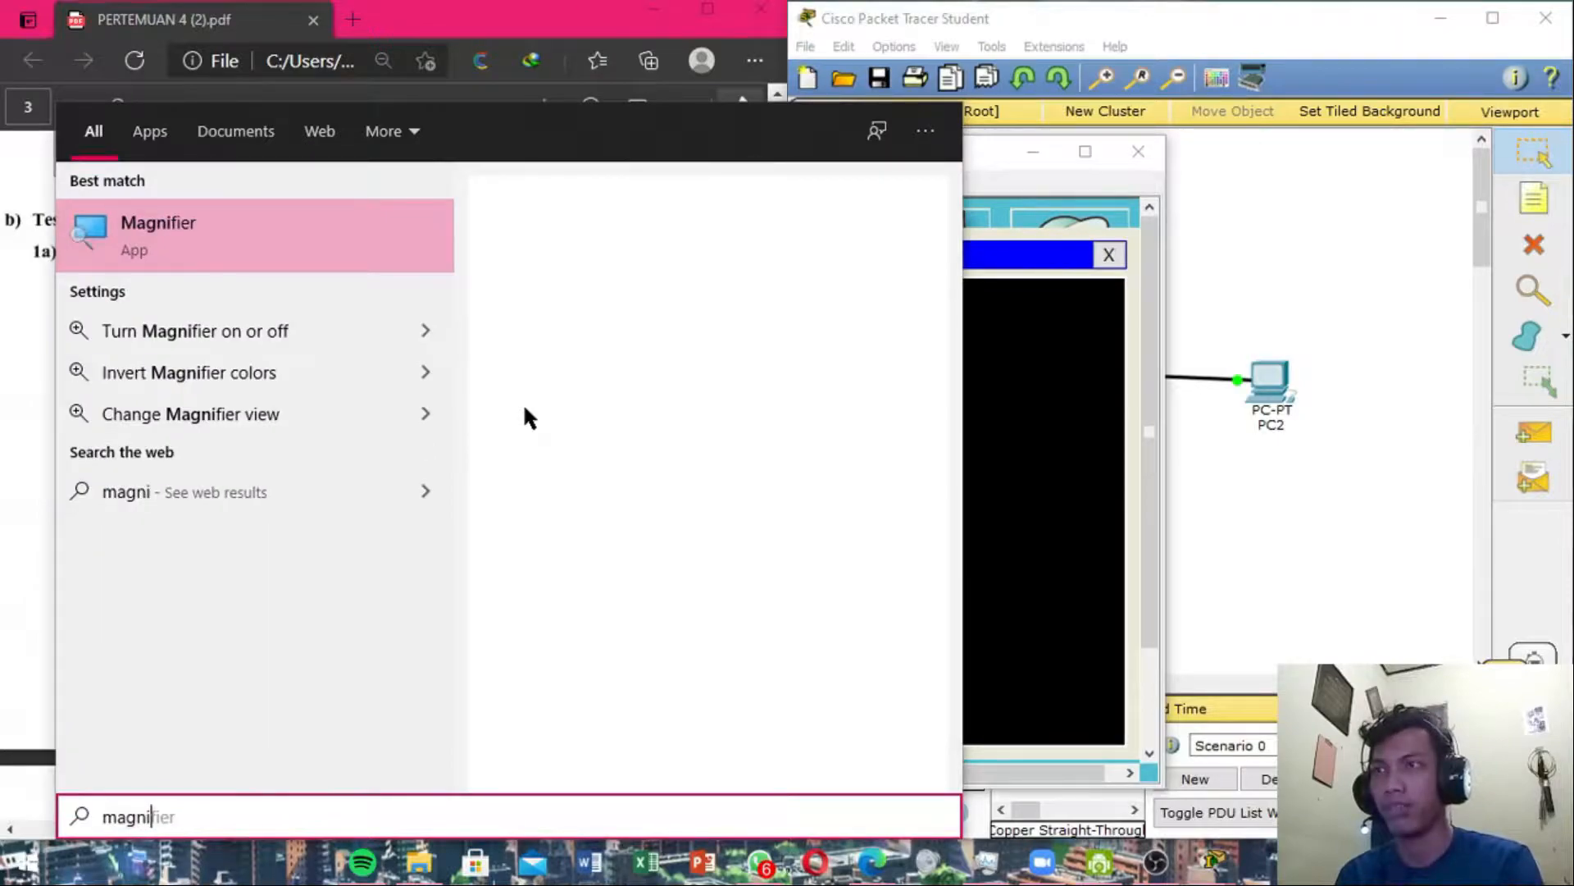
{"action": "key", "text": "Escape"}
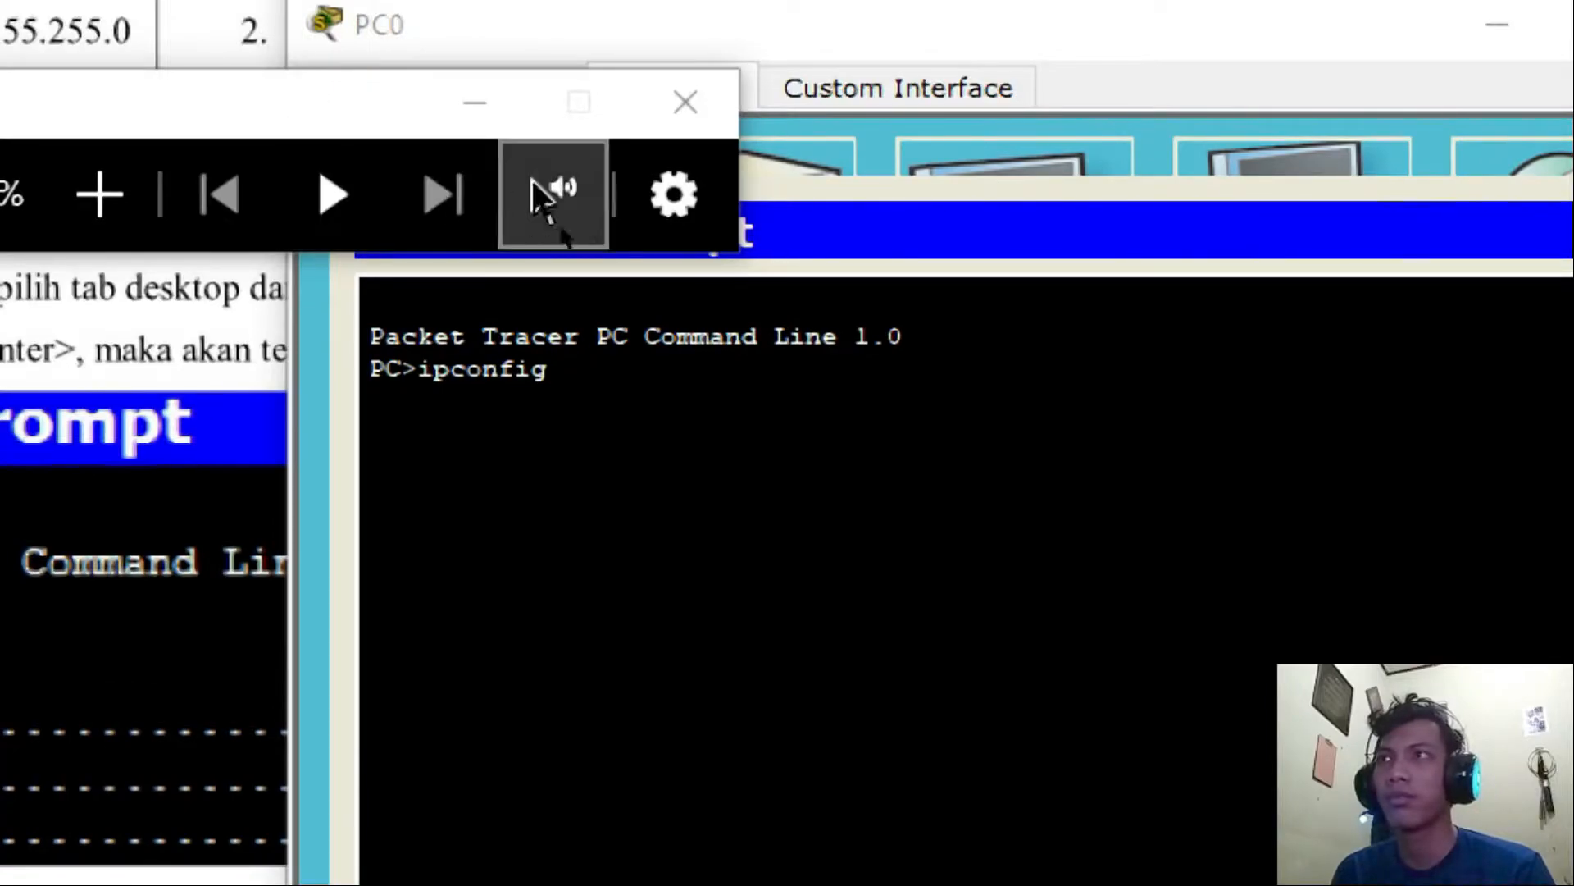
{"action": "left_click", "coordinate": [689, 107]}
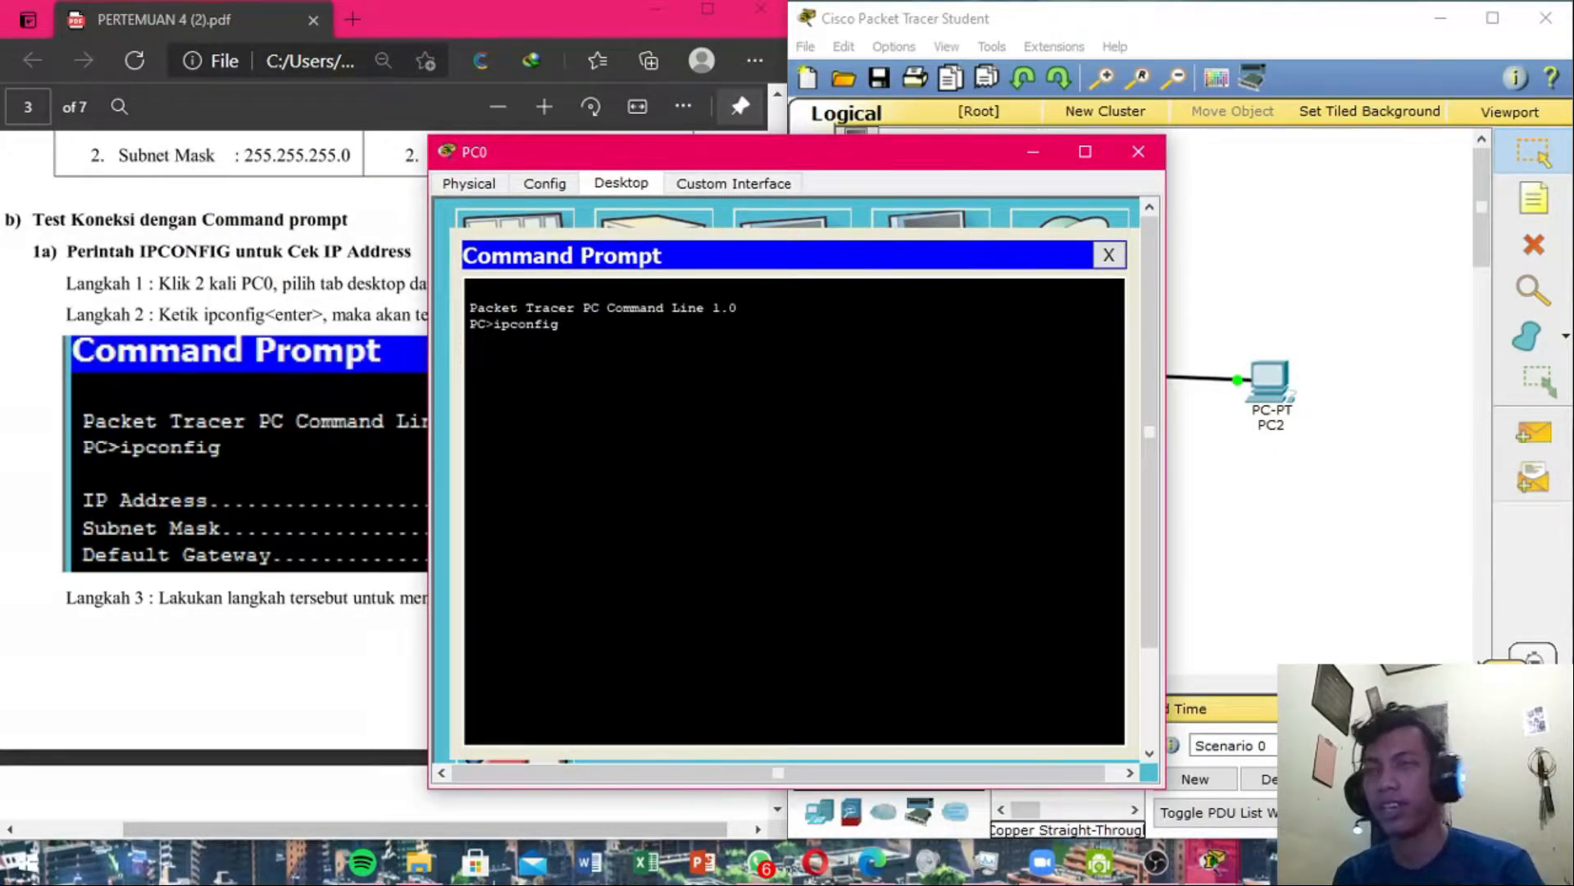
Execute the entered ipconfig command on PC0 to check its IP configuration.
{"action": "key", "text": "Return"}
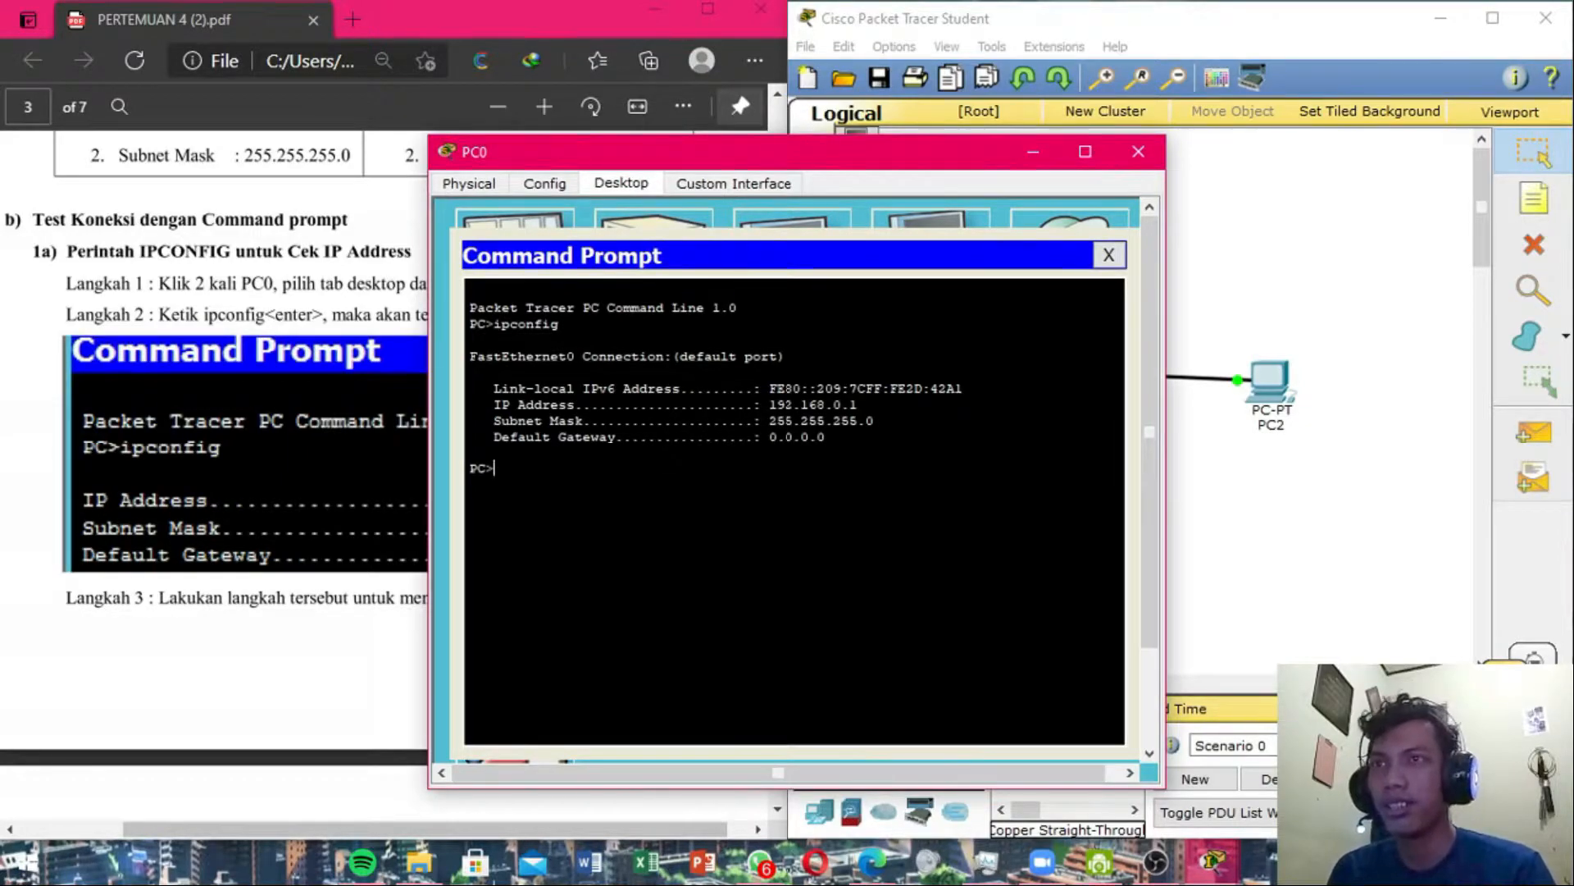
Compare PC0's IP address and subnet mask in the ipconfig output with the worksheet's example and read its instruction for checking the other PCs.
{"action": "left_click_drag", "start_coordinate": [828, 438], "coordinate": [726, 408]}
{"action": "left_click", "coordinate": [873, 420]}
{"action": "left_click_drag", "start_coordinate": [859, 404], "coordinate": [769, 404]}
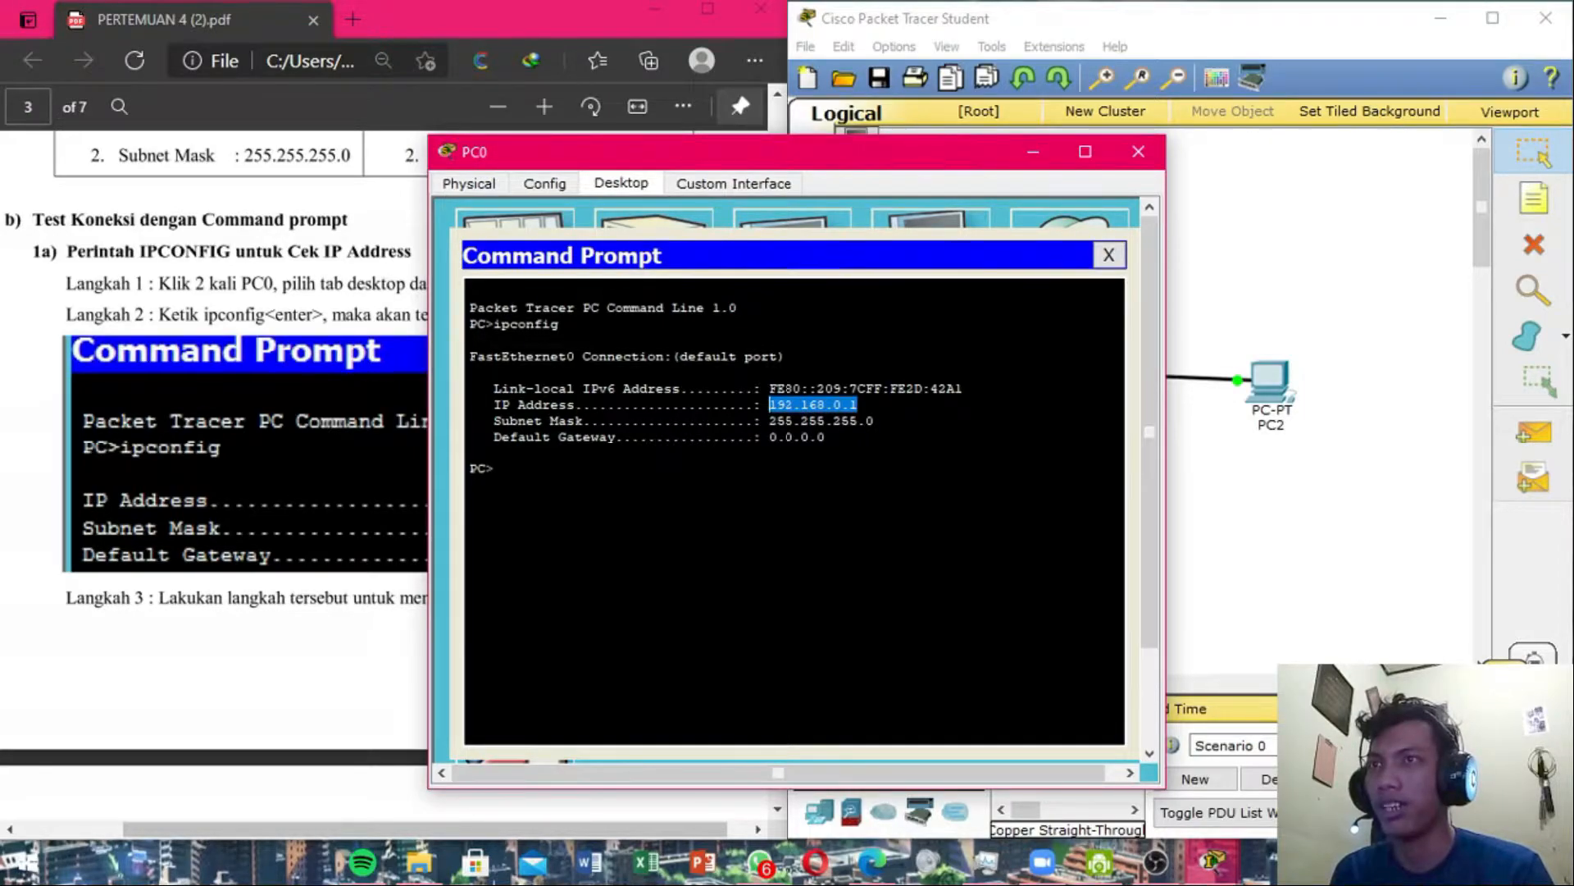
{"action": "left_click_drag", "start_coordinate": [560, 324], "coordinate": [493, 324]}
{"action": "left_click", "coordinate": [497, 324]}
{"action": "left_click", "coordinate": [278, 308]}
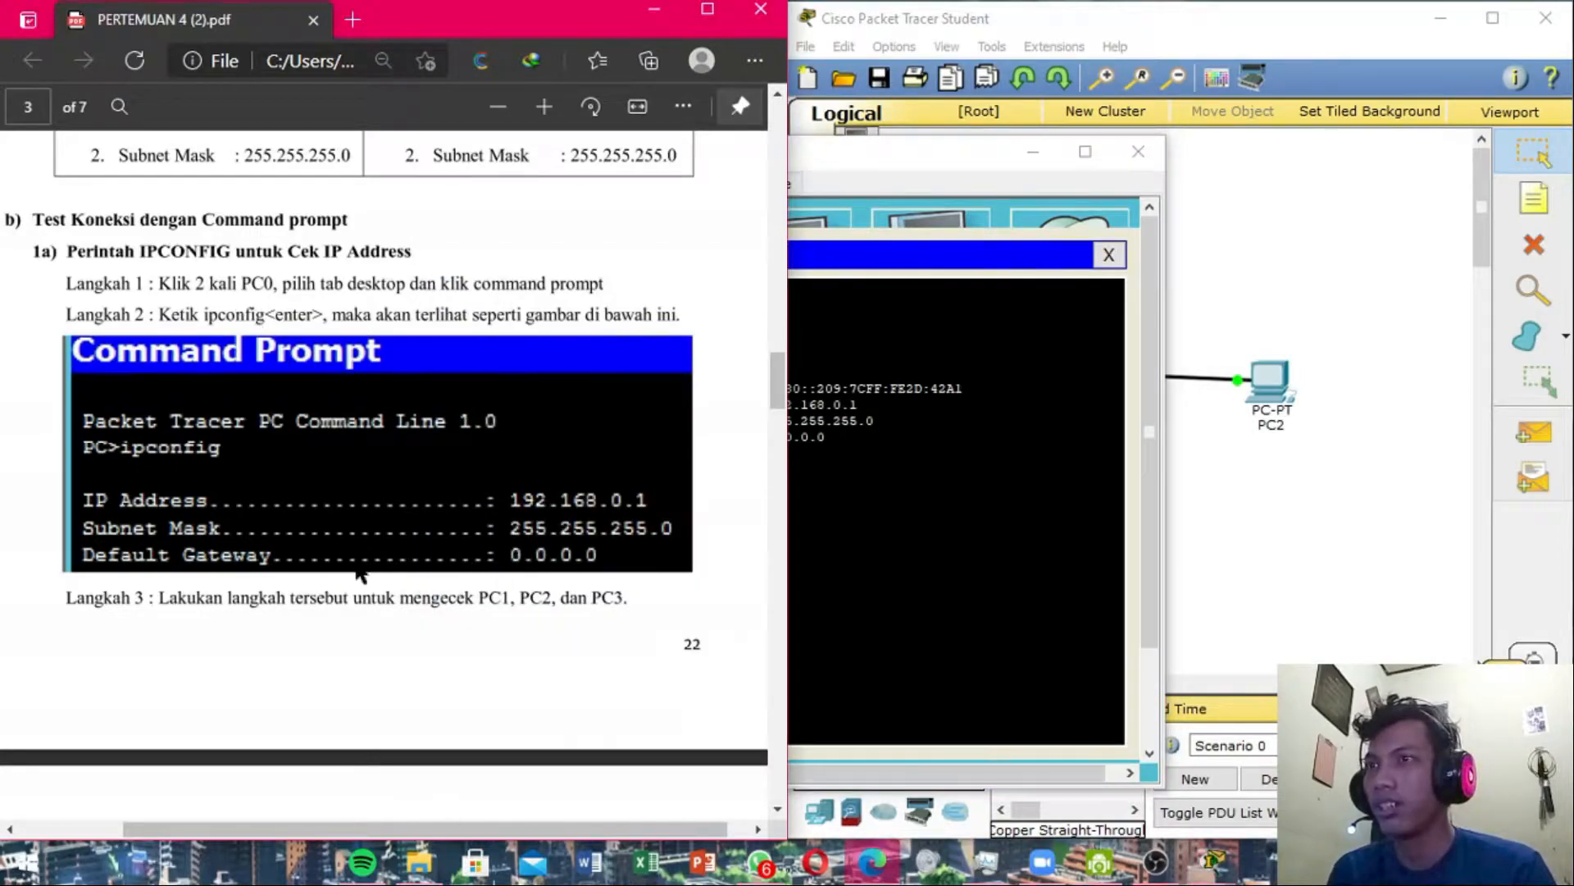
{"action": "scroll", "coordinate": [340, 609], "scroll_direction": "down", "scroll_amount": 2}
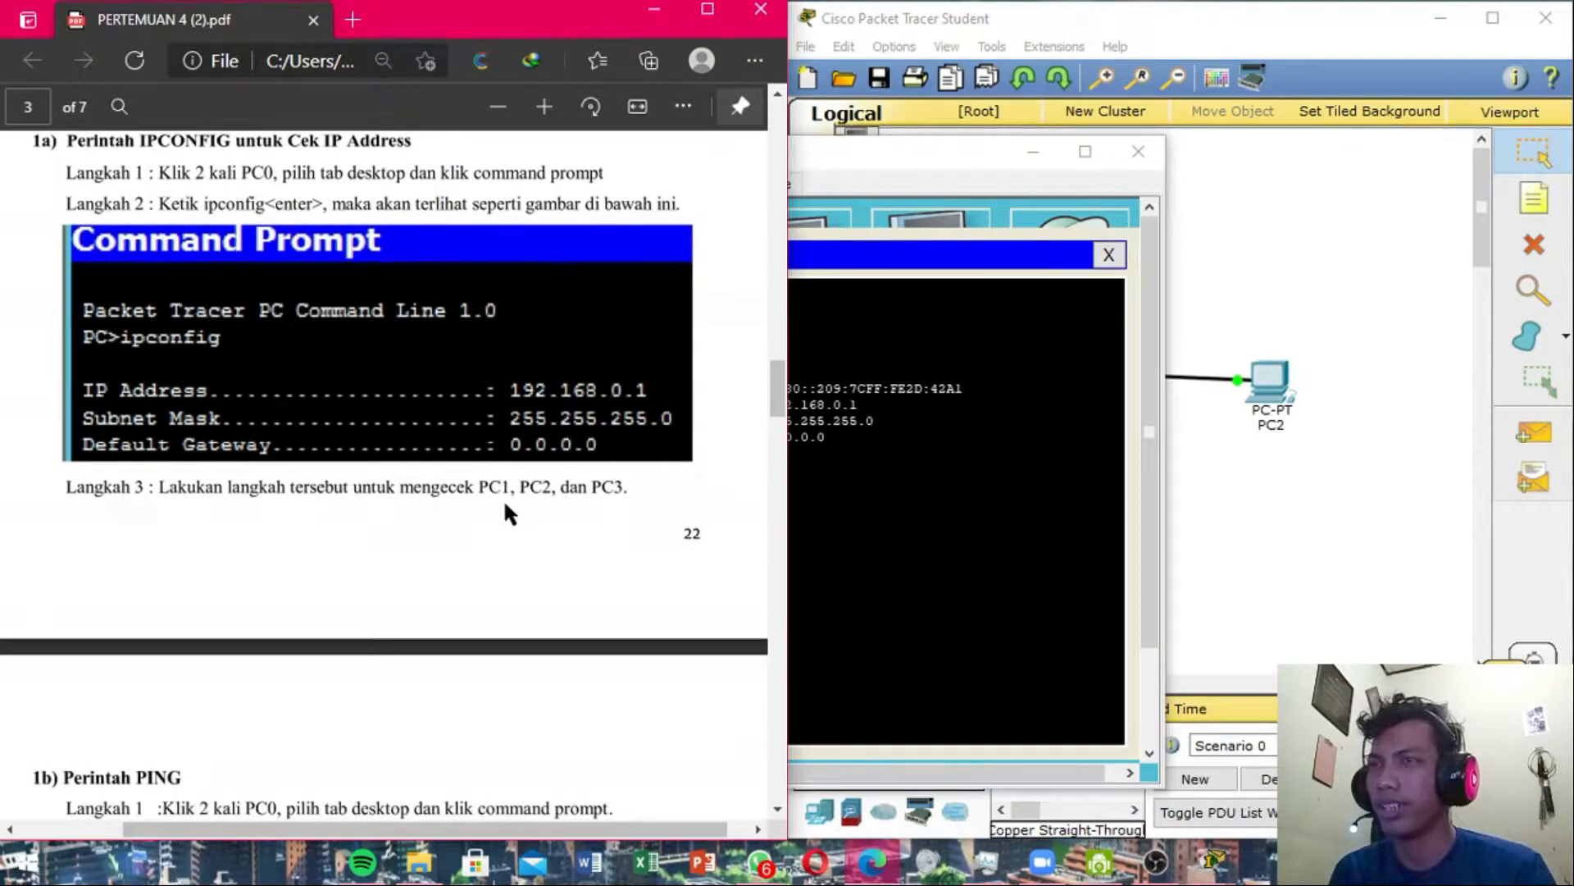
{"action": "scroll", "coordinate": [523, 502], "scroll_direction": "down", "scroll_amount": 2}
Copy the ipconfig command text from PC0's Command Prompt and close PC0's windows.
{"action": "left_click", "coordinate": [869, 471]}
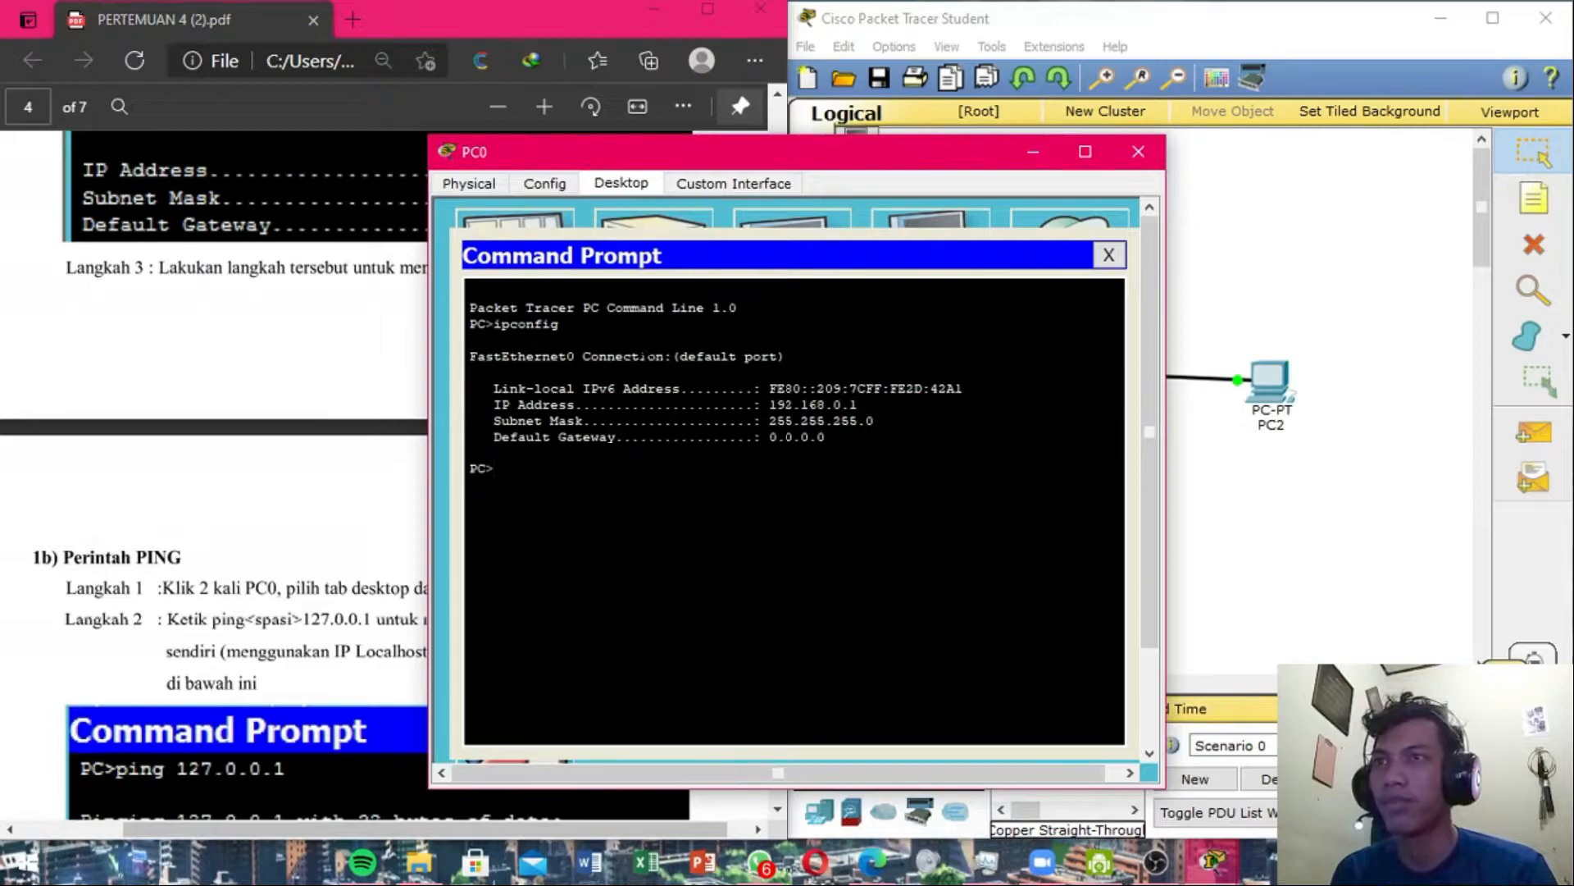
{"action": "left_click_drag", "start_coordinate": [559, 324], "coordinate": [493, 324]}
{"action": "right_click", "coordinate": [503, 324]}
{"action": "left_click", "coordinate": [544, 337]}
{"action": "left_click", "coordinate": [1108, 255]}
{"action": "left_click", "coordinate": [1138, 151]}
Run the copied ipconfig command in PC1's Command Prompt, and close PC1's windows.
{"action": "double_click", "coordinate": [1087, 517]}
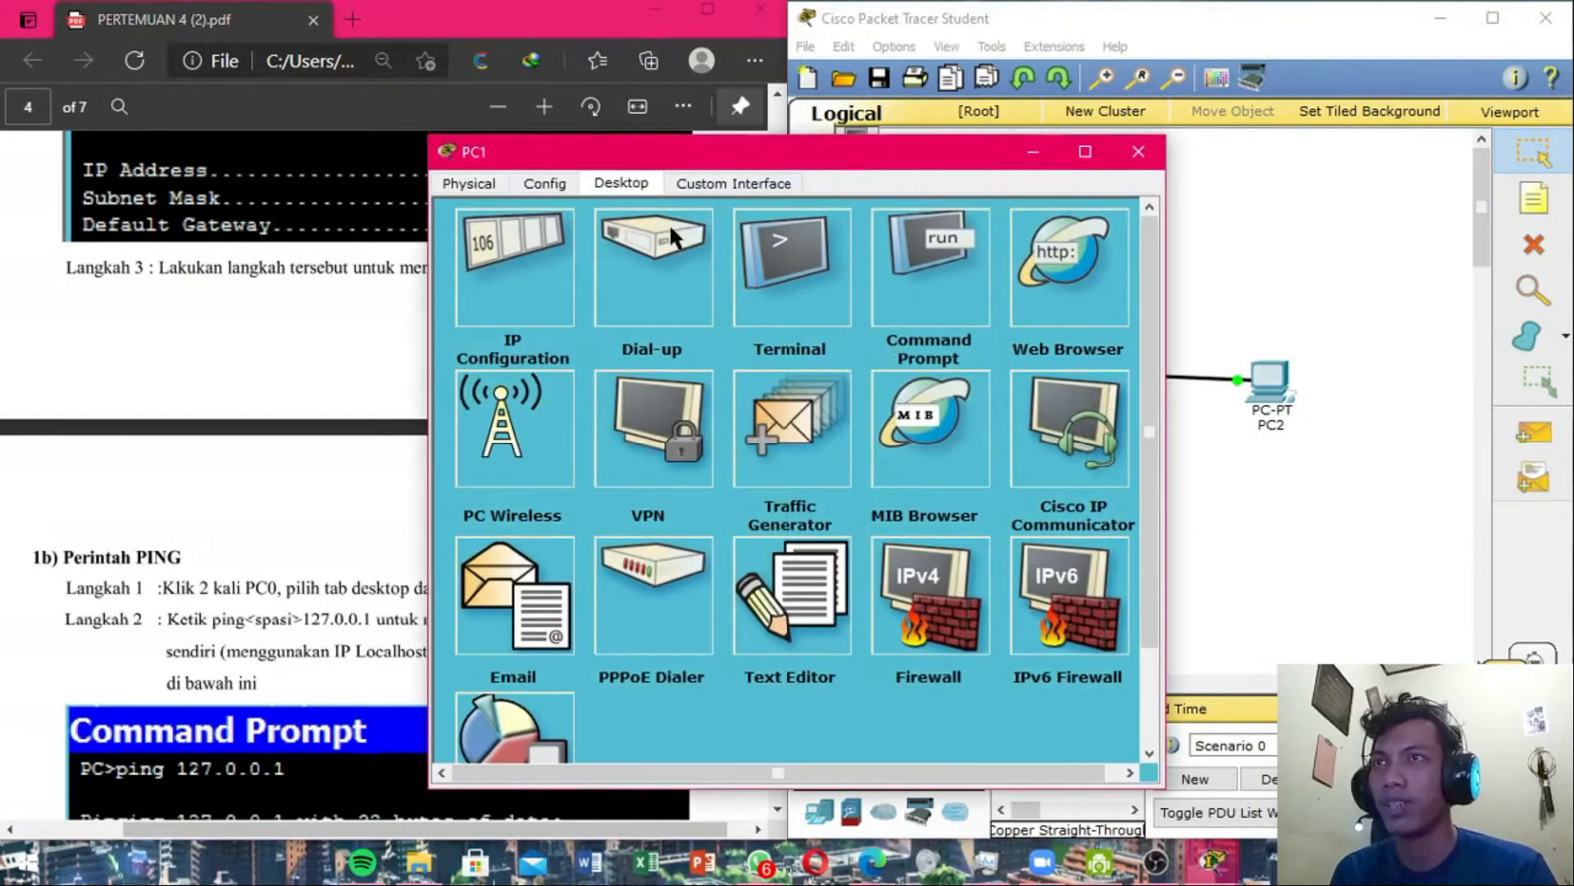
{"action": "left_click", "coordinate": [912, 264]}
{"action": "right_click", "coordinate": [709, 353]}
{"action": "left_click", "coordinate": [742, 390]}
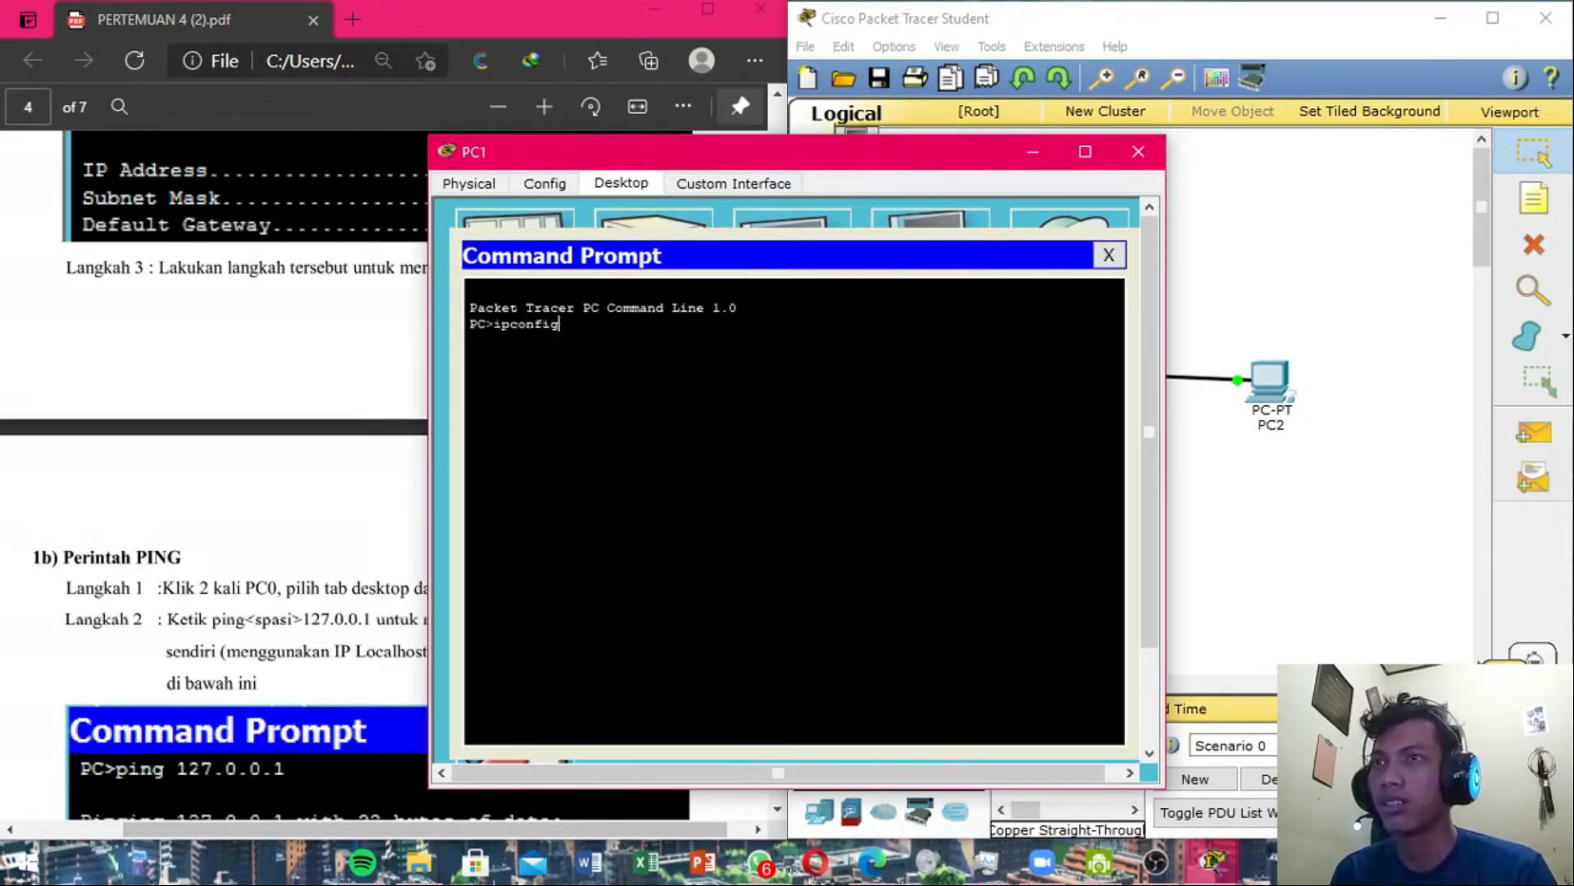
{"action": "key", "text": "Return"}
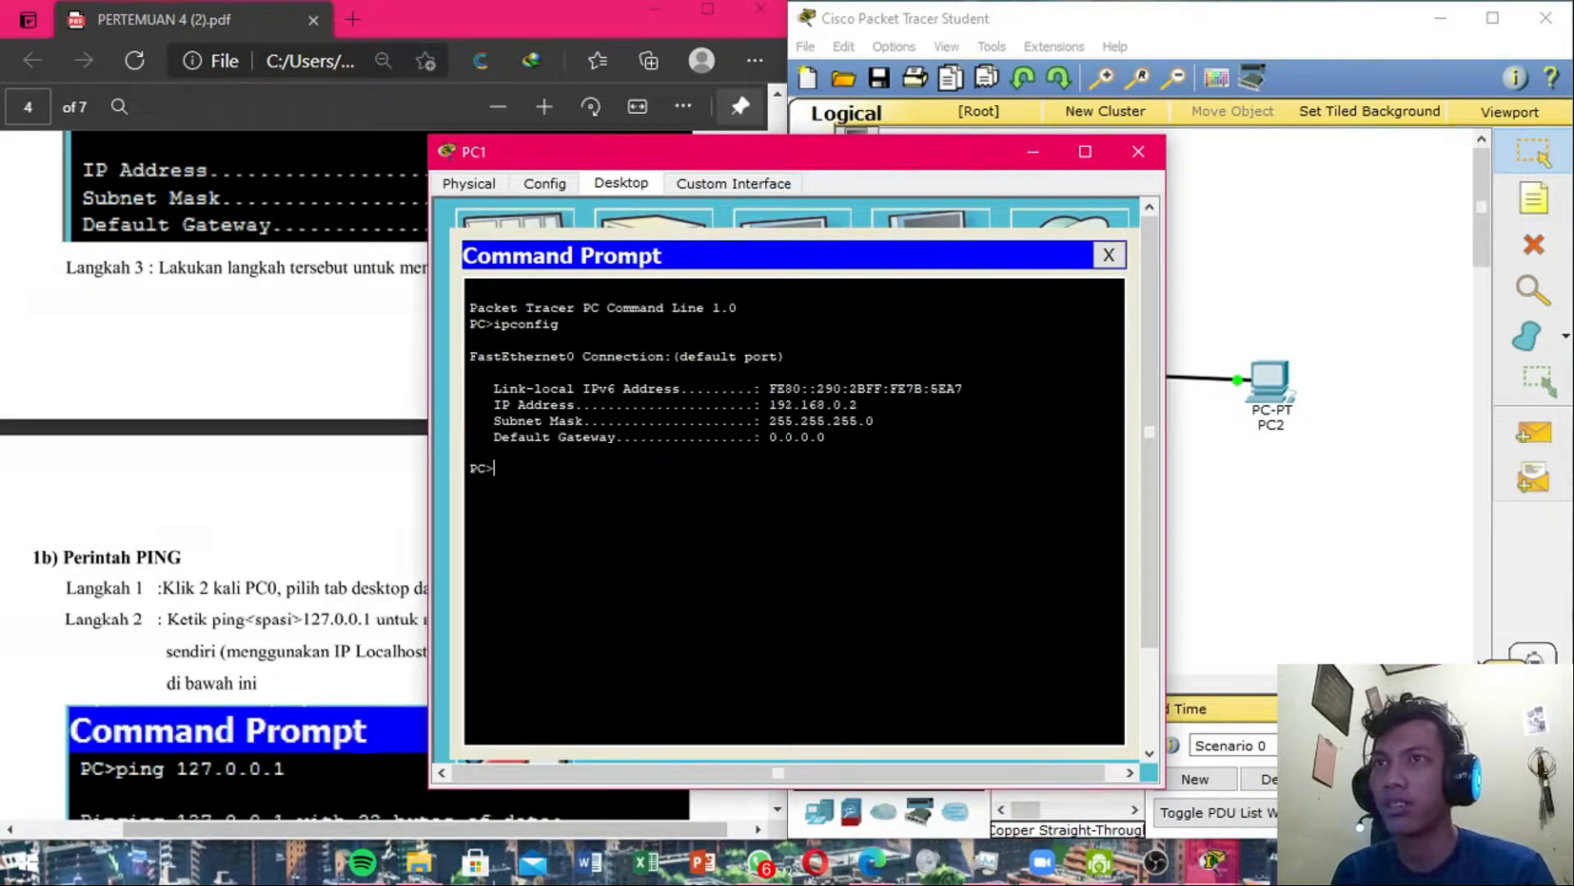
{"action": "left_click", "coordinate": [1109, 255]}
{"action": "left_click", "coordinate": [1138, 151]}
Run the copied ipconfig command in PC2's Command Prompt, and close PC2's windows.
{"action": "double_click", "coordinate": [1268, 384]}
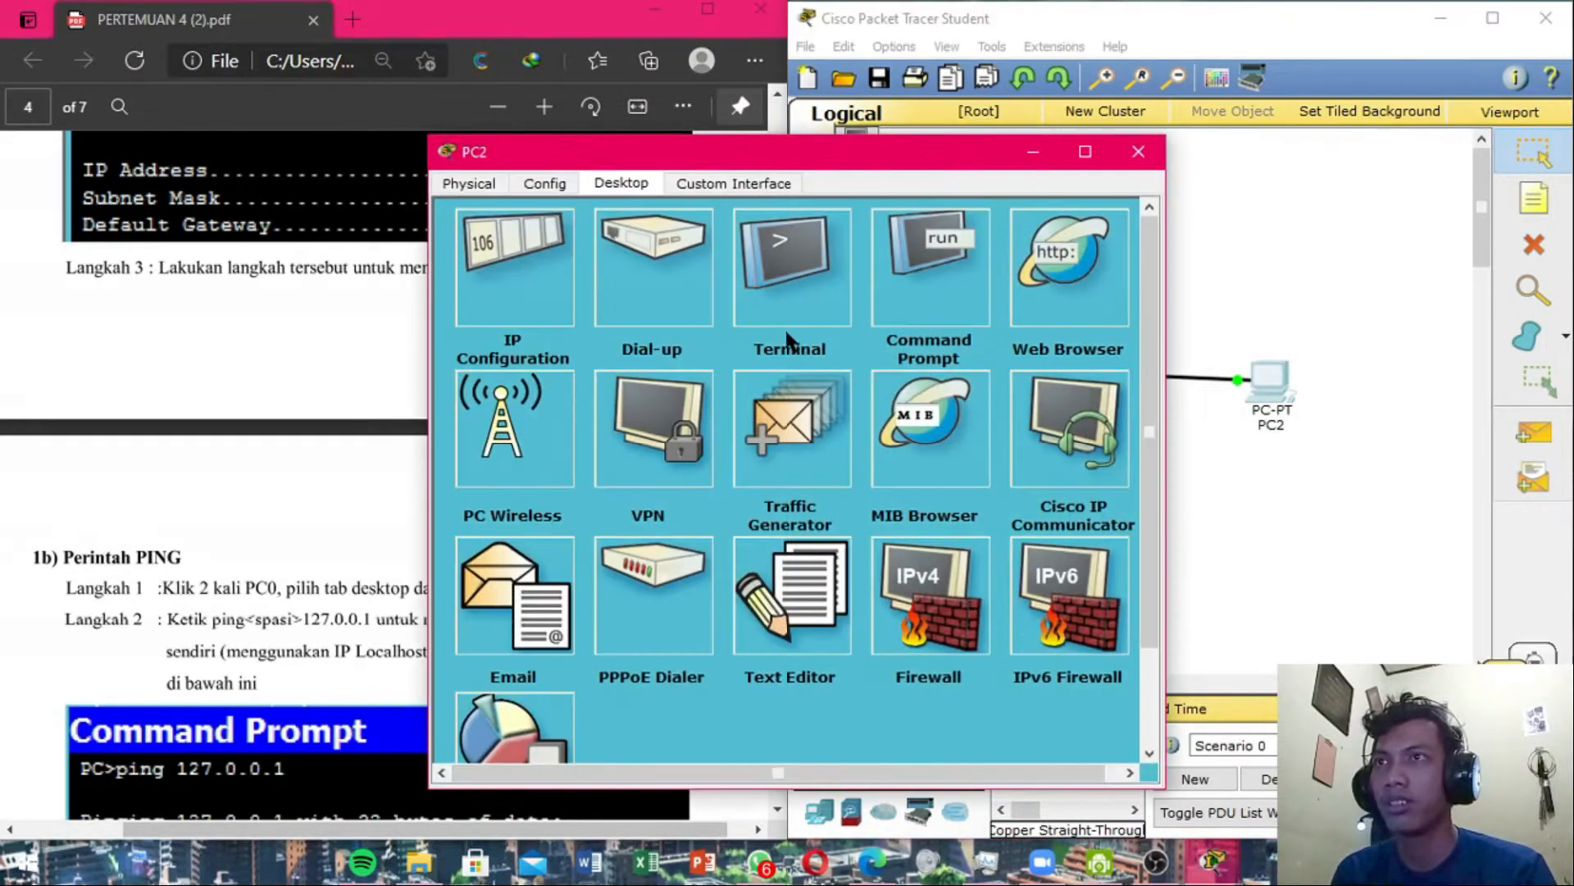
{"action": "left_click", "coordinate": [897, 283]}
{"action": "right_click", "coordinate": [642, 412]}
{"action": "left_click", "coordinate": [693, 452]}
{"action": "key", "text": "Return"}
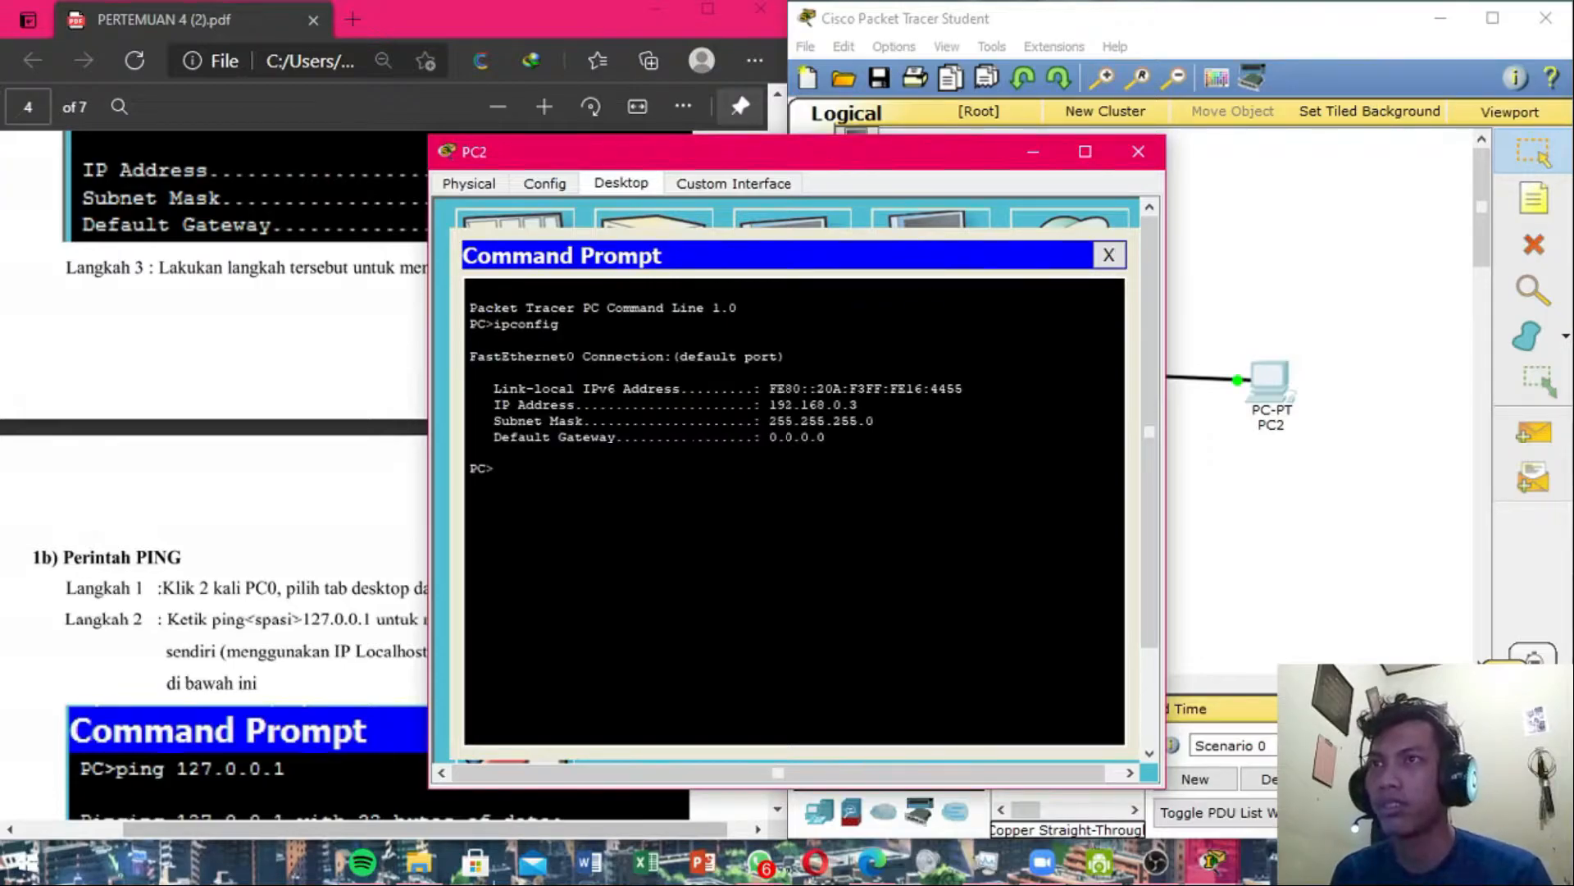
{"action": "left_click", "coordinate": [1108, 255]}
{"action": "left_click", "coordinate": [1159, 149]}
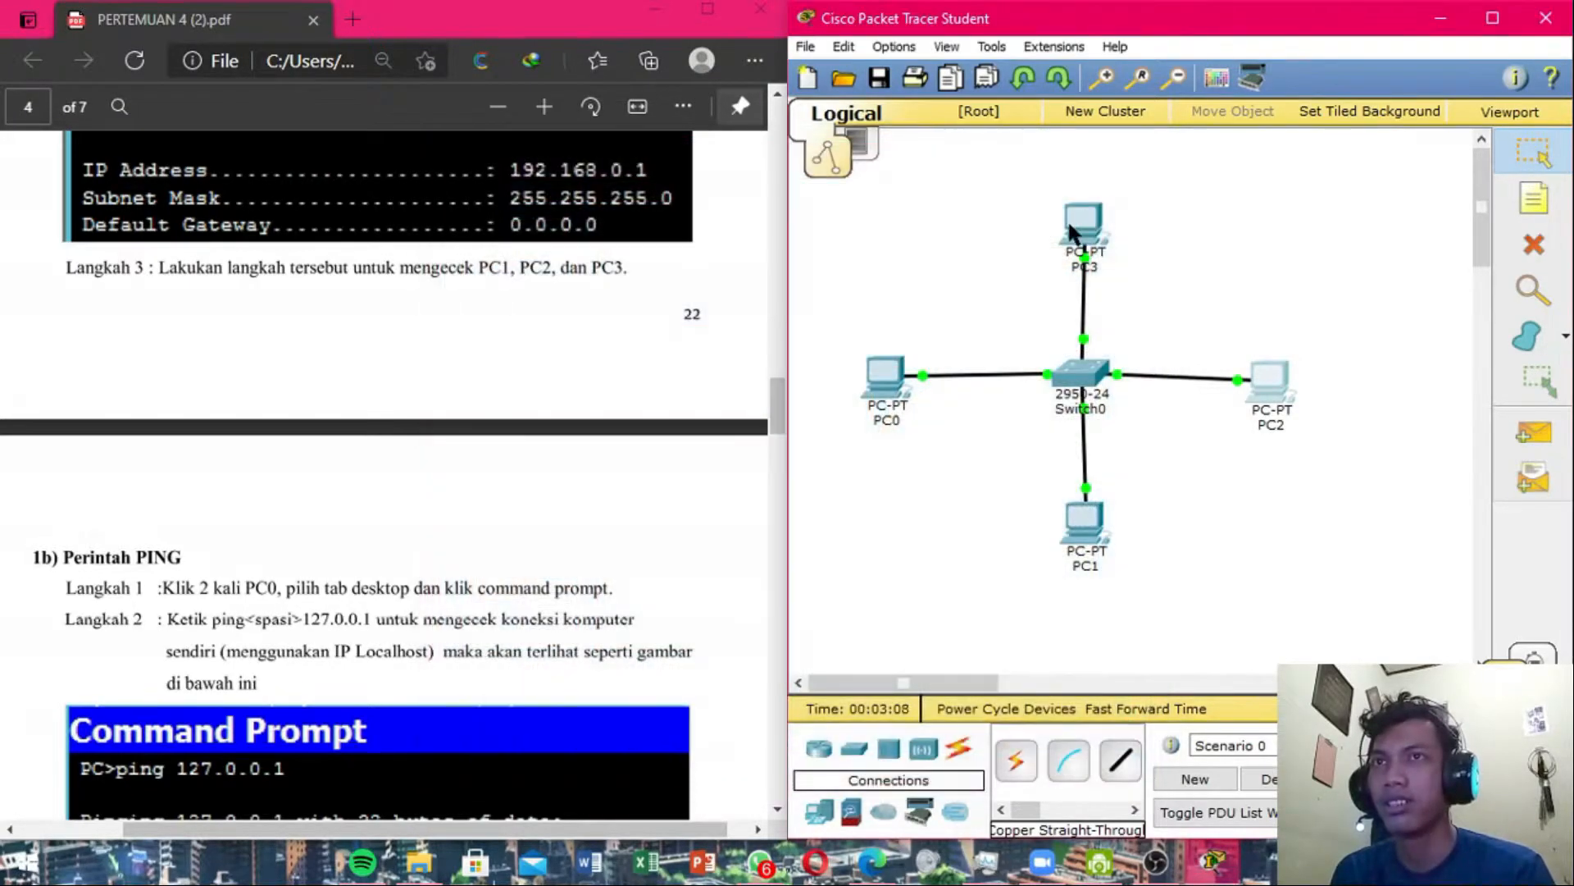
Run the copied ipconfig command in PC3's Command Prompt, and close PC3's windows.
{"action": "double_click", "coordinate": [1081, 230]}
{"action": "left_click", "coordinate": [950, 287]}
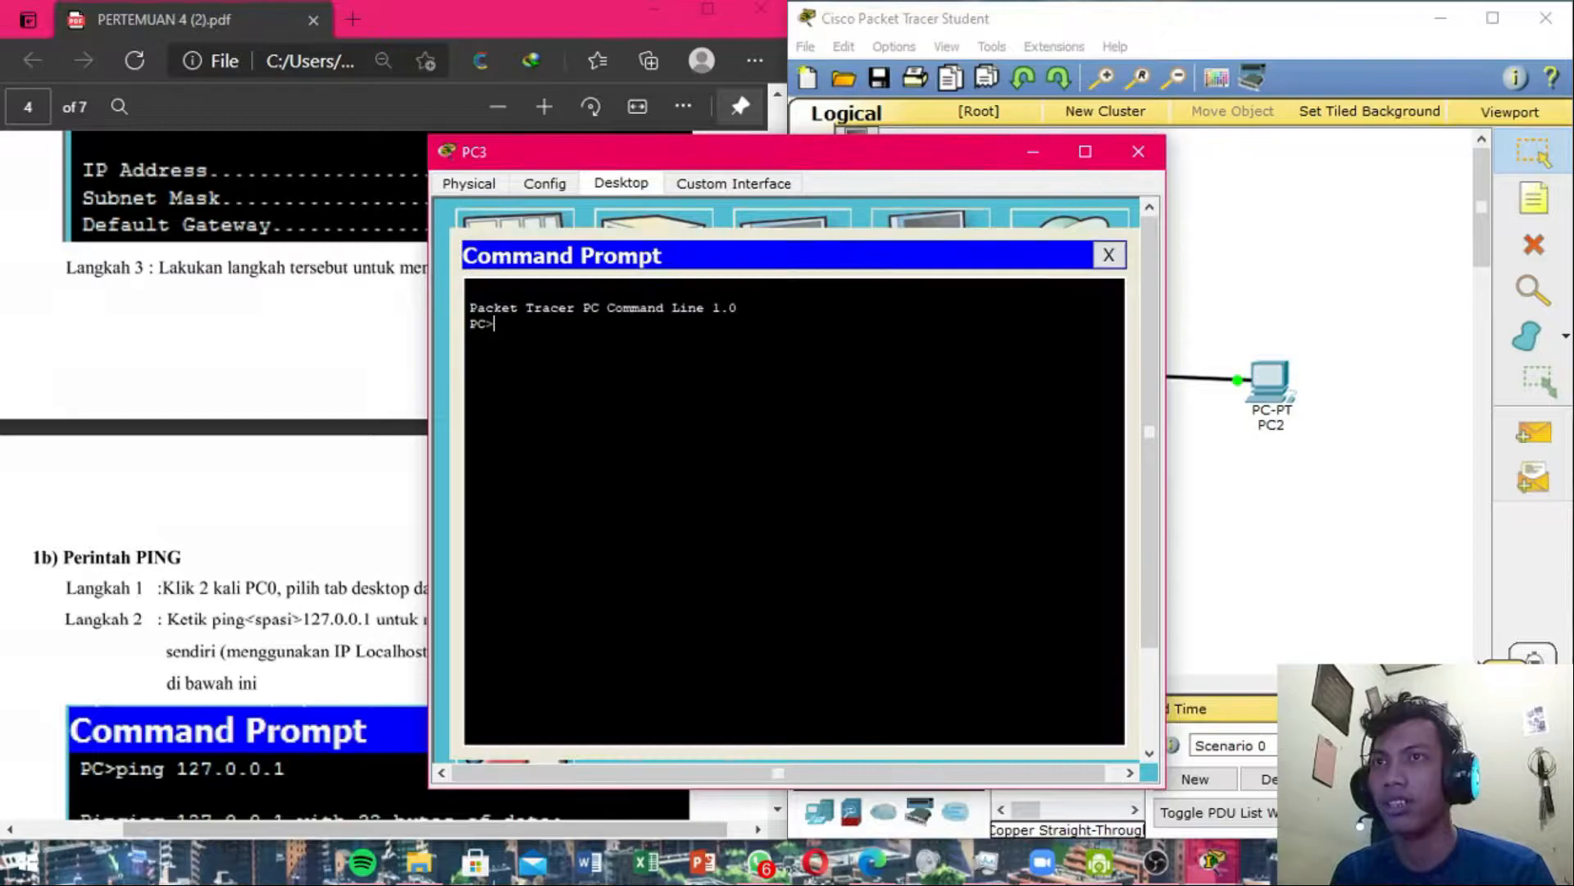
{"action": "right_click", "coordinate": [642, 350]}
{"action": "left_click", "coordinate": [705, 395]}
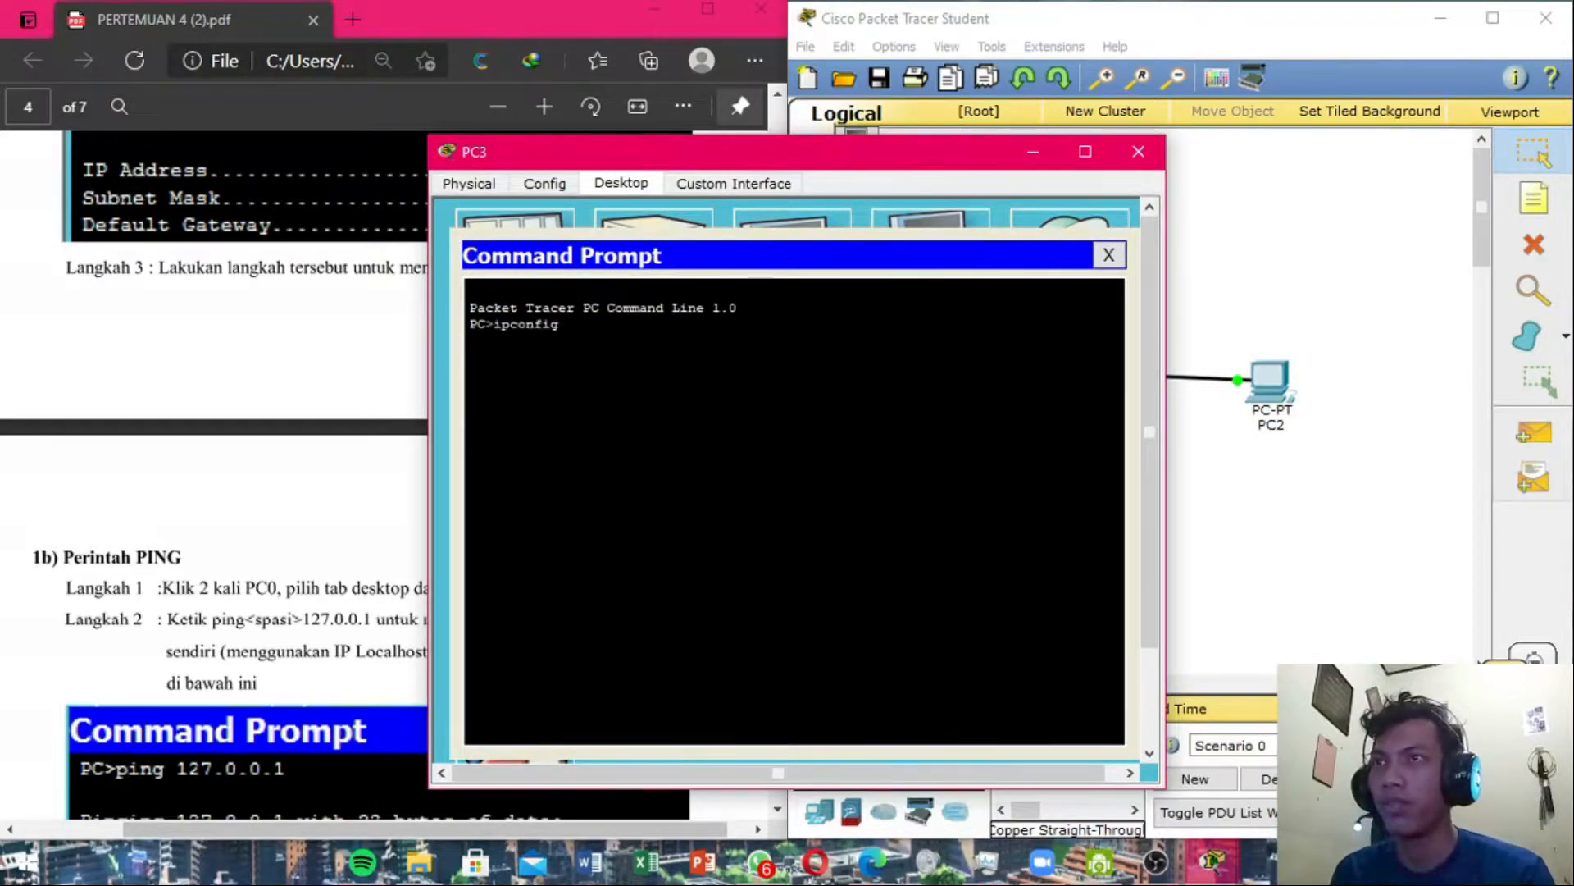
{"action": "key", "text": "Return"}
{"action": "left_click", "coordinate": [1108, 255]}
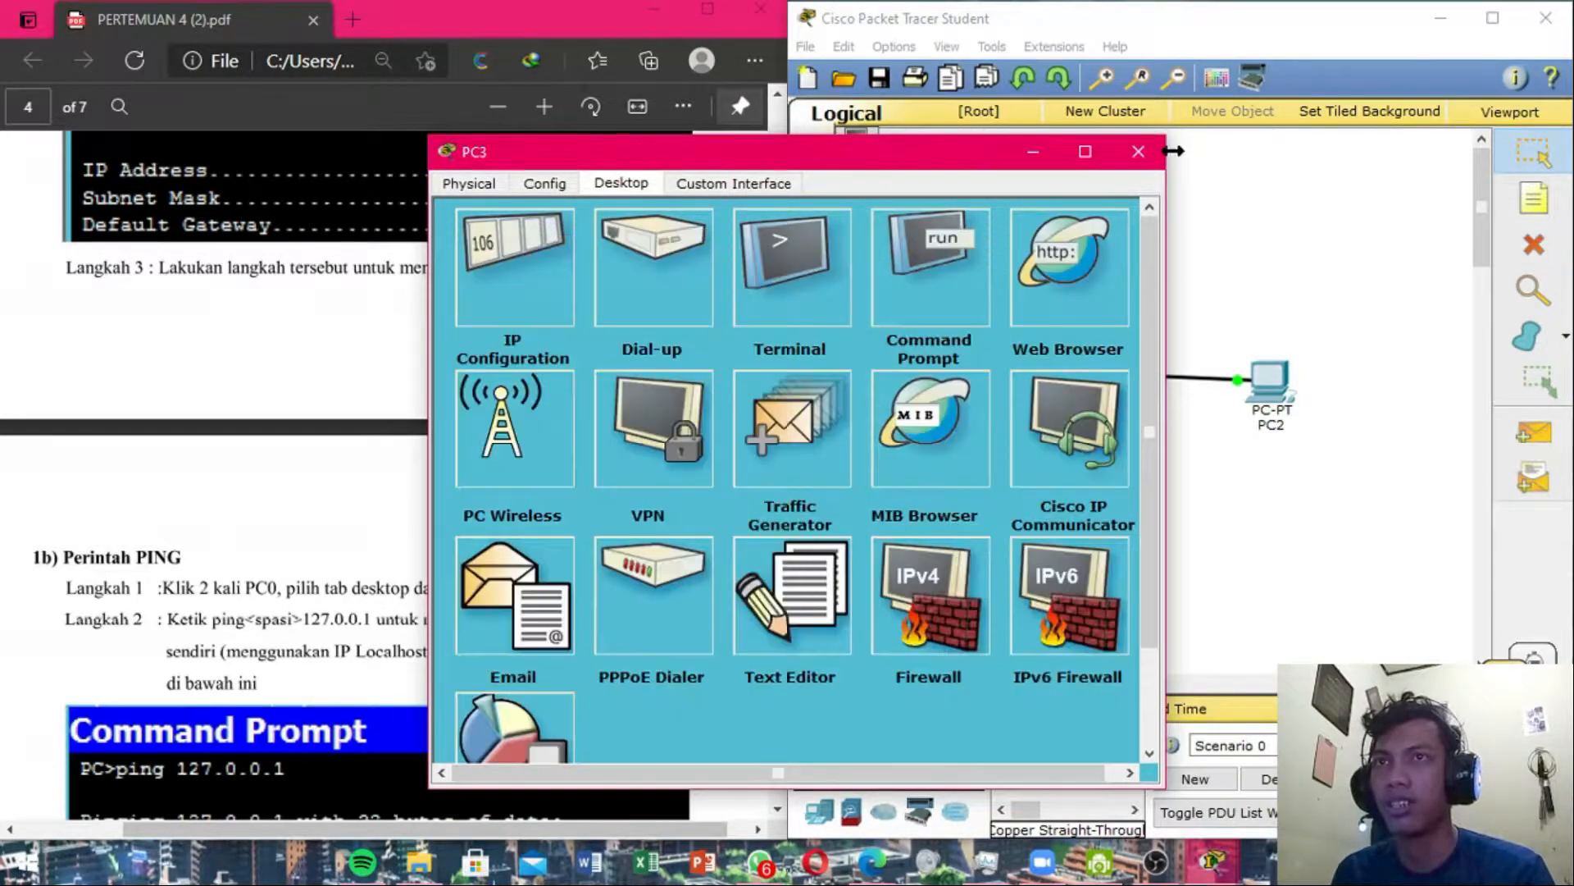
{"action": "left_click", "coordinate": [1148, 160]}
Save the network as a Packet Tracer file named Pertemuan4 in the saves folder.
{"action": "scroll", "coordinate": [509, 475], "scroll_direction": "down", "scroll_amount": 3}
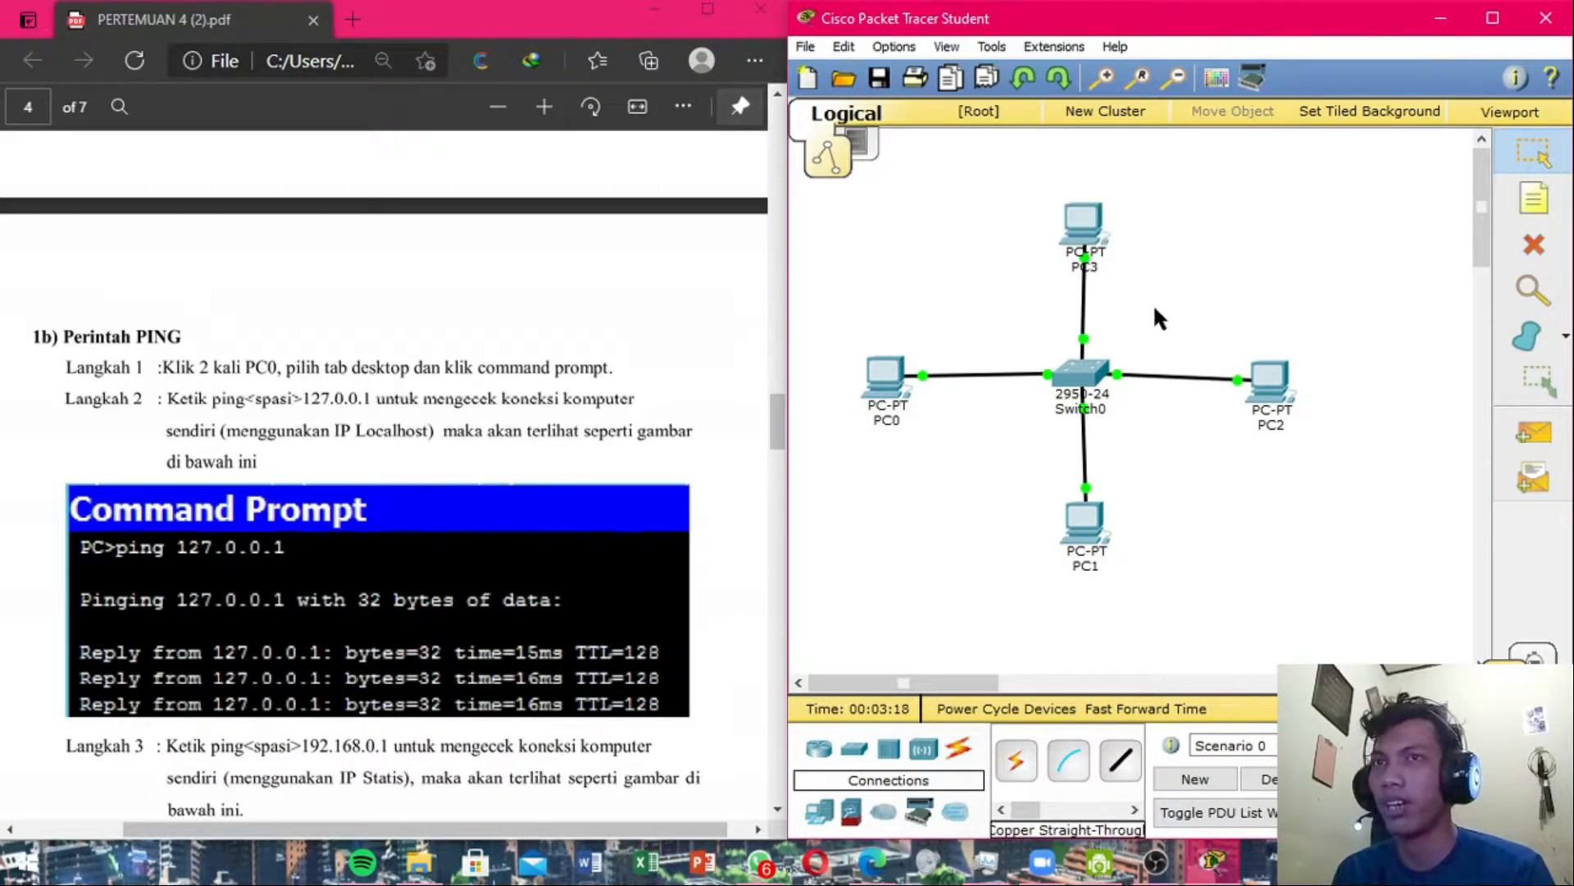
{"action": "key", "text": "ctrl+s"}
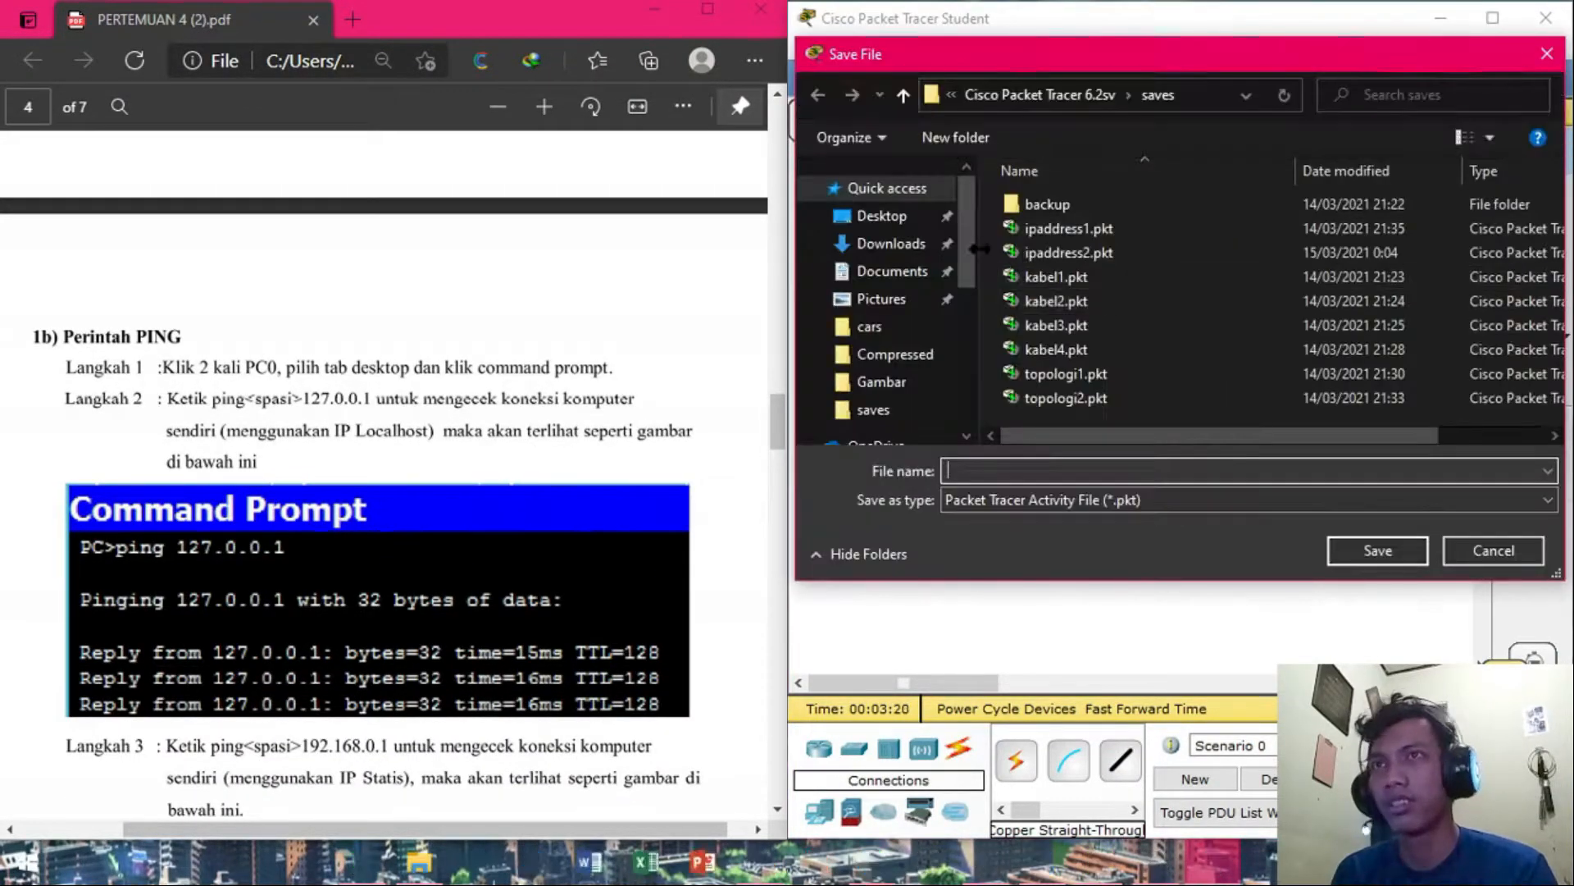
{"action": "left_click", "coordinate": [1025, 466]}
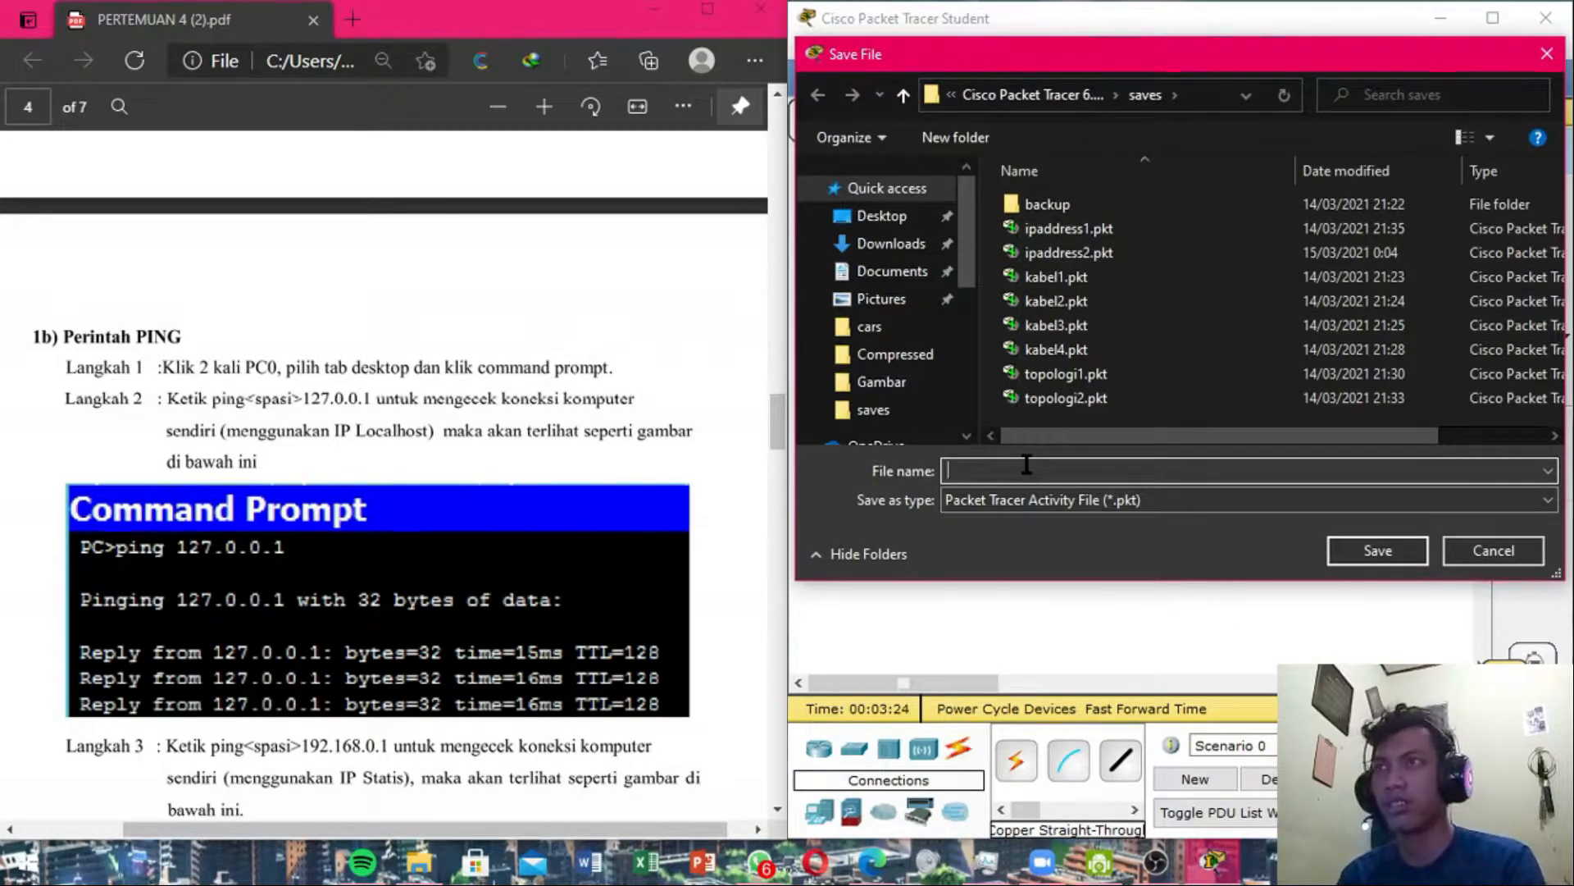
{"action": "type", "text": "Pertemuan"}
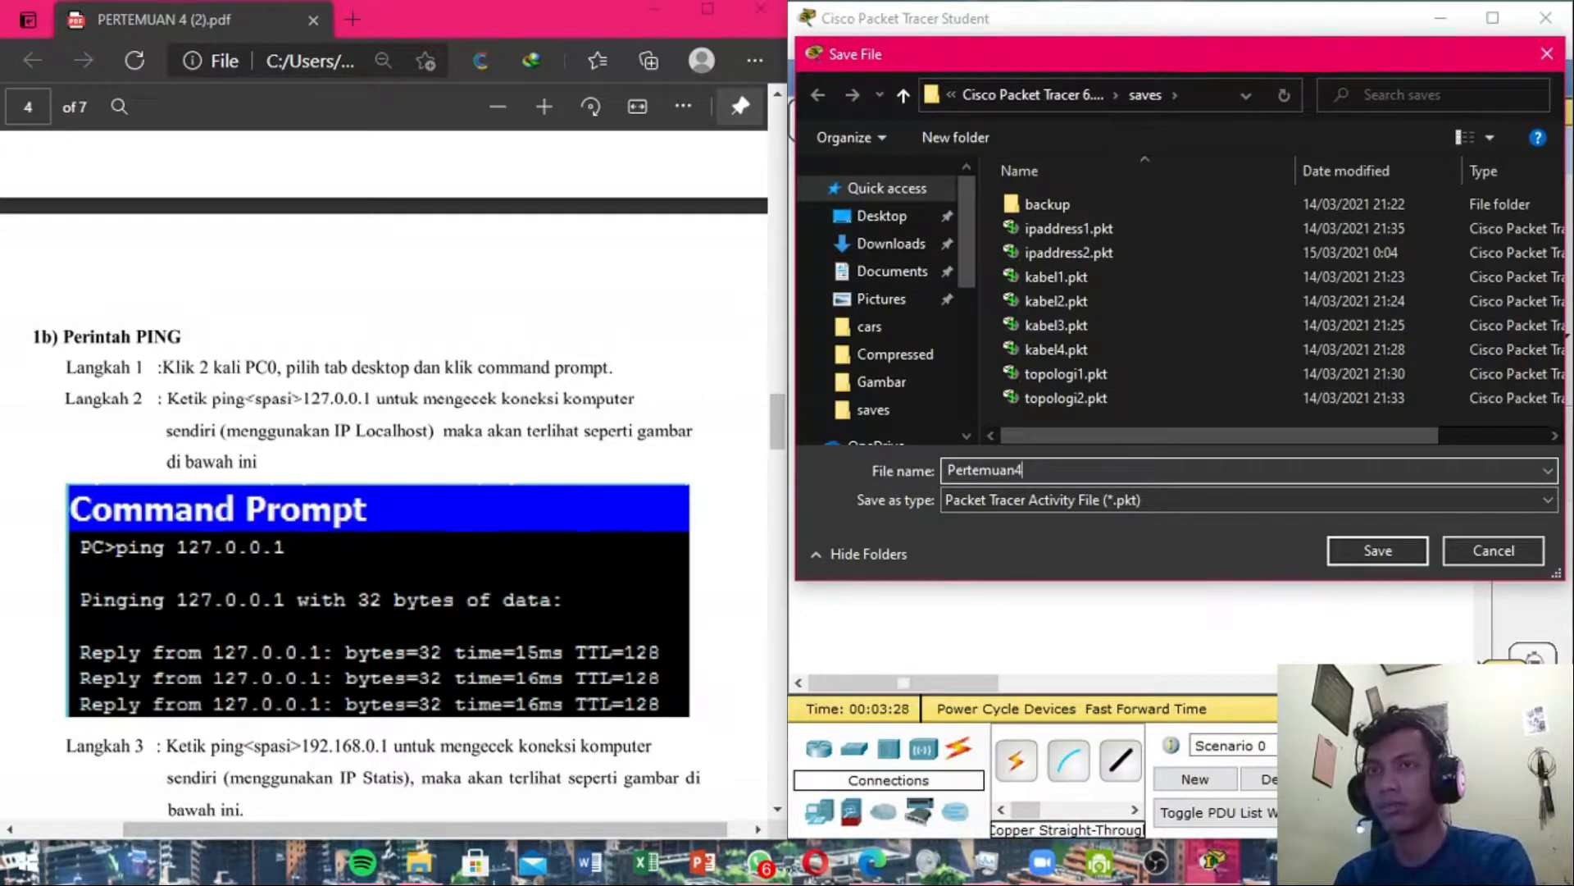
{"action": "type", "text": "4"}
{"action": "left_click", "coordinate": [1377, 550]}
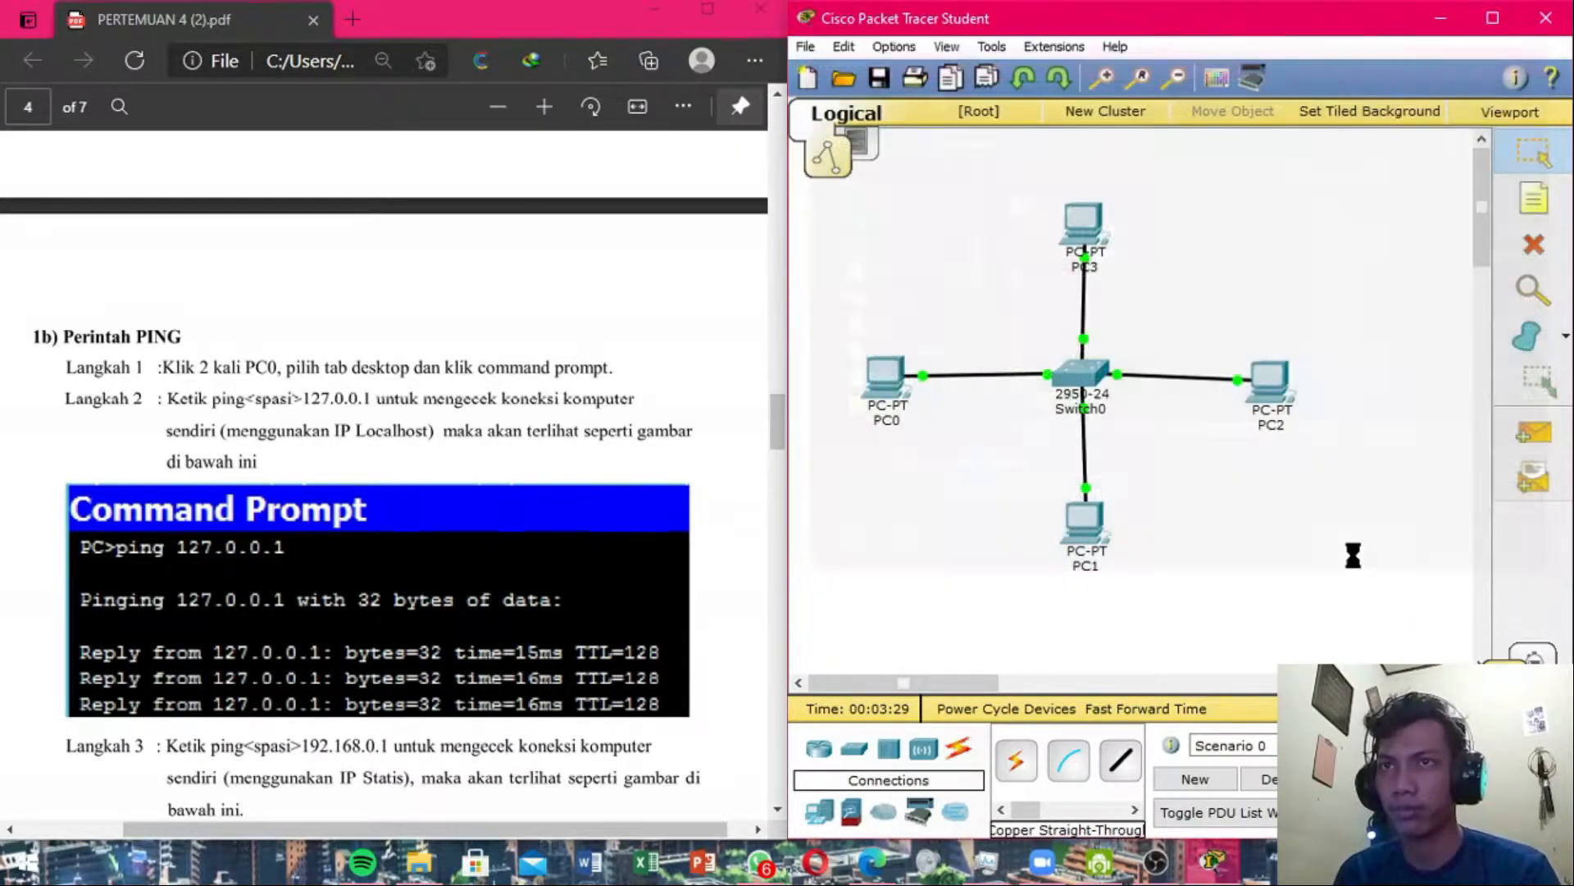
Read the worksheet's PING section on testing PC0's own connection with the localhost and static IP addresses.
{"action": "left_click", "coordinate": [206, 383]}
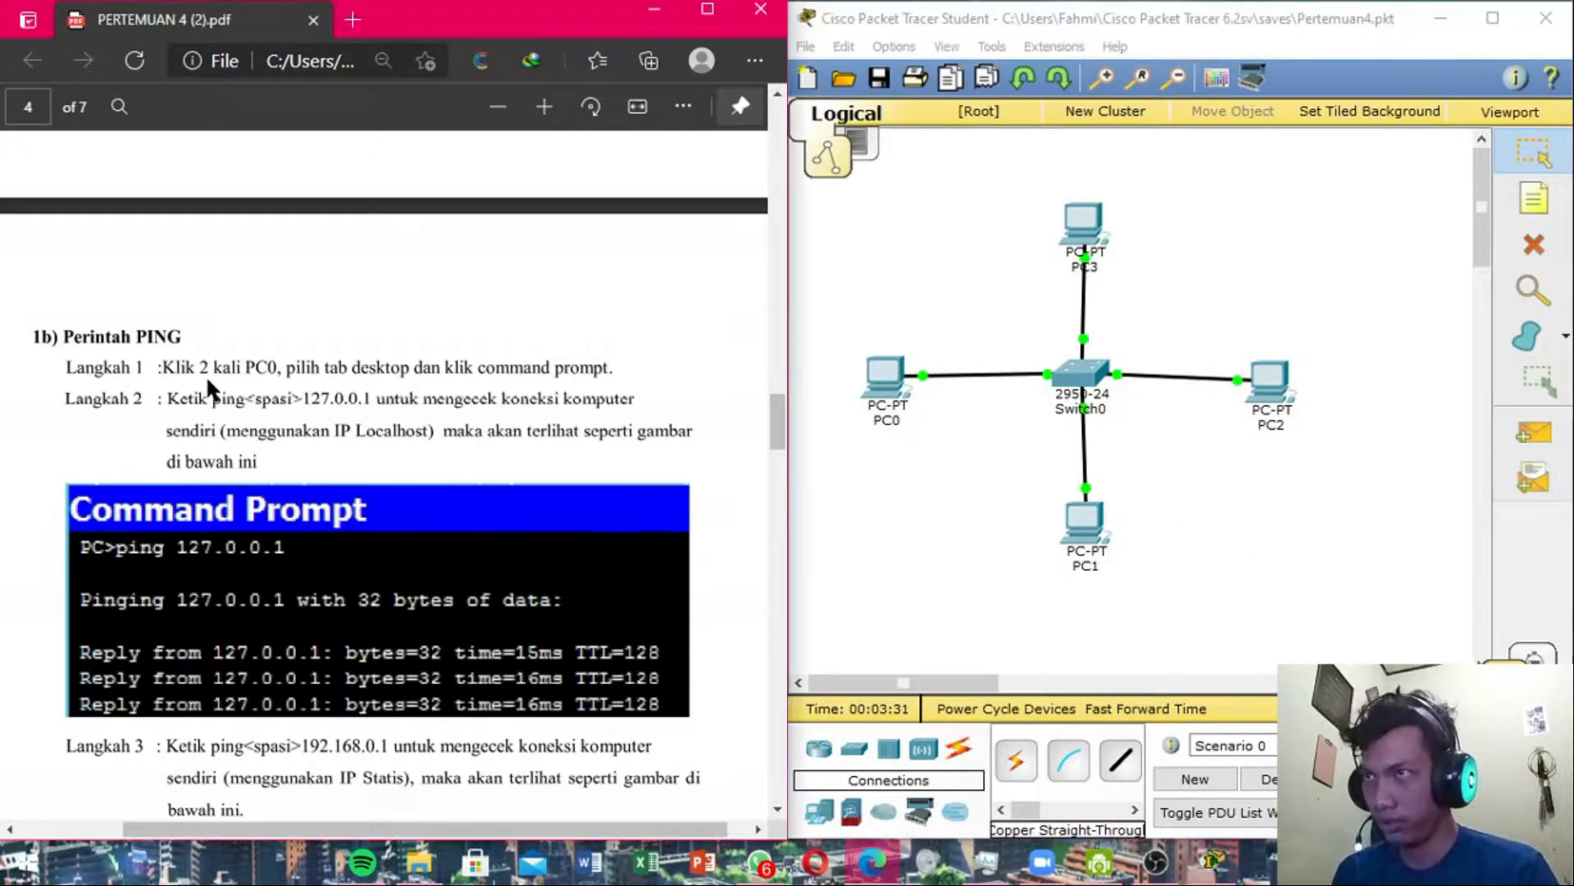
{"action": "scroll", "coordinate": [168, 363], "scroll_direction": "up", "scroll_amount": 1, "text": "ctrl"}
{"action": "scroll", "coordinate": [235, 375], "scroll_direction": "down", "scroll_amount": 1, "text": "ctrl"}
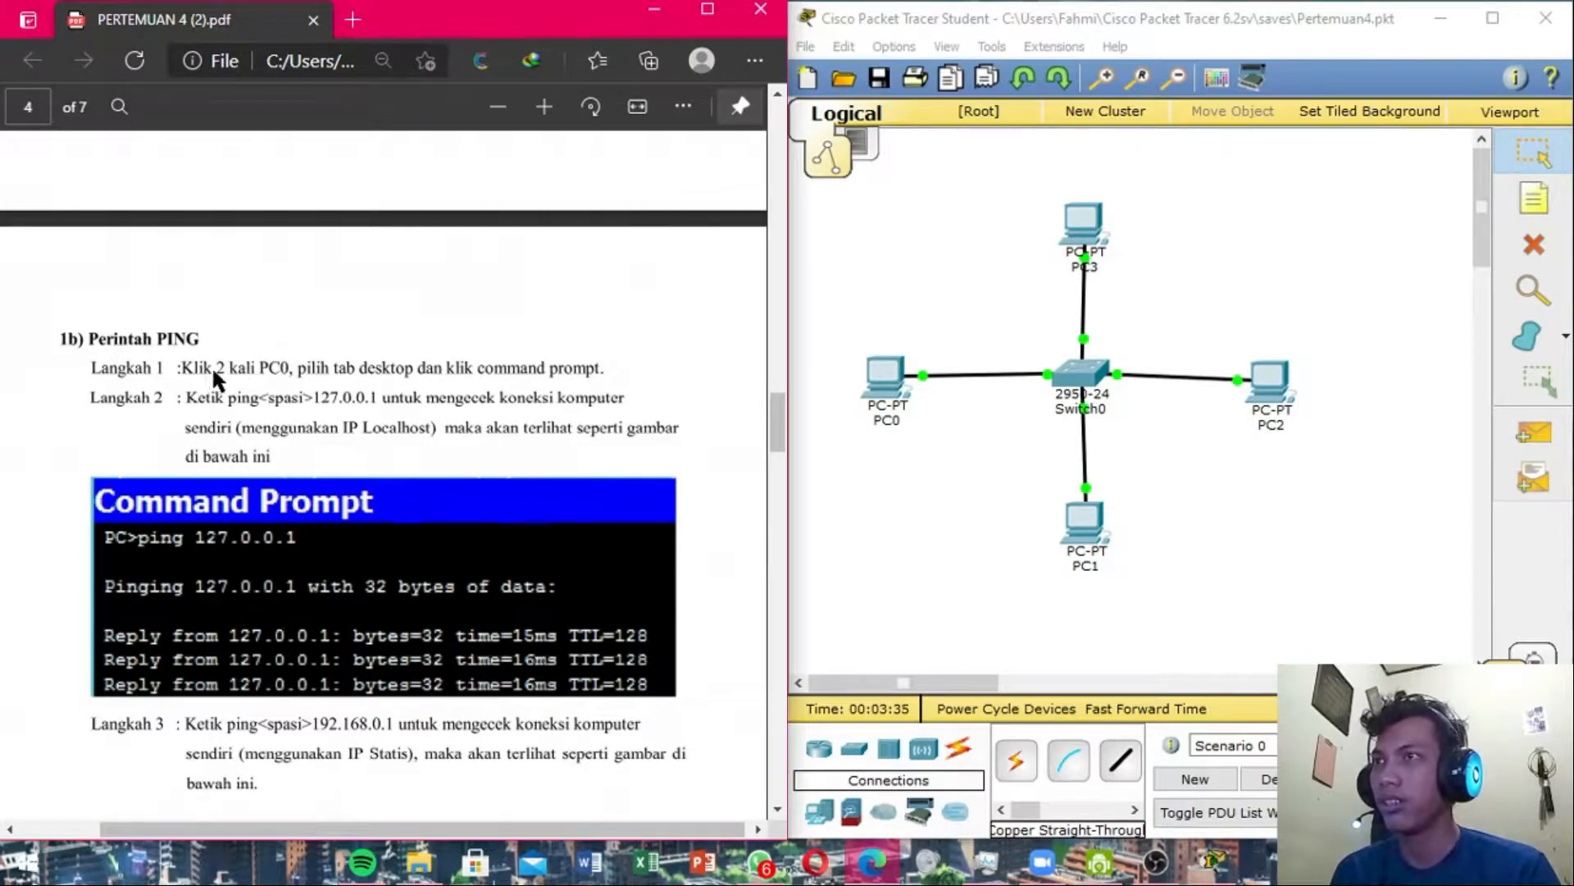
{"action": "scroll", "coordinate": [343, 369], "scroll_direction": "up", "scroll_amount": 1, "text": "ctrl"}
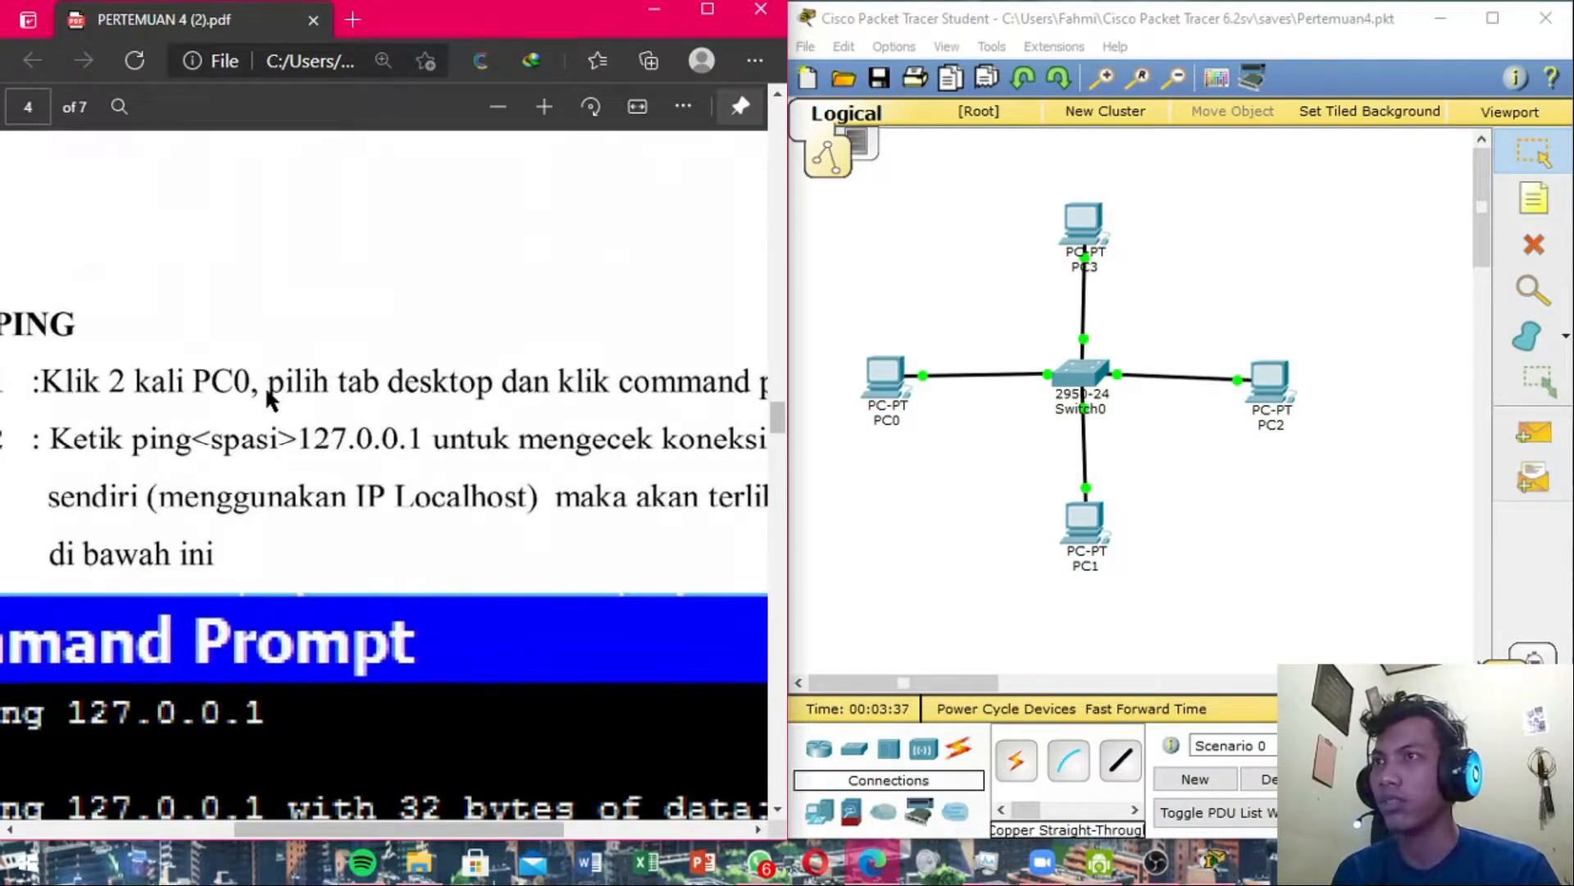
{"action": "scroll", "coordinate": [340, 400], "scroll_direction": "up", "scroll_amount": 1, "text": "ctrl"}
{"action": "scroll", "coordinate": [344, 399], "scroll_direction": "down", "scroll_amount": 1, "text": "ctrl"}
{"action": "scroll", "coordinate": [465, 396], "scroll_direction": "up", "scroll_amount": 1, "text": "ctrl"}
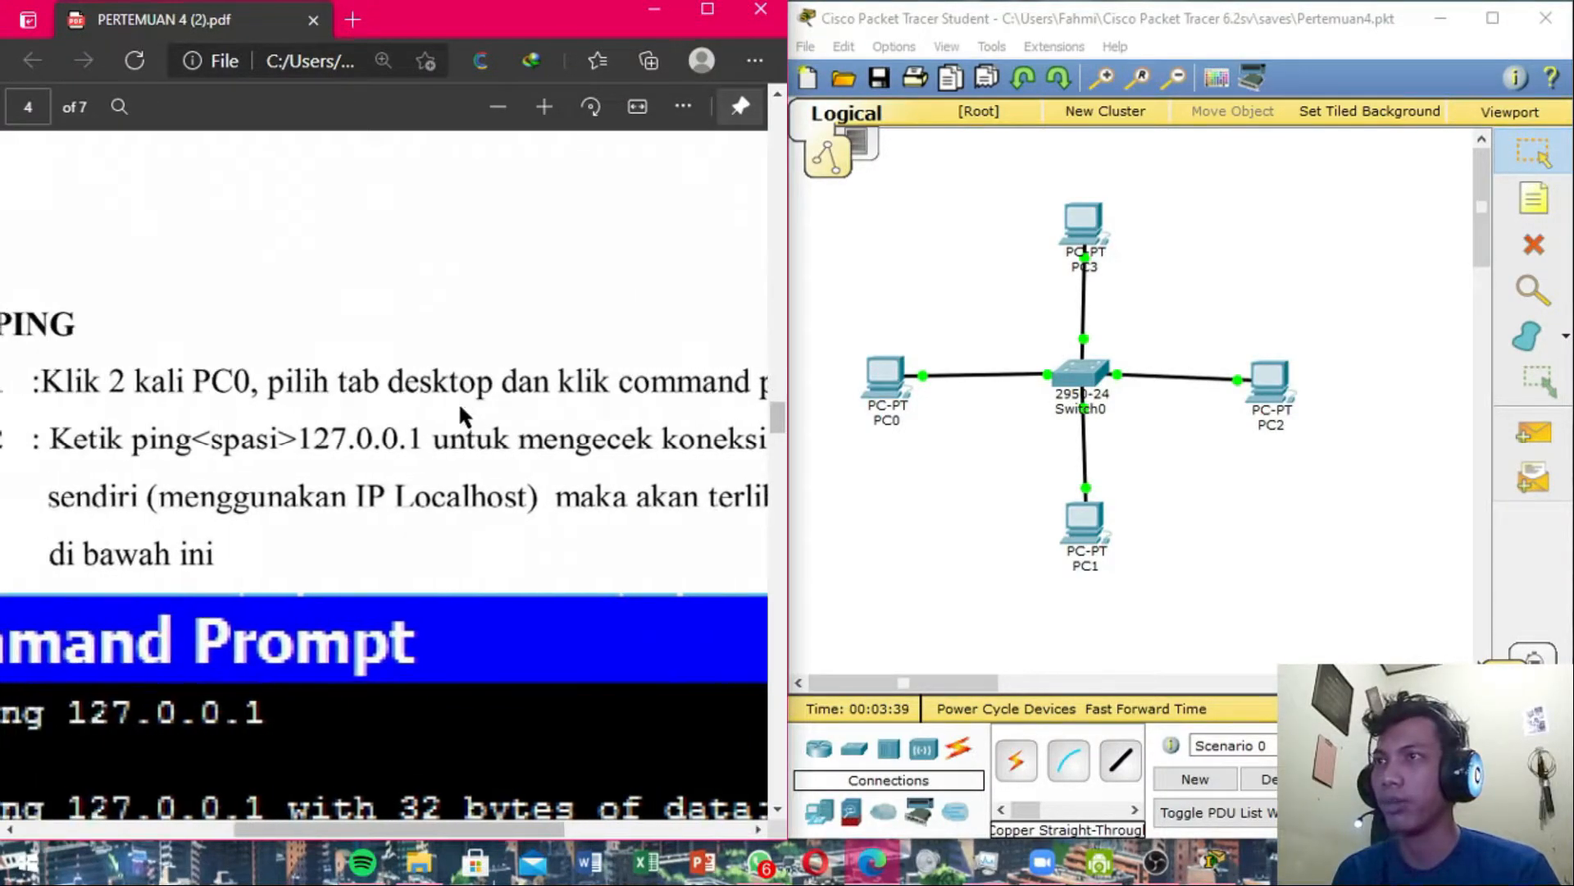
{"action": "scroll", "coordinate": [425, 414], "scroll_direction": "down", "scroll_amount": 1, "text": "ctrl"}
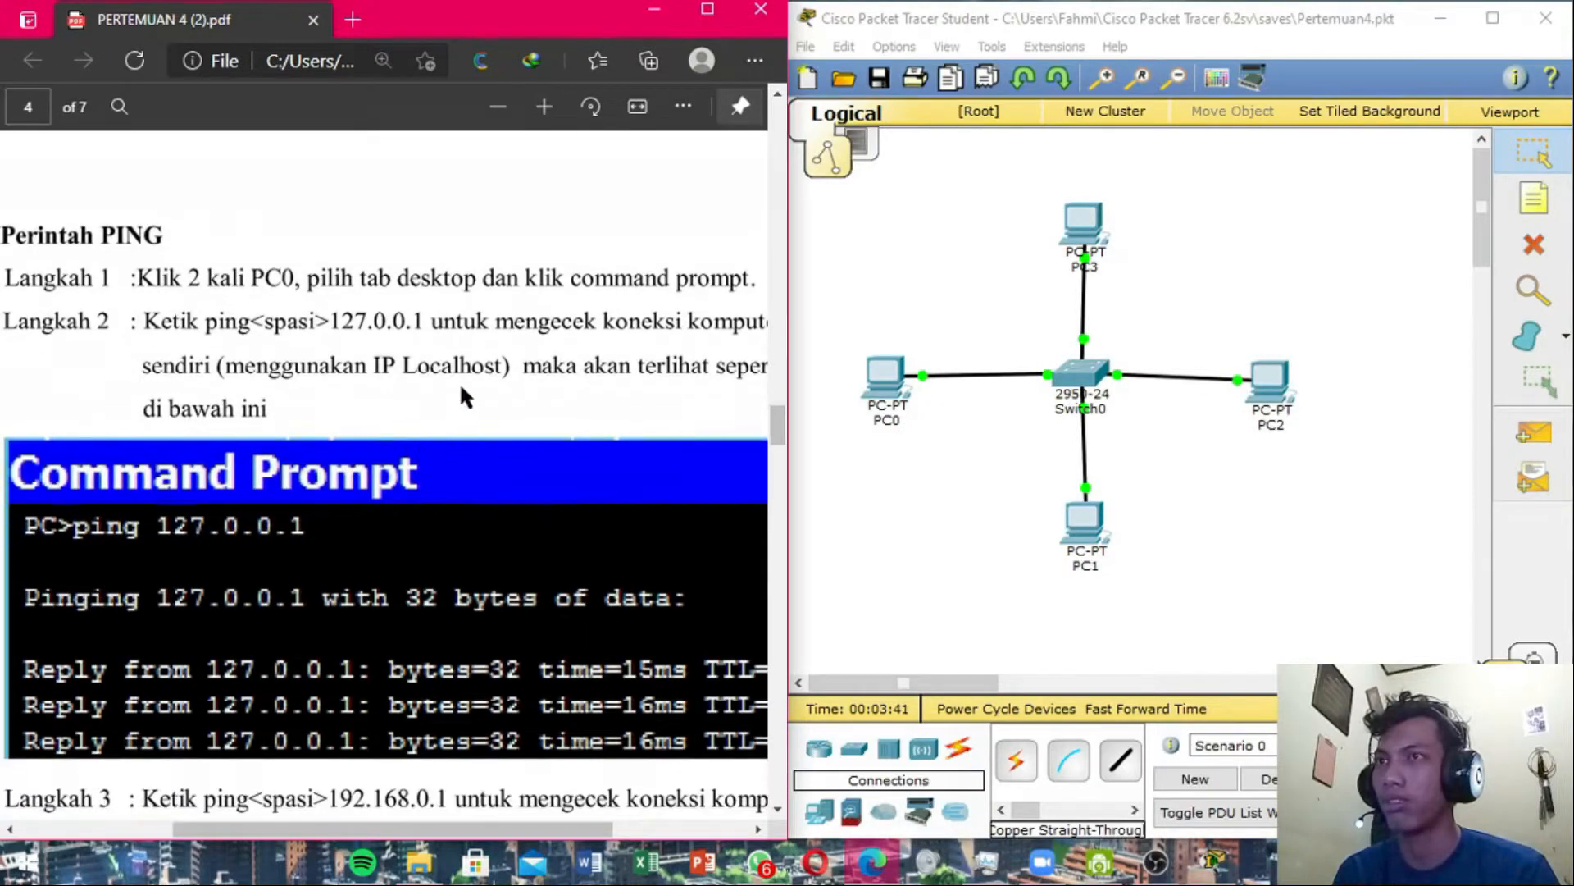
{"action": "scroll", "coordinate": [462, 389], "scroll_direction": "up", "scroll_amount": 1, "text": "ctrl"}
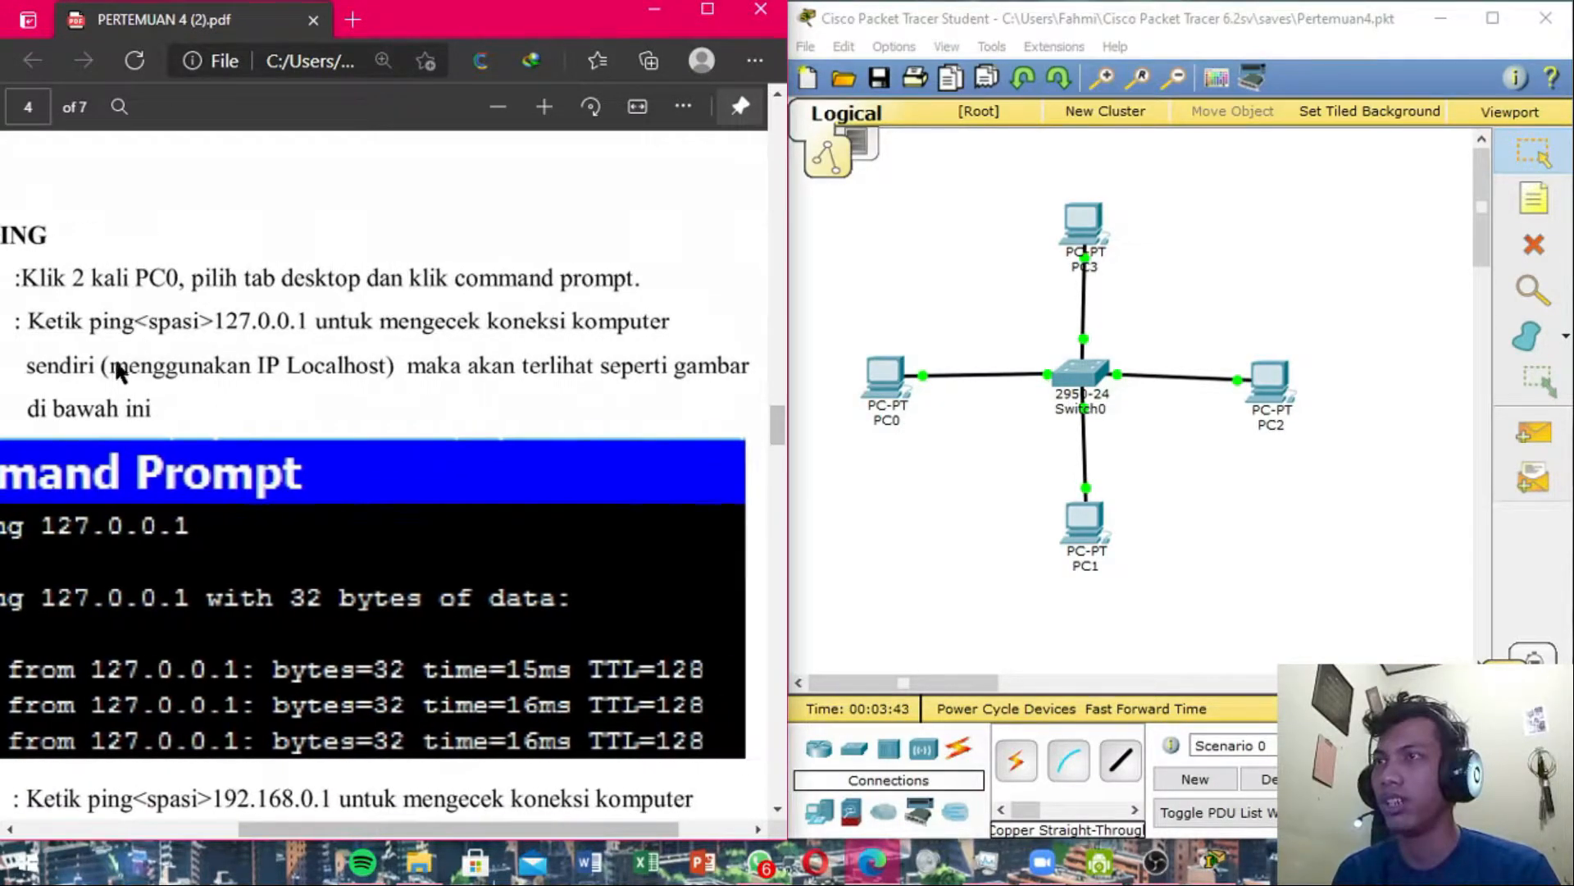
{"action": "scroll", "coordinate": [268, 323], "scroll_direction": "down", "scroll_amount": 1, "text": "ctrl"}
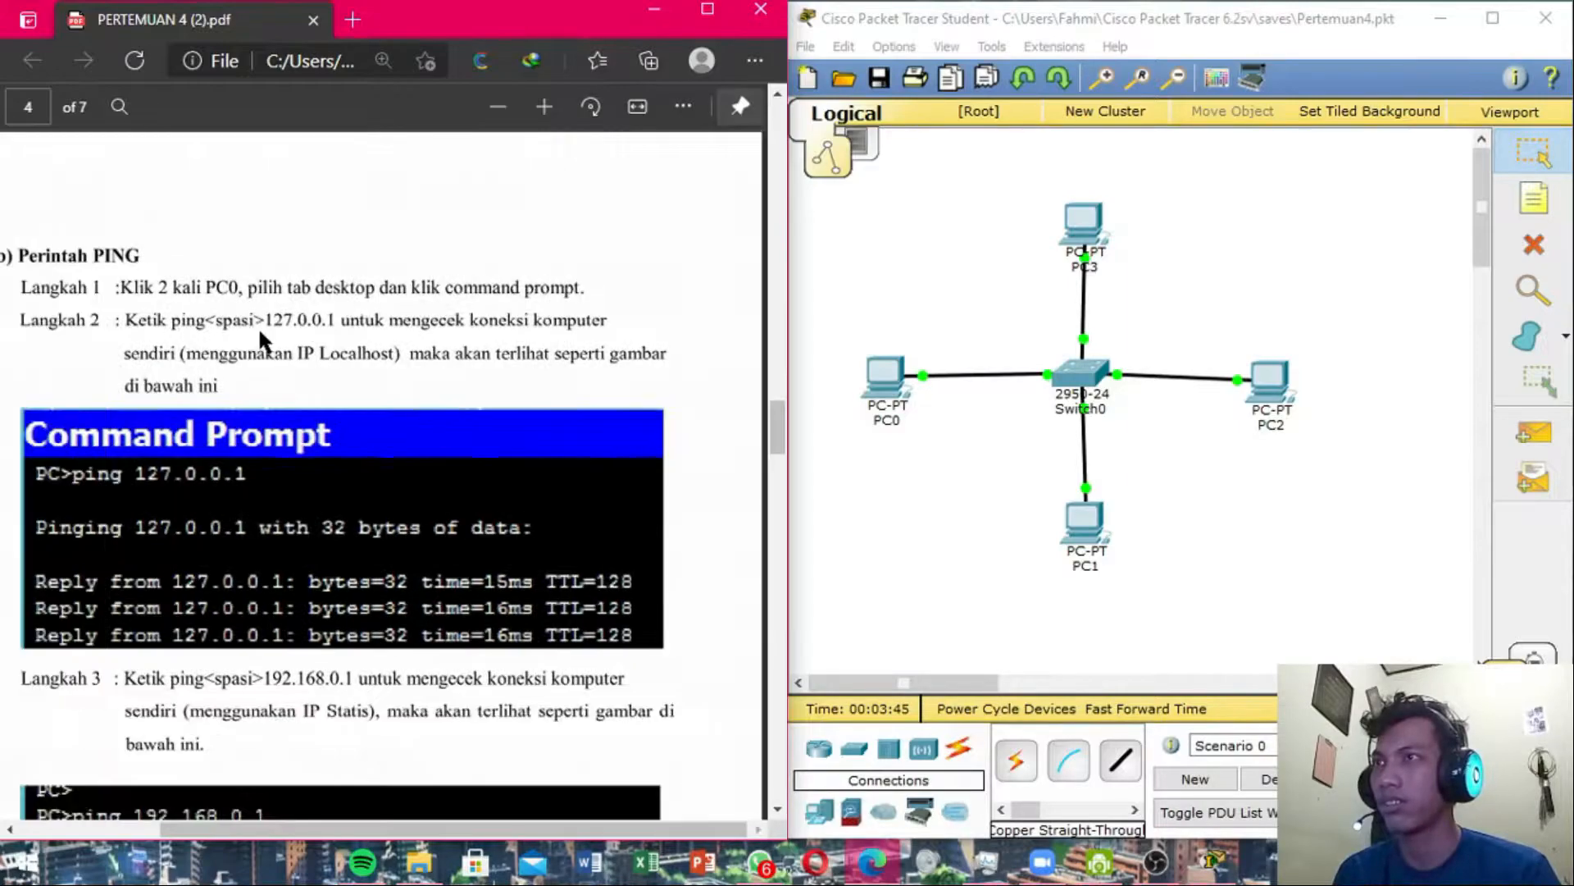
{"action": "scroll", "coordinate": [408, 387], "scroll_direction": "down", "scroll_amount": 3}
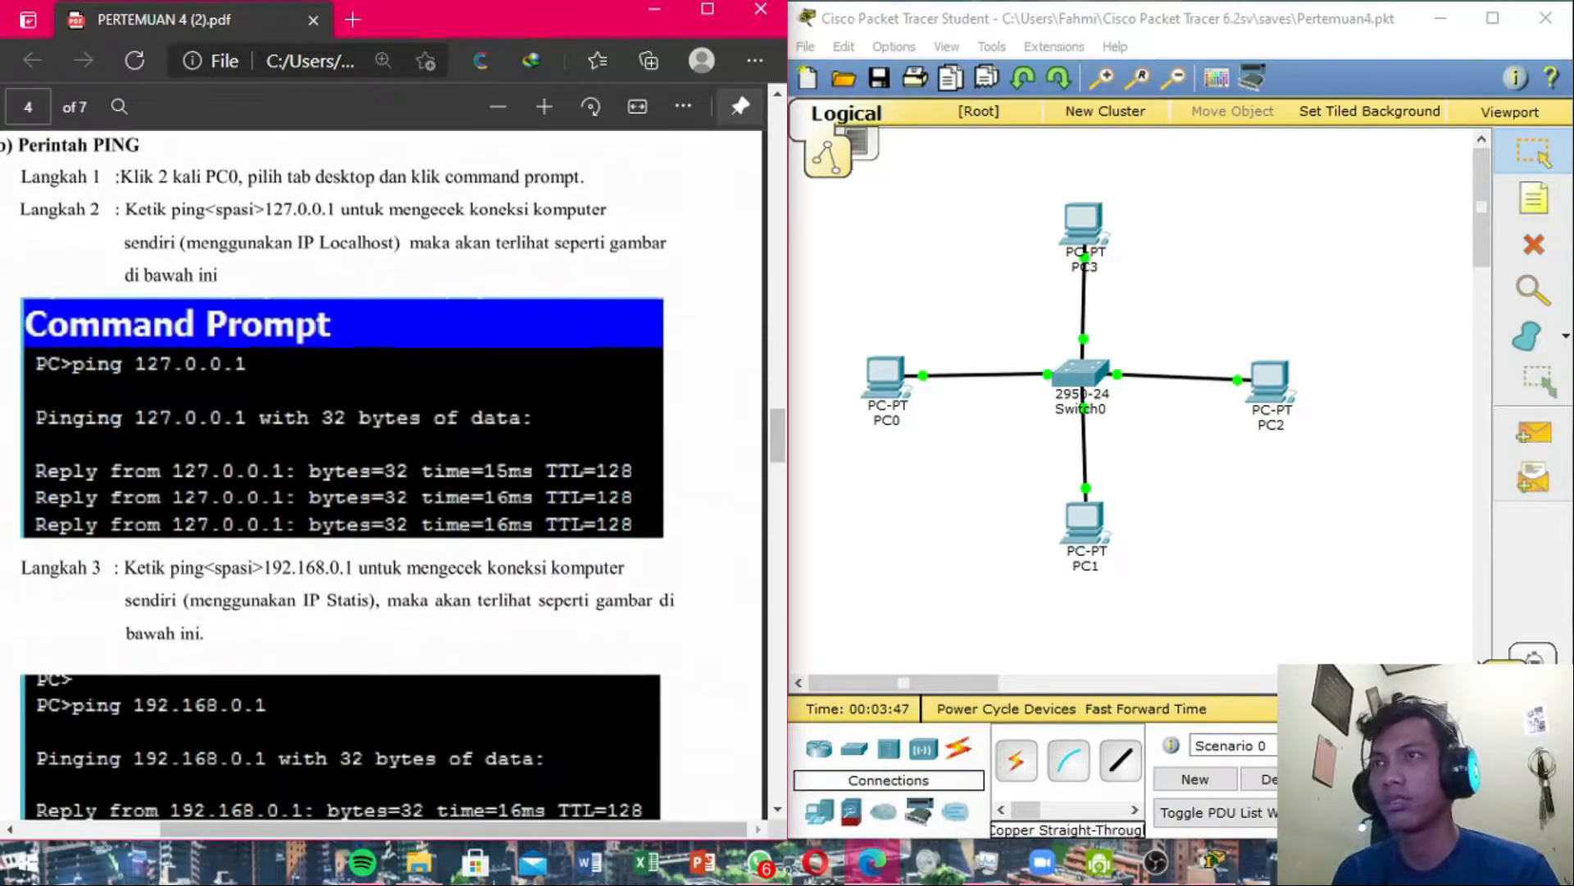
{"action": "scroll", "coordinate": [187, 478], "scroll_direction": "up", "scroll_amount": 3}
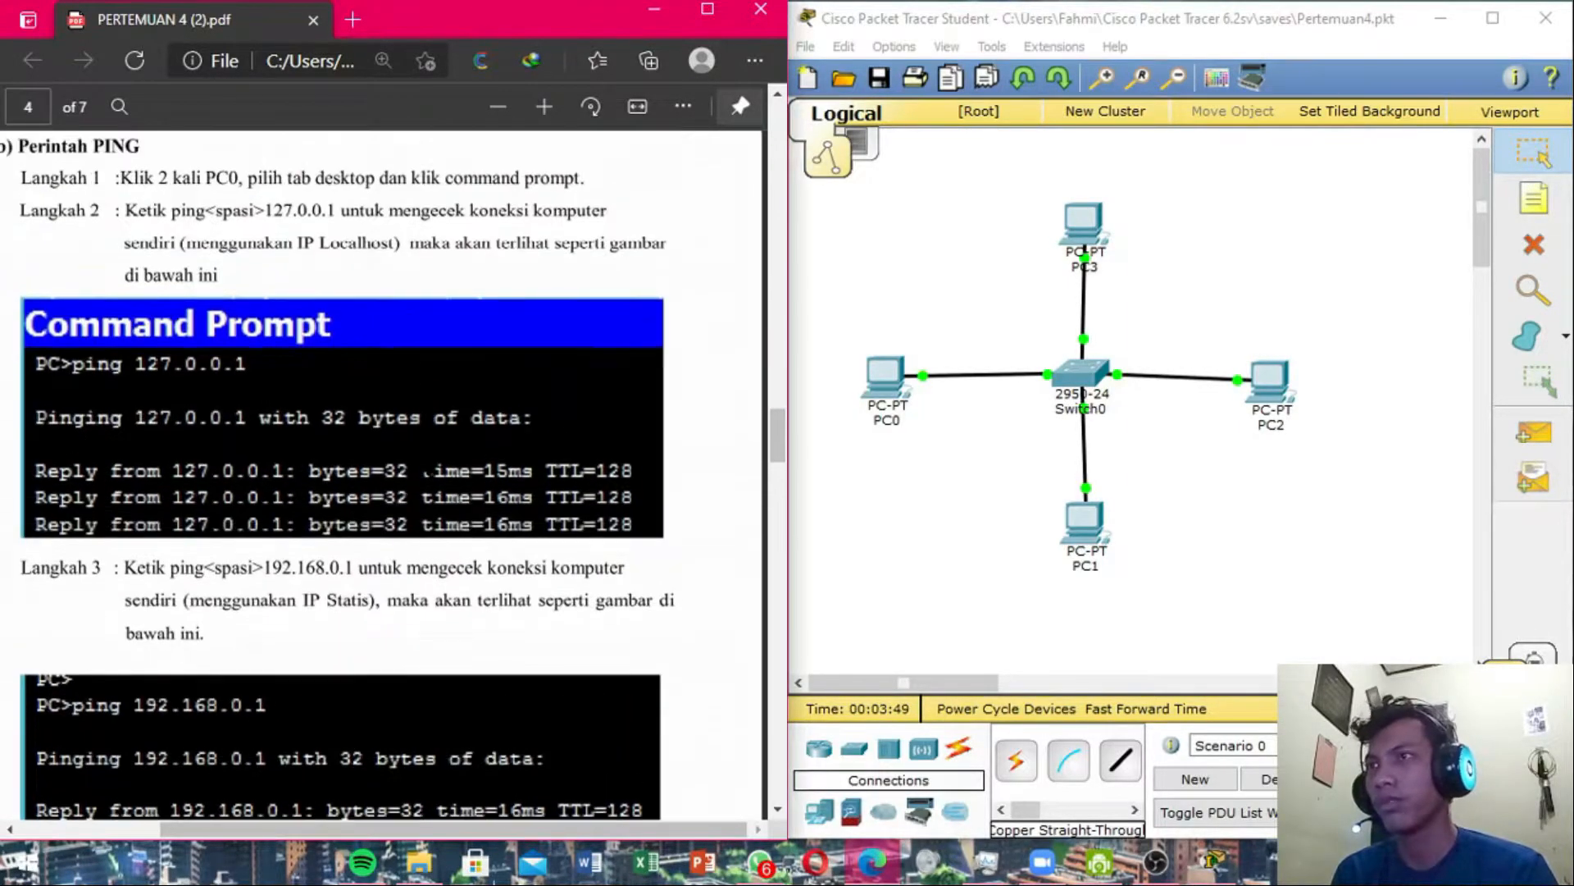
Open PC0's Command Prompt and ping the localhost address 127.0.0.1.
{"action": "double_click", "coordinate": [887, 375]}
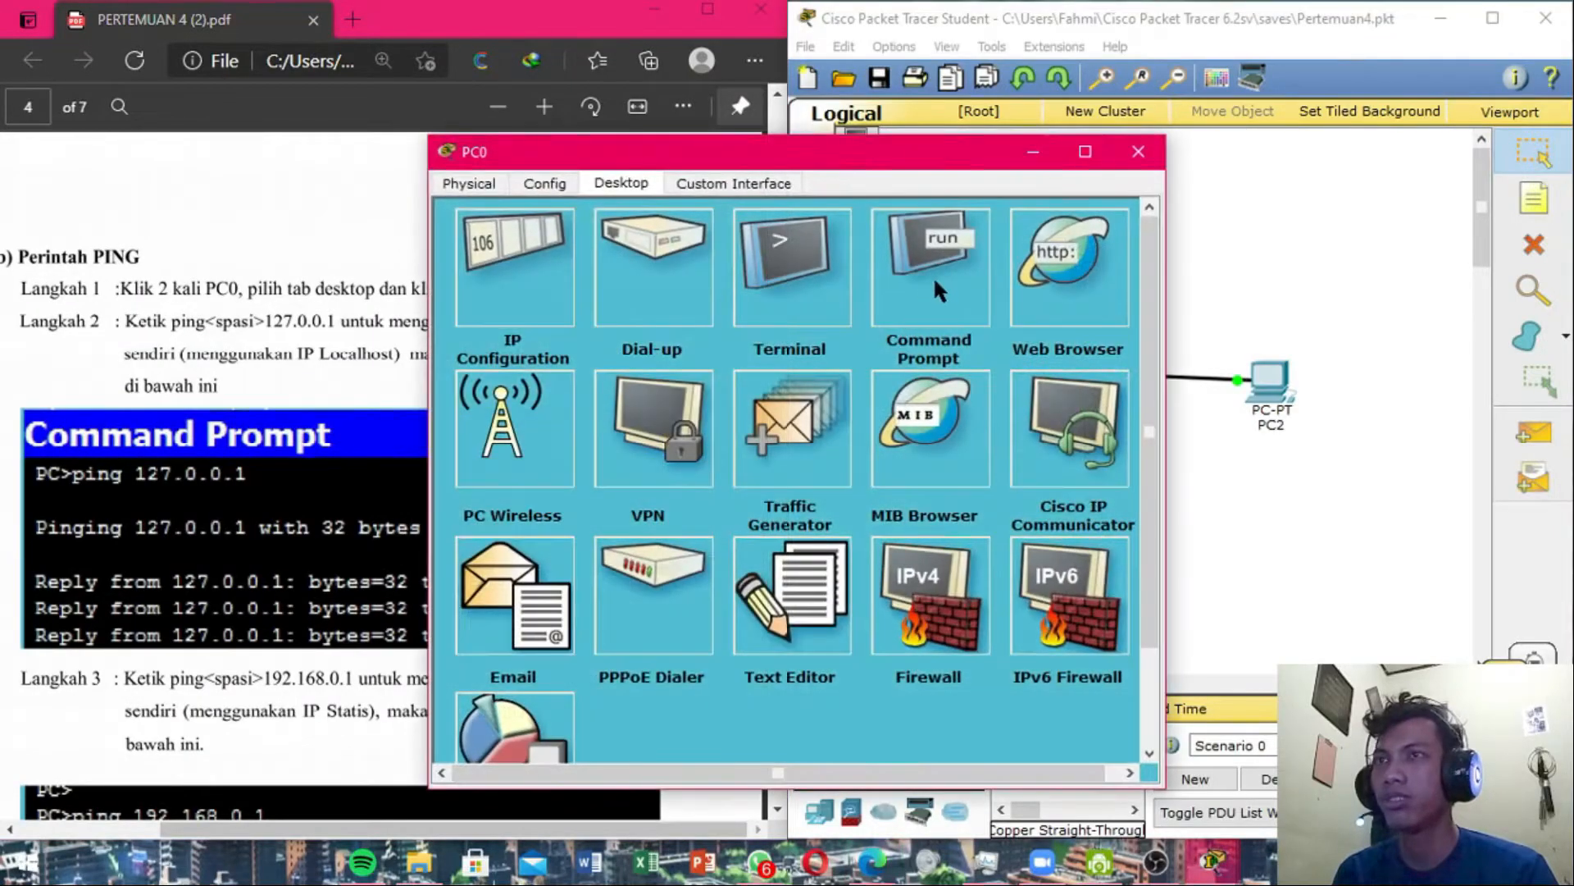
{"action": "left_click", "coordinate": [929, 237]}
{"action": "type", "text": "pi"}
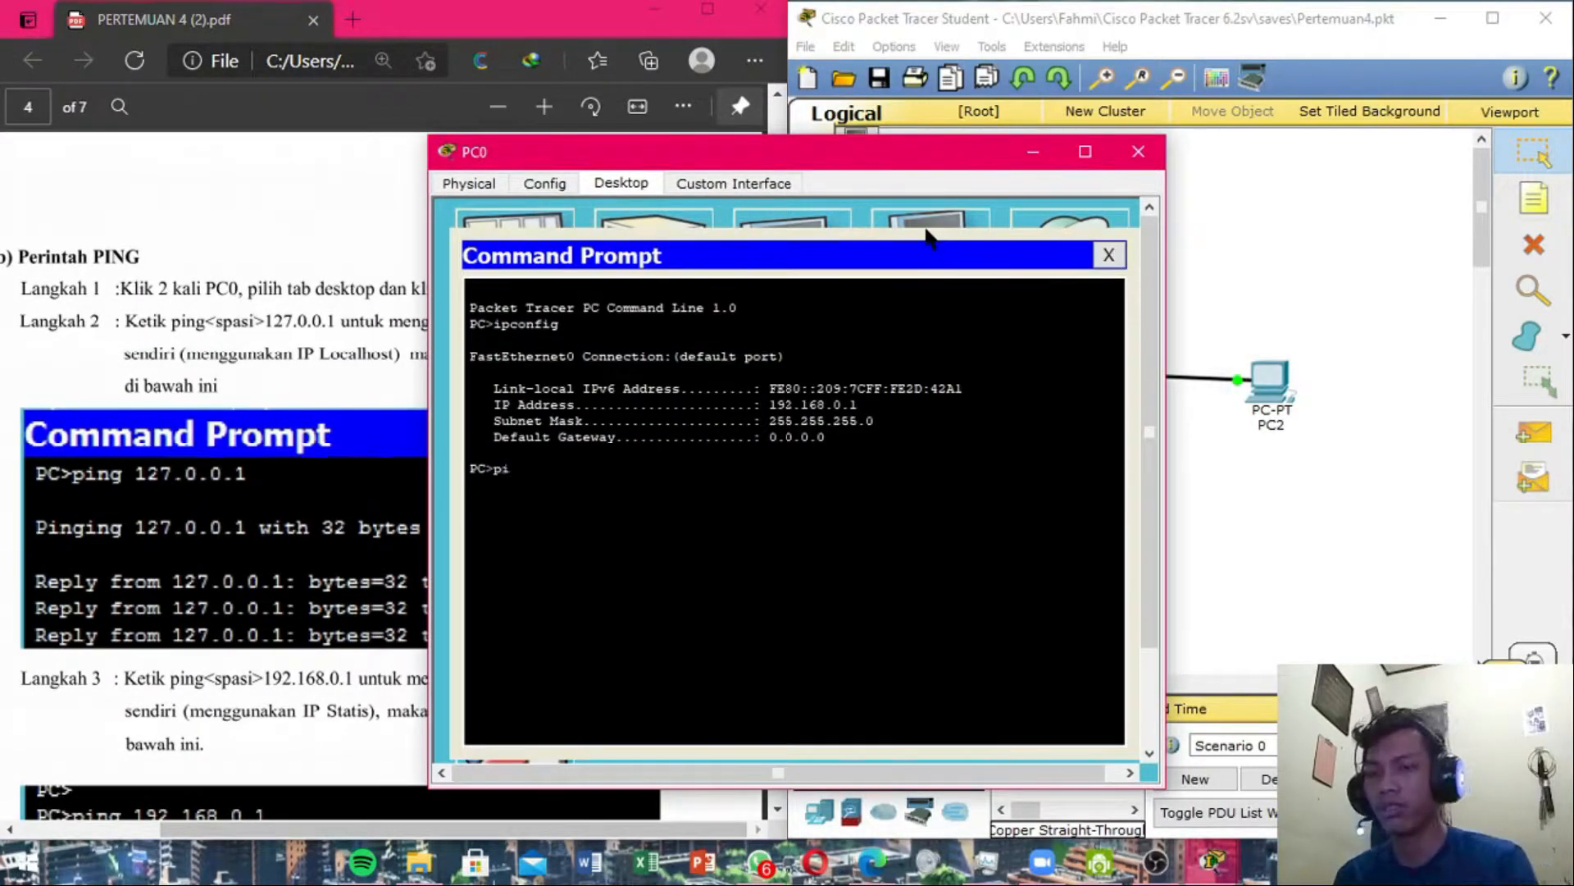
{"action": "type", "text": "ng 127.0.0.1"}
{"action": "key", "text": "Return"}
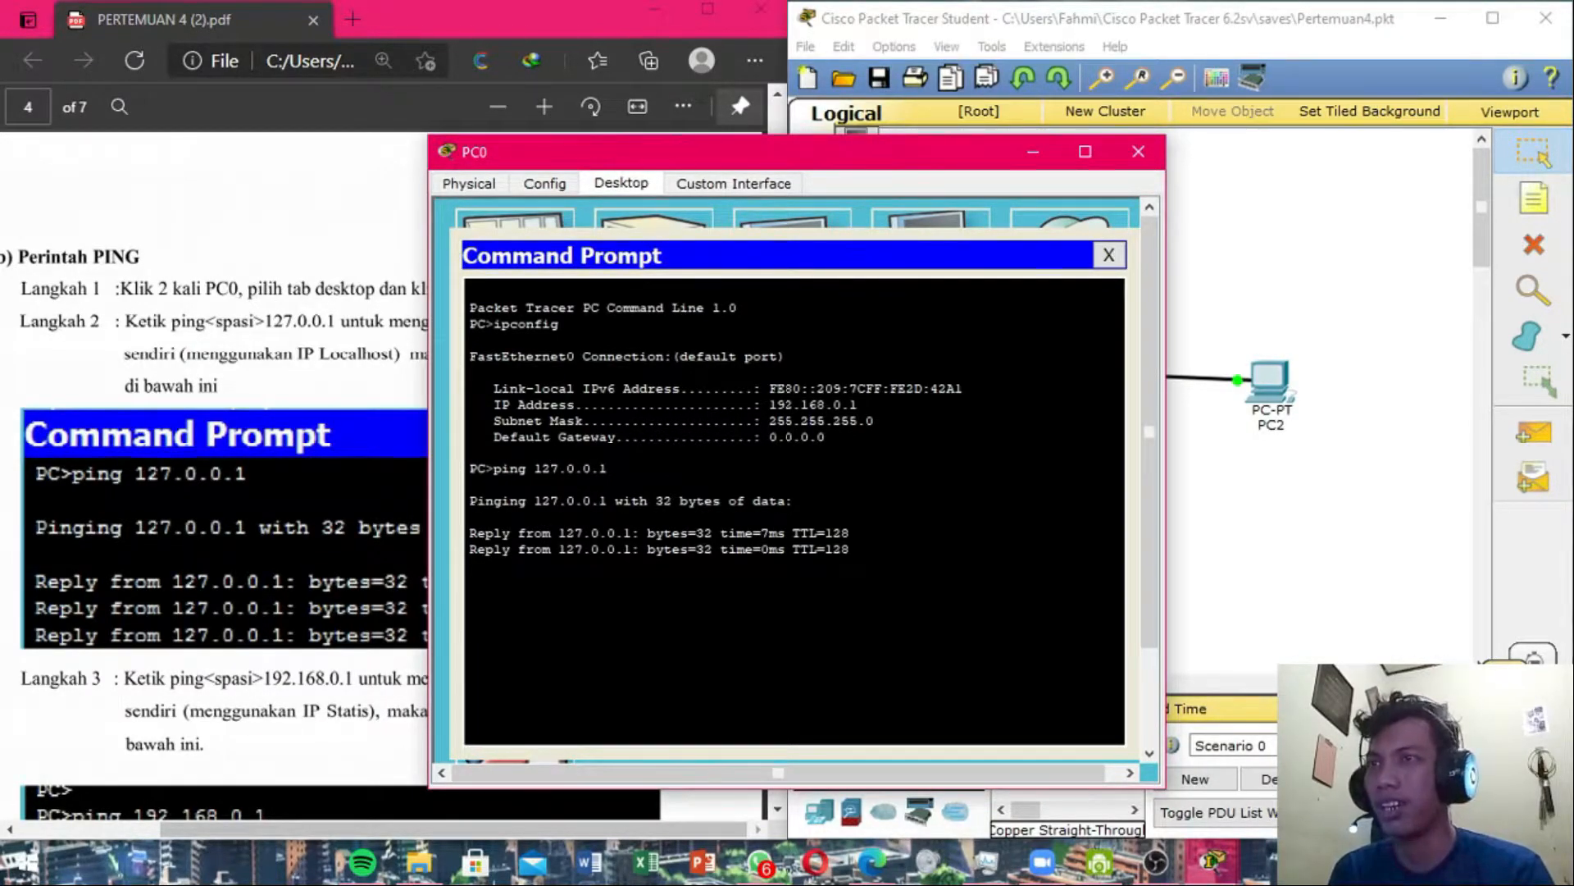
Check the worksheet's next PING instruction and ping PC0's own static address 192.168.0.1 from its Command Prompt.
{"action": "left_click", "coordinate": [299, 335]}
{"action": "scroll", "coordinate": [479, 365], "scroll_direction": "down", "scroll_amount": 3}
{"action": "scroll", "coordinate": [427, 414], "scroll_direction": "down", "scroll_amount": 1}
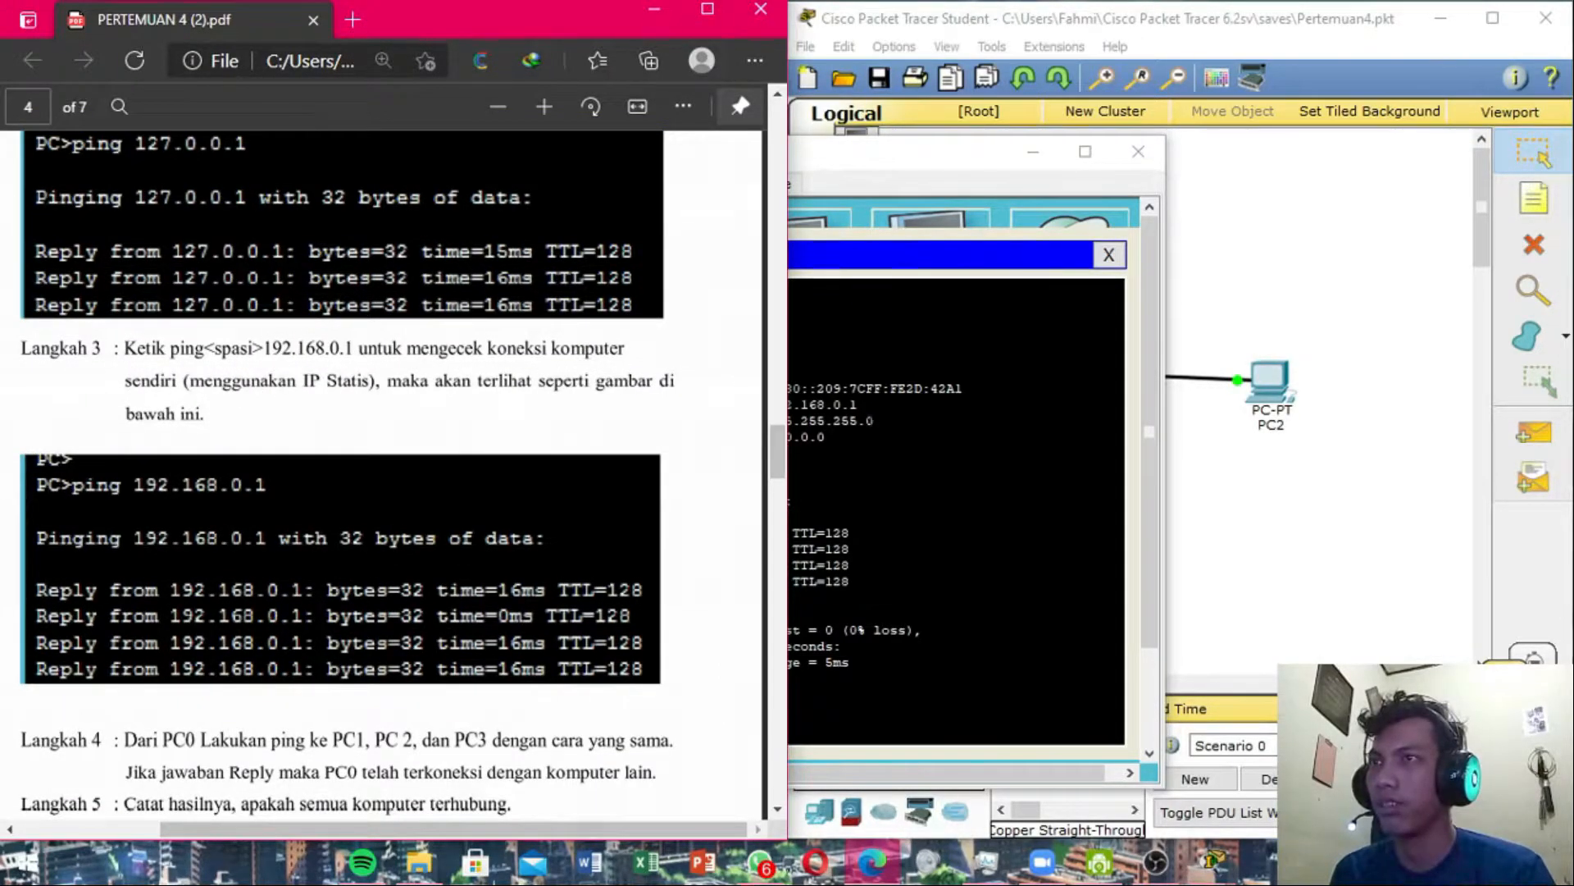
{"action": "left_click_drag", "start_coordinate": [871, 436], "coordinate": [874, 451]}
{"action": "key", "text": "Up"}
{"action": "key", "text": "BackSpace"}
{"action": "key", "text": "BackSpace"}
{"action": "key", "text": "BackSpace"}
{"action": "key", "text": "BackSpace"}
{"action": "key", "text": "BackSpace"}
{"action": "key", "text": "BackSpace"}
{"action": "type", "text": "92.168"}
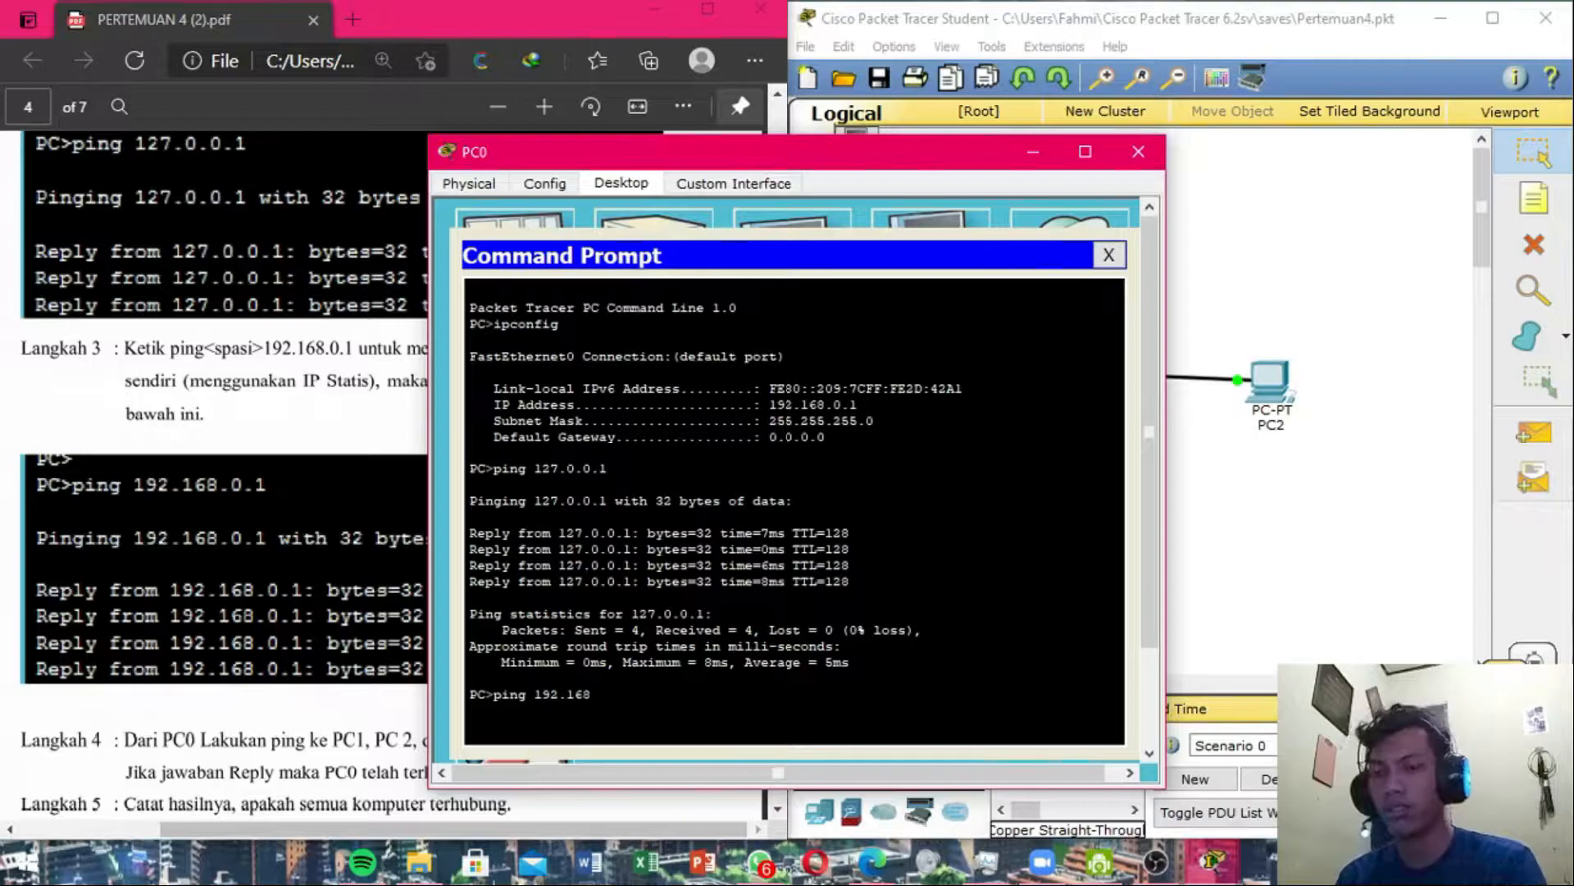
{"action": "type", "text": ".0.1"}
{"action": "key", "text": "Return"}
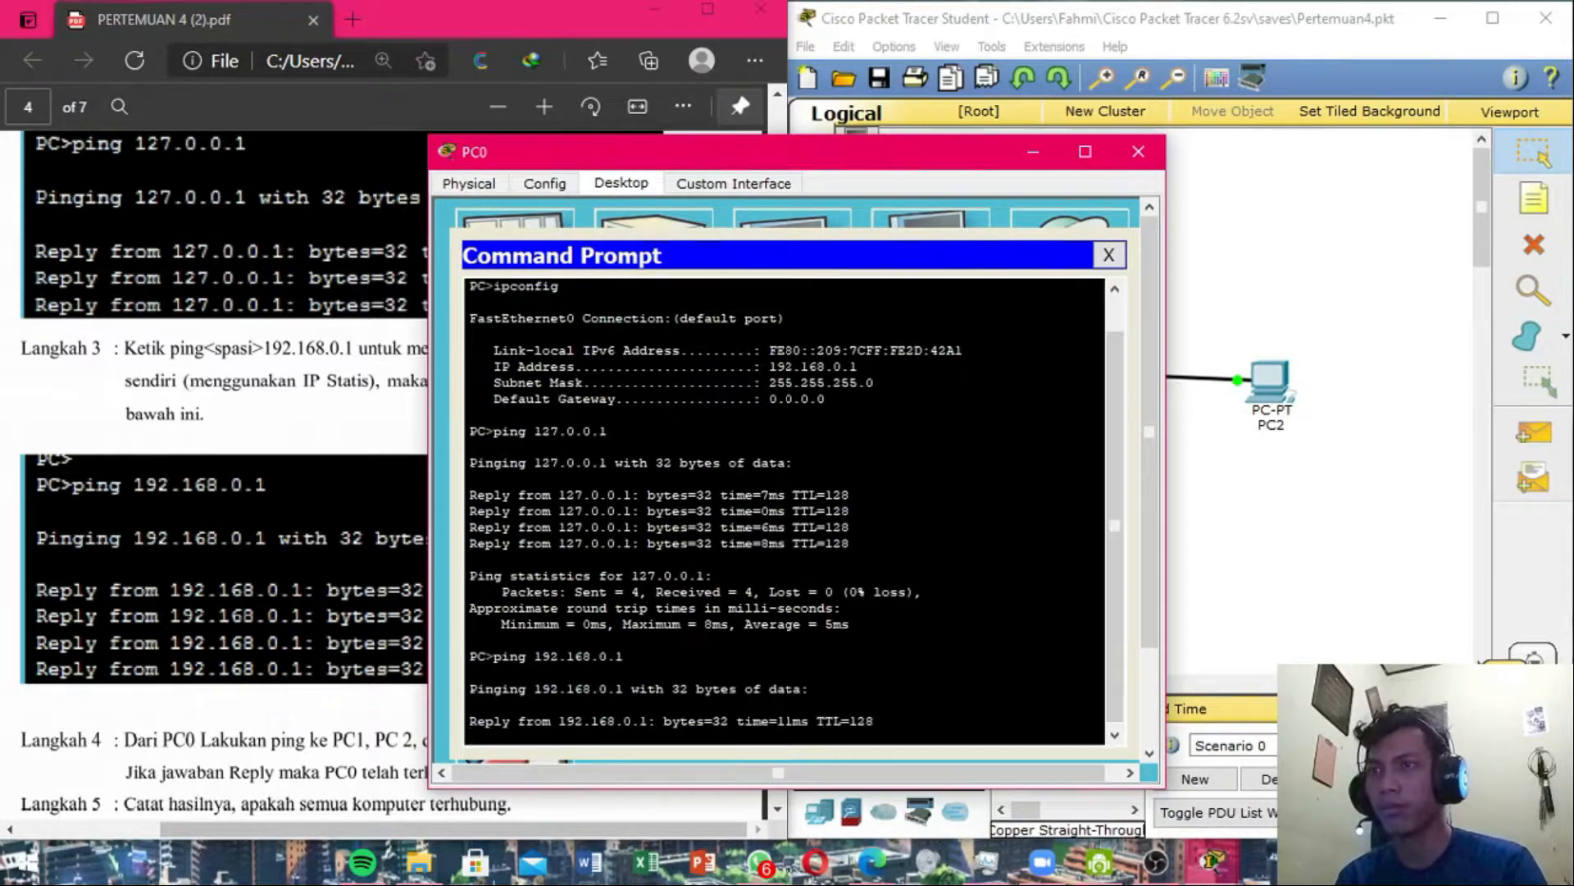
Read the worksheet's steps on pinging PC1, PC2 and PC3 from PC0 and recording the results.
{"action": "left_click", "coordinate": [220, 372]}
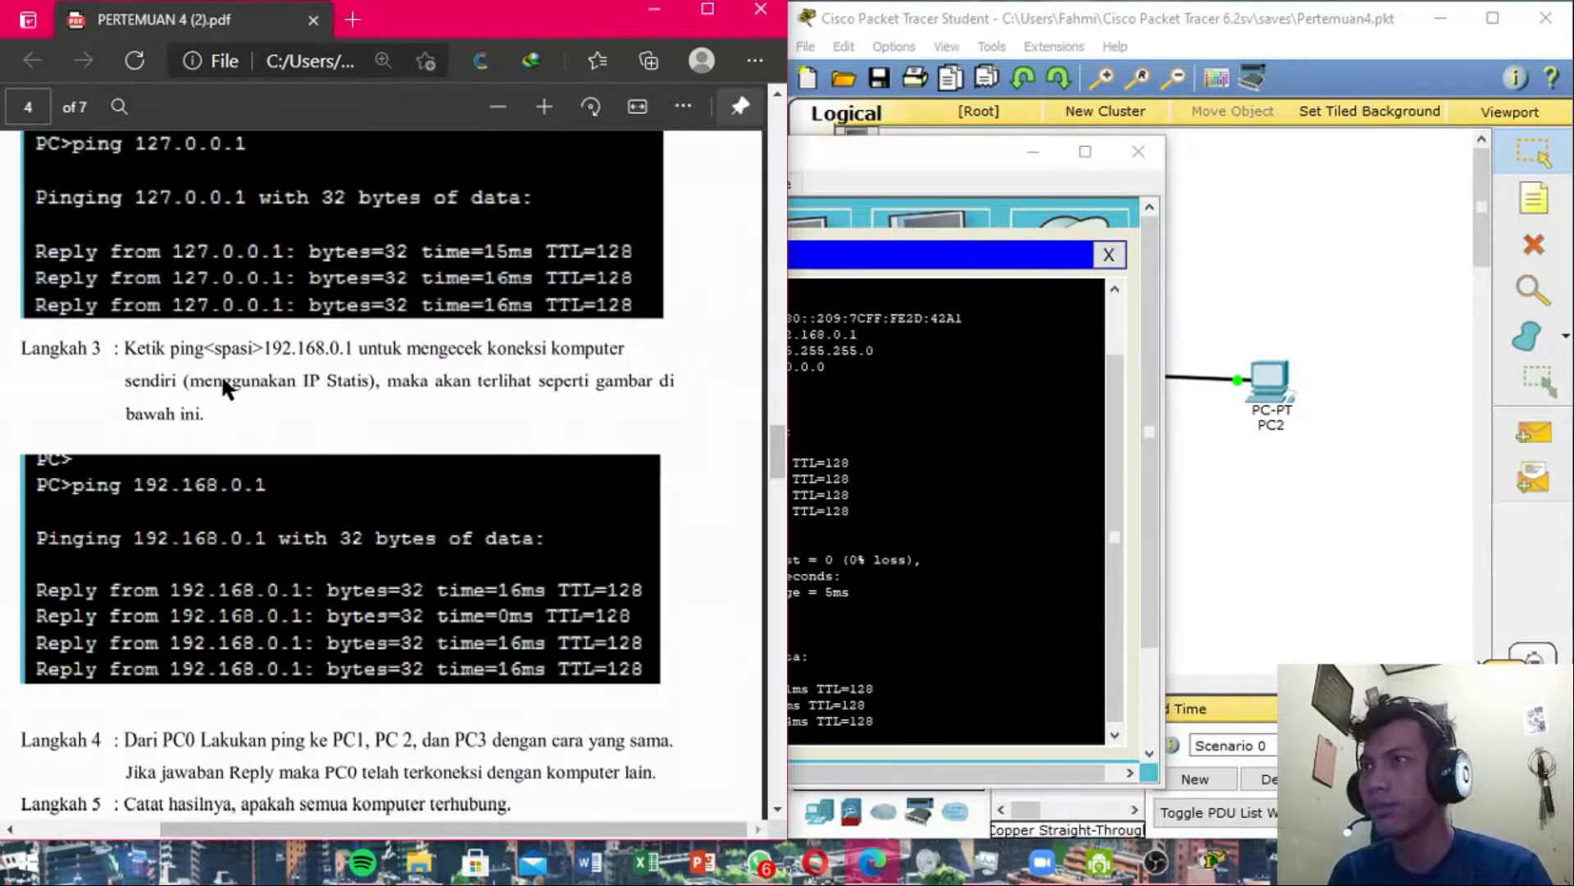
{"action": "scroll", "coordinate": [248, 531], "scroll_direction": "down", "scroll_amount": 2}
{"action": "scroll", "coordinate": [254, 541], "scroll_direction": "down", "scroll_amount": 2}
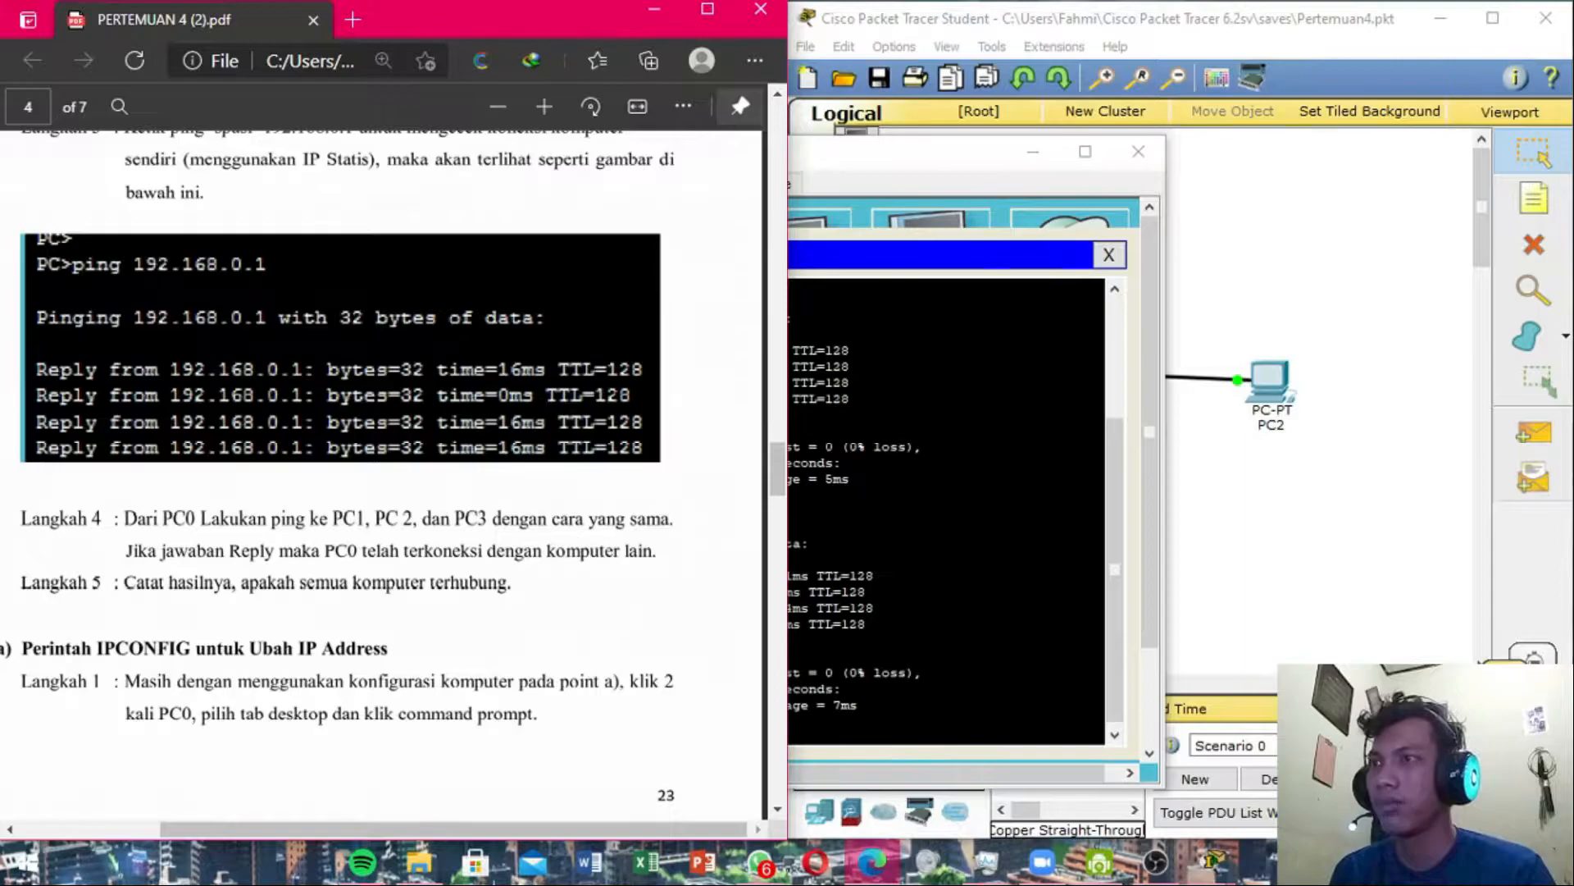
Bring PC0's Command Prompt forward, move its window clear of the network diagram, and ping PC1 at 192.168.0.2.
{"action": "left_click", "coordinate": [867, 226]}
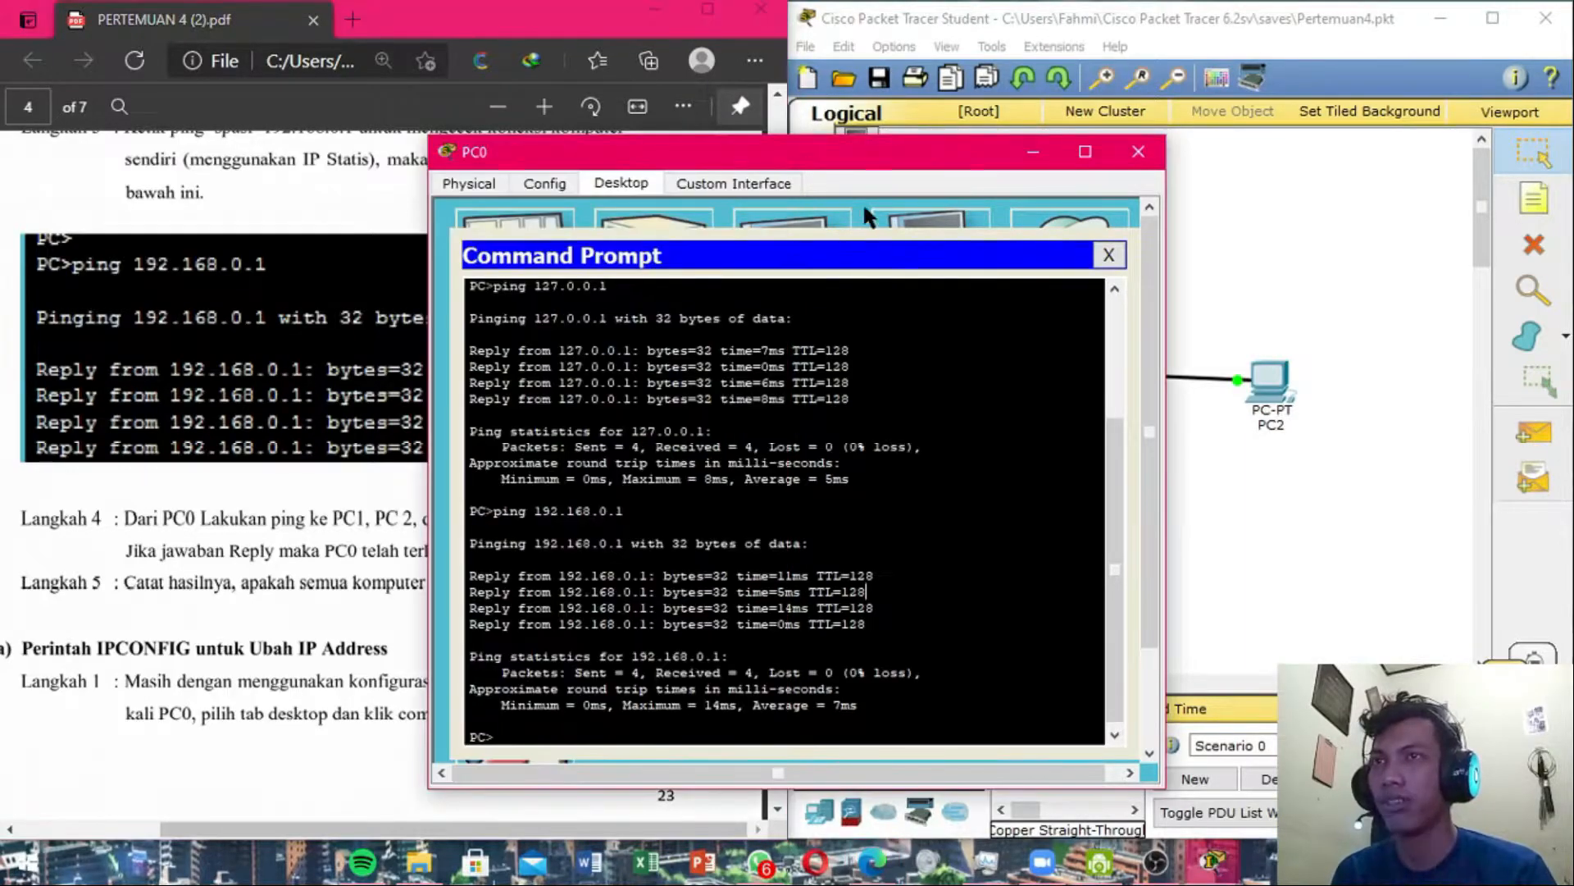
{"action": "left_click_drag", "start_coordinate": [838, 154], "coordinate": [440, 119]}
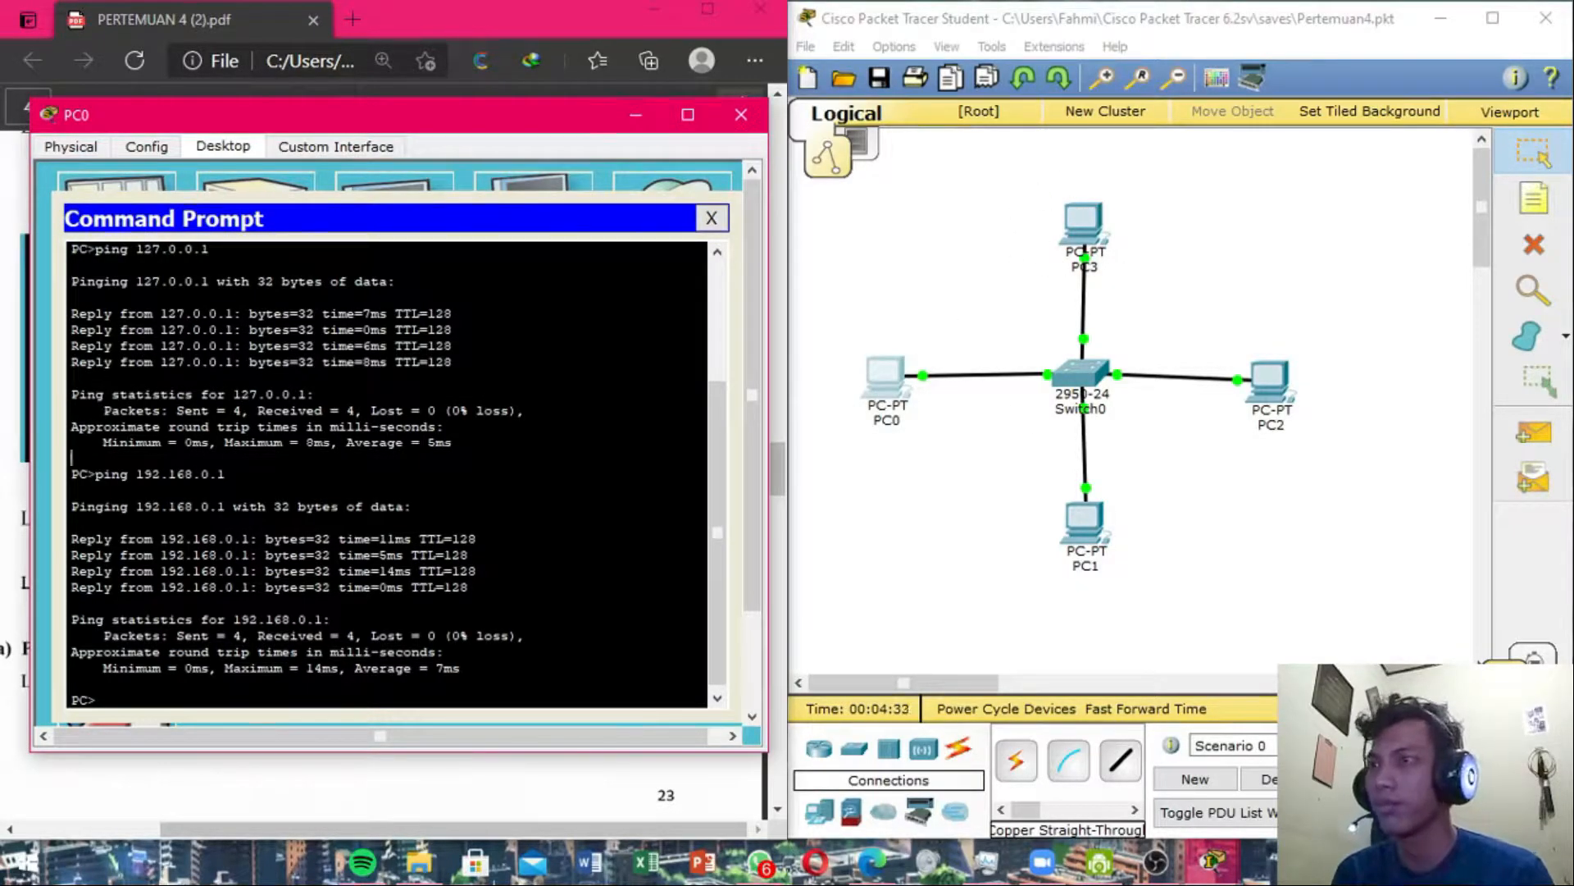
{"action": "key", "text": "Up"}
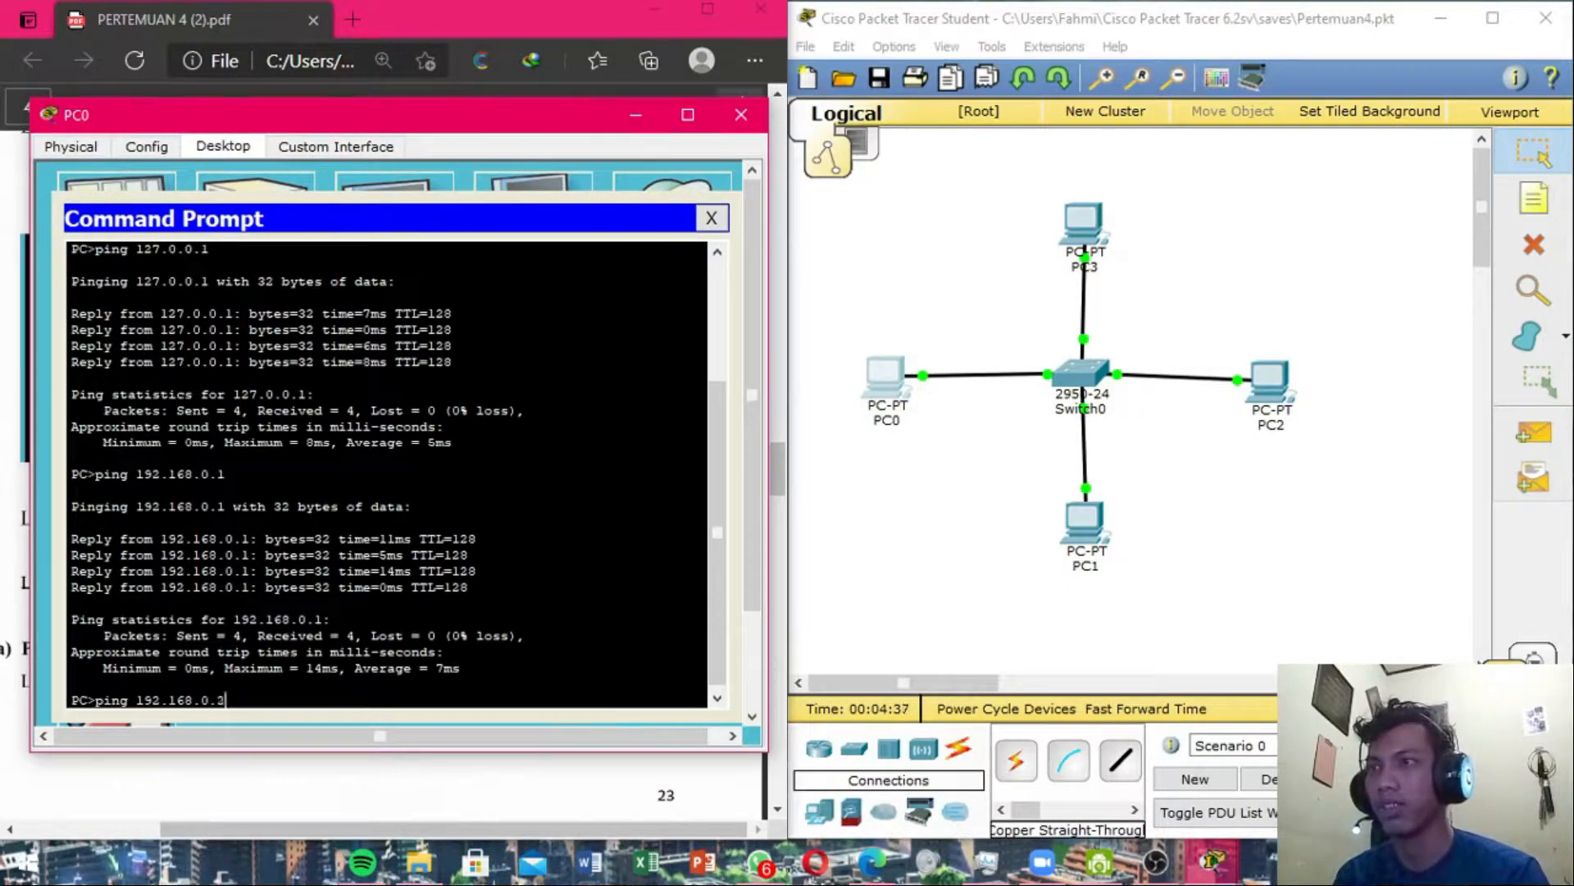
{"action": "key", "text": "Return"}
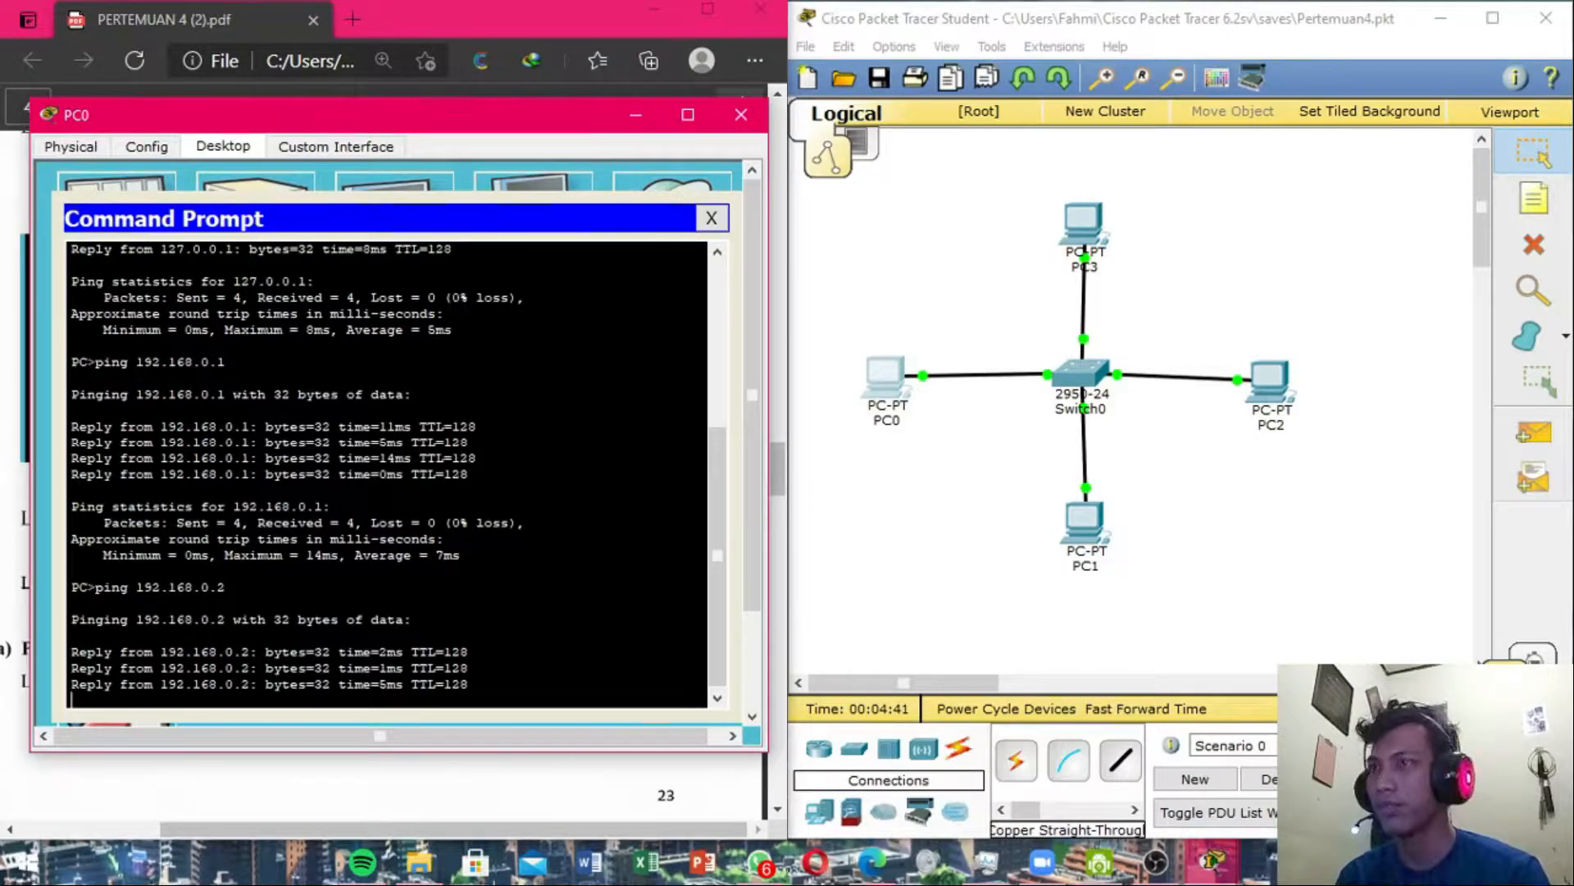
Ping the remaining computers from PC0's Command Prompt at 192.168.0.3 and 192.168.0.4.
{"action": "key", "text": "Up"}
{"action": "key", "text": "Return"}
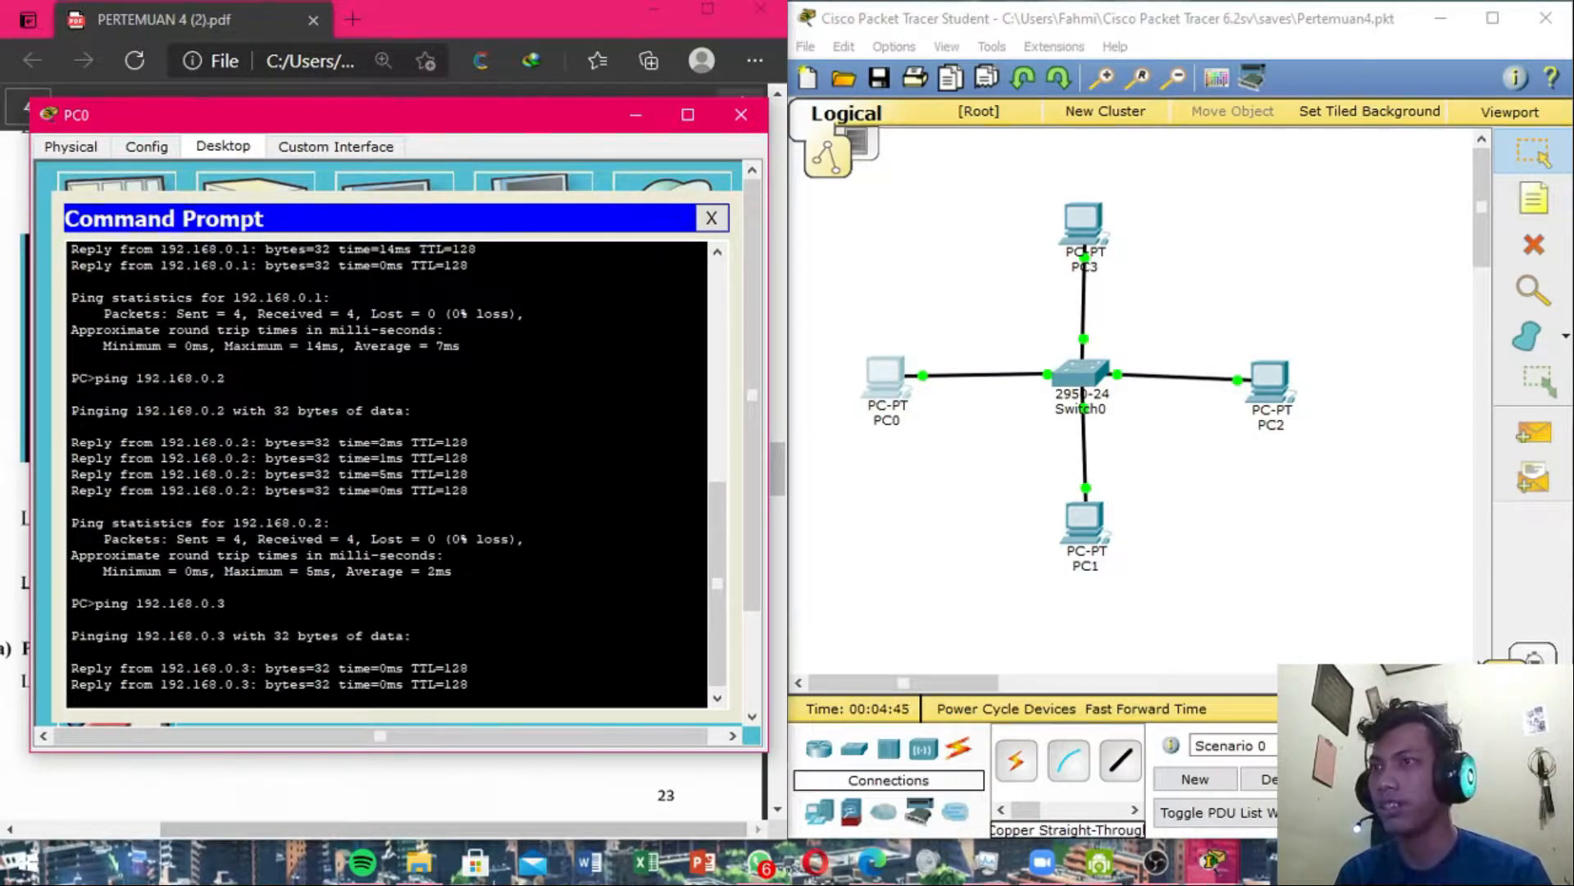
{"action": "key", "text": "Up"}
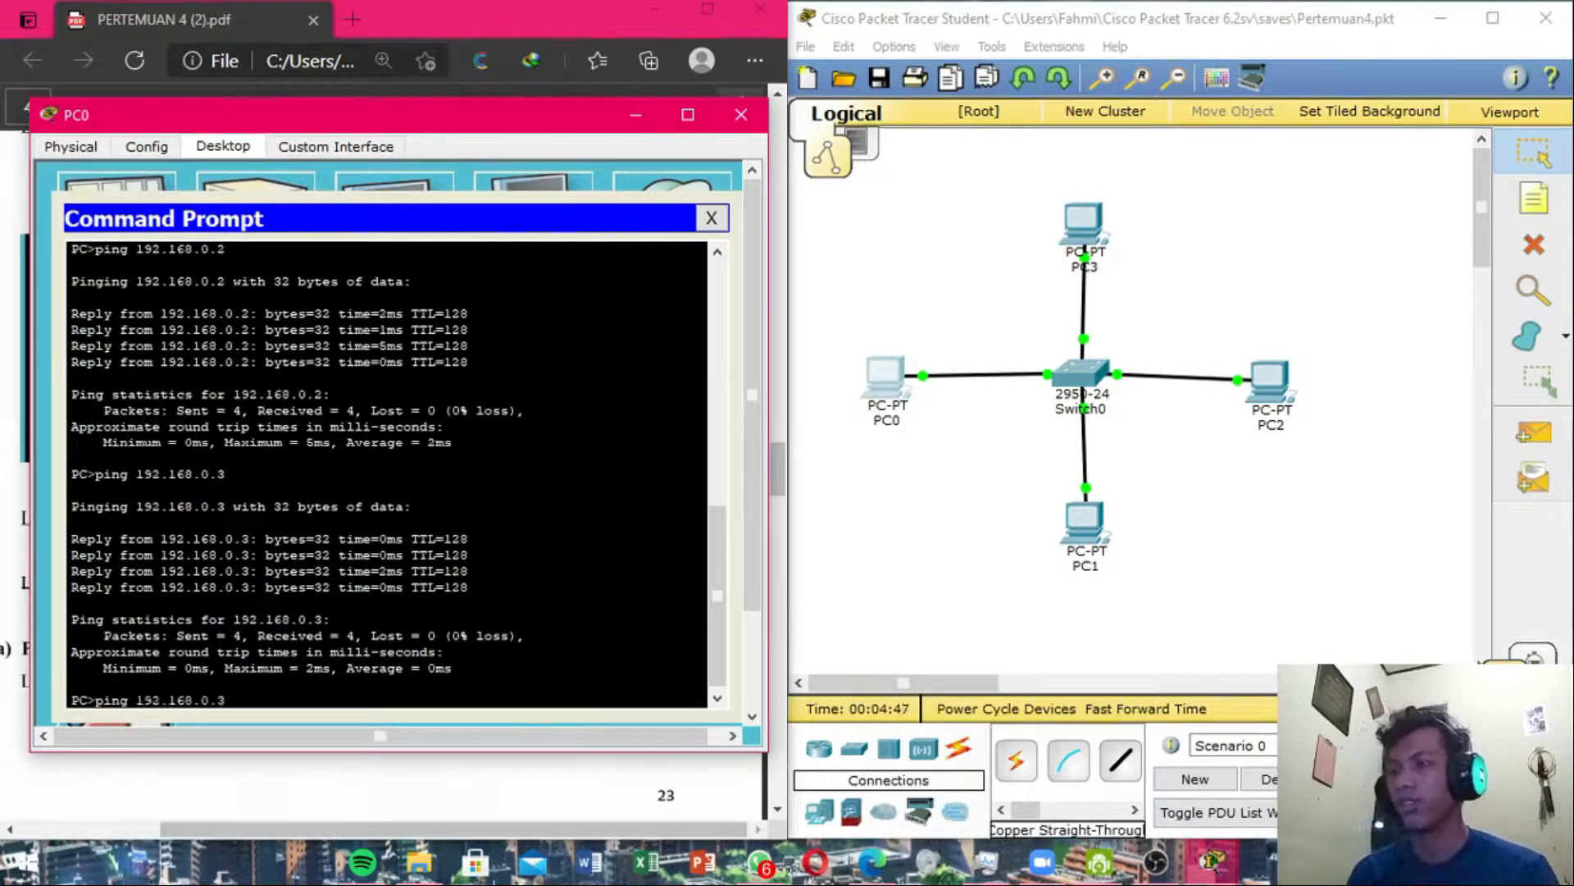
{"action": "key", "text": "BackSpace"}
{"action": "type", "text": "4"}
{"action": "key", "text": "Return"}
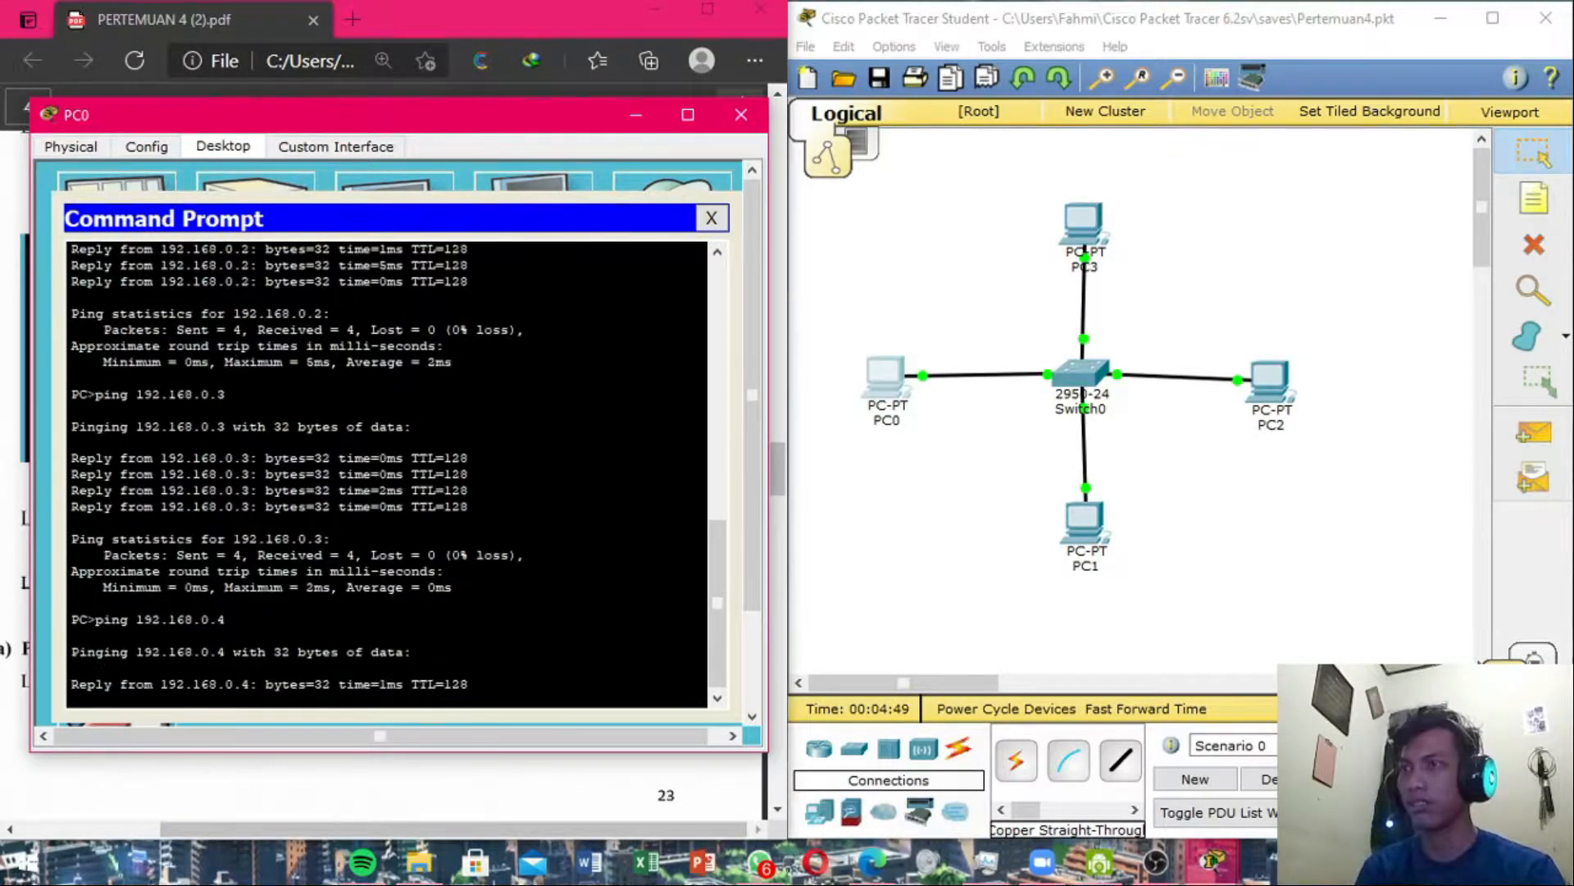
Read the worksheet's section on changing PC0's IP address with the ipconfig command, moving PC0's window clear and closing its Command Prompt.
{"action": "left_click_drag", "start_coordinate": [341, 124], "coordinate": [1132, 218]}
{"action": "left_click", "coordinate": [373, 523]}
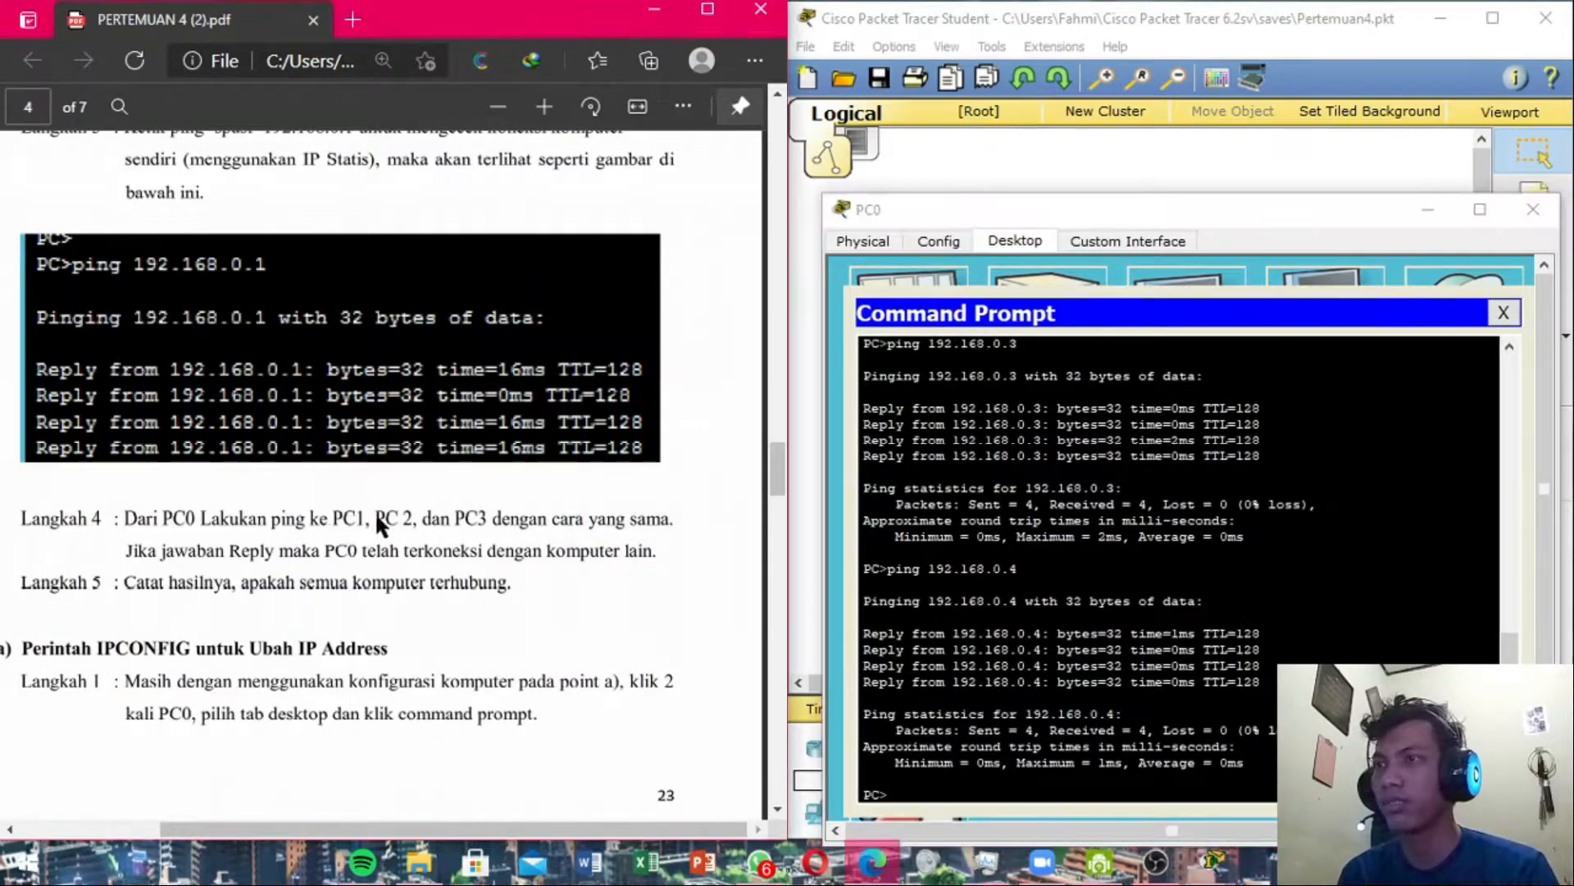
{"action": "scroll", "coordinate": [385, 518], "scroll_direction": "down", "scroll_amount": 3}
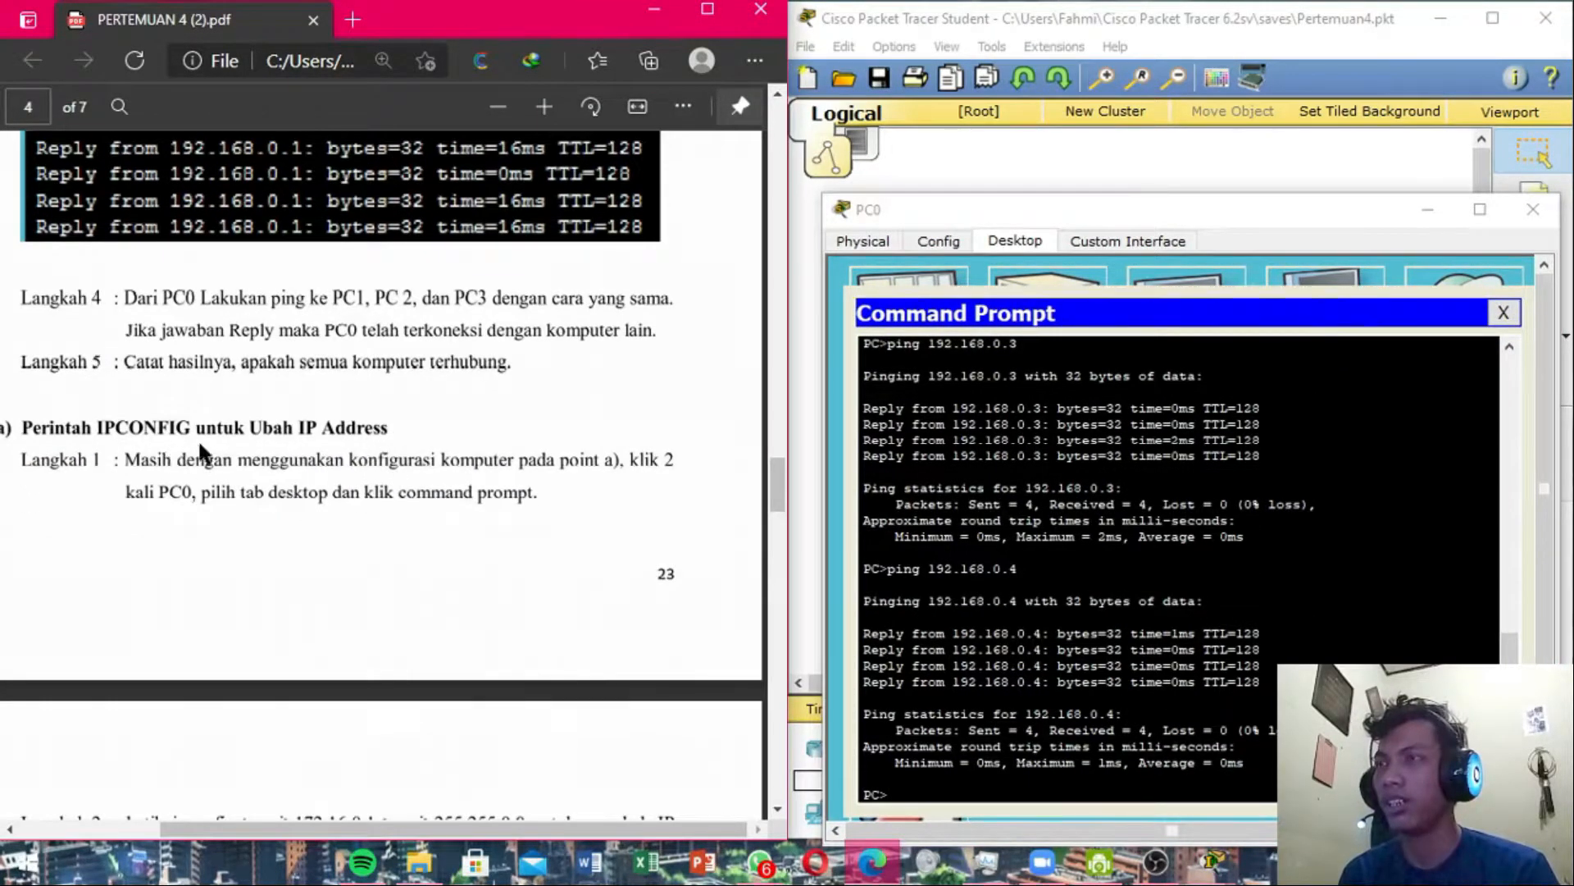
{"action": "scroll", "coordinate": [310, 454], "scroll_direction": "down", "scroll_amount": 3}
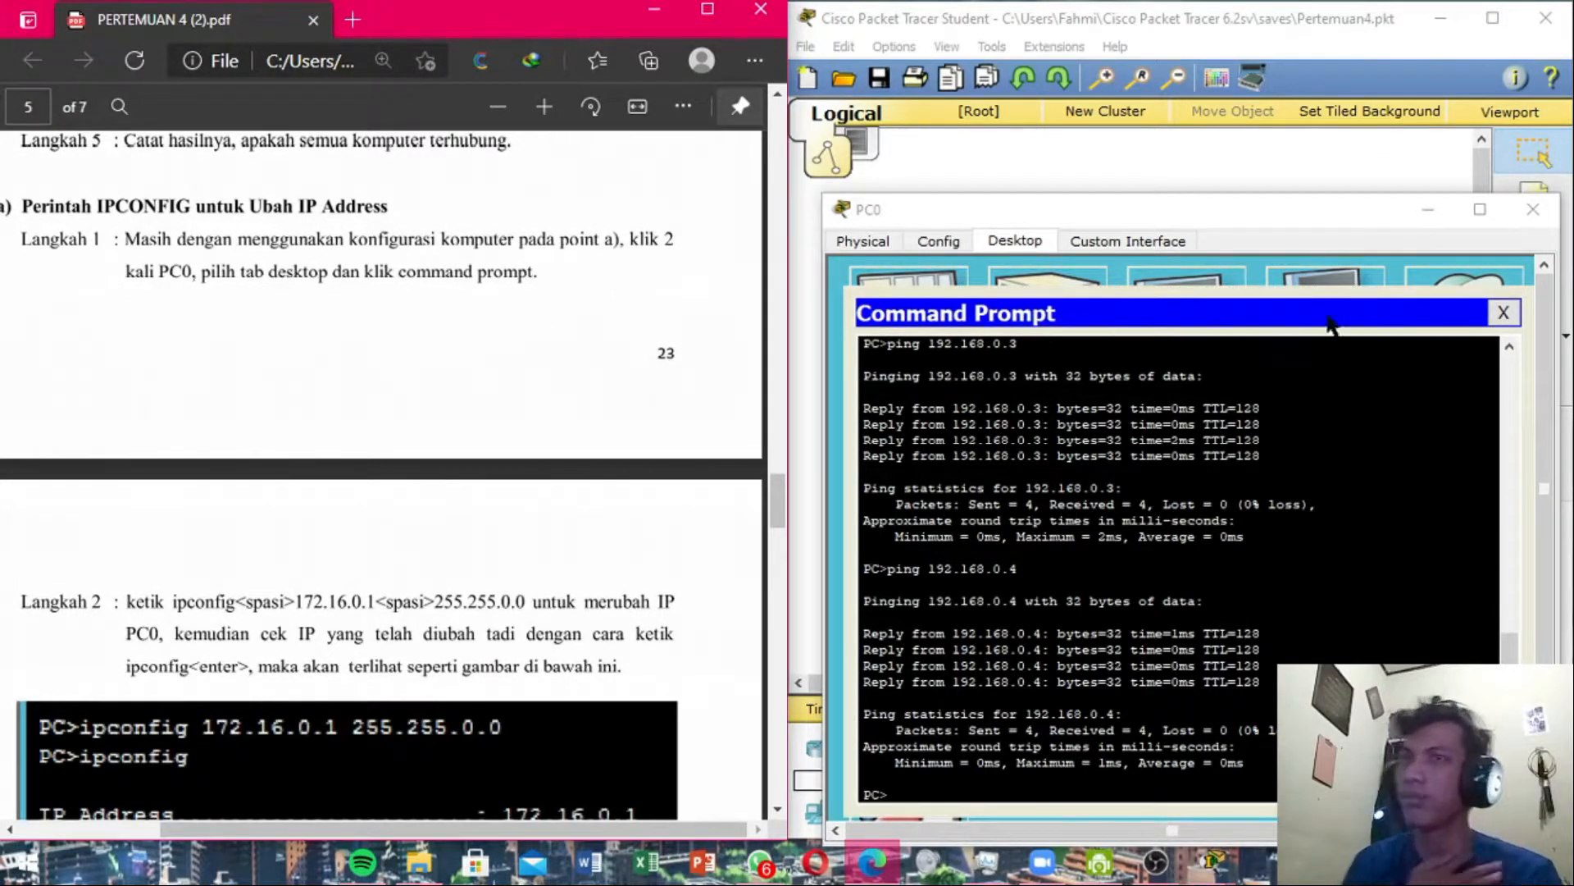
{"action": "left_click", "coordinate": [1503, 312]}
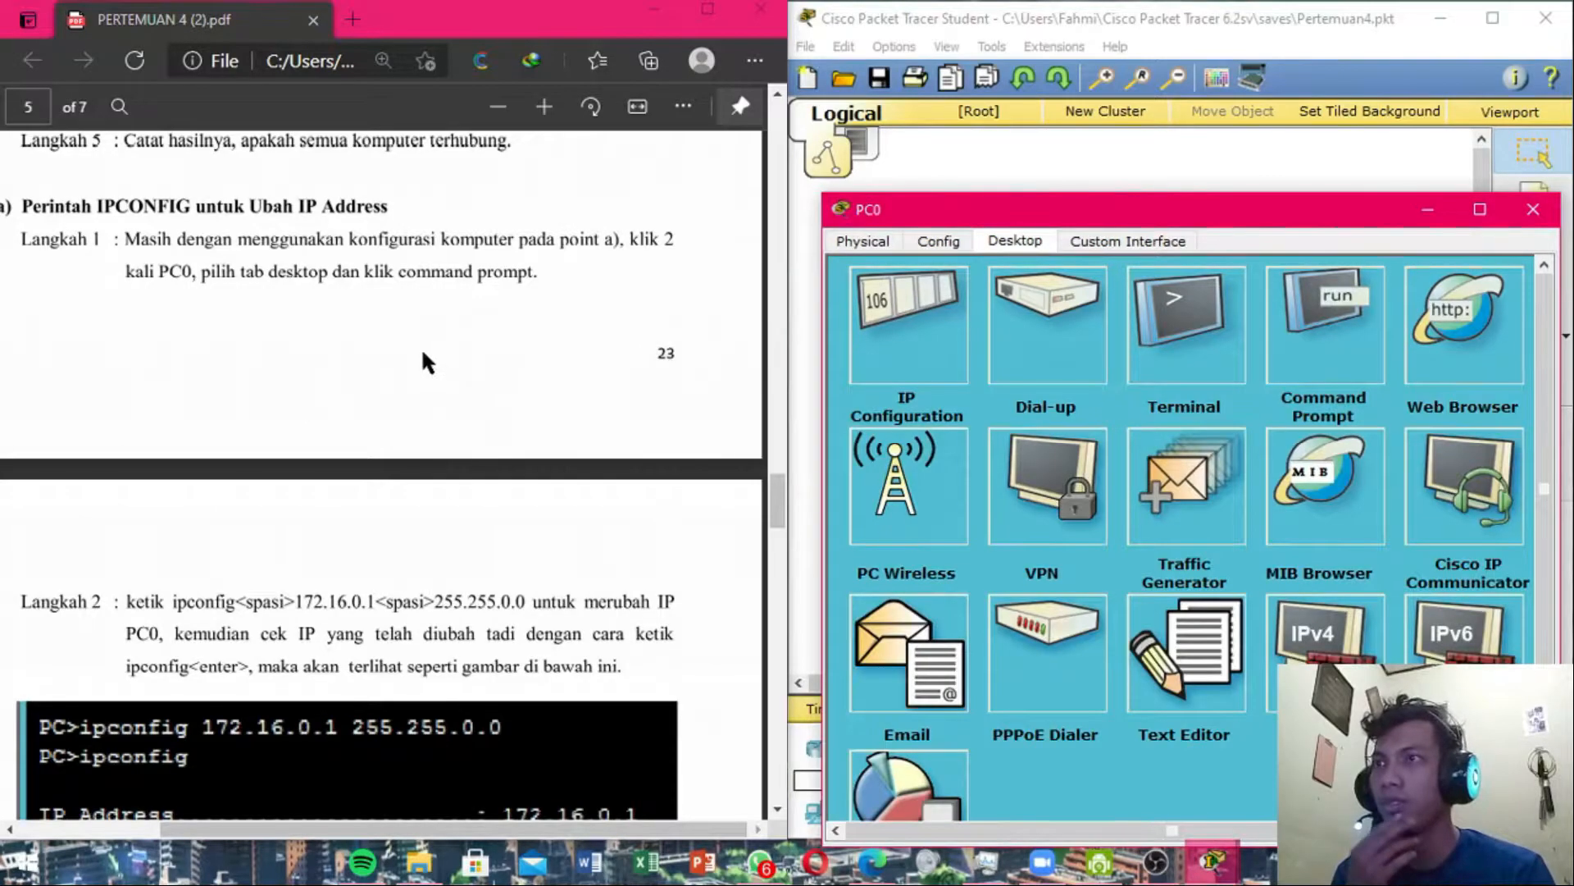
{"action": "scroll", "coordinate": [427, 361], "scroll_direction": "down", "scroll_amount": 7}
{"action": "scroll", "coordinate": [211, 381], "scroll_direction": "up", "scroll_amount": 8}
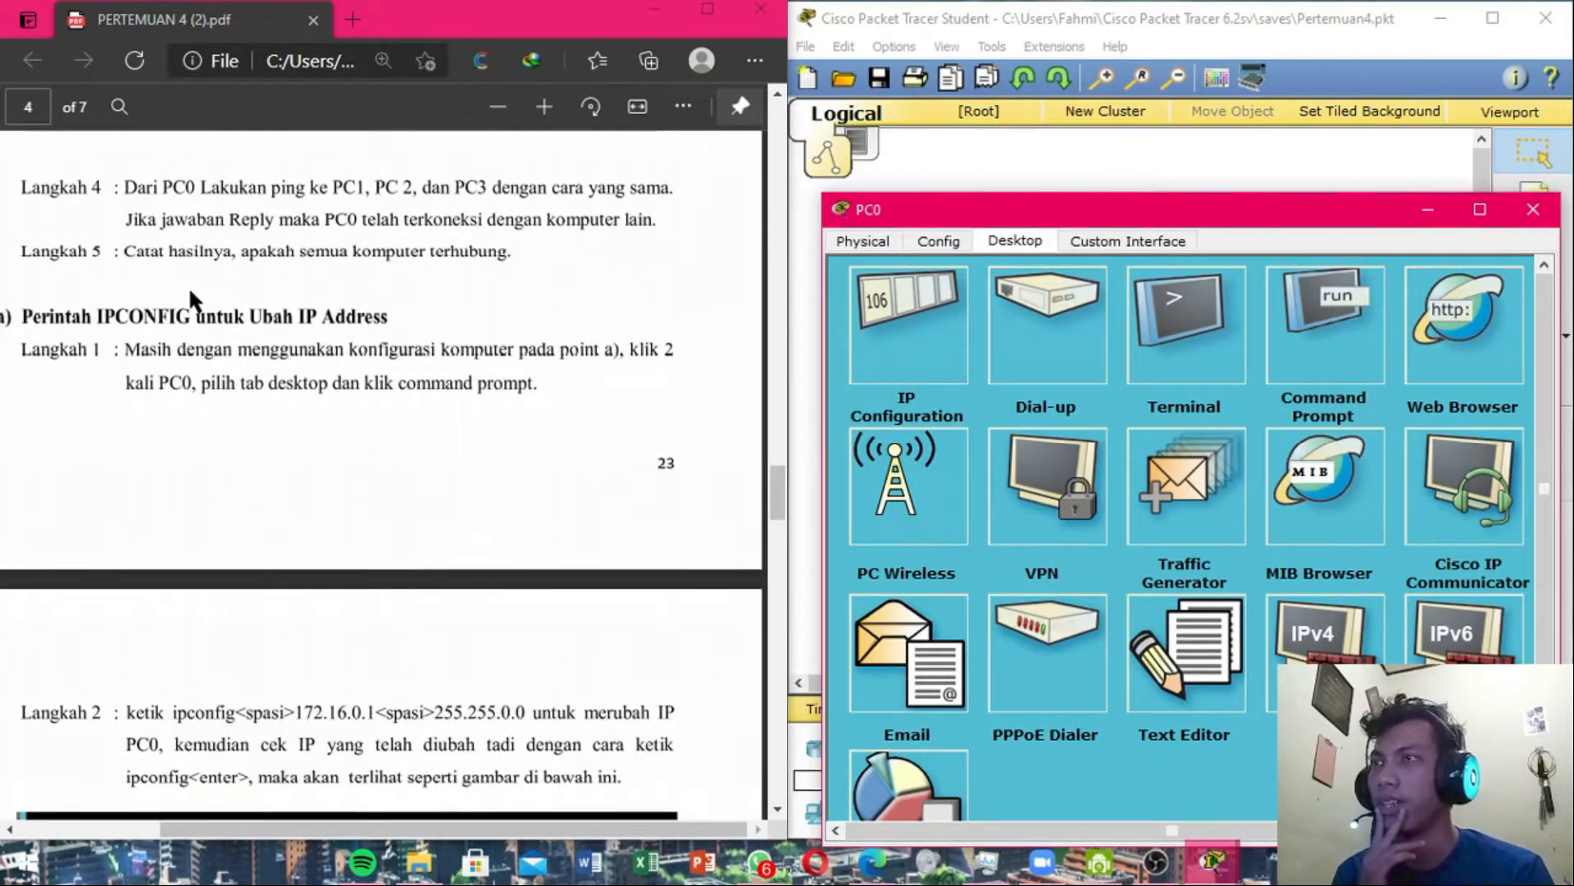
{"action": "scroll", "coordinate": [131, 274], "scroll_direction": "down", "scroll_amount": 4}
{"action": "scroll", "coordinate": [237, 287], "scroll_direction": "up", "scroll_amount": 3}
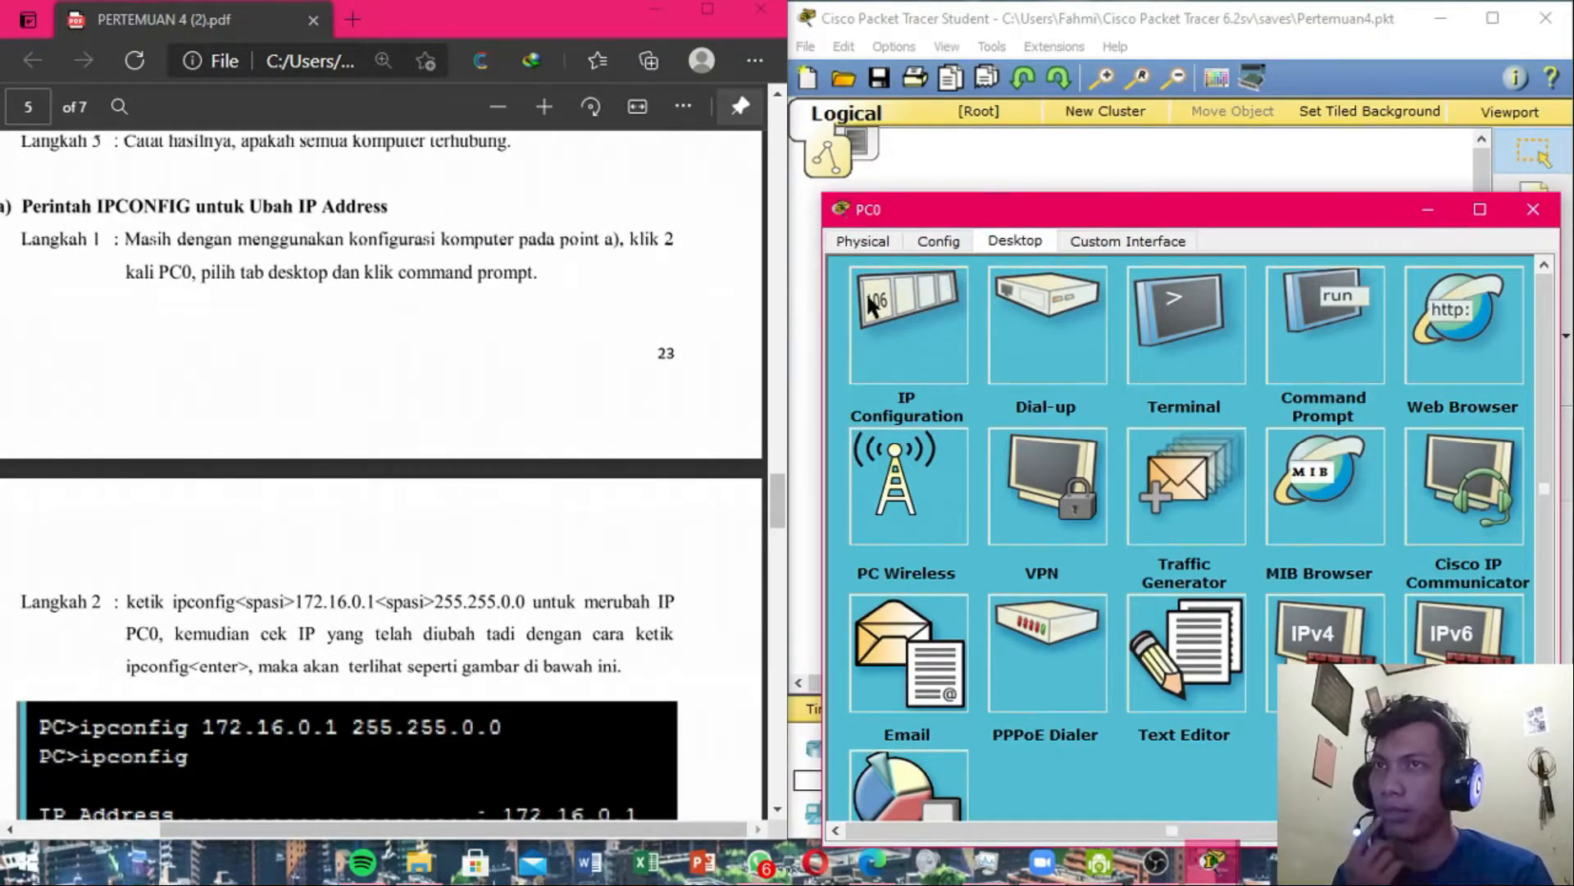
Check PC0's static address settings in IP Configuration, close them and reopen its Command Prompt.
{"action": "left_click", "coordinate": [893, 312]}
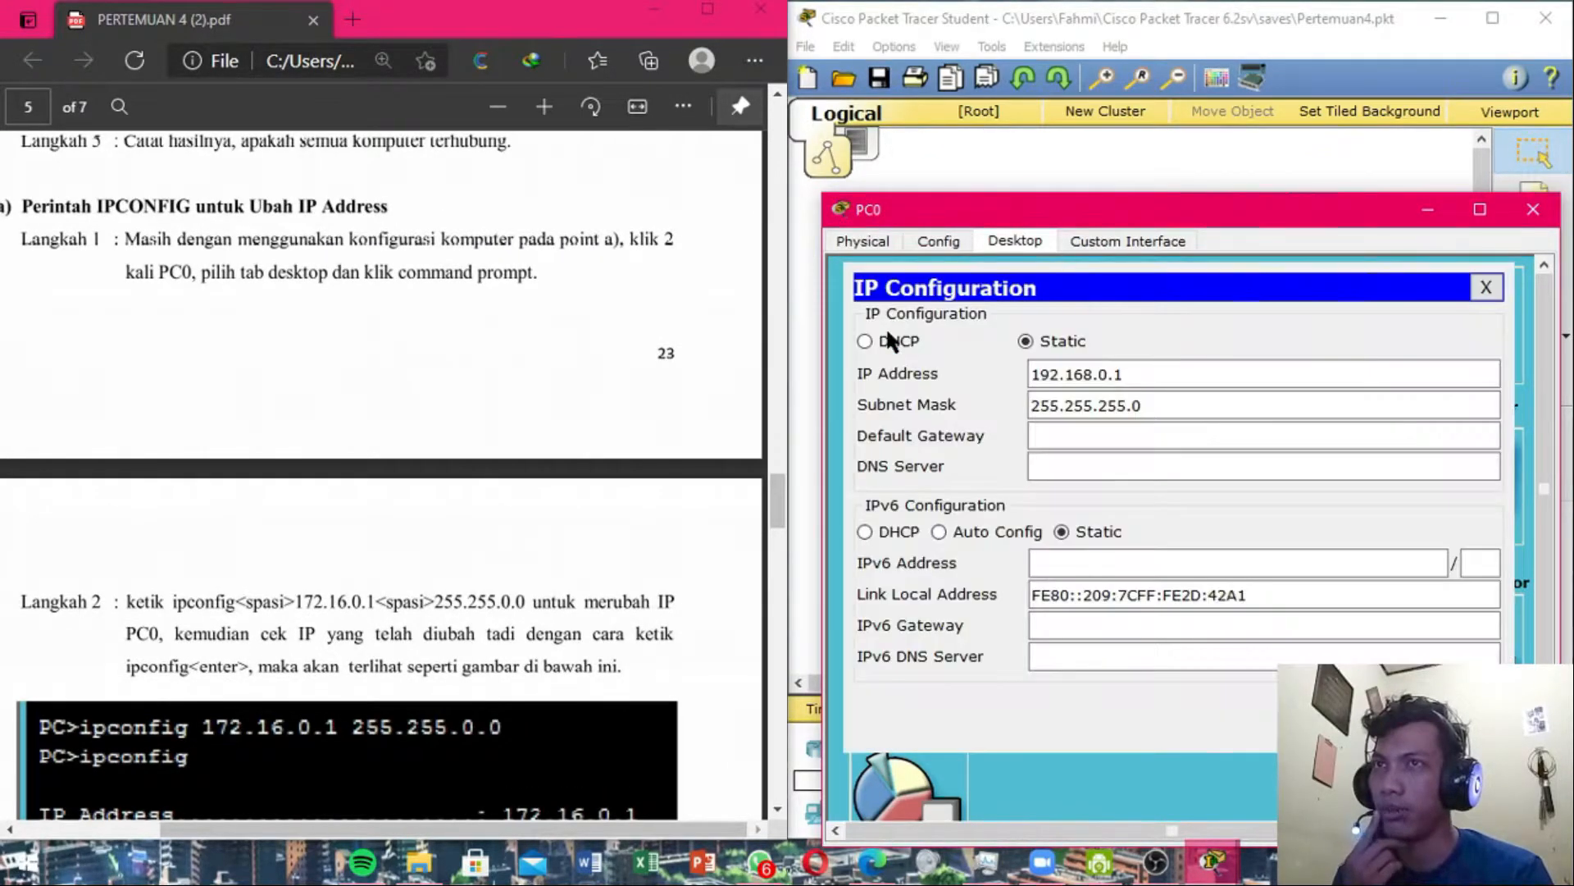
{"action": "left_click", "coordinate": [1484, 292]}
{"action": "left_click", "coordinate": [1360, 318]}
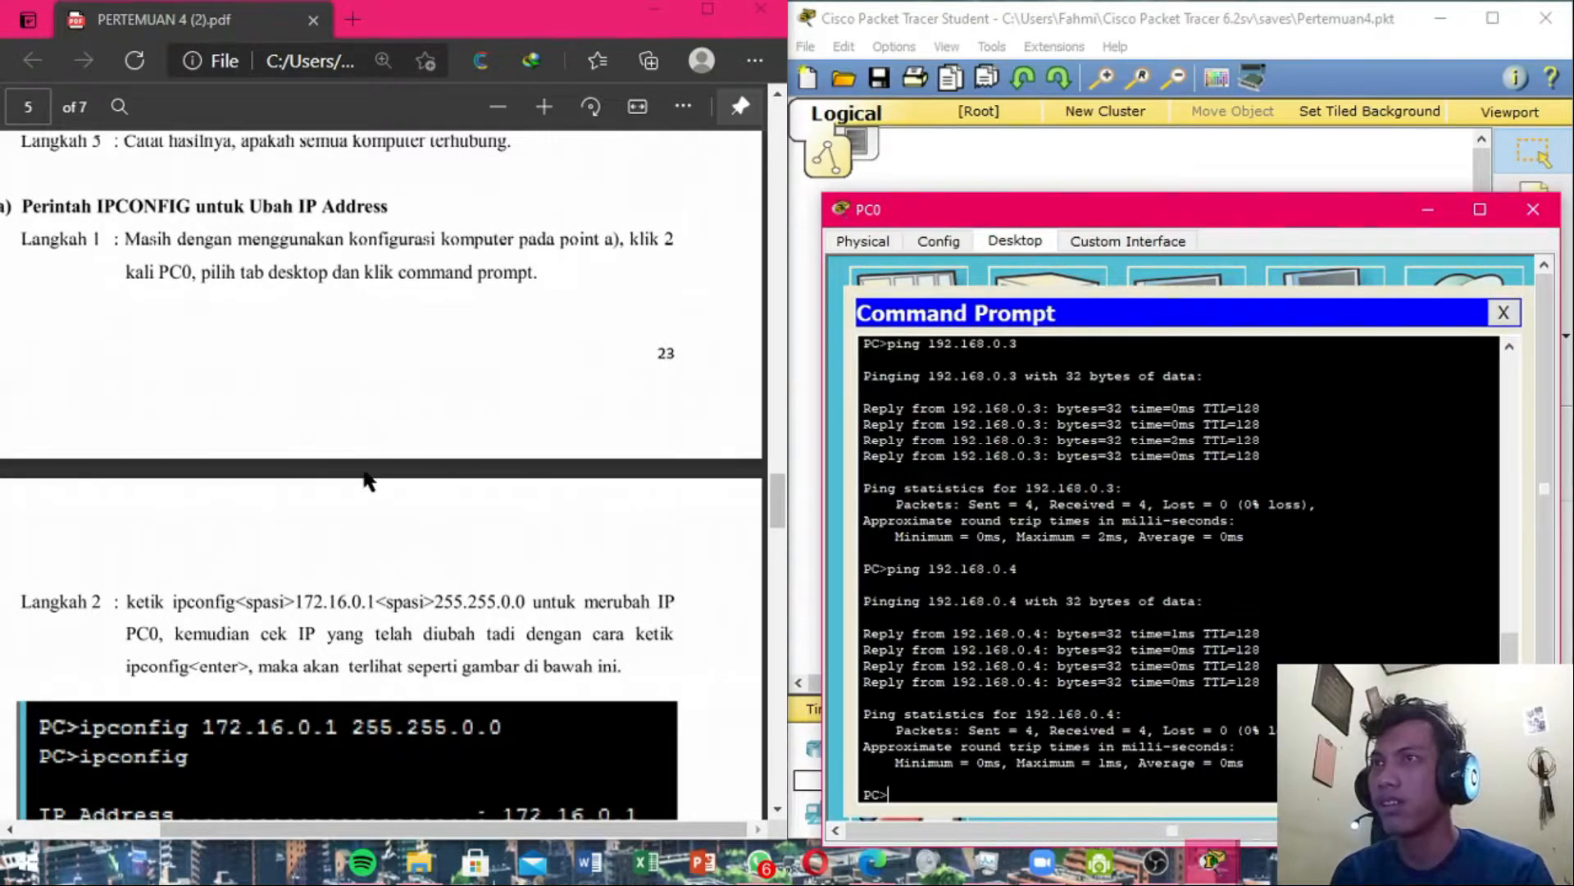
Set PC0's address to 172.16.0.1 with subnet mask 255.255.0.0 using ipconfig in its Command Prompt.
{"action": "scroll", "coordinate": [269, 491], "scroll_direction": "down", "scroll_amount": 1}
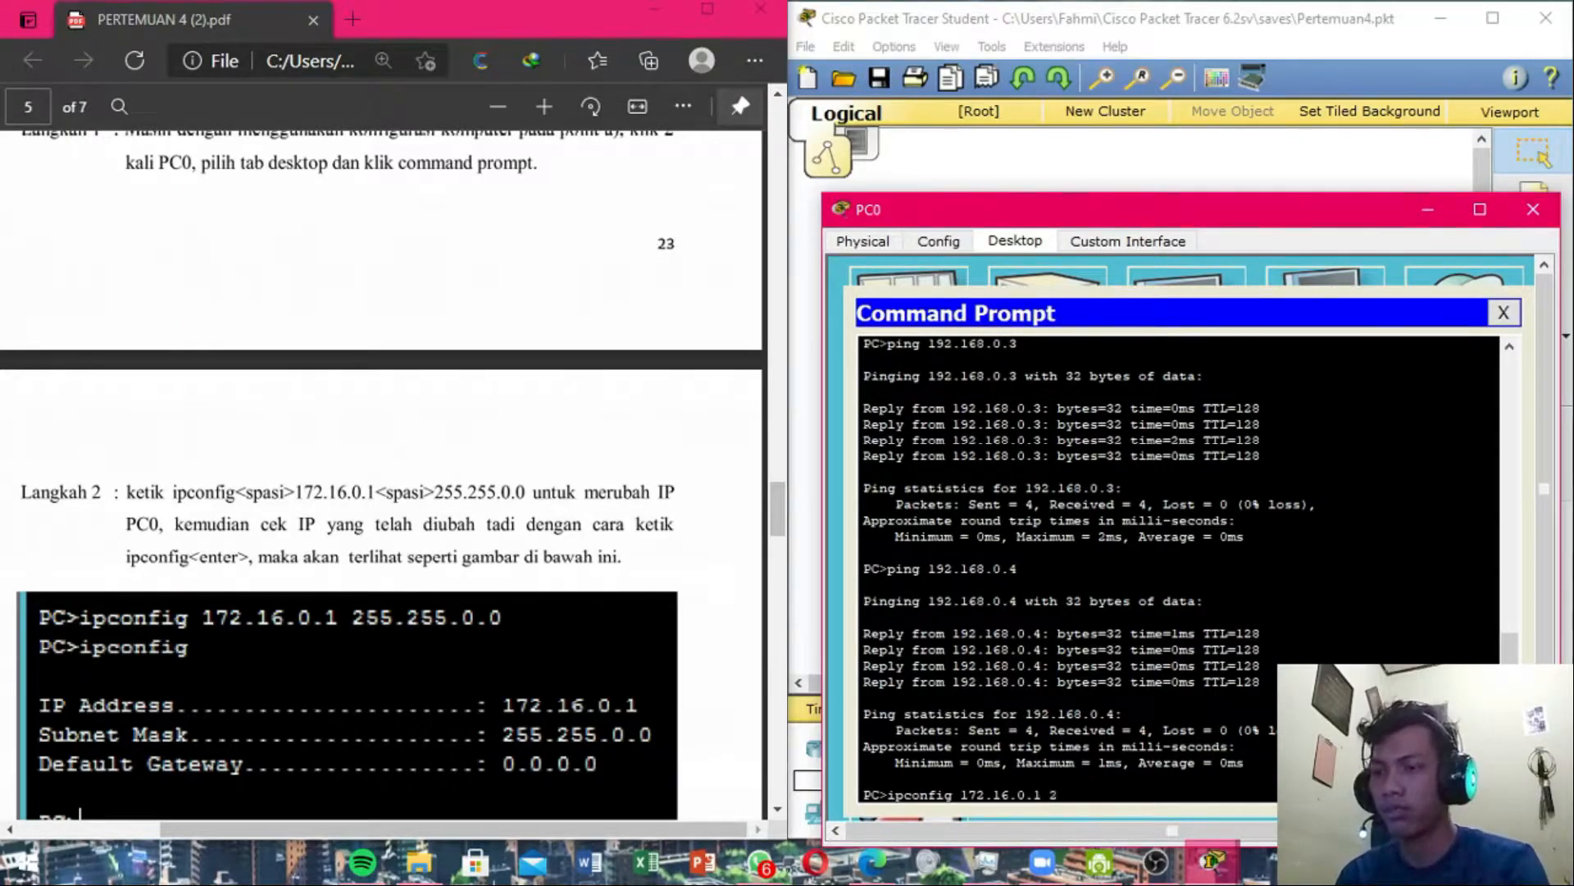
{"action": "type", "text": ".255.255."}
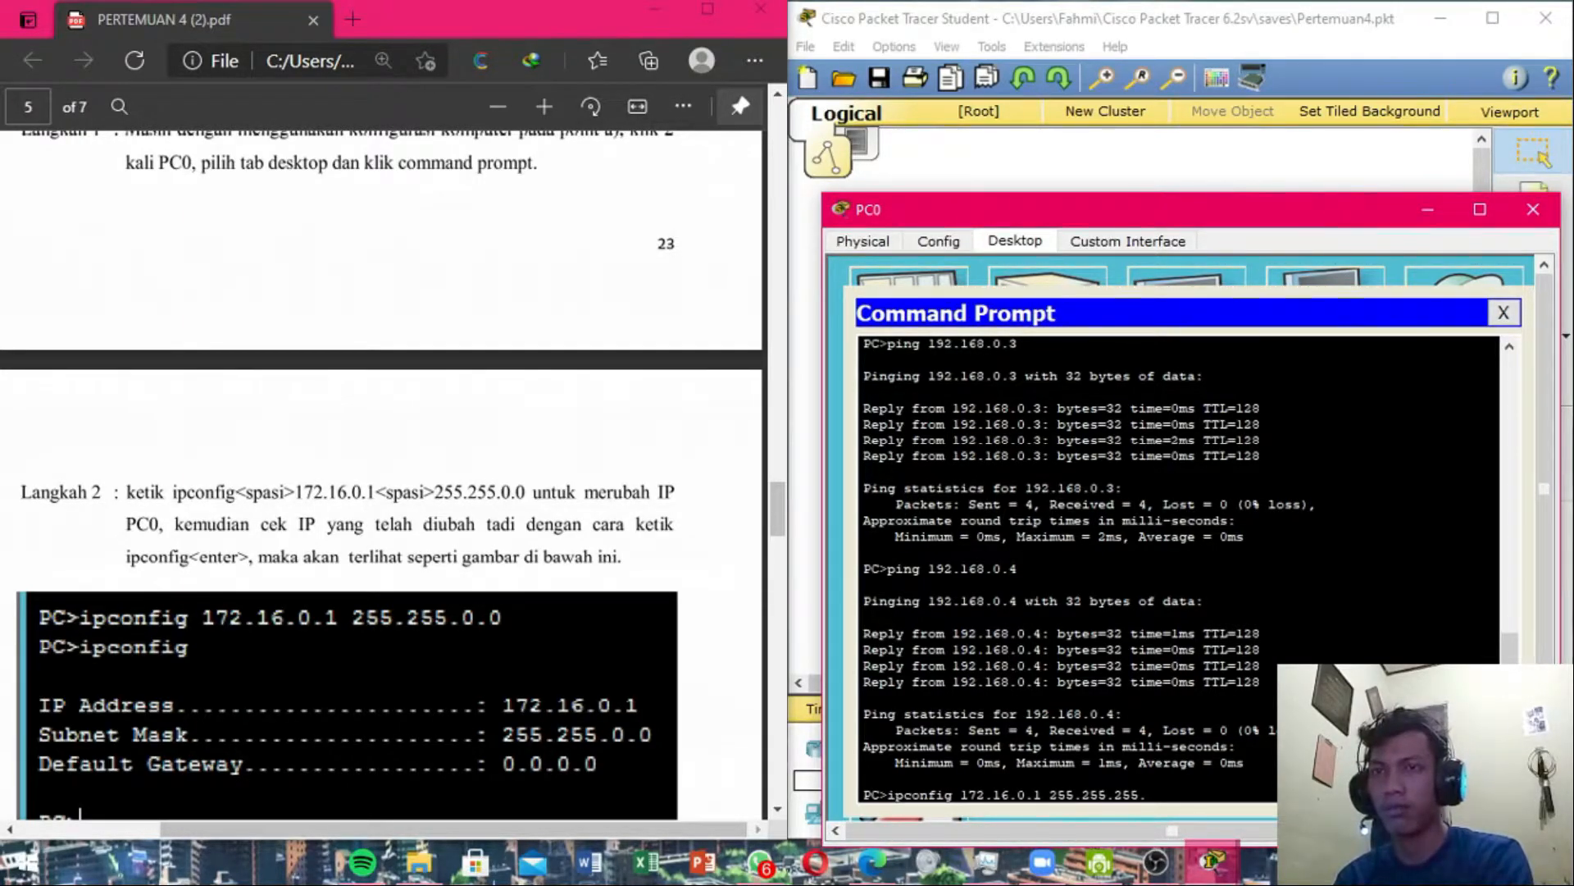
{"action": "key", "text": "BackSpace"}
{"action": "key", "text": "BackSpace"}
{"action": "key", "text": "BackSpace"}
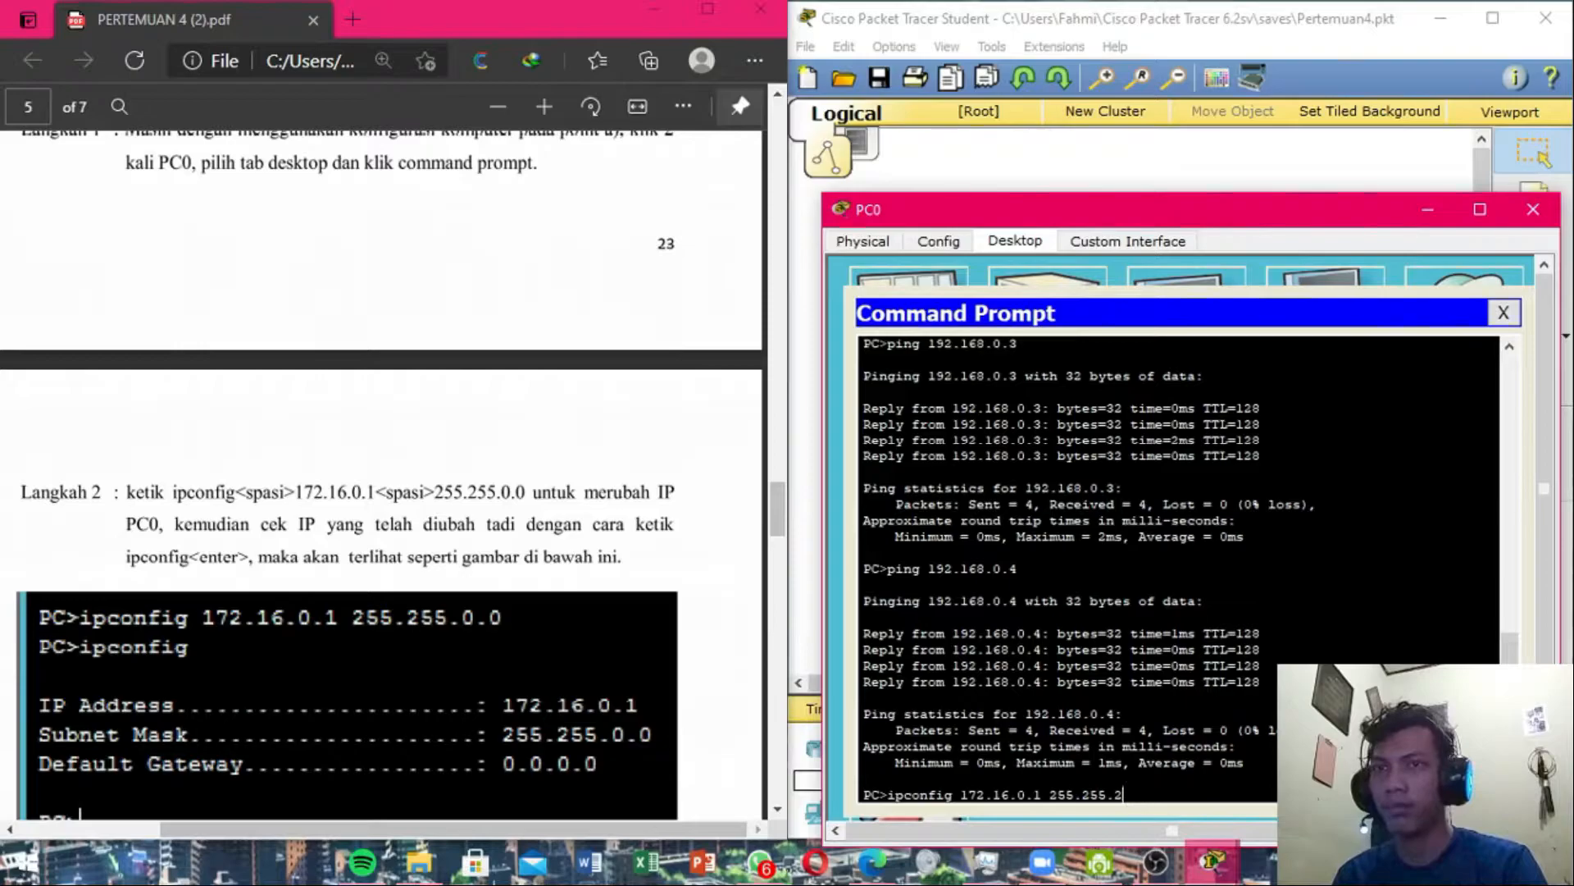
{"action": "type", "text": "0.0"}
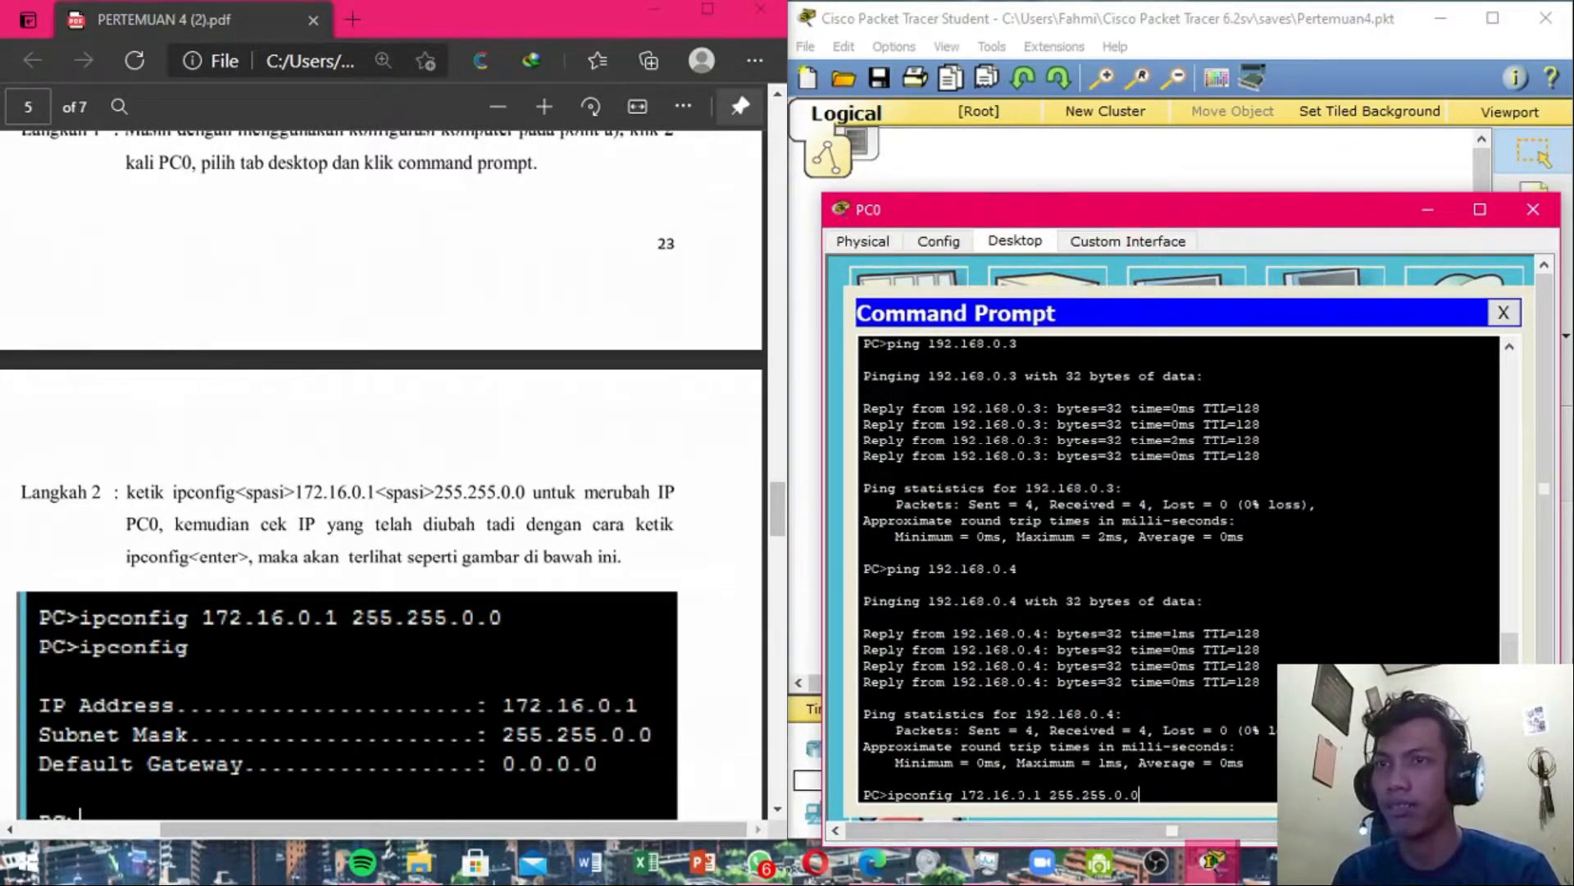
{"action": "left_click_drag", "start_coordinate": [1171, 221], "coordinate": [1136, 82]}
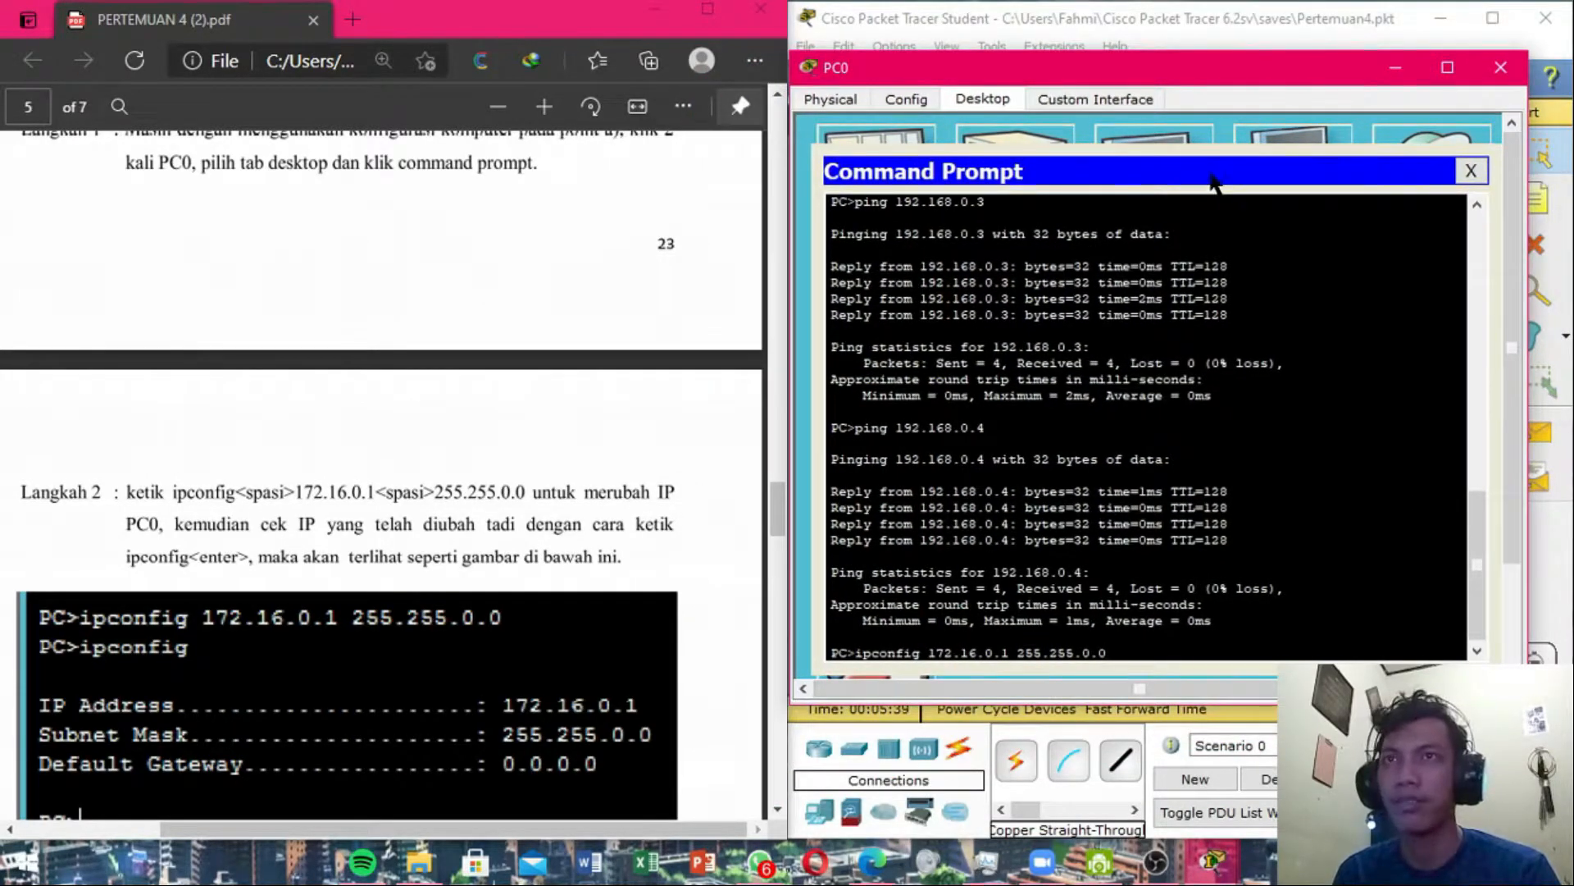
{"action": "left_click_drag", "start_coordinate": [1160, 78], "coordinate": [945, 83]}
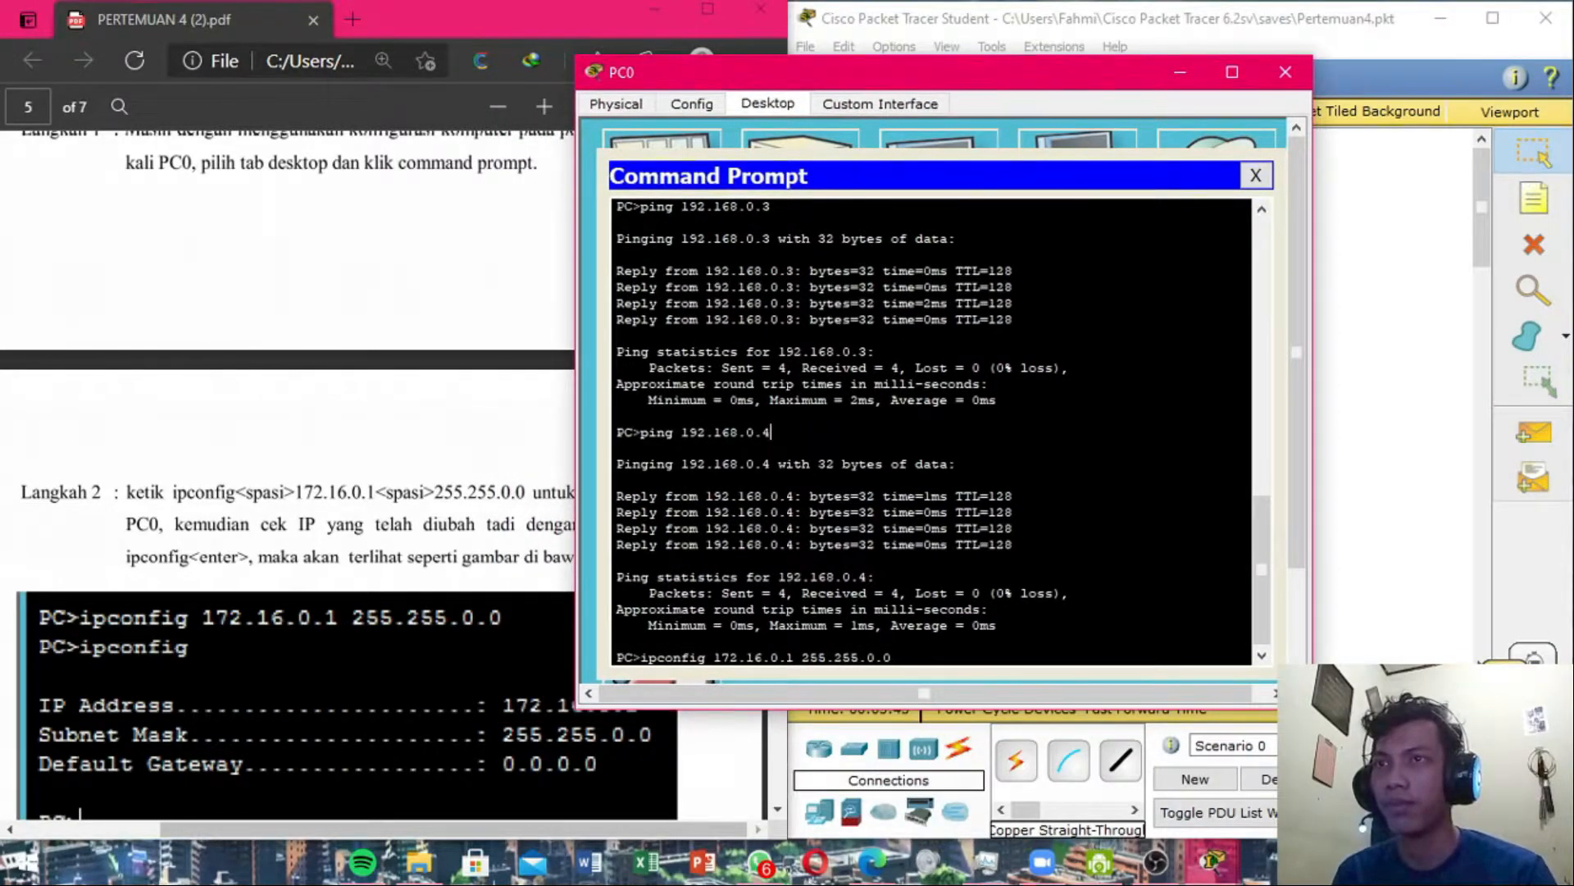
{"action": "key", "text": "Return"}
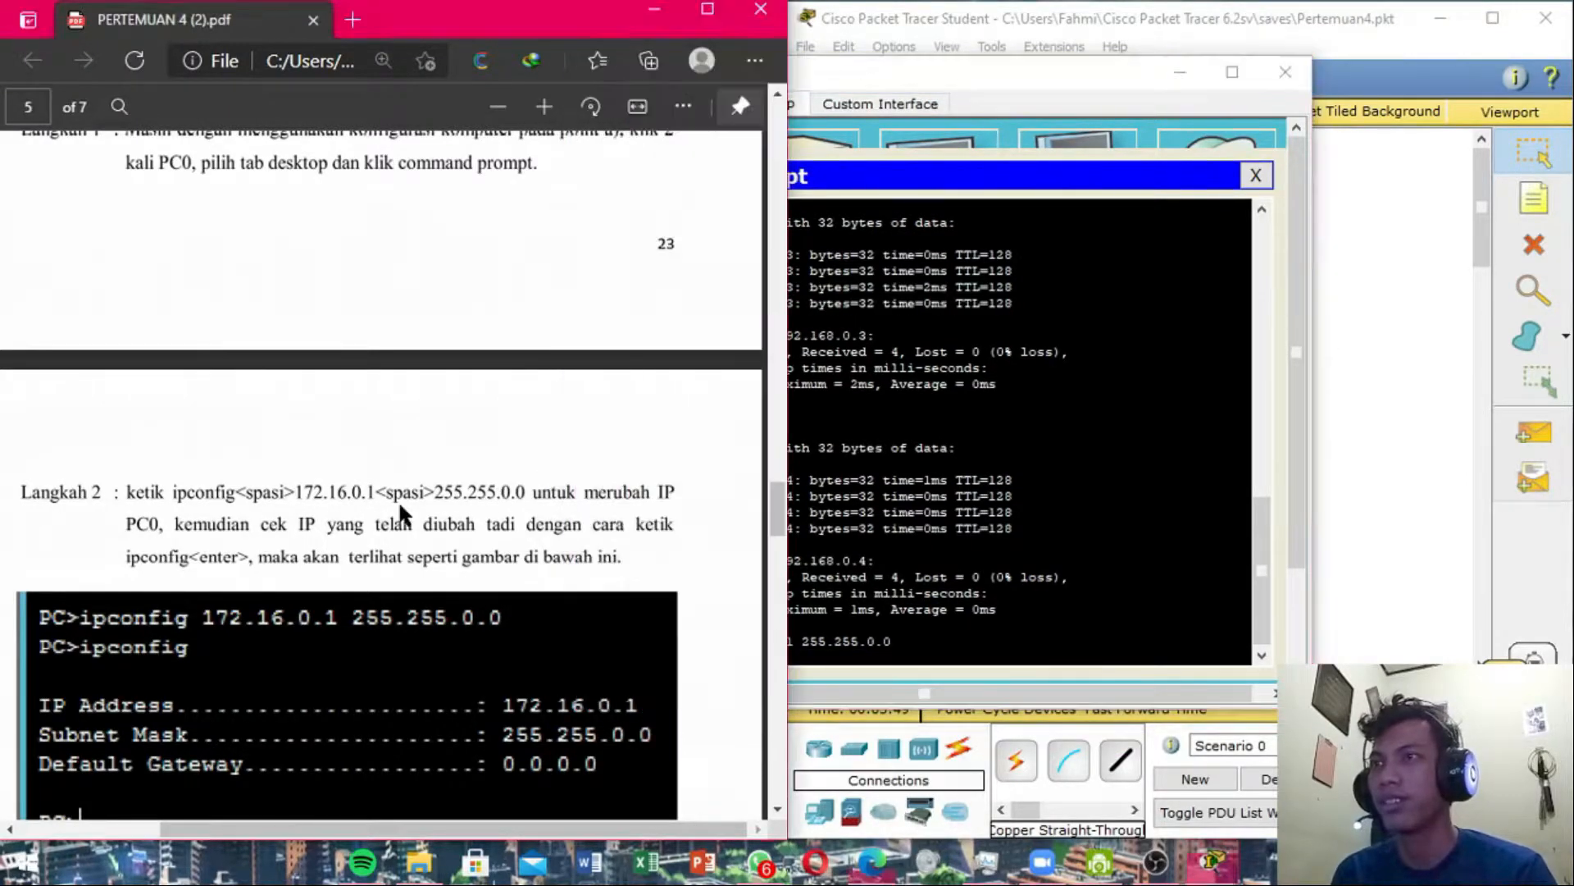
Check the worksheet's instruction for verifying the changed address and run ipconfig without parameters on PC0.
{"action": "left_click", "coordinate": [397, 499]}
{"action": "scroll", "coordinate": [461, 539], "scroll_direction": "down", "scroll_amount": 2}
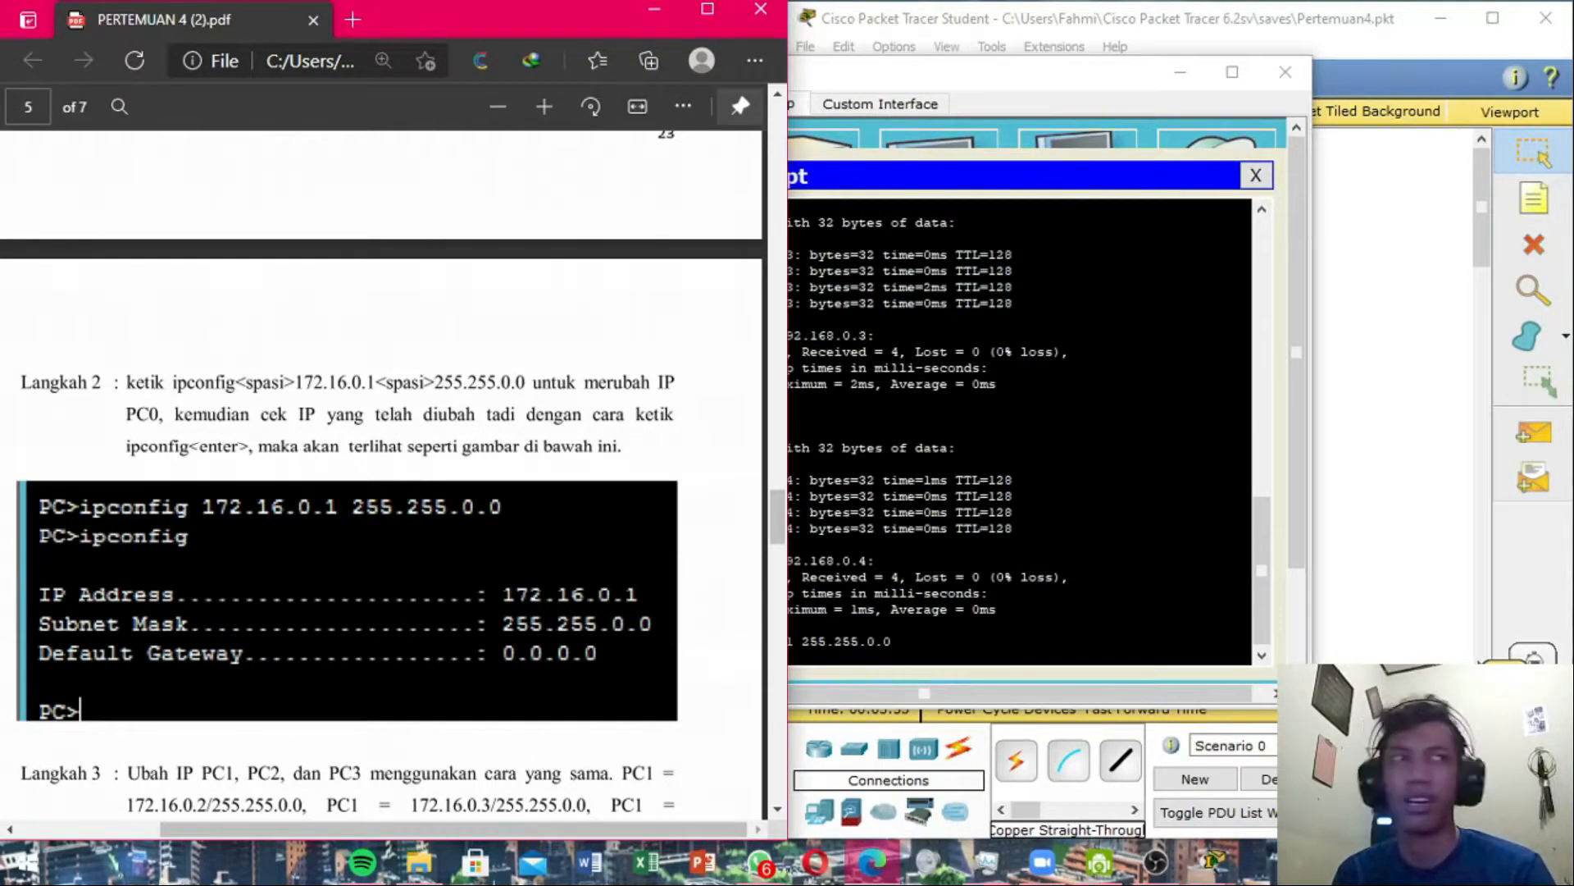
{"action": "left_click", "coordinate": [1009, 492]}
{"action": "key", "text": "Up"}
{"action": "key", "text": "BackSpace"}
{"action": "key", "text": "BackSpace"}
{"action": "key", "text": "BackSpace"}
{"action": "key", "text": "BackSpace"}
{"action": "key", "text": "BackSpace"}
{"action": "key", "text": "BackSpace"}
{"action": "key", "text": "BackSpace"}
{"action": "key", "text": "BackSpace"}
{"action": "key", "text": "BackSpace"}
{"action": "key", "text": "BackSpace"}
{"action": "key", "text": "BackSpace"}
{"action": "key", "text": "BackSpace"}
{"action": "key", "text": "BackSpace"}
{"action": "key", "text": "BackSpace"}
{"action": "key", "text": "BackSpace"}
{"action": "key", "text": "BackSpace"}
{"action": "key", "text": "BackSpace"}
{"action": "key", "text": "BackSpace"}
{"action": "key", "text": "BackSpace"}
{"action": "key", "text": "BackSpace"}
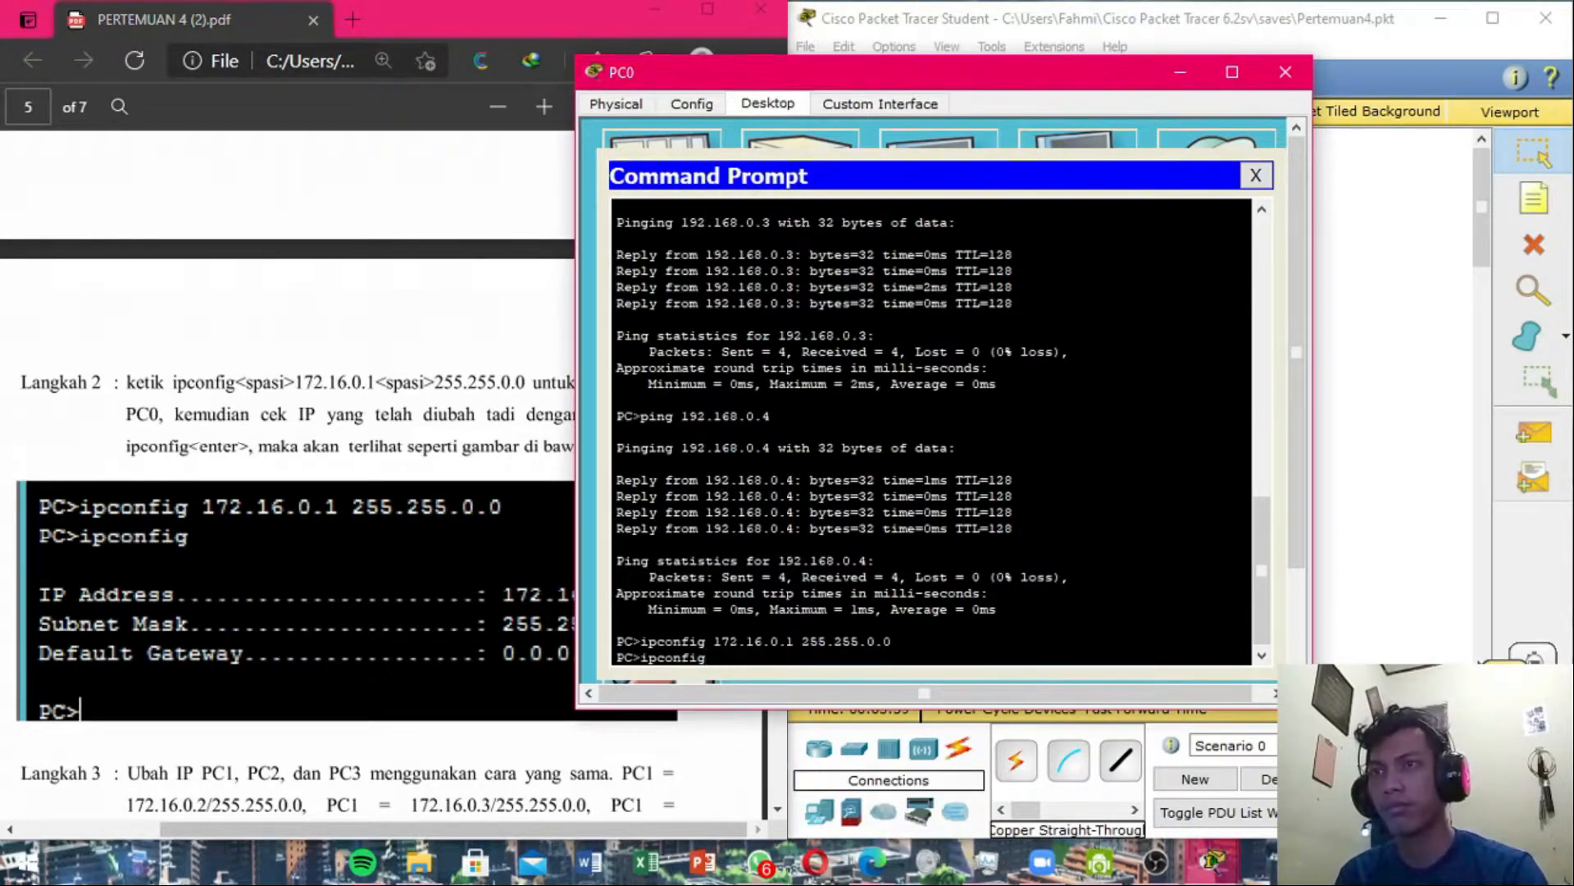
{"action": "key", "text": "Return"}
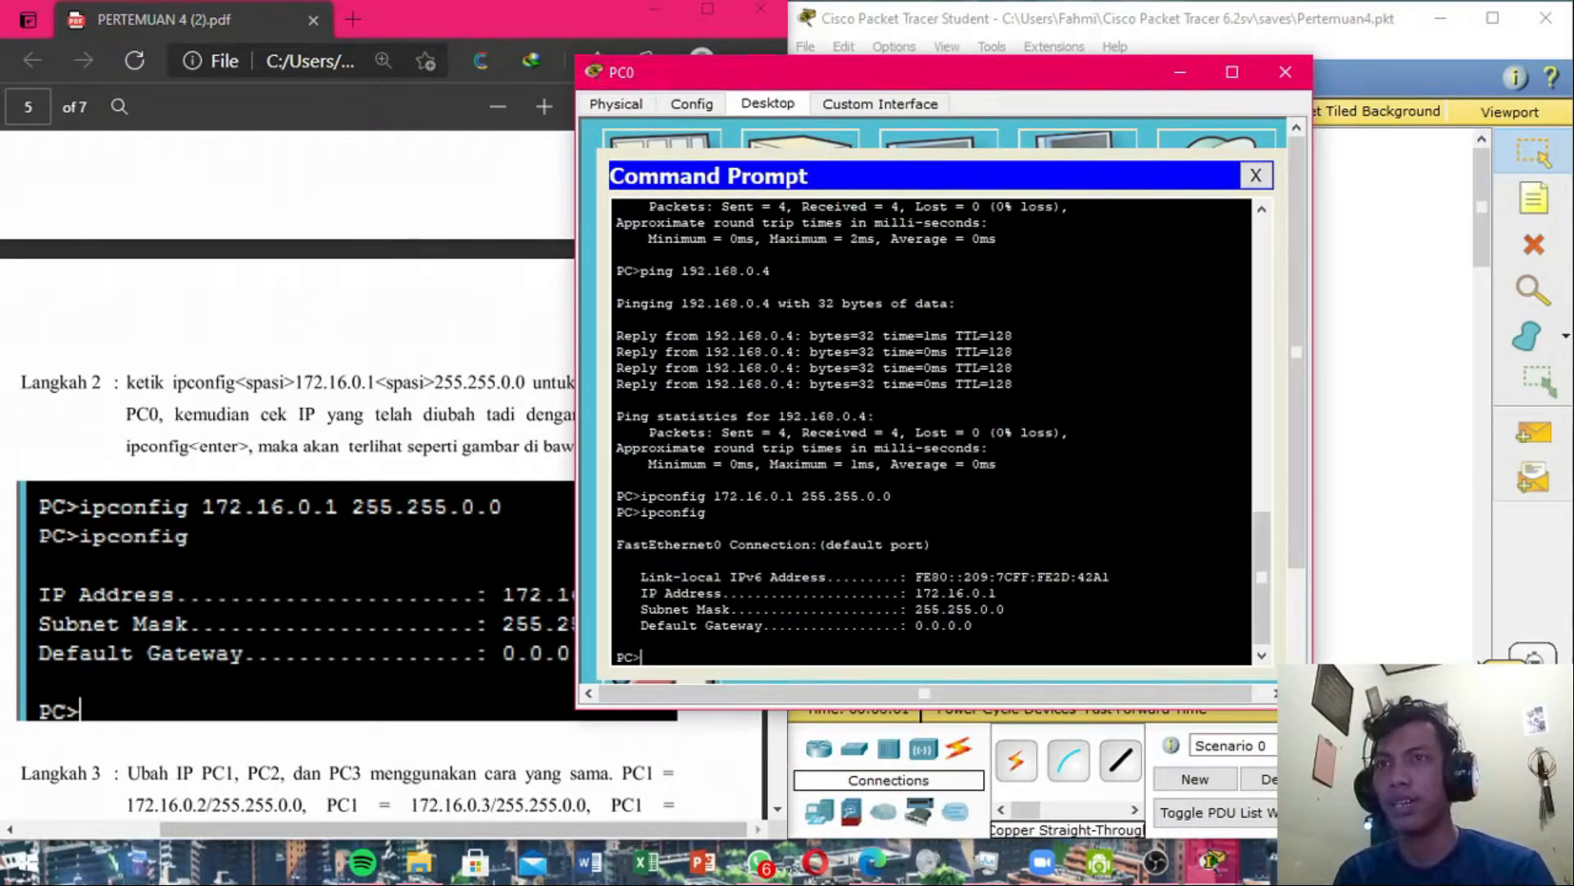
Compare the IP address and subnet mask in PC0's first ipconfig output with those in the latest one.
{"action": "scroll", "coordinate": [933, 430], "scroll_direction": "up", "scroll_amount": 15}
{"action": "left_click_drag", "start_coordinate": [1023, 321], "coordinate": [916, 314]}
{"action": "left_click", "coordinate": [943, 373]}
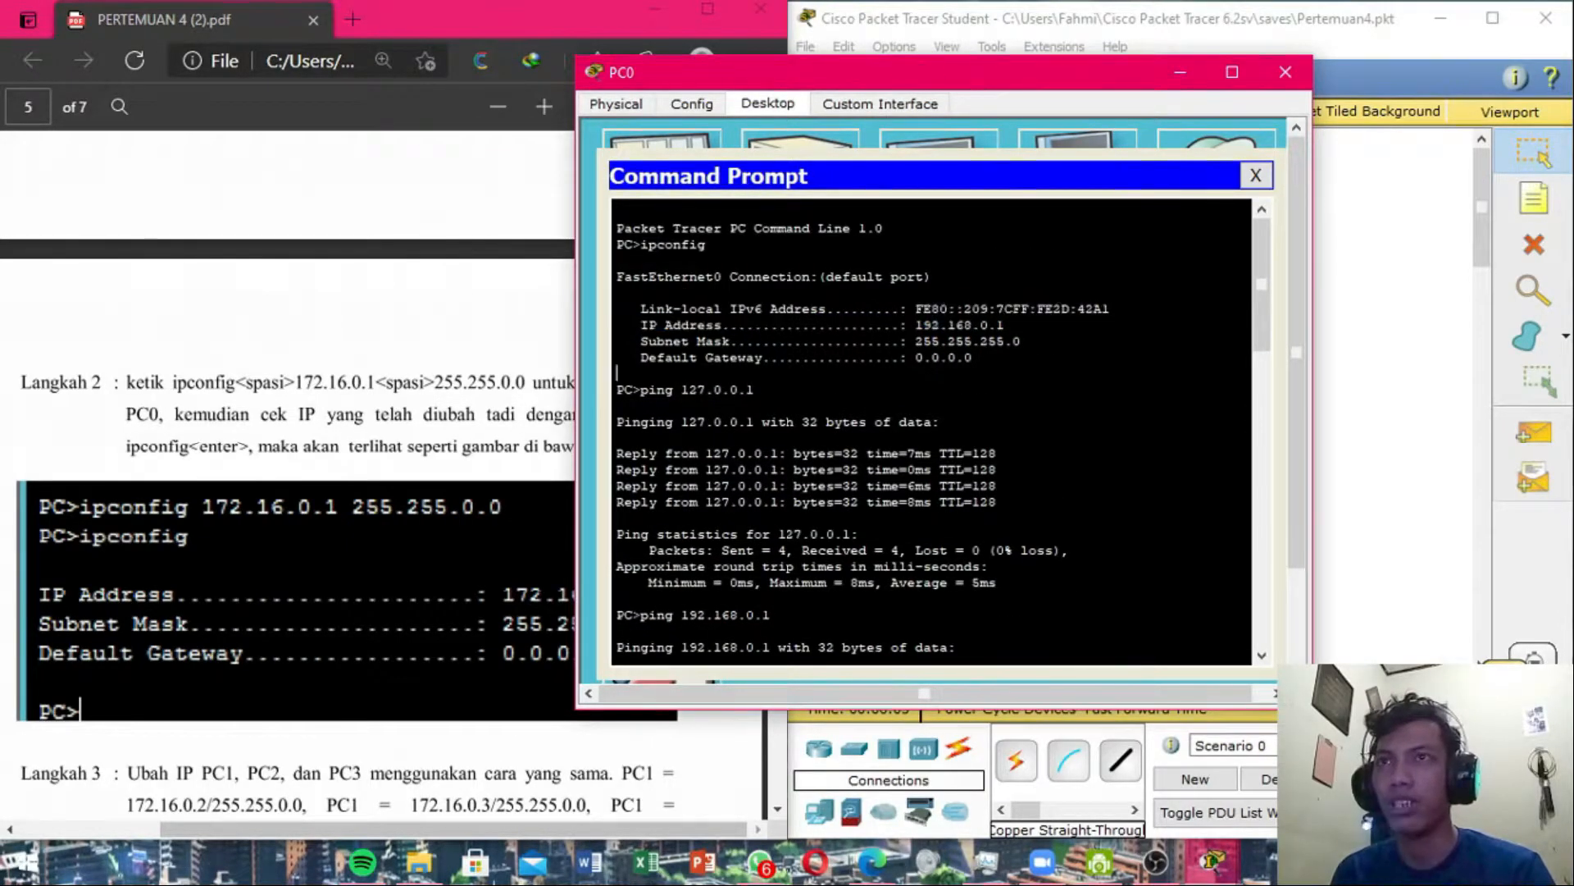
{"action": "scroll", "coordinate": [932, 430], "scroll_direction": "down", "scroll_amount": 15}
{"action": "left_click_drag", "start_coordinate": [916, 588], "coordinate": [1005, 604]}
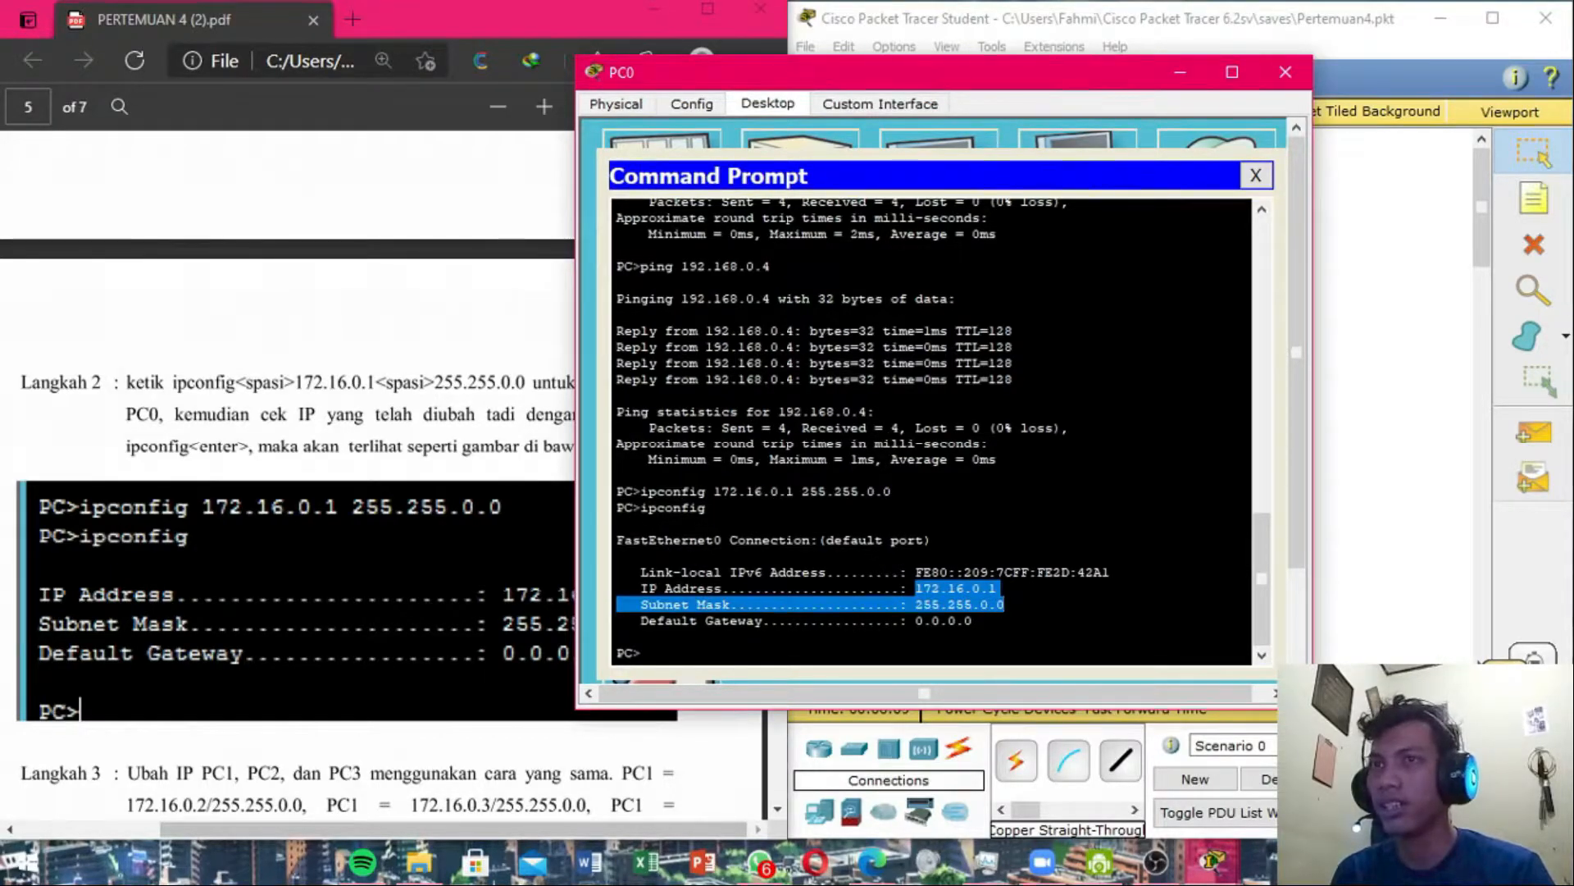
Read the worksheet's step on changing the IP addresses of PC1, PC2 and PC3 in the same way.
{"action": "left_click", "coordinate": [502, 346]}
{"action": "scroll", "coordinate": [667, 341], "scroll_direction": "down", "scroll_amount": 3}
{"action": "scroll", "coordinate": [403, 455], "scroll_direction": "down", "scroll_amount": 1}
{"action": "scroll", "coordinate": [177, 447], "scroll_direction": "up", "scroll_amount": 4}
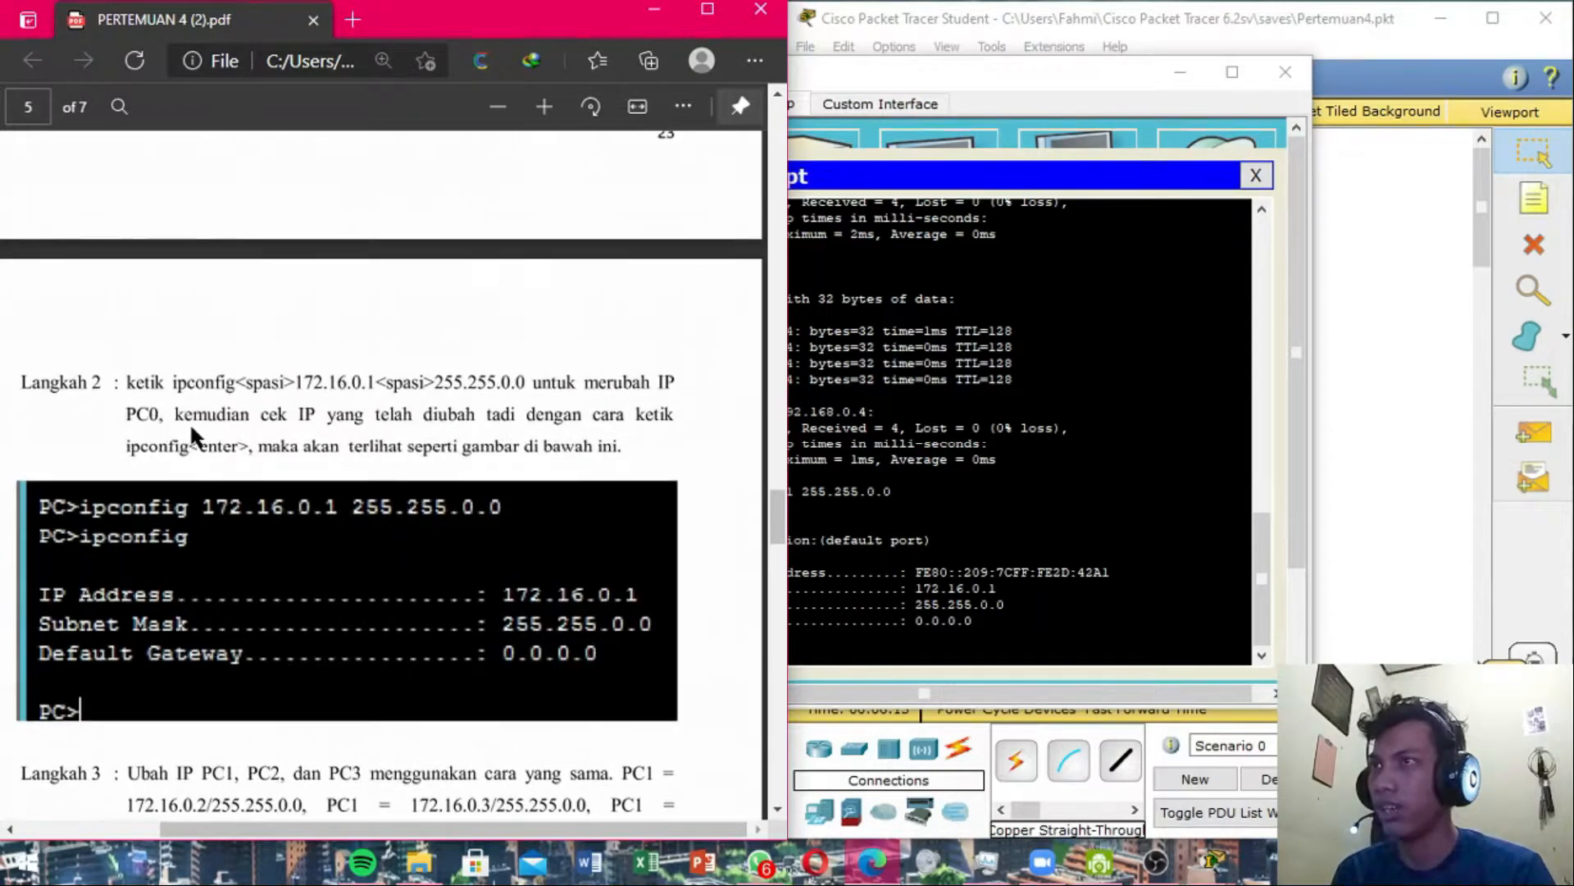
{"action": "scroll", "coordinate": [201, 609], "scroll_direction": "down", "scroll_amount": 3}
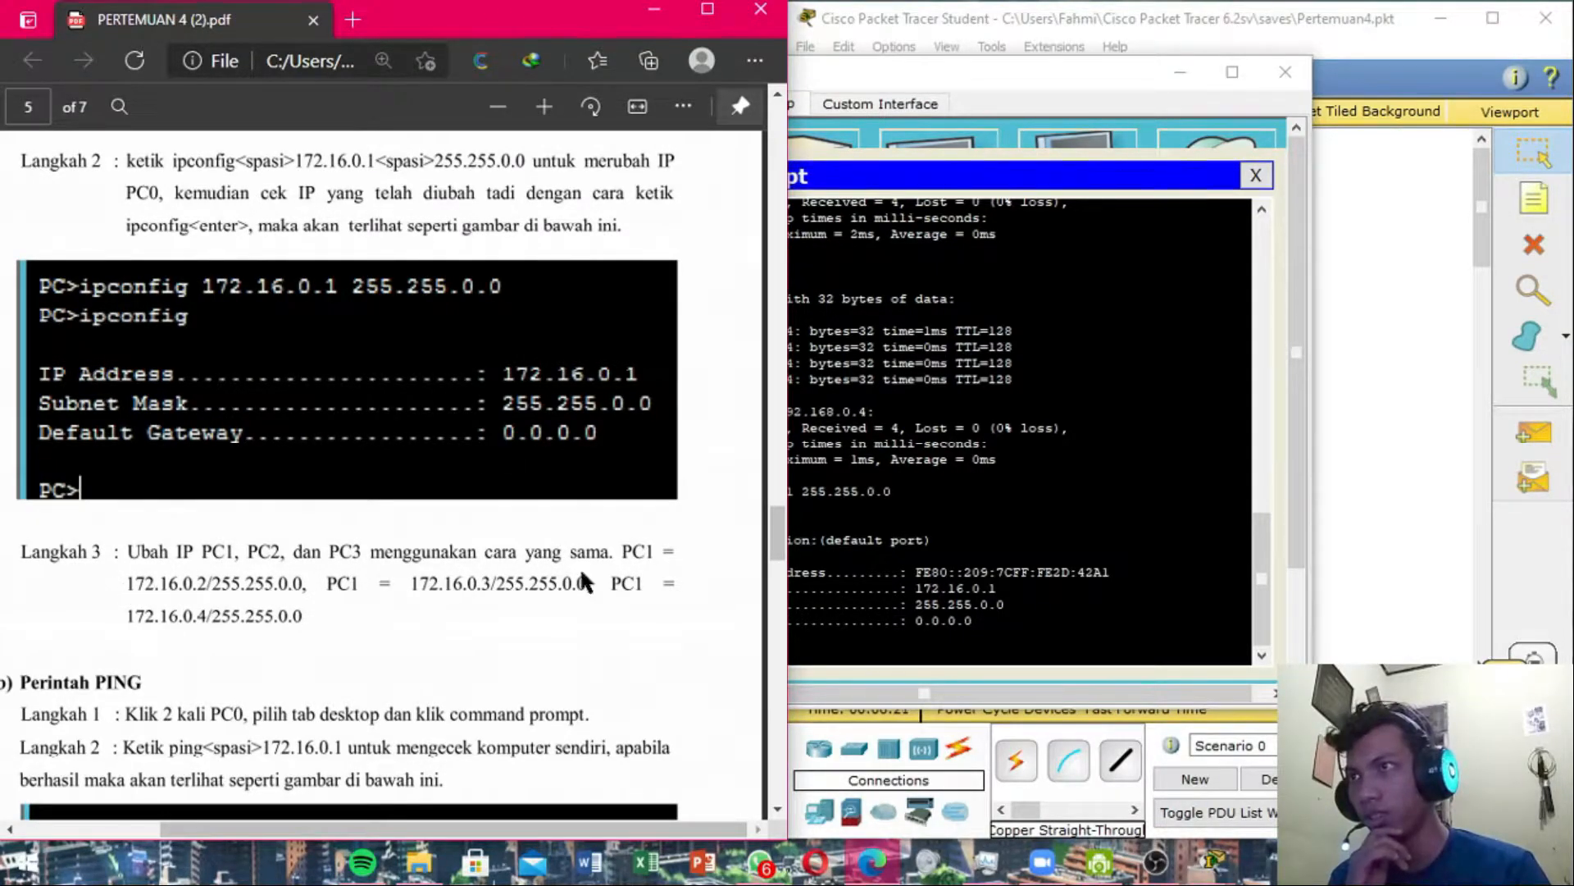
Close PC0's windows and use ipconfig in PC1's Command Prompt to set its address to 172.16.0.2 with mask 255.255.0.0.
{"action": "left_click", "coordinate": [1258, 174]}
{"action": "left_click", "coordinate": [1285, 71]}
{"action": "double_click", "coordinate": [1076, 523]}
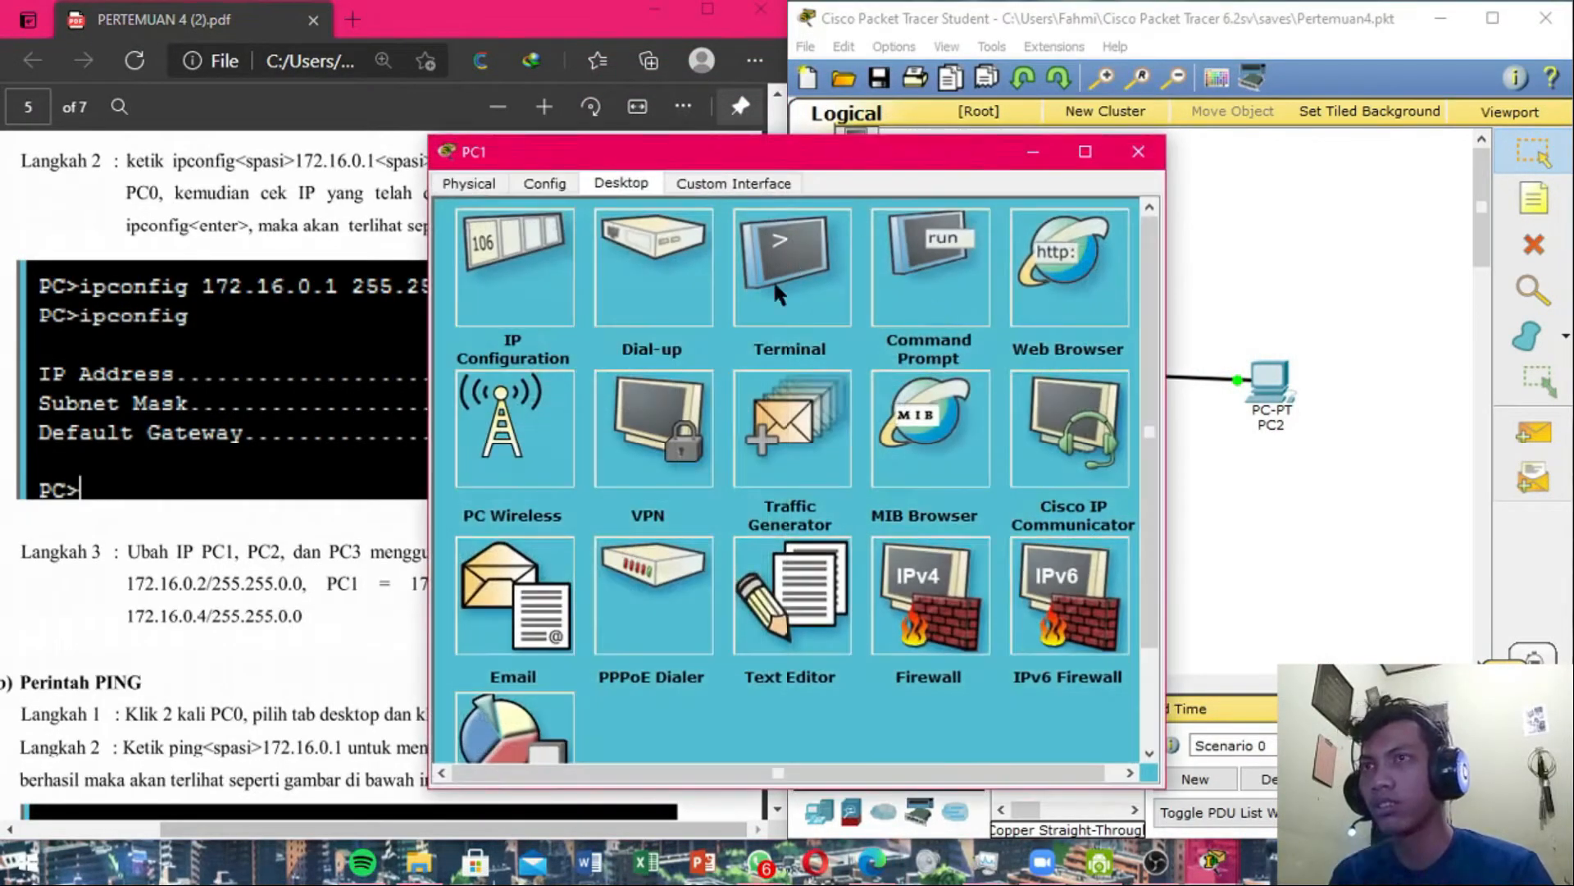
{"action": "left_click", "coordinate": [910, 275]}
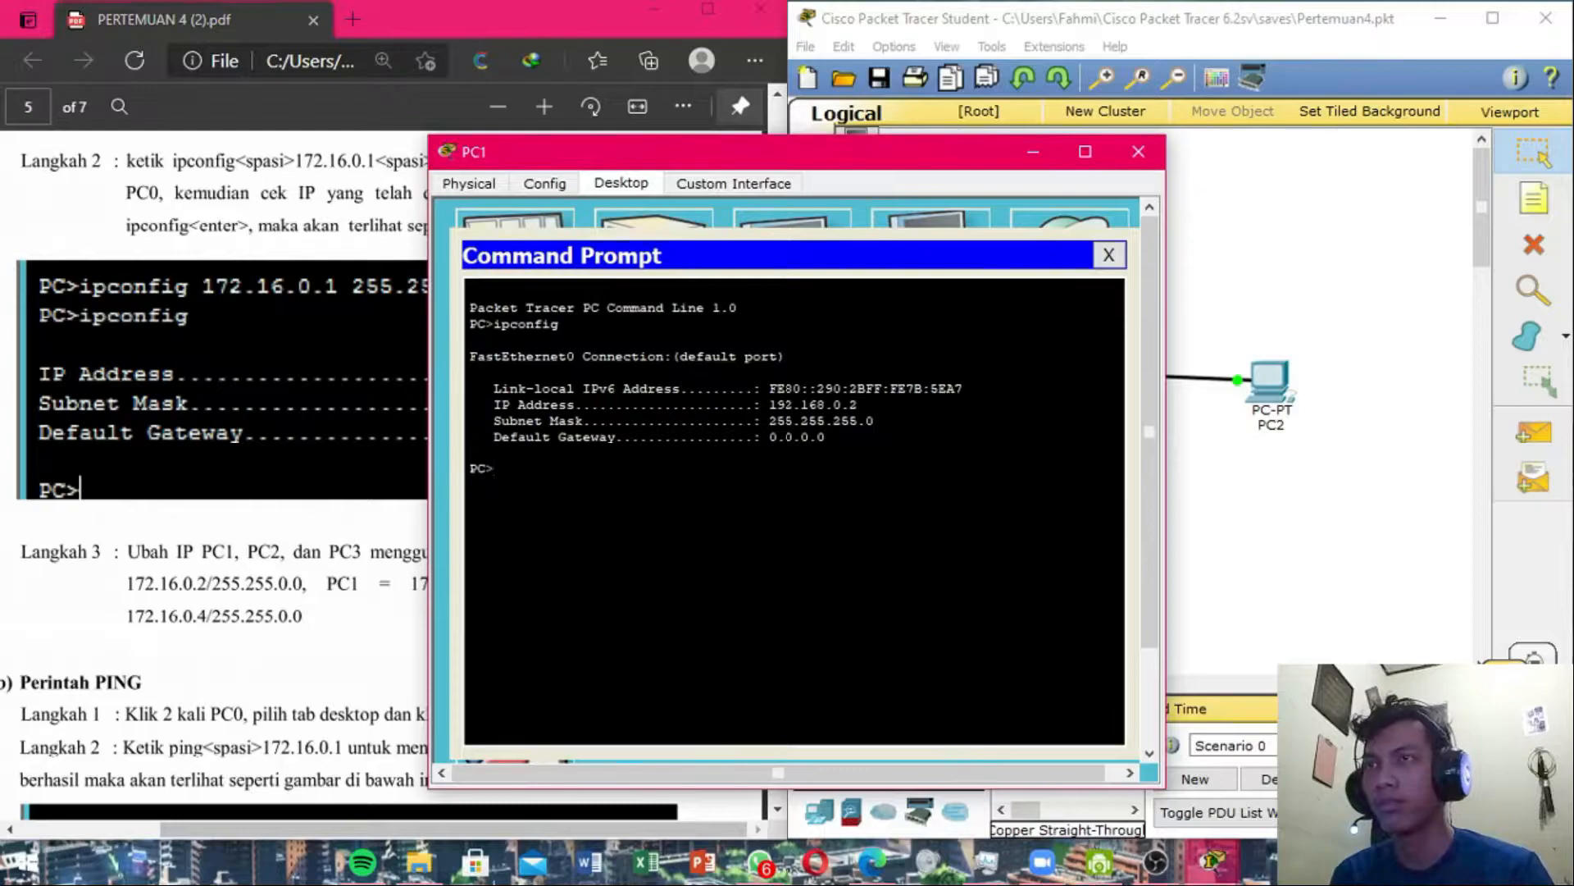
{"action": "type", "text": "ipconfi"}
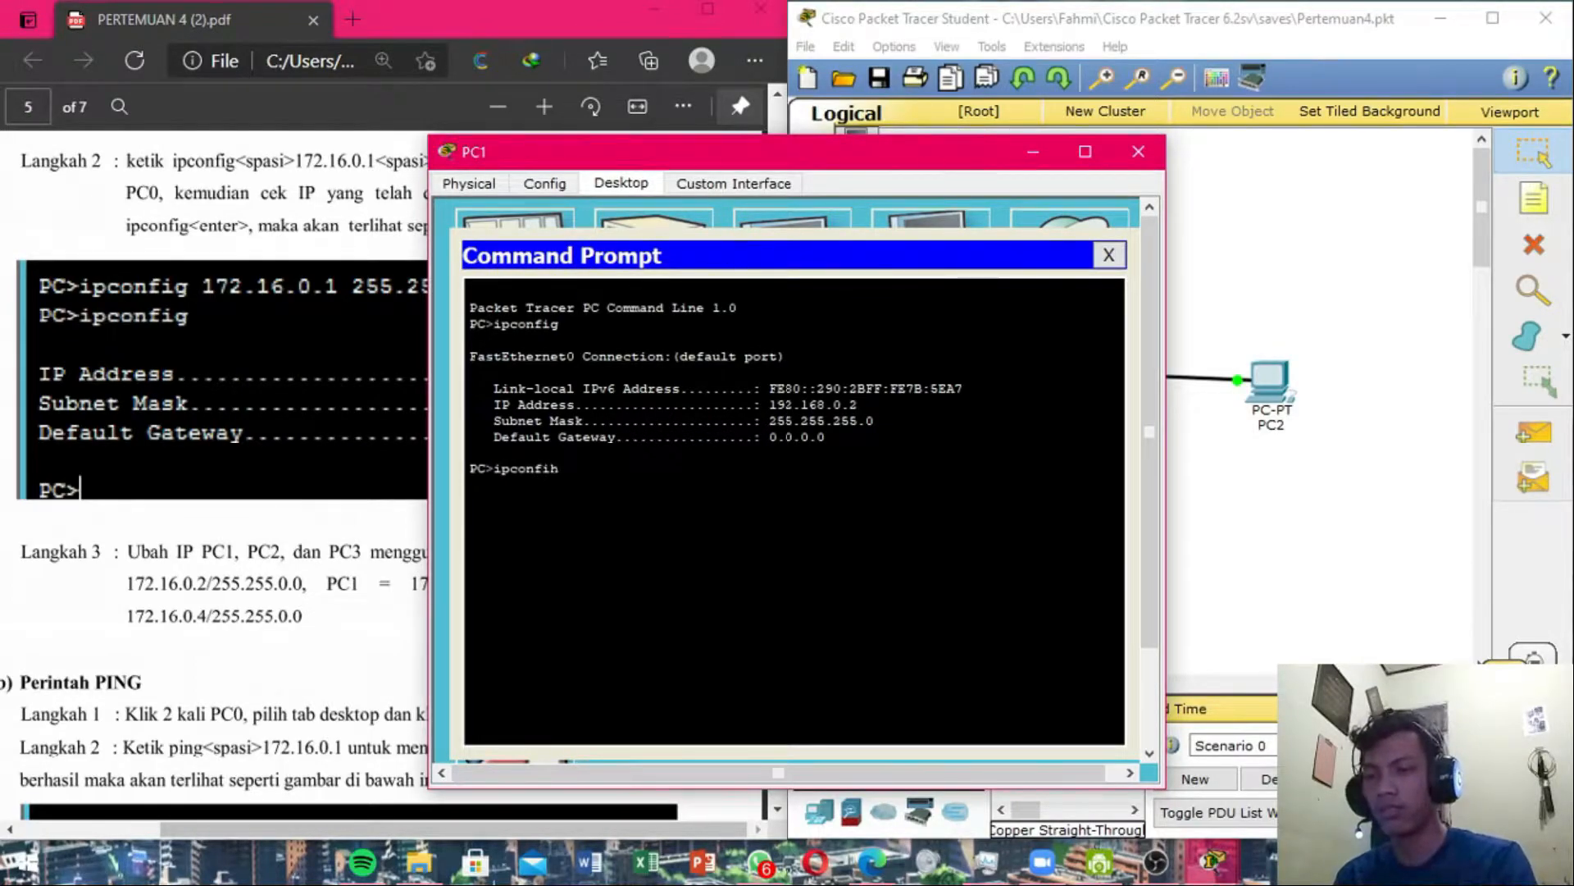
{"action": "type", "text": "g 172."}
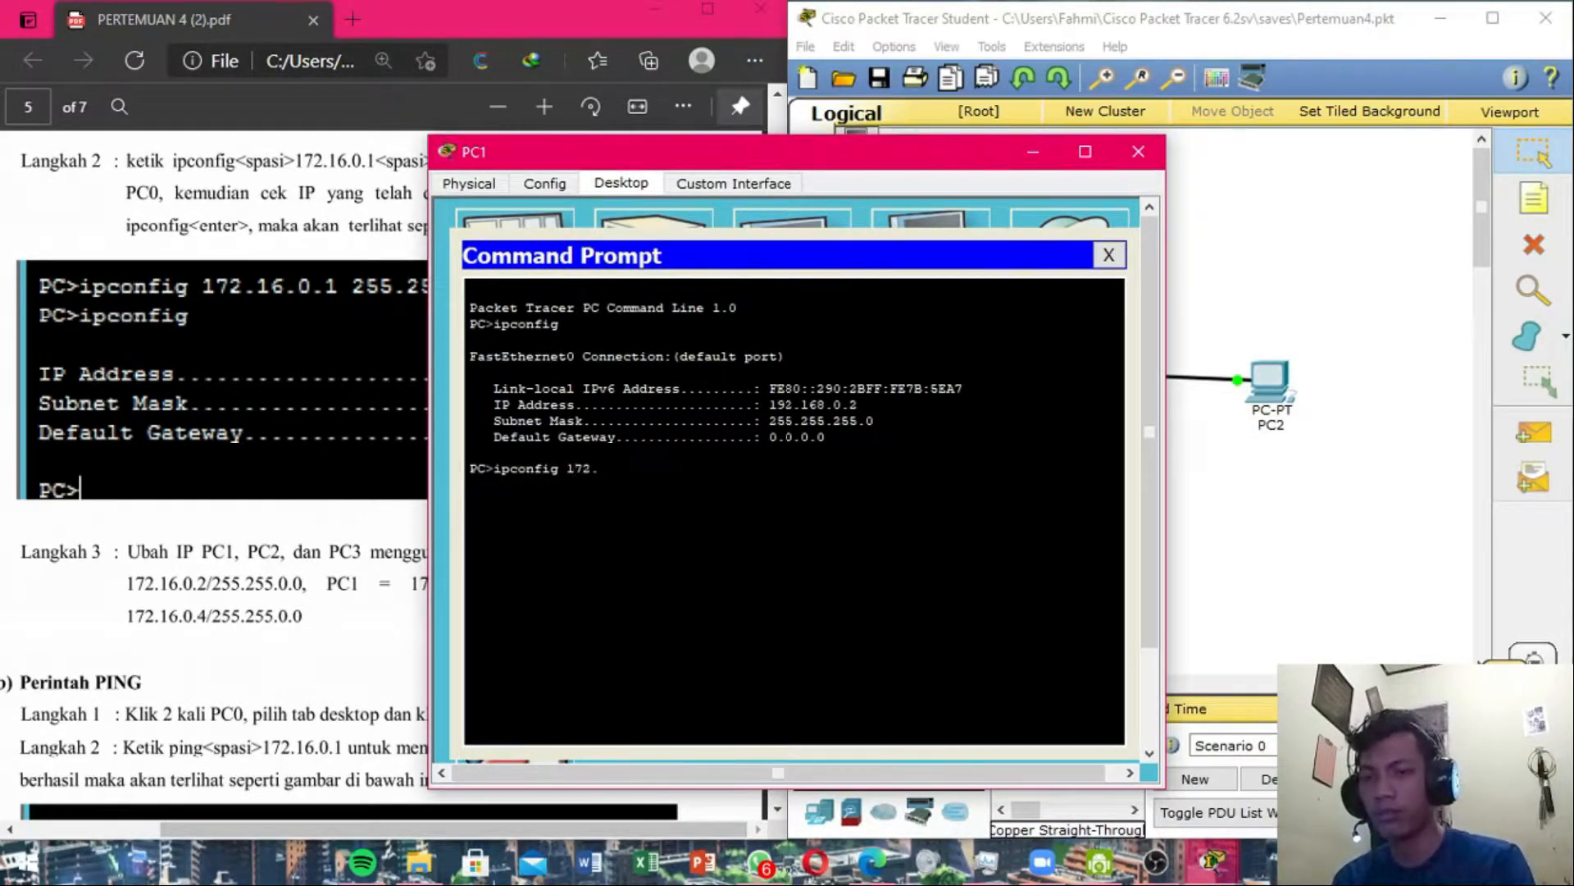
{"action": "type", "text": "16.0.2 255.255."}
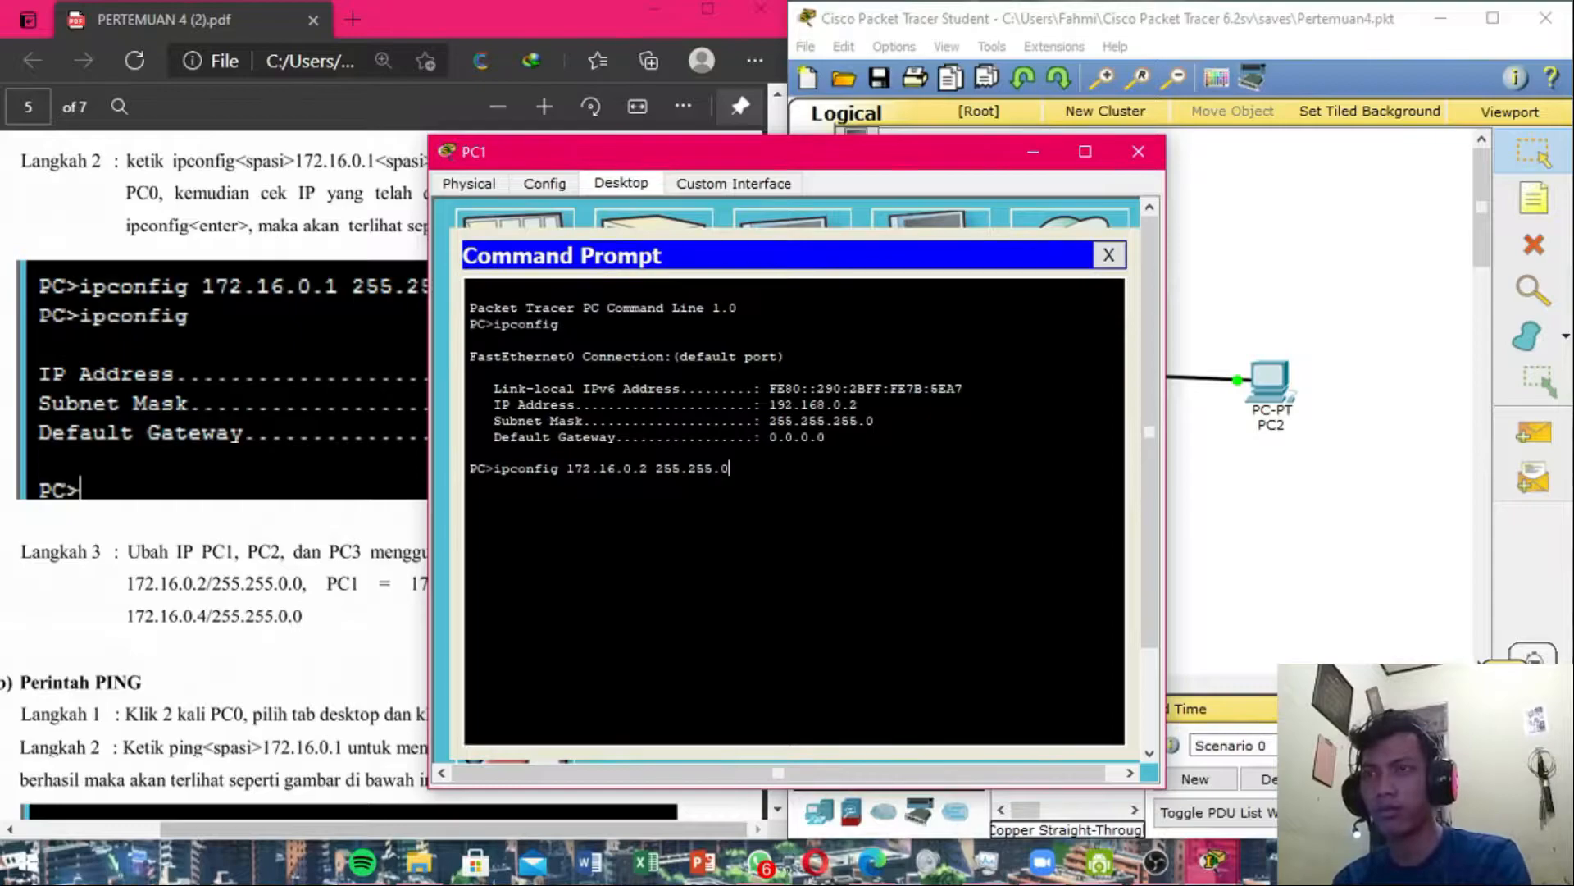
{"action": "type", "text": "0.0"}
{"action": "key", "text": "Return"}
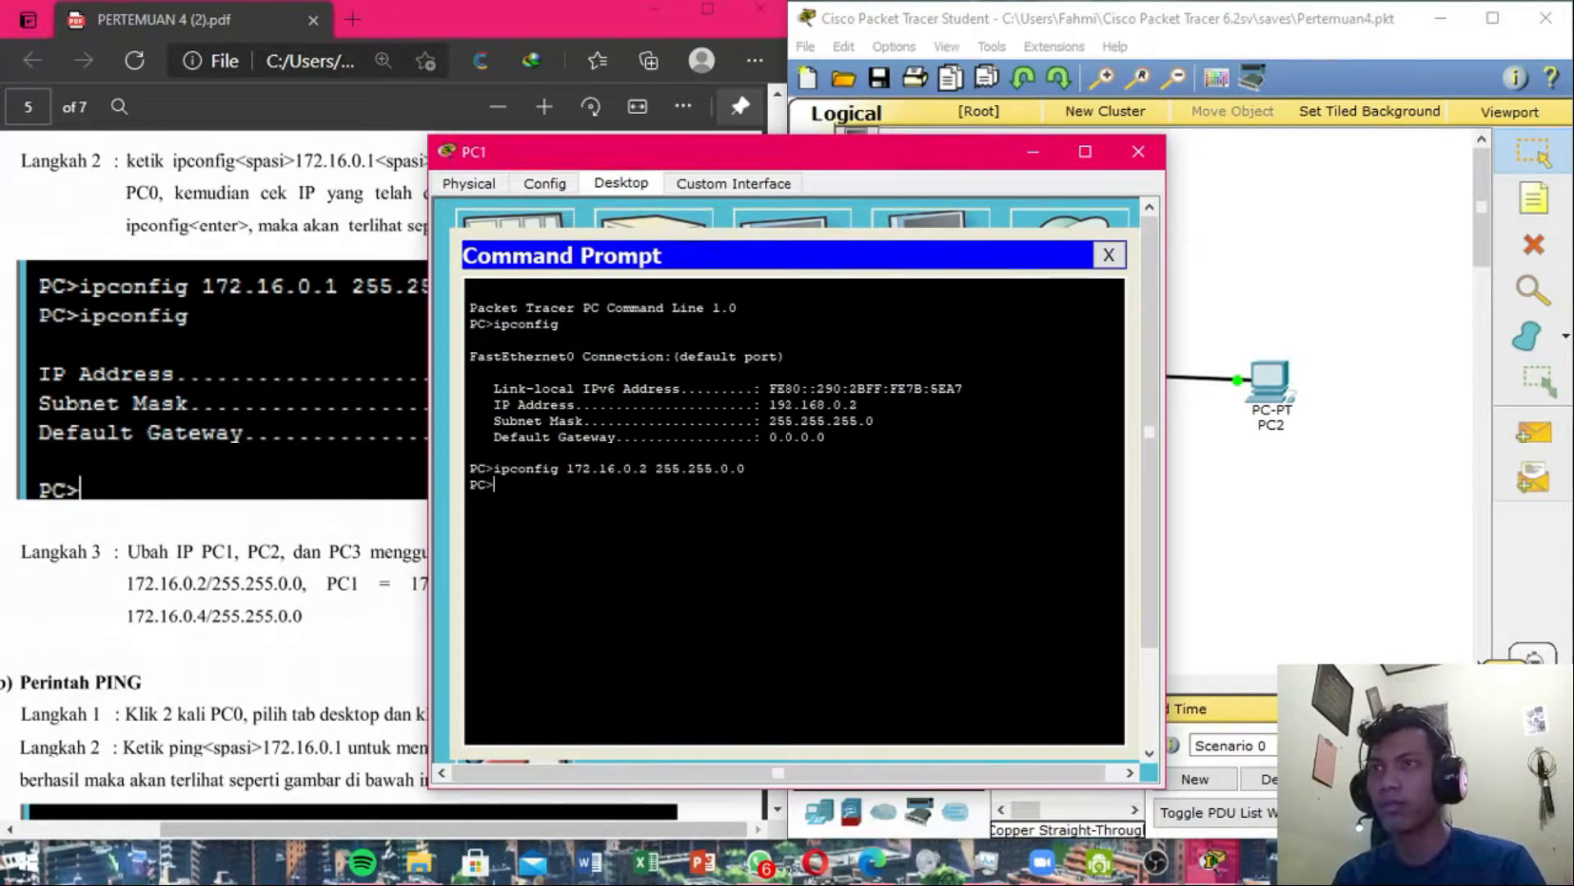
Run ipconfig without parameters on PC1 to check its new address, and close PC1's windows.
{"action": "type", "text": "ipconfig"}
{"action": "key", "text": "Return"}
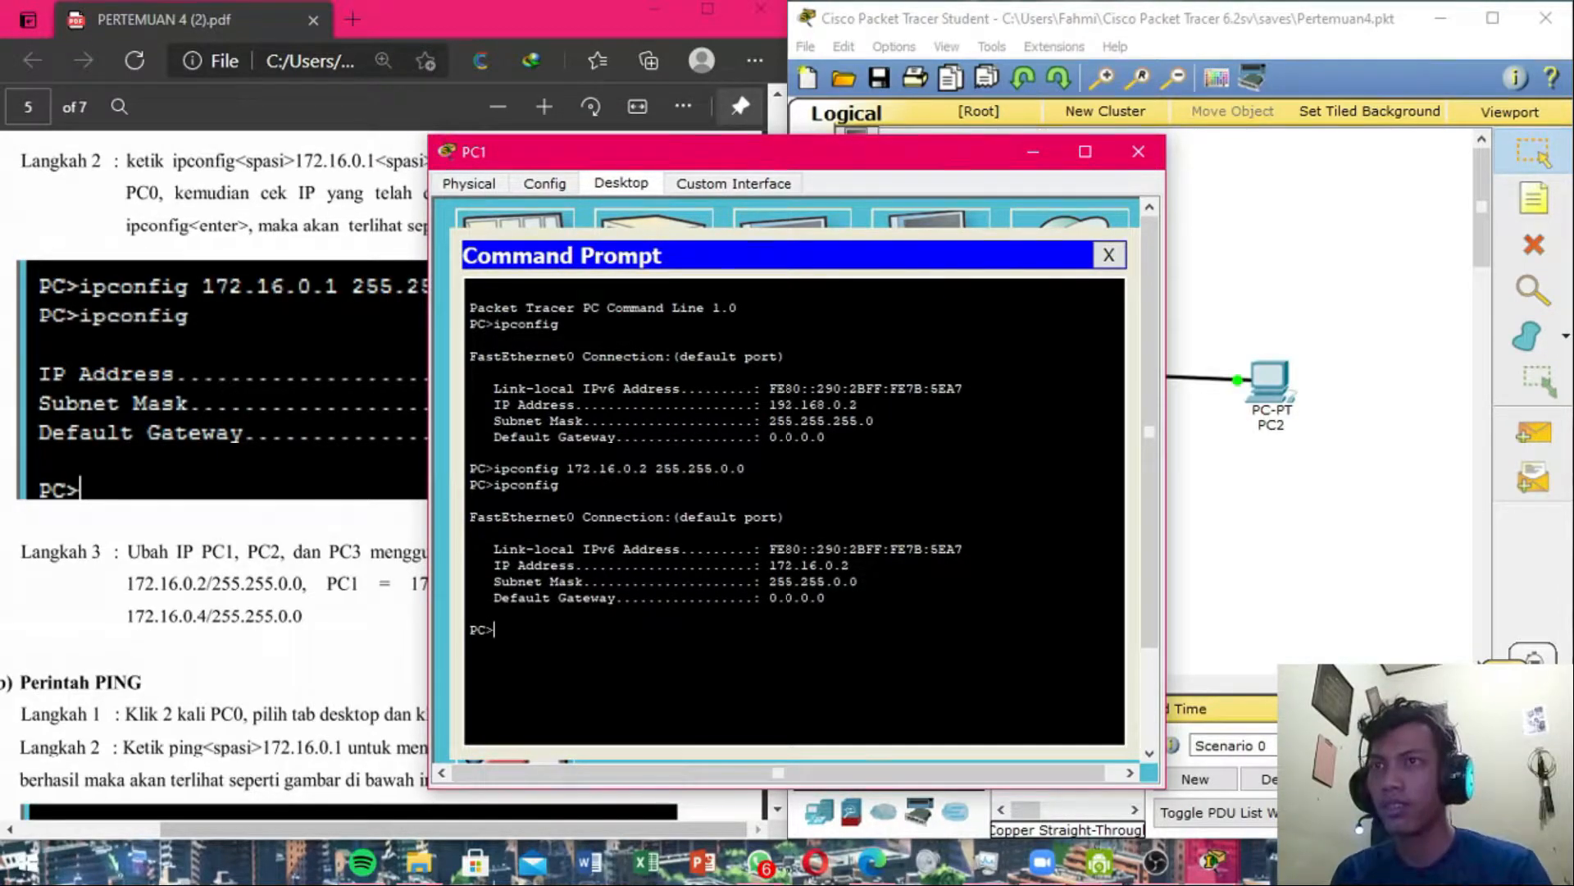
{"action": "left_click", "coordinate": [1112, 255]}
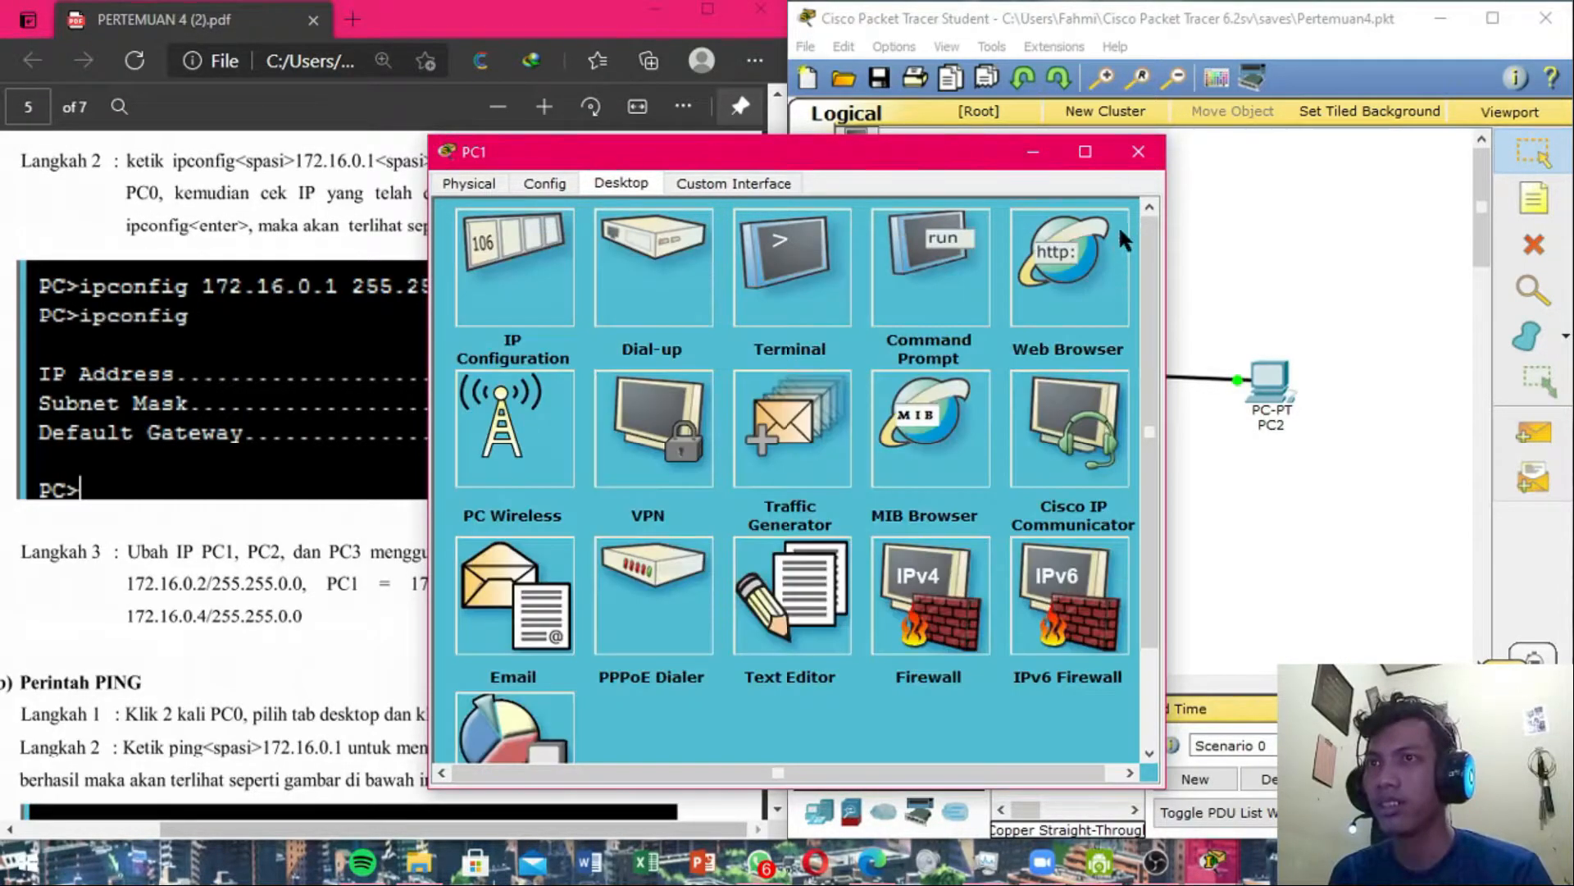
{"action": "left_click", "coordinate": [1138, 151]}
Use ipconfig in PC2's Command Prompt to set its address to 172.16.0.3 with mask 255.255.0.0.
{"action": "double_click", "coordinate": [1268, 384]}
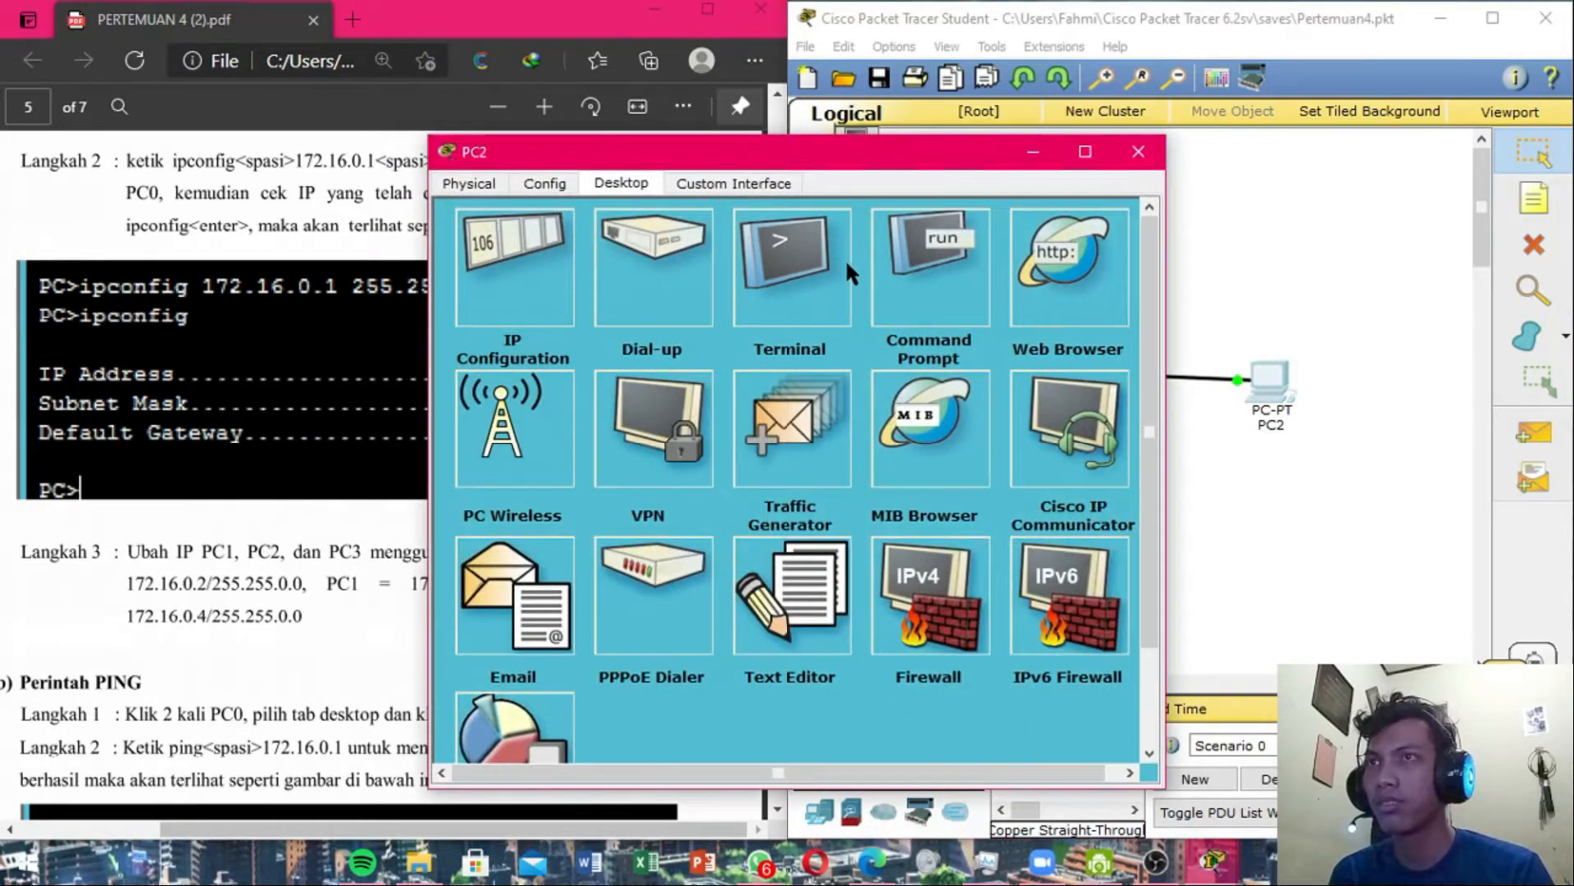
{"action": "left_click", "coordinate": [893, 304]}
{"action": "type", "text": "ipc"}
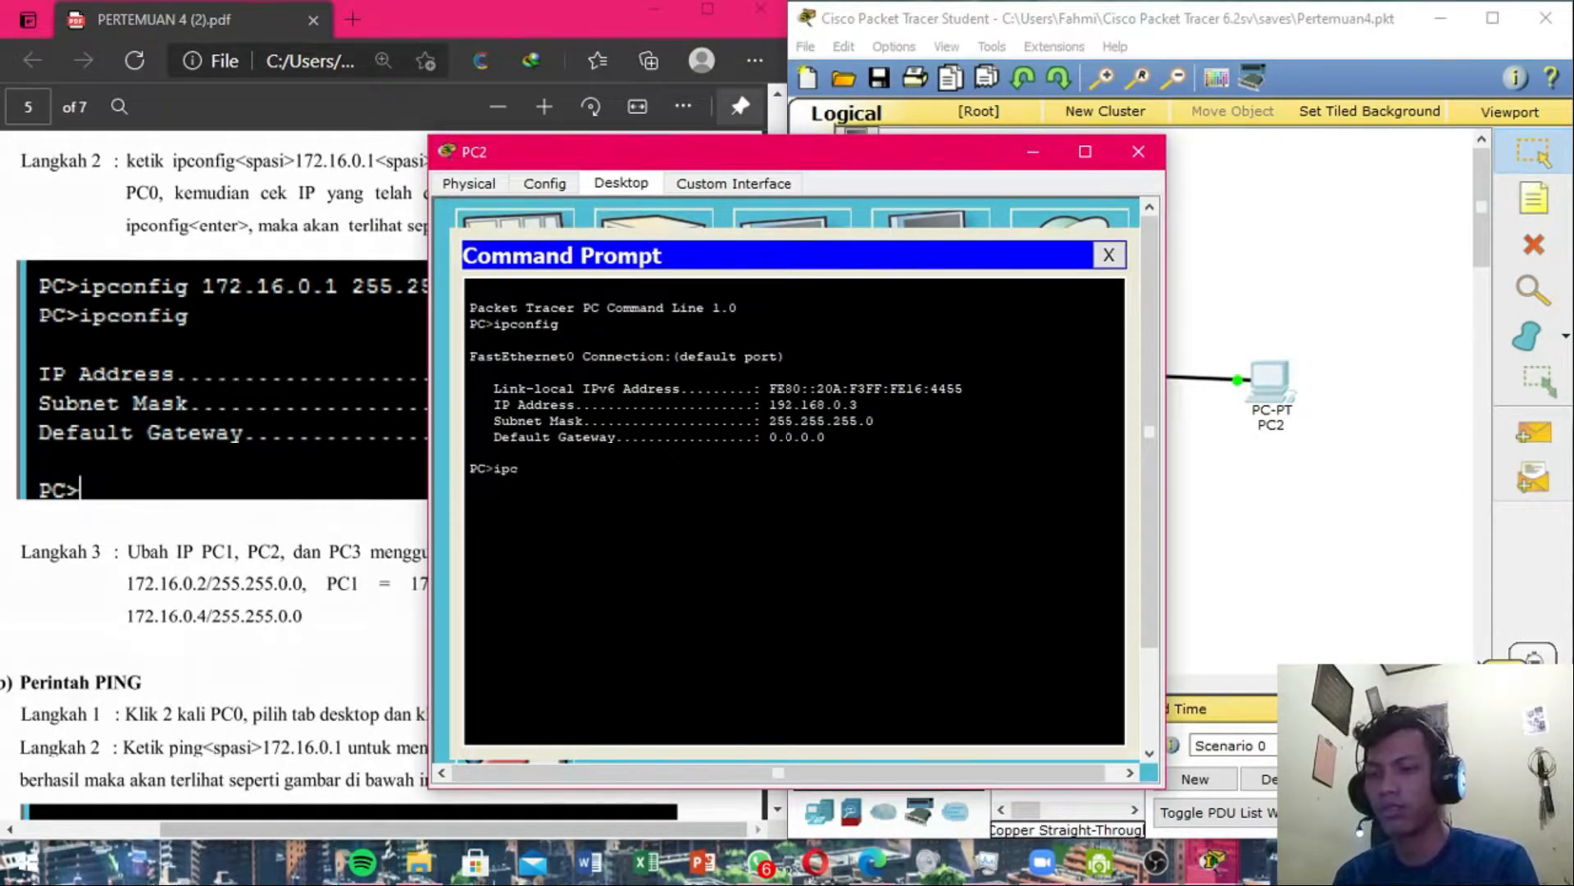
{"action": "type", "text": "onfig 172.16.0."}
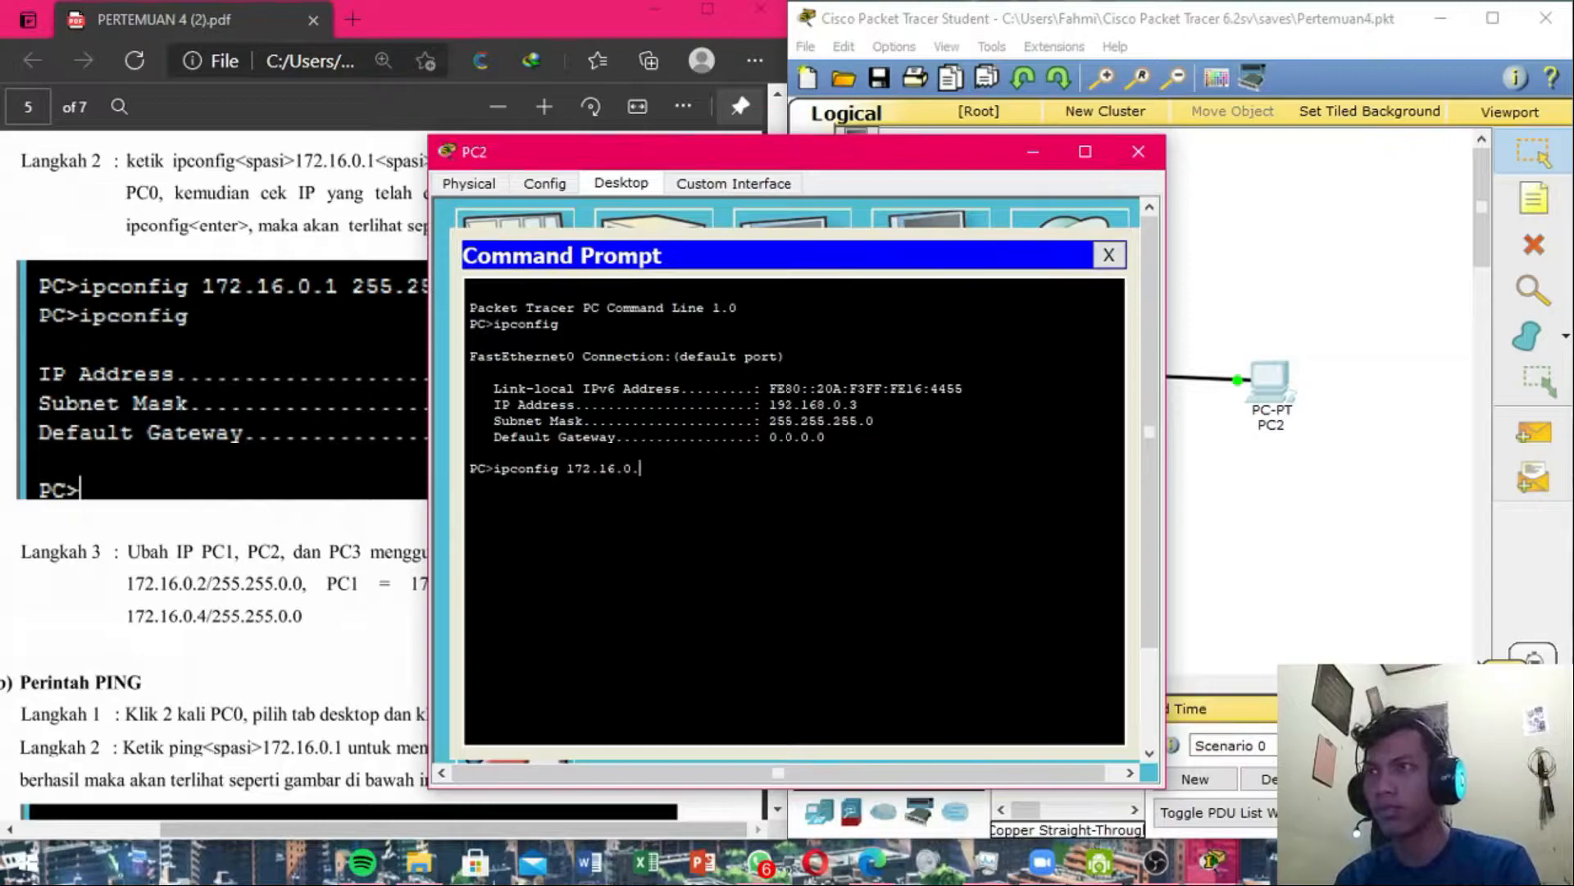
{"action": "type", "text": "3 2"}
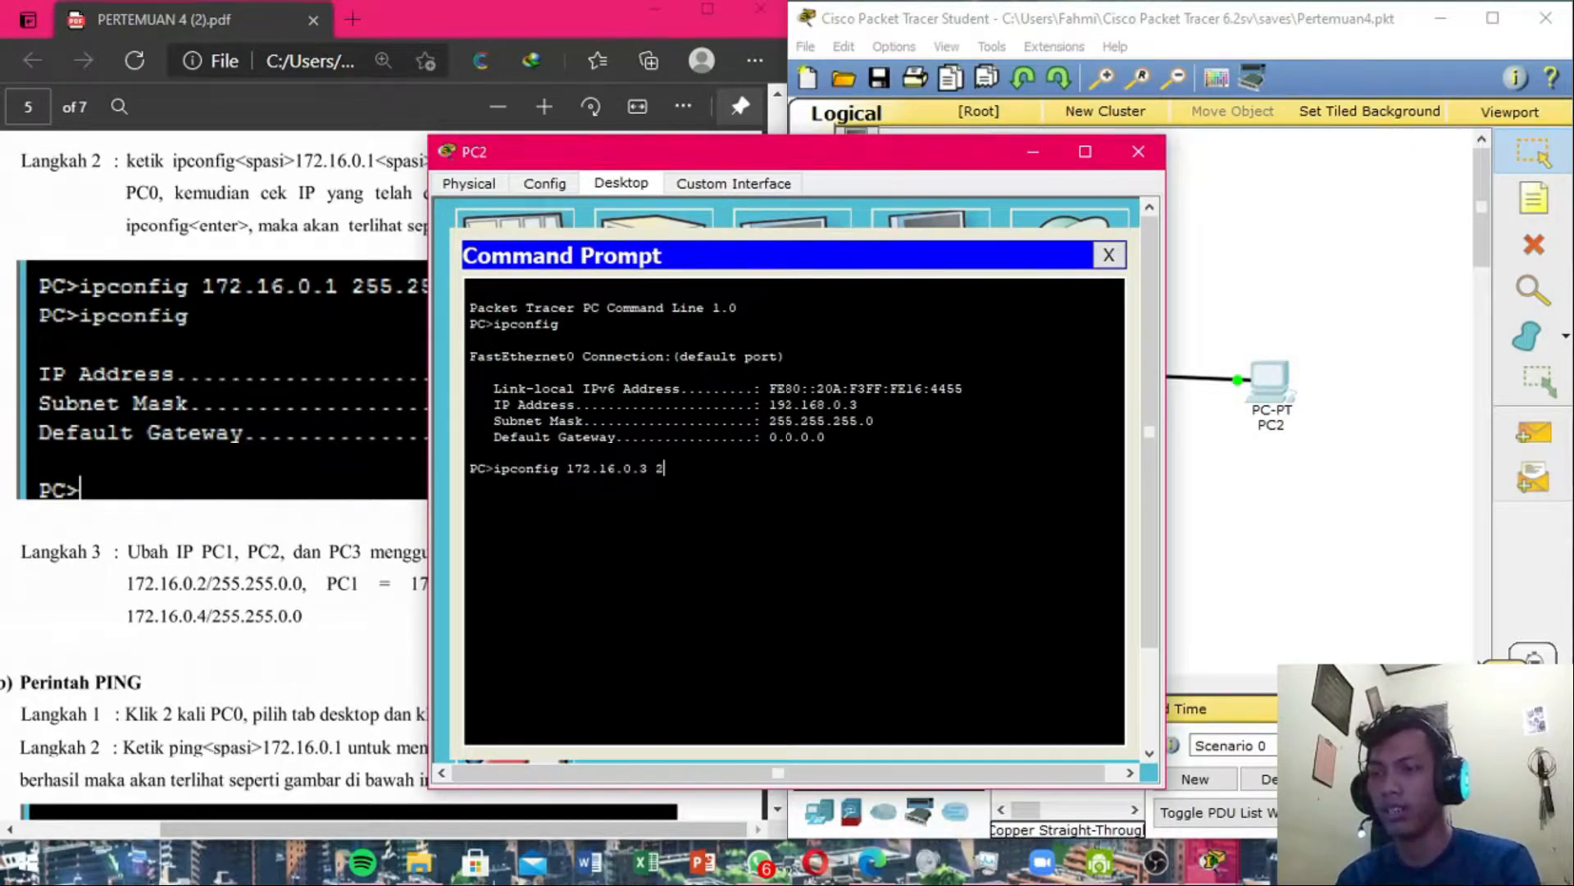
{"action": "type", "text": "55.255.0.0"}
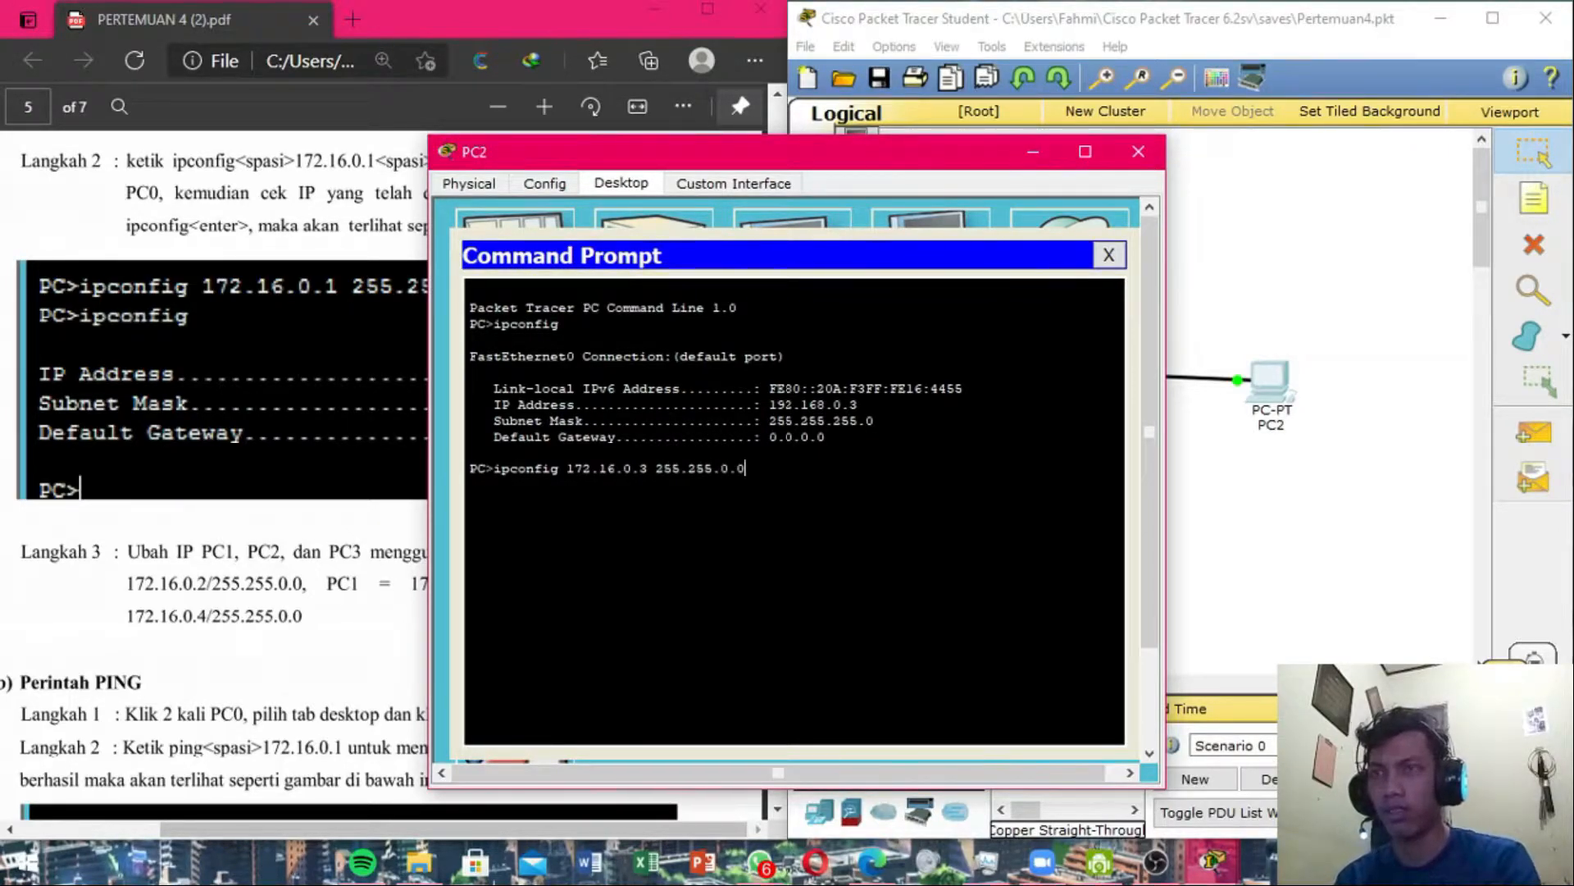
{"action": "key", "text": "Return"}
Verify PC2's changed address by running ipconfig without parameters, and close PC2's windows.
{"action": "type", "text": "i"}
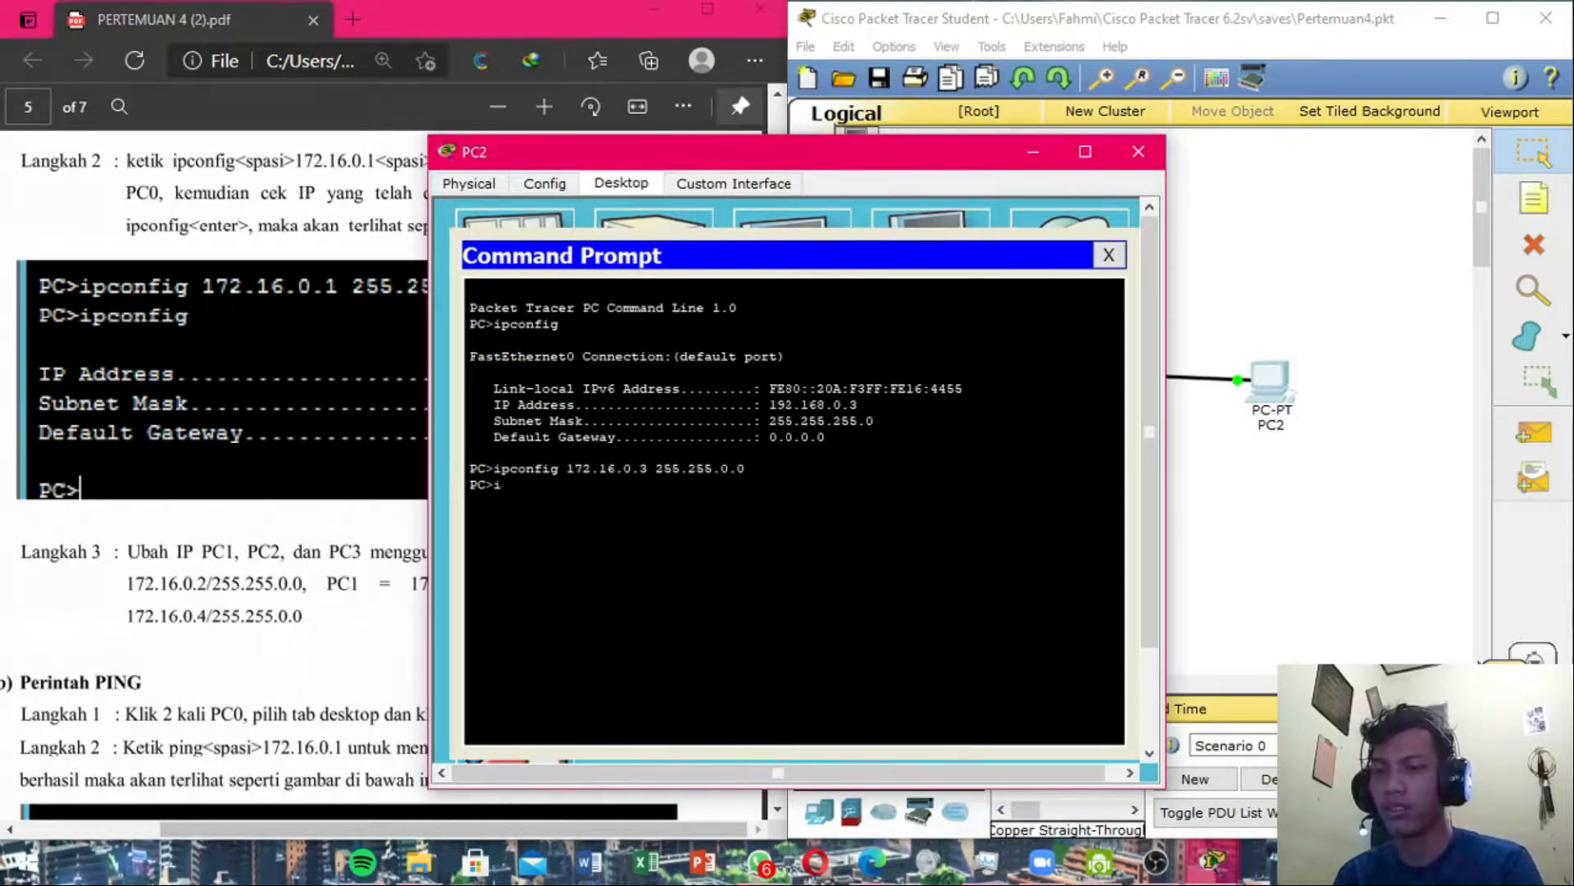
{"action": "type", "text": "pconfig"}
{"action": "key", "text": "Return"}
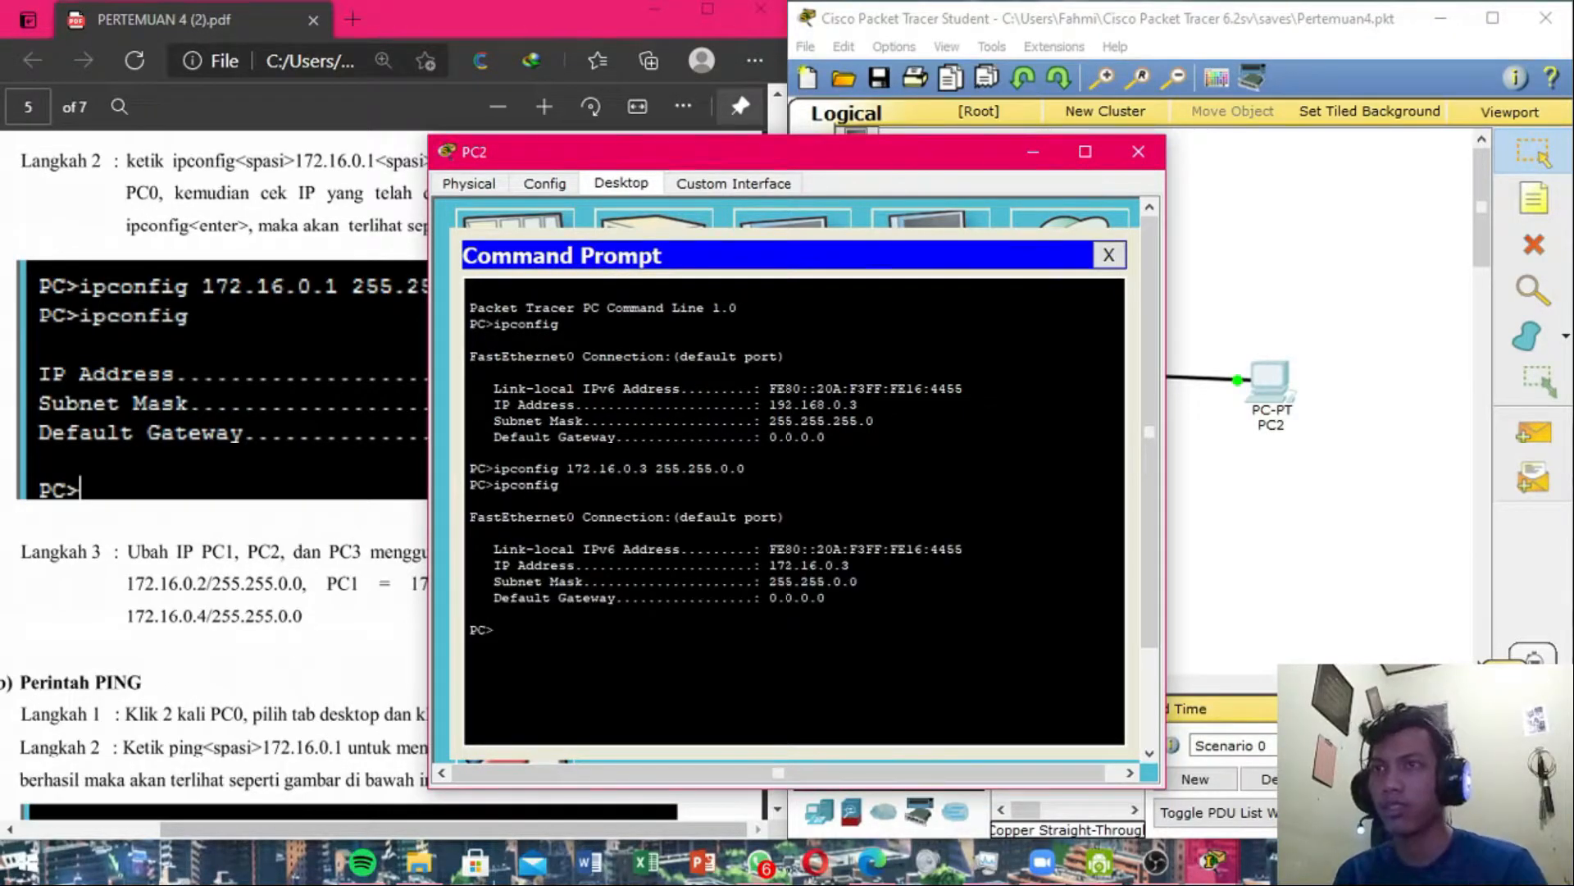
{"action": "left_click", "coordinate": [1109, 255]}
{"action": "left_click", "coordinate": [1140, 151]}
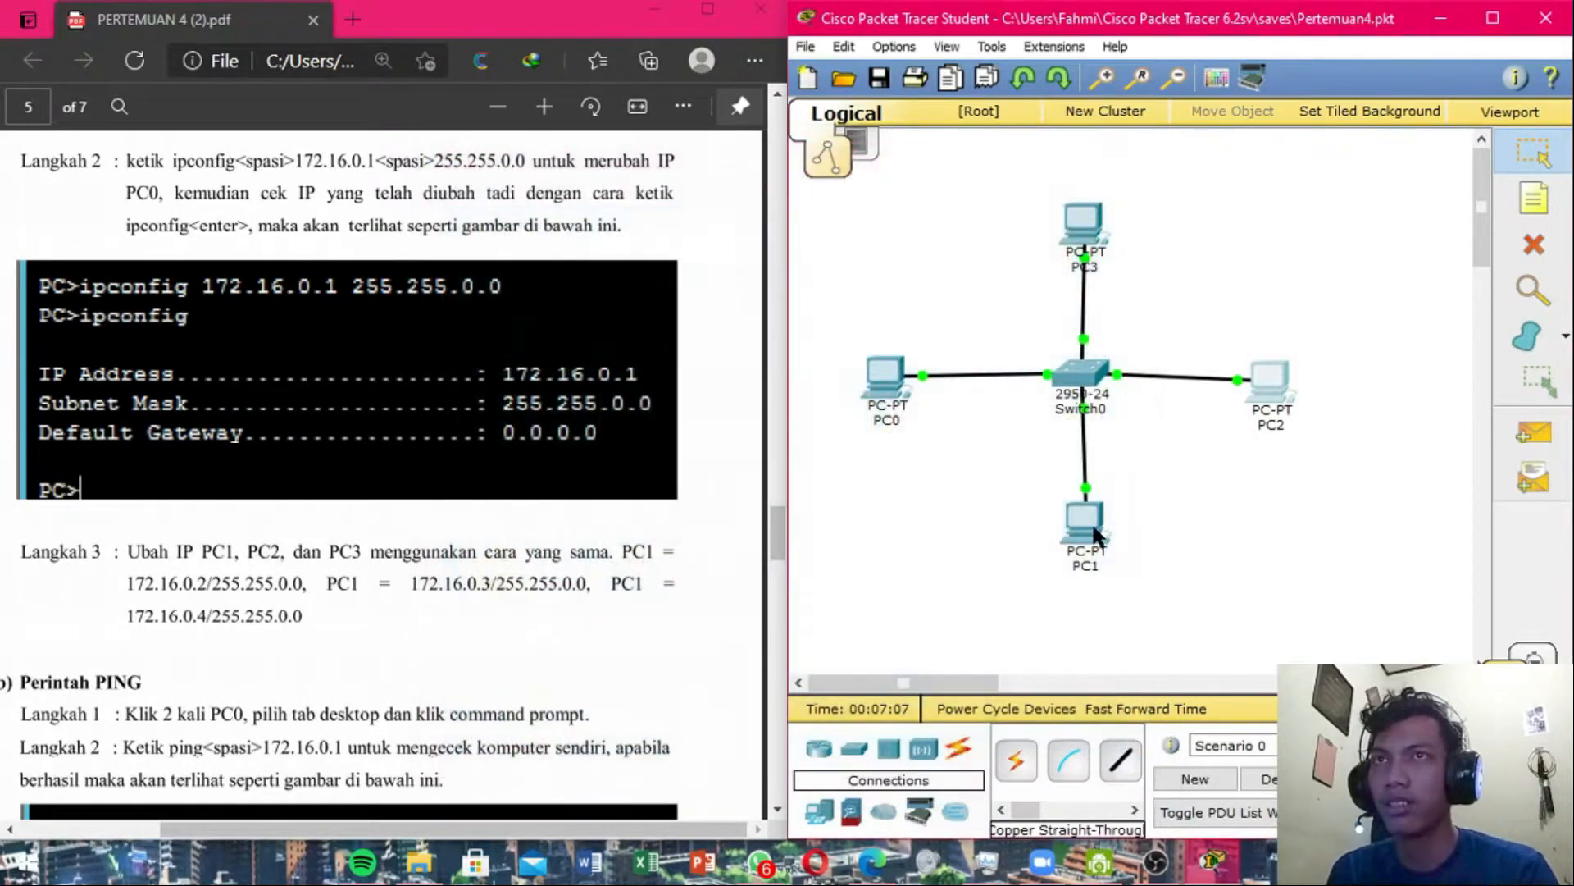
Reopen the Command Prompts of PC1 and PC2 in turn to review their IP addresses and subnet masks.
{"action": "double_click", "coordinate": [1104, 525]}
{"action": "left_click", "coordinate": [927, 268]}
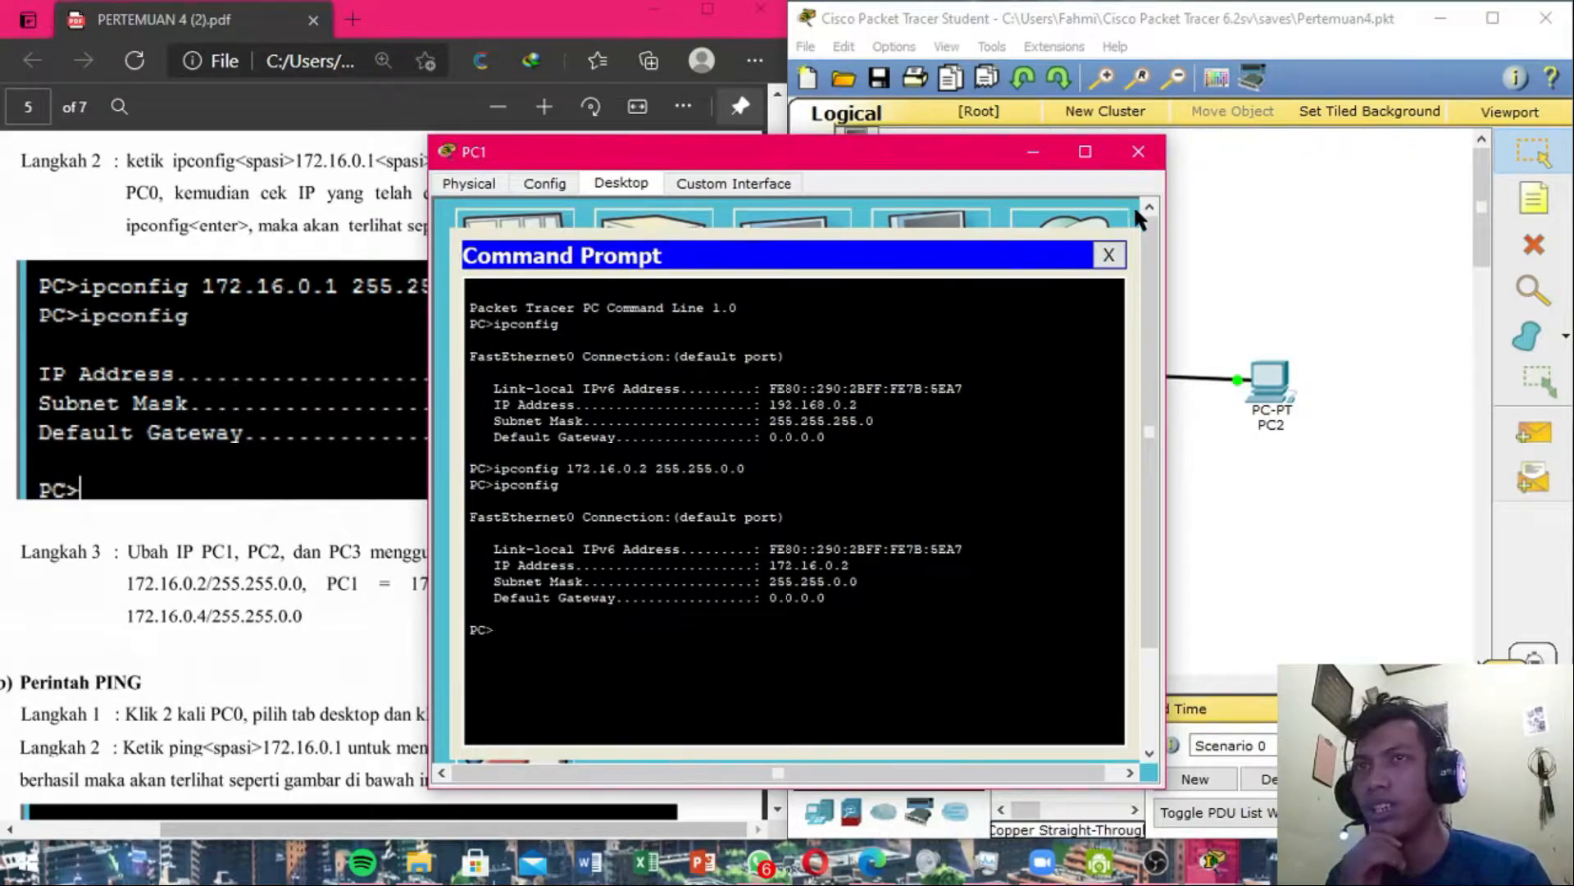
{"action": "left_click", "coordinate": [1139, 153]}
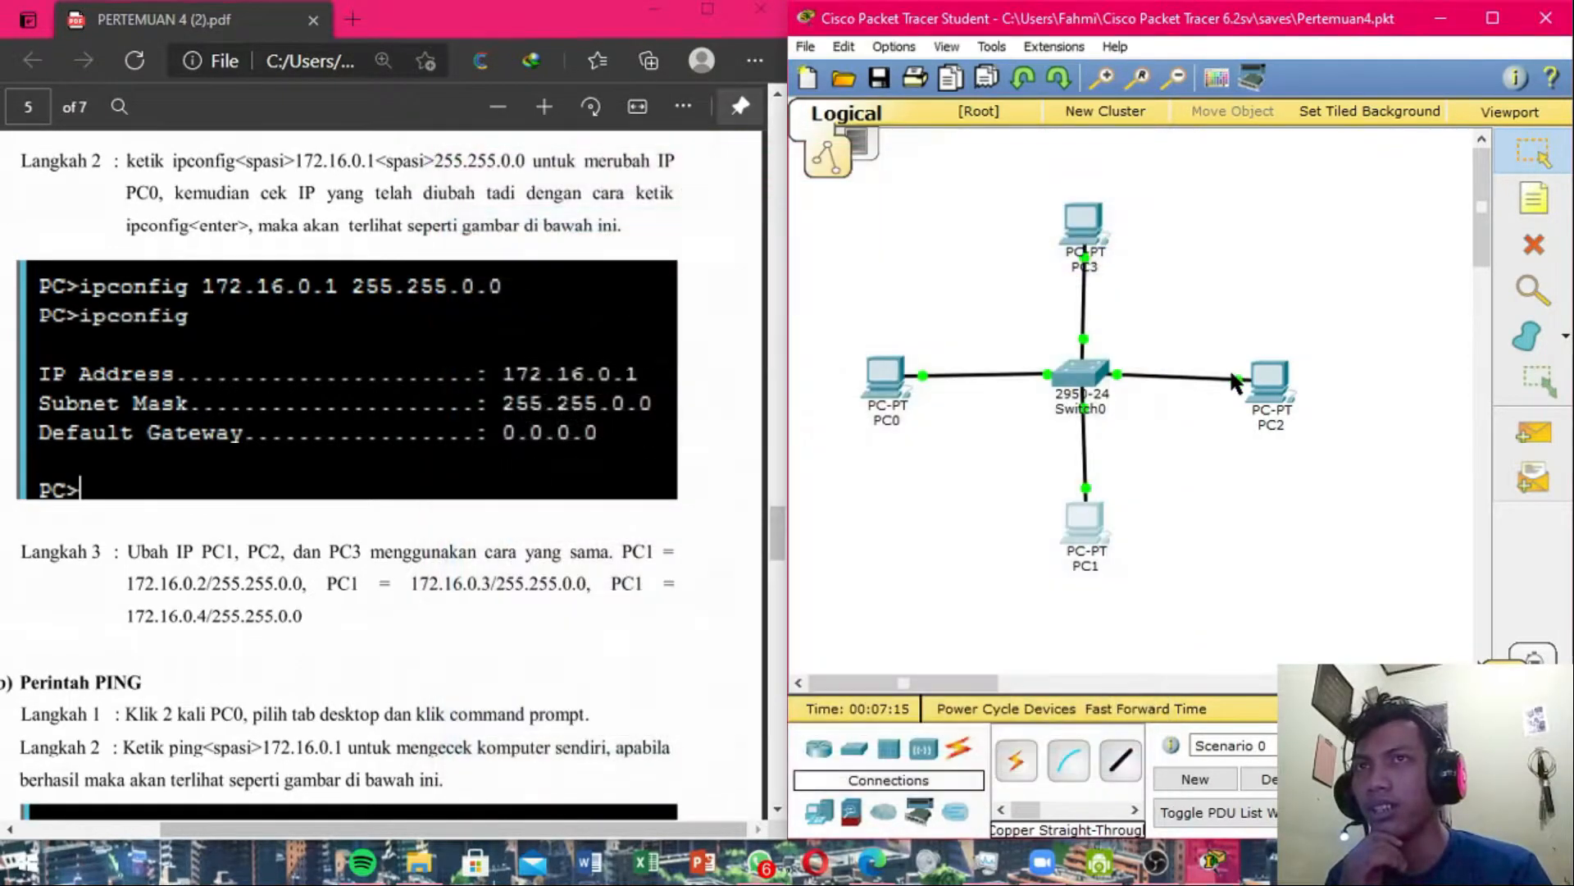
{"action": "double_click", "coordinate": [1267, 379]}
{"action": "left_click", "coordinate": [932, 251]}
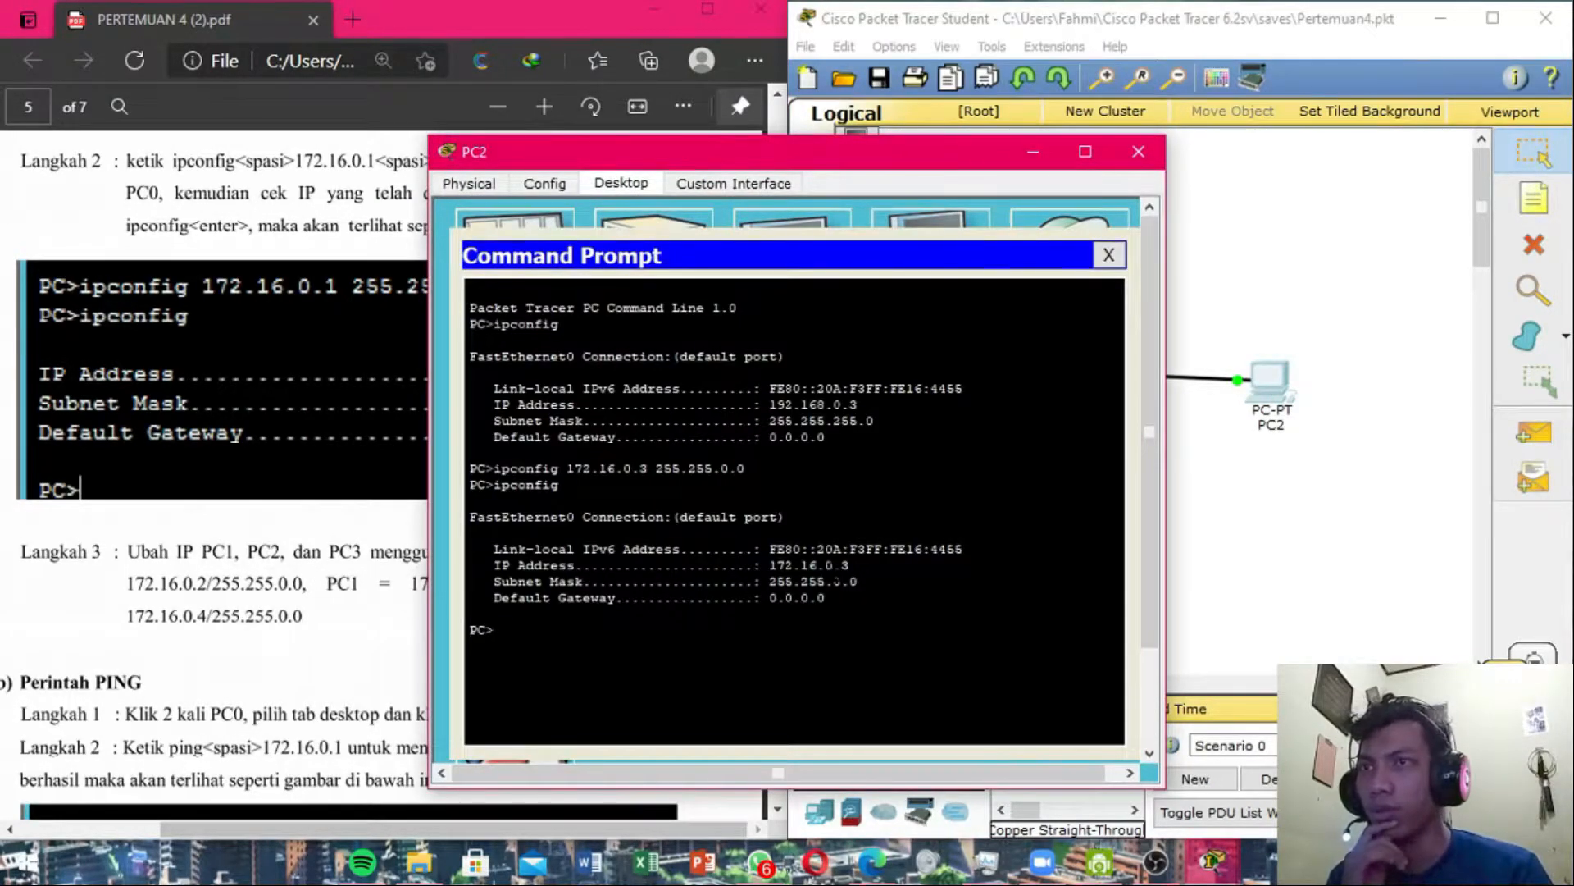
{"action": "left_click", "coordinate": [1139, 151]}
Use ipconfig in PC3's Command Prompt to set its address to 172.16.0.4 with mask 255.255.0.0.
{"action": "double_click", "coordinate": [1084, 236]}
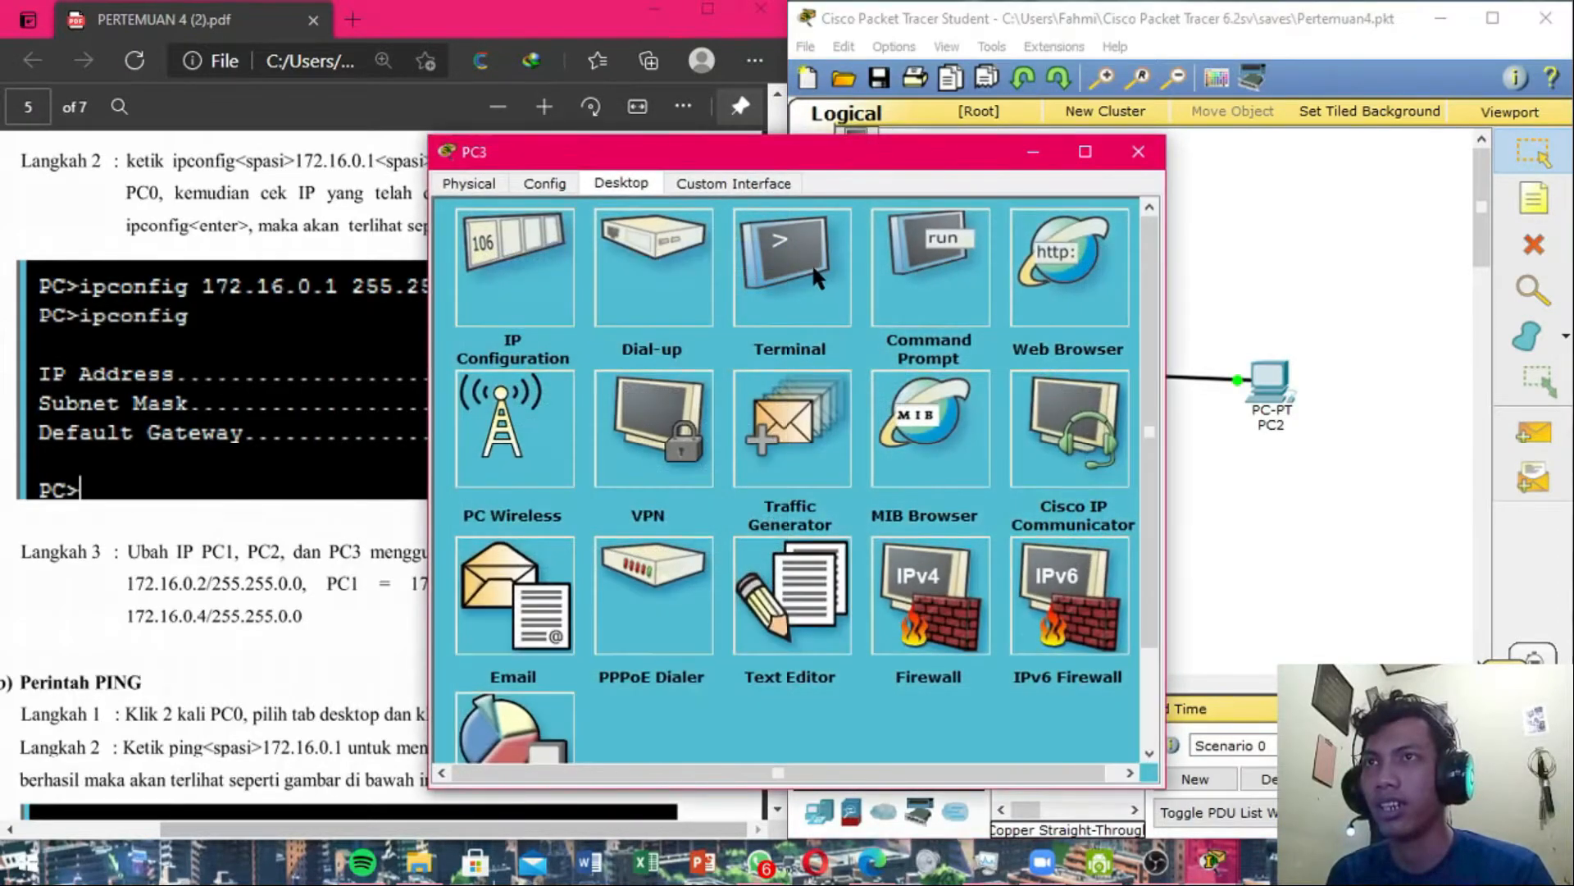
{"action": "left_click", "coordinate": [929, 302]}
{"action": "type", "text": "ipconfig"}
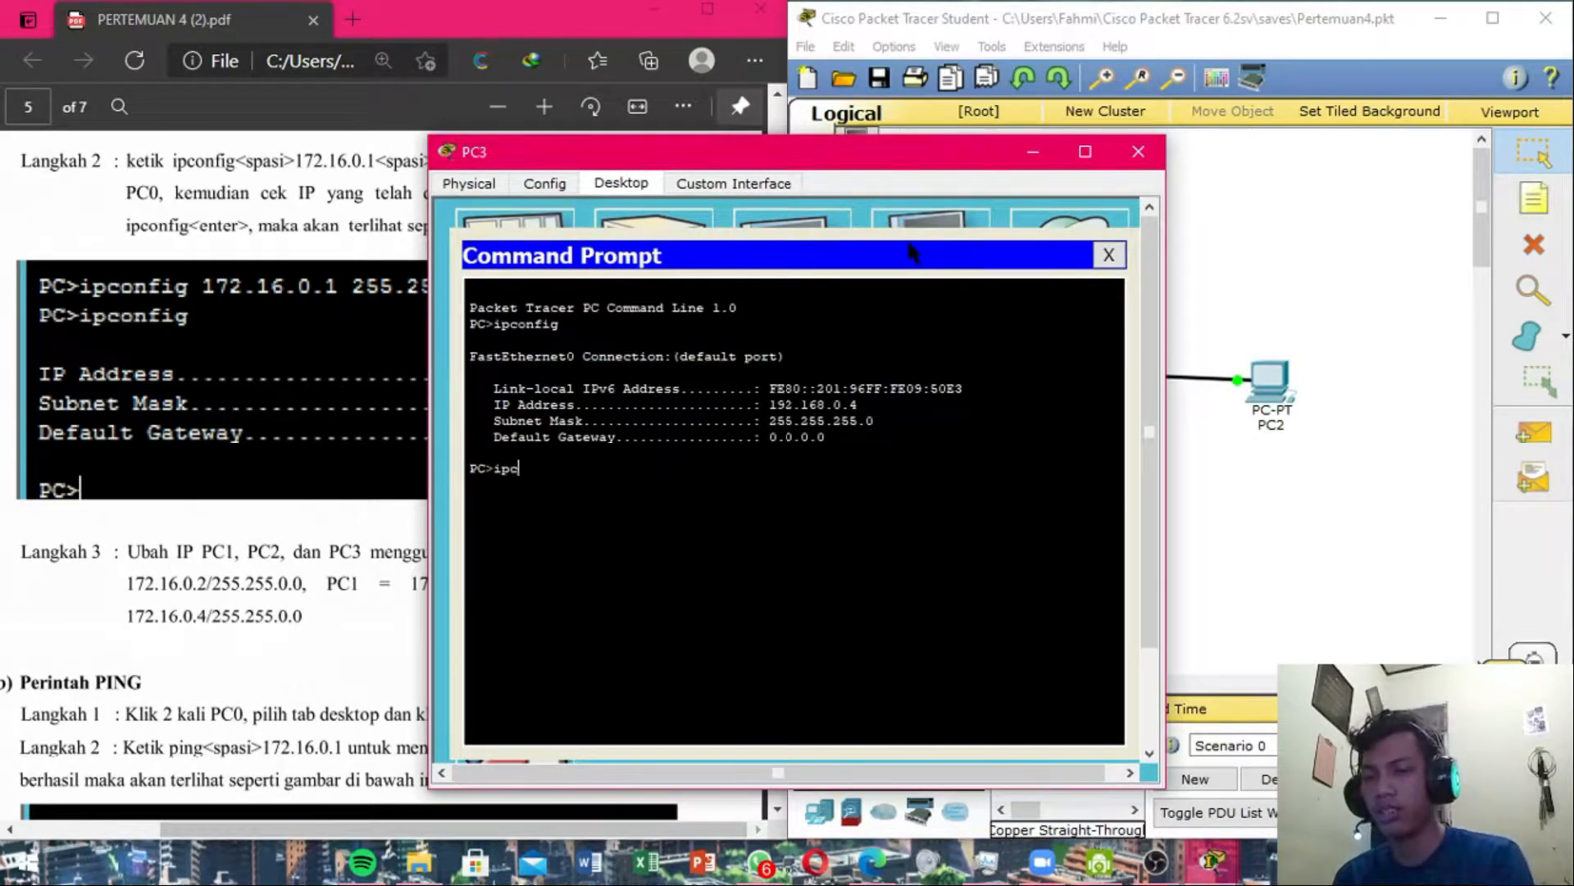
{"action": "type", "text": " 17"}
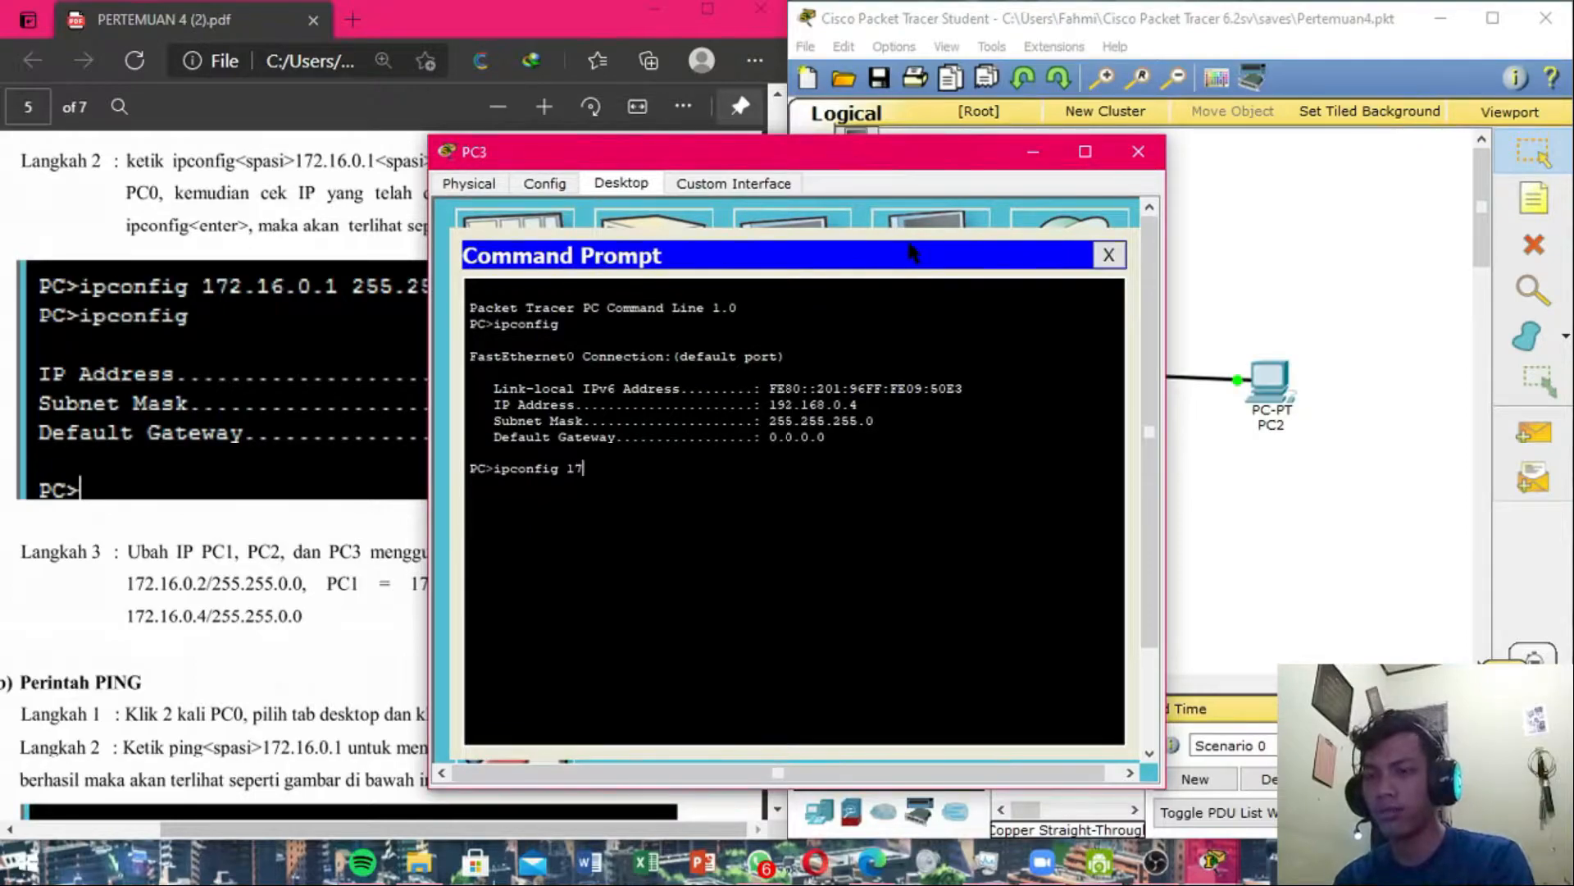
{"action": "type", "text": "2.10."}
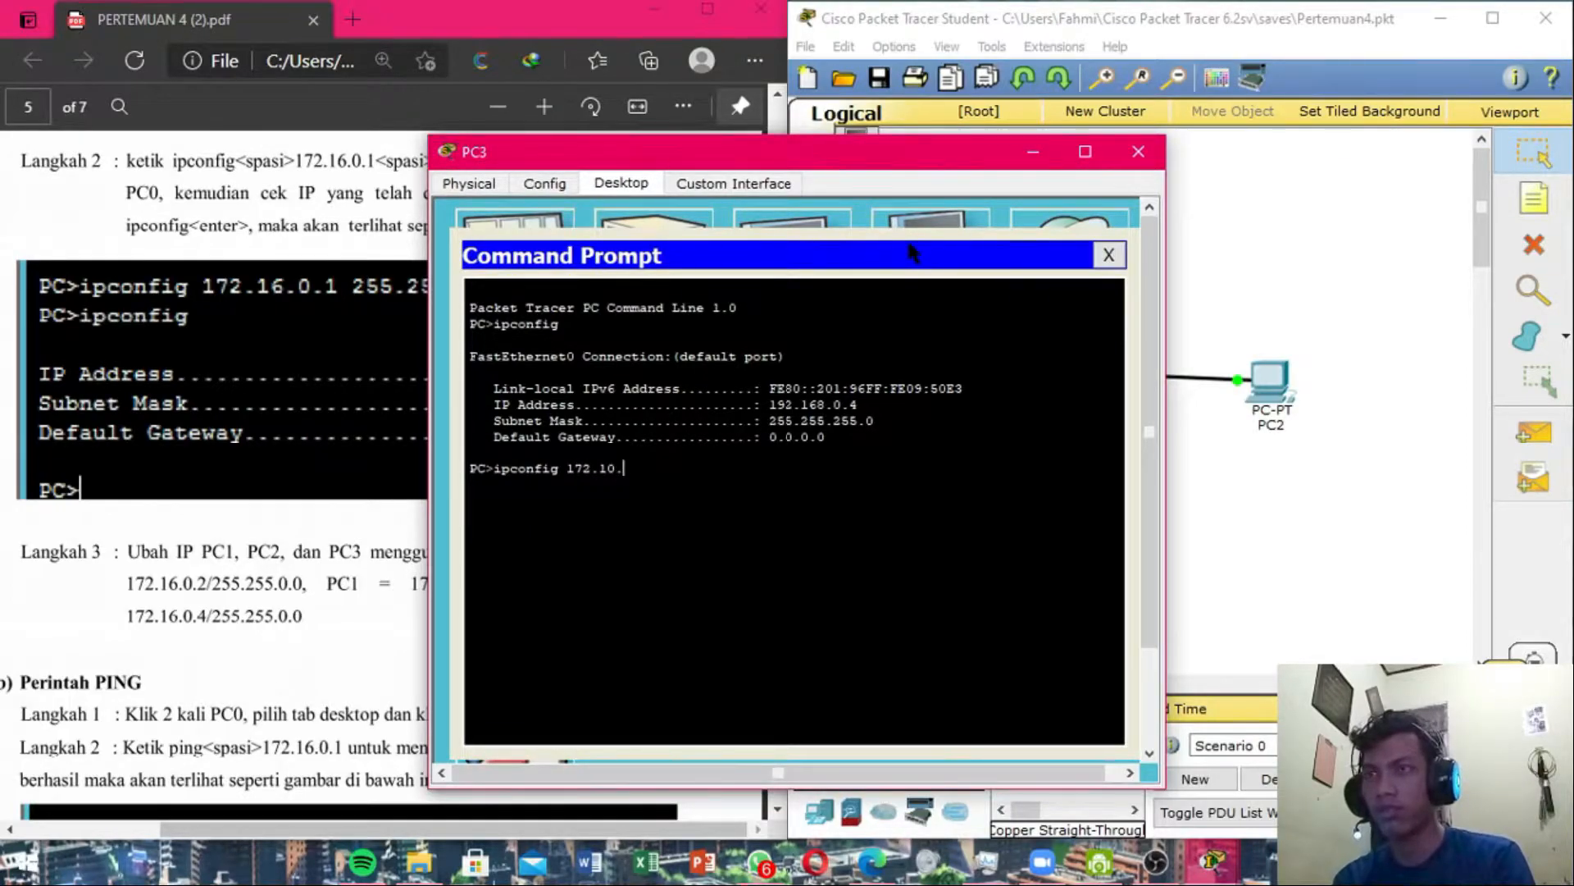
{"action": "key", "text": "BackSpace"}
{"action": "key", "text": "BackSpace"}
{"action": "type", "text": "6.0.4"}
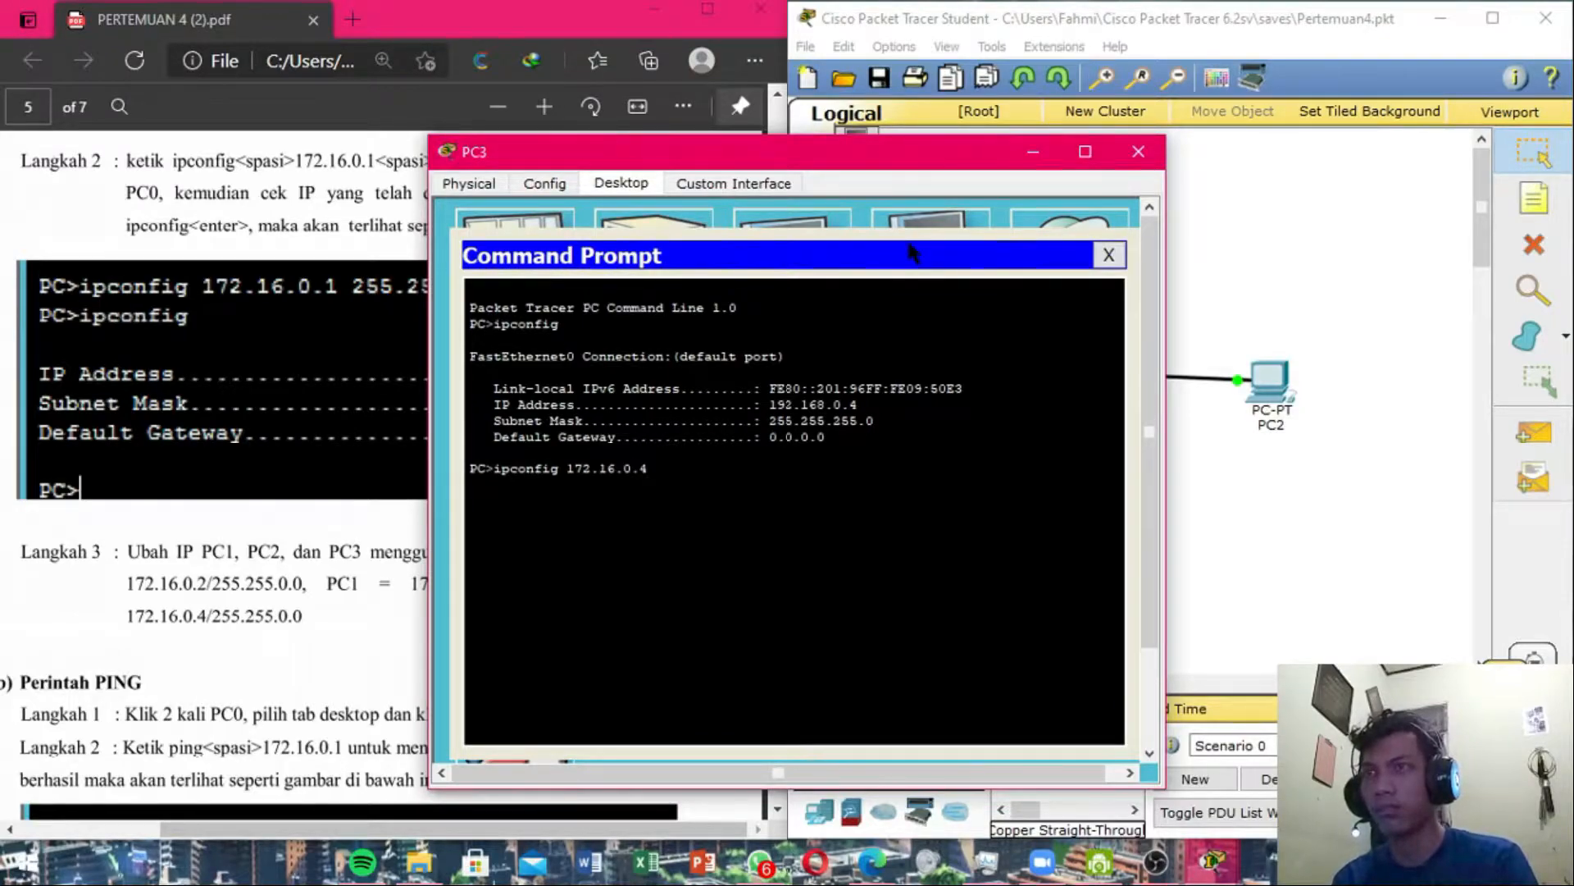
{"action": "type", "text": " 255.255.2"}
{"action": "key", "text": "BackSpace"}
{"action": "key", "text": "BackSpace"}
{"action": "type", "text": ".01"}
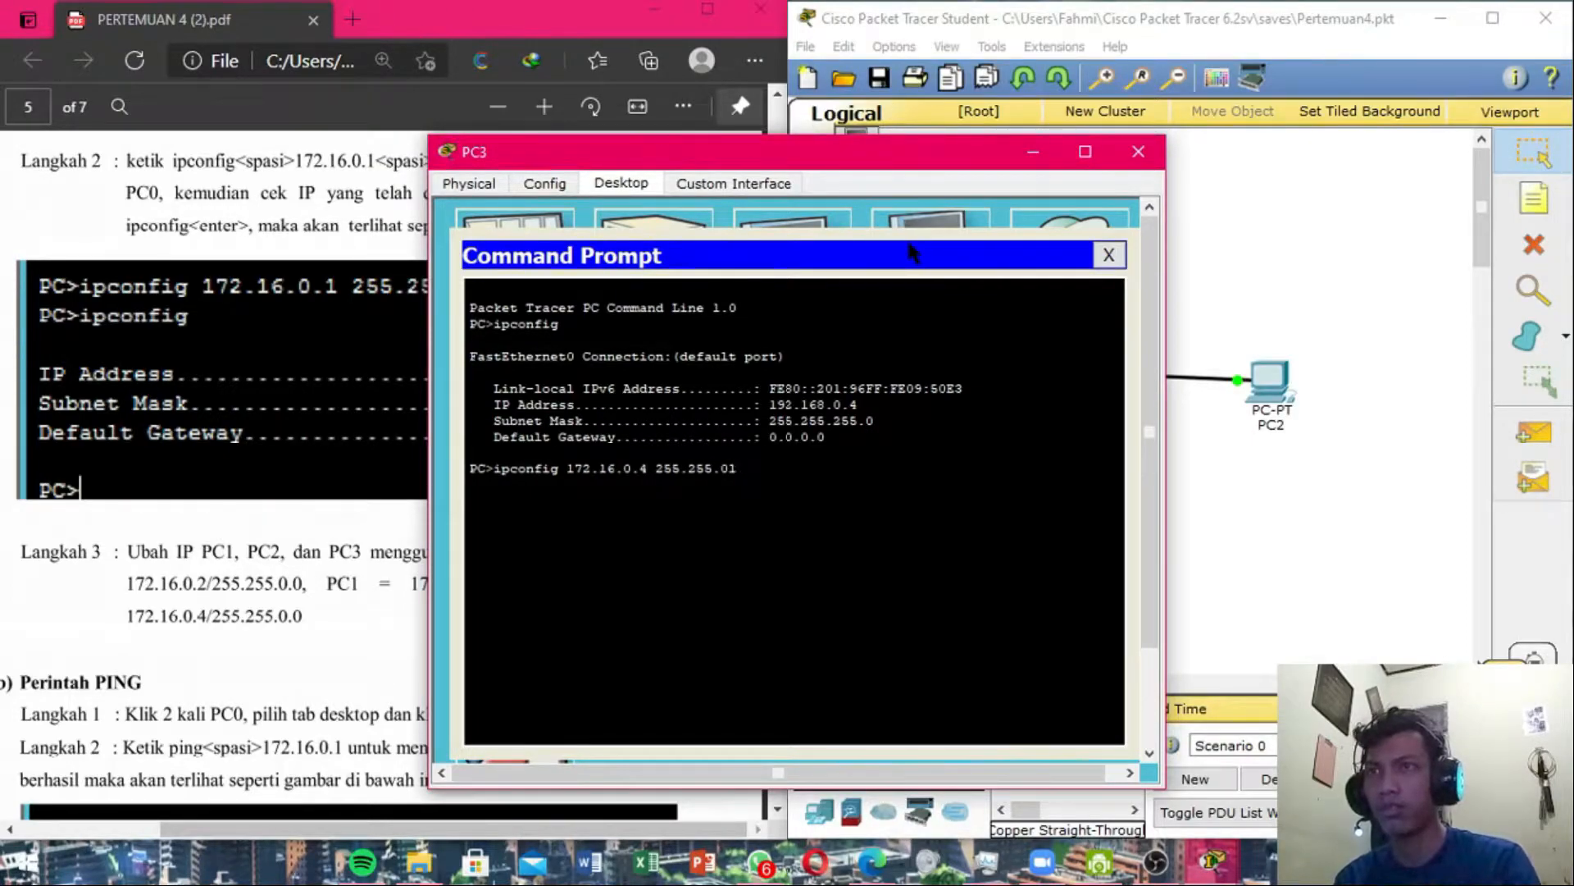
{"action": "type", "text": ".0"}
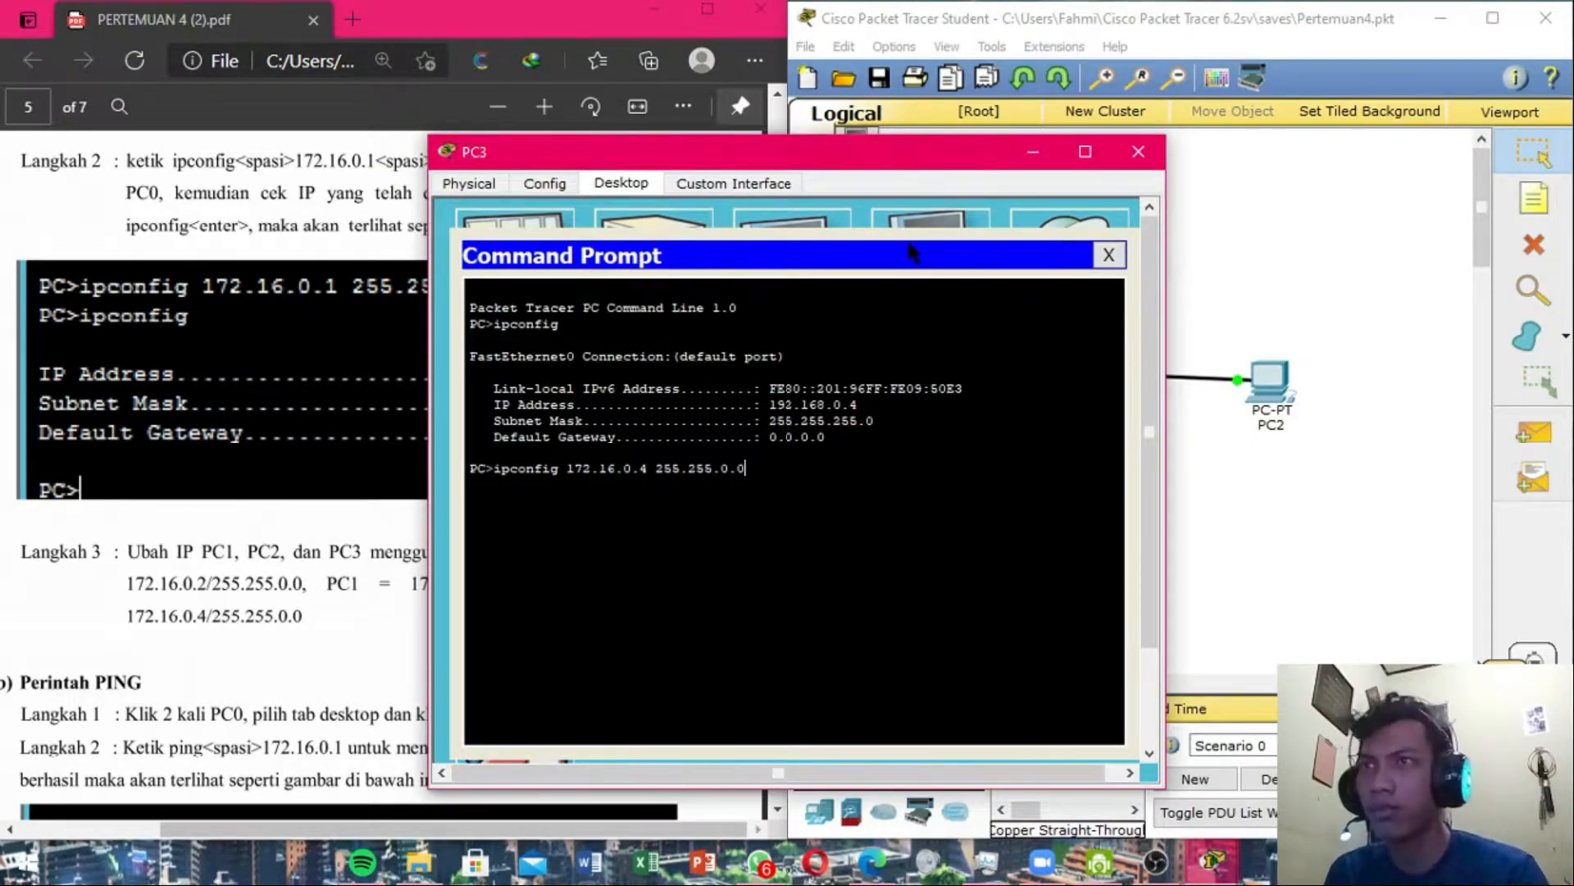
{"action": "key", "text": "Return"}
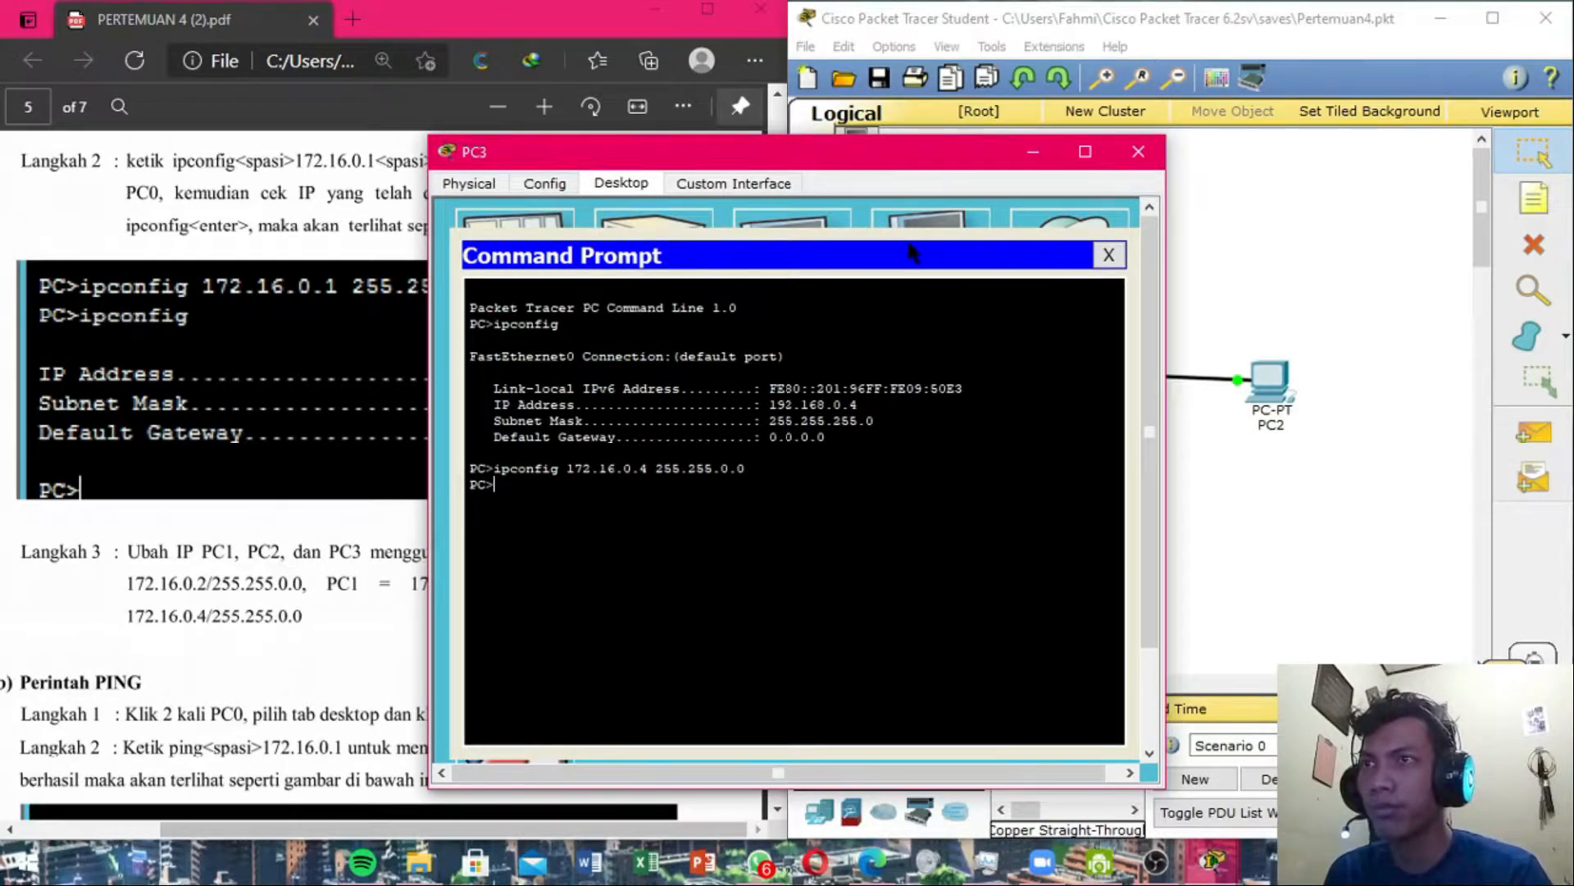
Run ipconfig without parameters on PC3 to verify its changed address, and close PC3's windows.
{"action": "key", "text": "Up"}
{"action": "key", "text": "BackSpace"}
{"action": "key", "text": "BackSpace"}
{"action": "key", "text": "BackSpace"}
{"action": "key", "text": "BackSpace"}
{"action": "key", "text": "BackSpace"}
{"action": "key", "text": "BackSpace"}
{"action": "key", "text": "BackSpace"}
{"action": "key", "text": "BackSpace"}
{"action": "key", "text": "BackSpace"}
{"action": "key", "text": "BackSpace"}
{"action": "key", "text": "BackSpace"}
{"action": "key", "text": "BackSpace"}
{"action": "key", "text": "BackSpace"}
{"action": "key", "text": "BackSpace"}
{"action": "key", "text": "BackSpace"}
{"action": "key", "text": "BackSpace"}
{"action": "key", "text": "BackSpace"}
{"action": "key", "text": "BackSpace"}
{"action": "key", "text": "BackSpace"}
{"action": "key", "text": "BackSpace"}
{"action": "key", "text": "BackSpace"}
{"action": "key", "text": "BackSpace"}
{"action": "key", "text": "Return"}
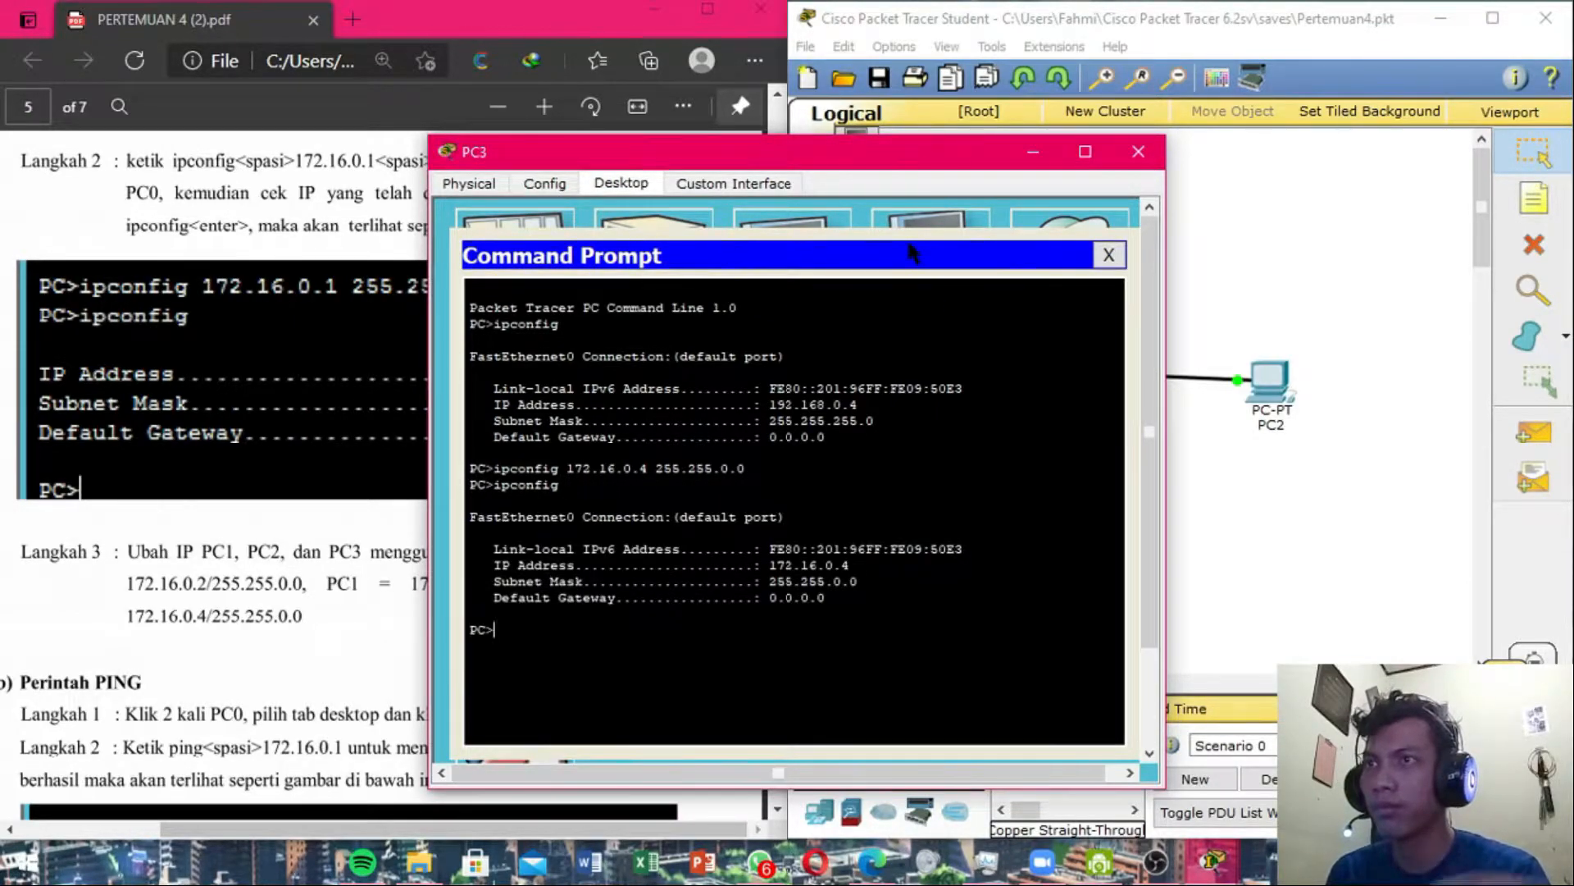
{"action": "left_click", "coordinate": [1120, 253]}
{"action": "left_click", "coordinate": [1138, 151]}
Recheck the ipconfig output on PC2 and PC1 once more, closing each PC's windows.
{"action": "double_click", "coordinate": [1260, 398]}
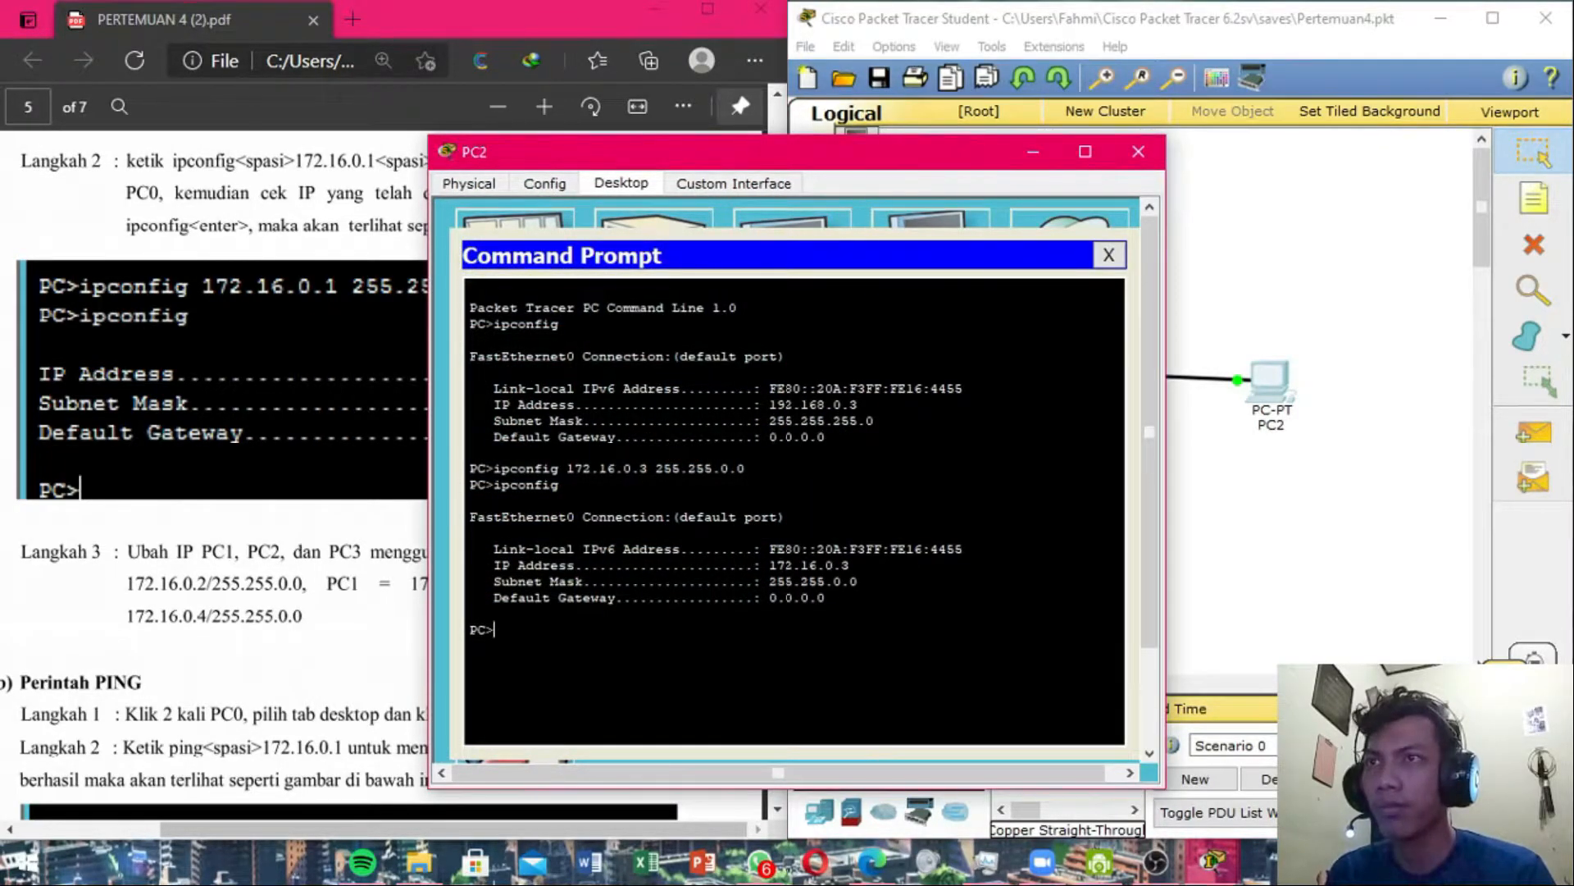
{"action": "left_click", "coordinate": [1107, 255]}
{"action": "left_click", "coordinate": [1138, 151]}
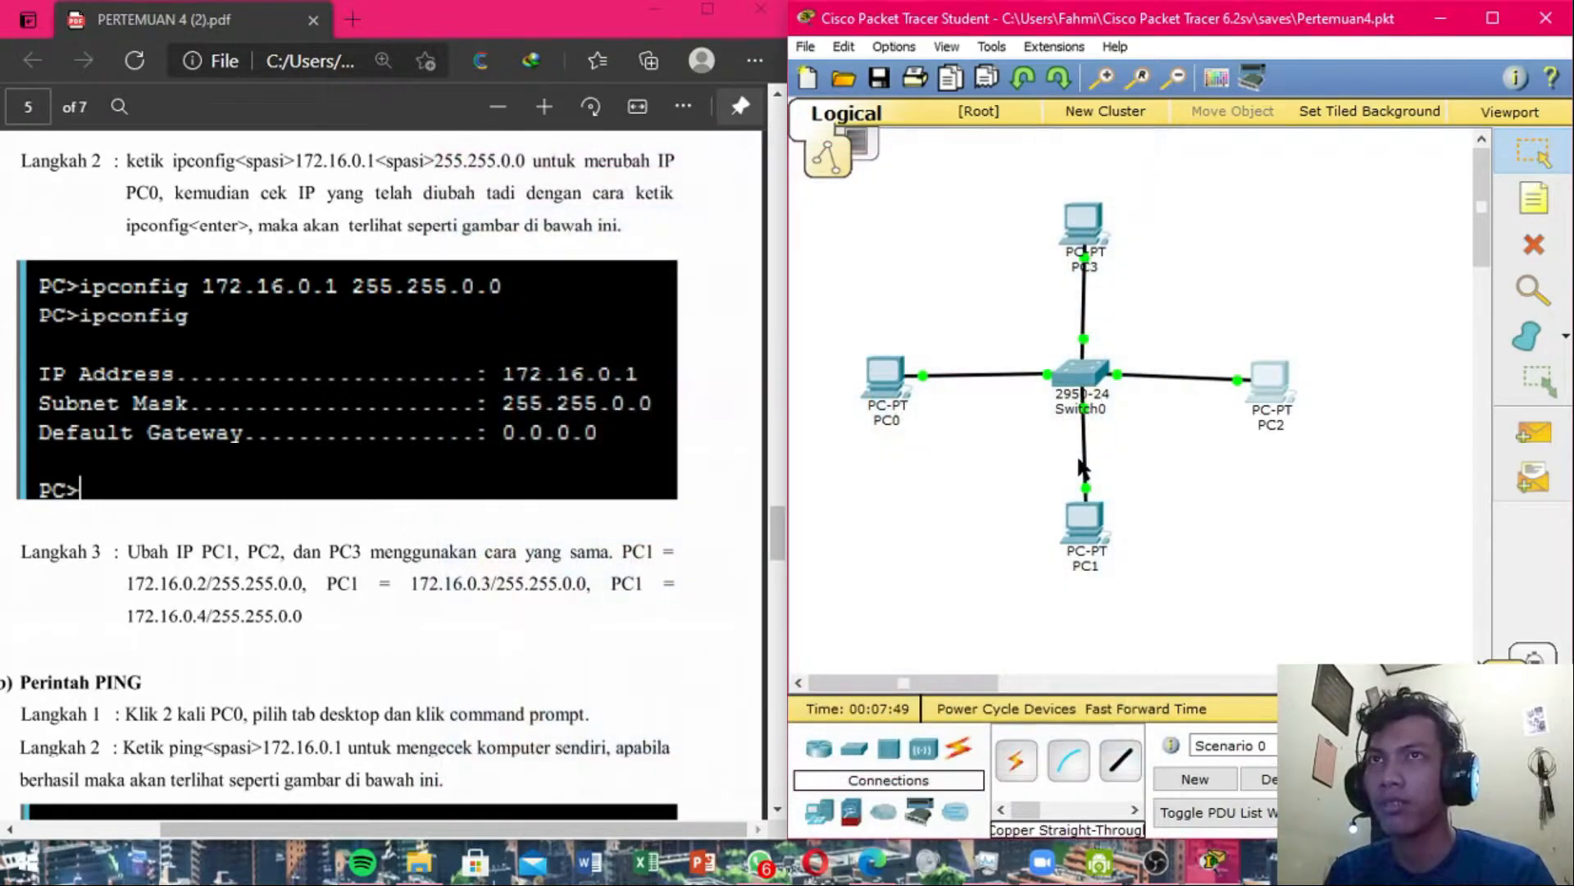
{"action": "double_click", "coordinate": [1075, 522]}
{"action": "left_click", "coordinate": [925, 282]}
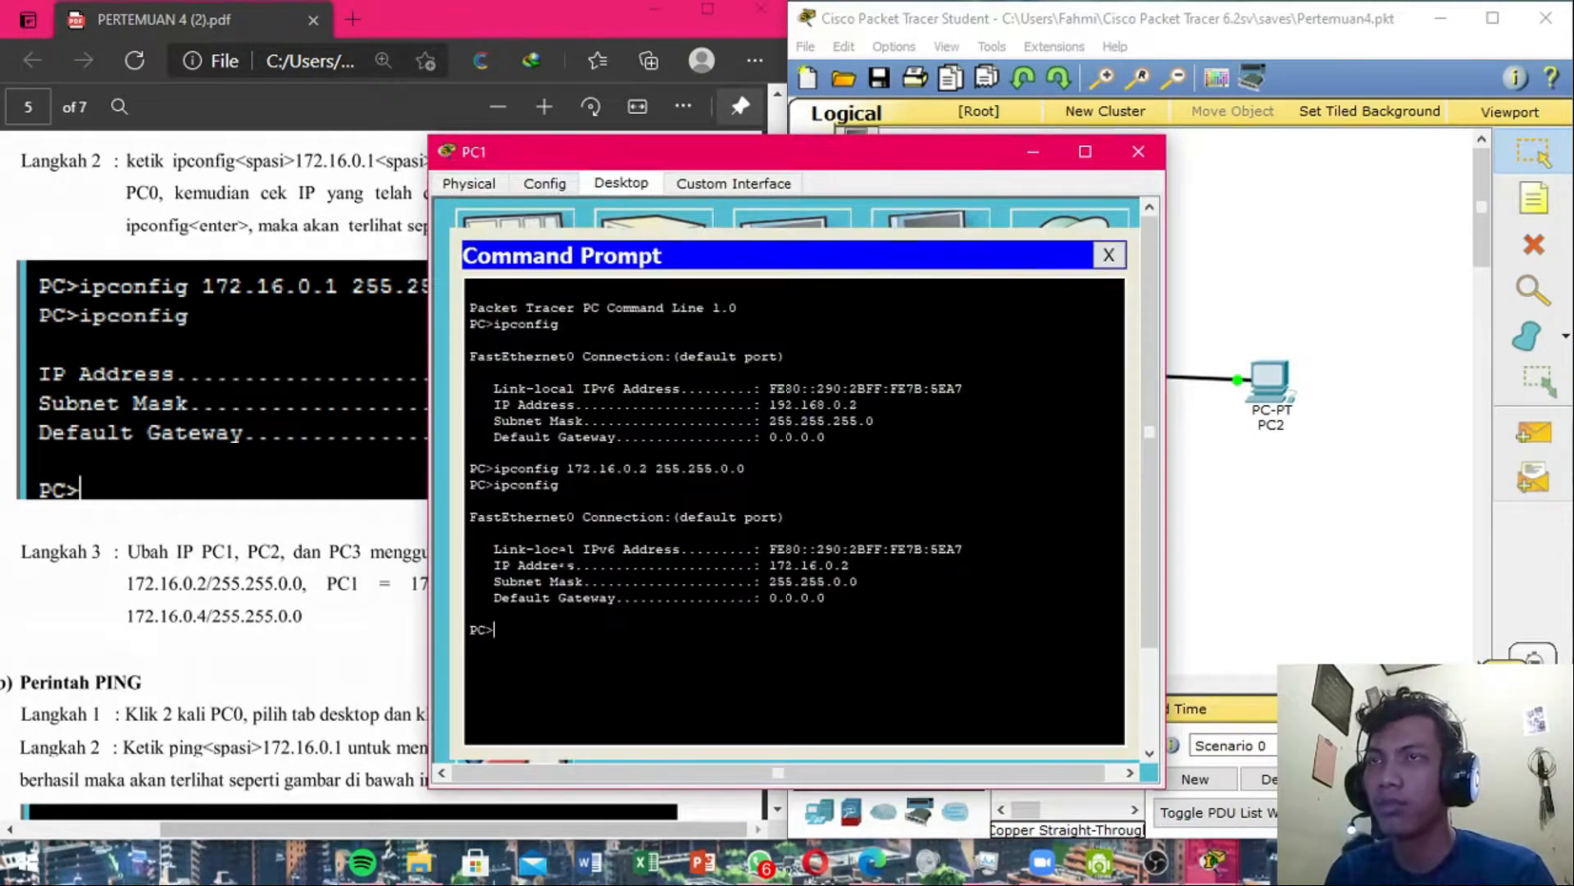
{"action": "left_click", "coordinate": [1109, 255]}
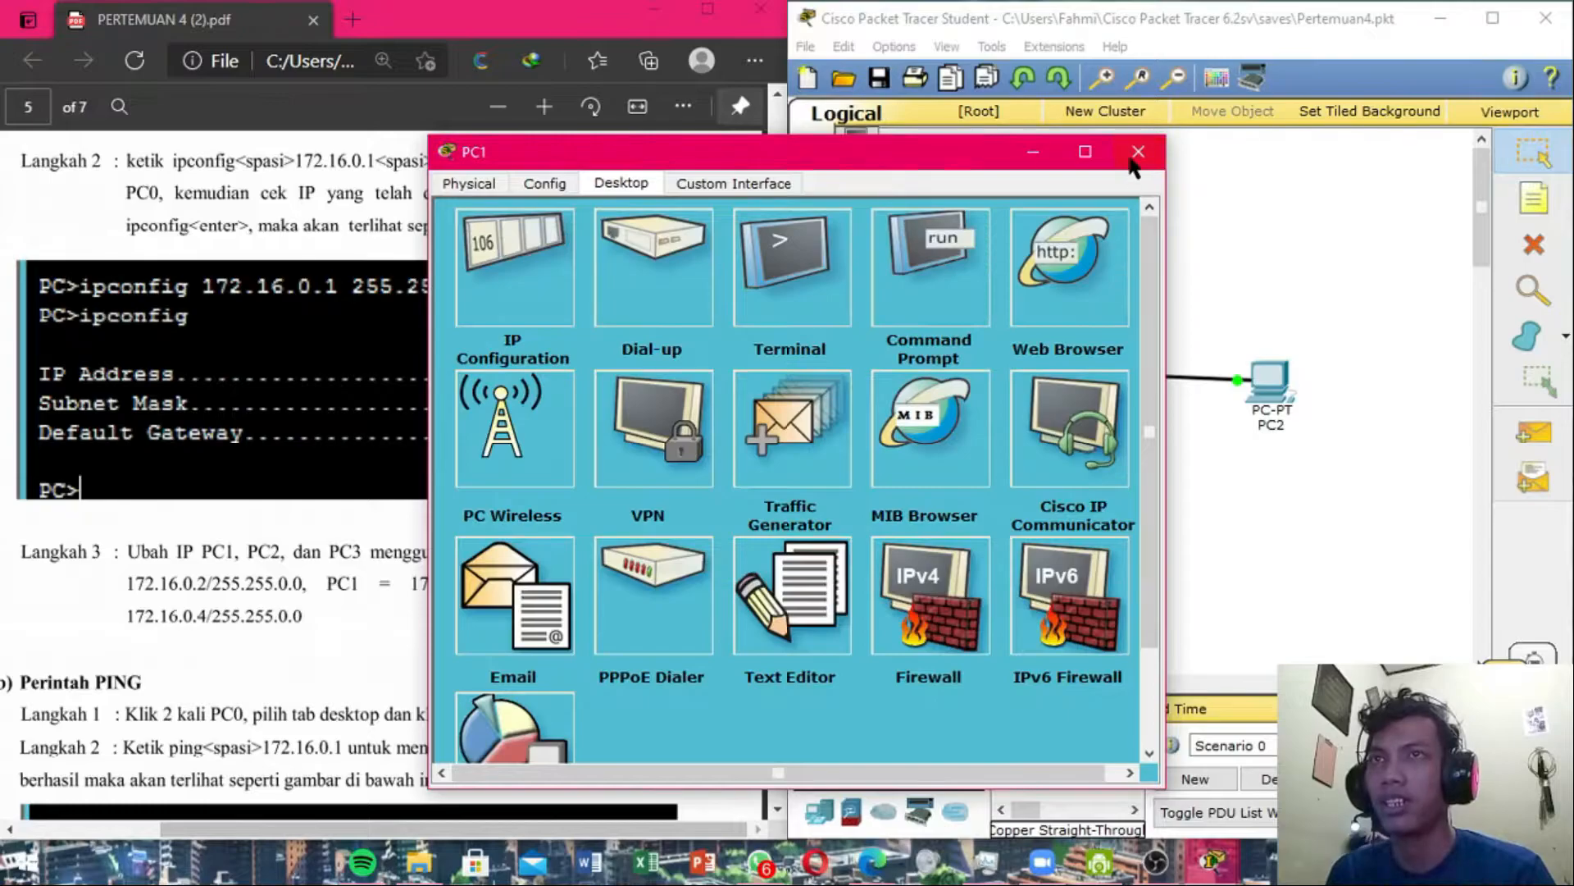
{"action": "left_click", "coordinate": [1139, 151]}
Read the worksheet's section on the PING command, including the self-test and the pings to PC1, PC2 and PC3.
{"action": "left_click", "coordinate": [215, 638]}
{"action": "scroll", "coordinate": [218, 640], "scroll_direction": "down", "scroll_amount": 4}
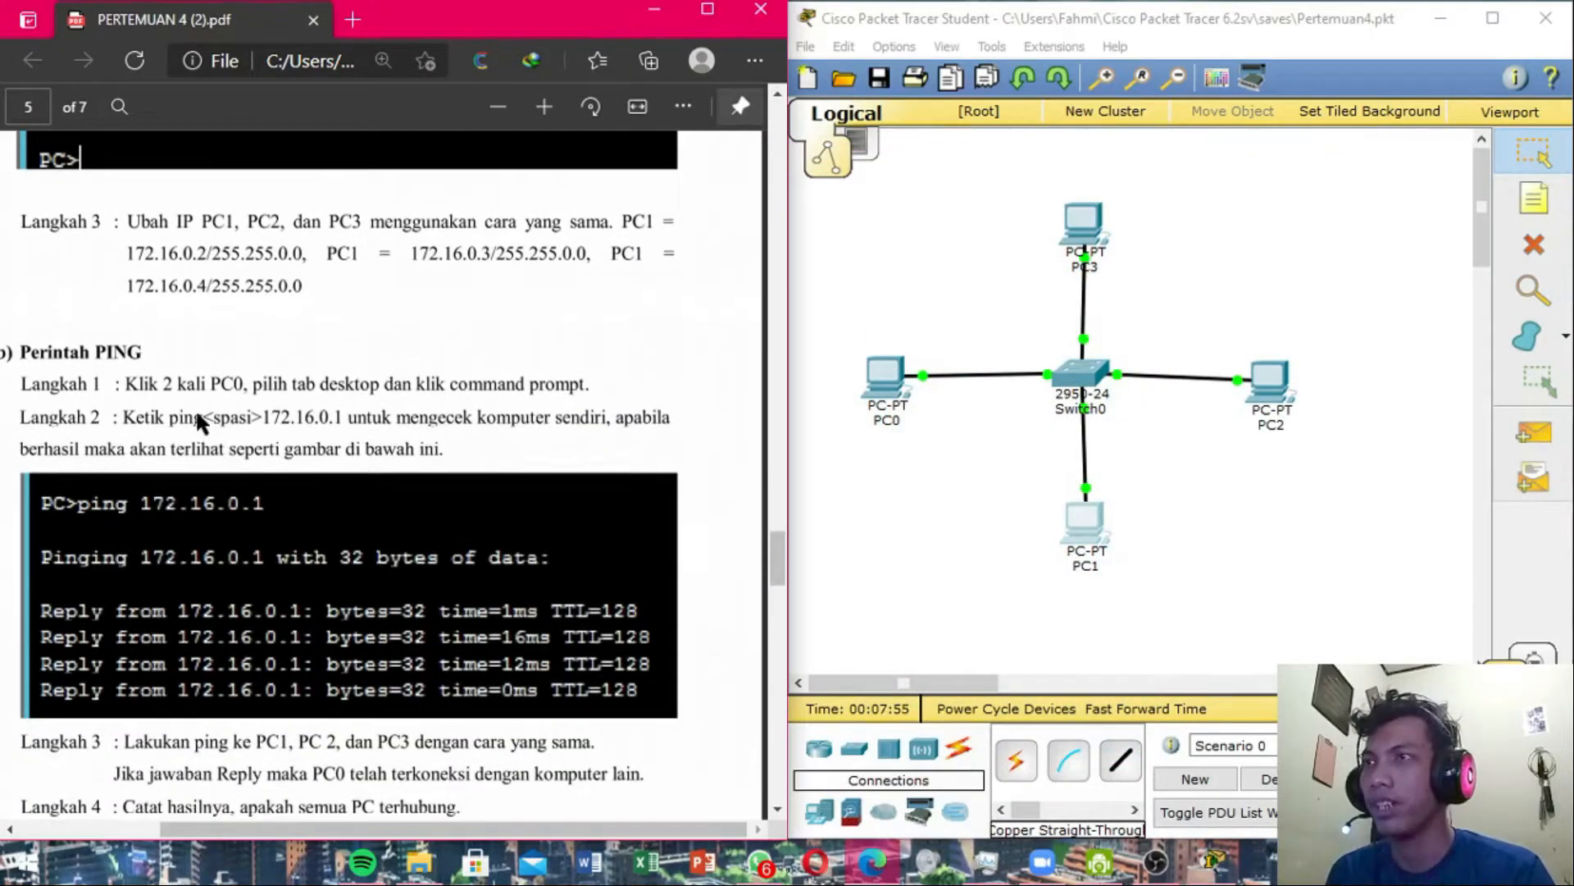
{"action": "scroll", "coordinate": [205, 426], "scroll_direction": "down", "scroll_amount": 2}
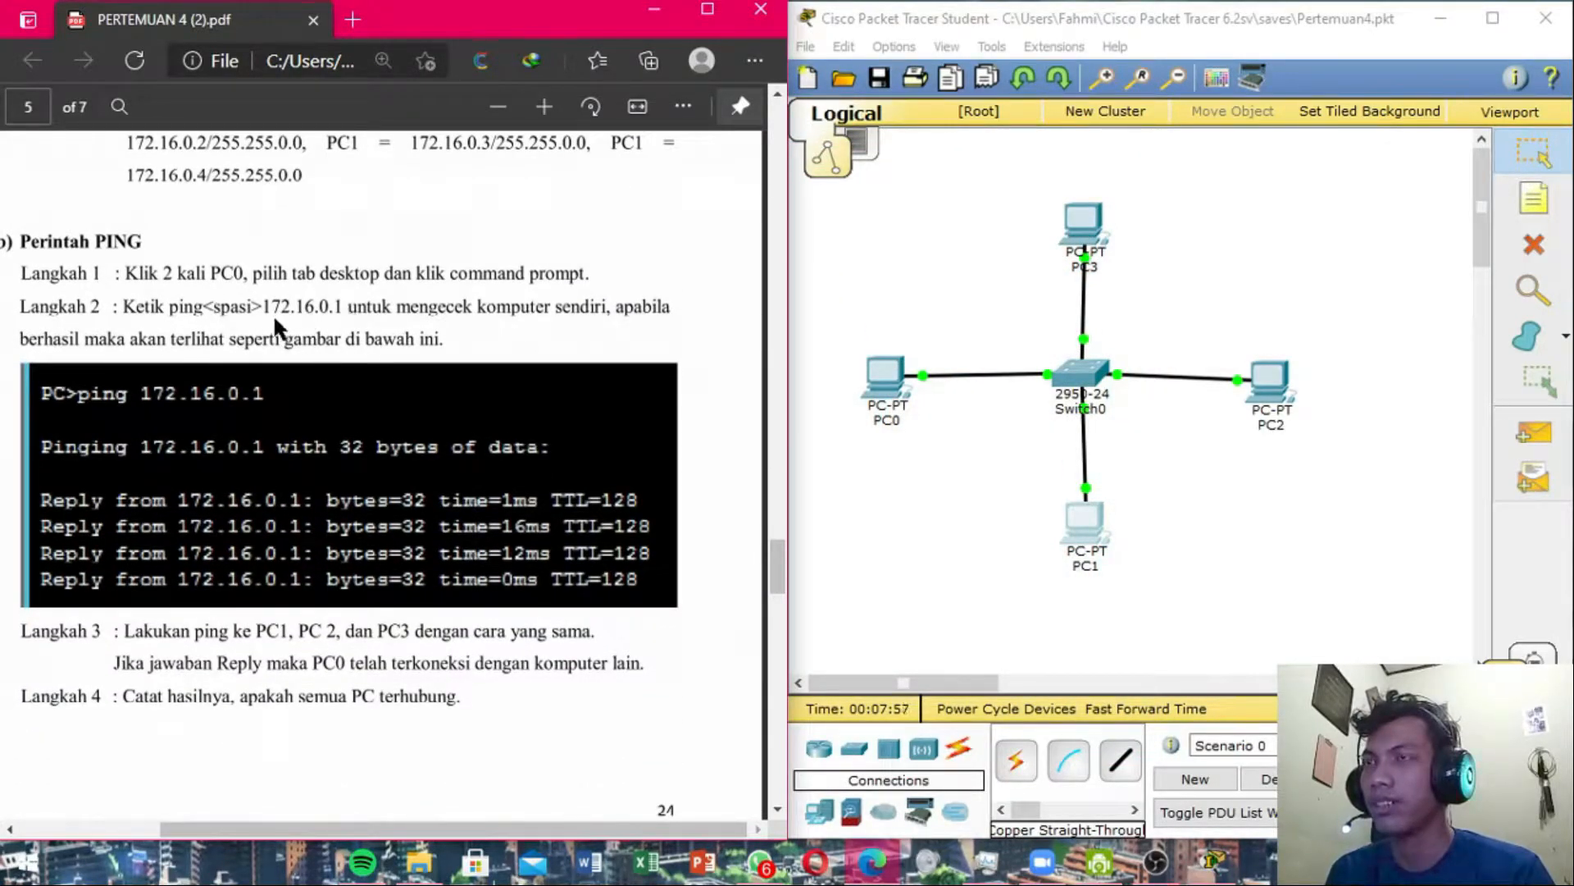
{"action": "scroll", "coordinate": [275, 318], "scroll_direction": "up", "scroll_amount": 2}
{"action": "scroll", "coordinate": [305, 316], "scroll_direction": "down", "scroll_amount": 3}
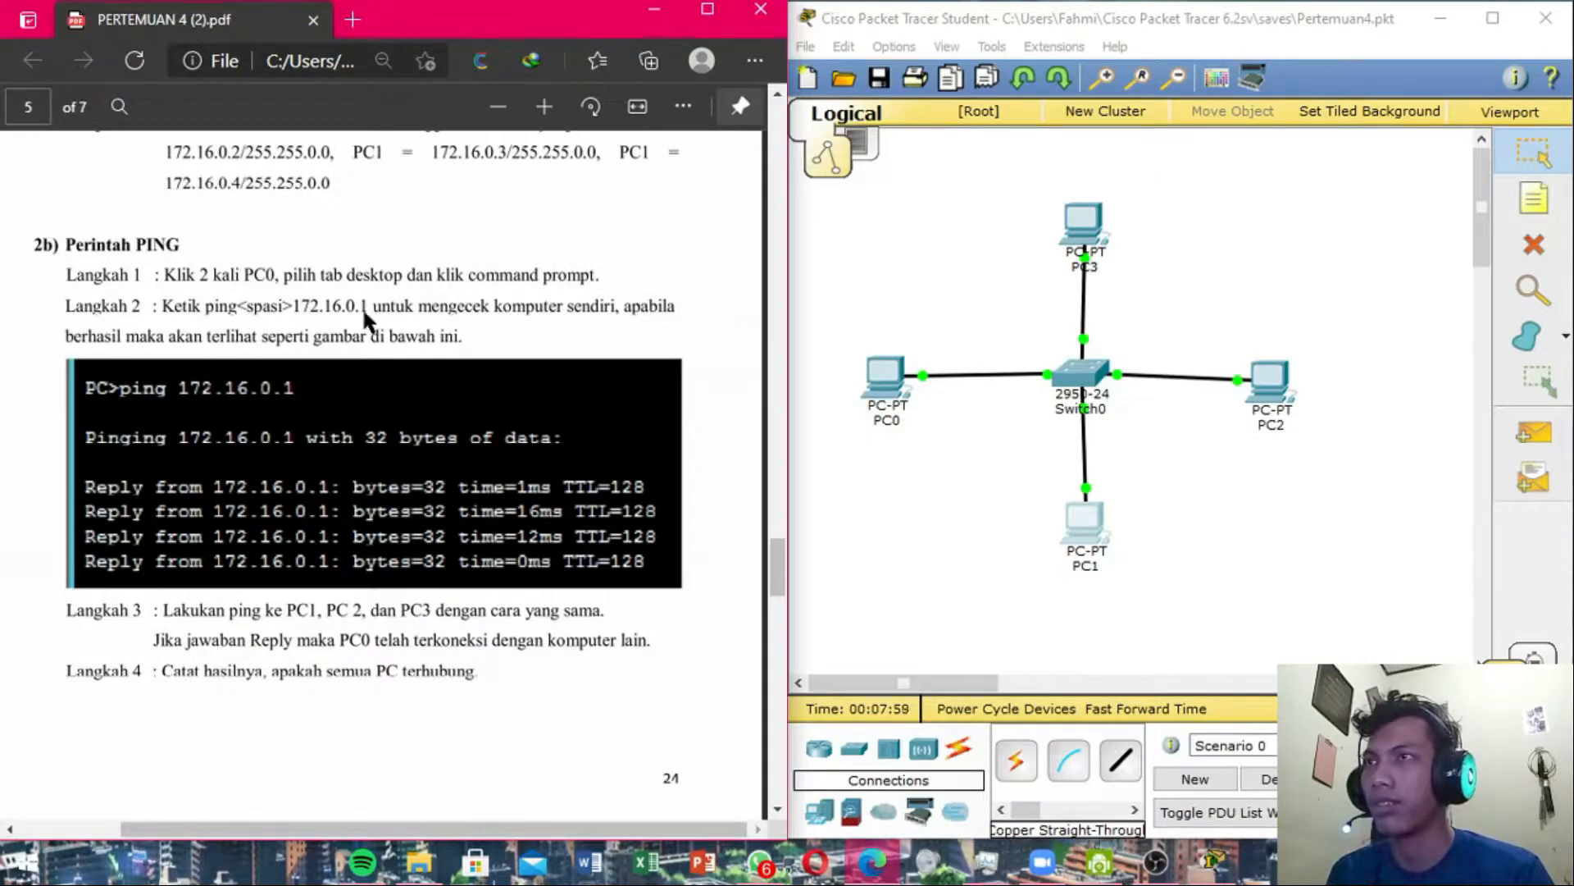
Ping PC0's own address, 172.16.0.1, from PC0's Command Prompt.
{"action": "double_click", "coordinate": [884, 374]}
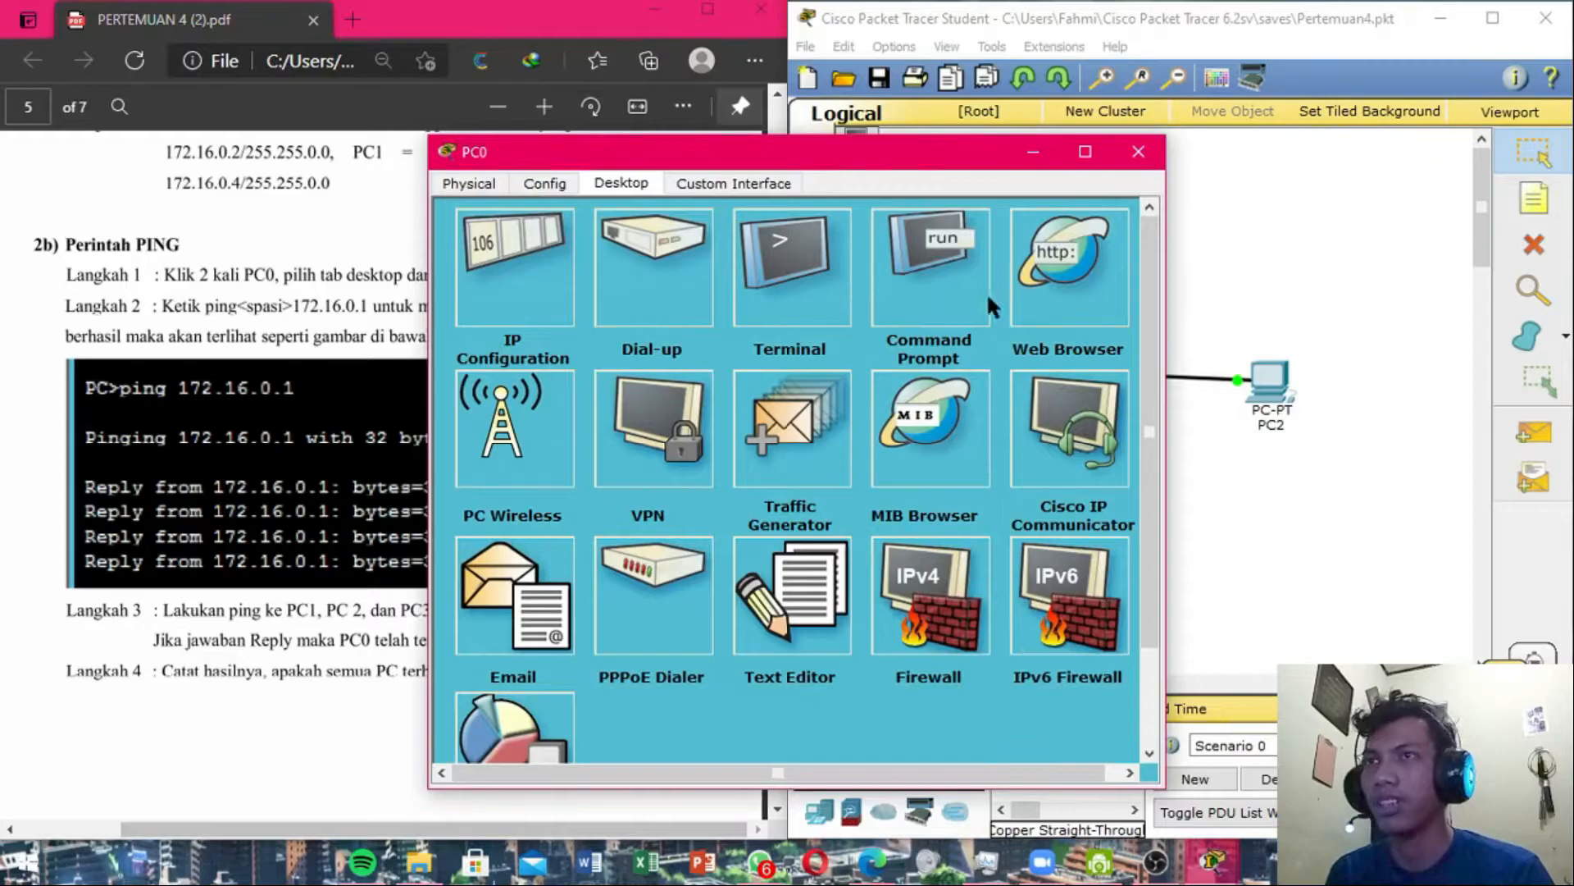
{"action": "left_click", "coordinate": [986, 292]}
{"action": "key", "text": "Up"}
{"action": "key", "text": "Up"}
{"action": "key", "text": "Up"}
{"action": "key", "text": "BackSpace"}
{"action": "key", "text": "BackSpace"}
{"action": "key", "text": "BackSpace"}
{"action": "key", "text": "BackSpace"}
{"action": "key", "text": "BackSpace"}
{"action": "key", "text": "BackSpace"}
{"action": "key", "text": "BackSpace"}
{"action": "key", "text": "BackSpace"}
{"action": "key", "text": "BackSpace"}
{"action": "key", "text": "BackSpace"}
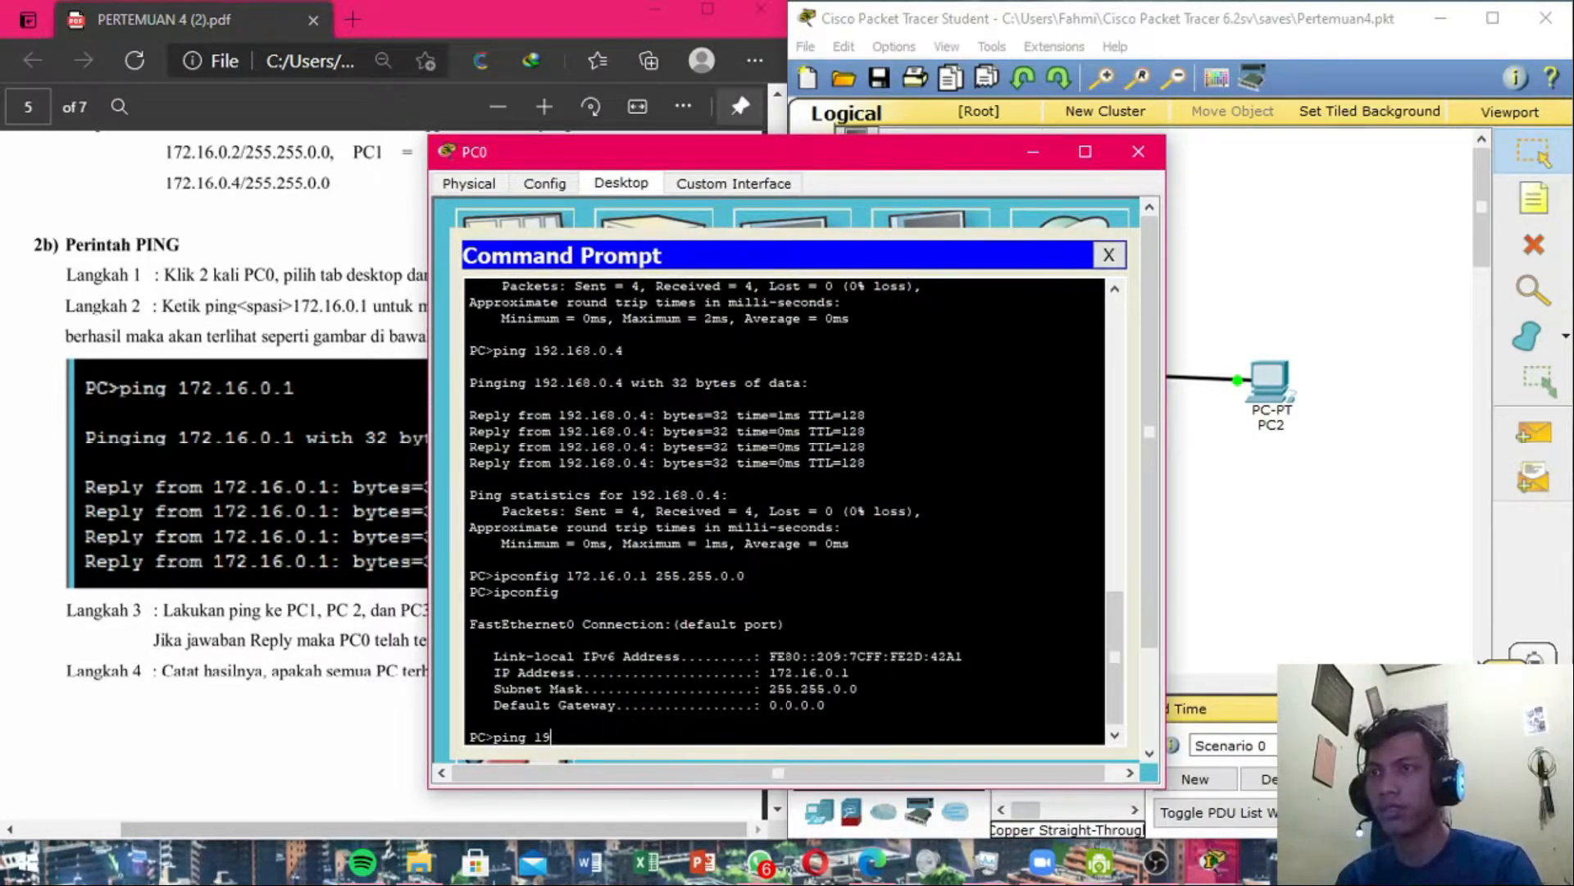
{"action": "type", "text": "72"}
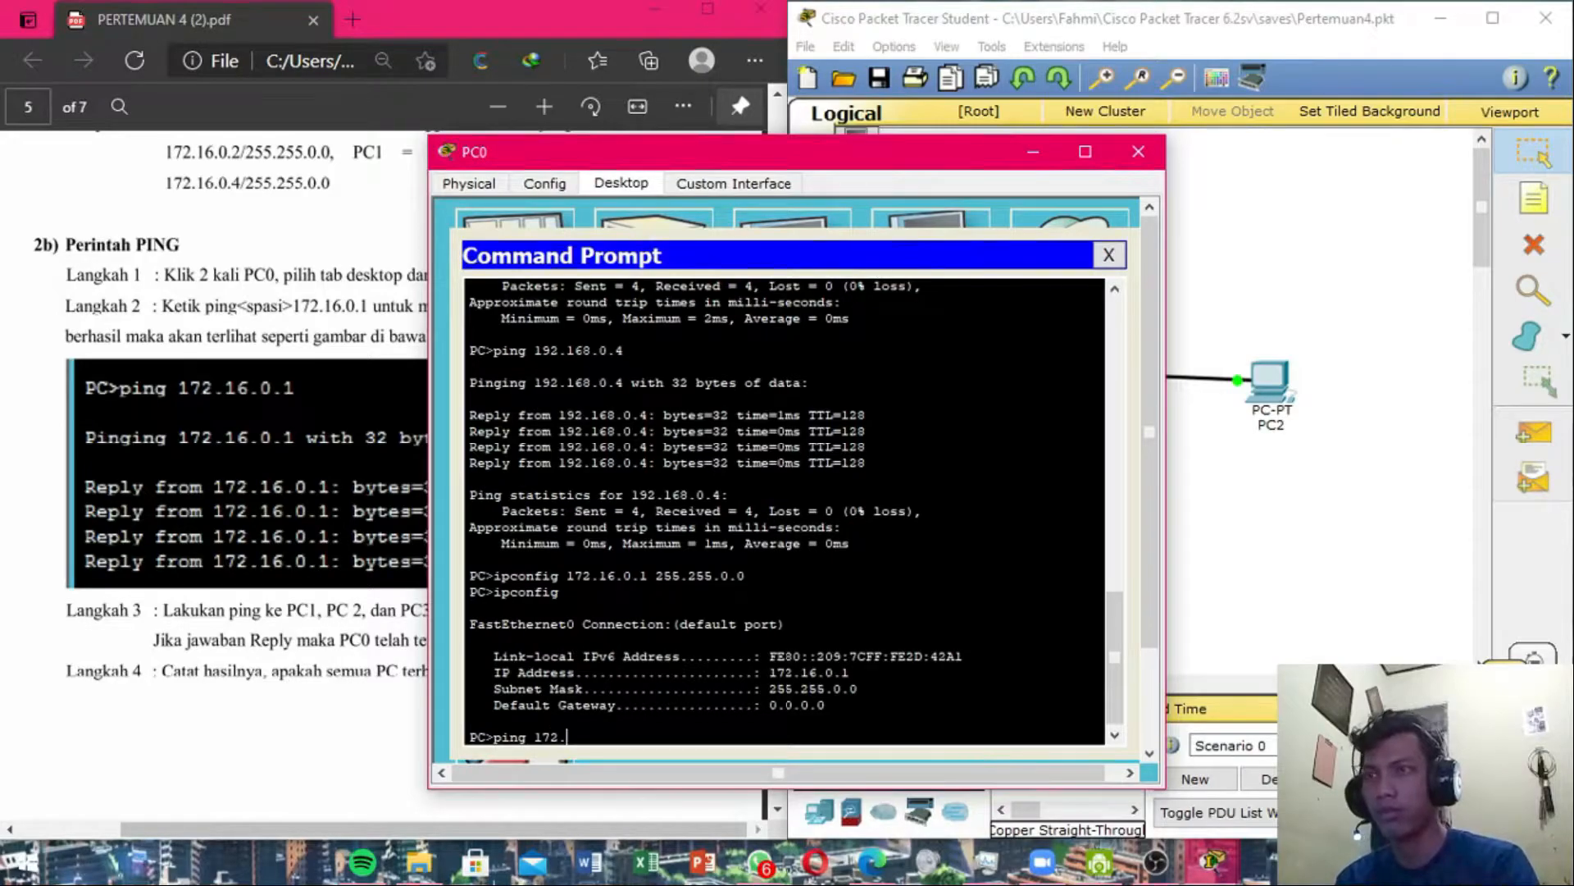
{"action": "type", "text": ".16"}
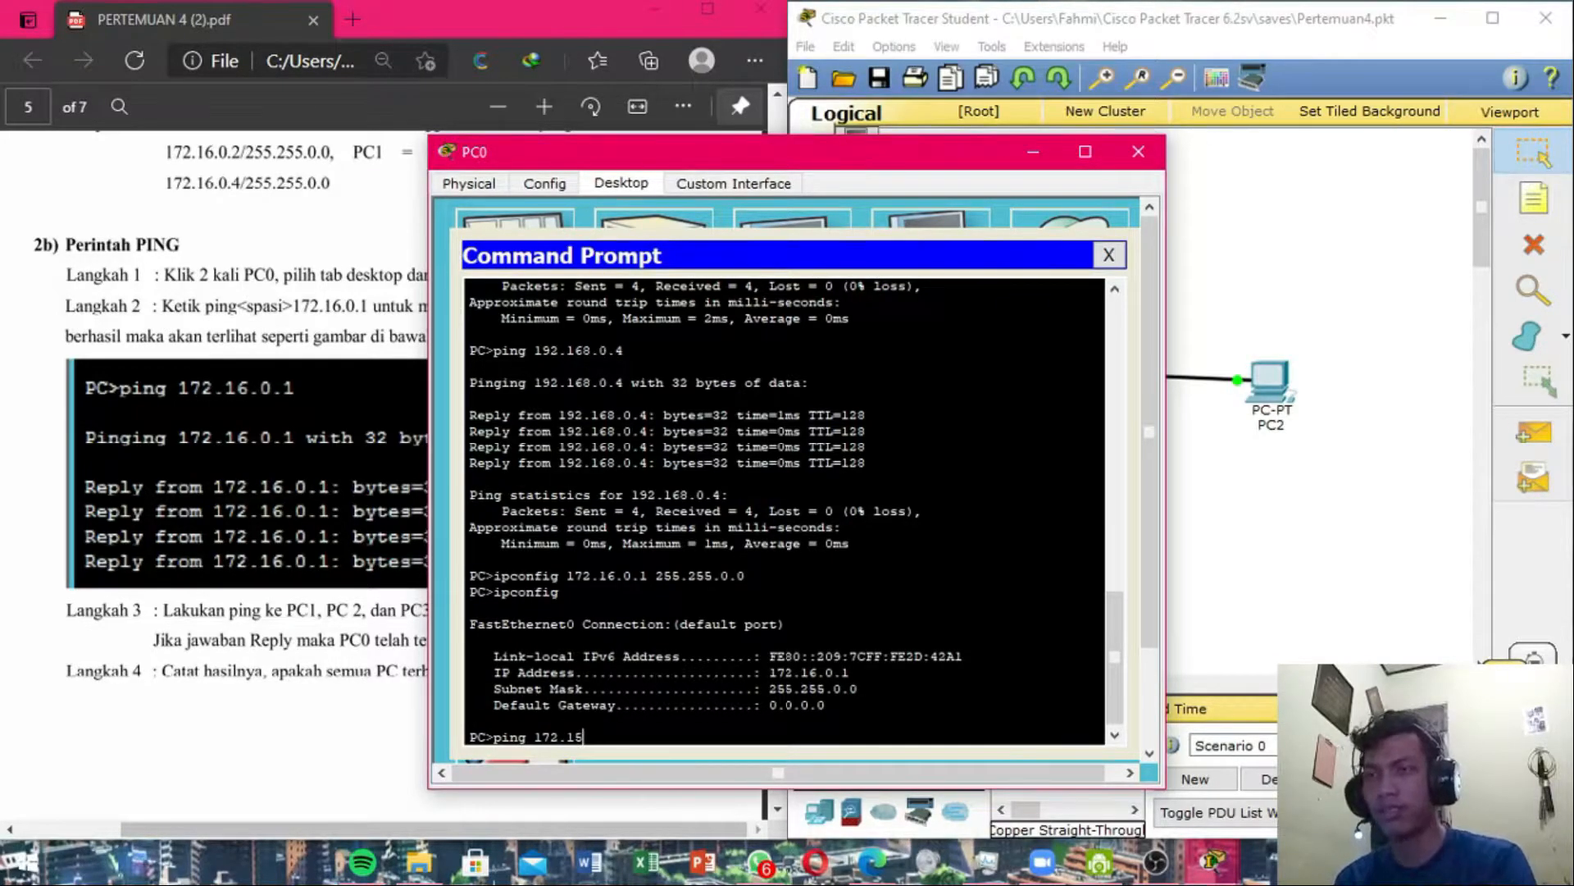
{"action": "type", "text": ".0"}
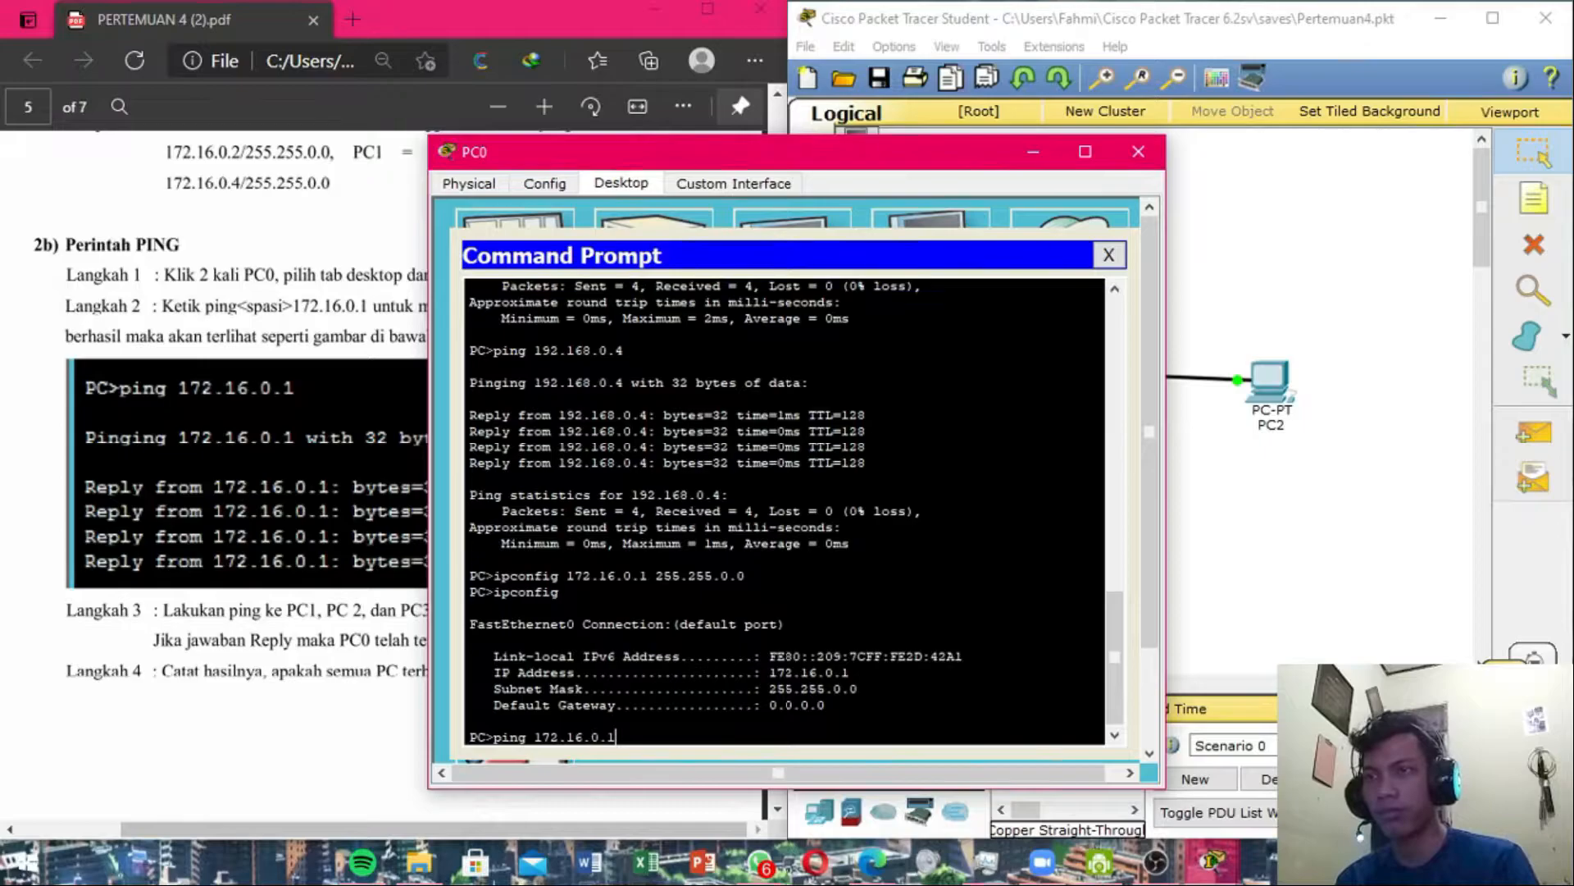
{"action": "type", "text": ".1"}
{"action": "key", "text": "Return"}
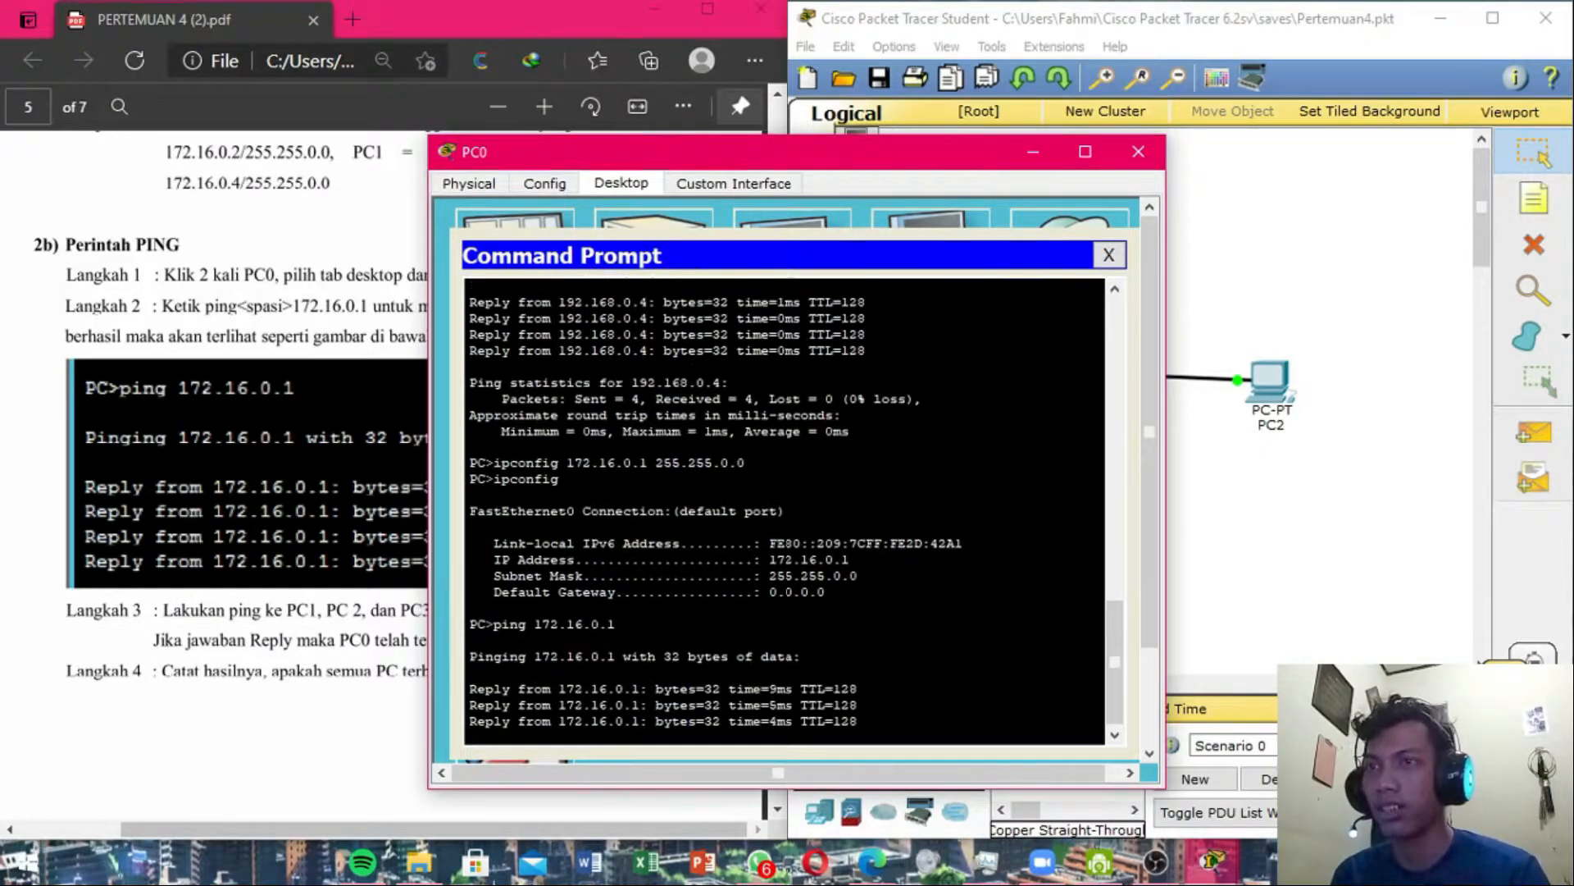
Ping 172.16.0.2 and 172.16.0.3 from PC0's Command Prompt.
{"action": "key", "text": "Up"}
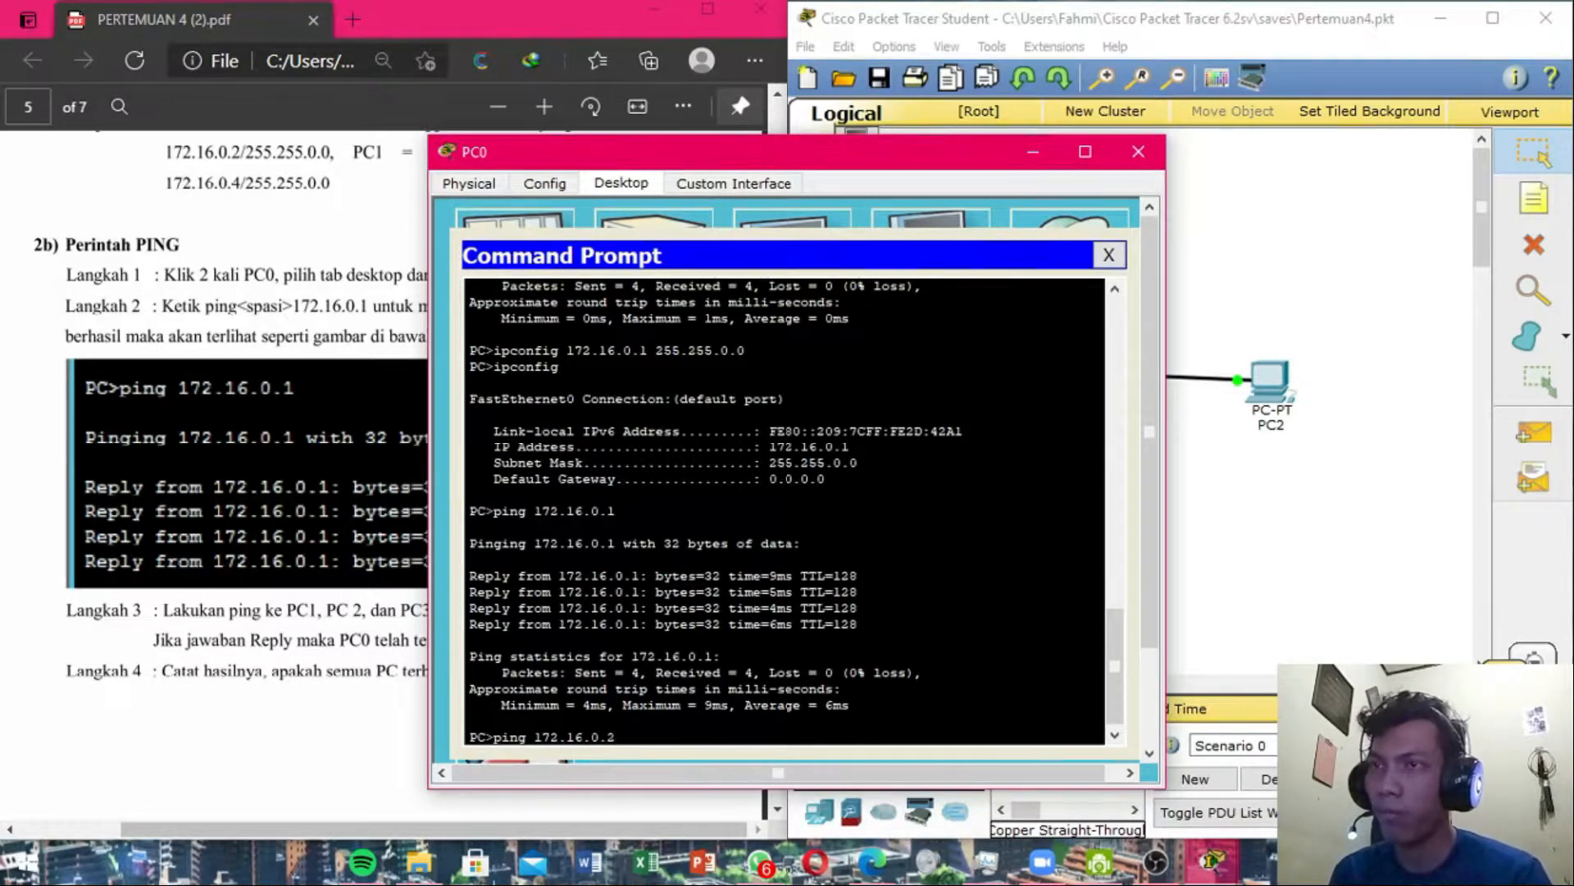
{"action": "type", "text": "2"}
{"action": "key", "text": "Return"}
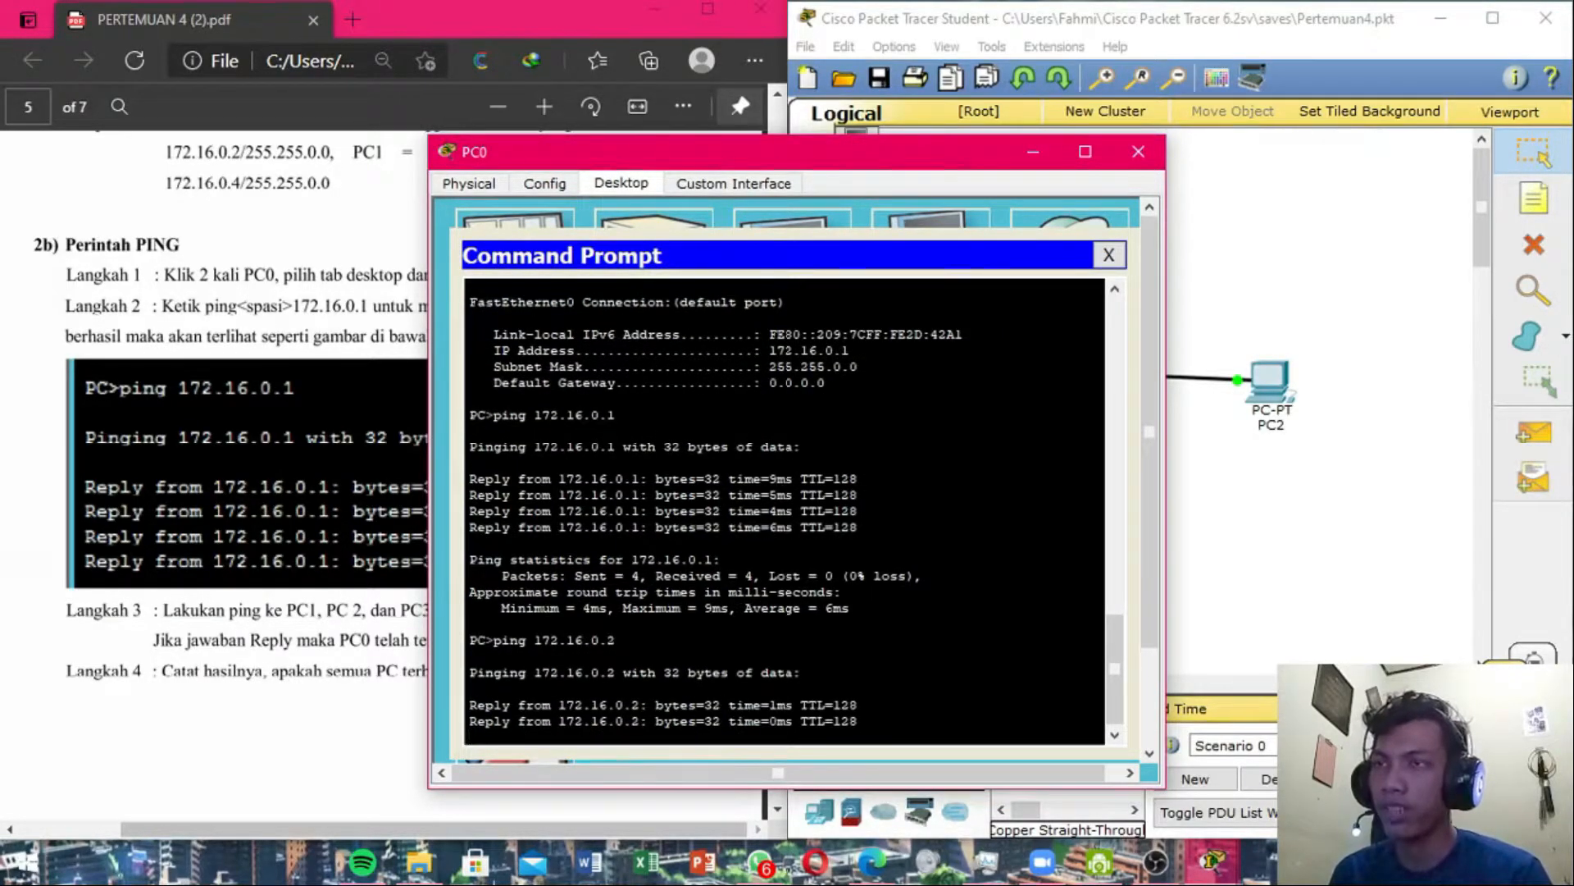
{"action": "type", "text": "ping 172.16.0.3"}
{"action": "key", "text": "Return"}
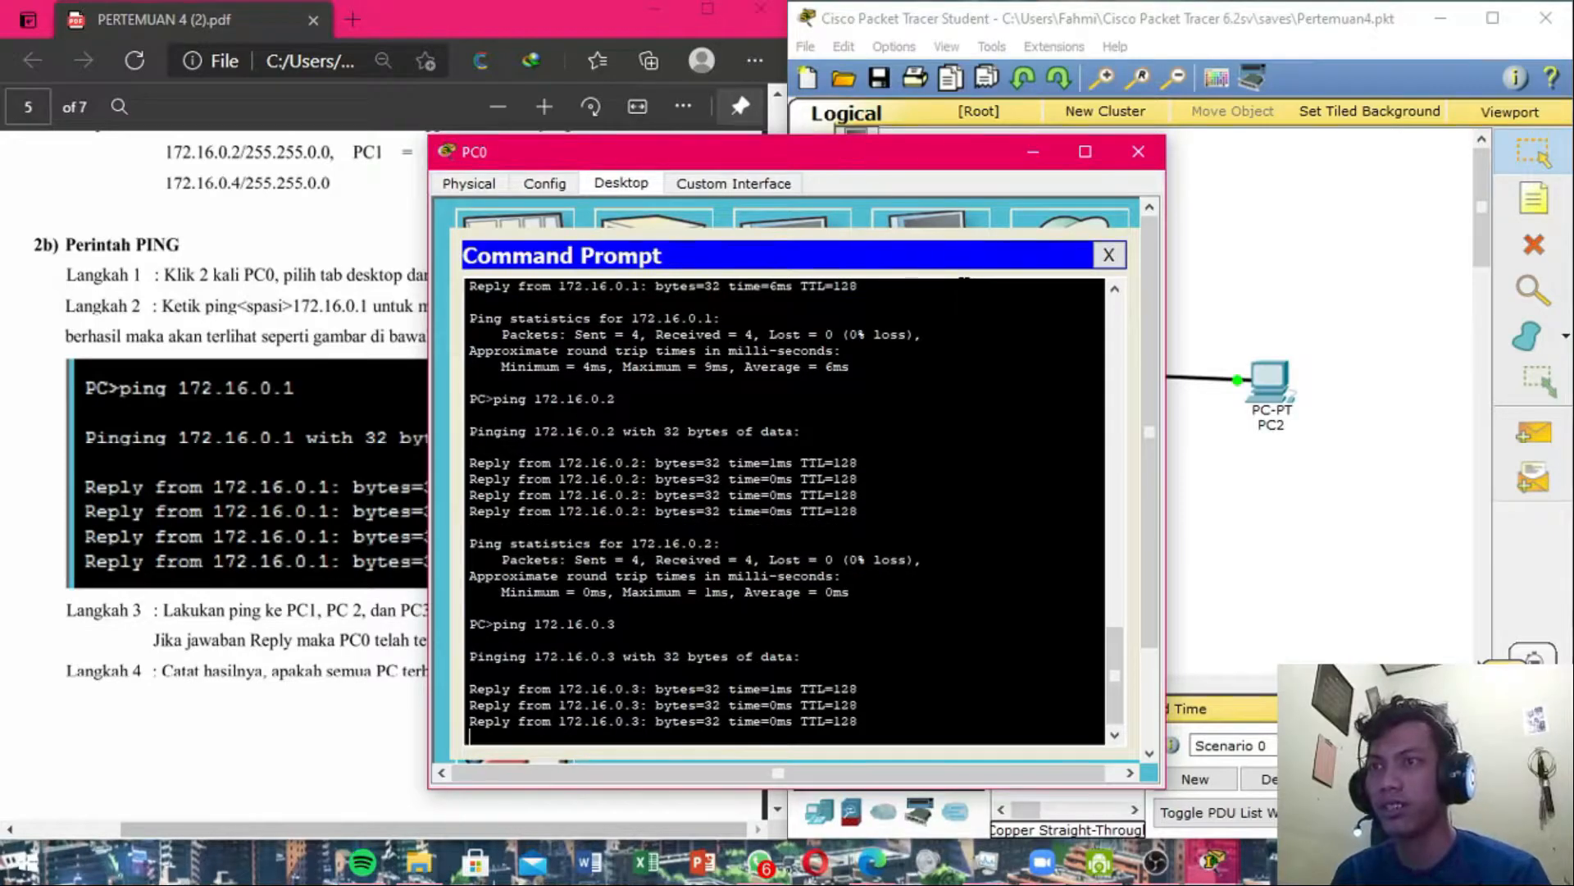
Ping 172.16.0.4 from PC0's Command Prompt.
{"action": "key", "text": "Up"}
{"action": "key", "text": "BackSpace"}
{"action": "type", "text": "4"}
{"action": "key", "text": "Return"}
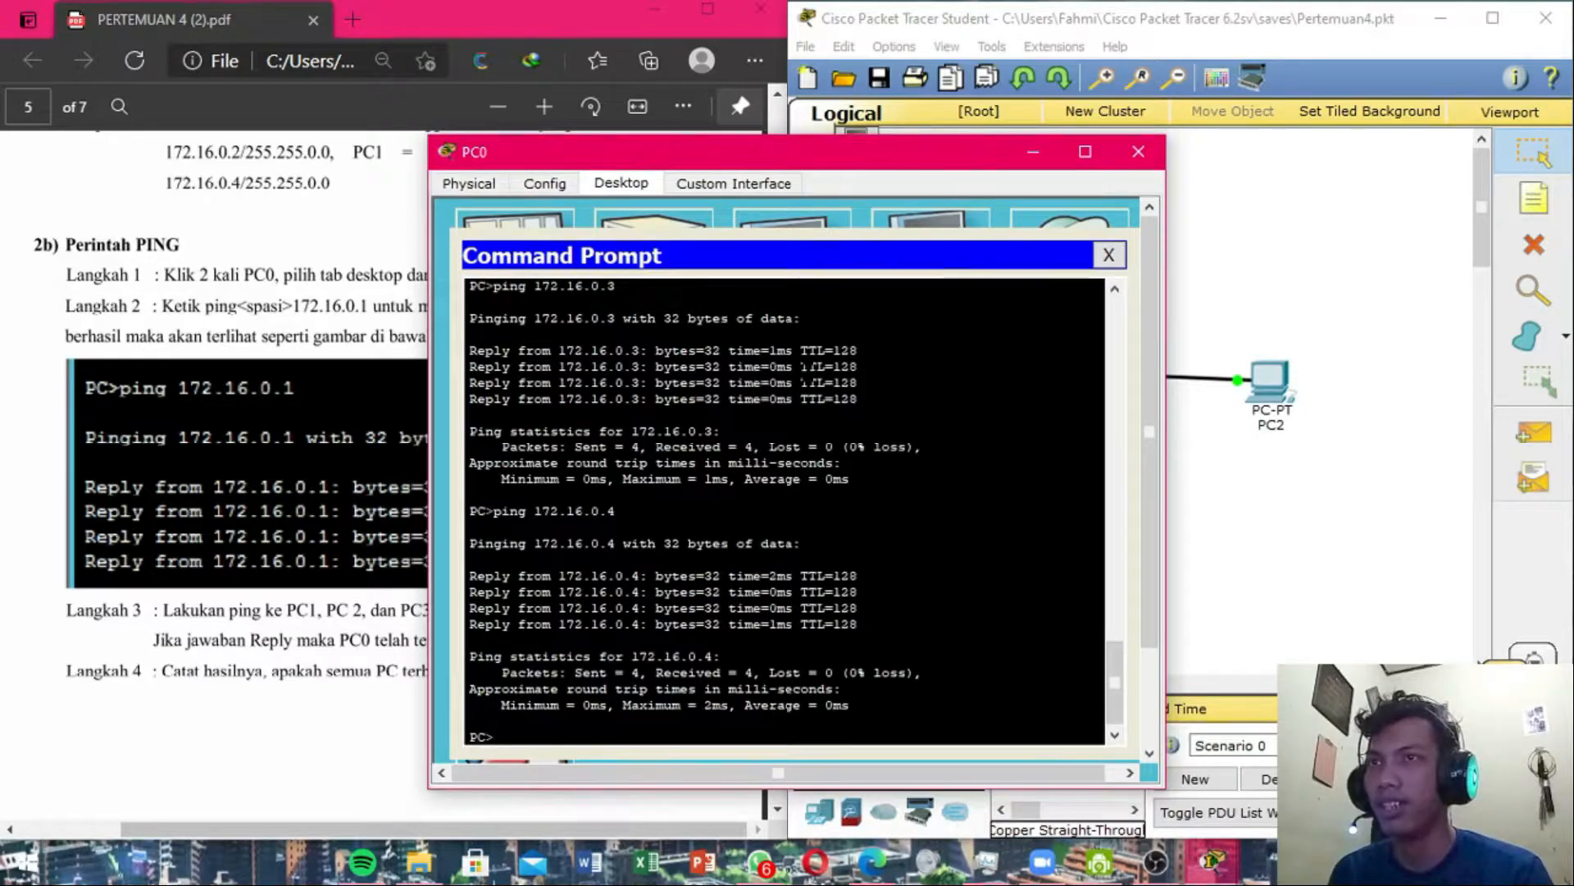
Read the worksheet's remaining PING instructions and section c on testing connections with a Simple PDU.
{"action": "left_click", "coordinate": [259, 348]}
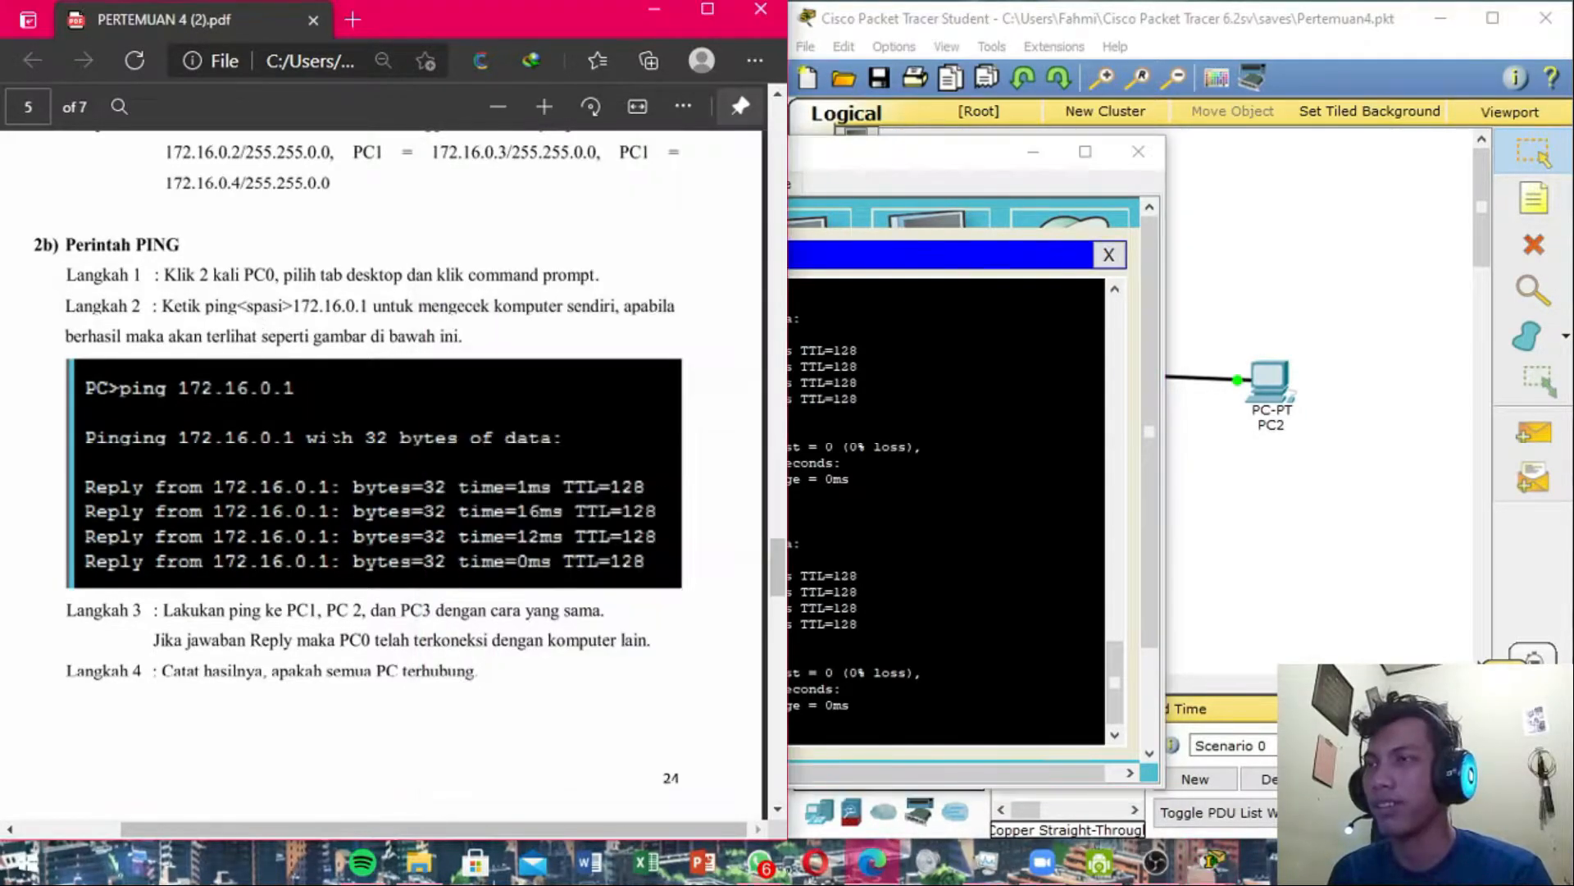
{"action": "scroll", "coordinate": [326, 461], "scroll_direction": "down", "scroll_amount": 5}
{"action": "scroll", "coordinate": [326, 461], "scroll_direction": "down", "scroll_amount": 3}
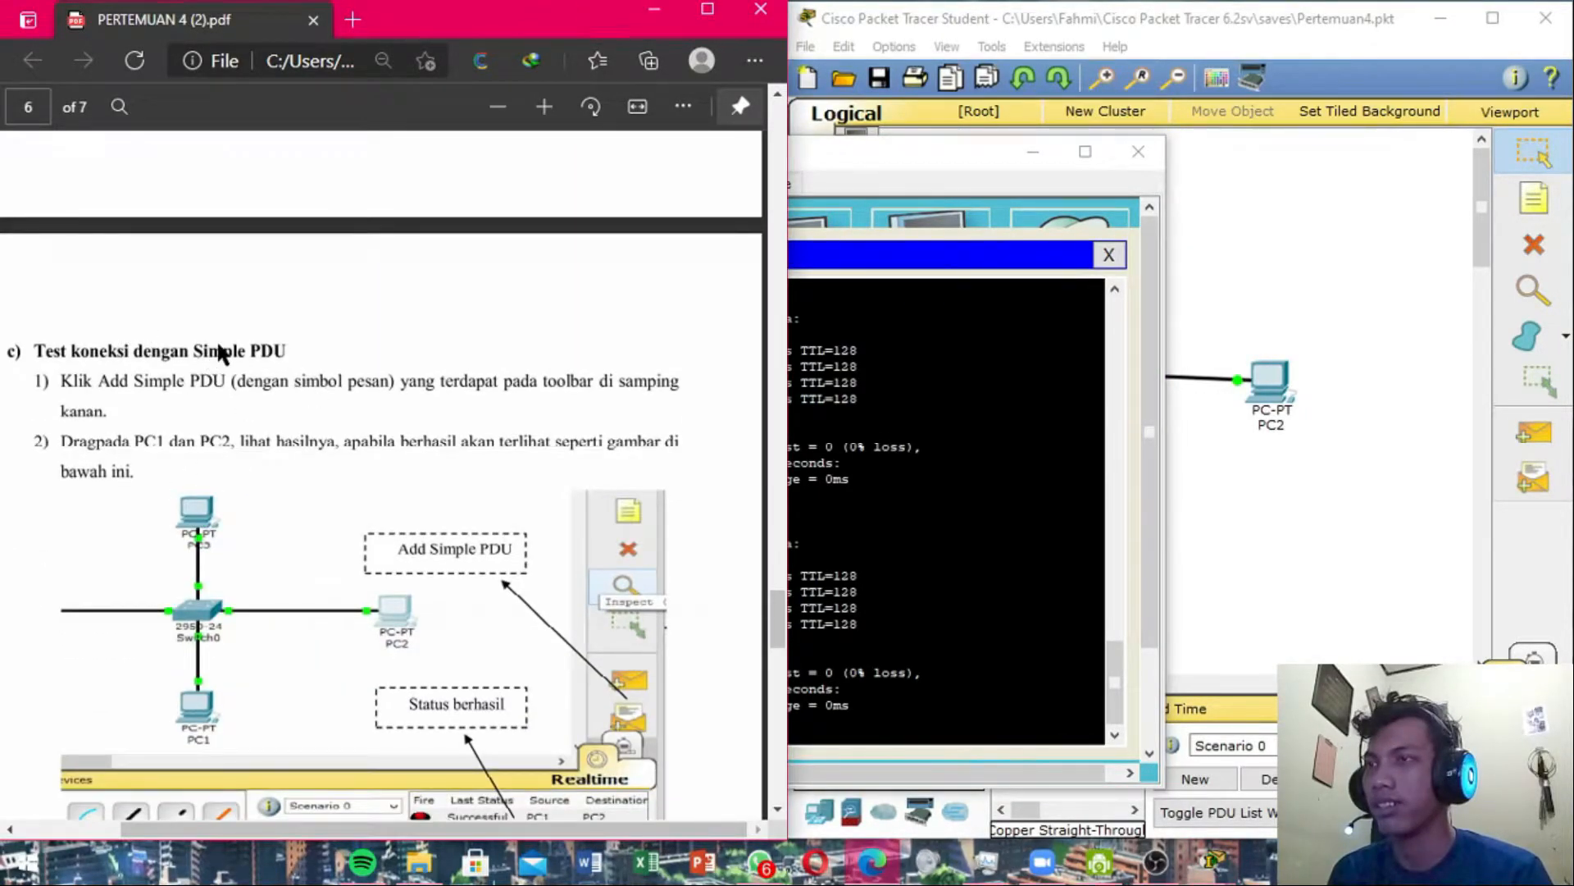
{"action": "scroll", "coordinate": [327, 460], "scroll_direction": "up", "scroll_amount": 6}
{"action": "scroll", "coordinate": [365, 458], "scroll_direction": "up", "scroll_amount": 4}
{"action": "scroll", "coordinate": [365, 458], "scroll_direction": "down", "scroll_amount": 5}
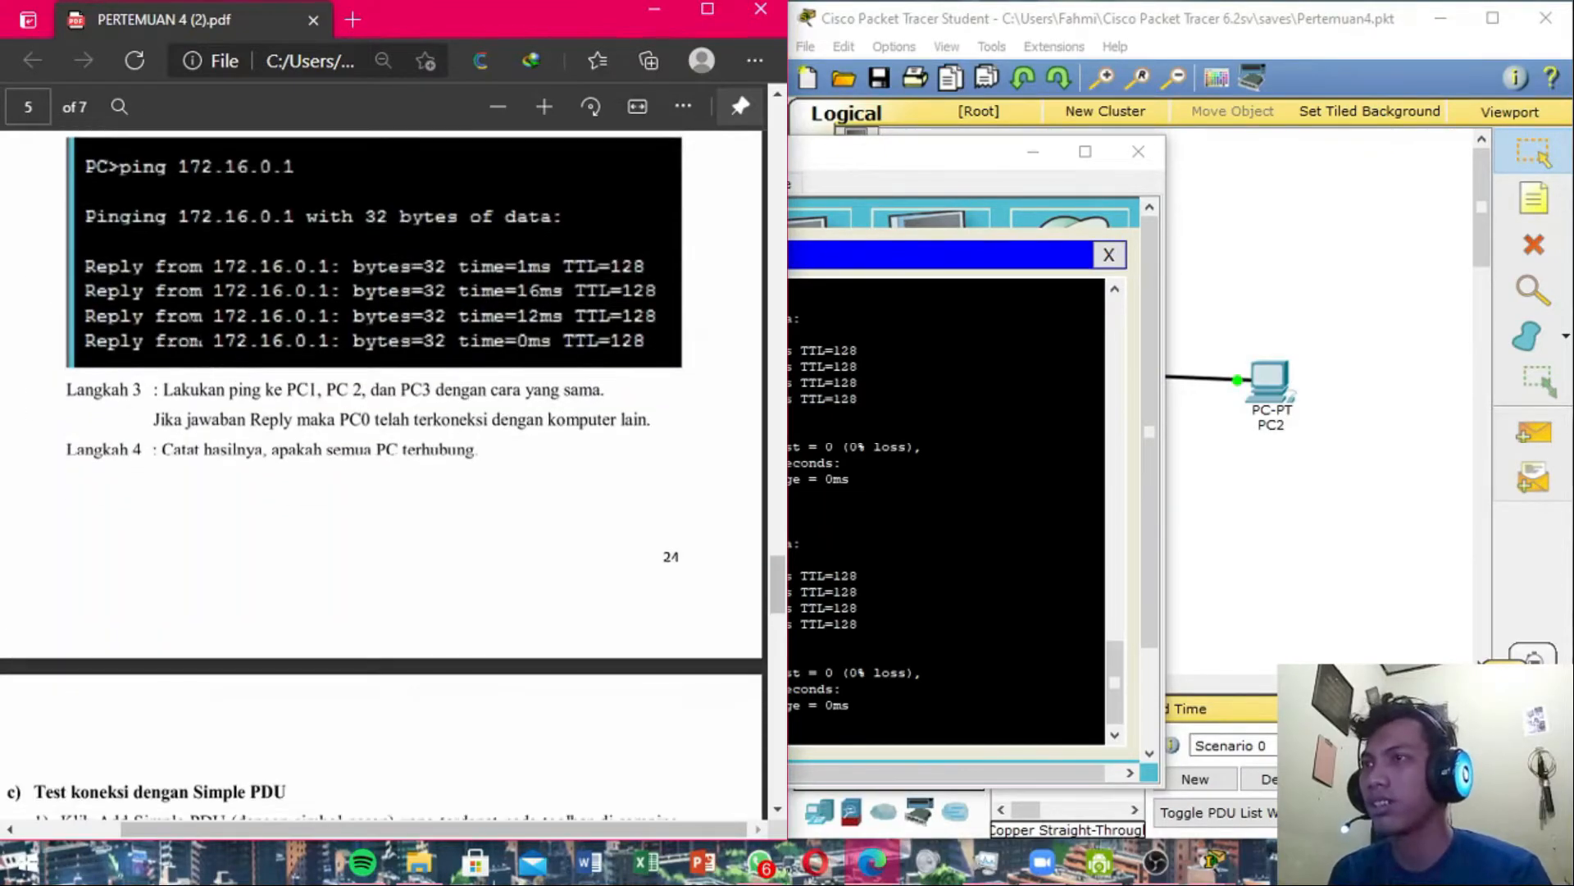
{"action": "scroll", "coordinate": [278, 401], "scroll_direction": "up", "scroll_amount": 1}
{"action": "scroll", "coordinate": [386, 275], "scroll_direction": "down", "scroll_amount": 3}
{"action": "scroll", "coordinate": [385, 271], "scroll_direction": "up", "scroll_amount": 3}
{"action": "scroll", "coordinate": [232, 442], "scroll_direction": "down", "scroll_amount": 8}
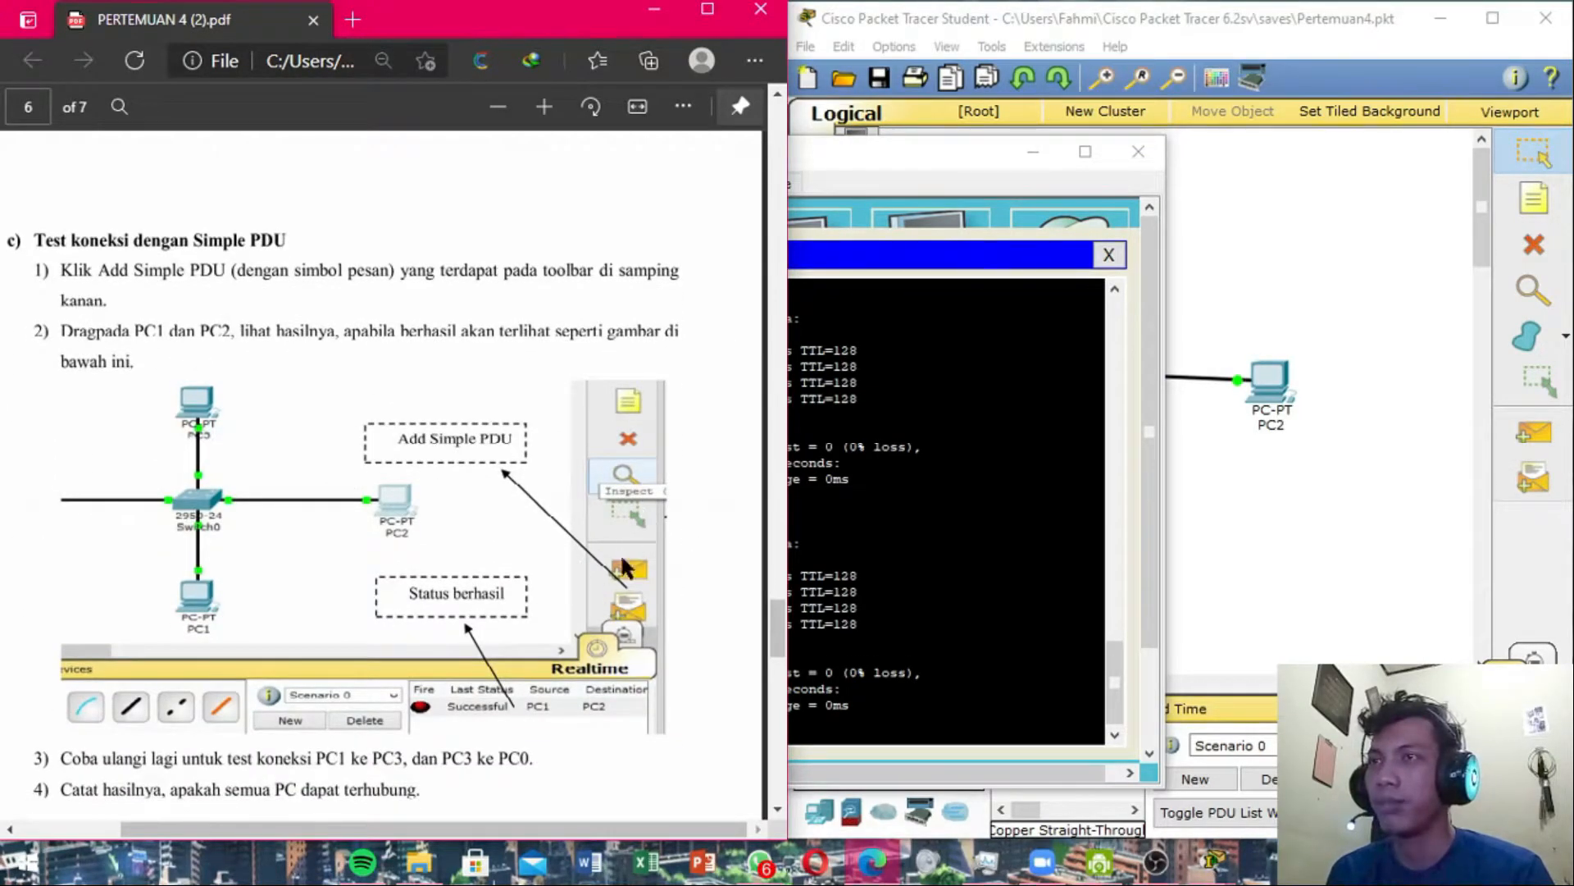
Close PC0's window and send a simple PDU from PC1 to PC2.
{"action": "left_click", "coordinate": [1138, 151]}
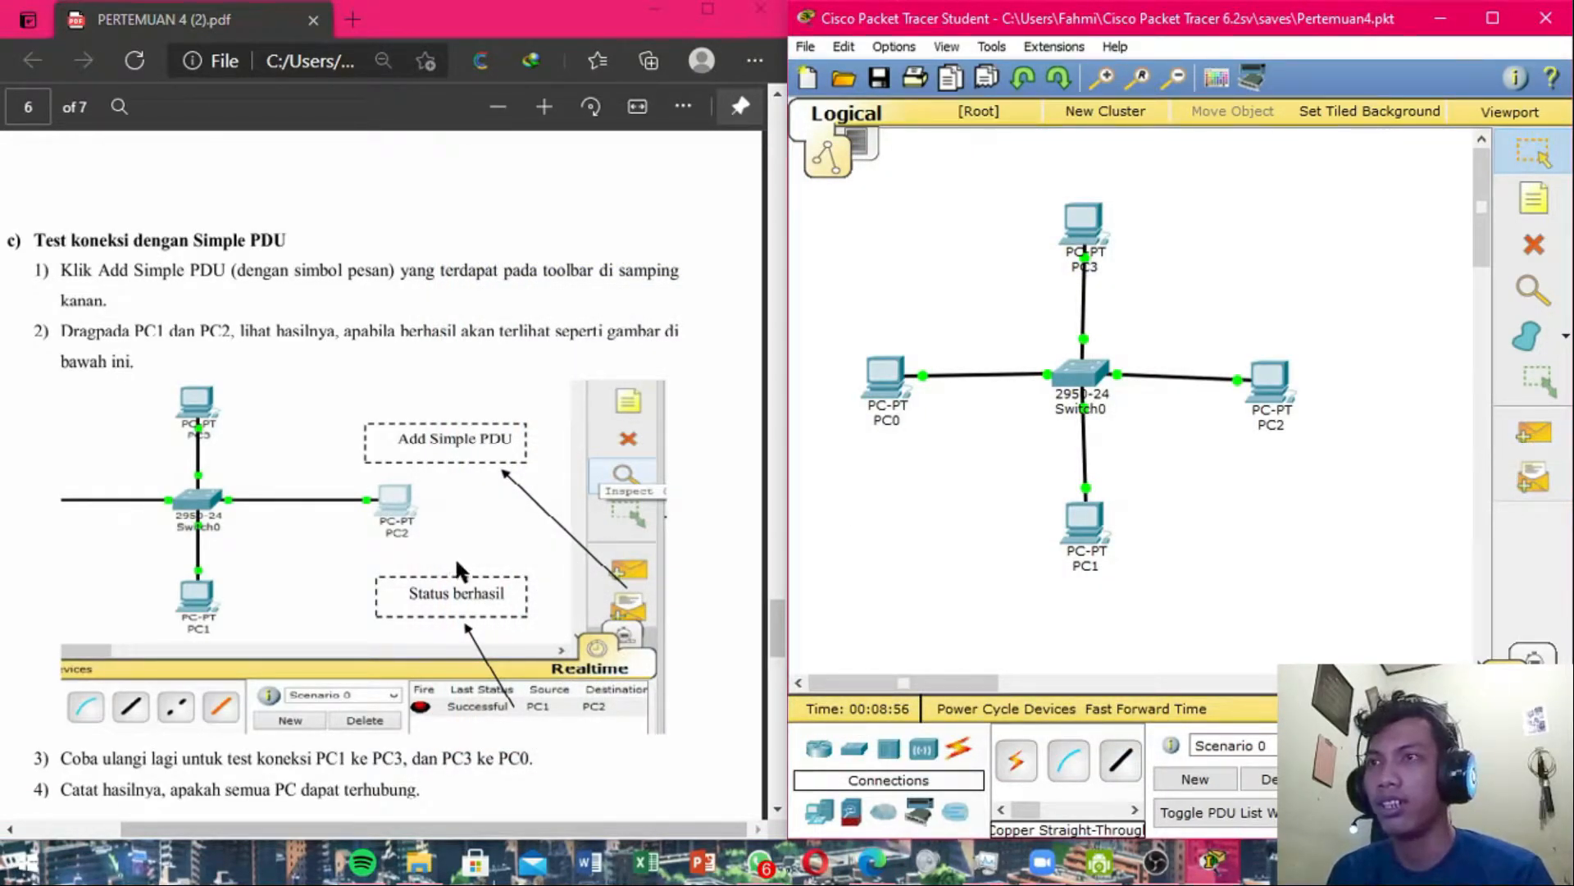
{"action": "scroll", "coordinate": [454, 555], "scroll_direction": "down", "scroll_amount": 2}
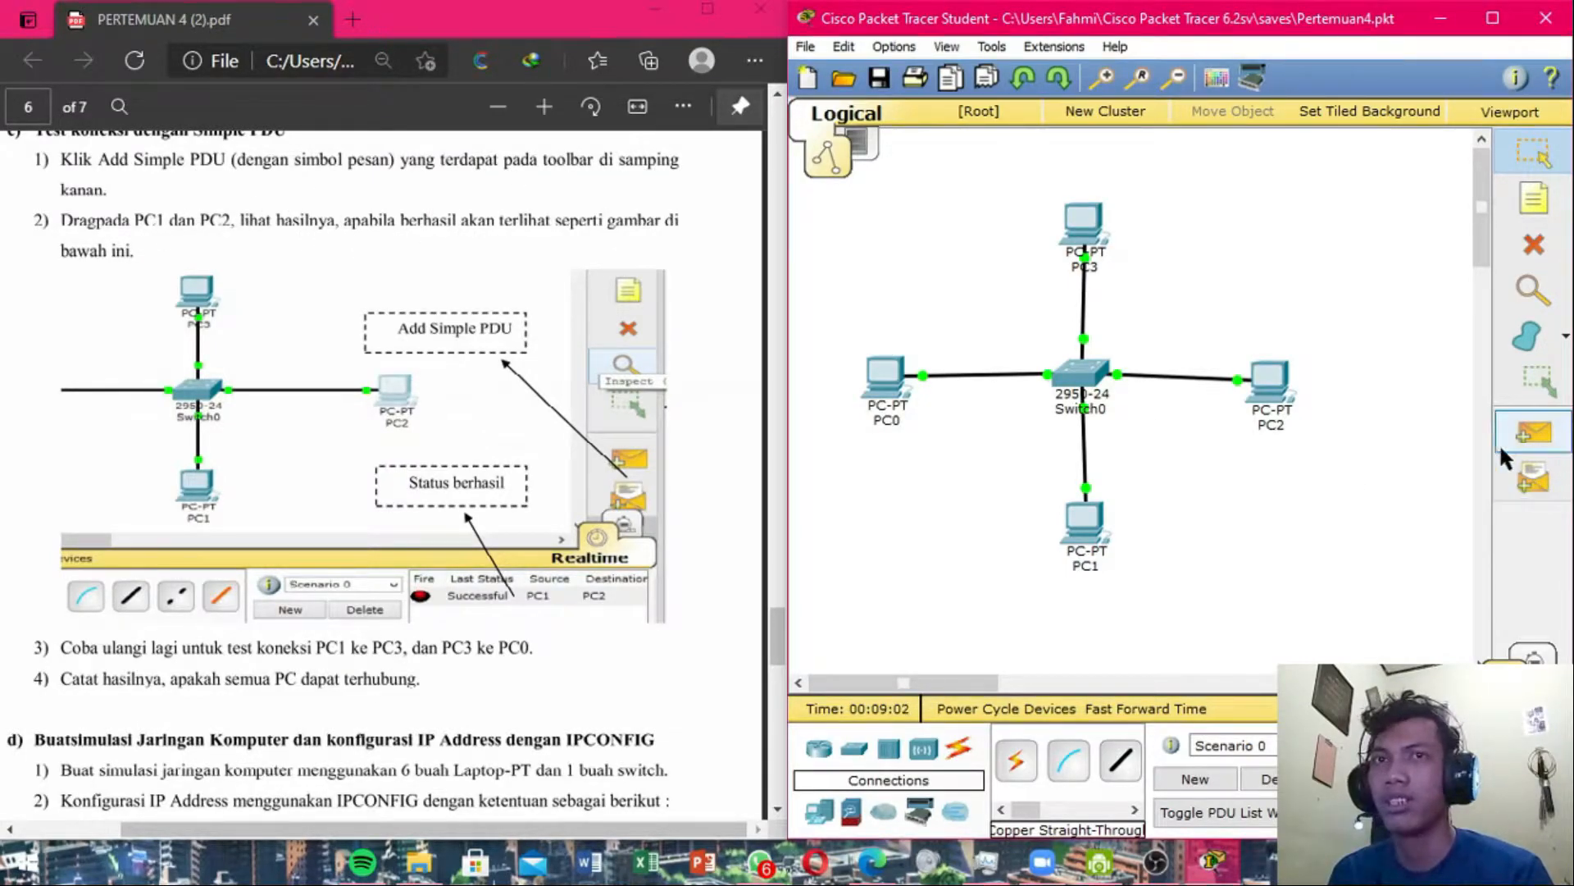
{"action": "left_click", "coordinate": [1531, 439]}
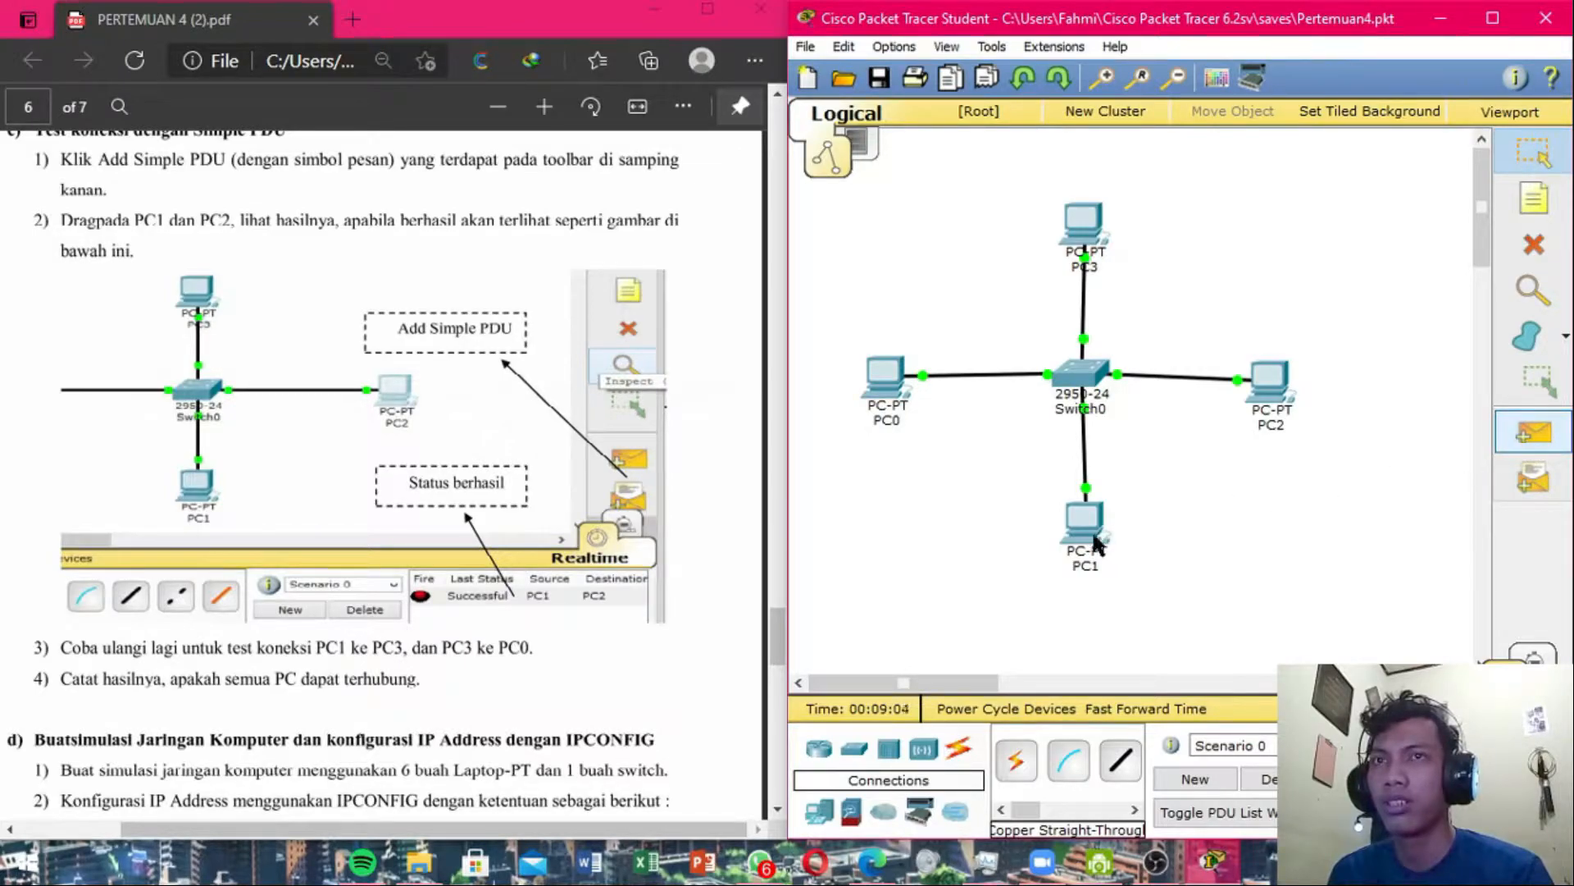
{"action": "left_click", "coordinate": [1101, 518]}
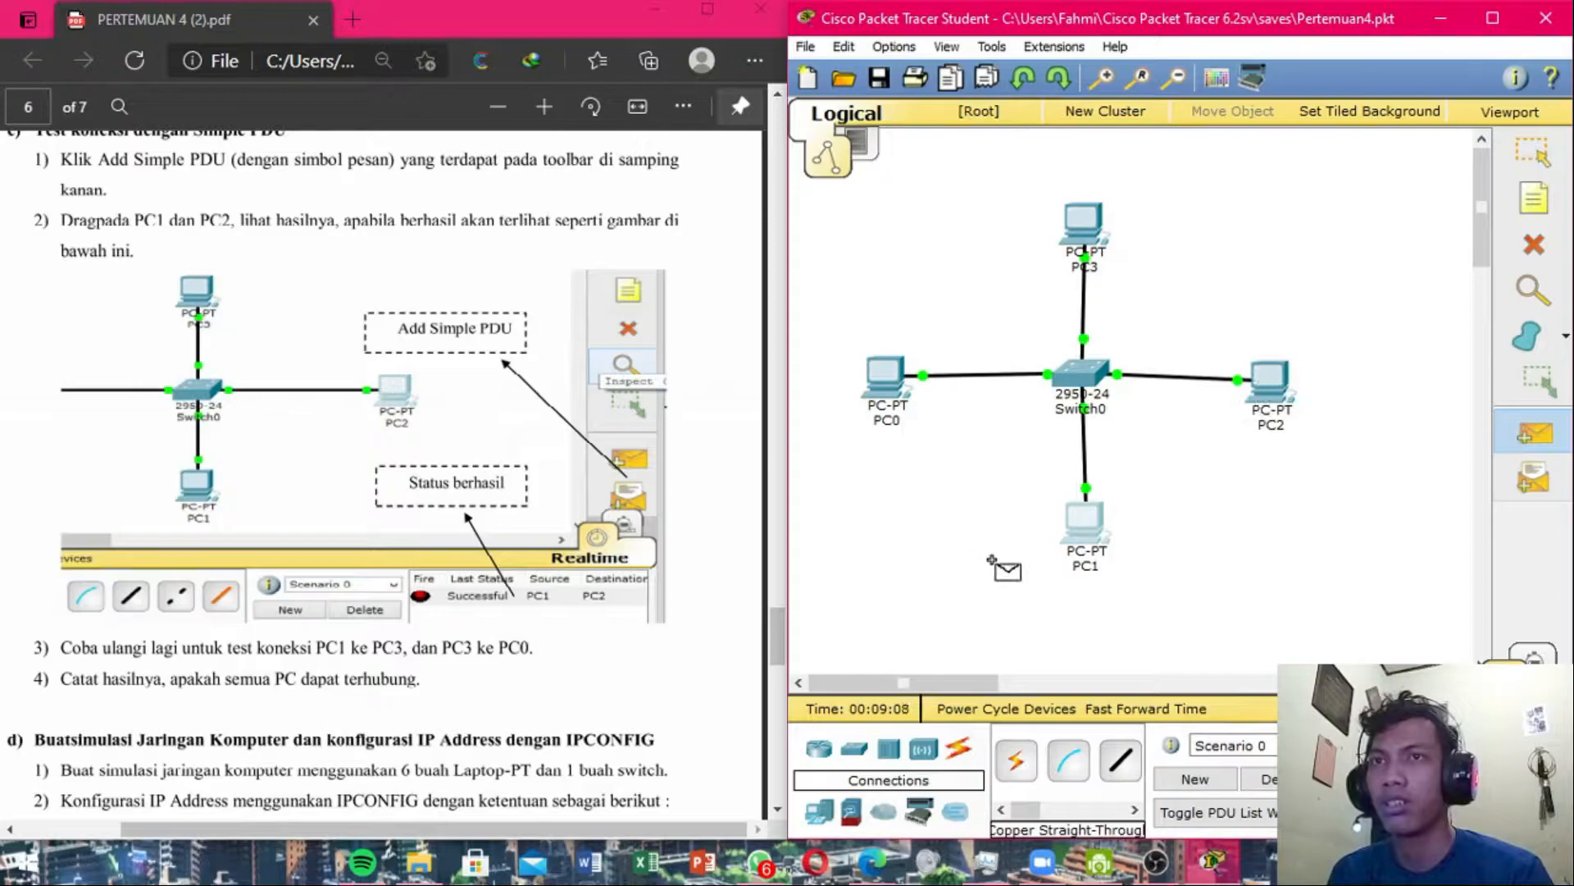
{"action": "left_click", "coordinate": [1277, 382]}
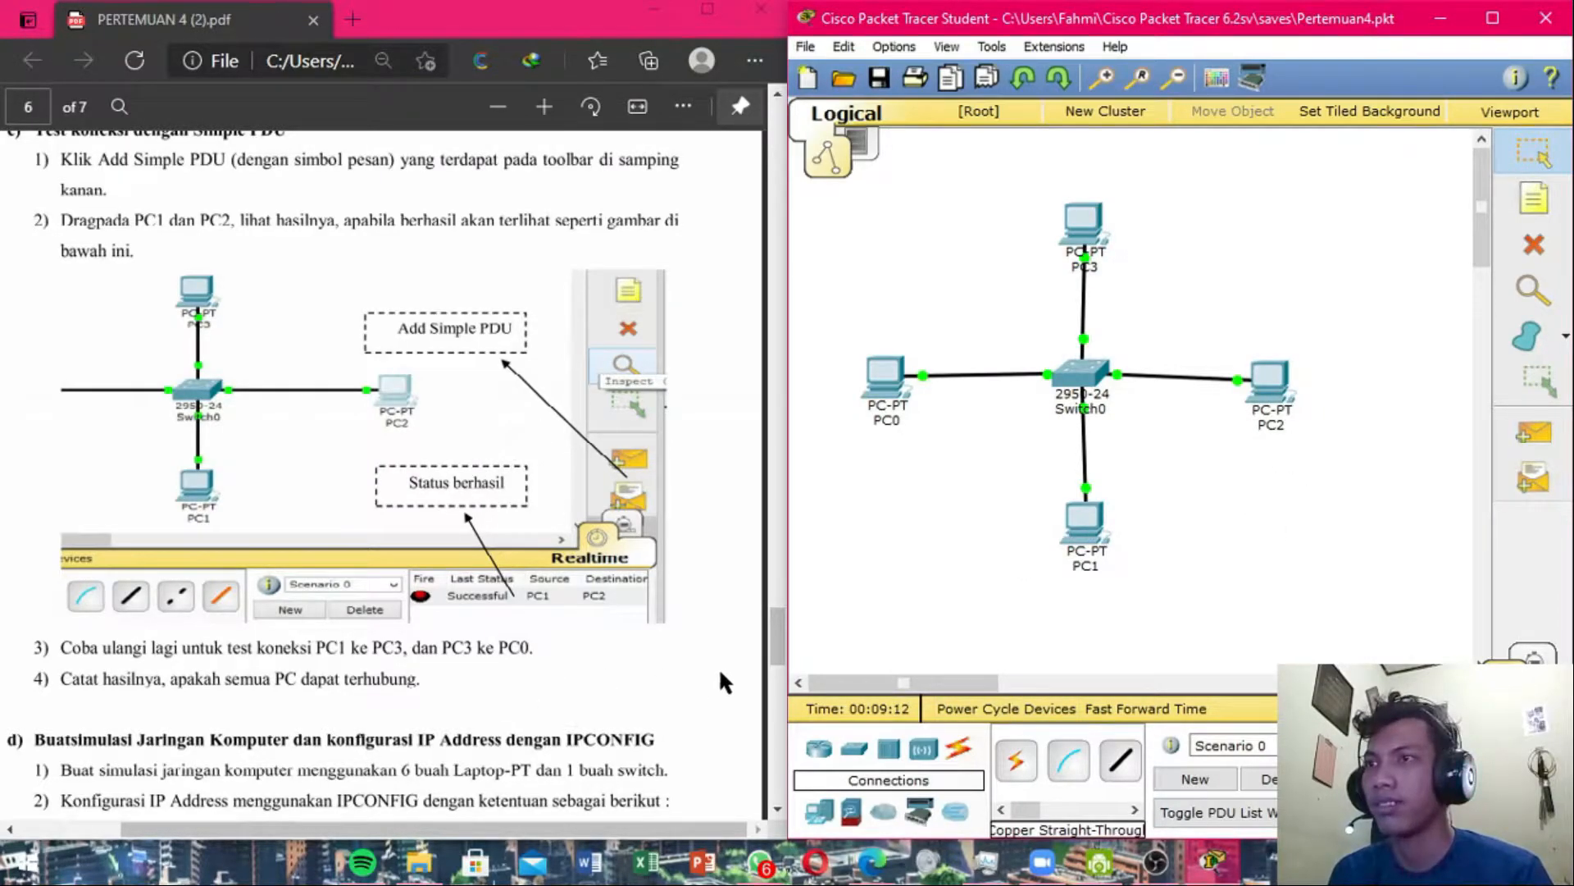
Repeat the simple PDU test from PC1 to PC3 and from PC3 to PC0.
{"action": "scroll", "coordinate": [705, 683], "scroll_direction": "down", "scroll_amount": 1}
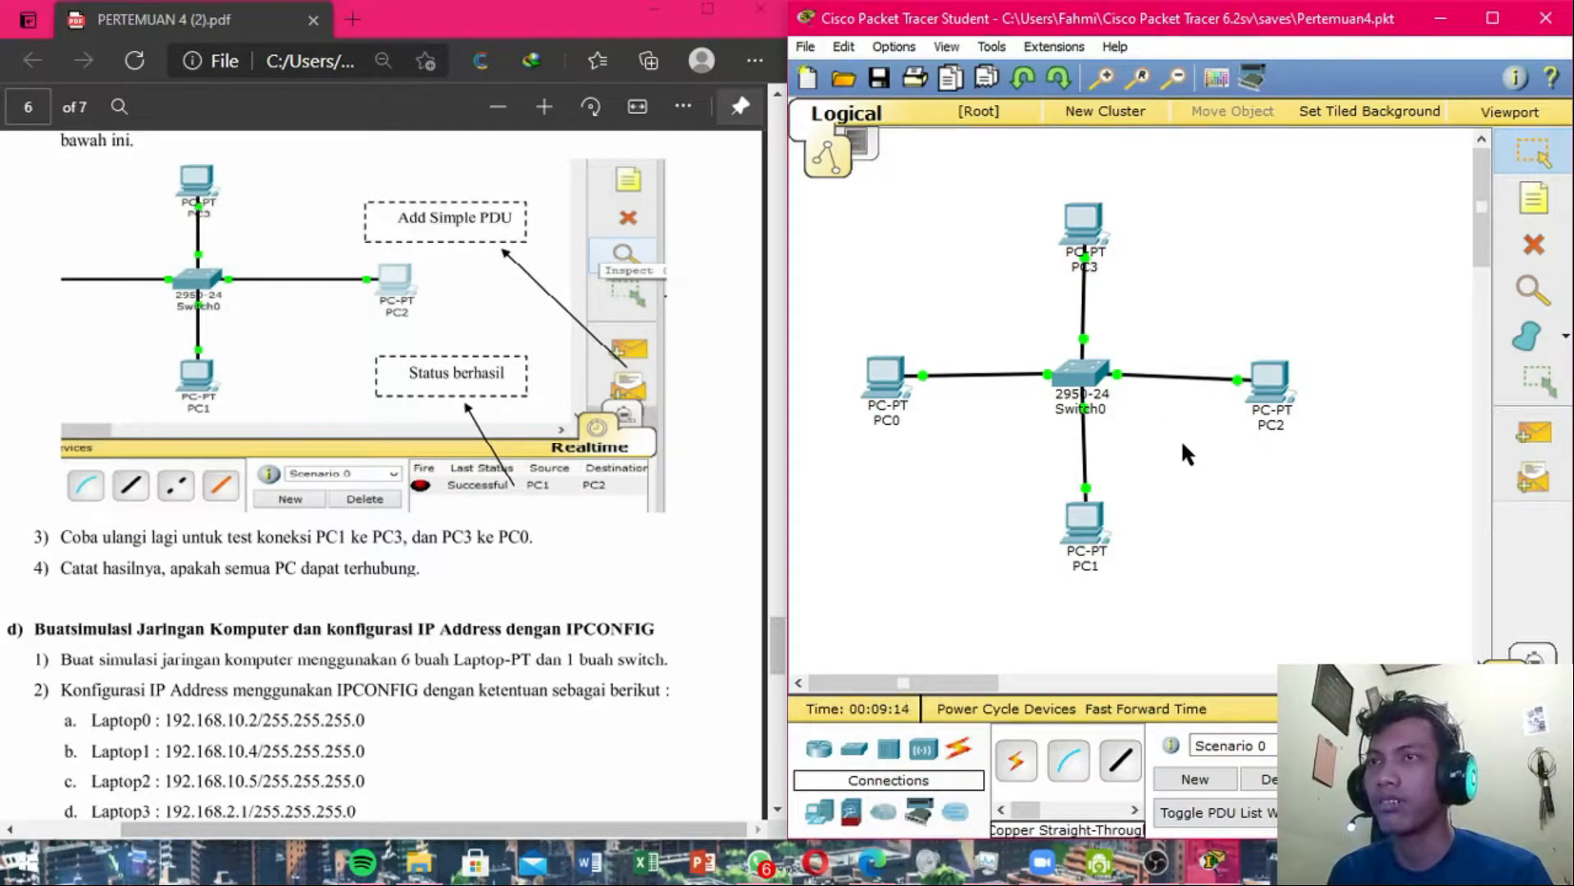
{"action": "left_click", "coordinate": [1522, 438]}
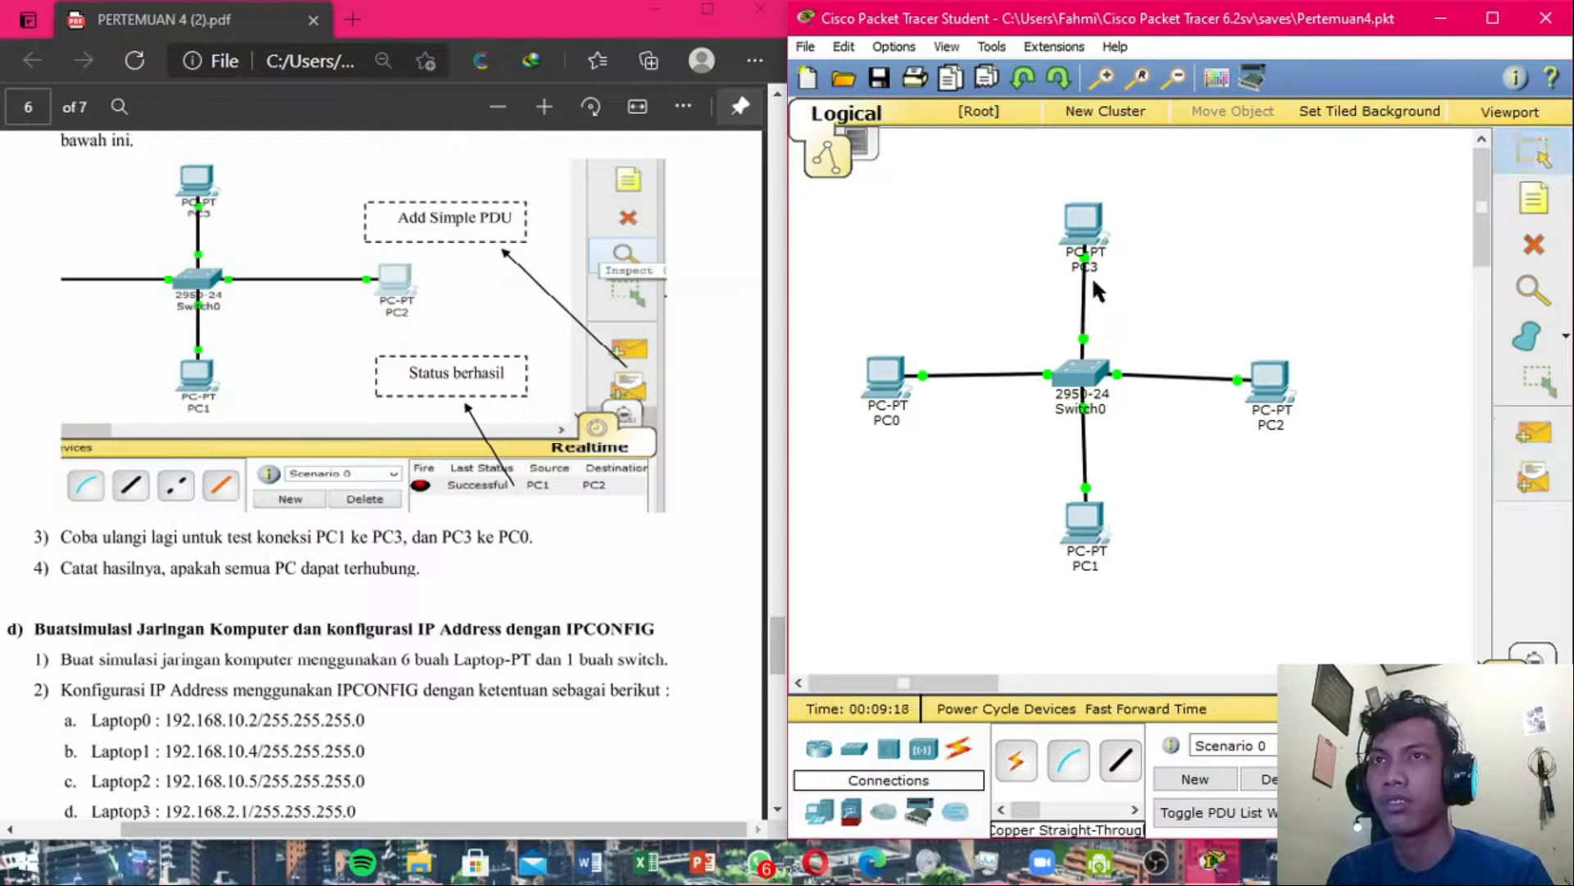
{"action": "left_click", "coordinate": [1533, 433]}
{"action": "left_click", "coordinate": [1084, 226]}
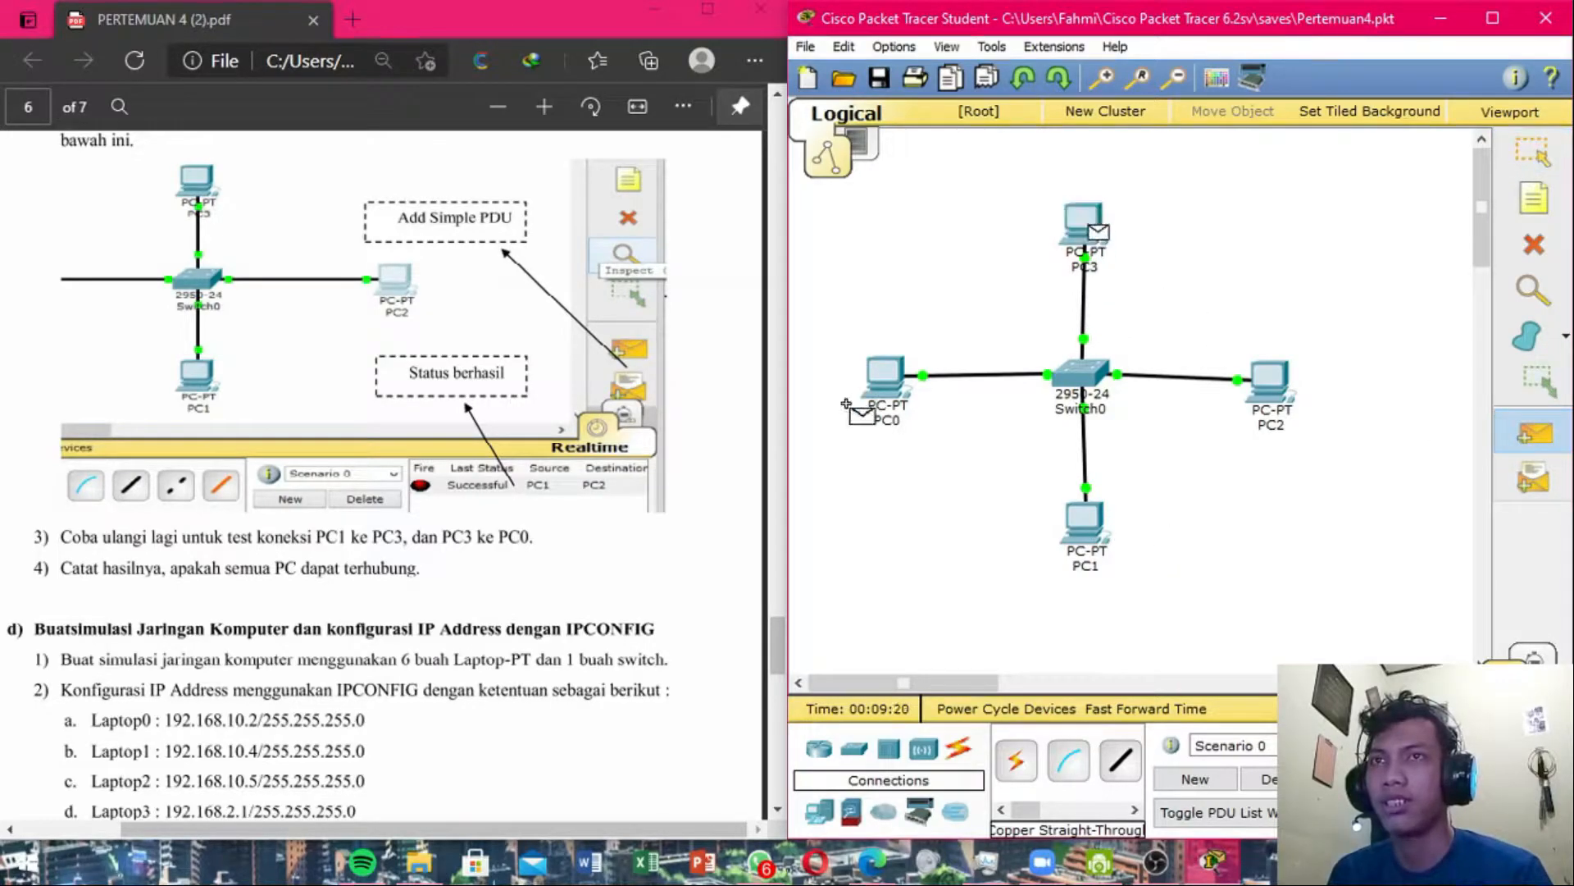
{"action": "left_click", "coordinate": [848, 404]}
Move the whole network higher in the workspace and bring PC1 closer to the switch, leaving free space beneath.
{"action": "scroll", "coordinate": [262, 533], "scroll_direction": "down", "scroll_amount": 2}
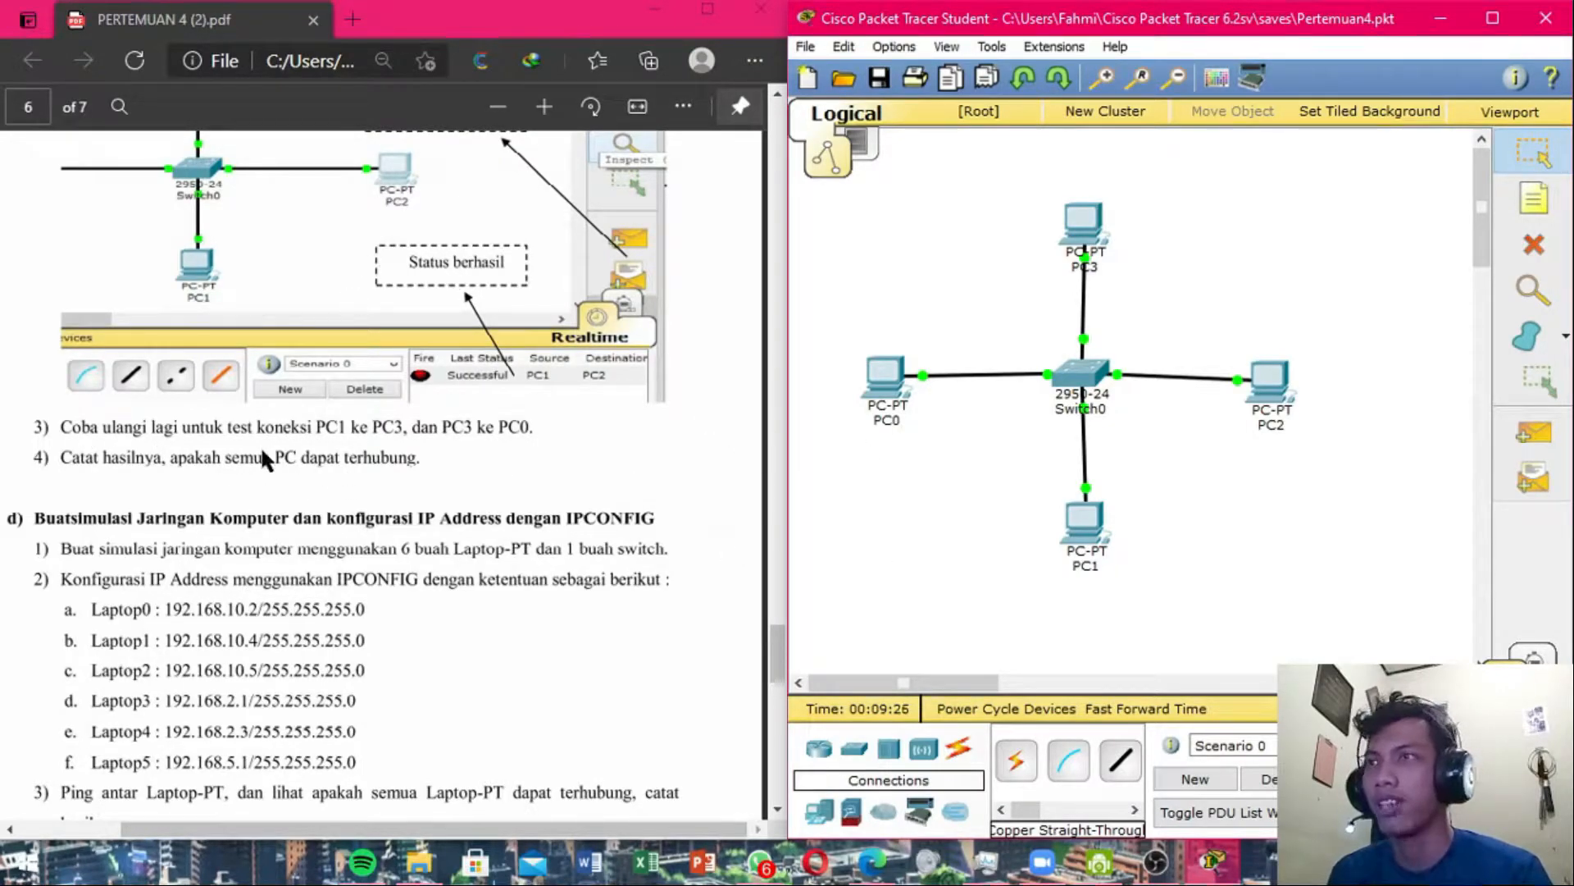
{"action": "left_click_drag", "start_coordinate": [1371, 626], "coordinate": [857, 174]}
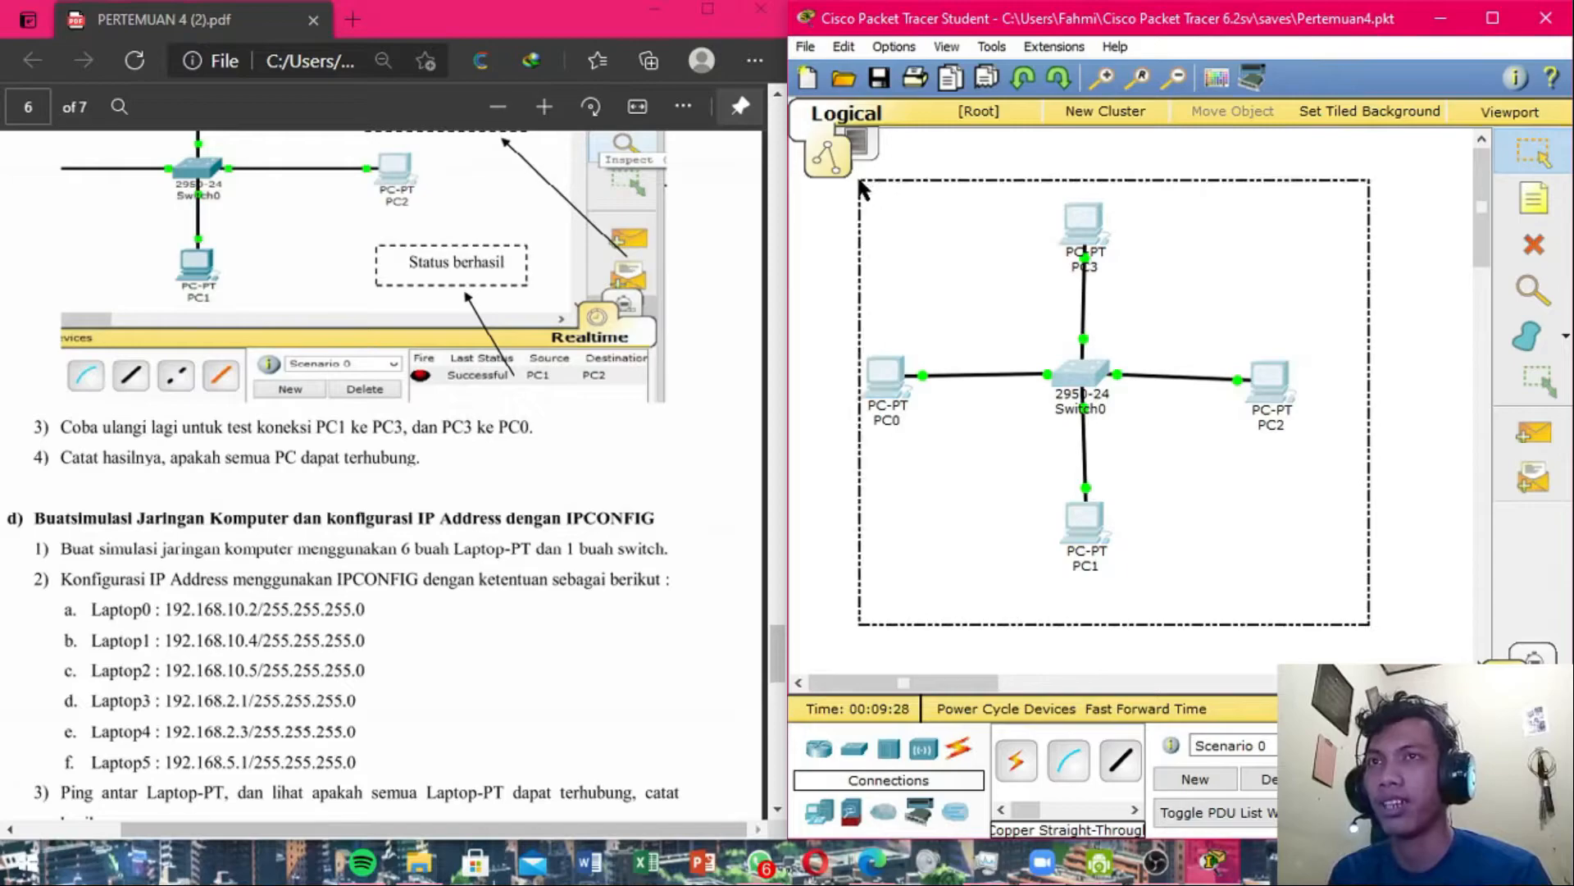
{"action": "left_click_drag", "start_coordinate": [1071, 399], "coordinate": [1054, 339]}
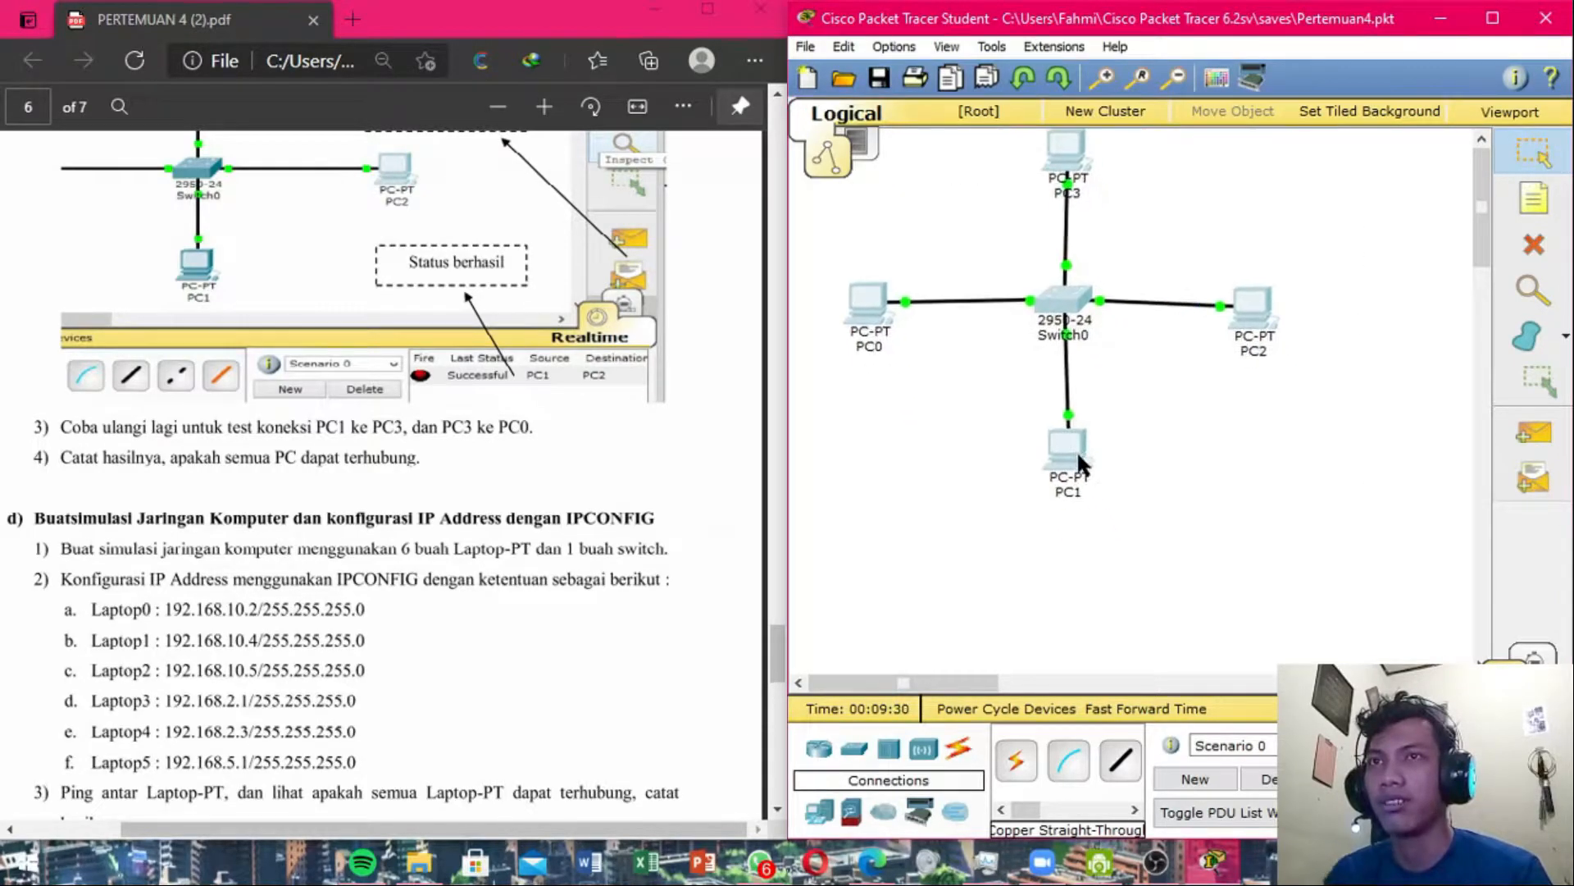
{"action": "left_click_drag", "start_coordinate": [1079, 469], "coordinate": [1080, 477]}
{"action": "left_click_drag", "start_coordinate": [1137, 537], "coordinate": [1069, 436]}
Place a note reading "Semua PC dapat terhubung" below the network.
{"action": "left_click", "coordinate": [1533, 199]}
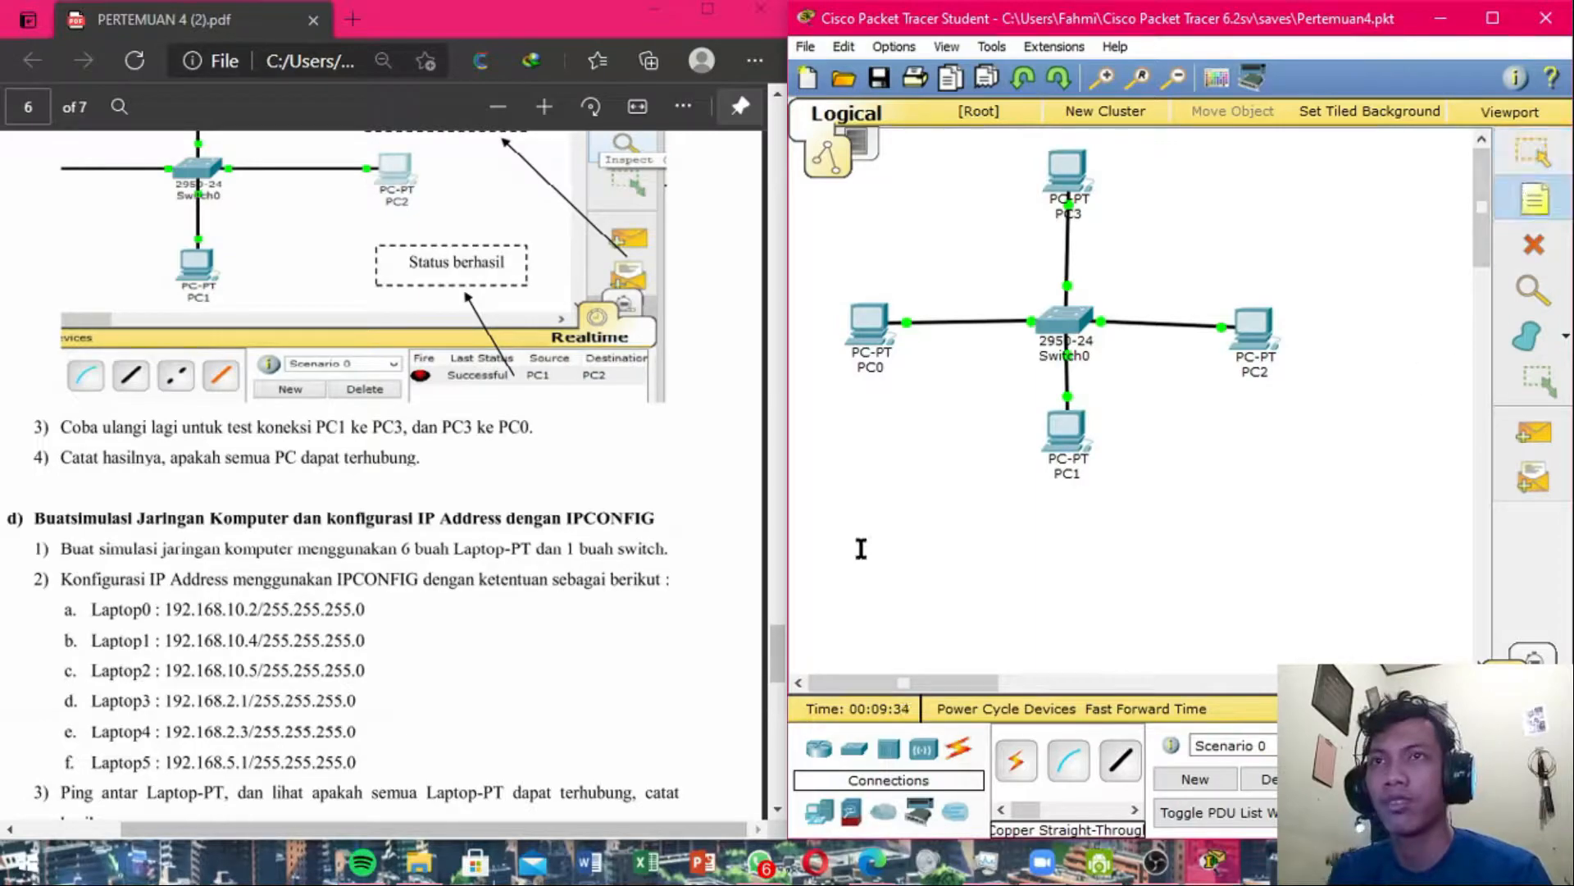
{"action": "left_click", "coordinate": [860, 531]}
{"action": "type", "text": "Semua"}
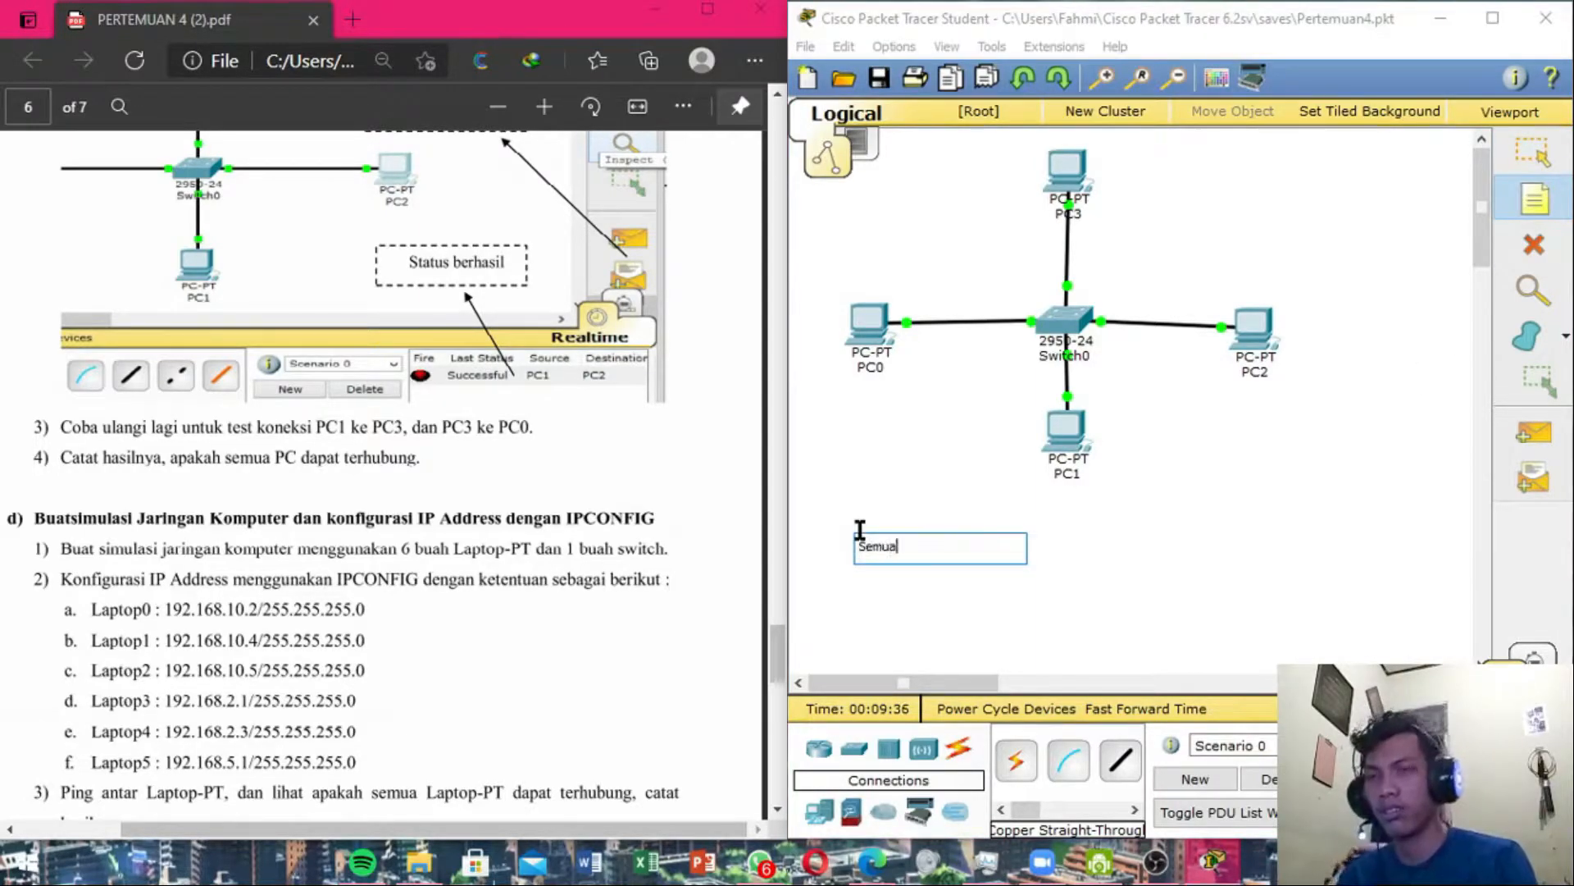
{"action": "type", "text": " PC dapat"}
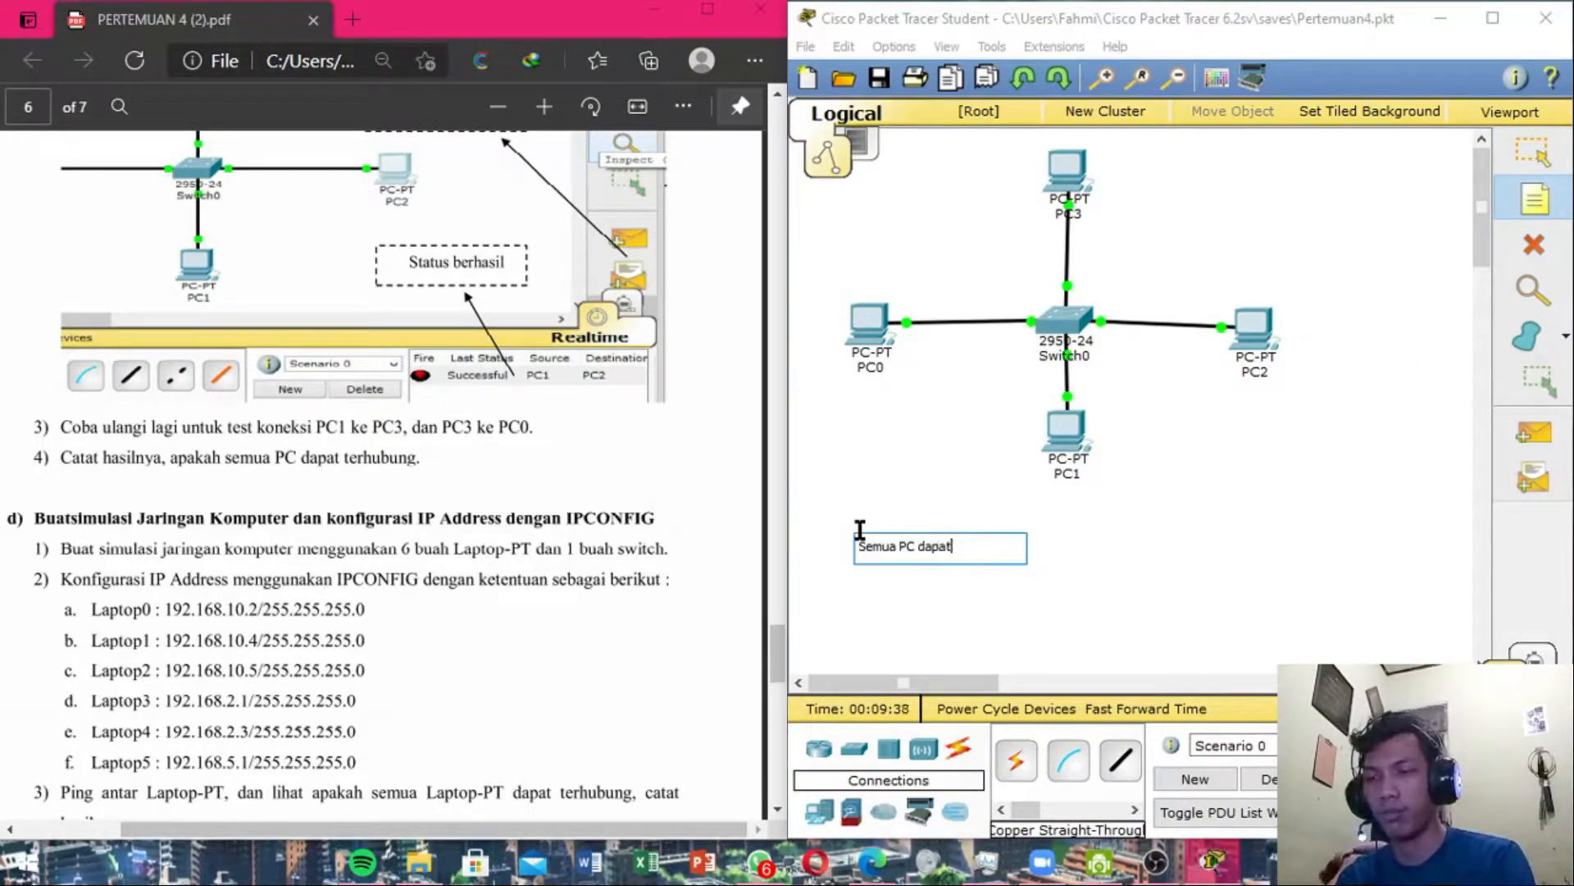
{"action": "type", "text": " terhubung"}
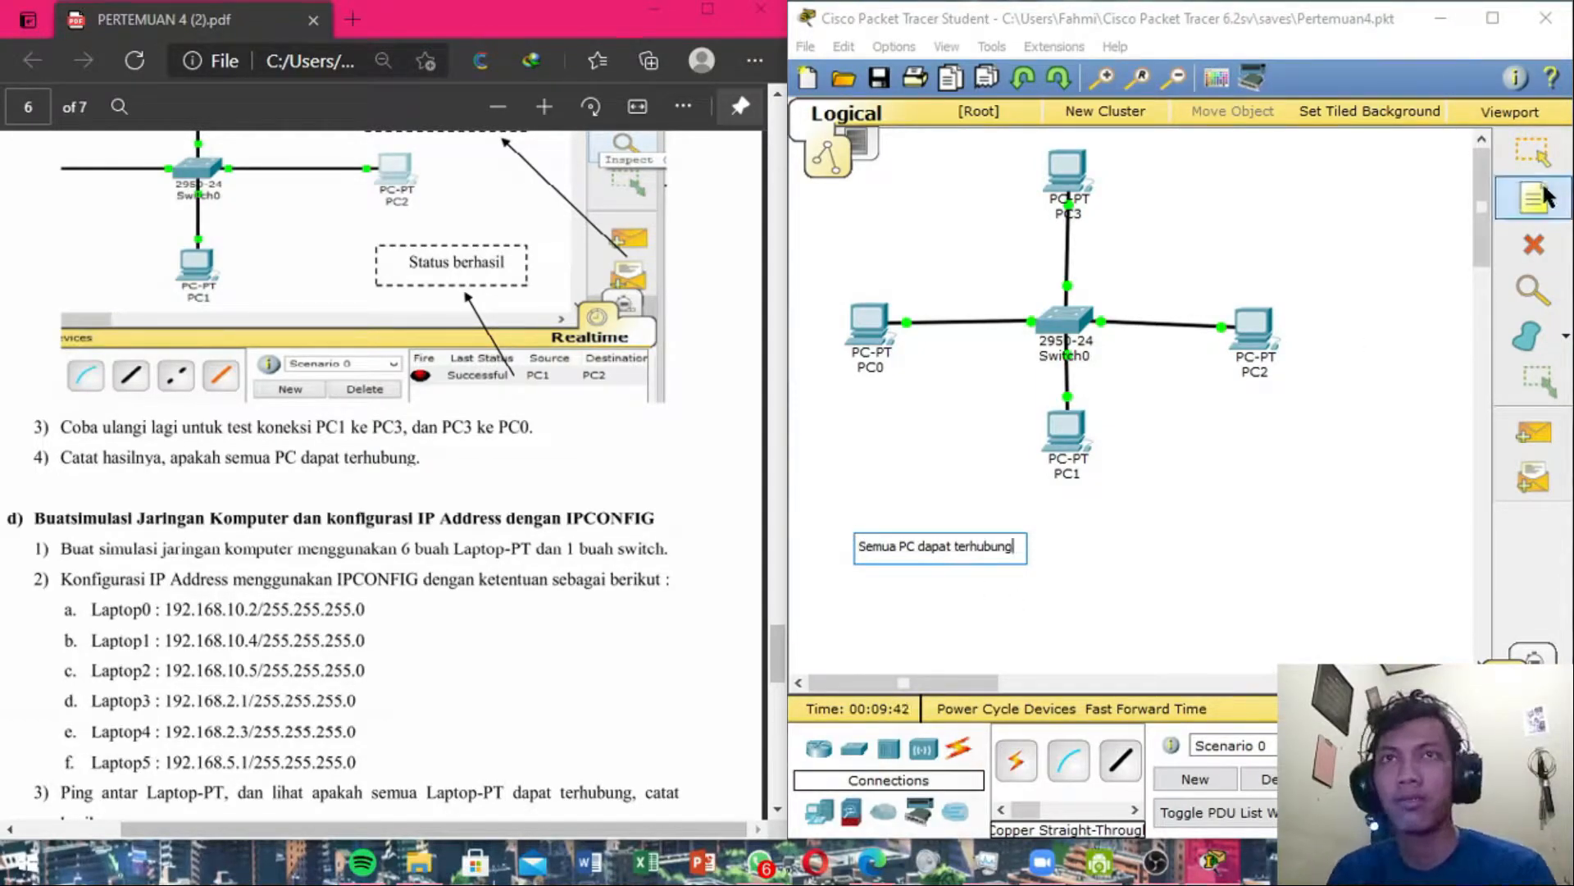
{"action": "left_click", "coordinate": [1519, 160]}
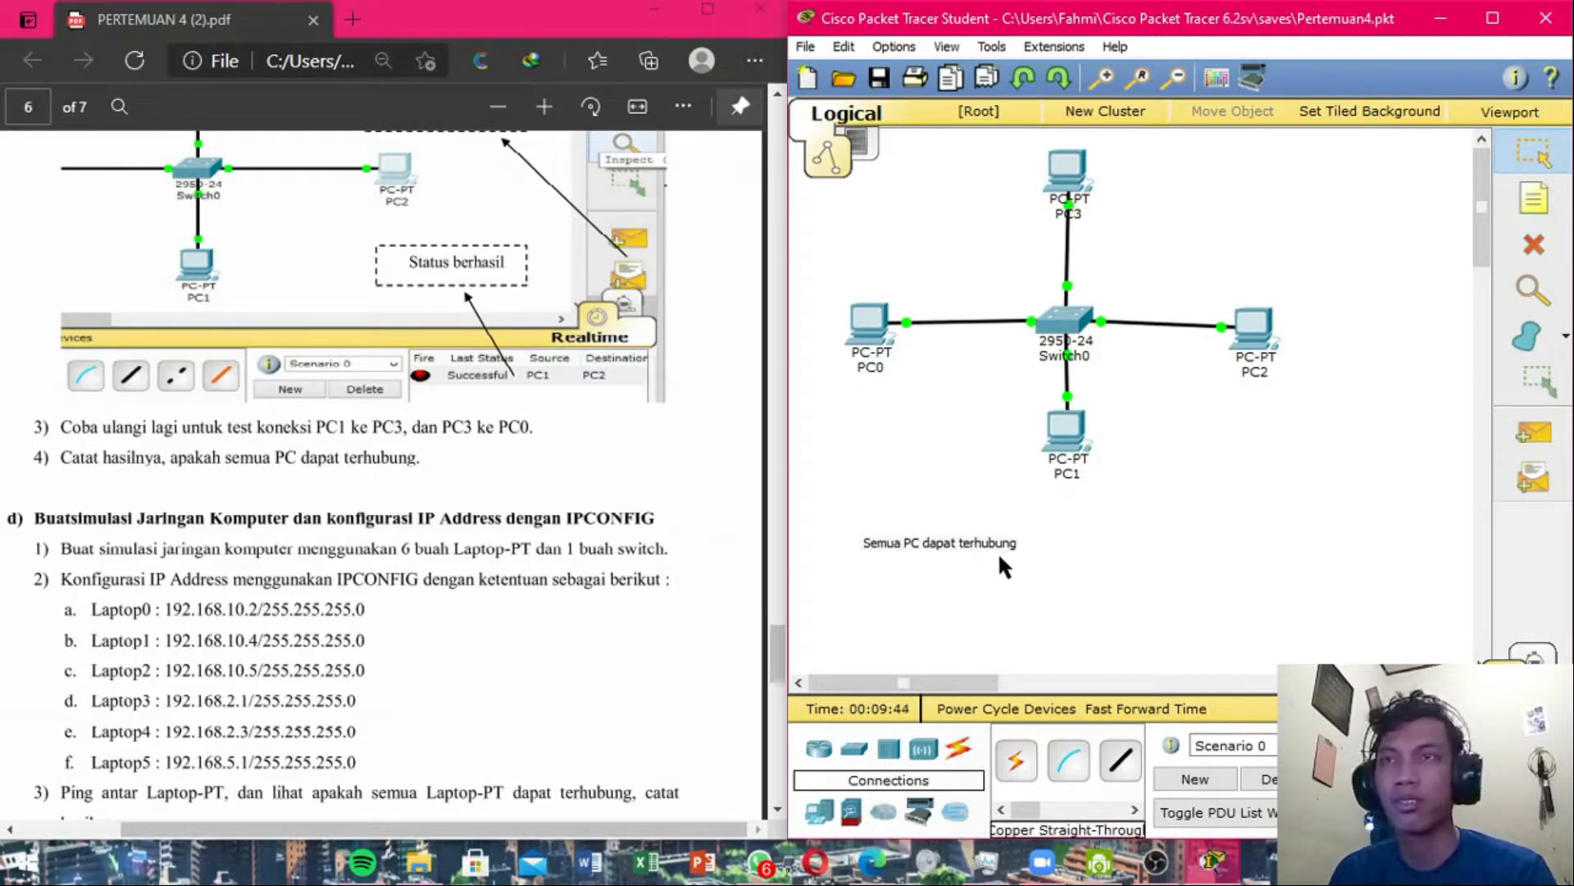
Read worksheet section d on the six-laptop, one-switch network, its IP addresses and the ping tasks.
{"action": "left_click", "coordinate": [220, 522]}
{"action": "scroll", "coordinate": [220, 521], "scroll_direction": "down", "scroll_amount": 3}
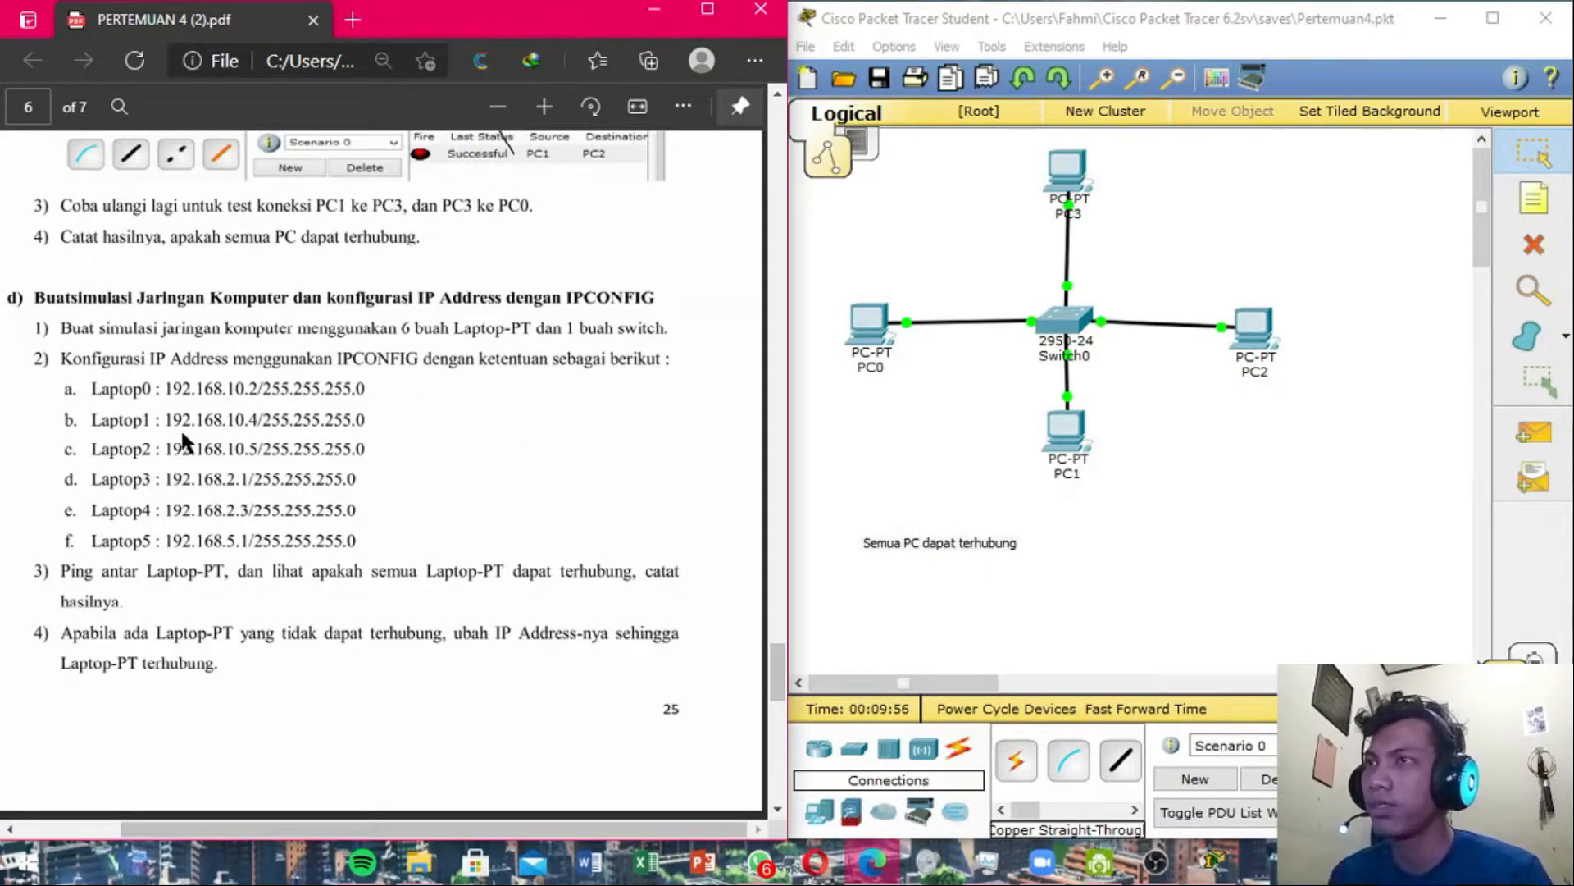
{"action": "scroll", "coordinate": [148, 397], "scroll_direction": "down", "scroll_amount": 1}
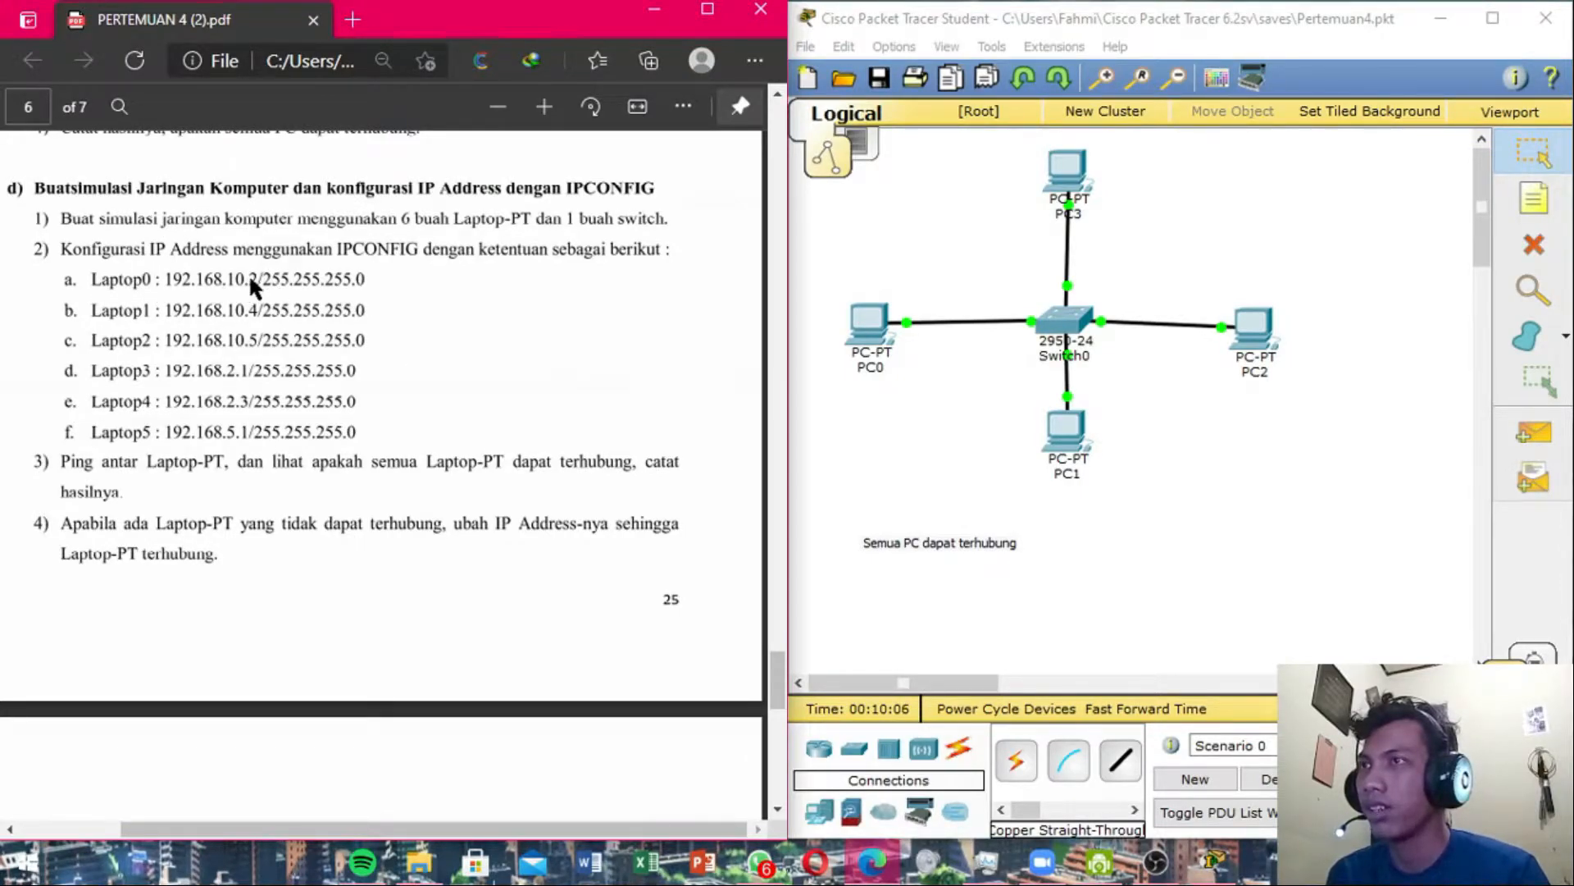
{"action": "scroll", "coordinate": [316, 364], "scroll_direction": "down", "scroll_amount": 2}
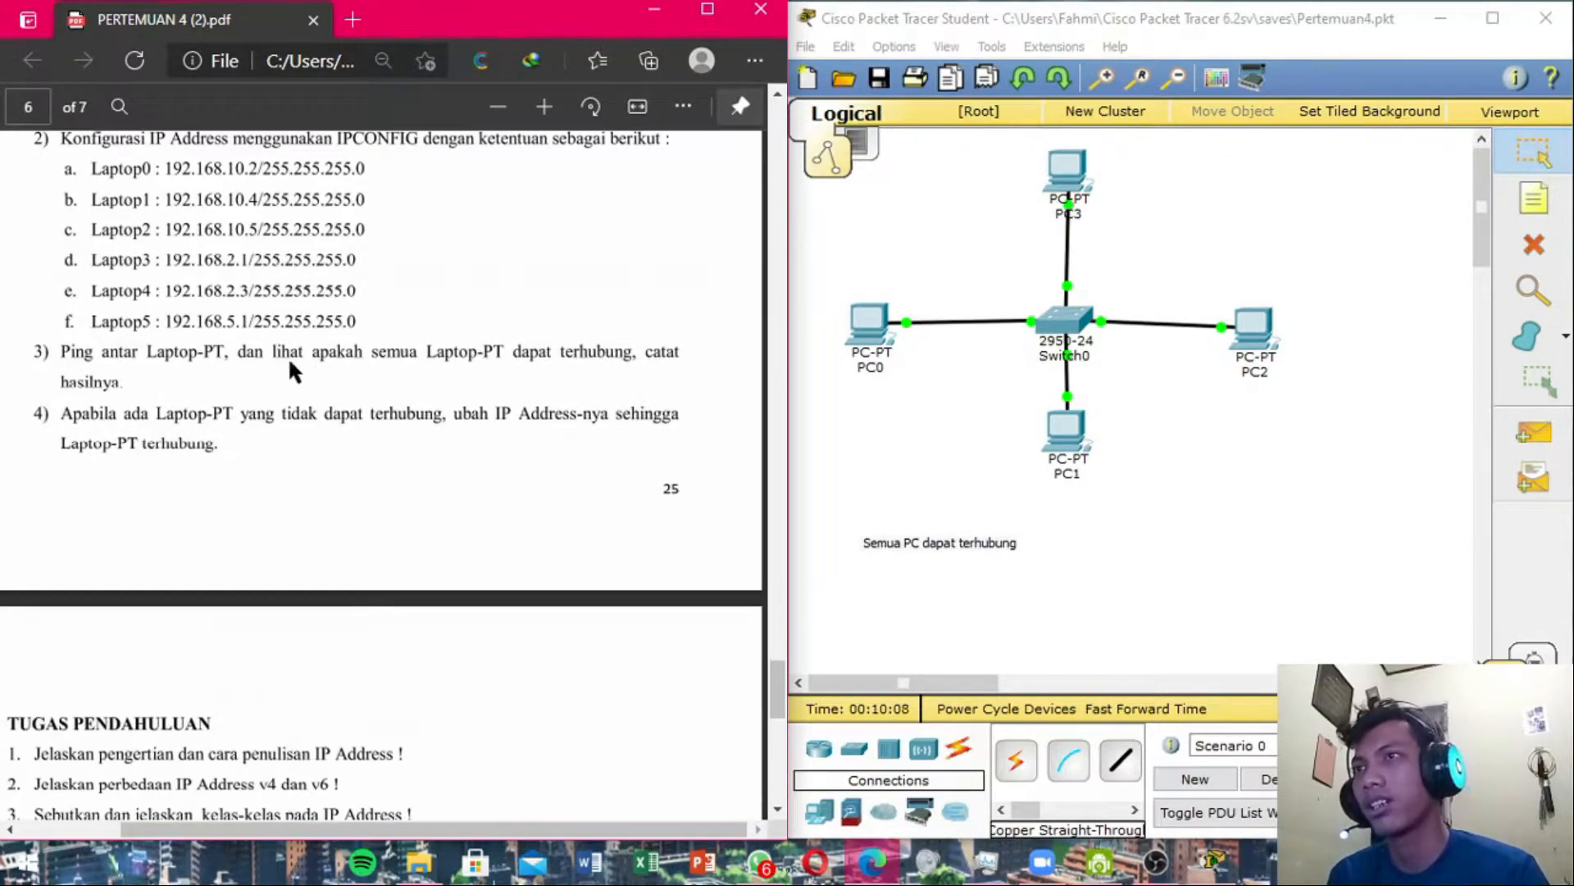
{"action": "scroll", "coordinate": [195, 279], "scroll_direction": "up", "scroll_amount": 2}
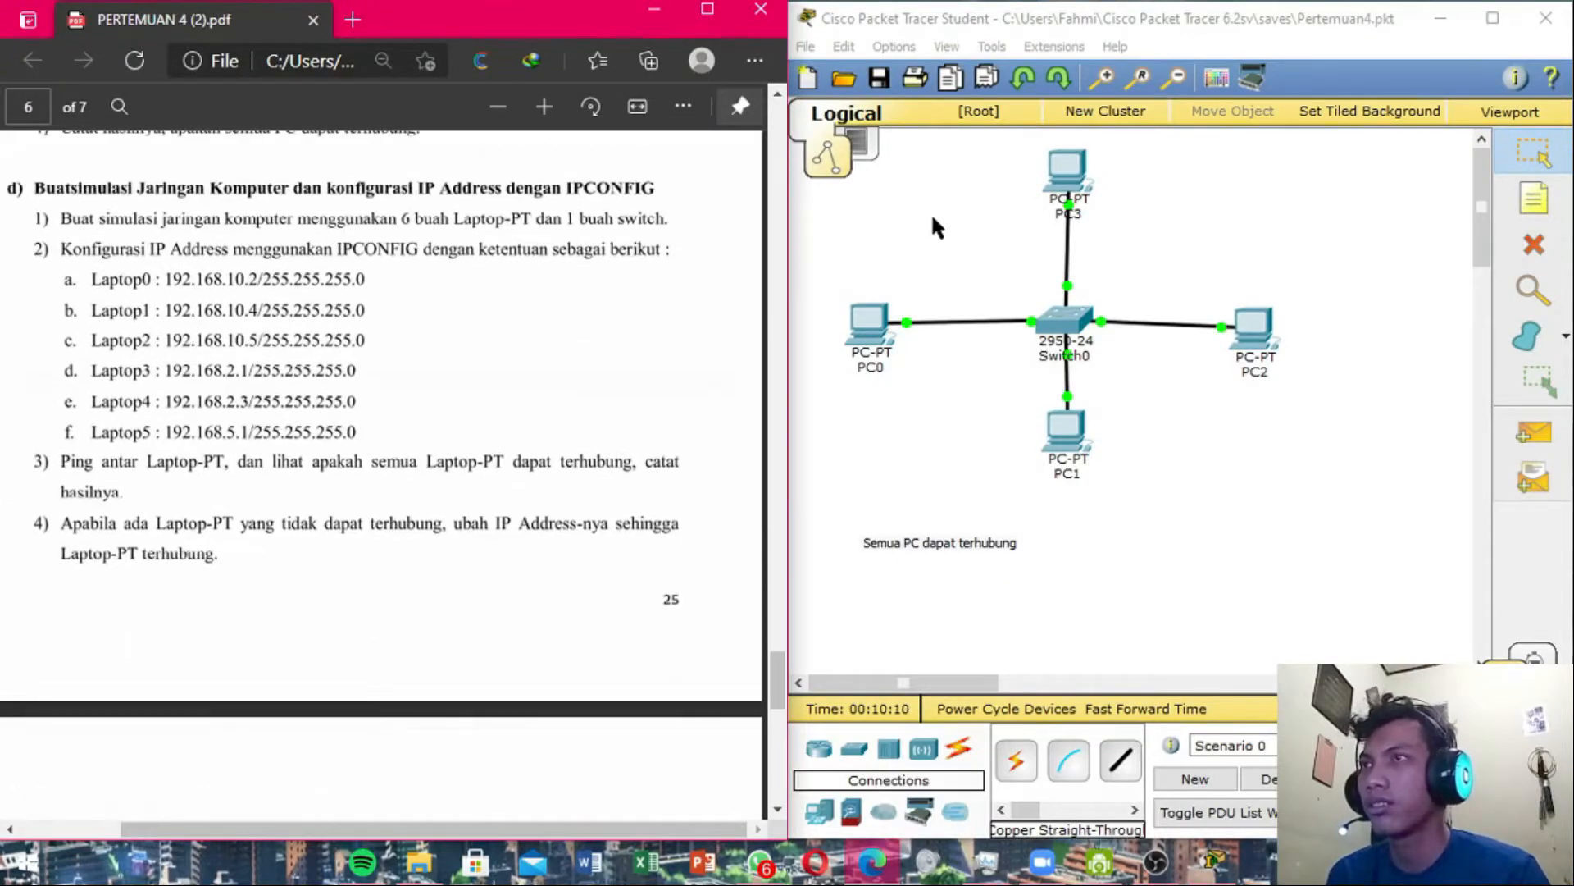
{"action": "scroll", "coordinate": [374, 289], "scroll_direction": "down", "scroll_amount": 2}
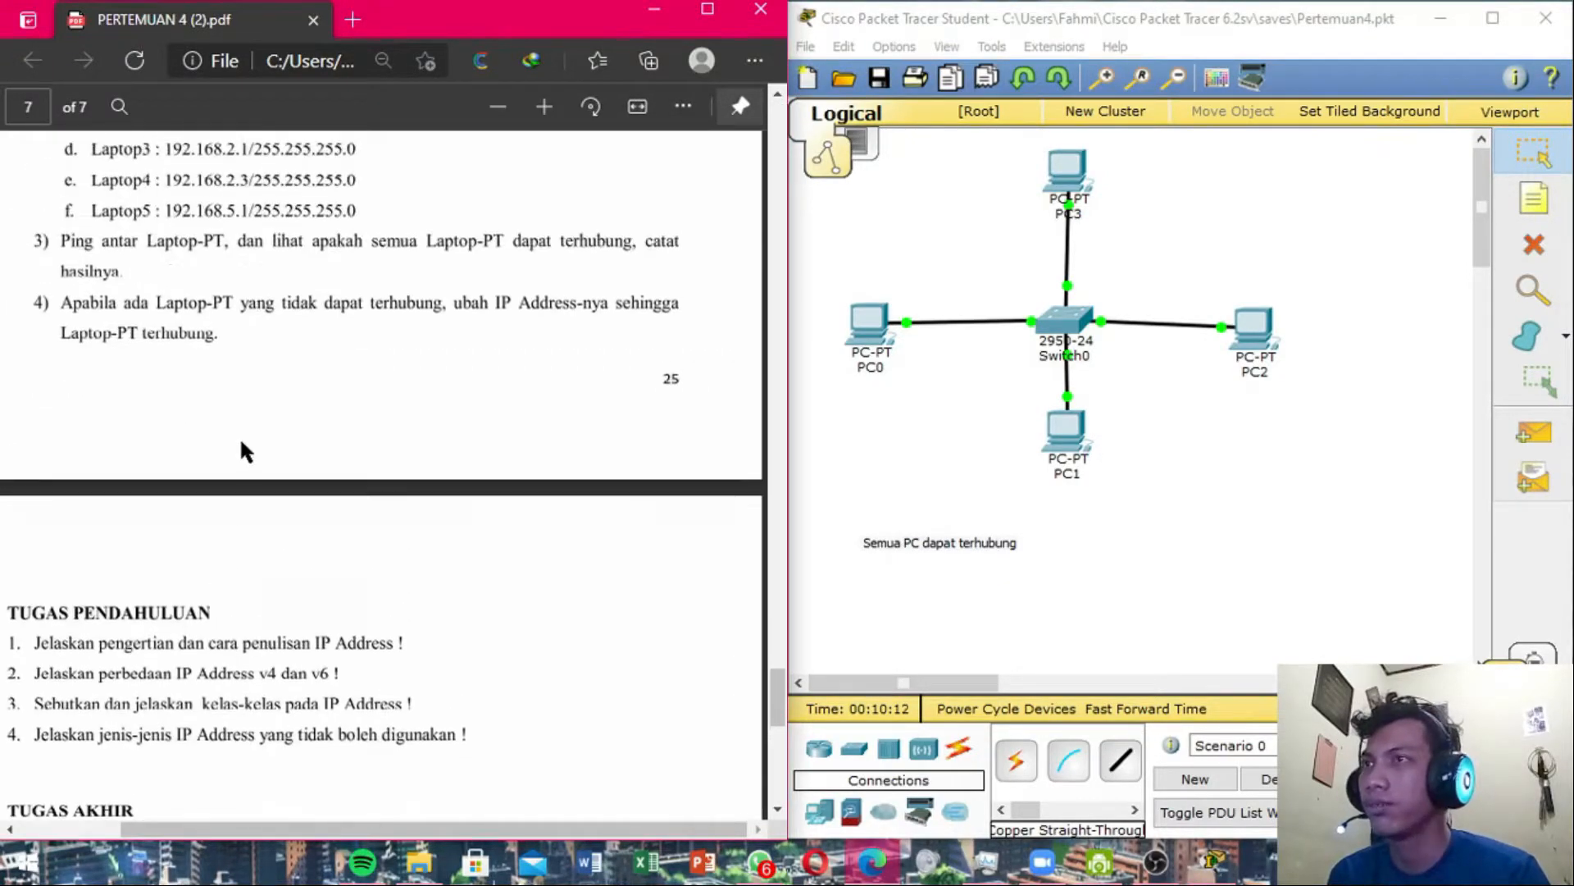
{"action": "scroll", "coordinate": [164, 282], "scroll_direction": "up", "scroll_amount": 3}
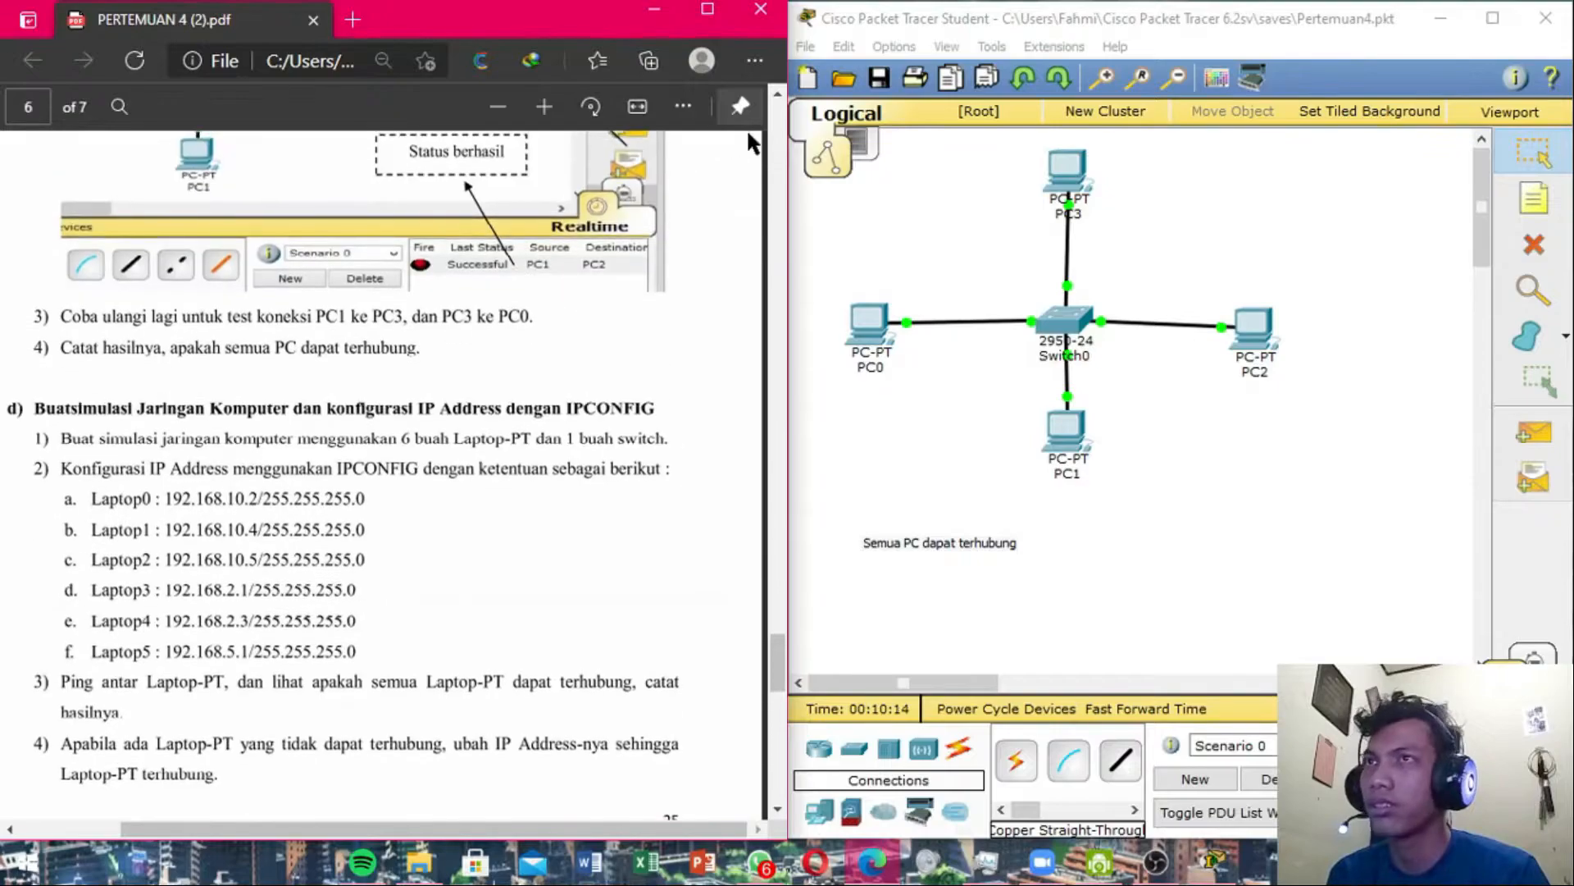
Start a new empty network, saving the changes to the current one.
{"action": "left_click", "coordinate": [808, 80]}
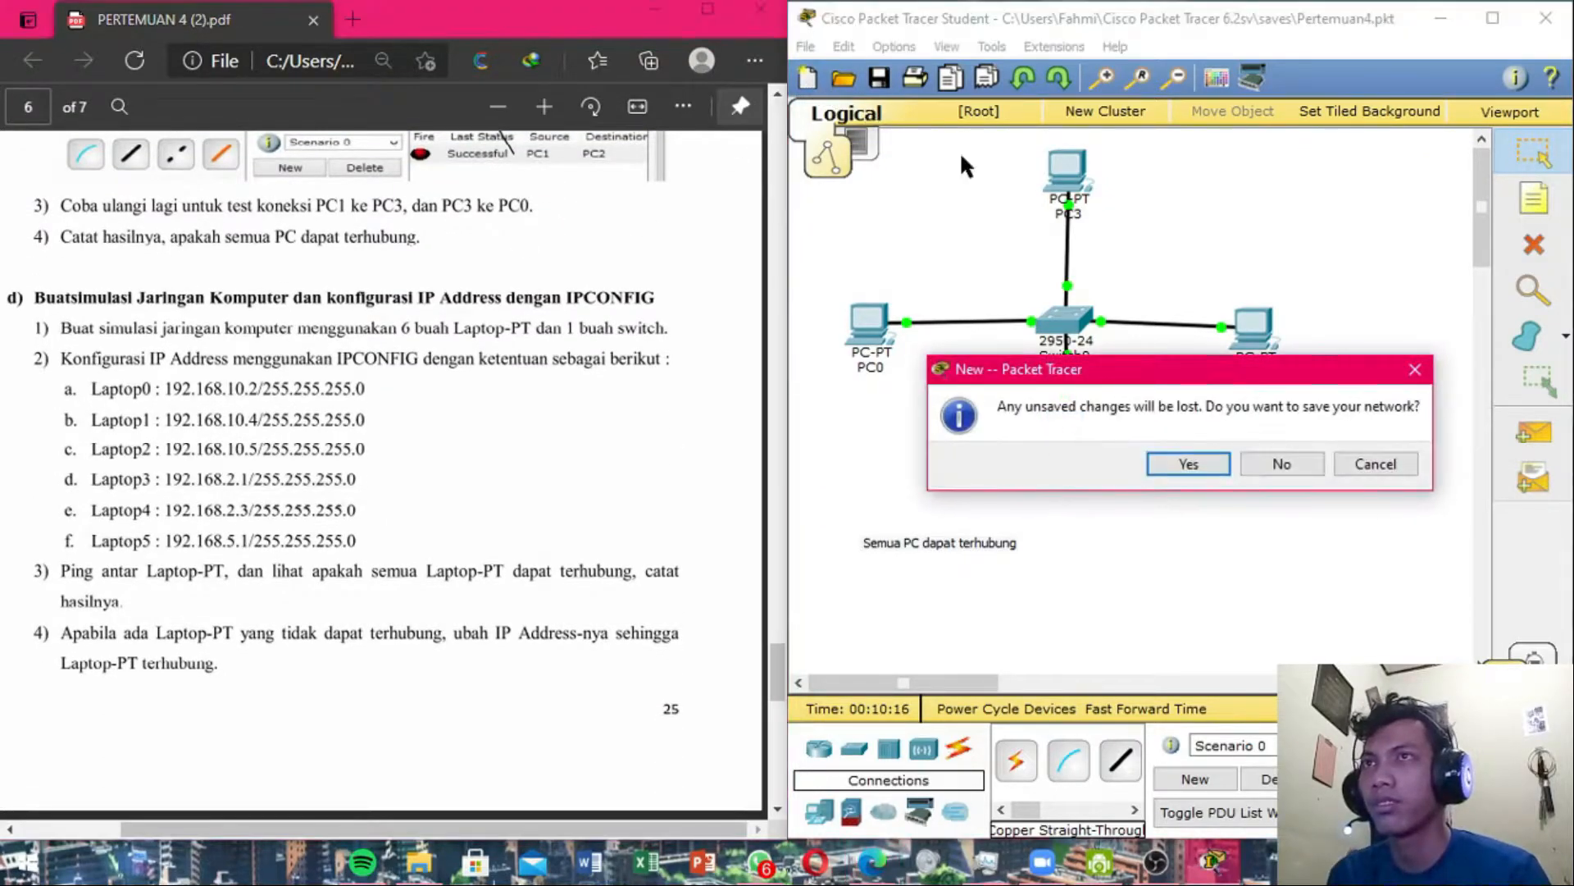
{"action": "left_click", "coordinate": [1181, 453]}
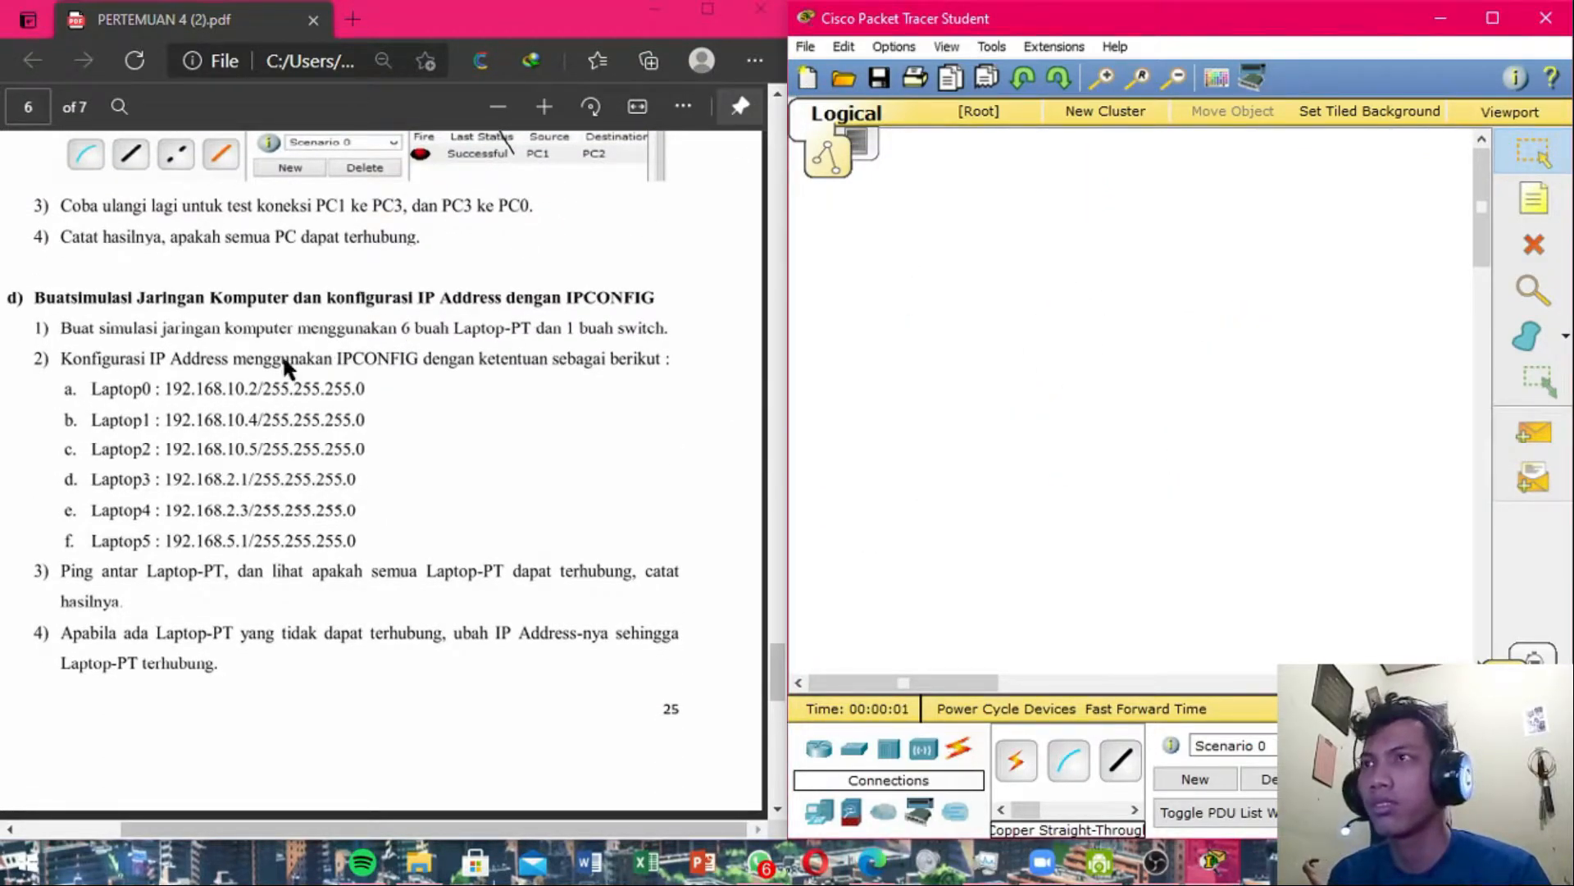
{"action": "left_click", "coordinate": [138, 331]}
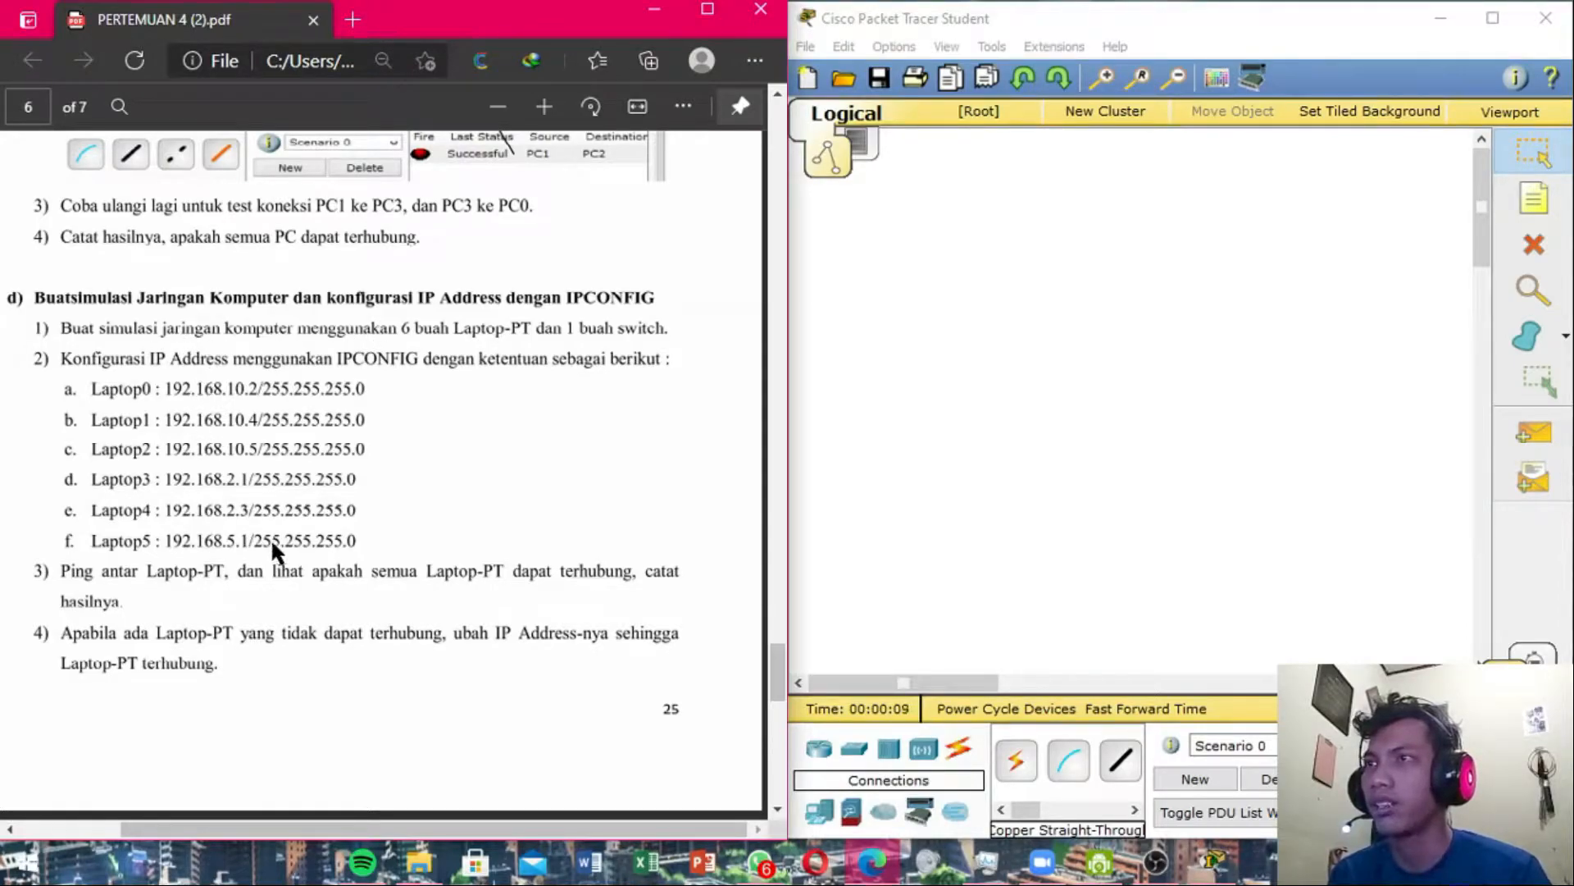
Place three generic laptops, Laptop0 to Laptop2, in a row across the upper part of the workspace.
{"action": "left_click", "coordinate": [819, 812]}
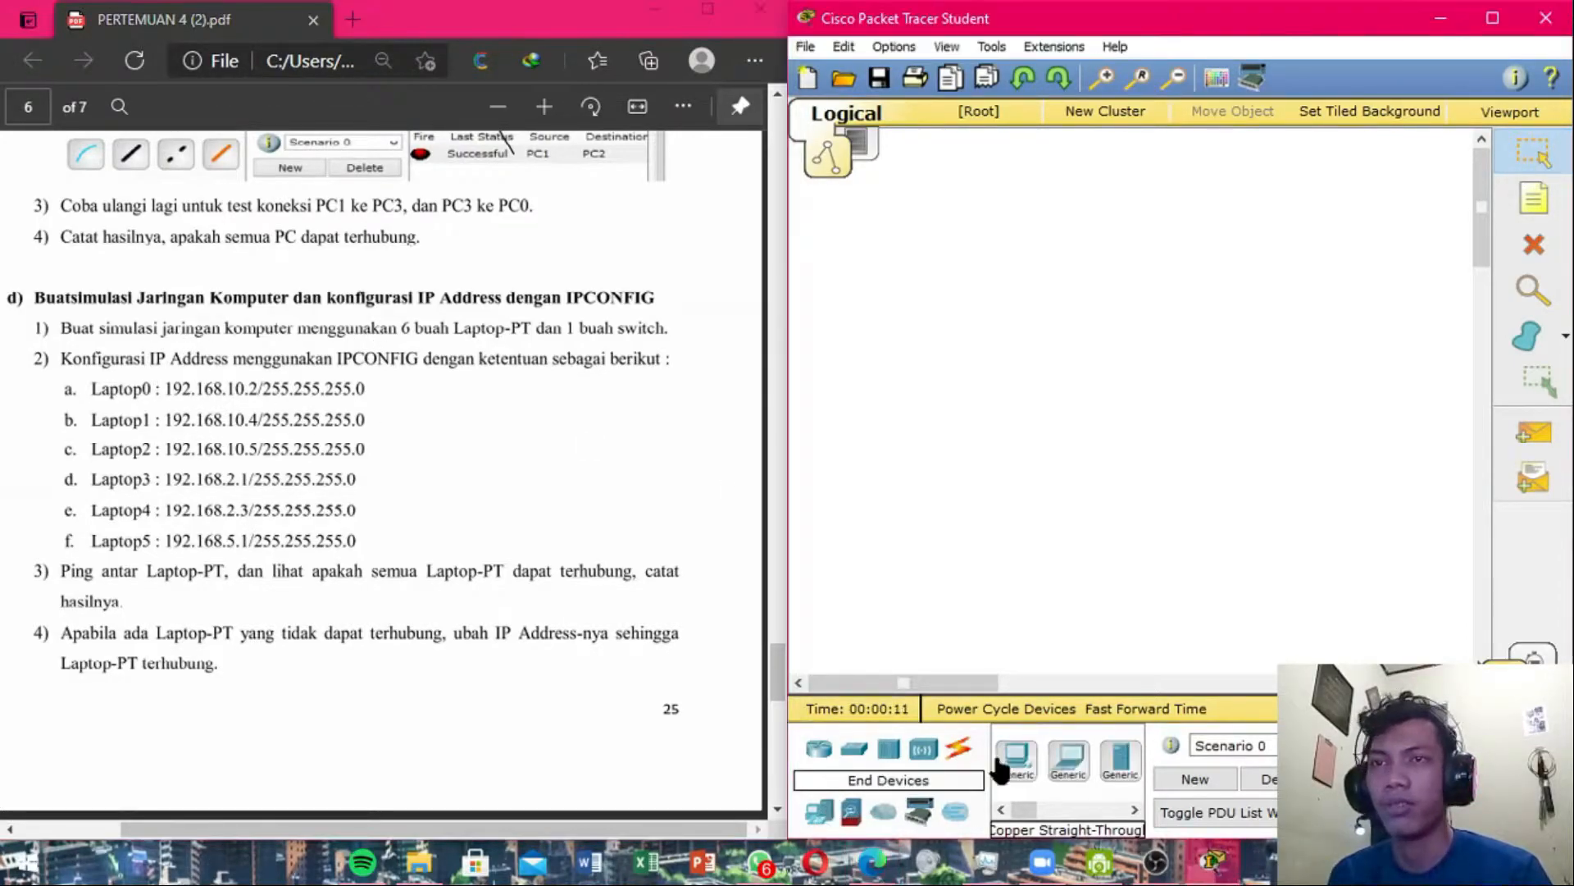
{"action": "left_click", "coordinate": [1062, 770]}
{"action": "left_click", "coordinate": [935, 256]}
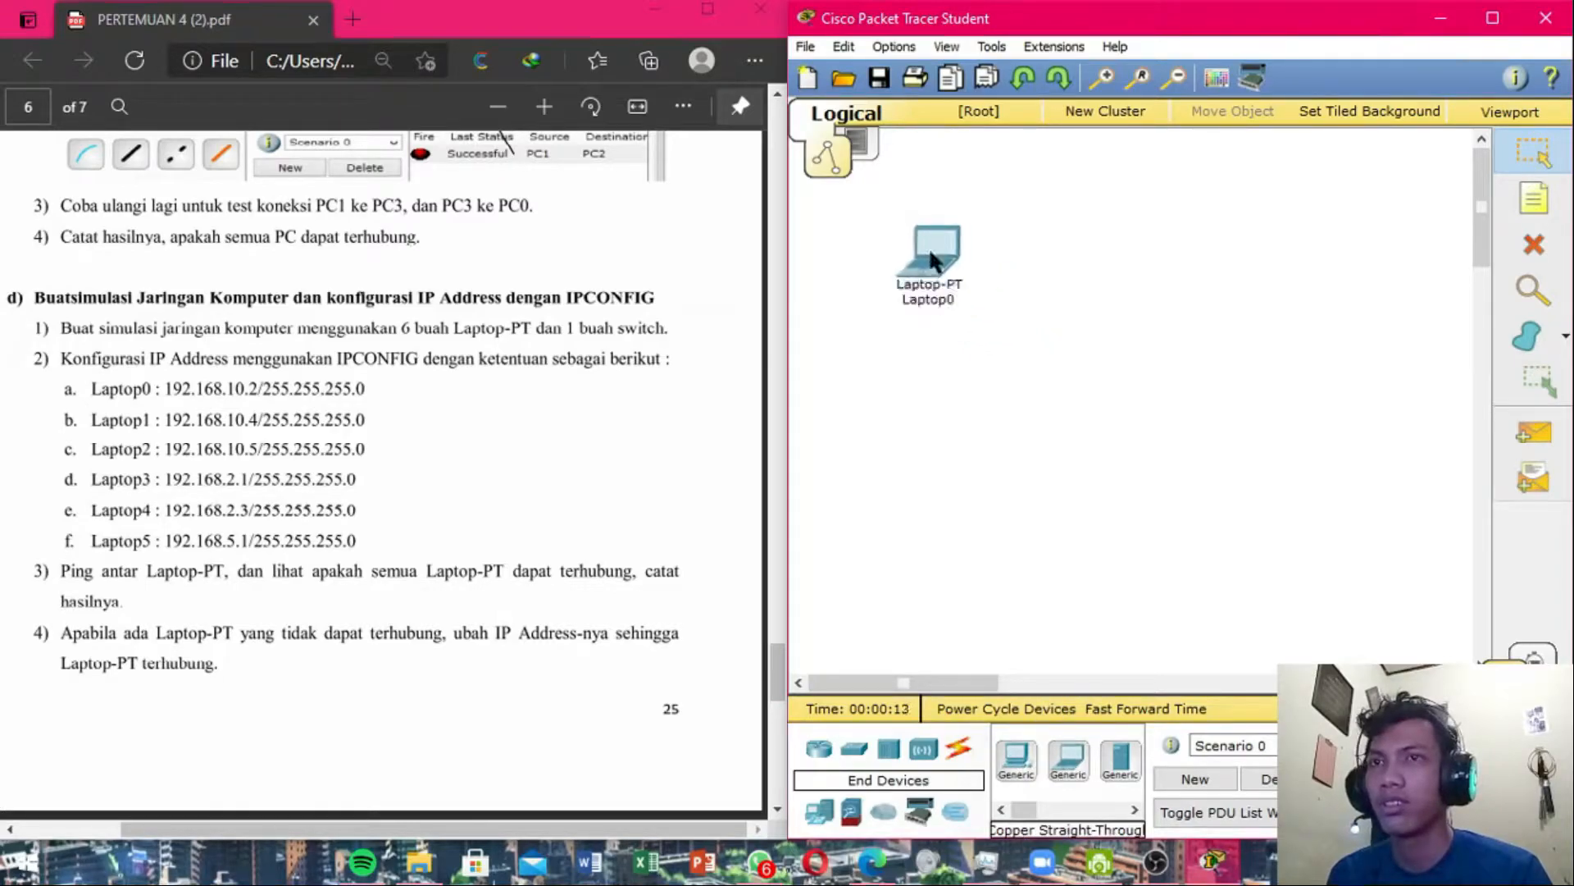
{"action": "left_click", "coordinate": [1067, 759]}
{"action": "left_click", "coordinate": [1086, 259]}
{"action": "left_click", "coordinate": [1071, 759]}
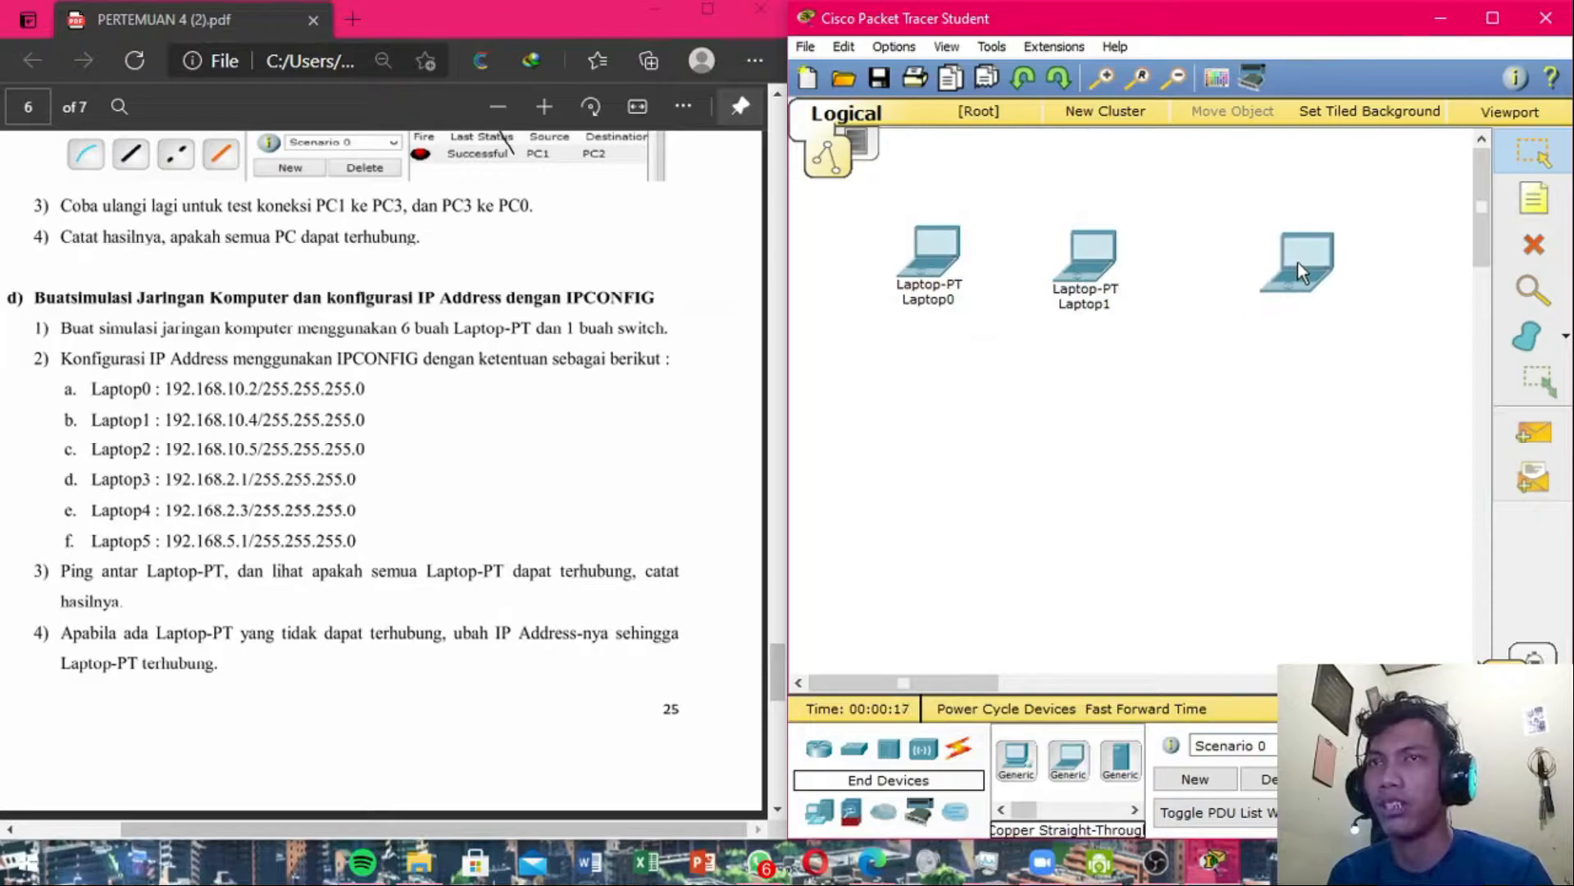
{"action": "left_click", "coordinate": [1264, 259]}
Place three more generic laptops, Laptop3 to Laptop5, in a second row below the first.
{"action": "left_click", "coordinate": [1067, 758]}
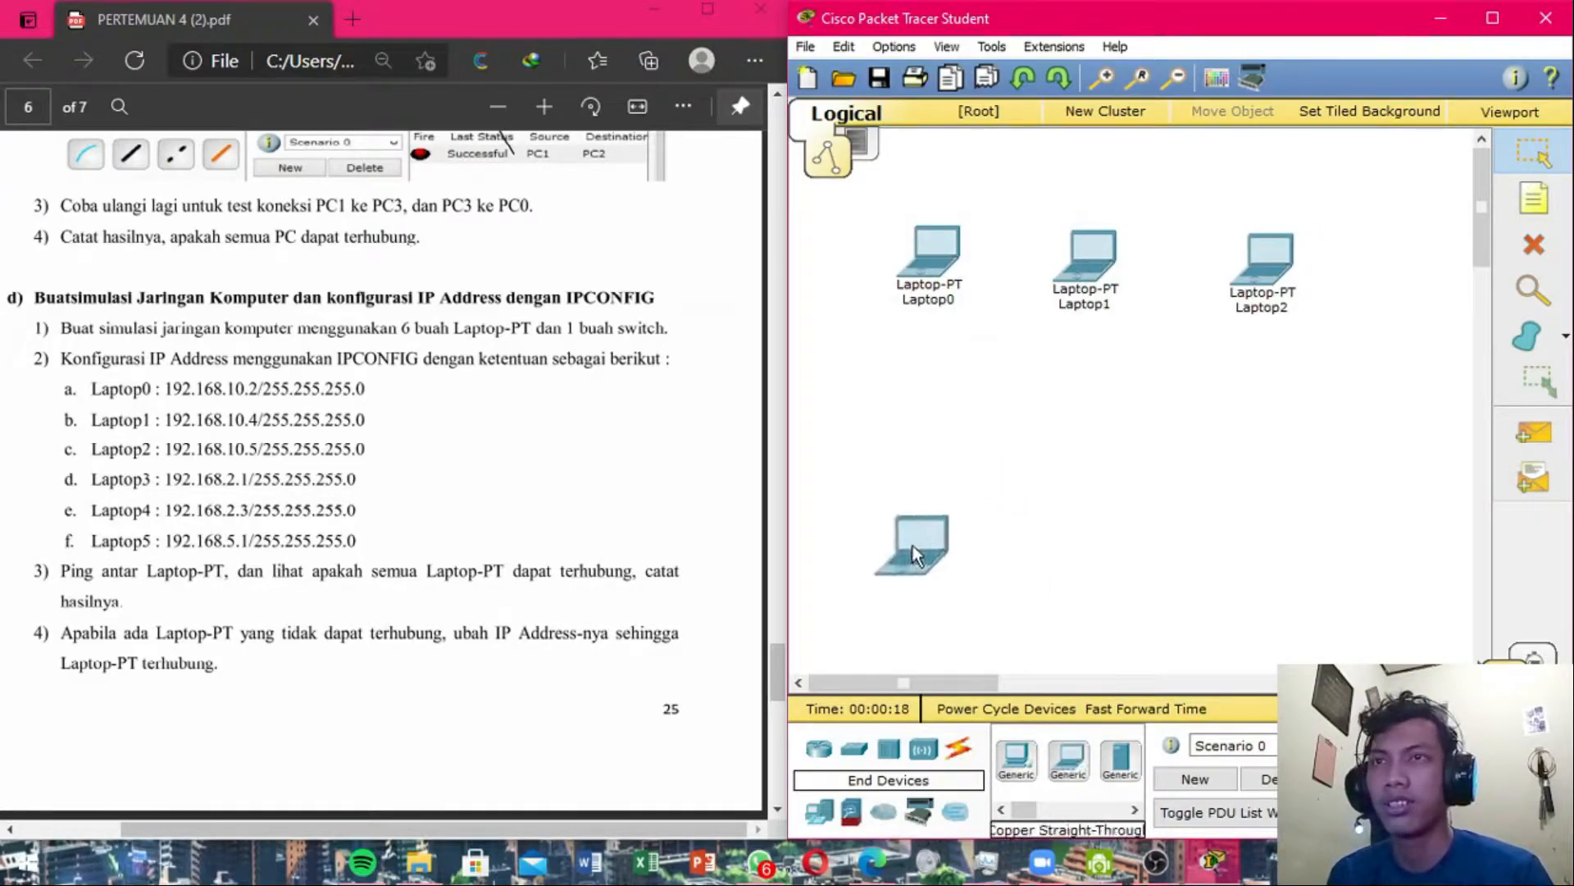
{"action": "left_click", "coordinate": [915, 544]}
{"action": "left_click", "coordinate": [1067, 759]}
{"action": "left_click", "coordinate": [1099, 542]}
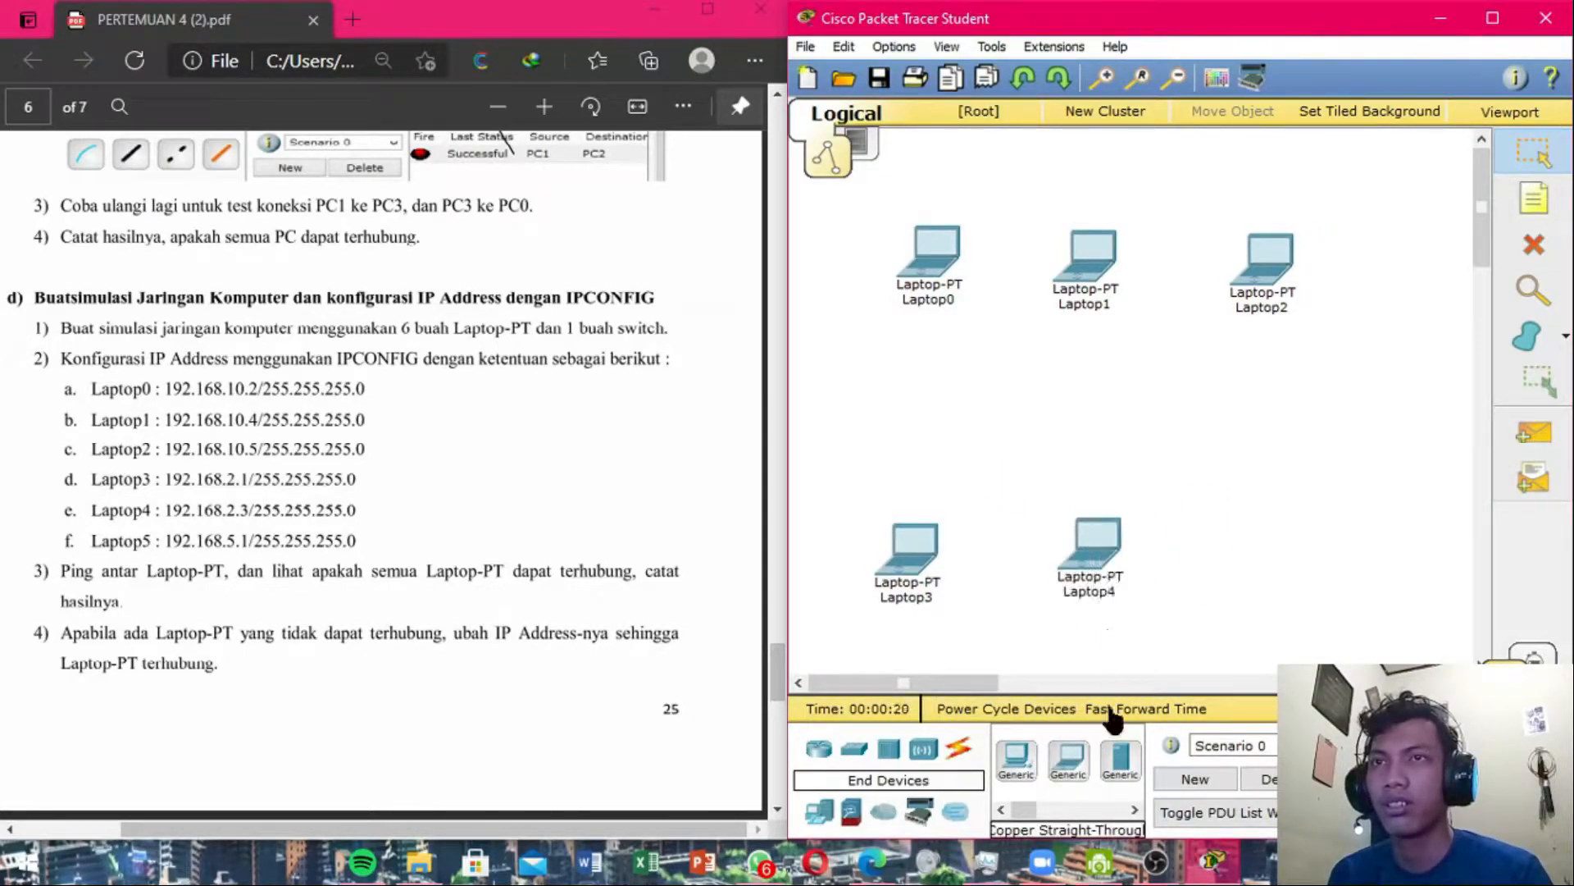
{"action": "left_click", "coordinate": [1074, 761]}
{"action": "left_click", "coordinate": [1272, 554]}
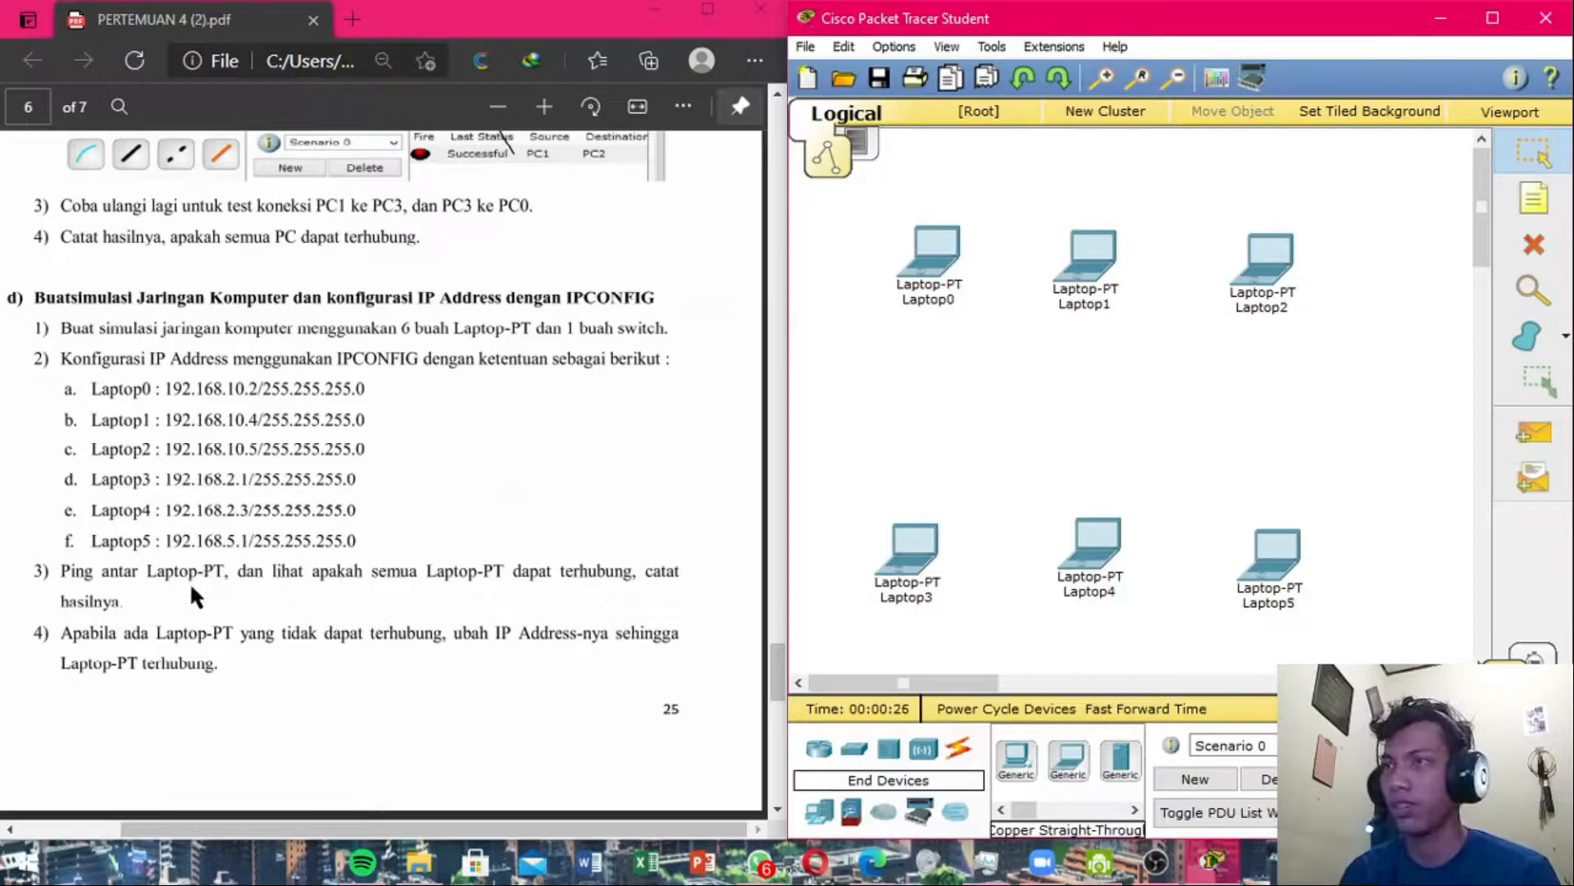
Place a 2950-24 switch in the centre between the two rows of laptops.
{"action": "left_click", "coordinate": [854, 750]}
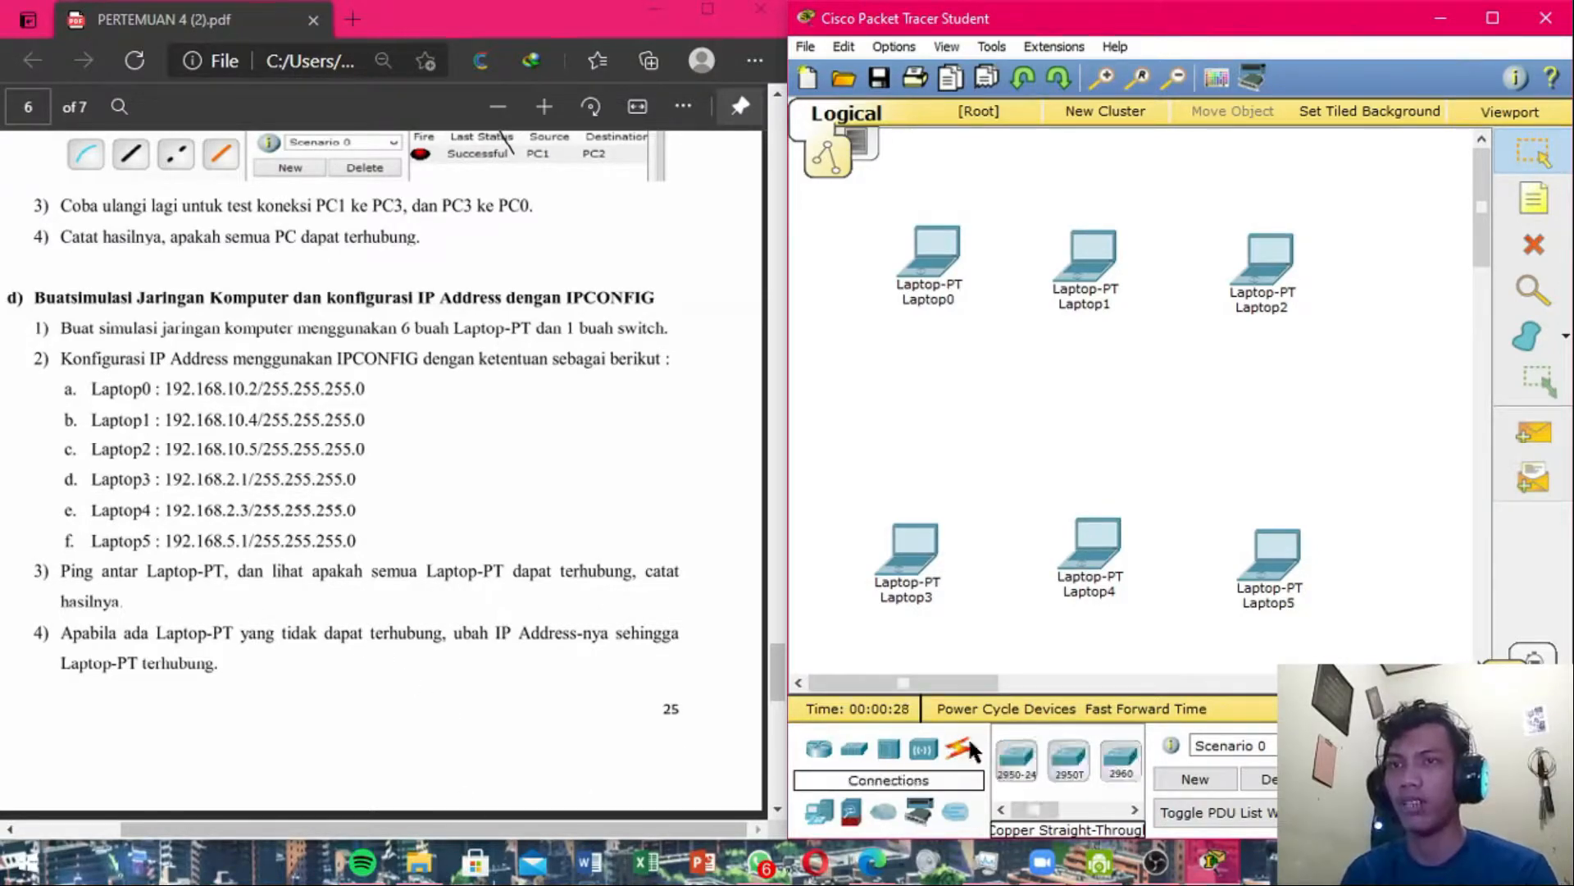
{"action": "left_click", "coordinate": [1017, 759]}
{"action": "left_click", "coordinate": [1103, 410]}
Connect Laptop0 to FastEthernet0/1 on the switch with a copper straight-through cable.
{"action": "left_click", "coordinate": [958, 748]}
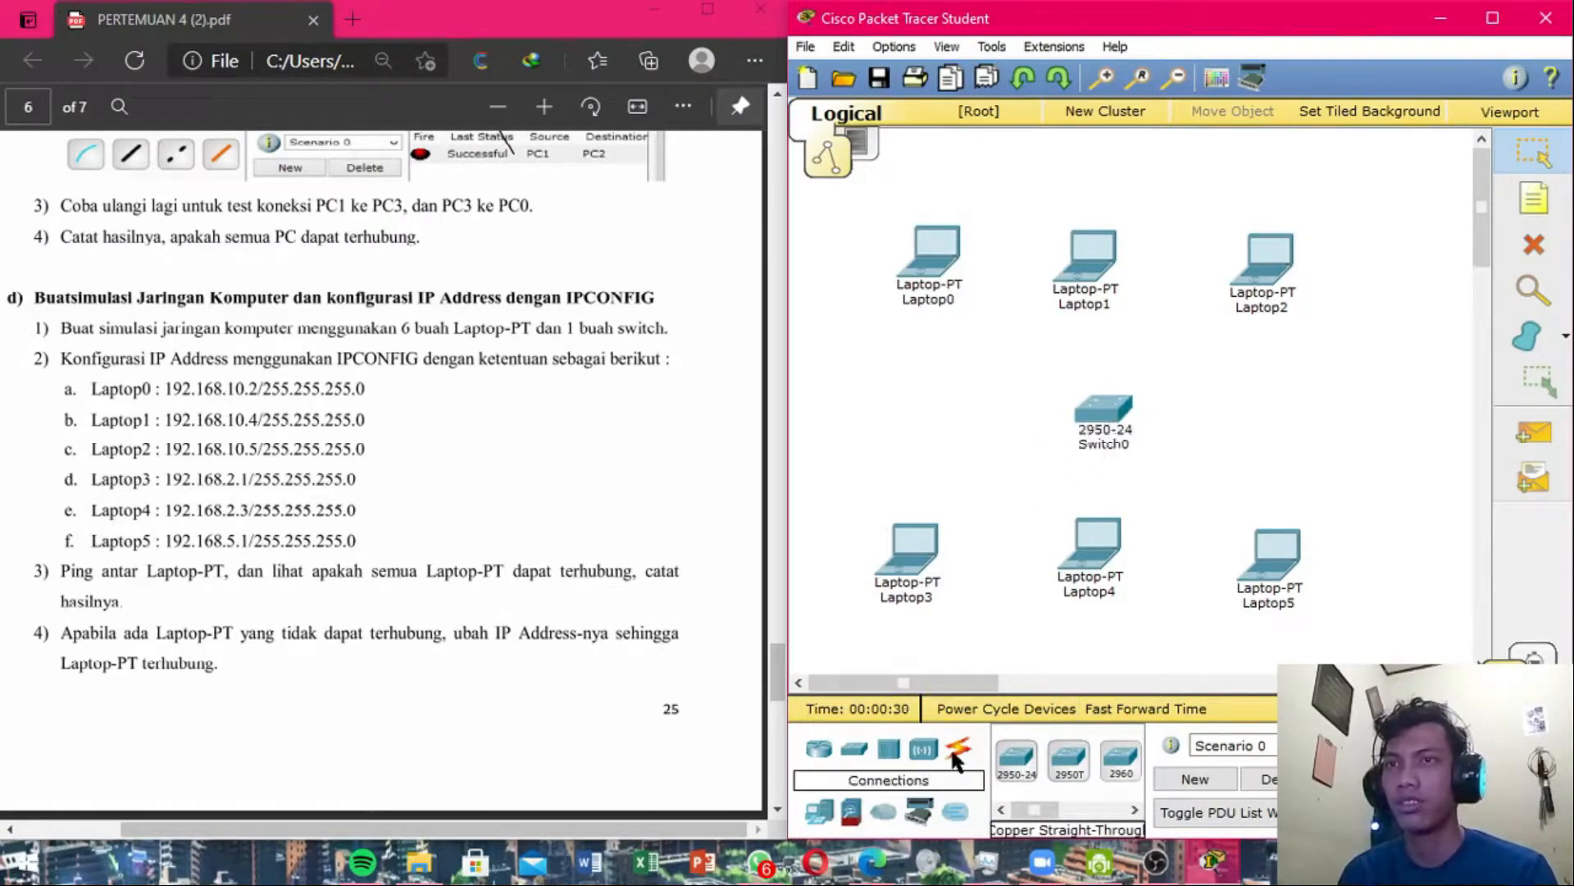
{"action": "left_click", "coordinate": [1120, 761]}
{"action": "left_click", "coordinate": [934, 250]}
{"action": "left_click", "coordinate": [1014, 282]}
{"action": "left_click", "coordinate": [1097, 409]}
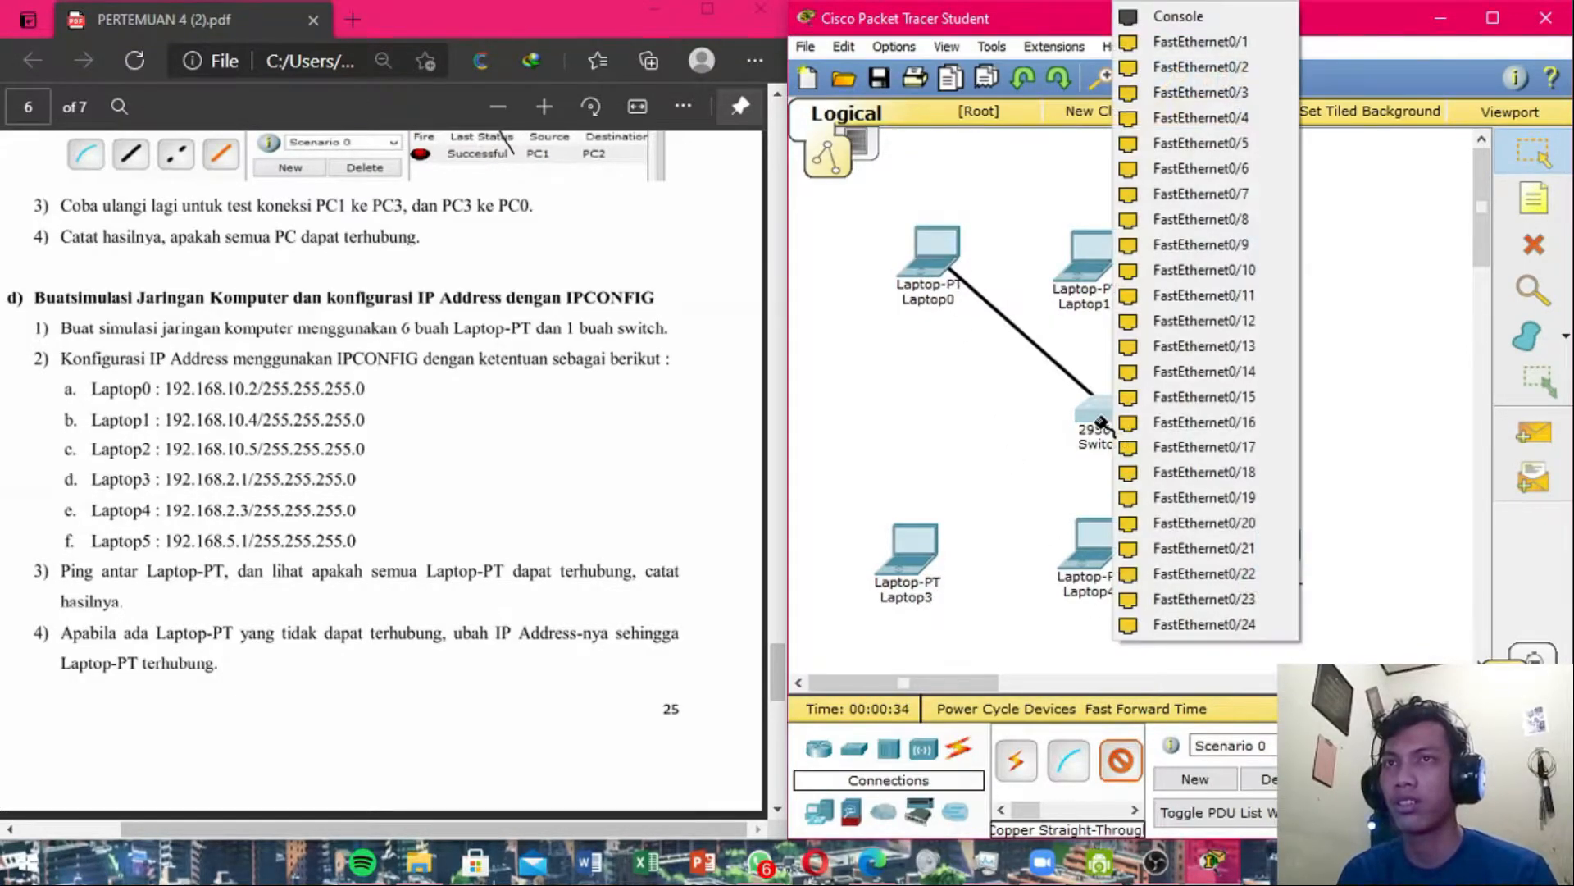
{"action": "left_click", "coordinate": [1262, 39]}
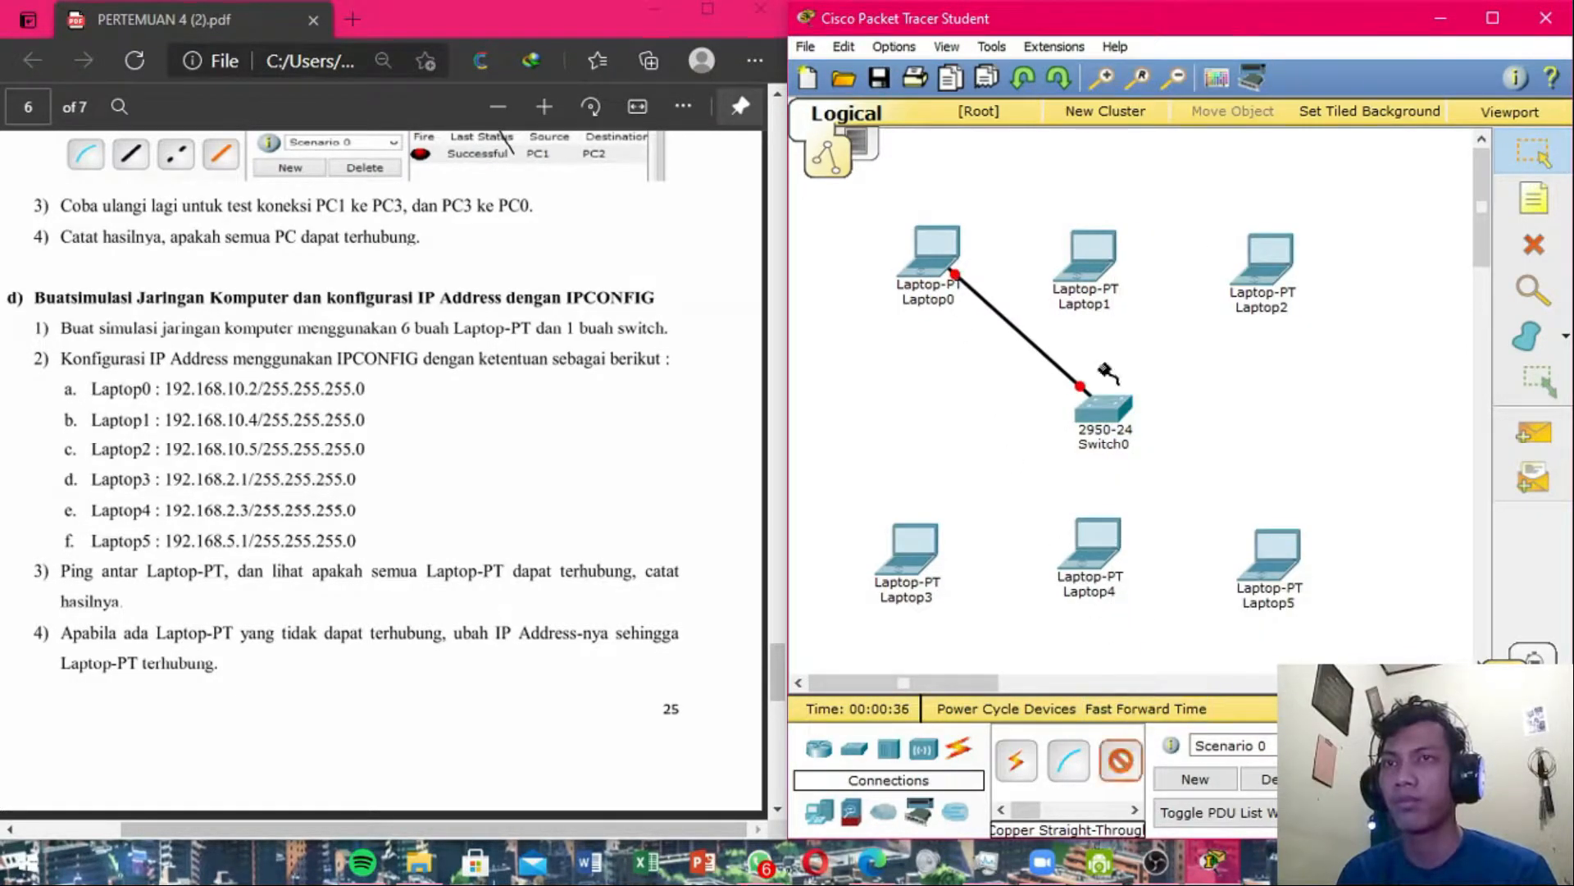
Connect Laptop1 to FastEthernet0/2 on the switch with a copper straight-through cable.
{"action": "left_click", "coordinate": [1099, 275]}
{"action": "left_click", "coordinate": [1135, 308]}
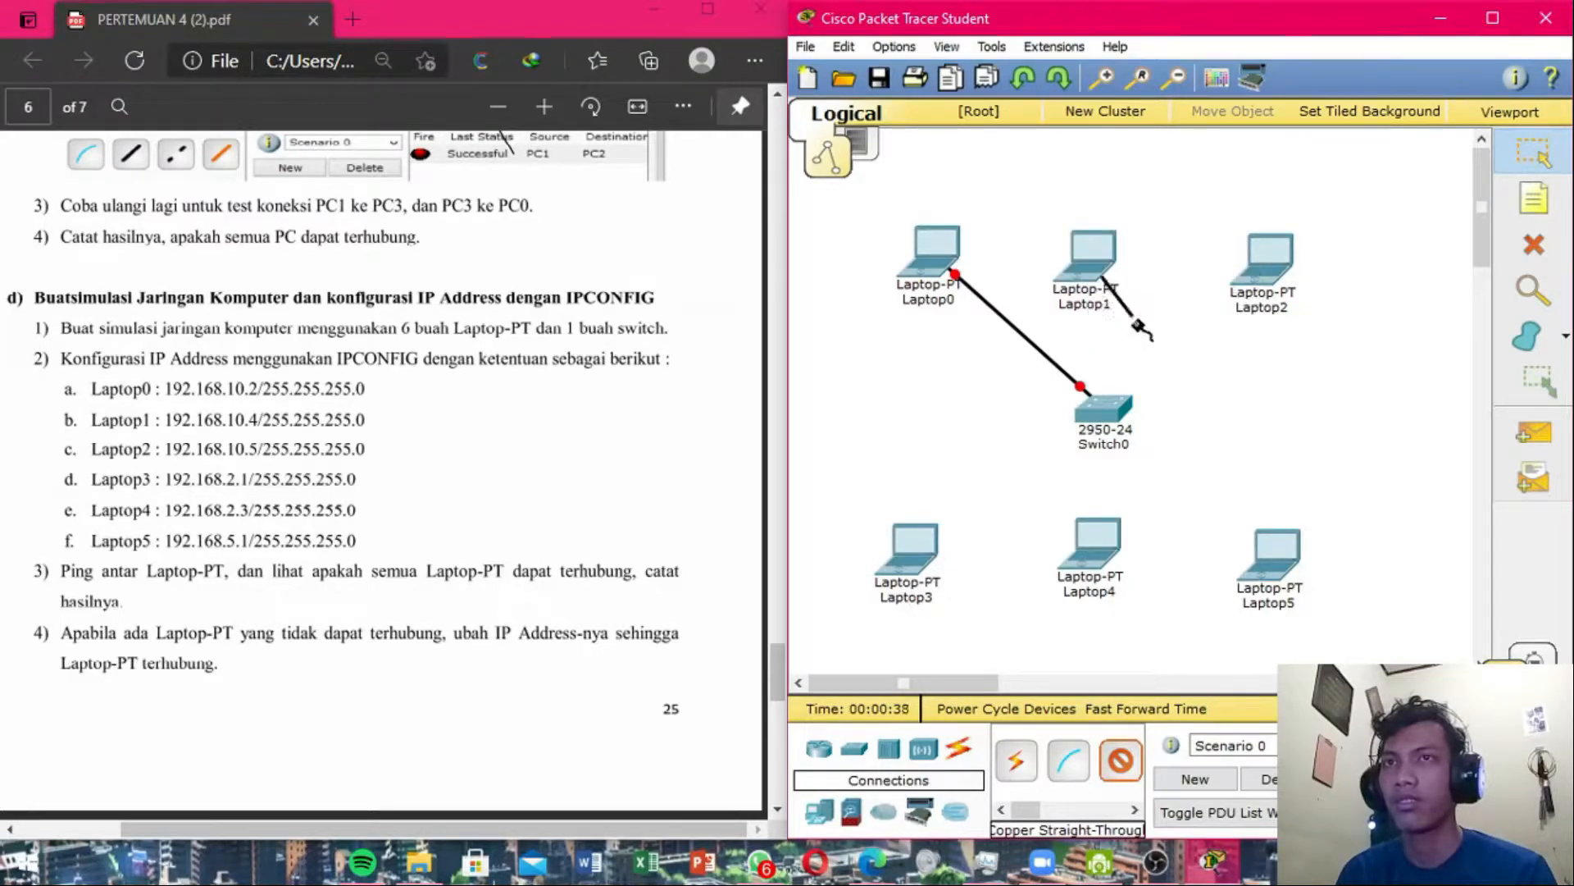
{"action": "left_click", "coordinate": [1116, 407]}
{"action": "left_click", "coordinate": [1200, 52]}
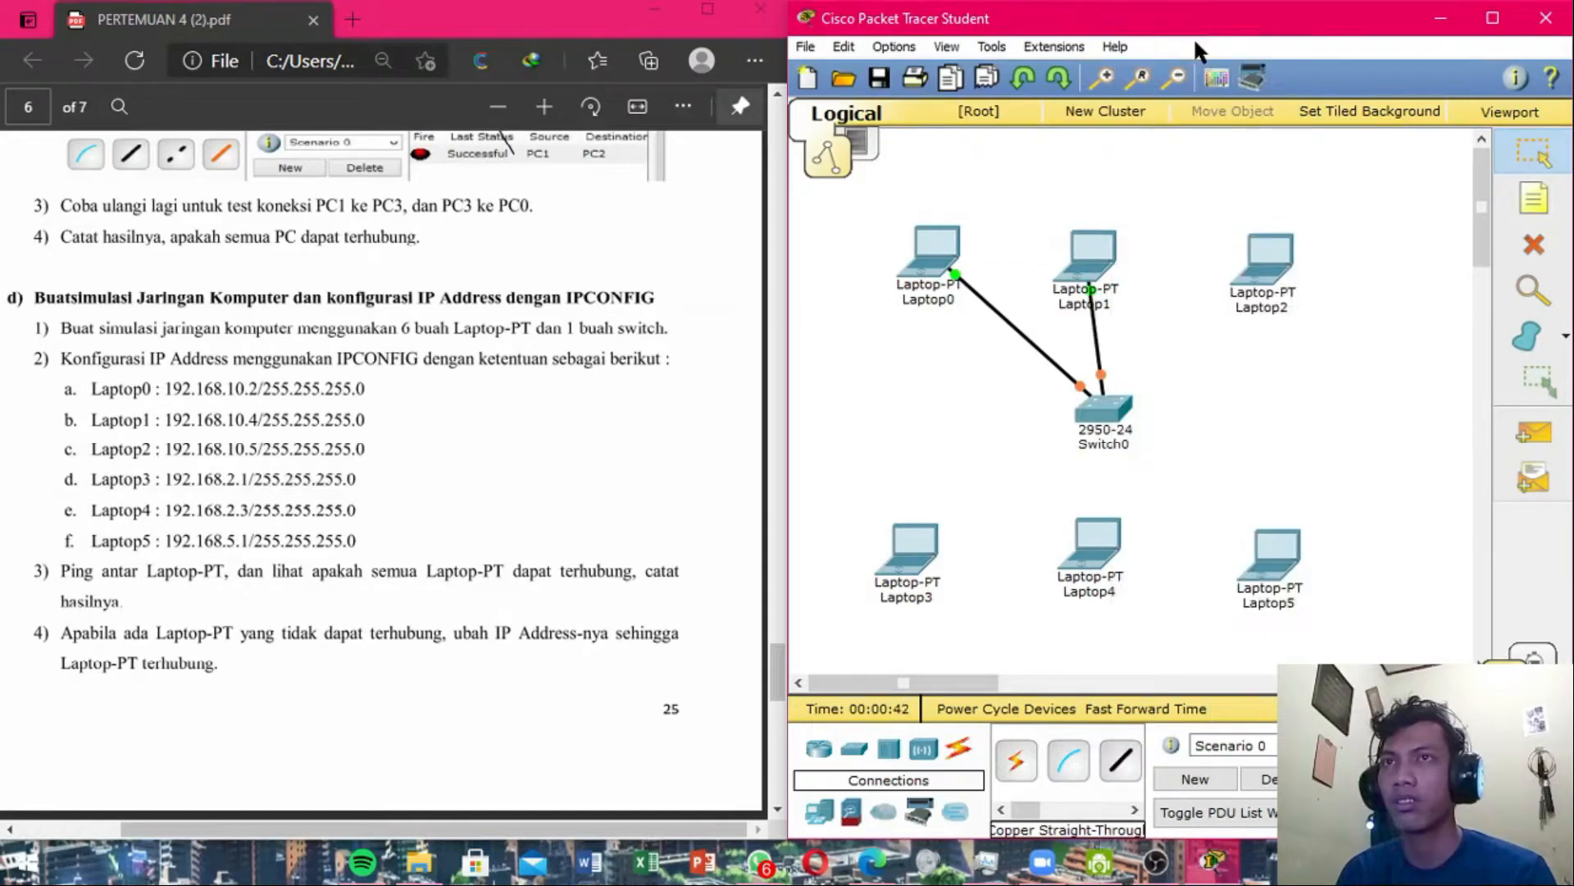
Cable Laptop2 to a free FastEthernet port on the switch with copper straight-through.
{"action": "left_click", "coordinate": [1120, 760]}
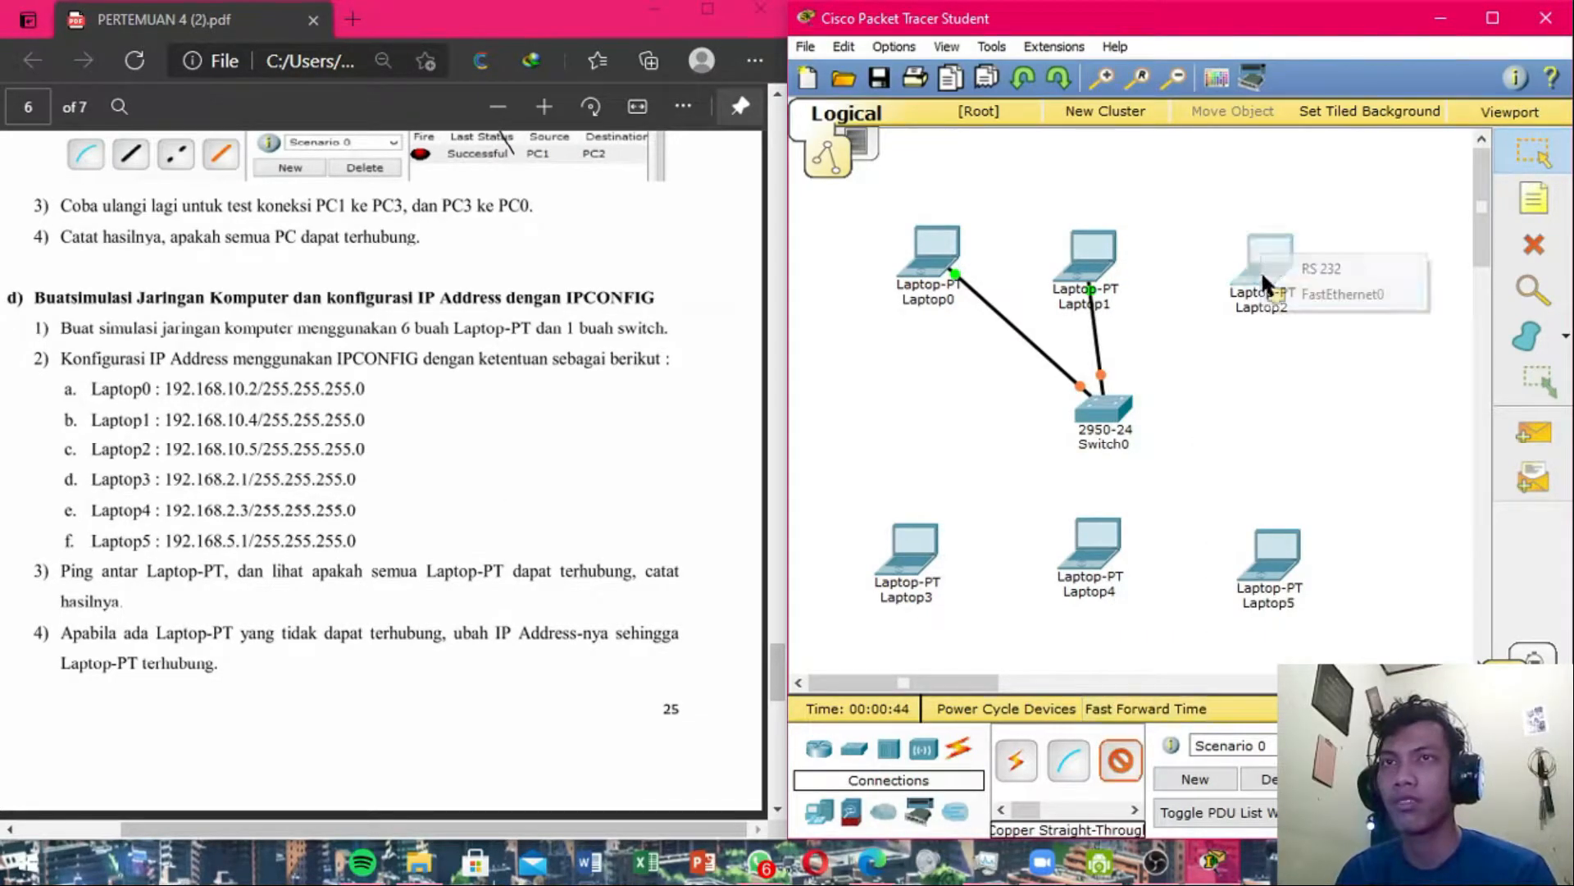
{"action": "left_click", "coordinate": [1290, 309]}
{"action": "left_click", "coordinate": [1103, 407]}
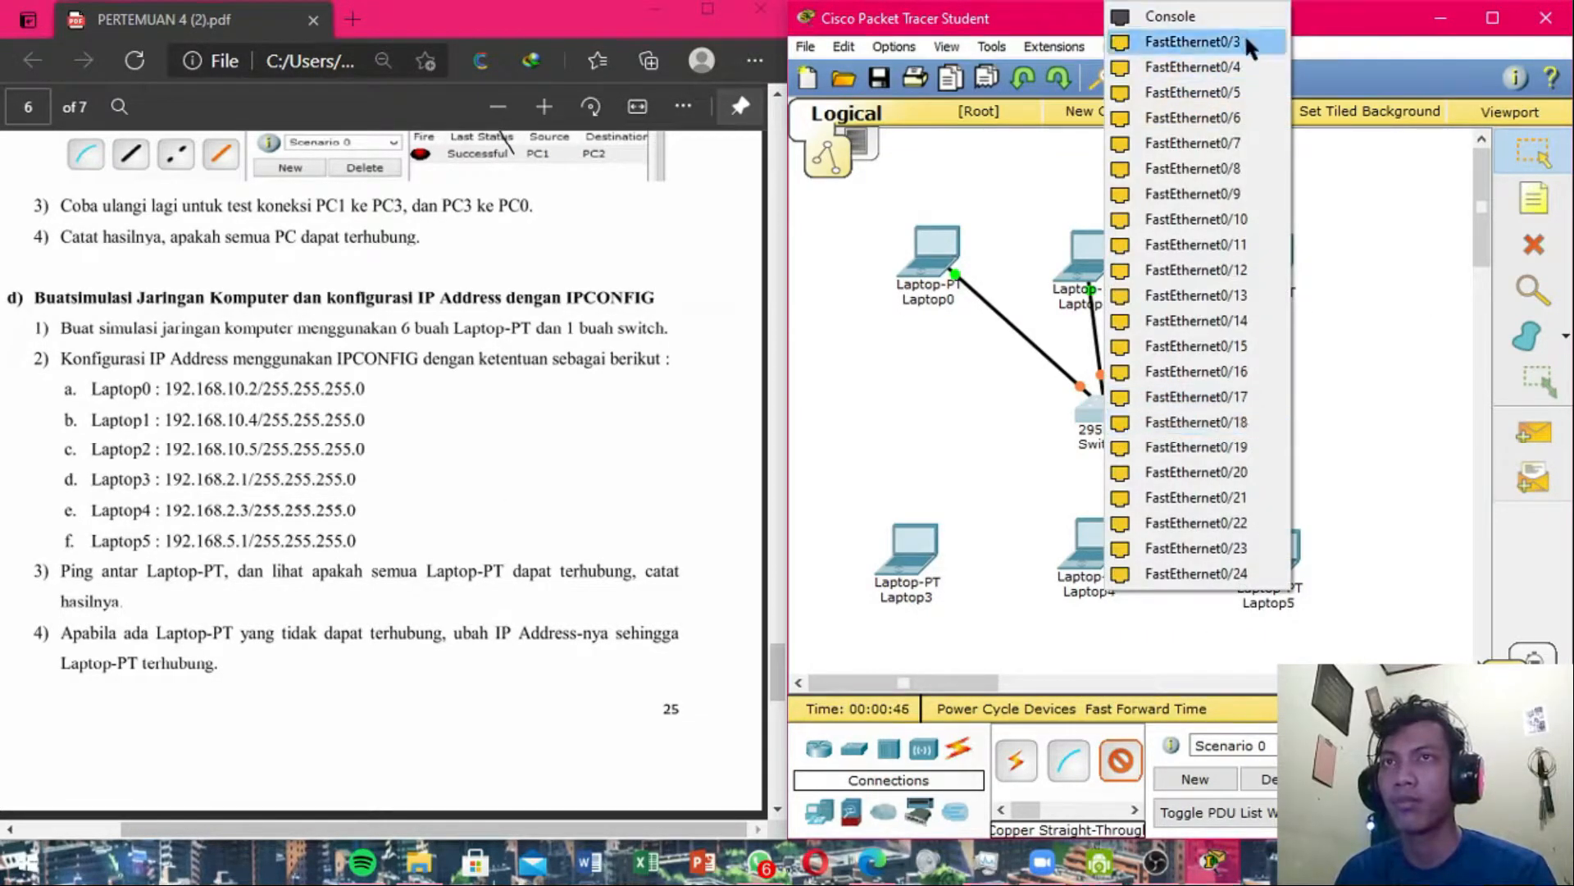
{"action": "left_click", "coordinate": [1202, 78]}
Link Laptop3's FastEthernet0 port to the first free switch port with a copper straight-through cable.
{"action": "left_click", "coordinate": [1120, 760]}
{"action": "left_click", "coordinate": [910, 542]}
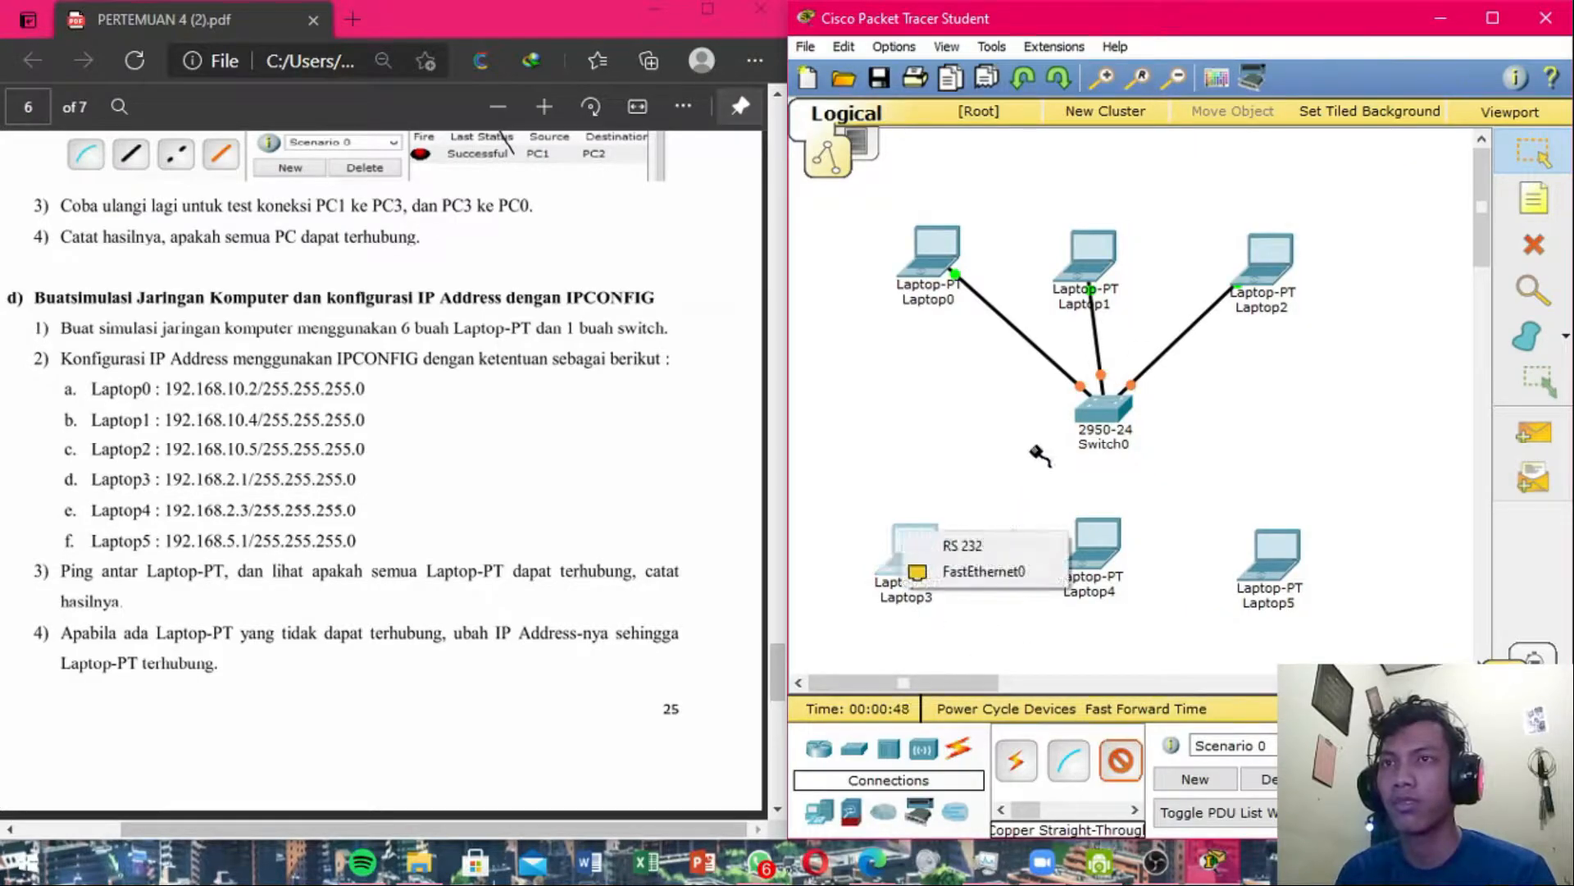
{"action": "left_click", "coordinate": [1057, 571]}
{"action": "left_click", "coordinate": [1104, 406]}
{"action": "left_click", "coordinate": [1148, 41]}
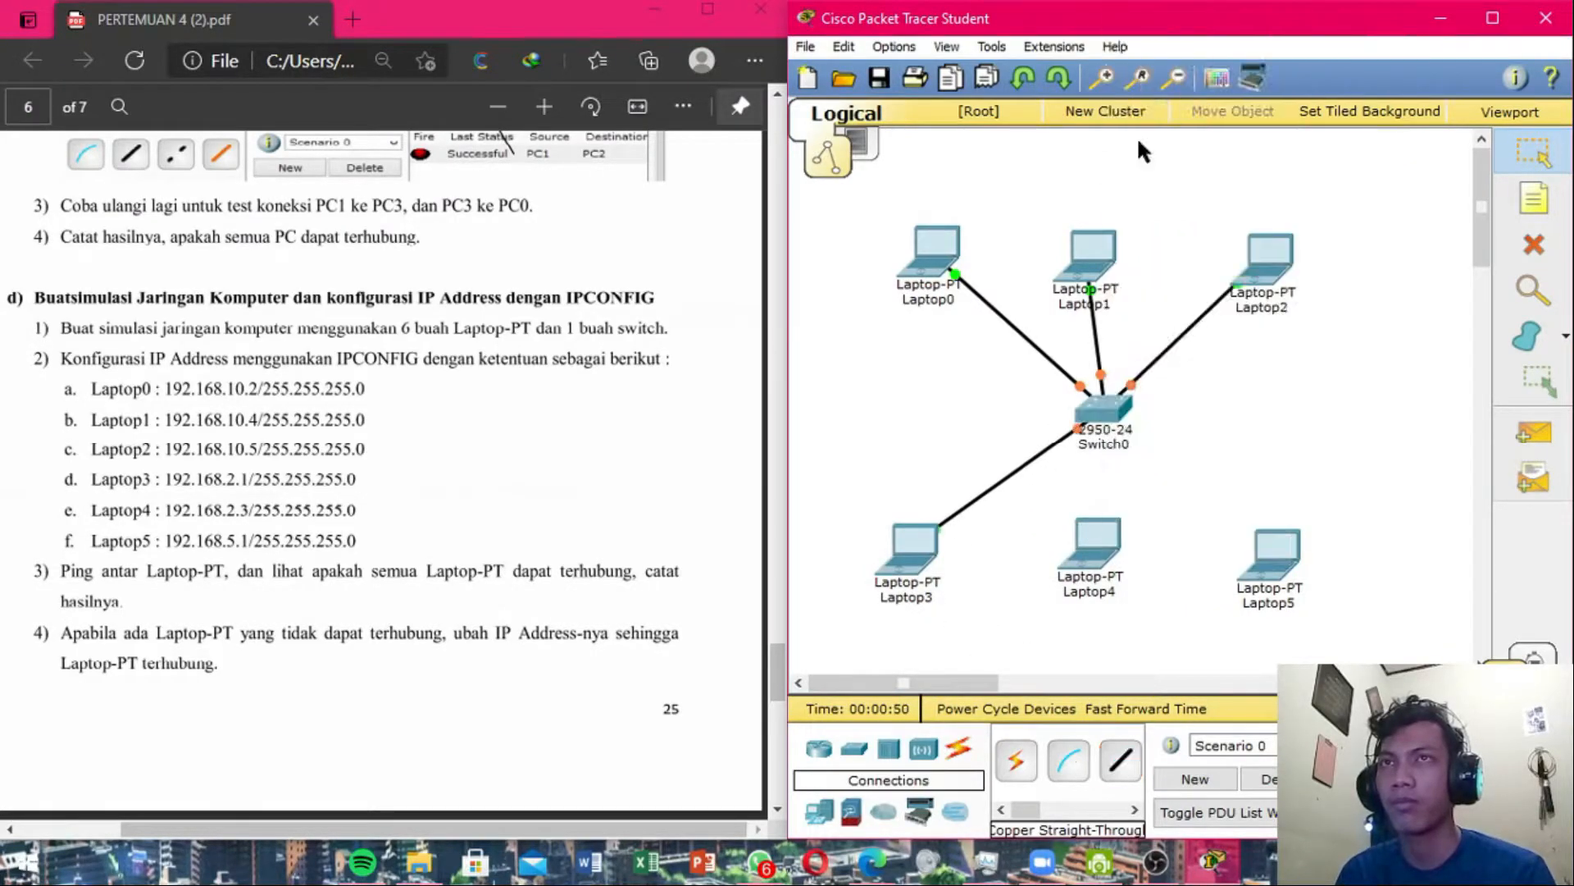
Link Laptop4 to a free FastEthernet port on the switch with a copper straight-through cable.
{"action": "left_click", "coordinate": [1120, 763]}
{"action": "left_click", "coordinate": [1115, 562]}
{"action": "left_click", "coordinate": [1134, 581]}
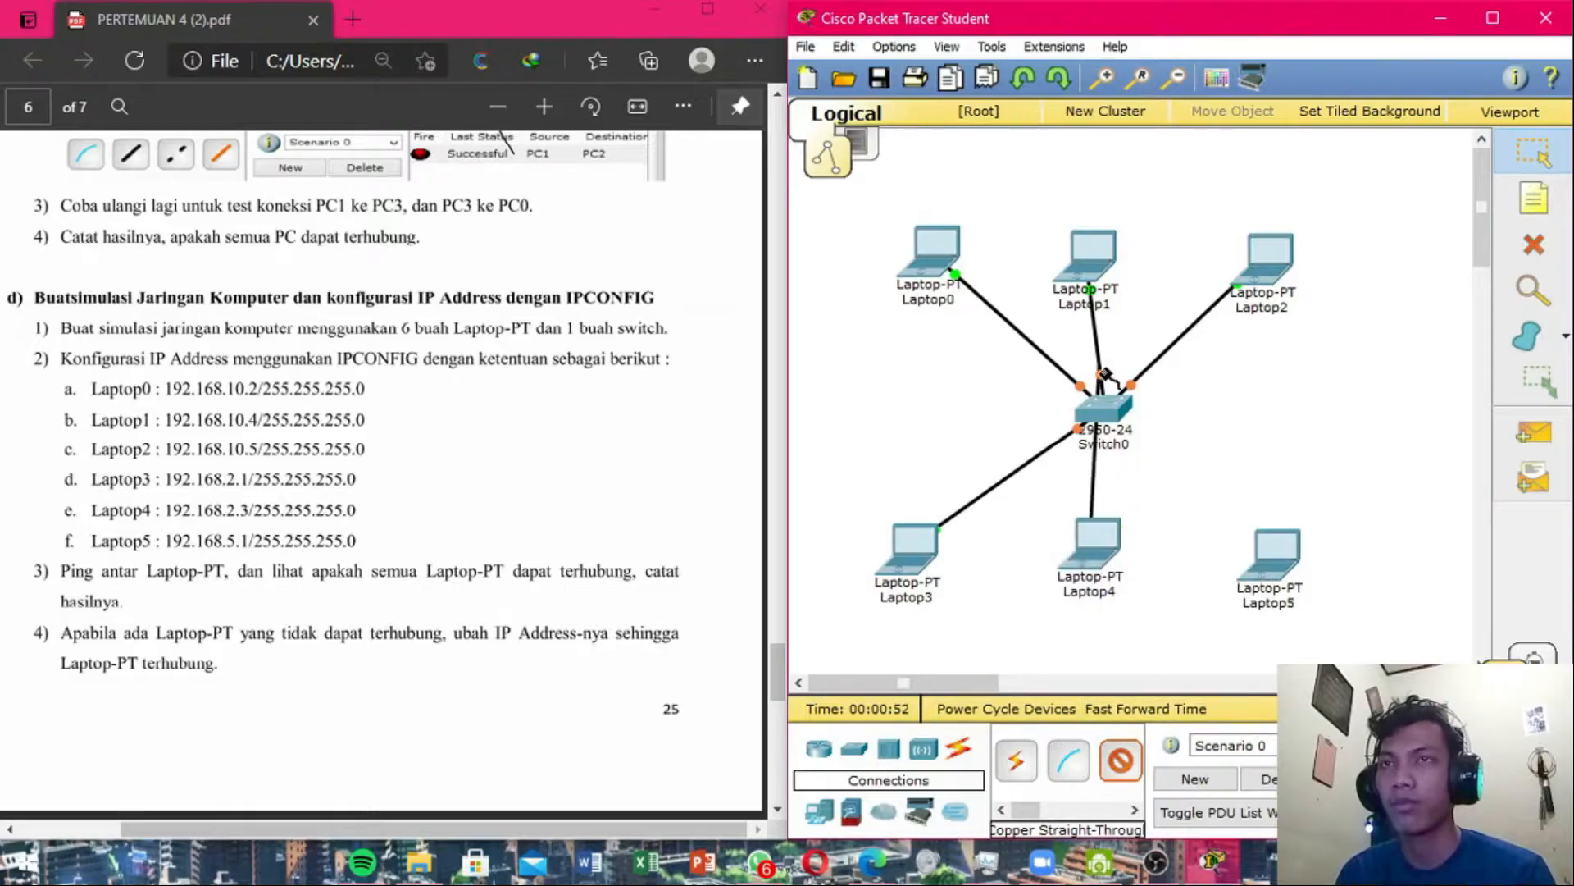
{"action": "left_click", "coordinate": [1128, 414]}
{"action": "left_click", "coordinate": [1222, 51]}
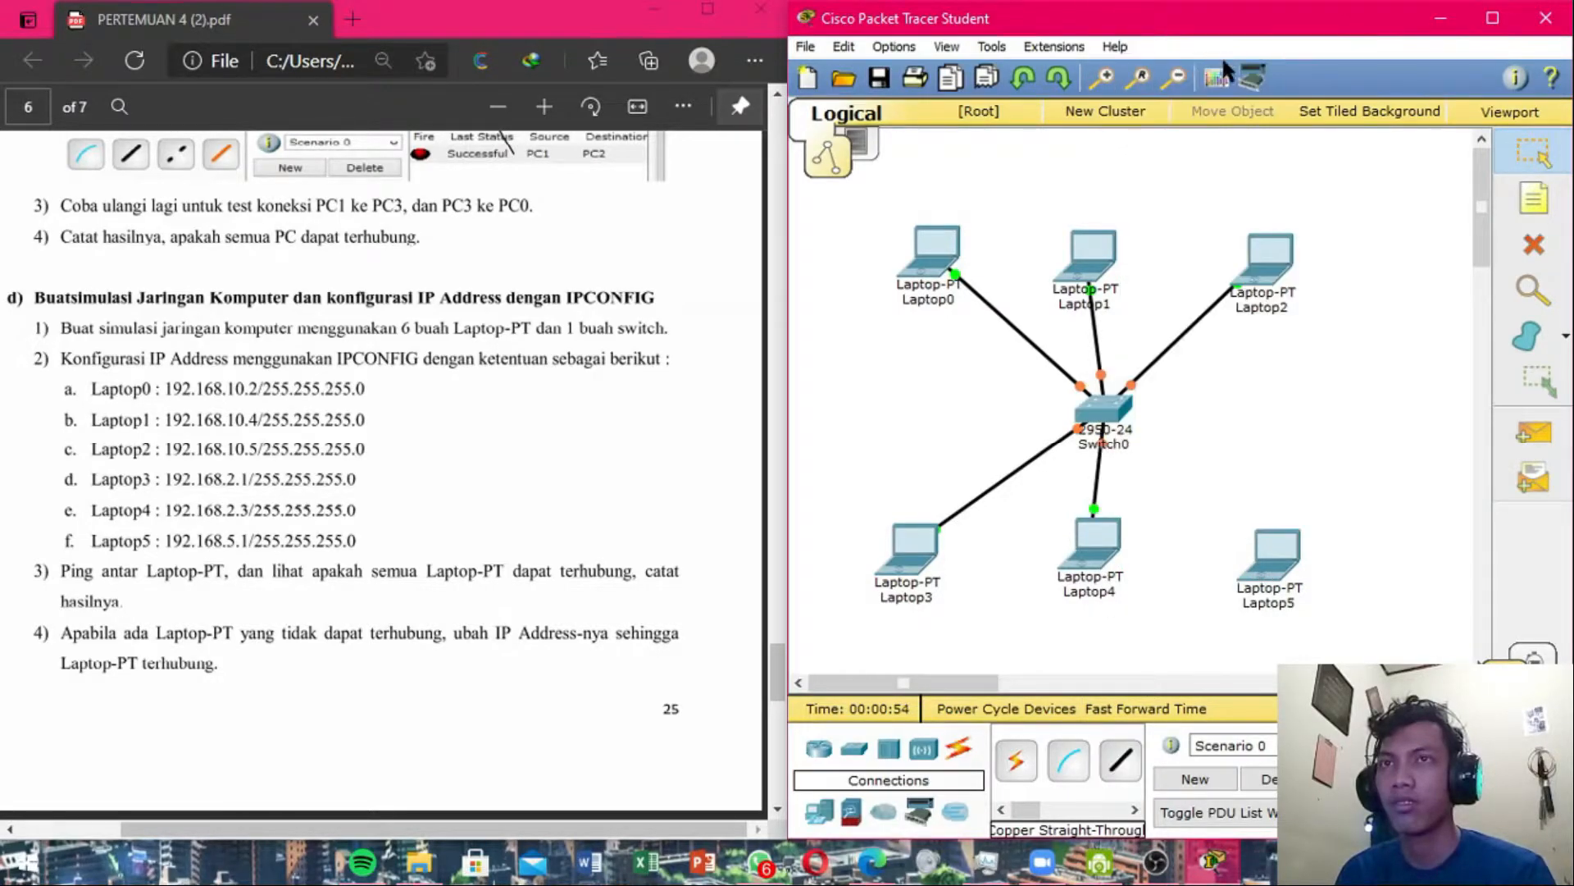
Link Laptop5 to a free FastEthernet port on the switch with a copper straight-through cable.
{"action": "left_click", "coordinate": [1125, 768]}
{"action": "left_click", "coordinate": [1275, 556]}
{"action": "left_click", "coordinate": [1370, 573]}
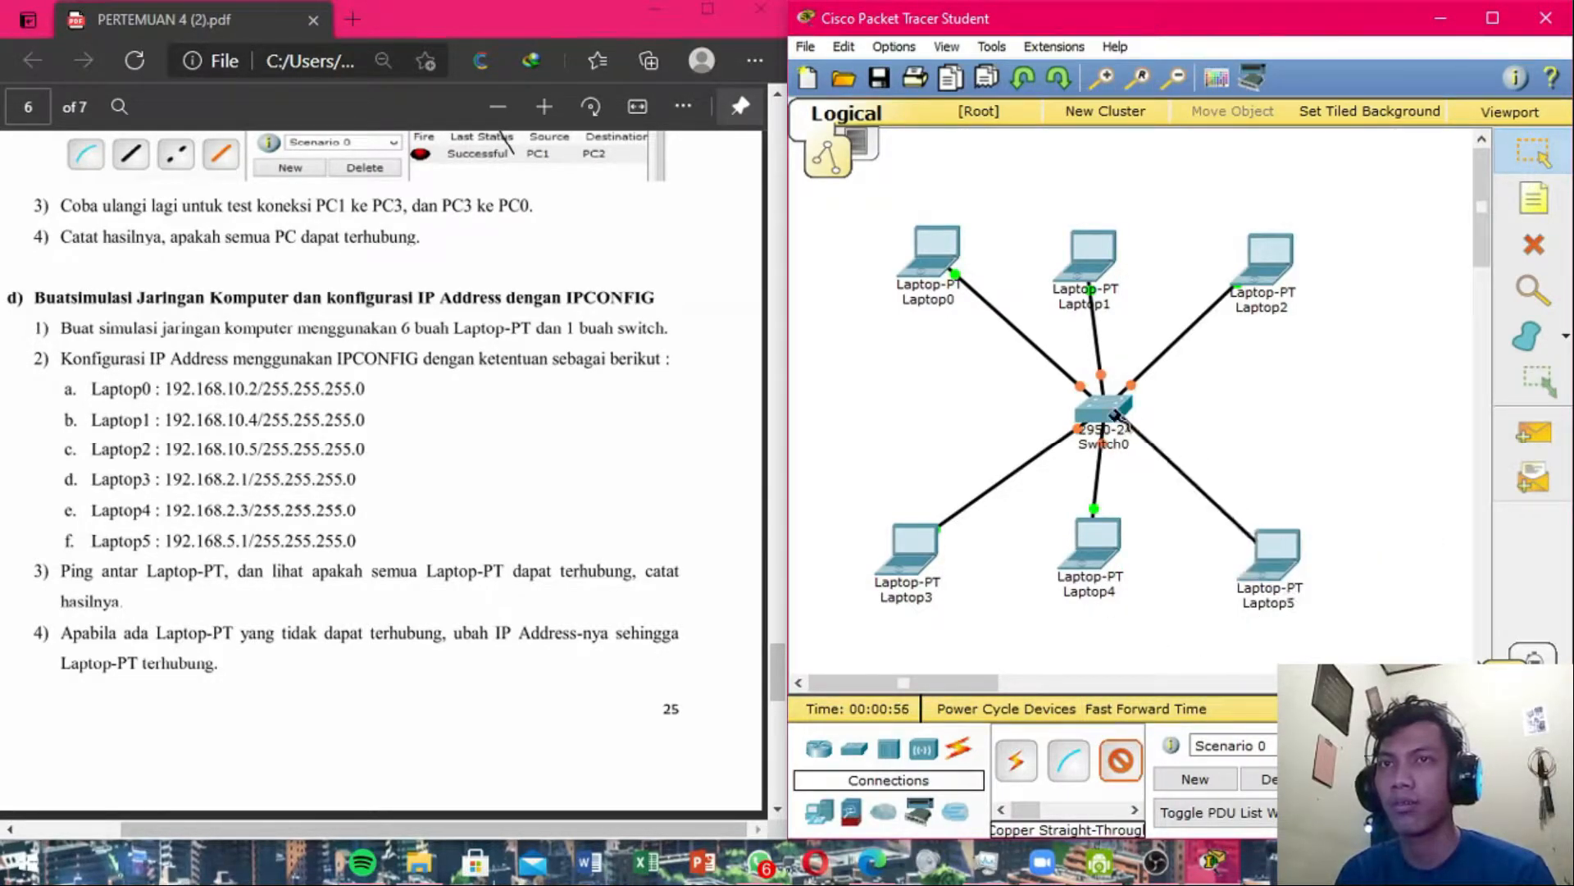
{"action": "left_click", "coordinate": [1104, 407]}
{"action": "left_click", "coordinate": [1191, 41]}
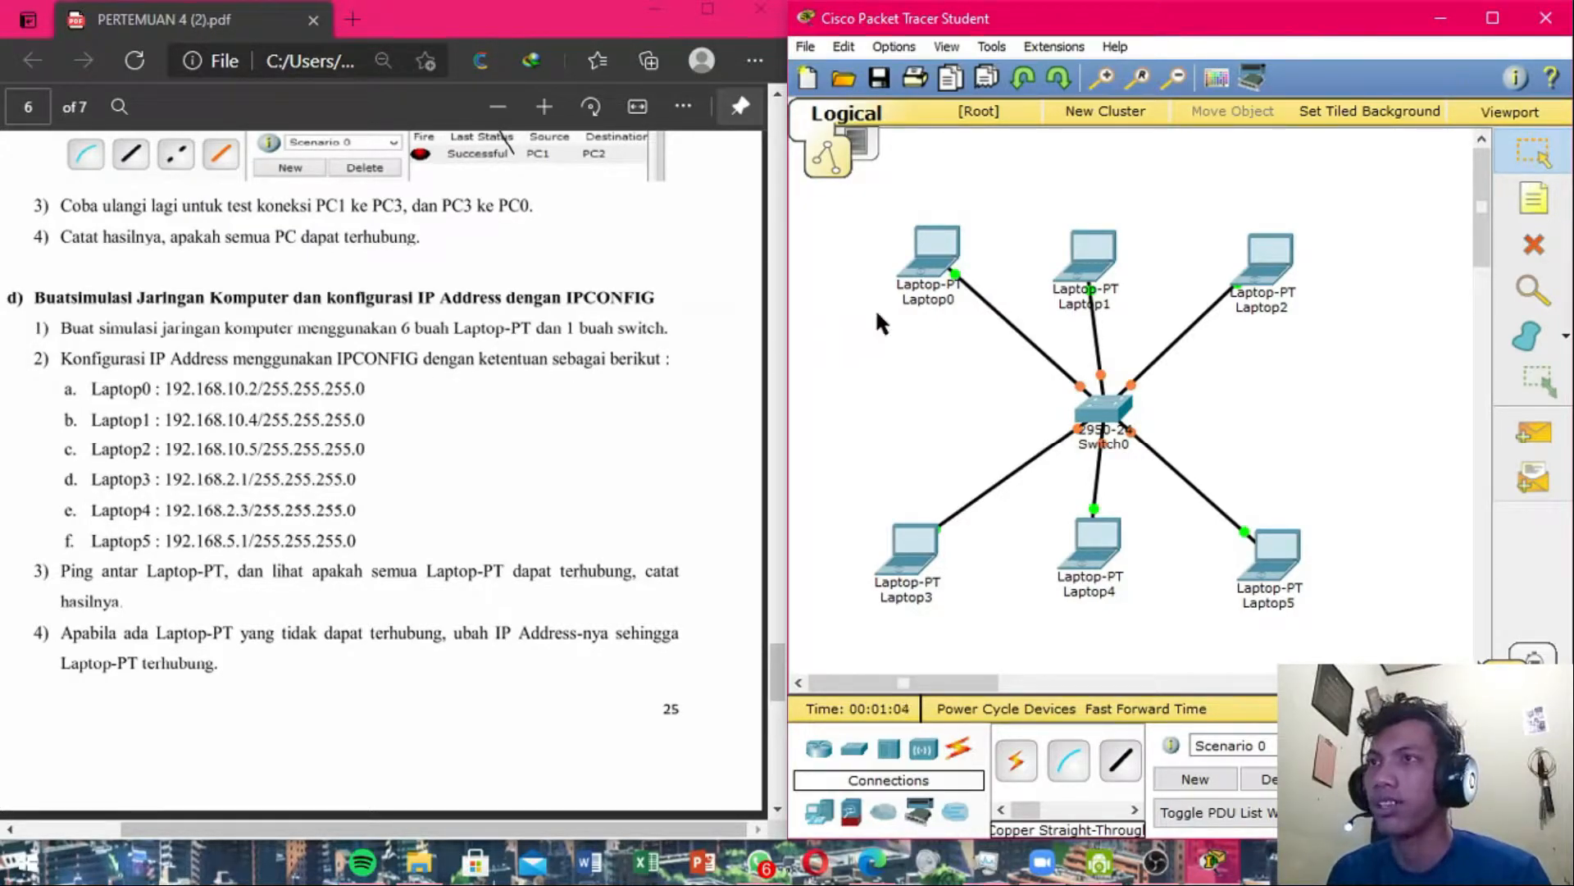
Shift Laptop0 slightly outward and enter ipconfig 192.168.10.2 255.255.255.0 in its Command Prompt.
{"action": "left_click_drag", "start_coordinate": [927, 248], "coordinate": [910, 264]}
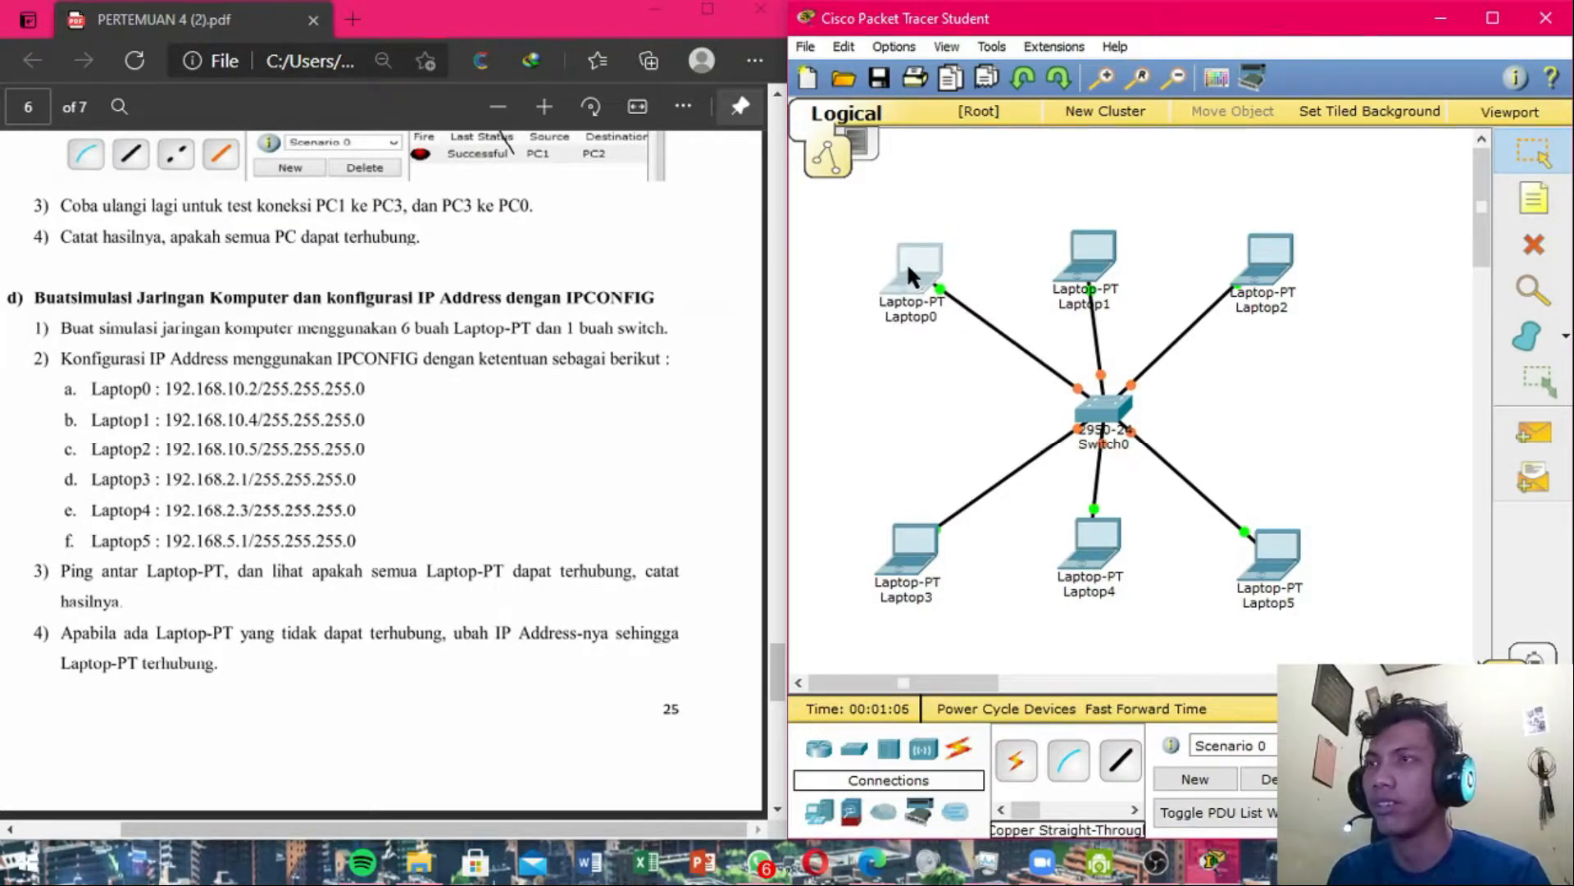
{"action": "left_click", "coordinate": [166, 384]}
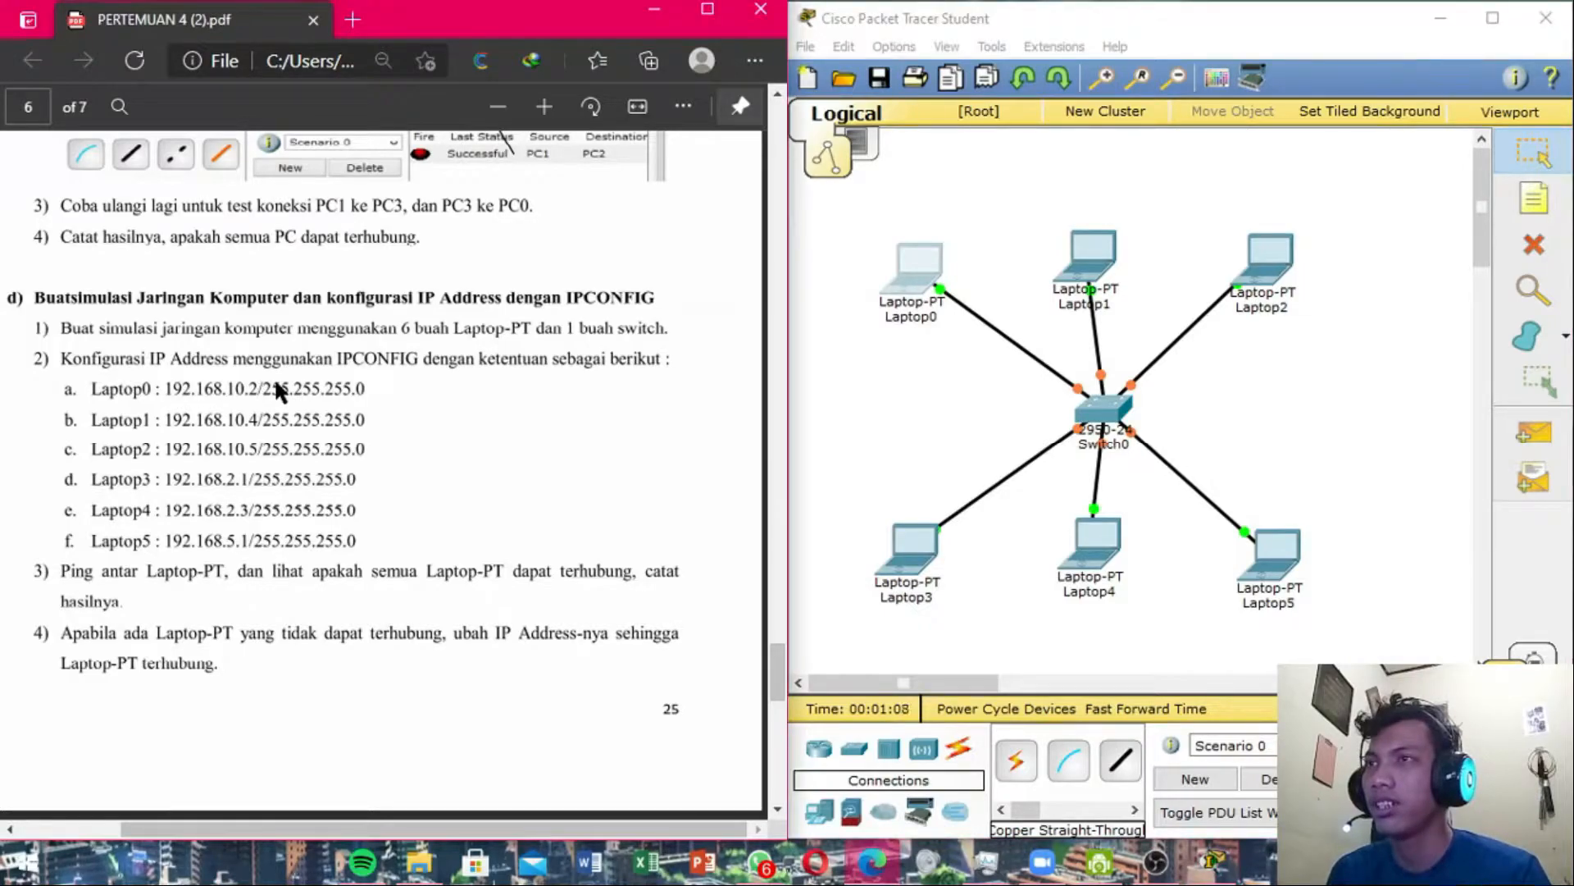
{"action": "left_click", "coordinate": [898, 262]}
{"action": "left_click", "coordinate": [611, 182]}
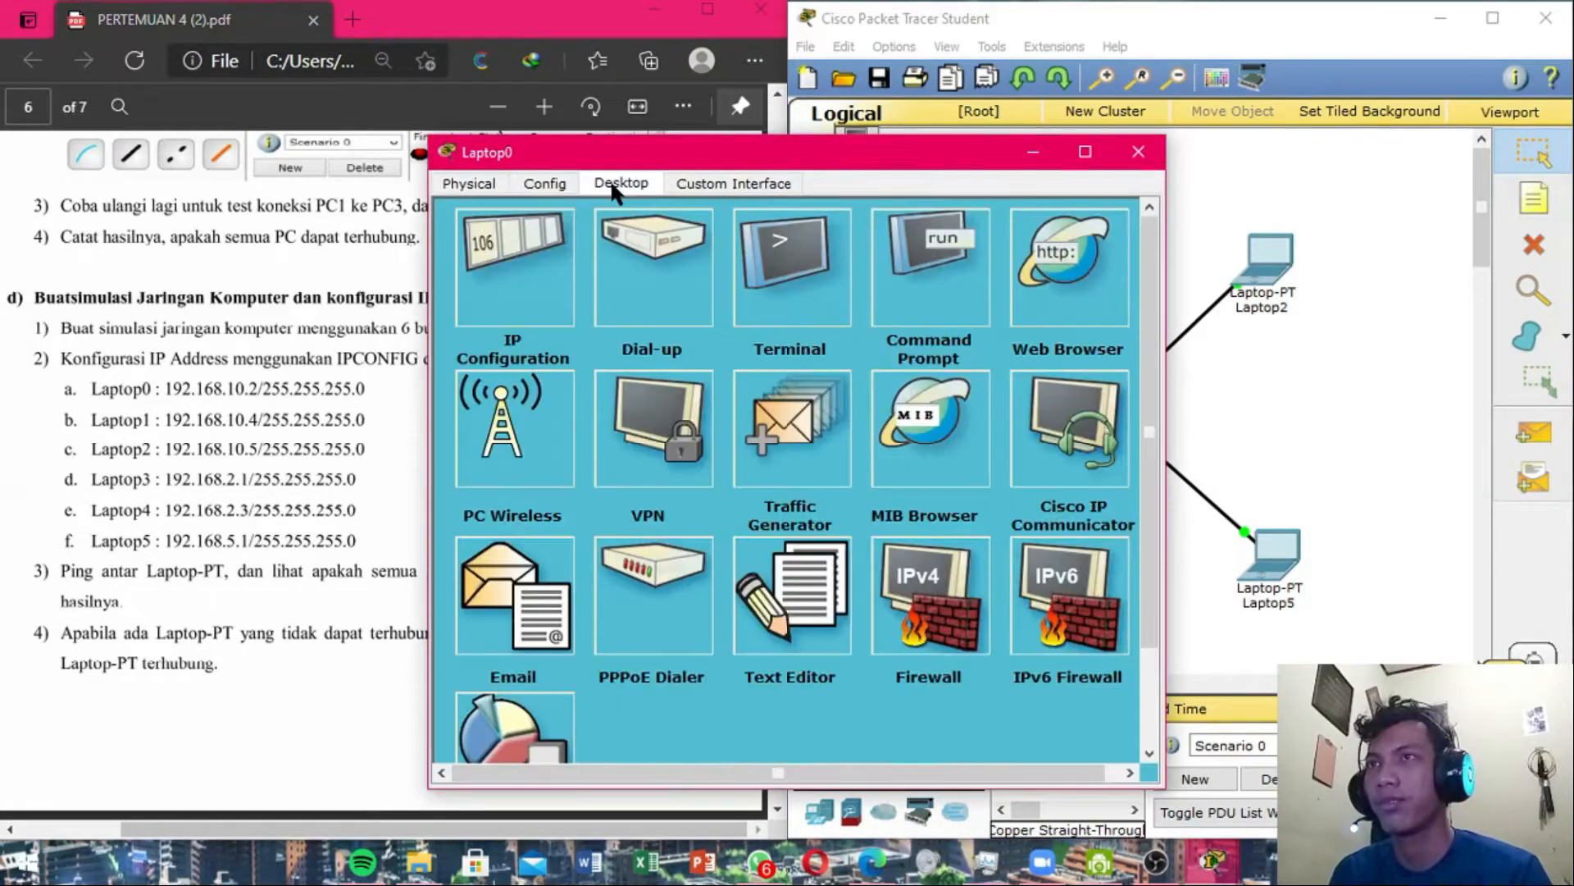
{"action": "left_click", "coordinate": [911, 260]}
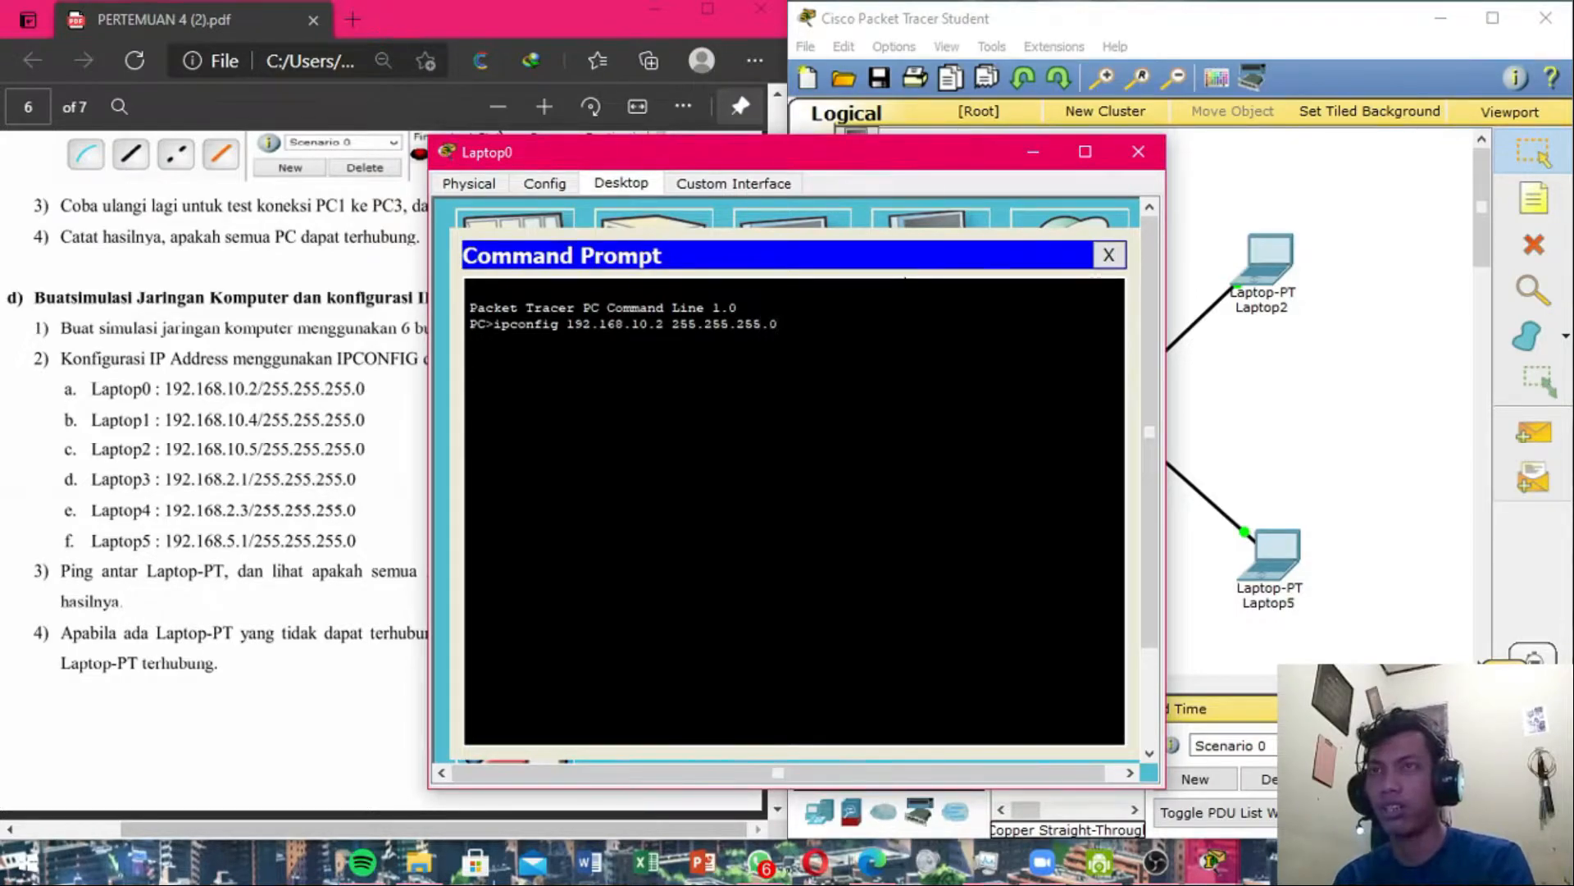
Copy the complete ipconfig address command from Laptop0's Command Prompt and run it there.
{"action": "left_click_drag", "start_coordinate": [779, 324], "coordinate": [469, 305]}
{"action": "left_click", "coordinate": [779, 325]}
{"action": "left_click_drag", "start_coordinate": [779, 325], "coordinate": [494, 324]}
{"action": "right_click", "coordinate": [514, 326]}
{"action": "left_click", "coordinate": [550, 341]}
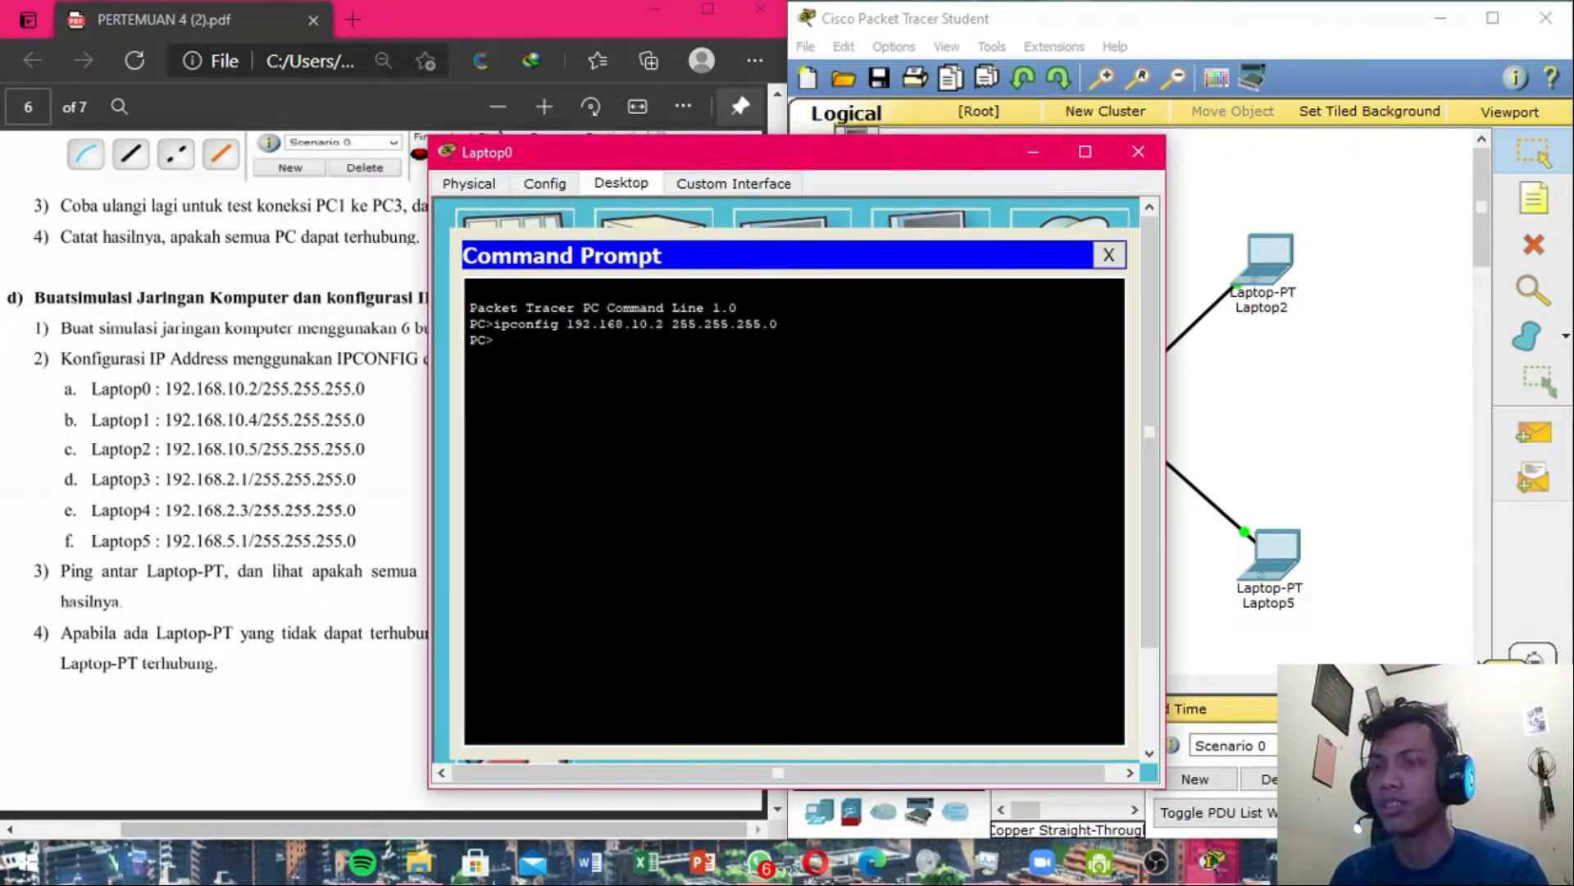
Check Laptop0's IP settings with ipconfig and close its Command Prompt and device window.
{"action": "type", "text": "nfig"}
{"action": "key", "text": "Return"}
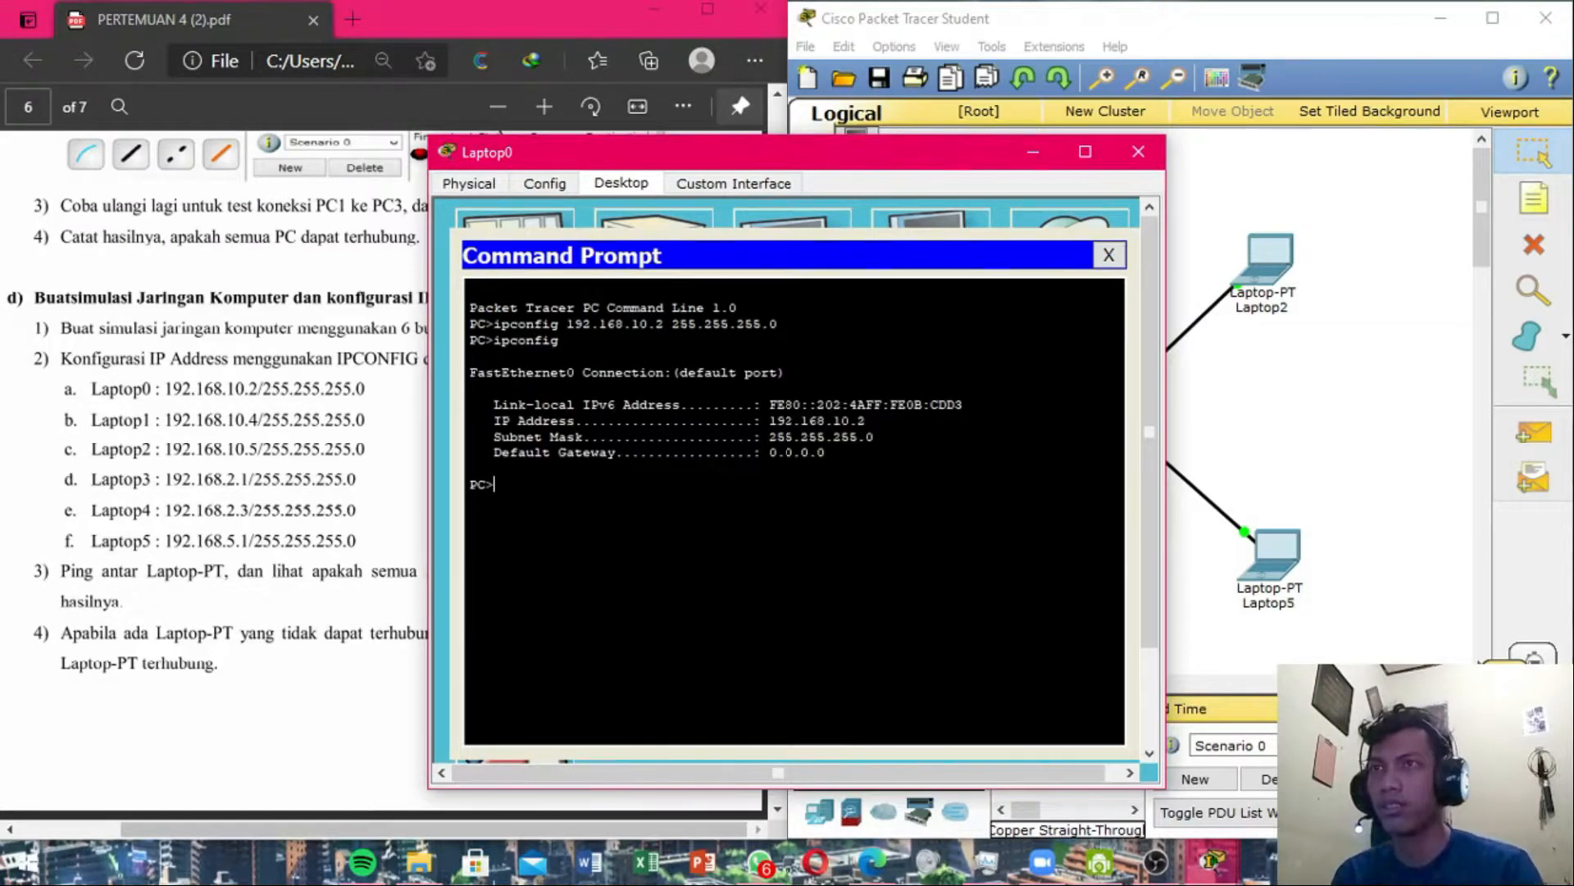
{"action": "left_click", "coordinate": [1108, 255]}
{"action": "left_click", "coordinate": [1138, 152]}
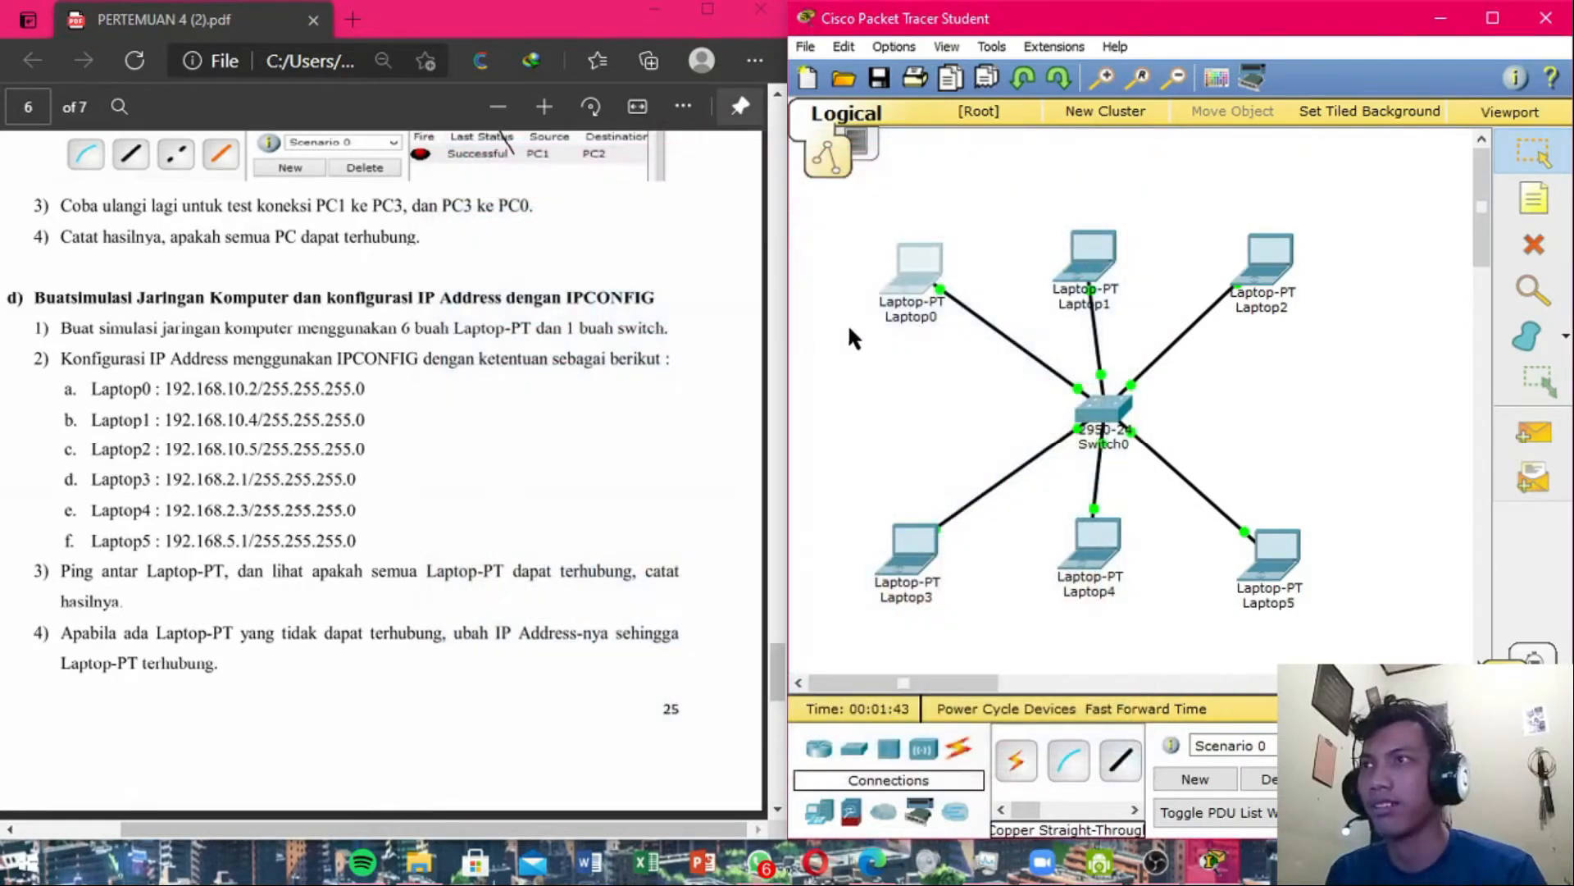
Paste the copied command into Laptop1's Command Prompt and run it as ipconfig 192.168.10.4 255.255.255.0.
{"action": "left_click", "coordinate": [1084, 248]}
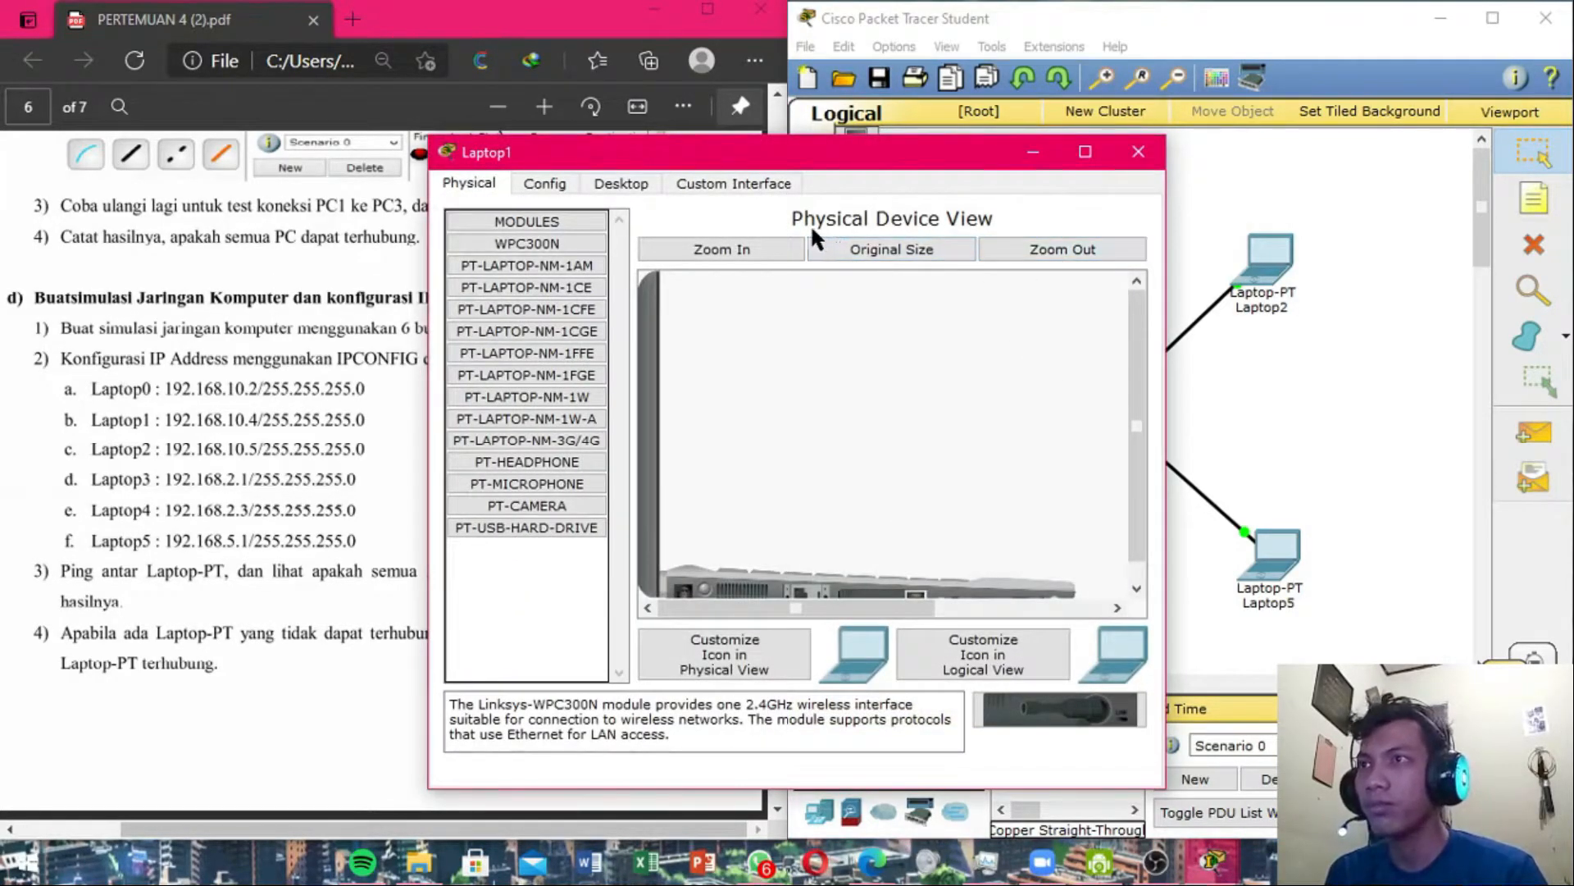
{"action": "left_click", "coordinate": [660, 187]}
{"action": "left_click", "coordinate": [938, 295]}
{"action": "right_click", "coordinate": [743, 361]}
{"action": "left_click", "coordinate": [795, 399]}
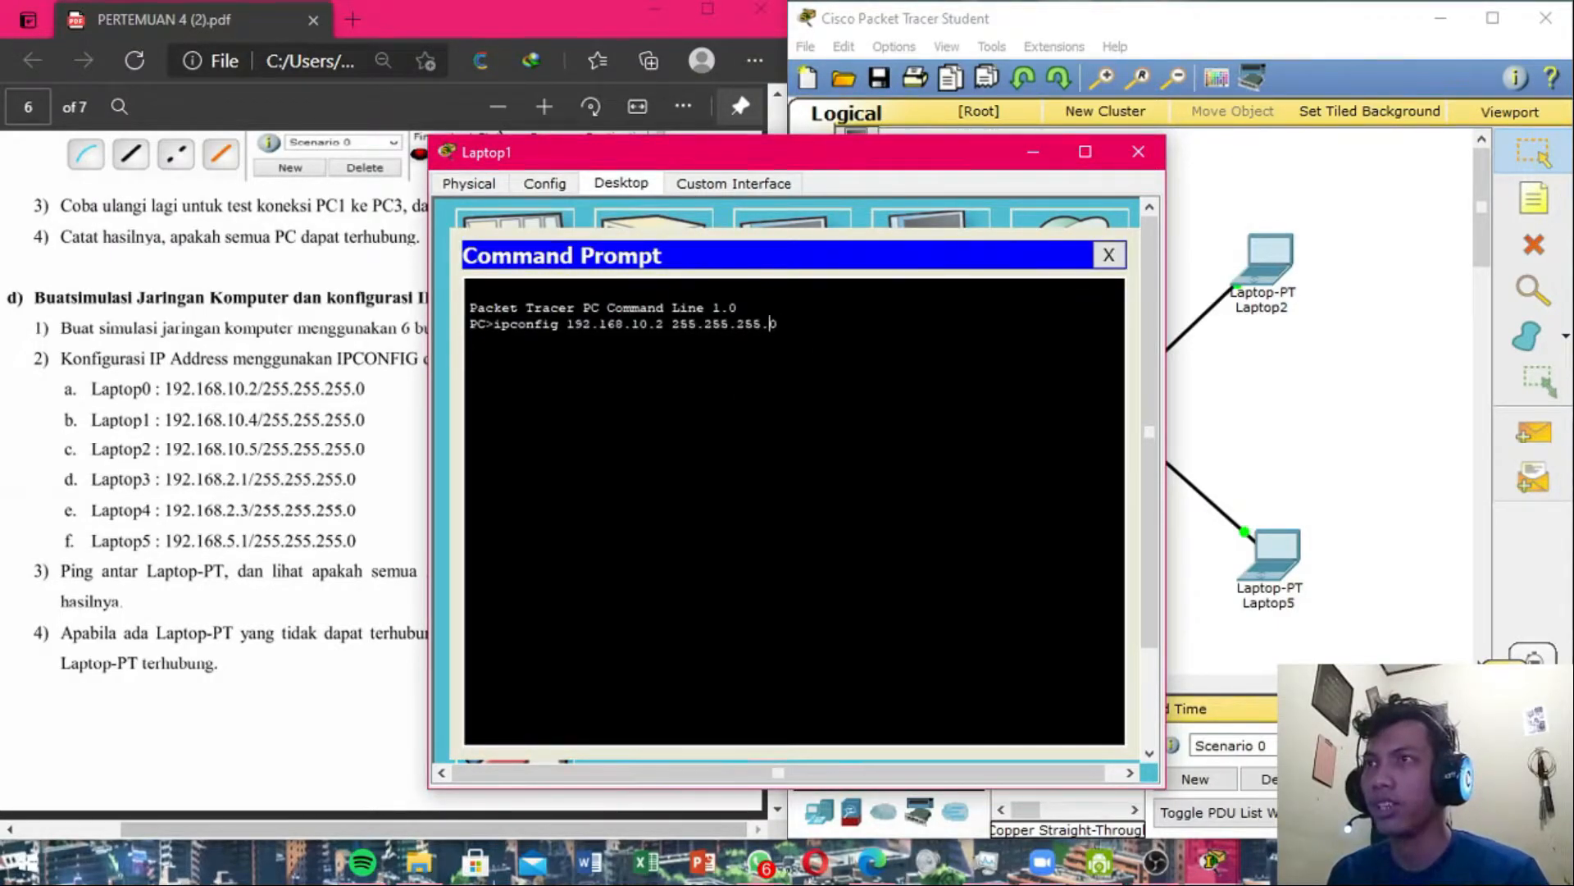
{"action": "key", "text": "BackSpace"}
{"action": "type", "text": "4"}
{"action": "key", "text": "Return"}
Reduce the recalled command to plain ipconfig to check Laptop1's IP settings, and close its windows.
{"action": "key", "text": "Up"}
{"action": "key", "text": "BackSpace"}
{"action": "key", "text": "BackSpace"}
{"action": "key", "text": "BackSpace"}
{"action": "key", "text": "BackSpace"}
{"action": "key", "text": "BackSpace"}
{"action": "key", "text": "BackSpace"}
{"action": "key", "text": "BackSpace"}
{"action": "key", "text": "BackSpace"}
{"action": "key", "text": "BackSpace"}
{"action": "key", "text": "BackSpace"}
{"action": "key", "text": "BackSpace"}
{"action": "key", "text": "BackSpace"}
{"action": "key", "text": "BackSpace"}
{"action": "key", "text": "BackSpace"}
{"action": "key", "text": "BackSpace"}
{"action": "key", "text": "BackSpace"}
{"action": "key", "text": "BackSpace"}
{"action": "key", "text": "BackSpace"}
{"action": "key", "text": "BackSpace"}
{"action": "key", "text": "BackSpace"}
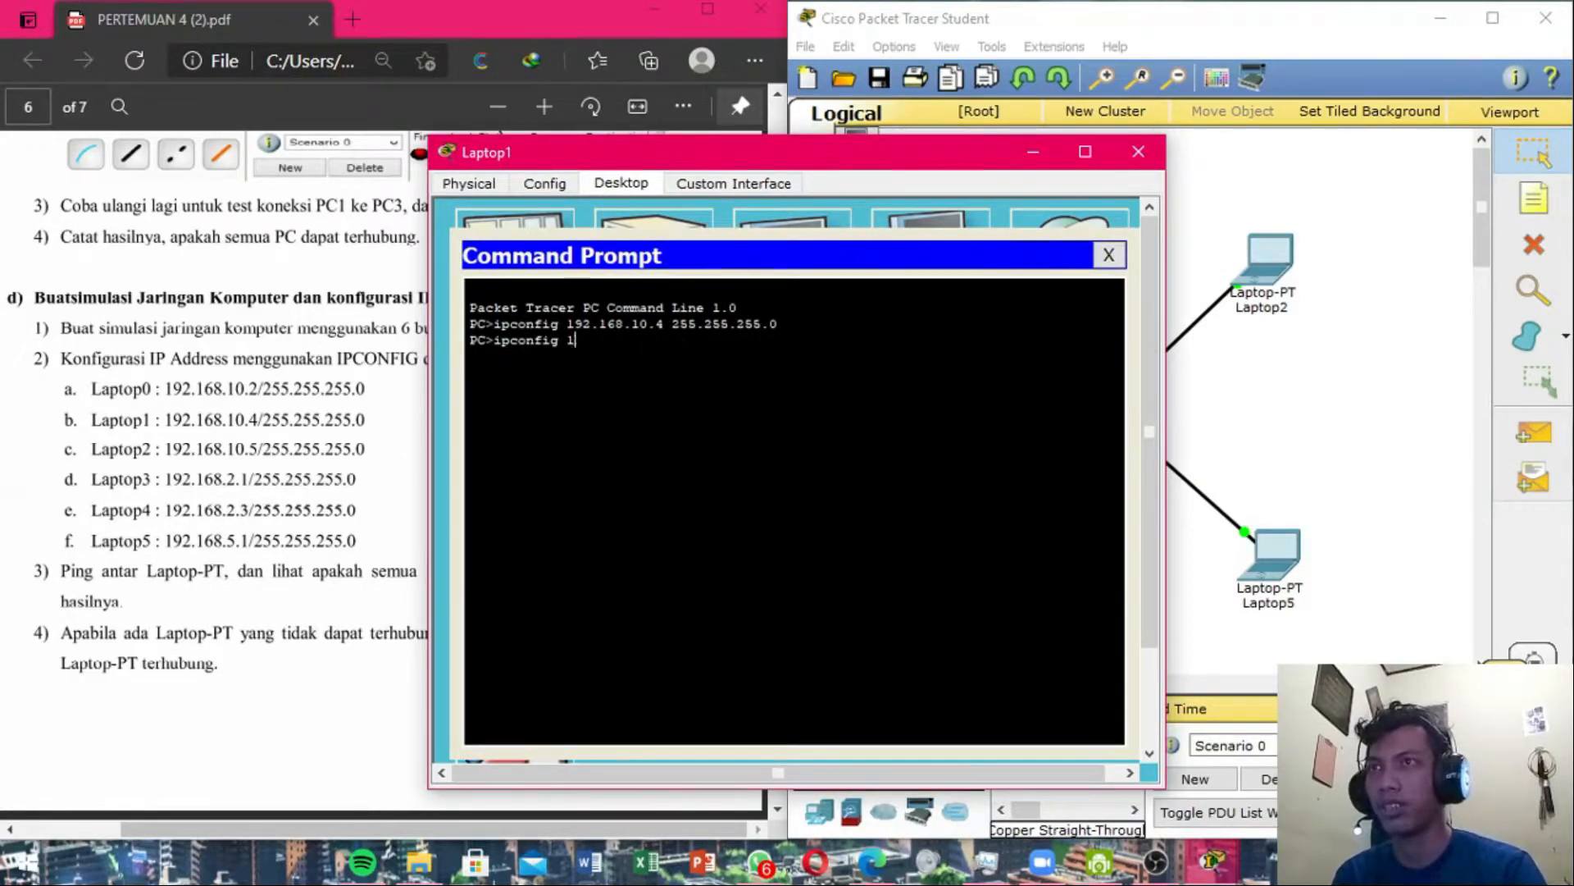
{"action": "key", "text": "Return"}
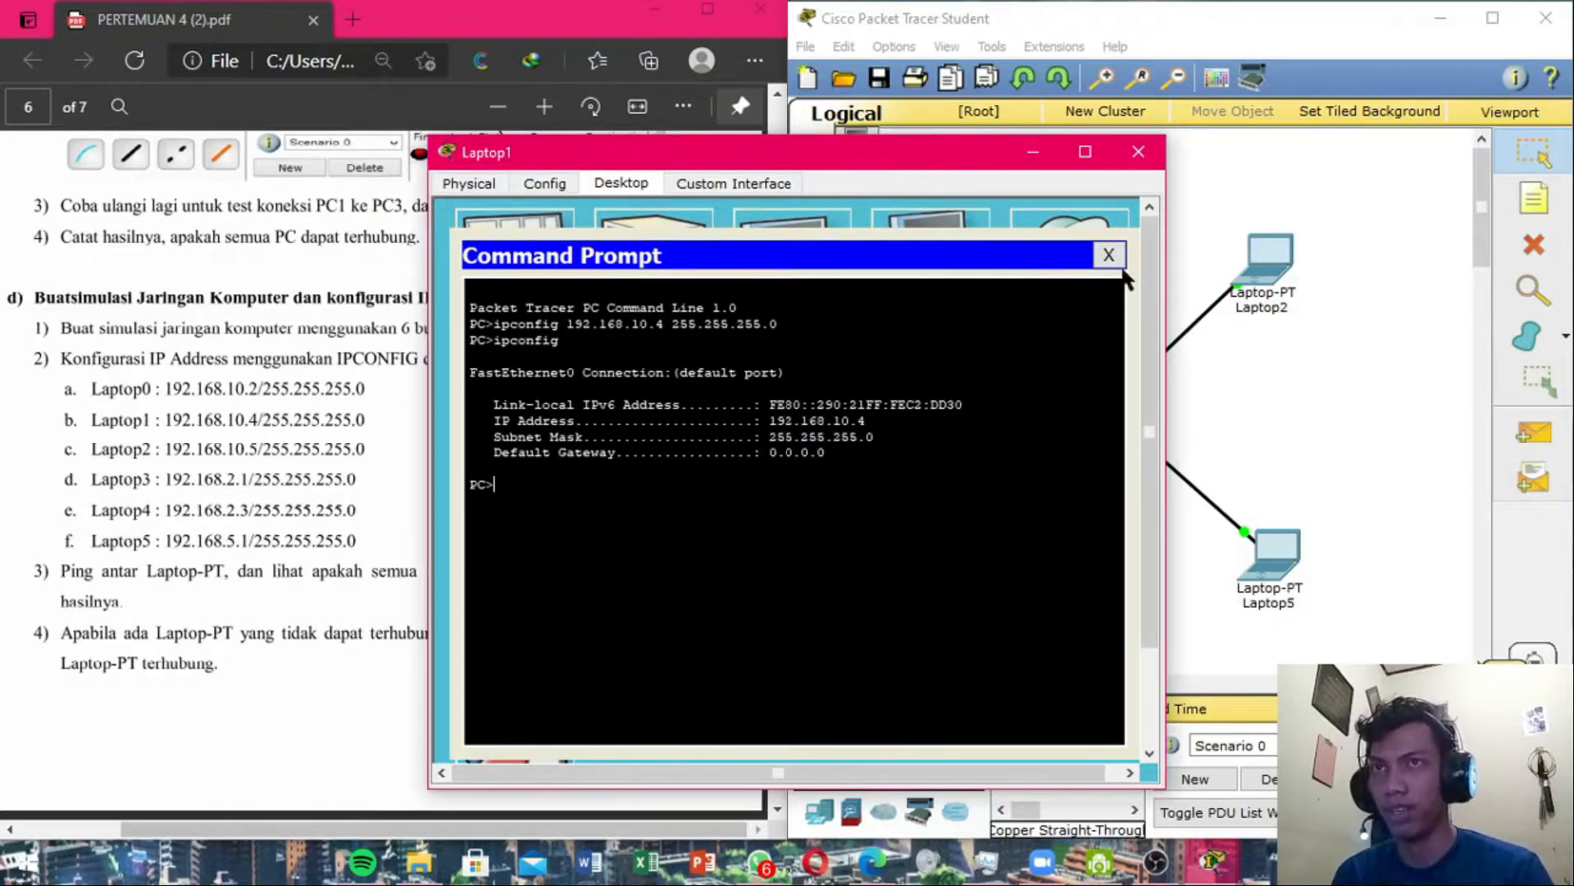
{"action": "left_click", "coordinate": [1109, 255]}
{"action": "left_click", "coordinate": [1138, 151]}
Paste the copied command into Laptop2's Command Prompt and run it as ipconfig 192.168.10.5 255.255.255.0.
{"action": "left_click", "coordinate": [1270, 256]}
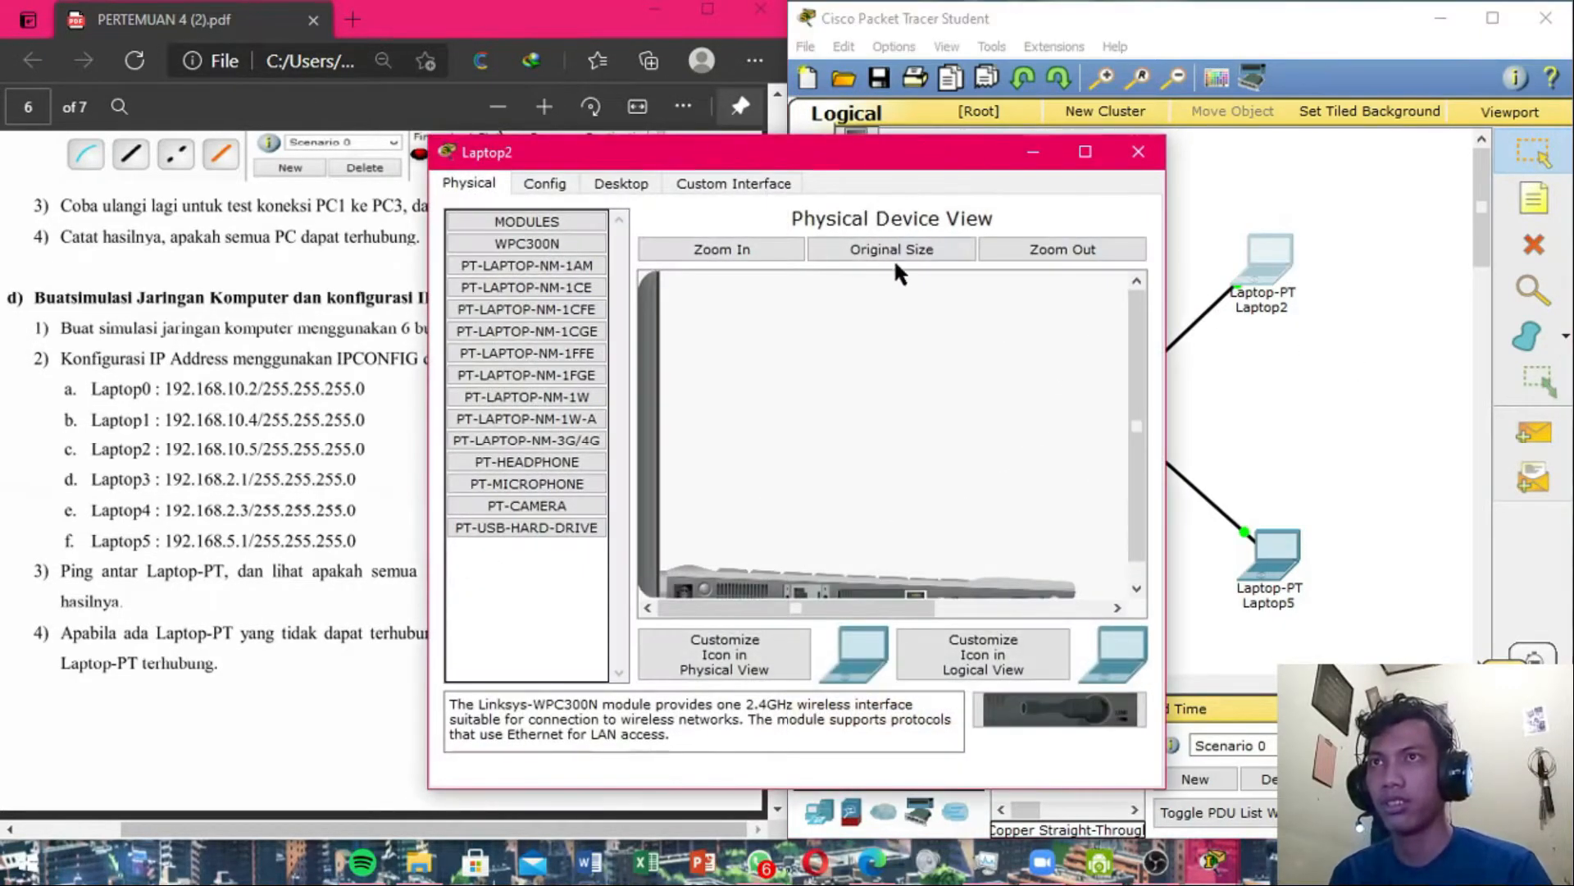
{"action": "left_click", "coordinate": [656, 180]}
{"action": "left_click", "coordinate": [893, 278]}
{"action": "right_click", "coordinate": [829, 354]}
{"action": "left_click", "coordinate": [879, 393]}
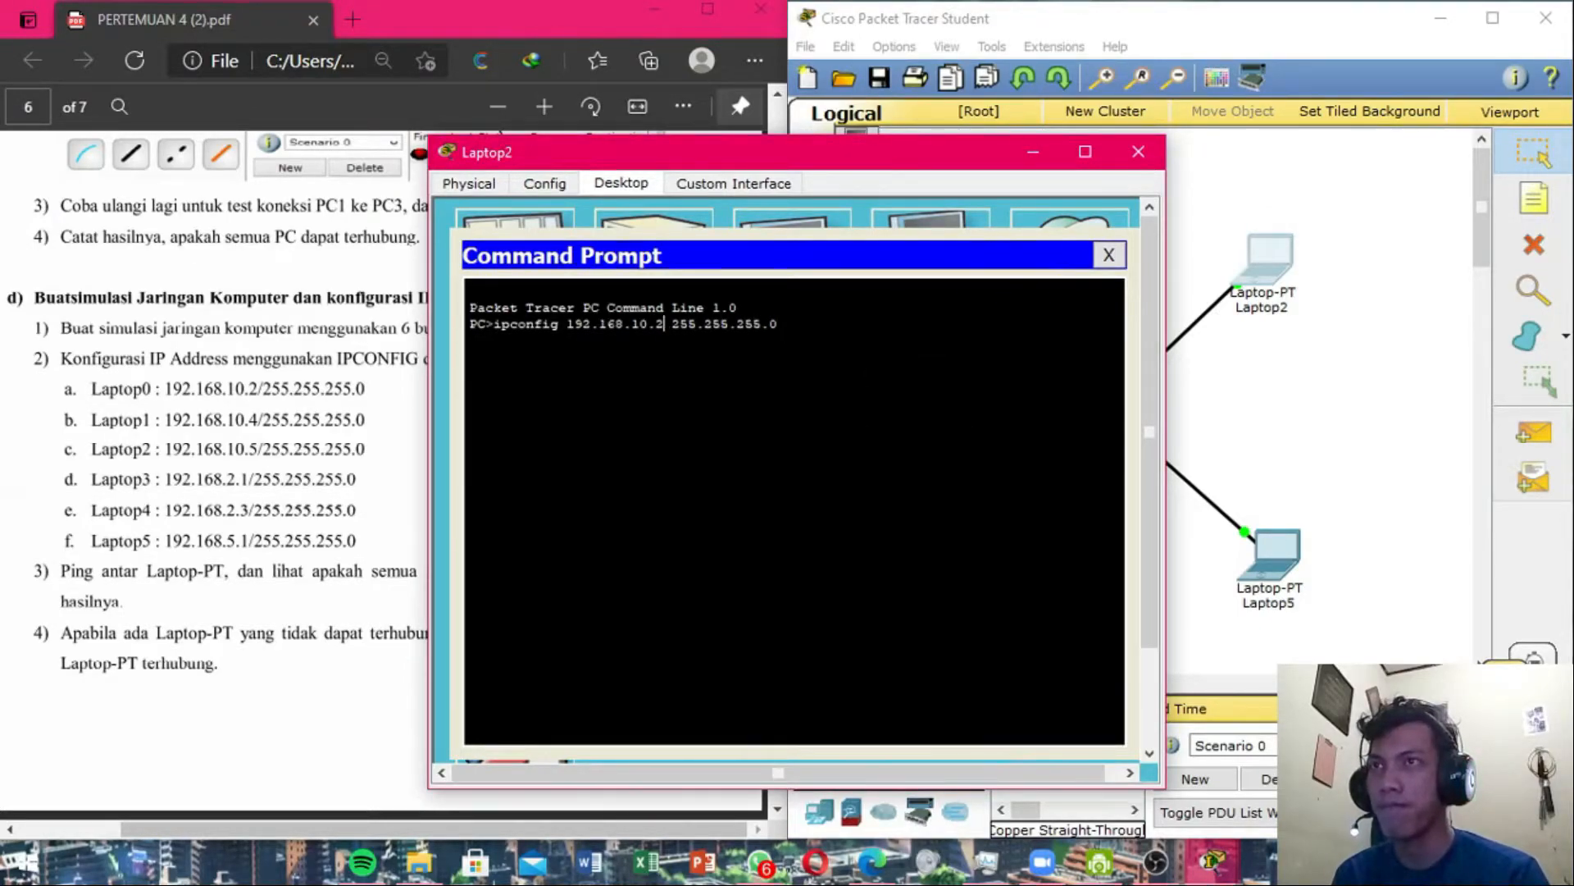
{"action": "key", "text": "BackSpace"}
{"action": "type", "text": "5"}
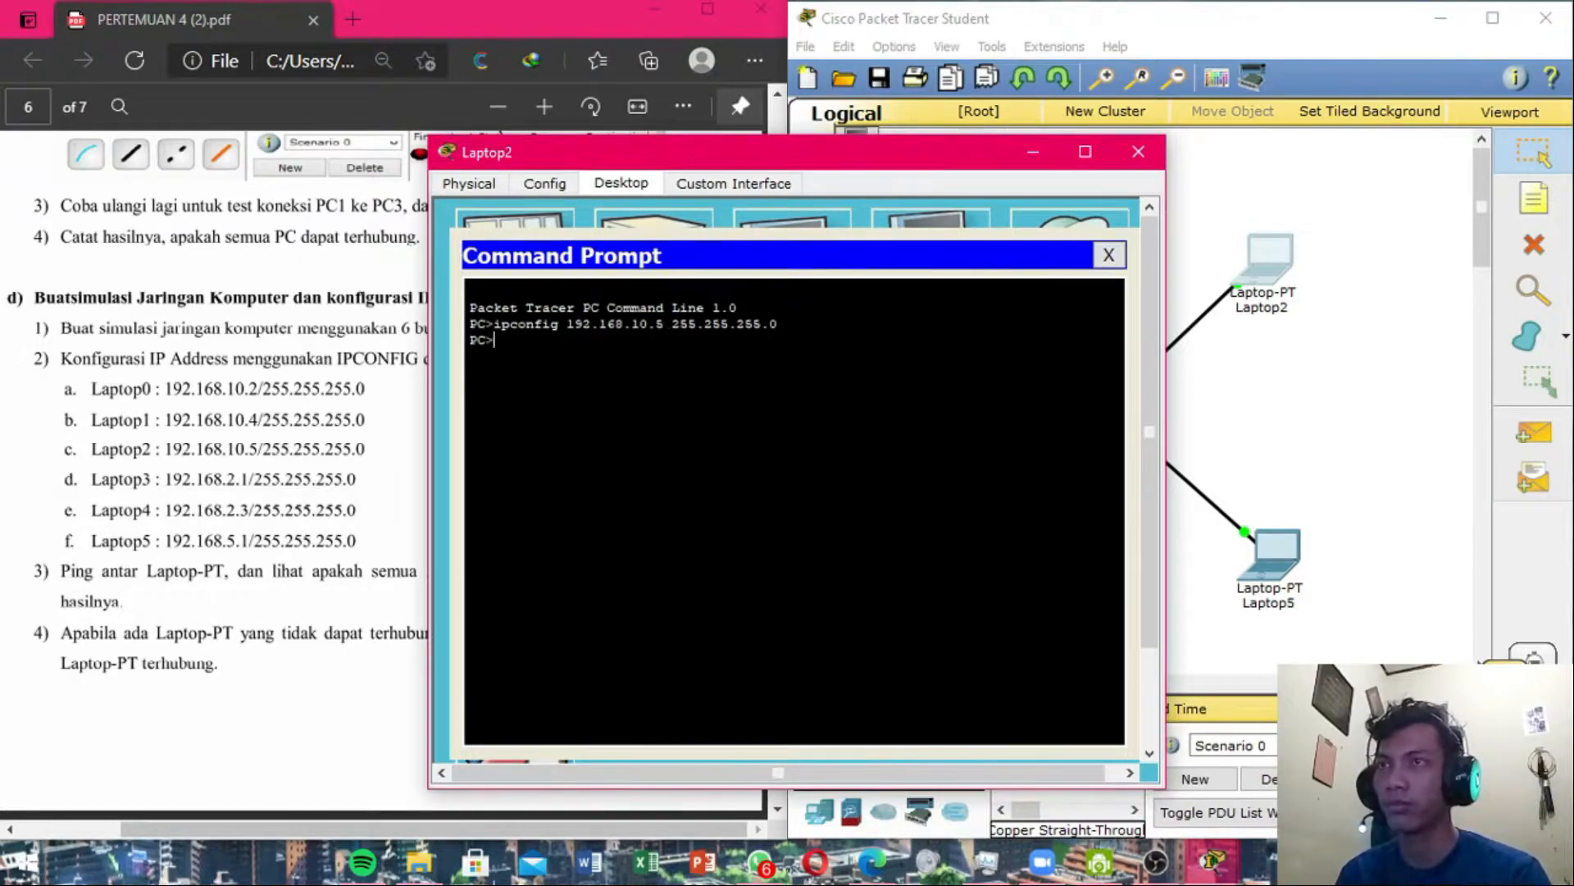
Check Laptop2's IP settings with plain ipconfig, close its windows and enlarge the worksheet's address list.
{"action": "key", "text": "Up"}
{"action": "key", "text": "BackSpace"}
{"action": "key", "text": "BackSpace"}
{"action": "key", "text": "BackSpace"}
{"action": "key", "text": "BackSpace"}
{"action": "key", "text": "BackSpace"}
{"action": "key", "text": "BackSpace"}
{"action": "key", "text": "BackSpace"}
{"action": "key", "text": "BackSpace"}
{"action": "key", "text": "BackSpace"}
{"action": "key", "text": "BackSpace"}
{"action": "key", "text": "BackSpace"}
{"action": "key", "text": "BackSpace"}
{"action": "key", "text": "BackSpace"}
{"action": "key", "text": "BackSpace"}
{"action": "key", "text": "BackSpace"}
{"action": "key", "text": "BackSpace"}
{"action": "key", "text": "BackSpace"}
{"action": "key", "text": "BackSpace"}
{"action": "key", "text": "BackSpace"}
{"action": "key", "text": "BackSpace"}
{"action": "key", "text": "Return"}
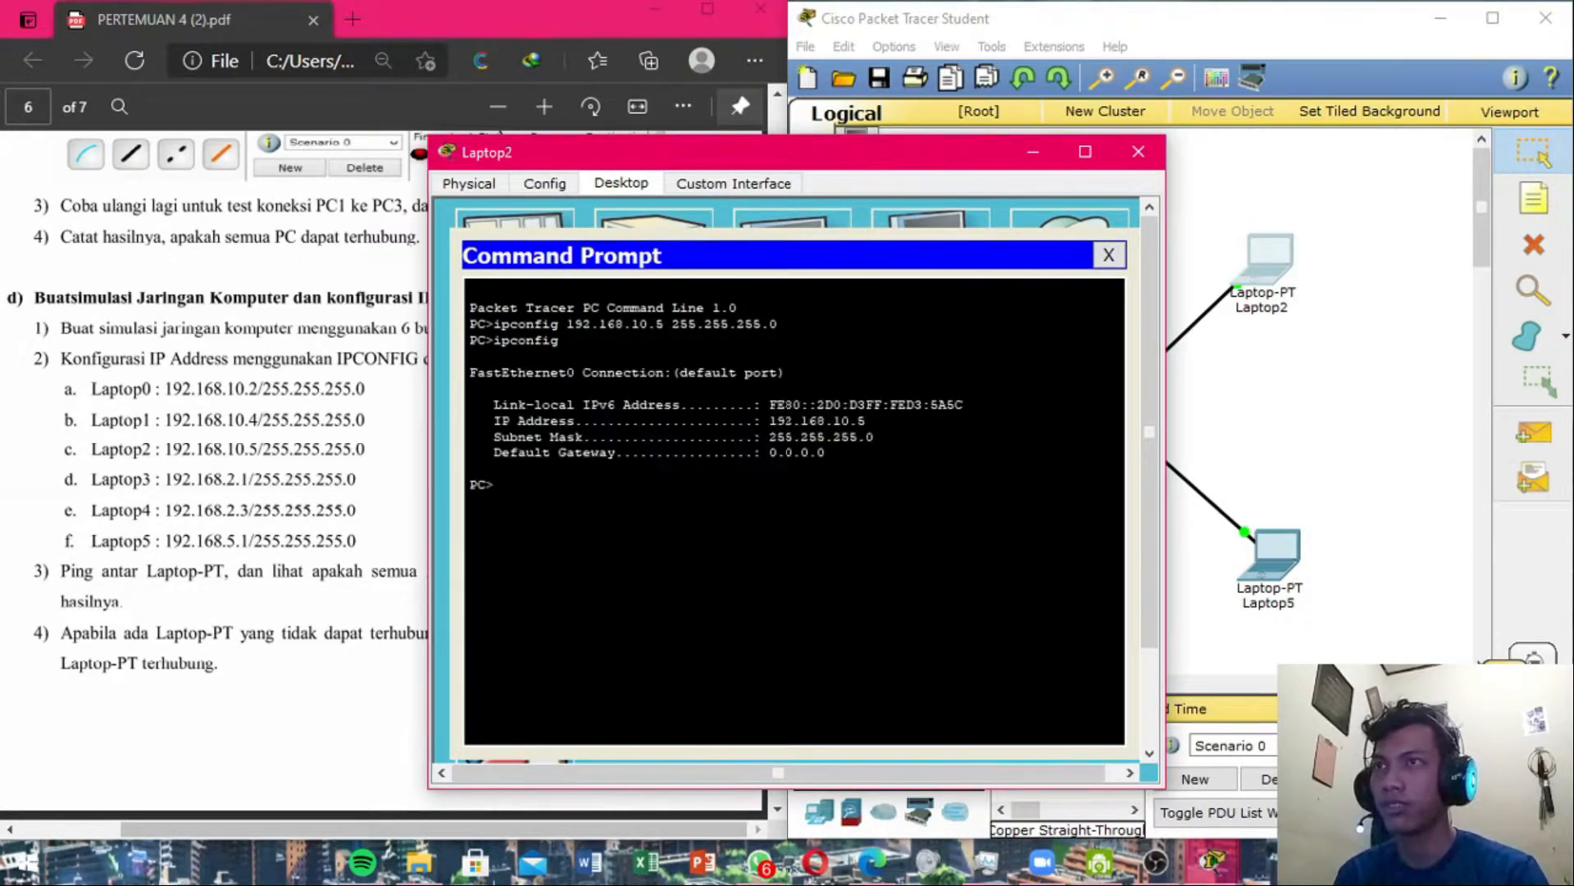
{"action": "left_click", "coordinate": [1108, 255]}
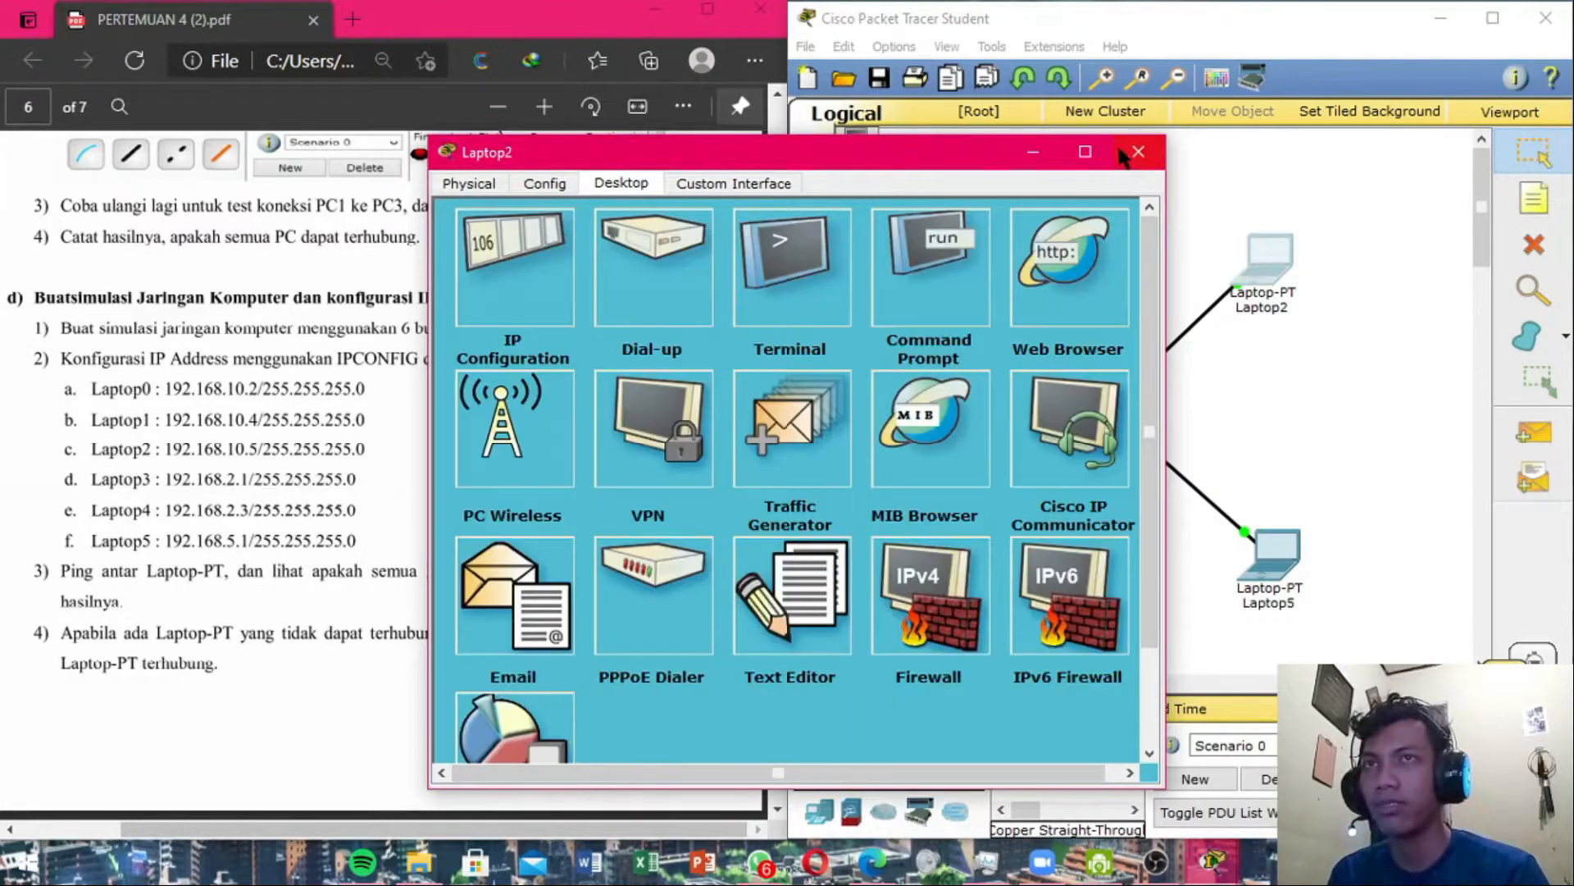
{"action": "left_click", "coordinate": [1138, 151]}
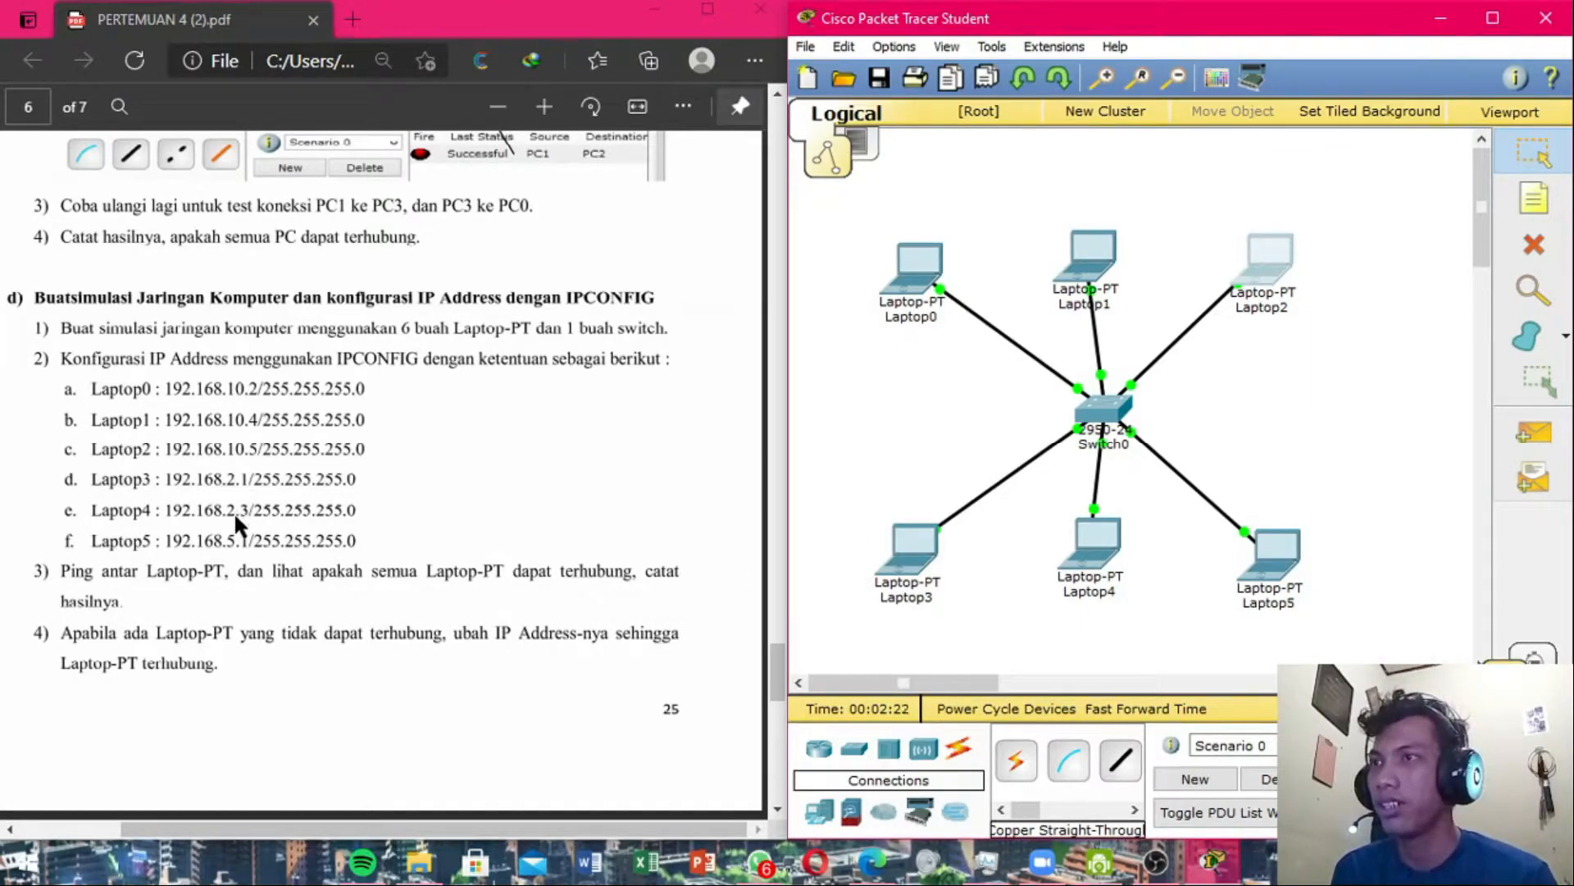
{"action": "scroll", "coordinate": [246, 505], "scroll_direction": "up", "scroll_amount": 2}
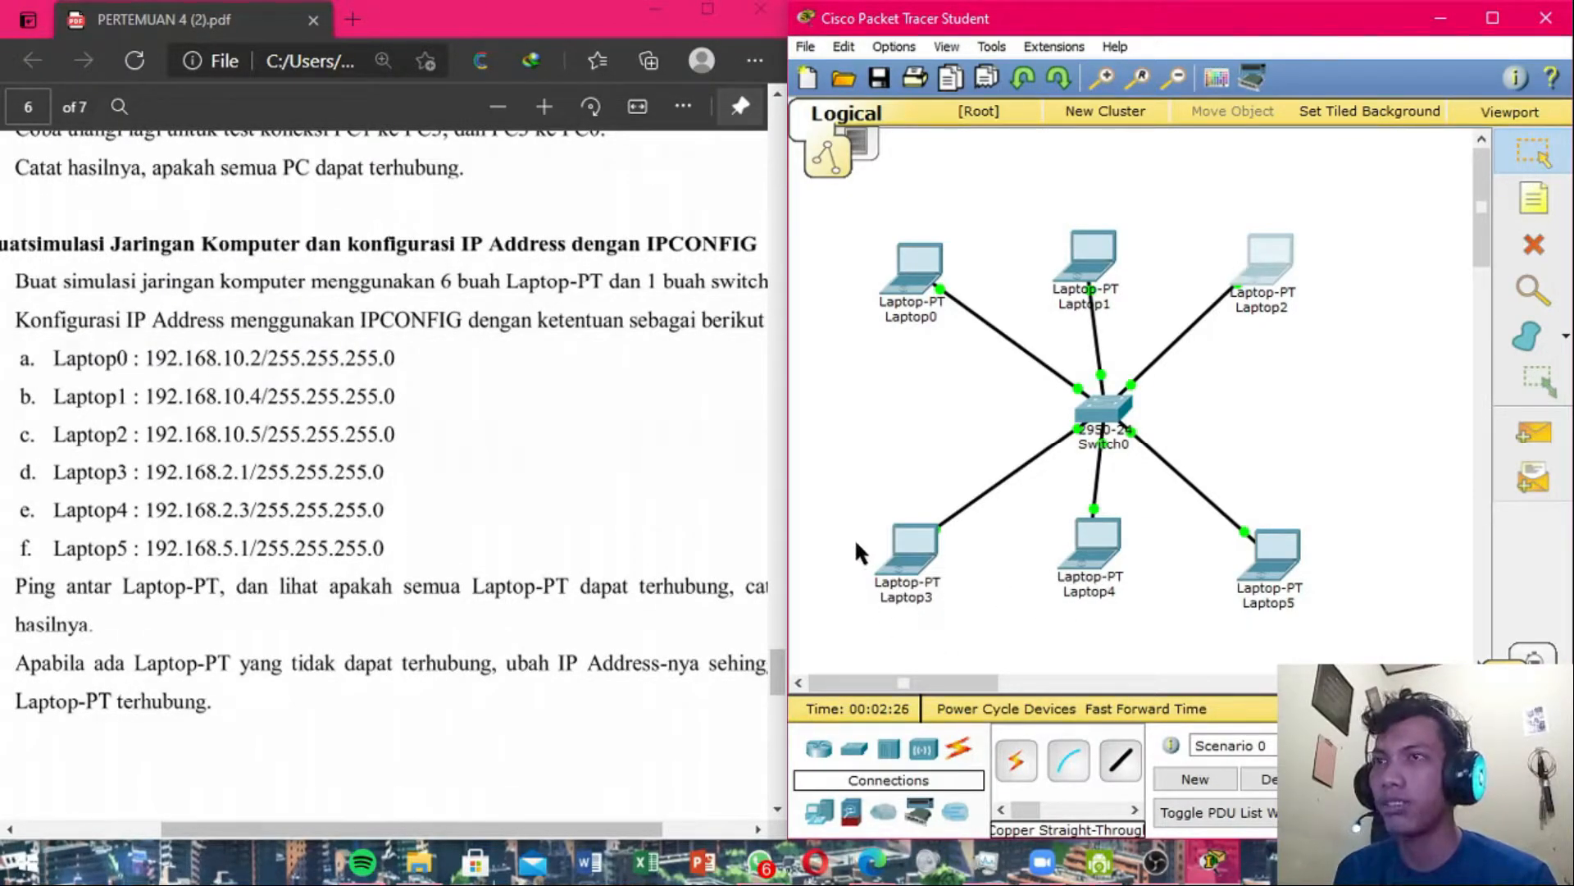
Shift Laptop4 and Laptop5 slightly lower in the network diagram.
{"action": "left_click_drag", "start_coordinate": [1067, 538], "coordinate": [1084, 558]}
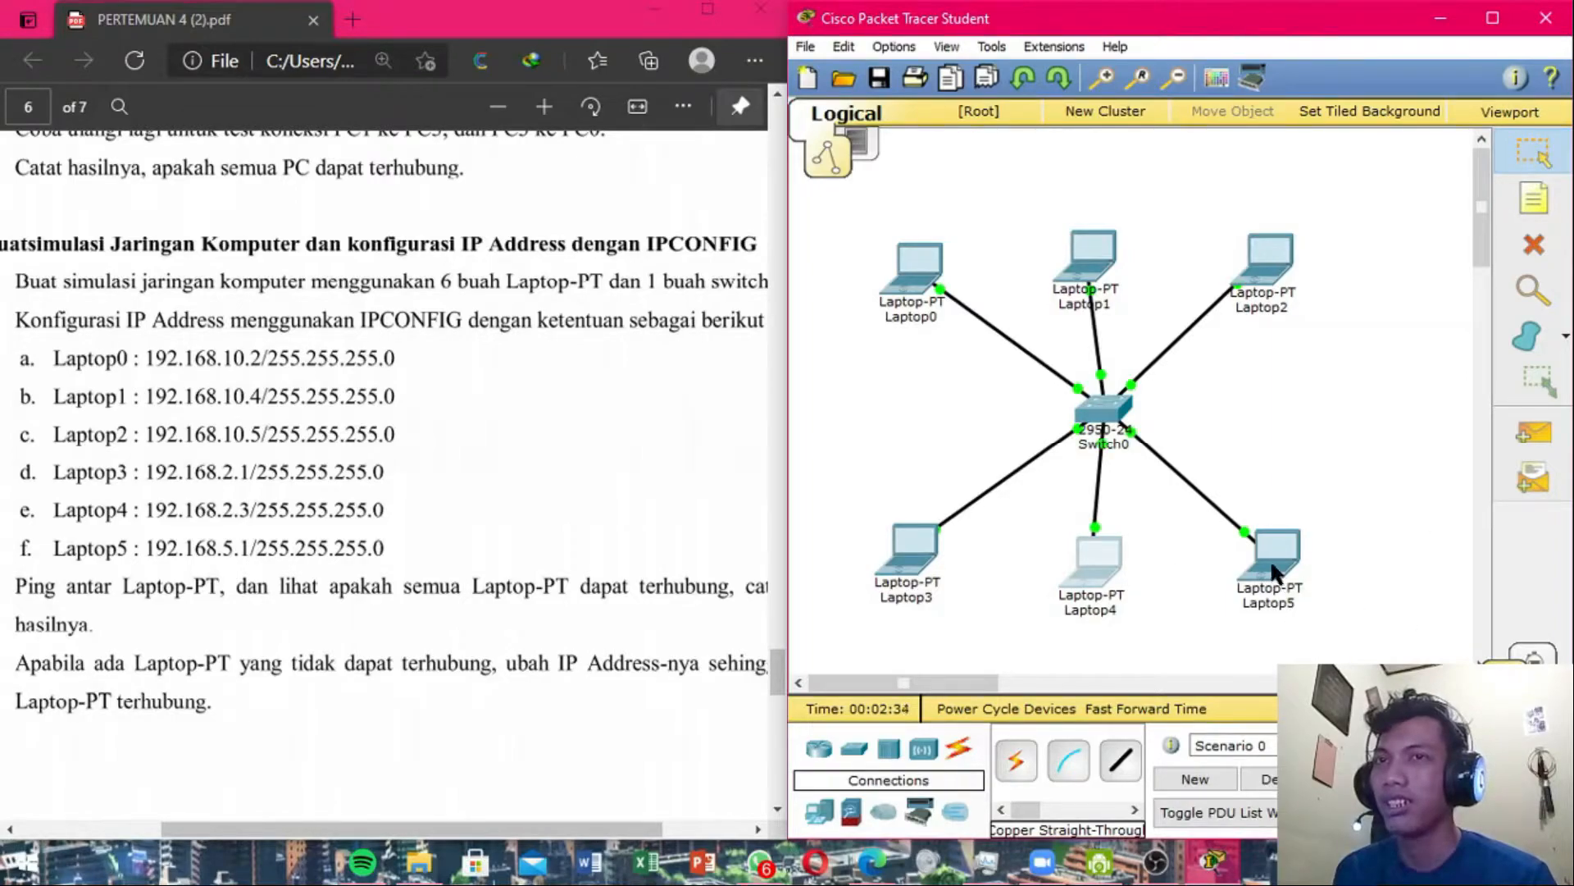
{"action": "left_click_drag", "start_coordinate": [1271, 559], "coordinate": [1274, 567]}
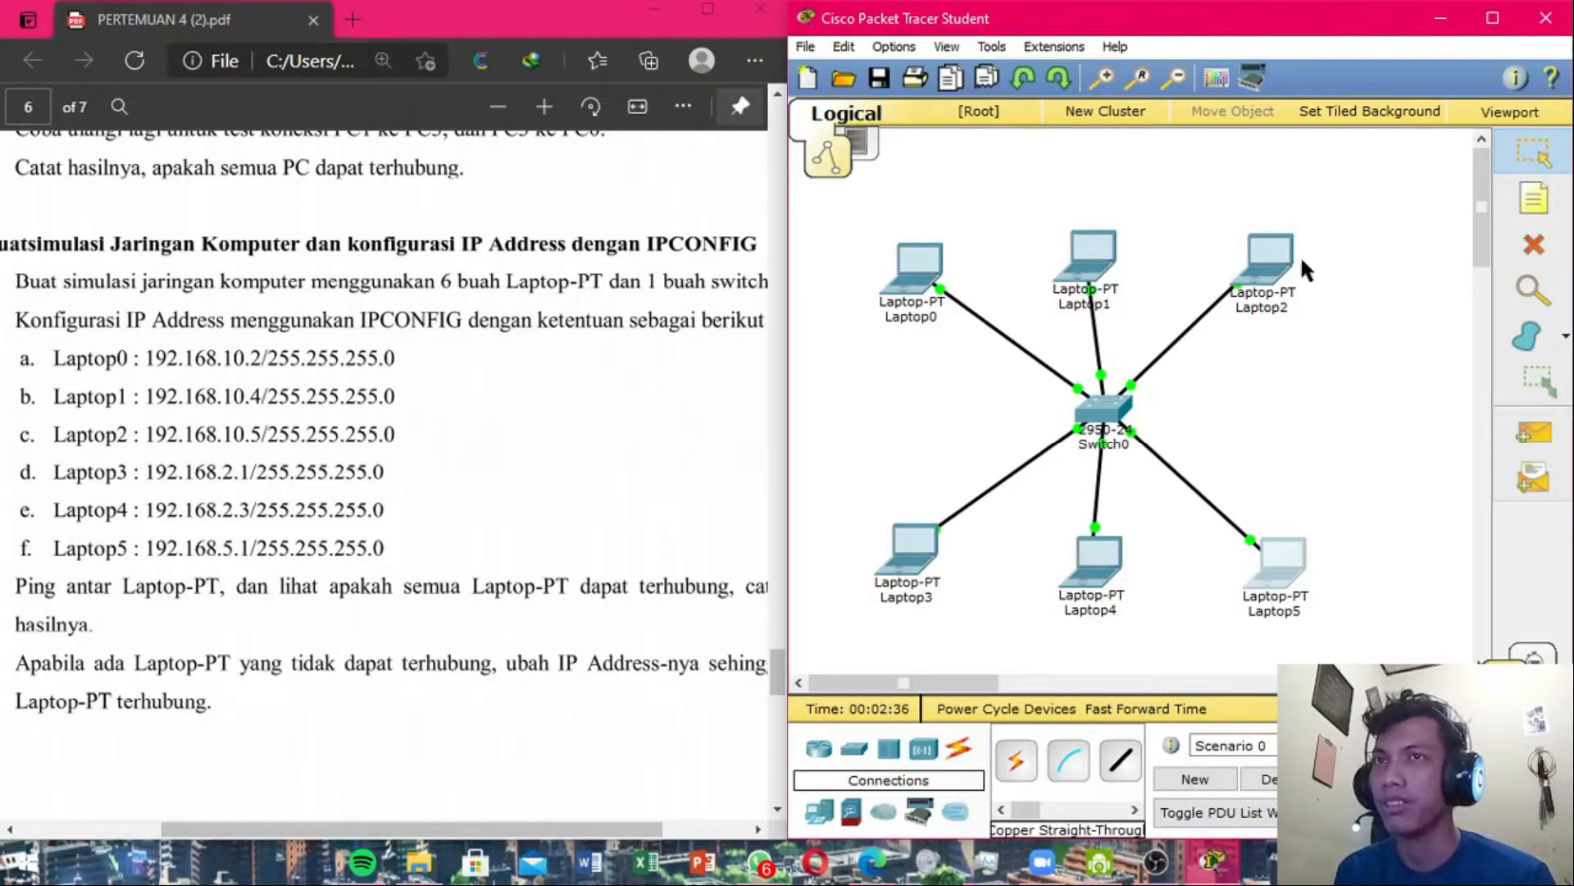
{"action": "left_click", "coordinate": [1012, 537]}
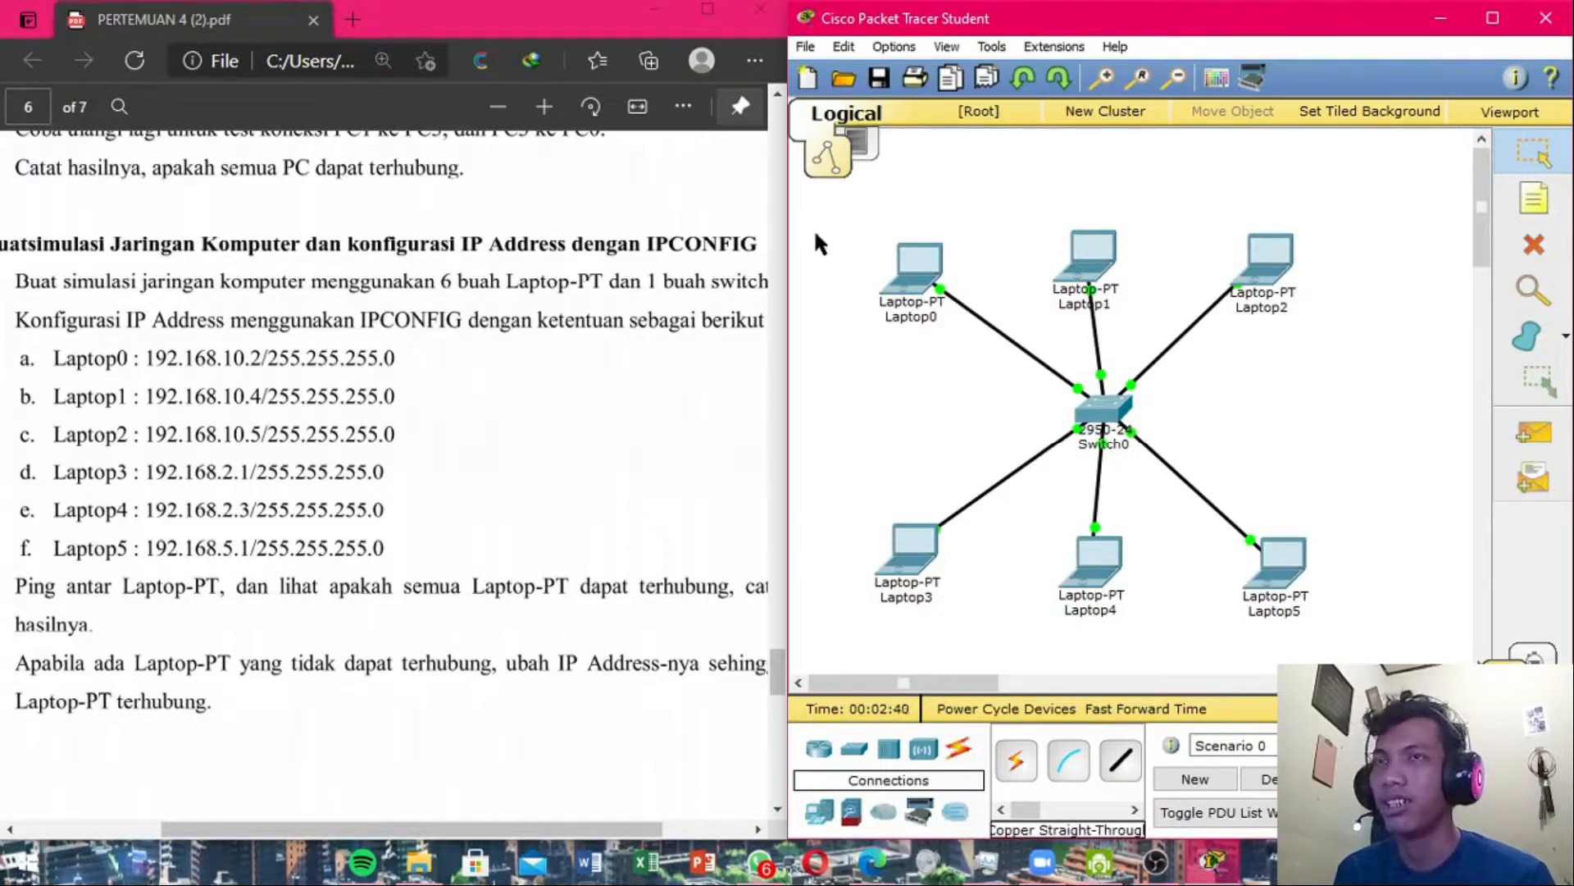
{"action": "left_click_drag", "start_coordinate": [844, 232], "coordinate": [1315, 286]}
{"action": "left_click_drag", "start_coordinate": [923, 353], "coordinate": [1324, 209]}
{"action": "left_click_drag", "start_coordinate": [873, 492], "coordinate": [1206, 593]}
{"action": "left_click_drag", "start_coordinate": [1425, 451], "coordinate": [1202, 664]}
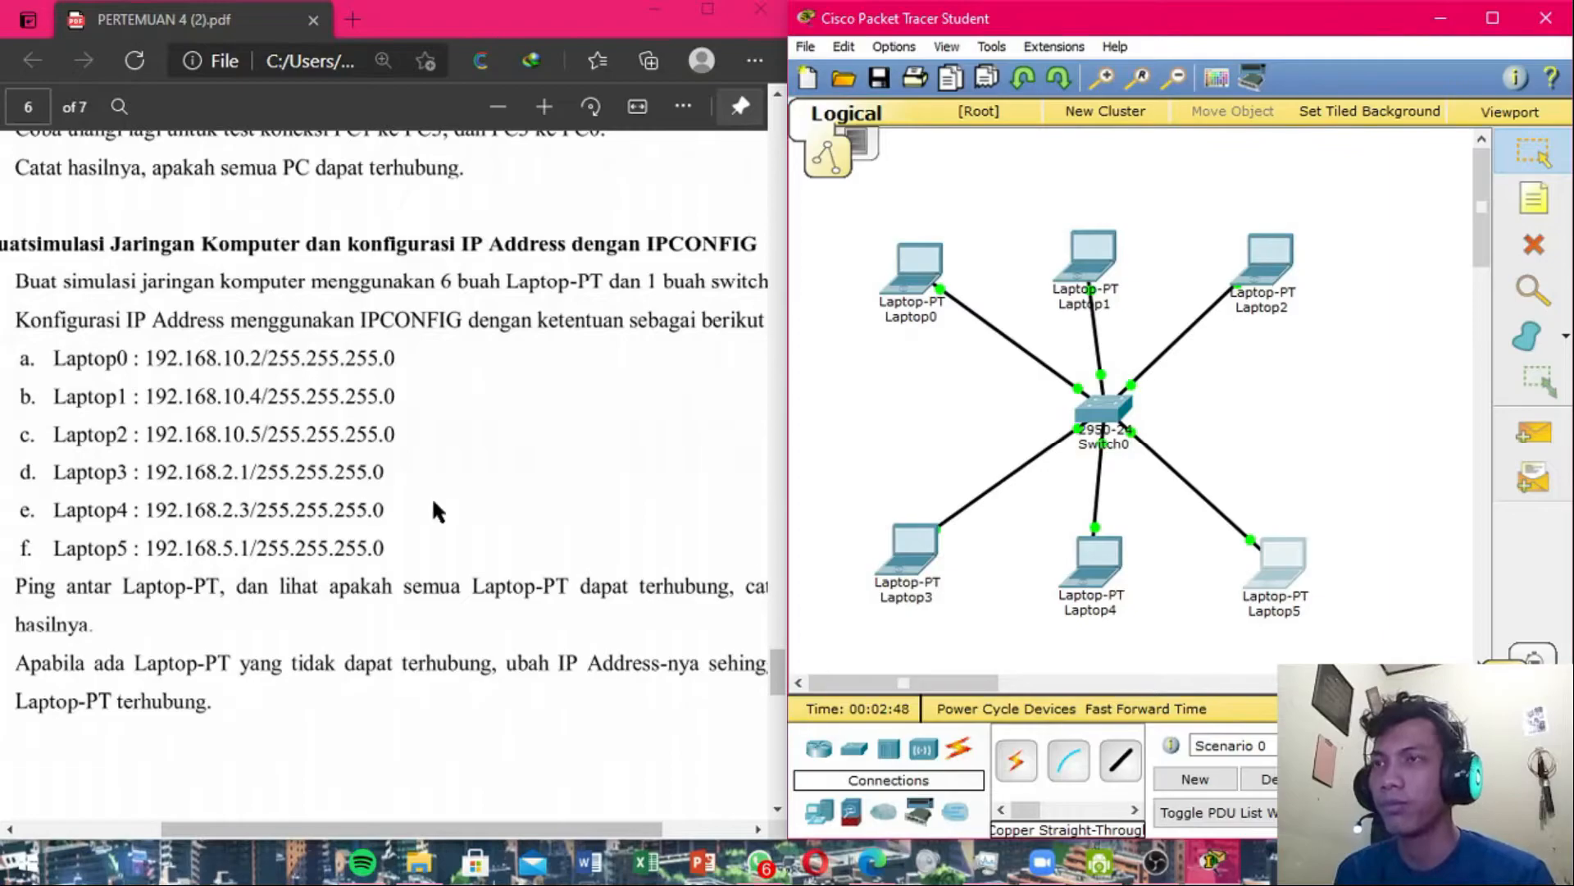
{"action": "left_click", "coordinate": [899, 452]}
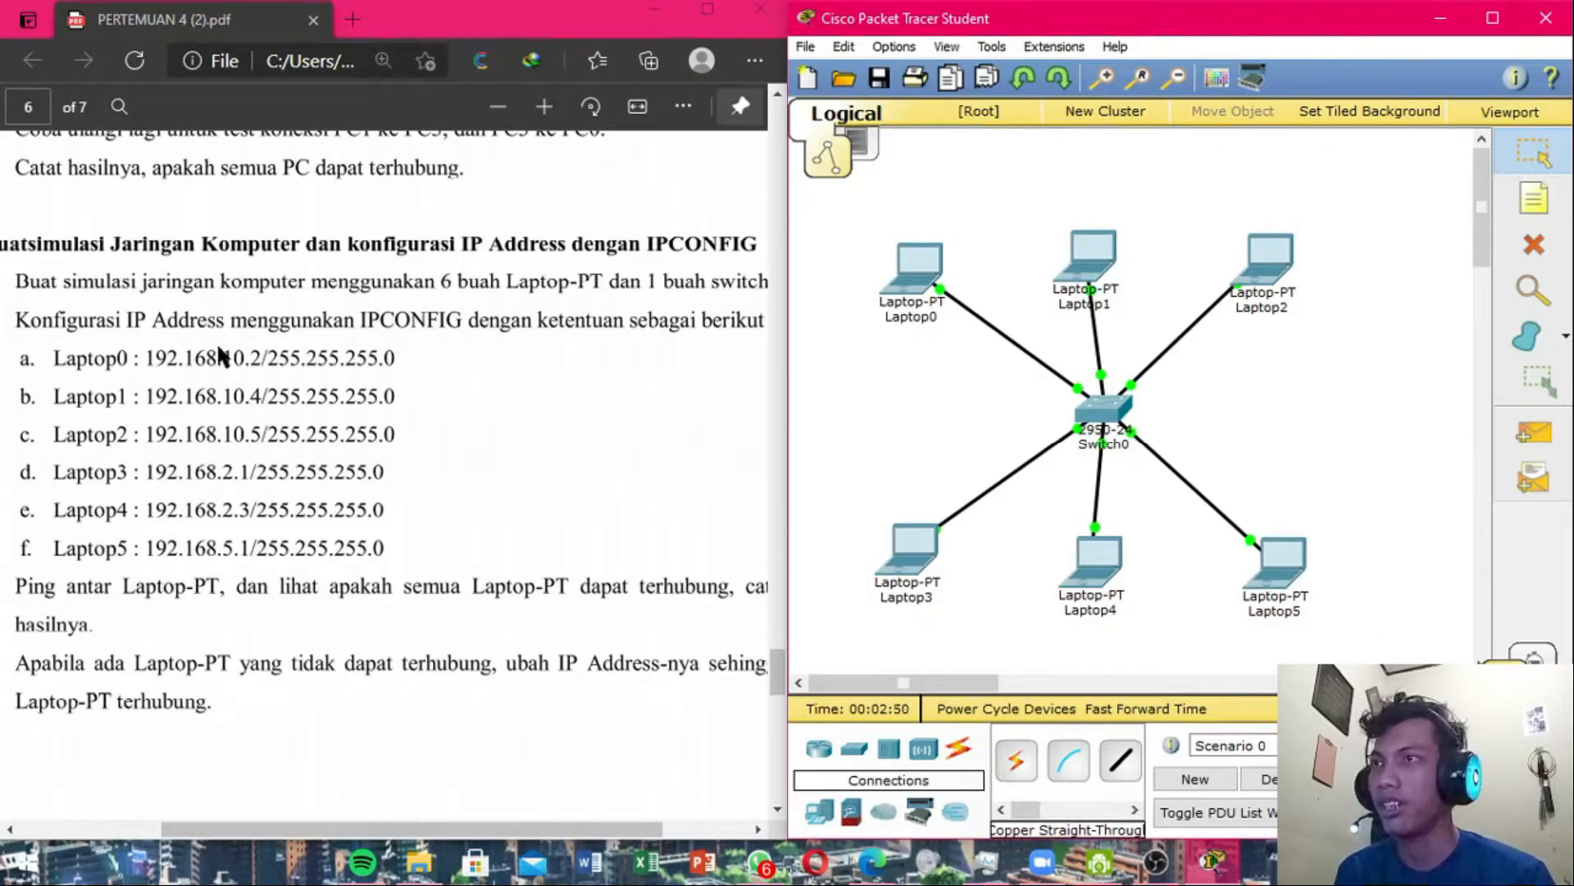
Open Laptop3's Command Prompt and paste the copied command ipconfig 192.168.10.2 255.255.255.0.
{"action": "left_click", "coordinate": [908, 550]}
{"action": "left_click", "coordinate": [620, 182]}
{"action": "left_click", "coordinate": [931, 246]}
{"action": "right_click", "coordinate": [632, 325]}
{"action": "left_click", "coordinate": [685, 367]}
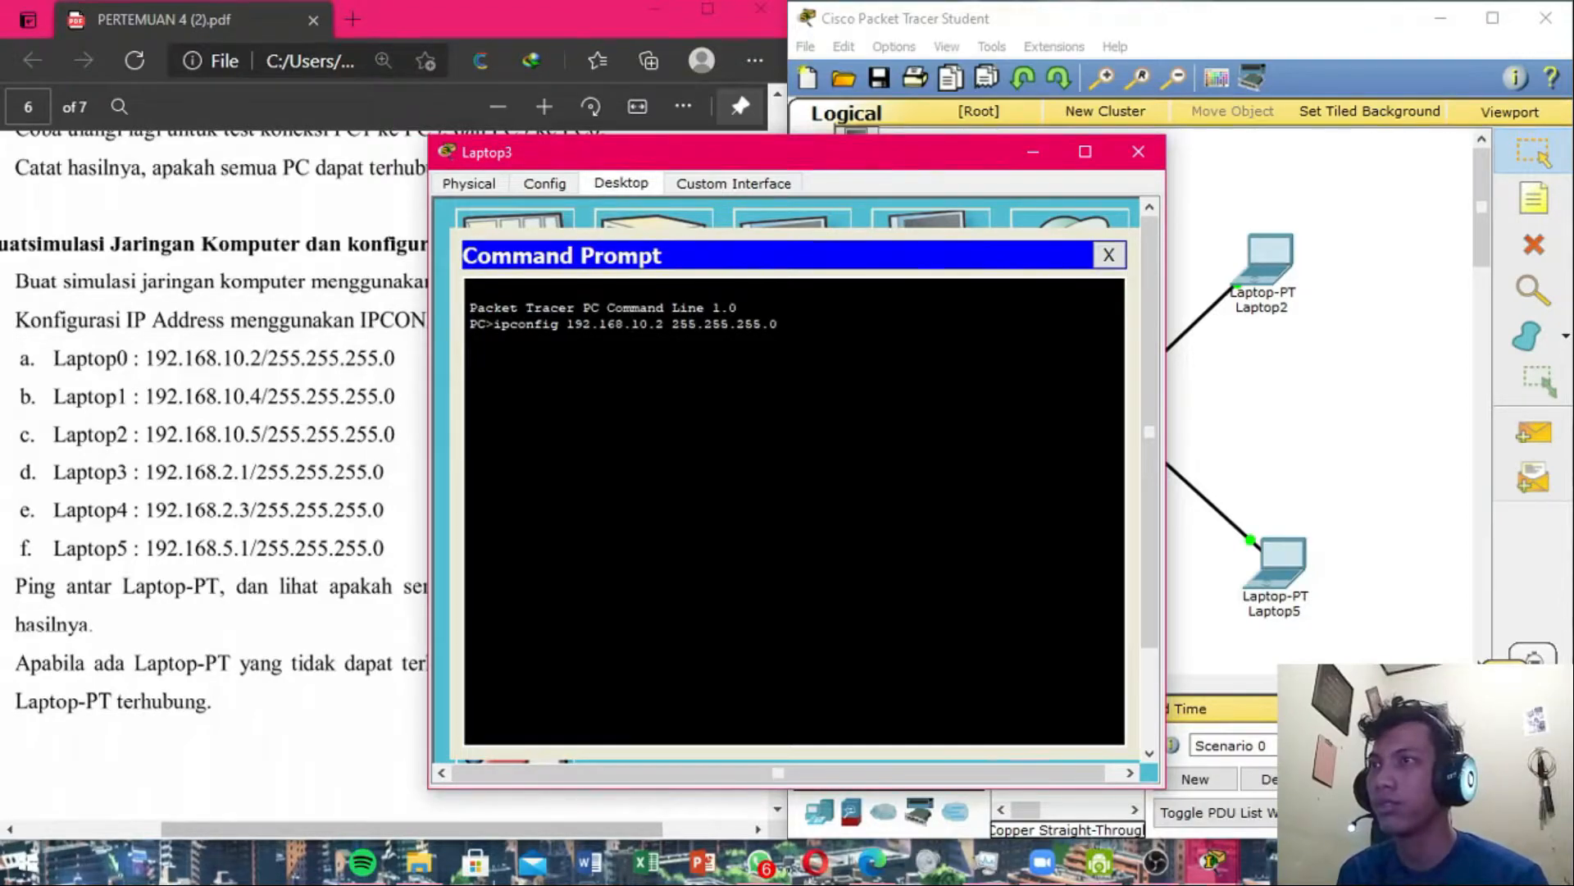
{"action": "key", "text": "Down"}
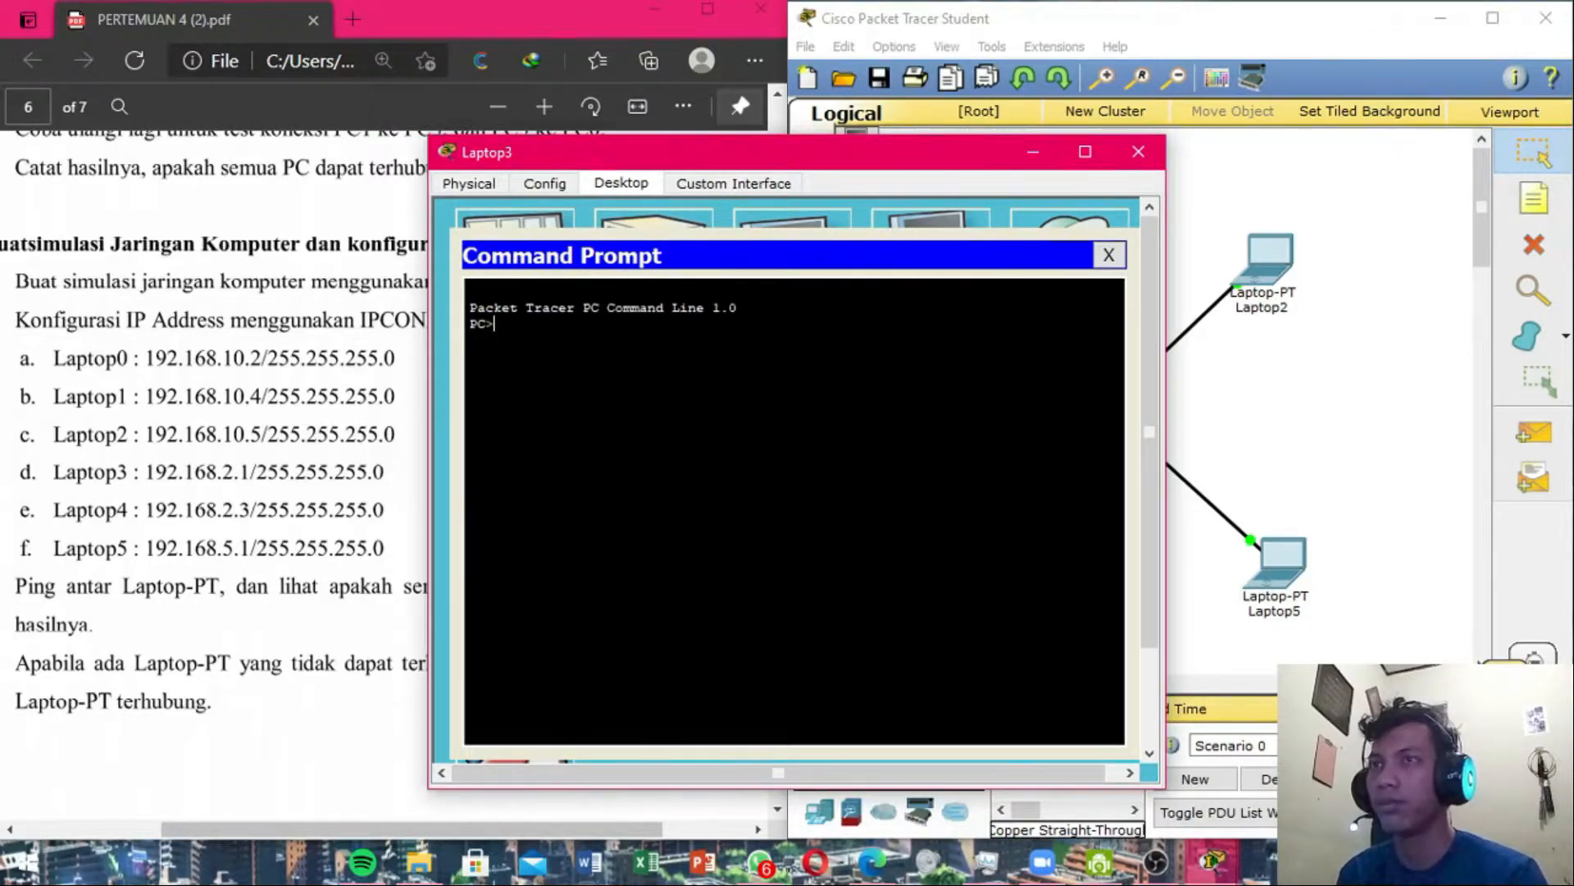
{"action": "right_click", "coordinate": [687, 361]}
{"action": "left_click", "coordinate": [746, 405]}
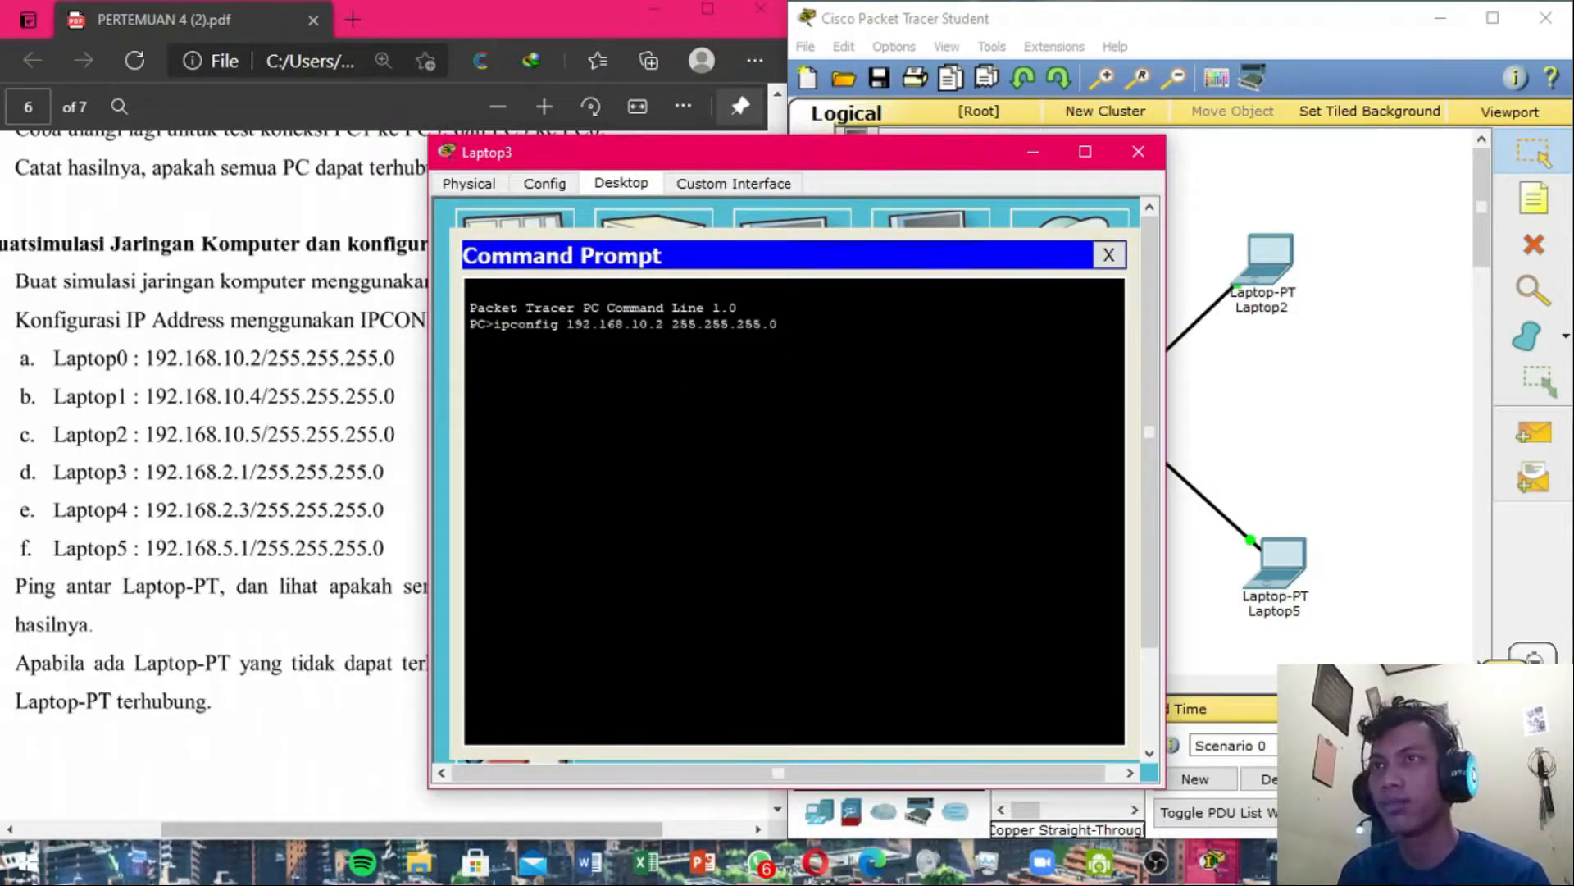
Change the address in Laptop3's pasted command to 192.168.2.1, then copy and run the full command with mask 255.255.255.0.
{"action": "key", "text": "Left"}
{"action": "key", "text": "Left"}
{"action": "key", "text": "Left"}
{"action": "key", "text": "Left"}
{"action": "key", "text": "Left"}
{"action": "key", "text": "Left"}
{"action": "key", "text": "Left"}
{"action": "key", "text": "Left"}
{"action": "key", "text": "Left"}
{"action": "key", "text": "Left"}
{"action": "key", "text": "Left"}
{"action": "key", "text": "Left"}
{"action": "key", "text": "Left"}
{"action": "key", "text": "Left"}
{"action": "key", "text": "BackSpace"}
{"action": "key", "text": "BackSpace"}
{"action": "key", "text": "BackSpace"}
{"action": "key", "text": "BackSpace"}
{"action": "type", "text": "2."}
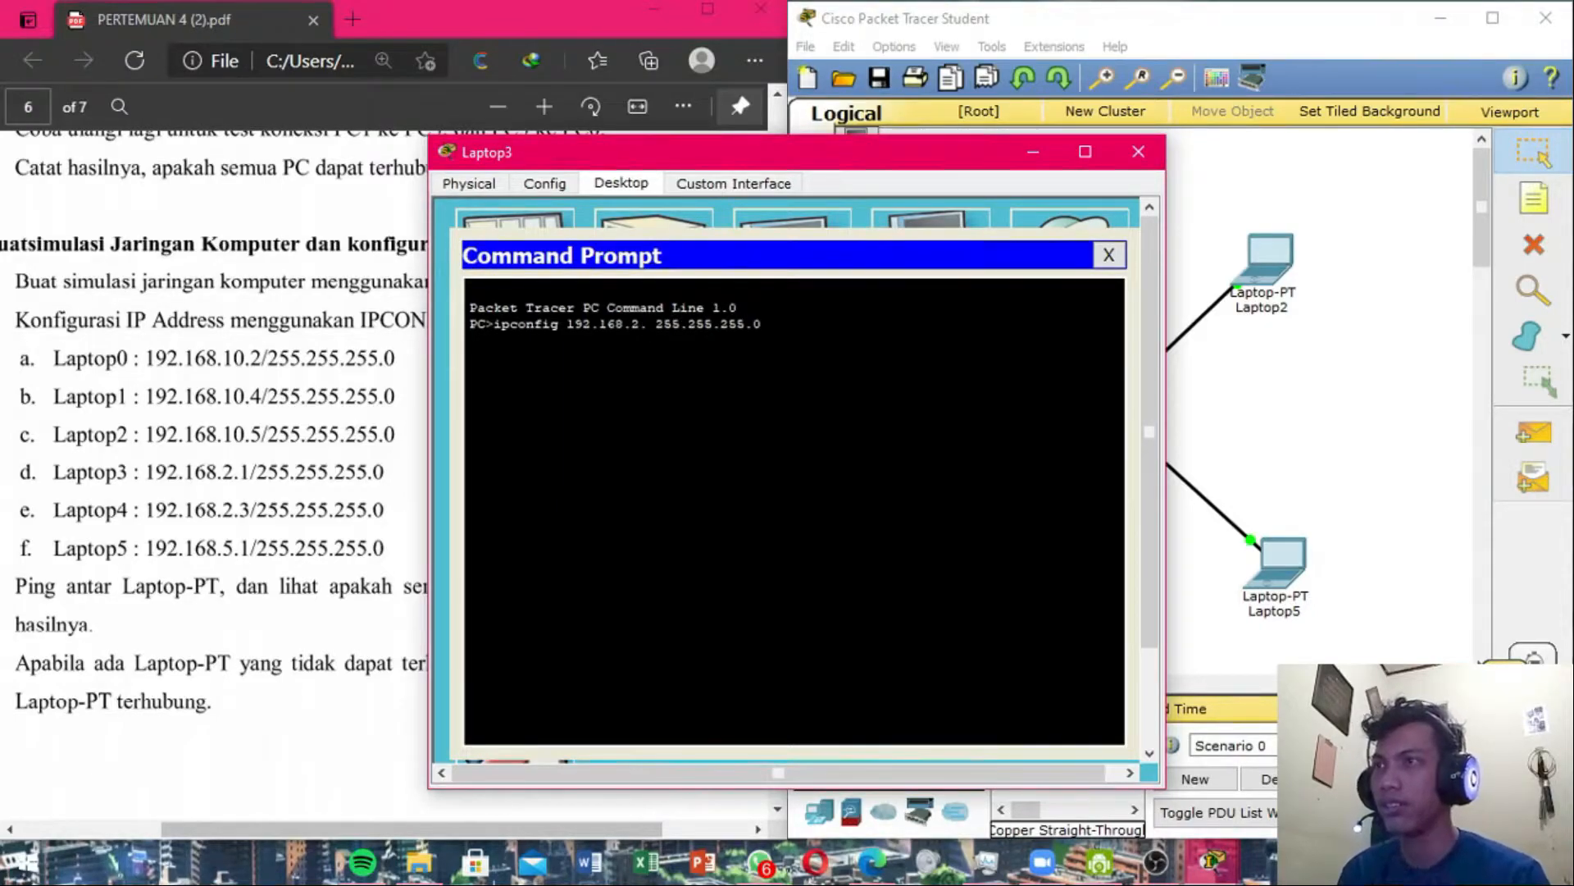
{"action": "type", "text": "1"}
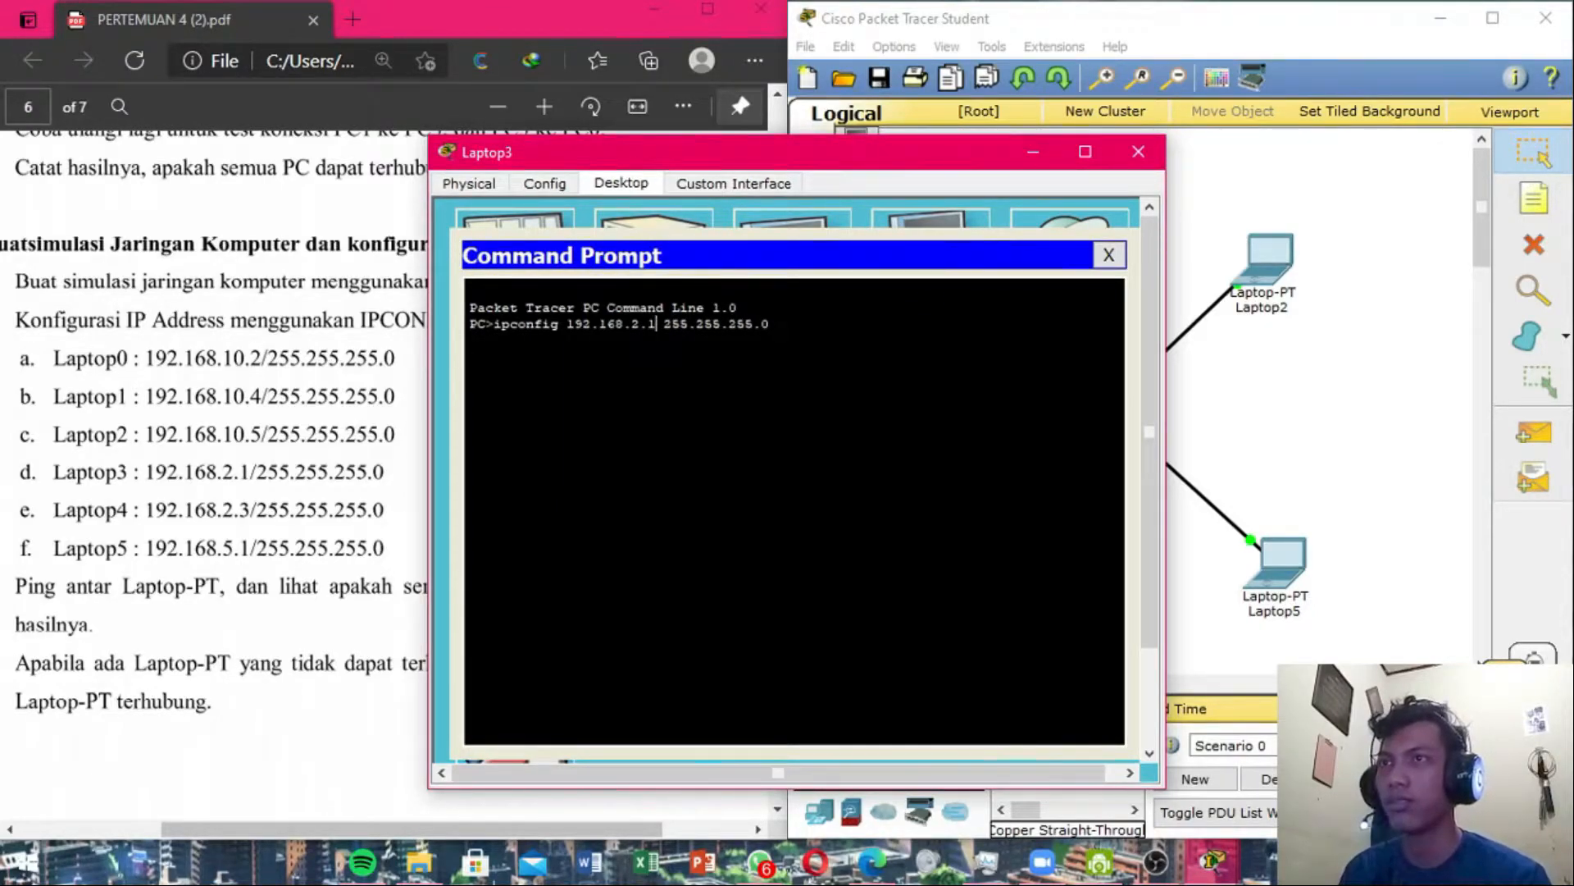
{"action": "left_click_drag", "start_coordinate": [770, 324], "coordinate": [492, 324]}
{"action": "right_click", "coordinate": [525, 328]}
{"action": "left_click", "coordinate": [558, 341]}
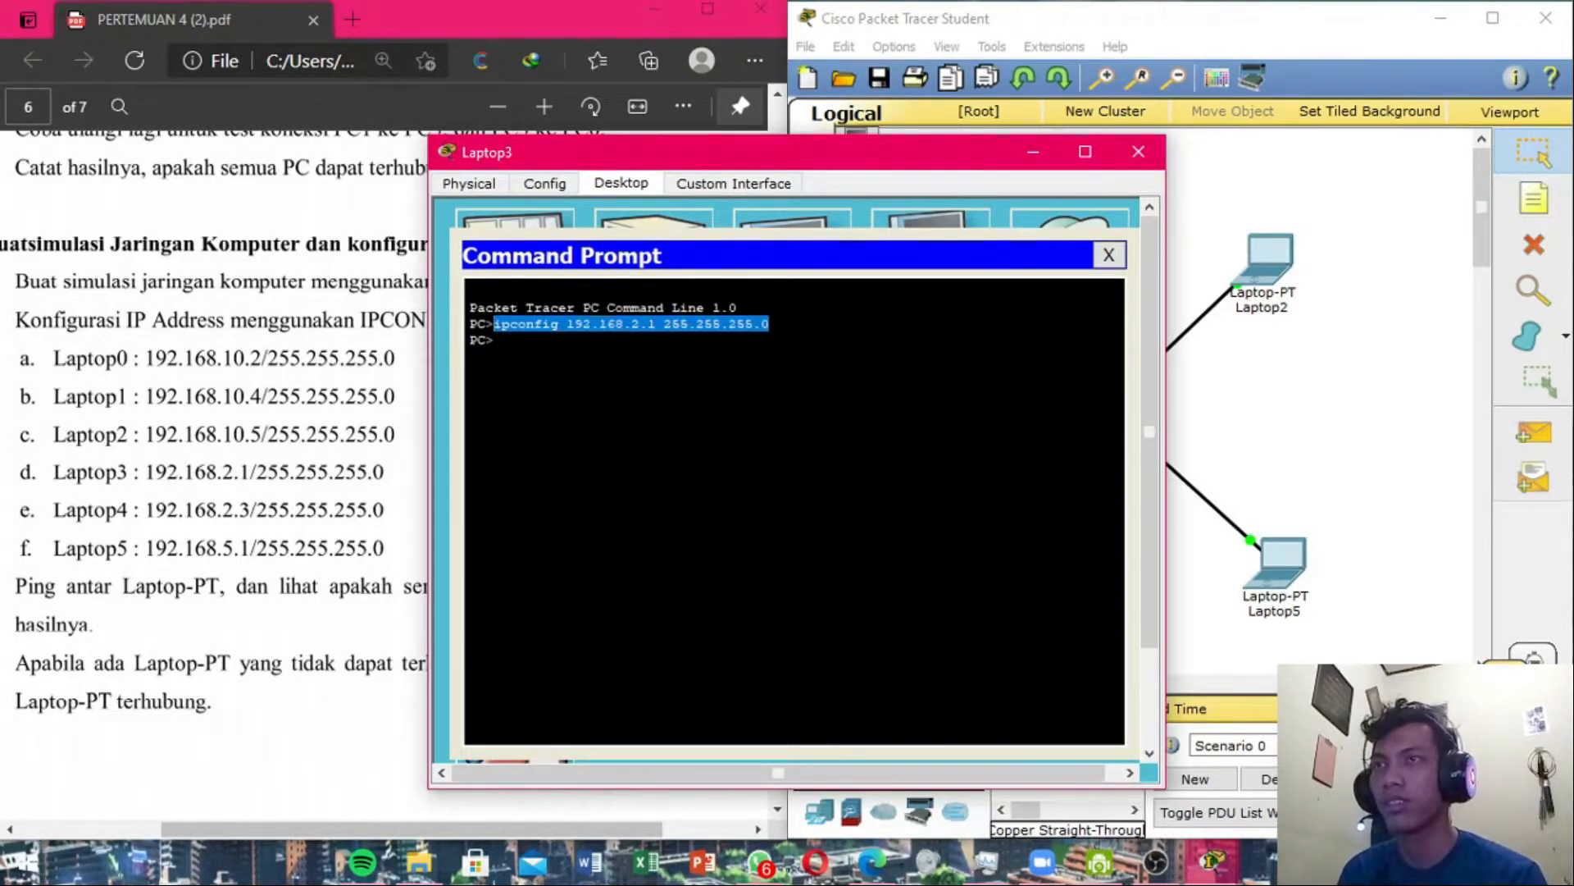
Display Laptop3's IP settings with a plain ipconfig command and close the laptop's window.
{"action": "left_click", "coordinate": [496, 340]}
{"action": "type", "text": "ipconfig 192.168.2.1 255.255.255.0"}
{"action": "key", "text": "BackSpace"}
{"action": "key", "text": "BackSpace"}
{"action": "key", "text": "BackSpace"}
{"action": "key", "text": "BackSpace"}
{"action": "key", "text": "BackSpace"}
{"action": "key", "text": "BackSpace"}
{"action": "key", "text": "BackSpace"}
{"action": "key", "text": "BackSpace"}
{"action": "key", "text": "BackSpace"}
{"action": "key", "text": "BackSpace"}
{"action": "key", "text": "BackSpace"}
{"action": "key", "text": "BackSpace"}
{"action": "key", "text": "BackSpace"}
{"action": "key", "text": "BackSpace"}
{"action": "key", "text": "BackSpace"}
{"action": "key", "text": "BackSpace"}
{"action": "key", "text": "BackSpace"}
{"action": "key", "text": "BackSpace"}
{"action": "key", "text": "BackSpace"}
{"action": "key", "text": "BackSpace"}
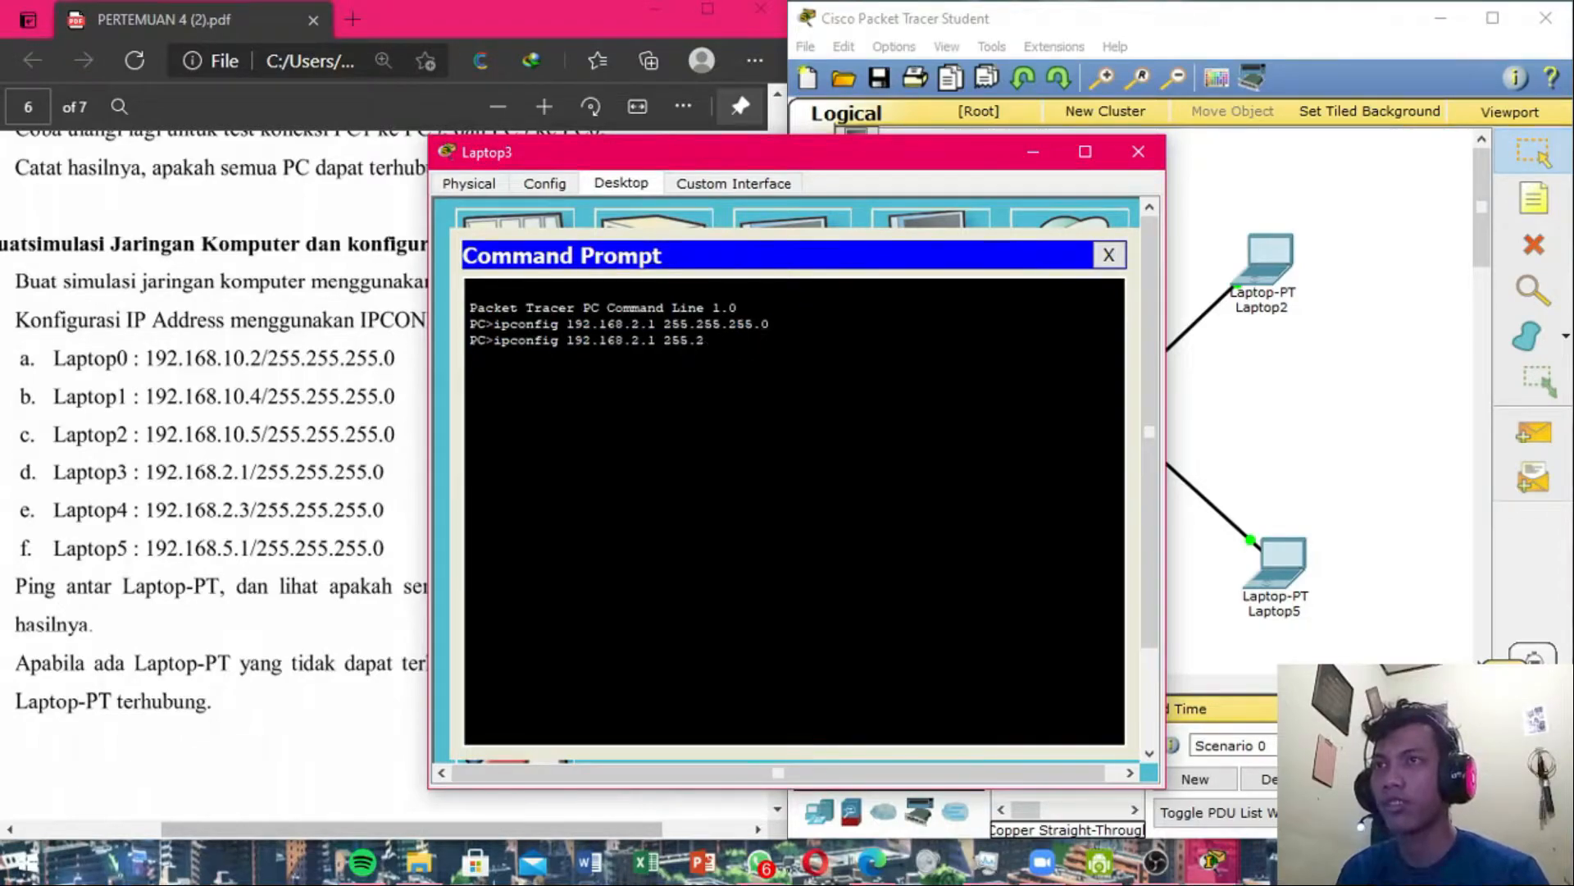
{"action": "key", "text": "Return"}
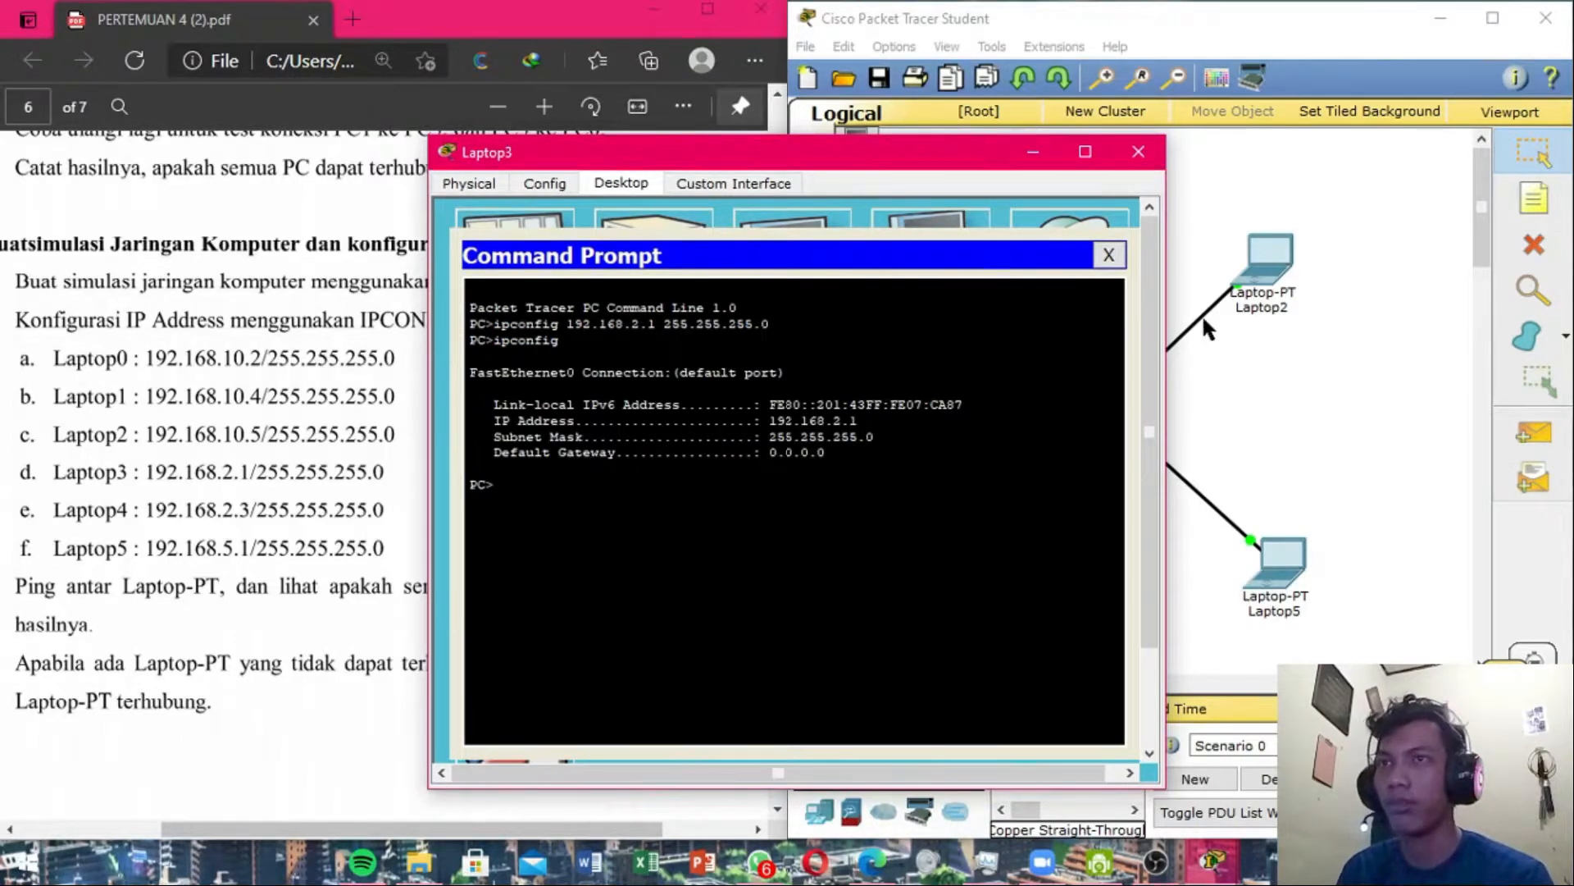
{"action": "left_click", "coordinate": [1108, 255]}
{"action": "left_click", "coordinate": [1138, 151]}
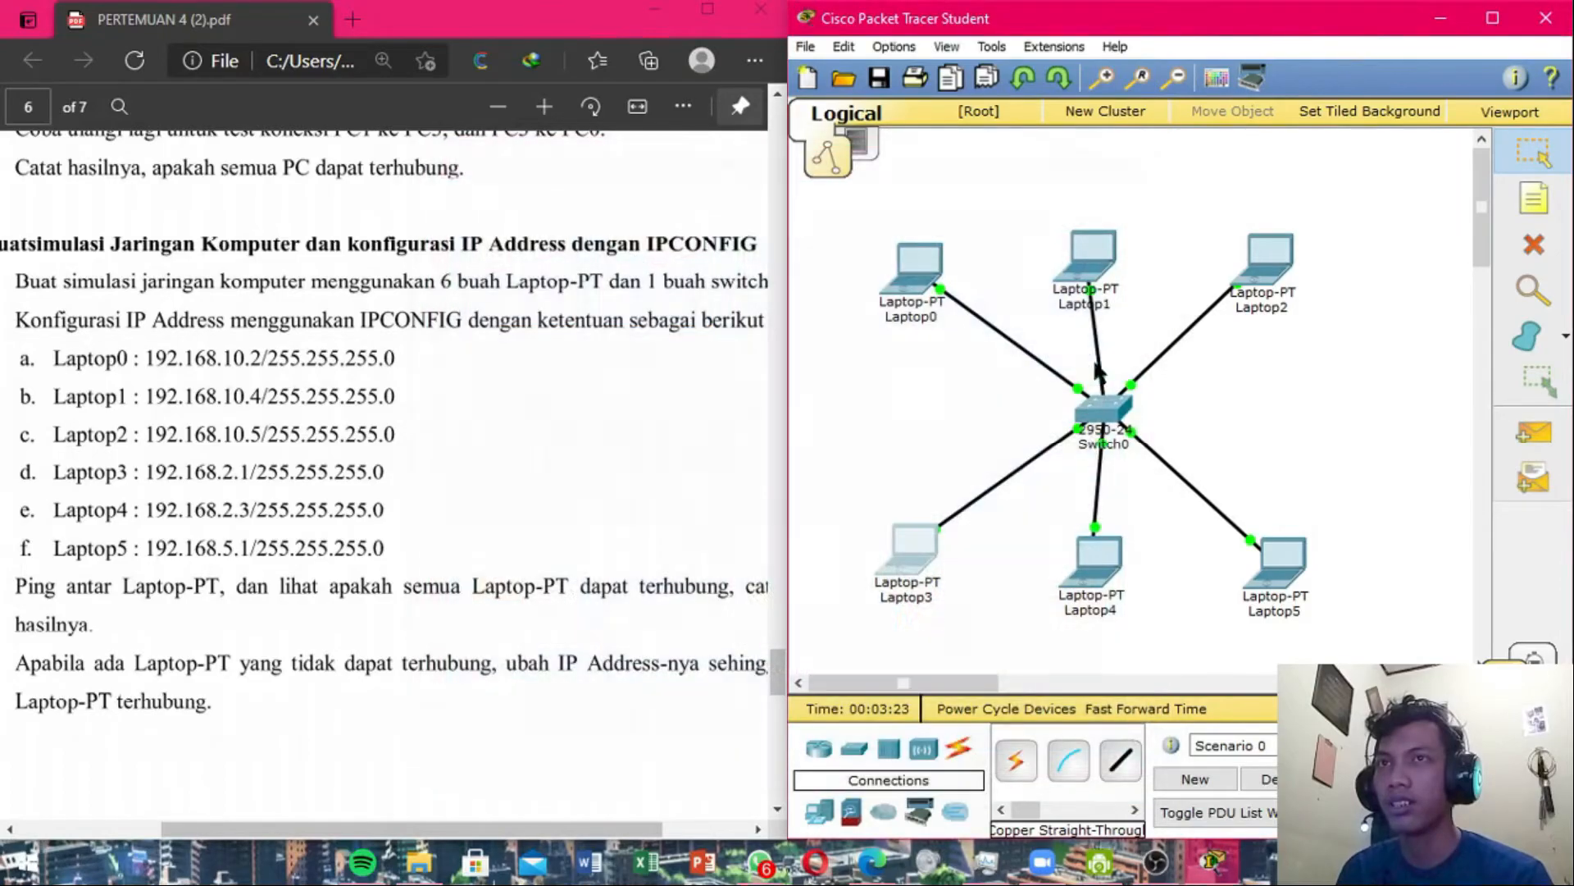
Assign Laptop4 the address 192.168.2.3 with mask 255.255.255.0 by running ipconfig in its Command Prompt.
{"action": "left_click", "coordinate": [1099, 566]}
{"action": "left_click", "coordinate": [621, 183]}
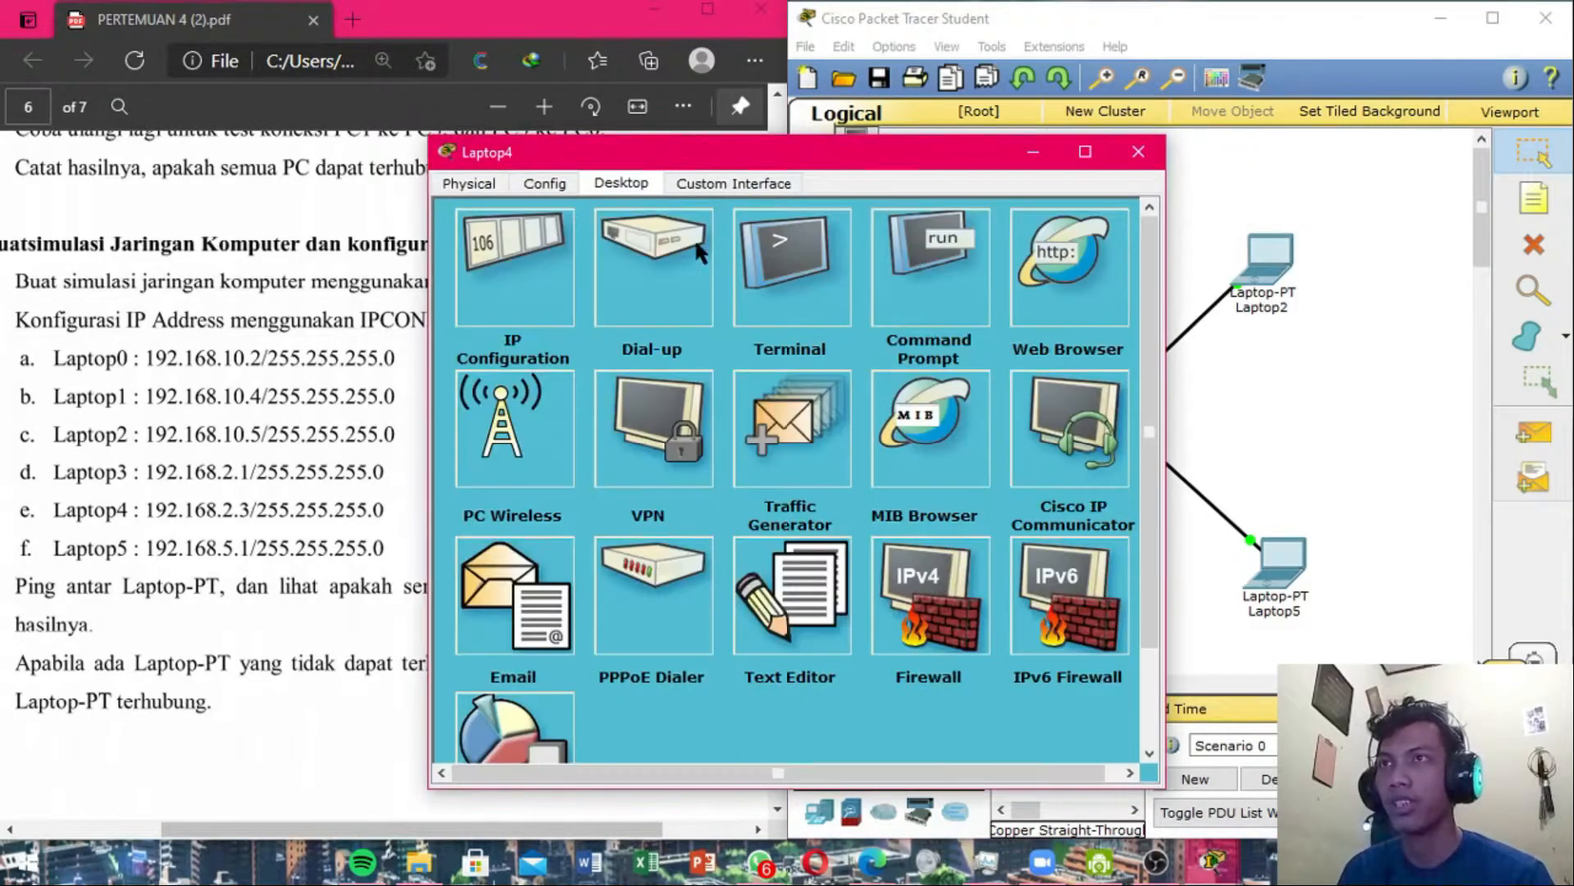
{"action": "left_click", "coordinate": [932, 272]}
{"action": "right_click", "coordinate": [747, 400]}
{"action": "left_click", "coordinate": [744, 396]}
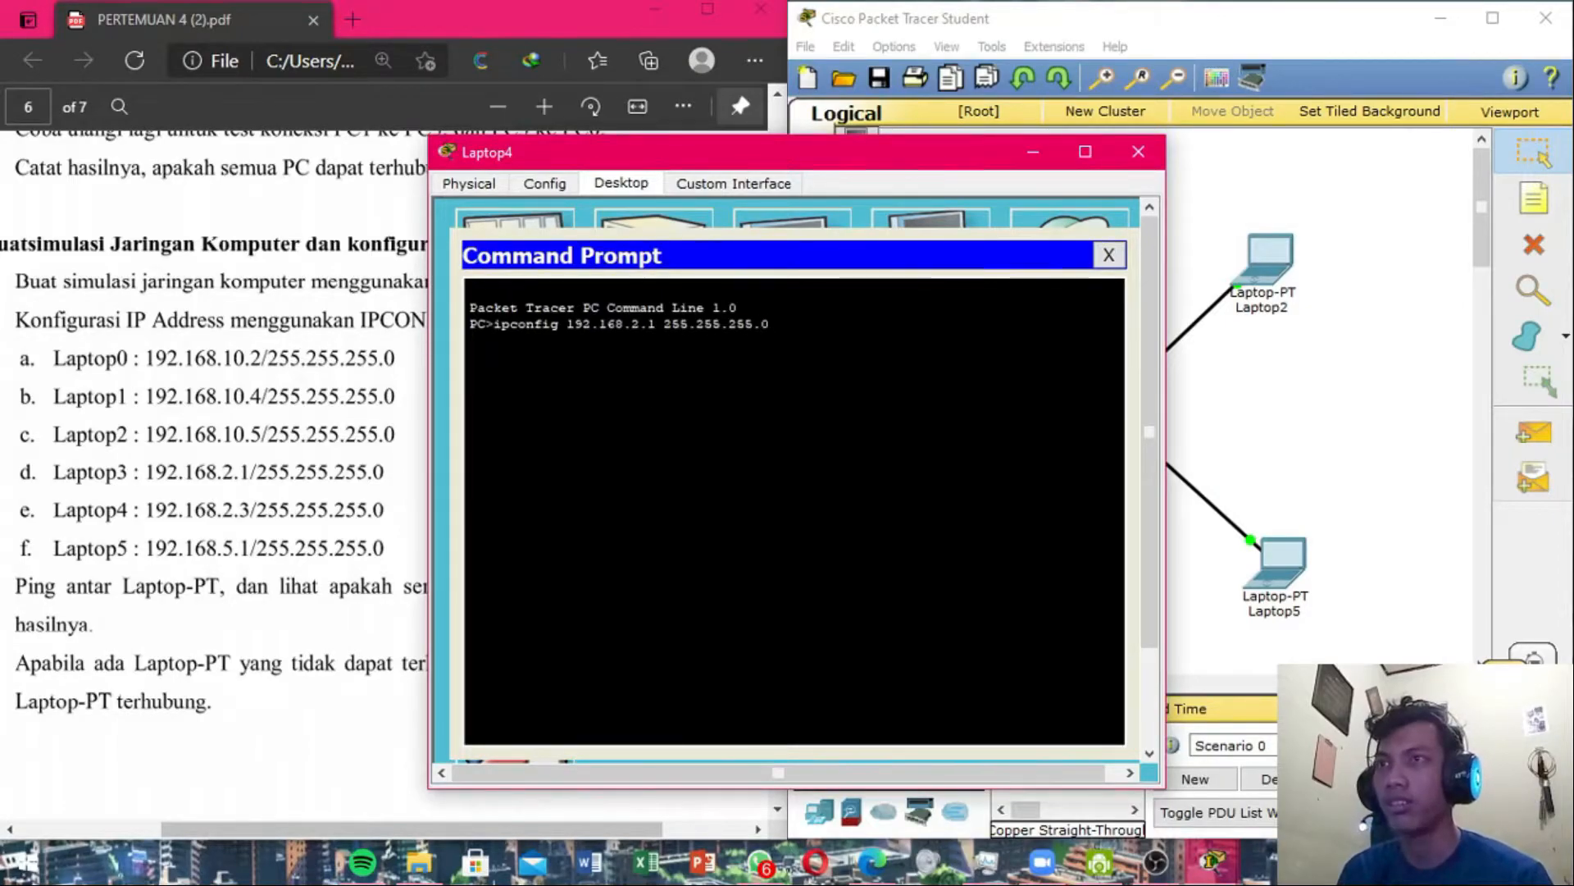
{"action": "key", "text": "BackSpace"}
{"action": "type", "text": "3"}
{"action": "key", "text": "Return"}
Display Laptop4's IP settings with a plain ipconfig command and close the laptop's window.
{"action": "type", "text": "ipconfig"}
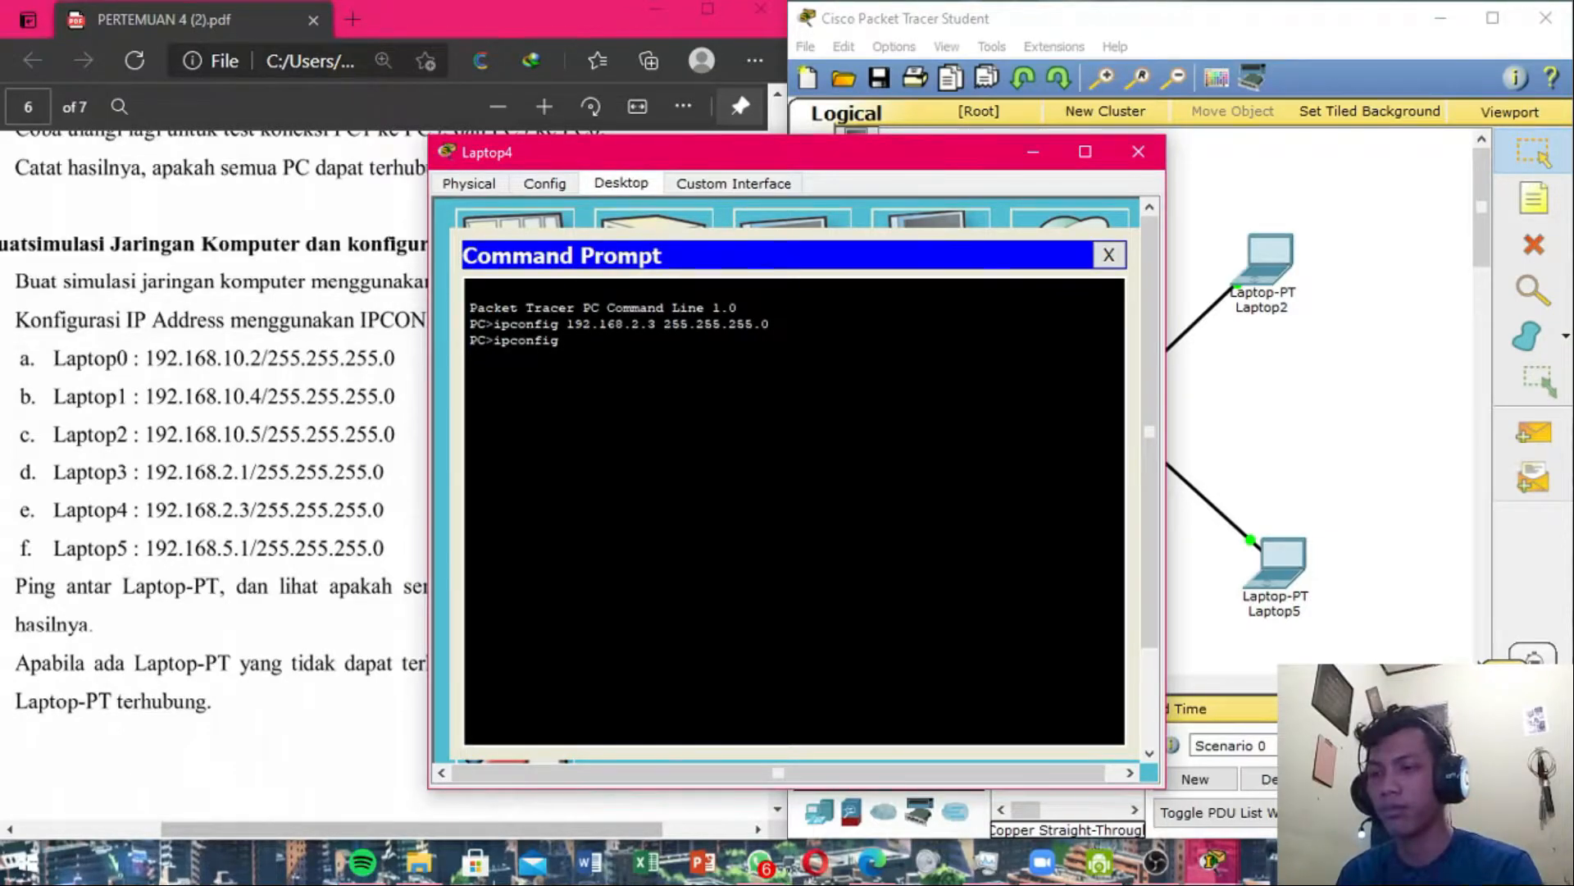
{"action": "key", "text": "Return"}
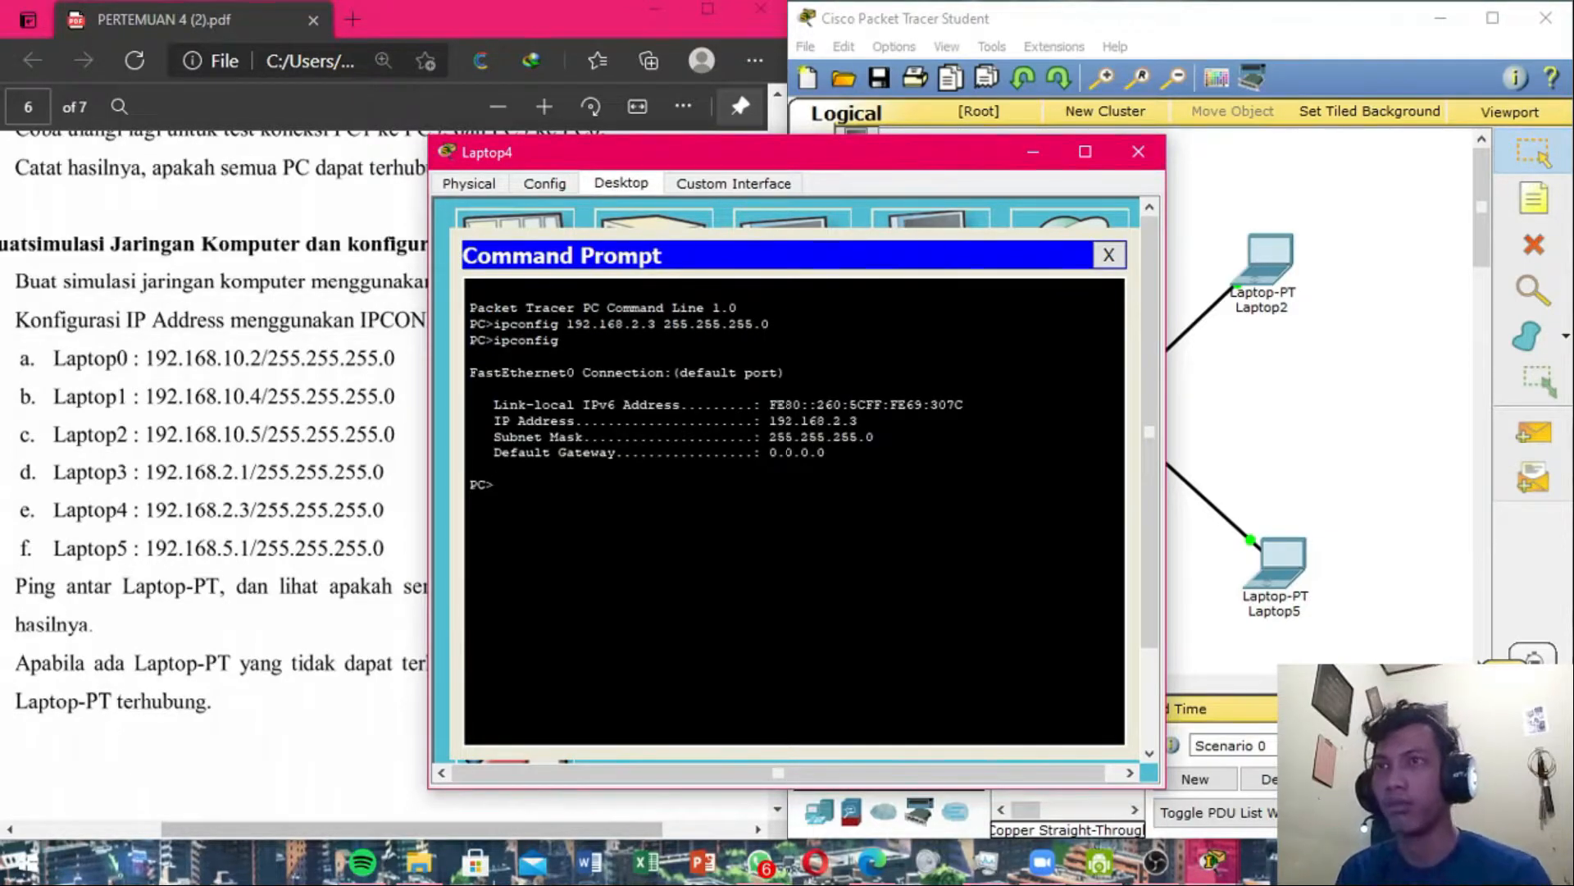
{"action": "left_click", "coordinate": [1109, 255]}
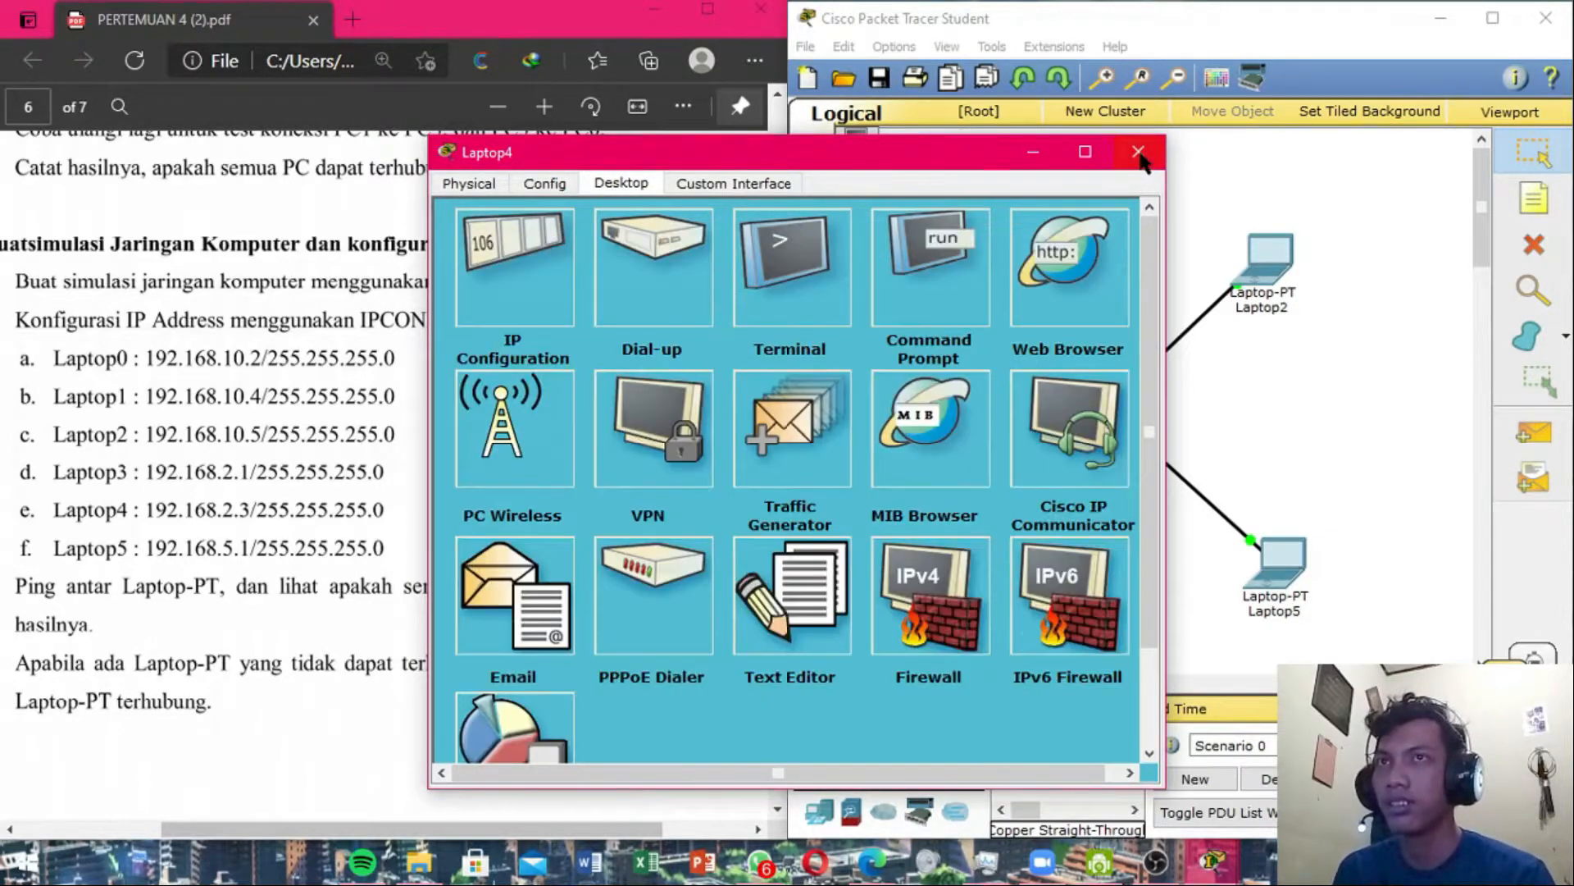
{"action": "left_click", "coordinate": [1138, 151]}
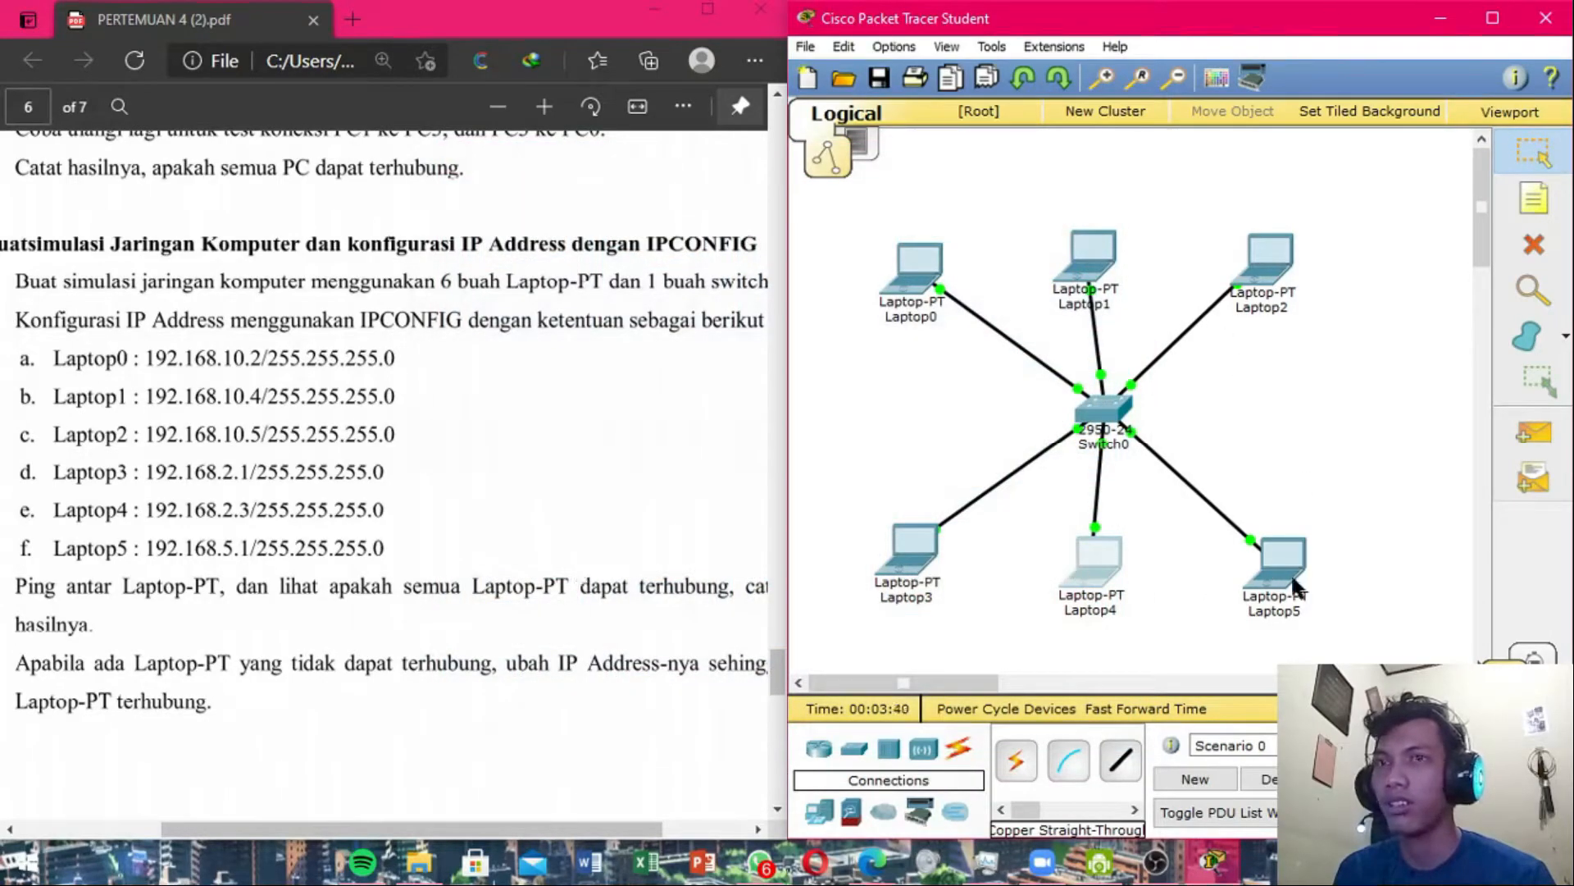
Assign Laptop5 the address 192.168.5.1 with mask 255.255.255.0 by running ipconfig in its Command Prompt.
{"action": "left_click", "coordinate": [1295, 585]}
{"action": "left_click", "coordinate": [632, 185]}
{"action": "left_click", "coordinate": [506, 282]}
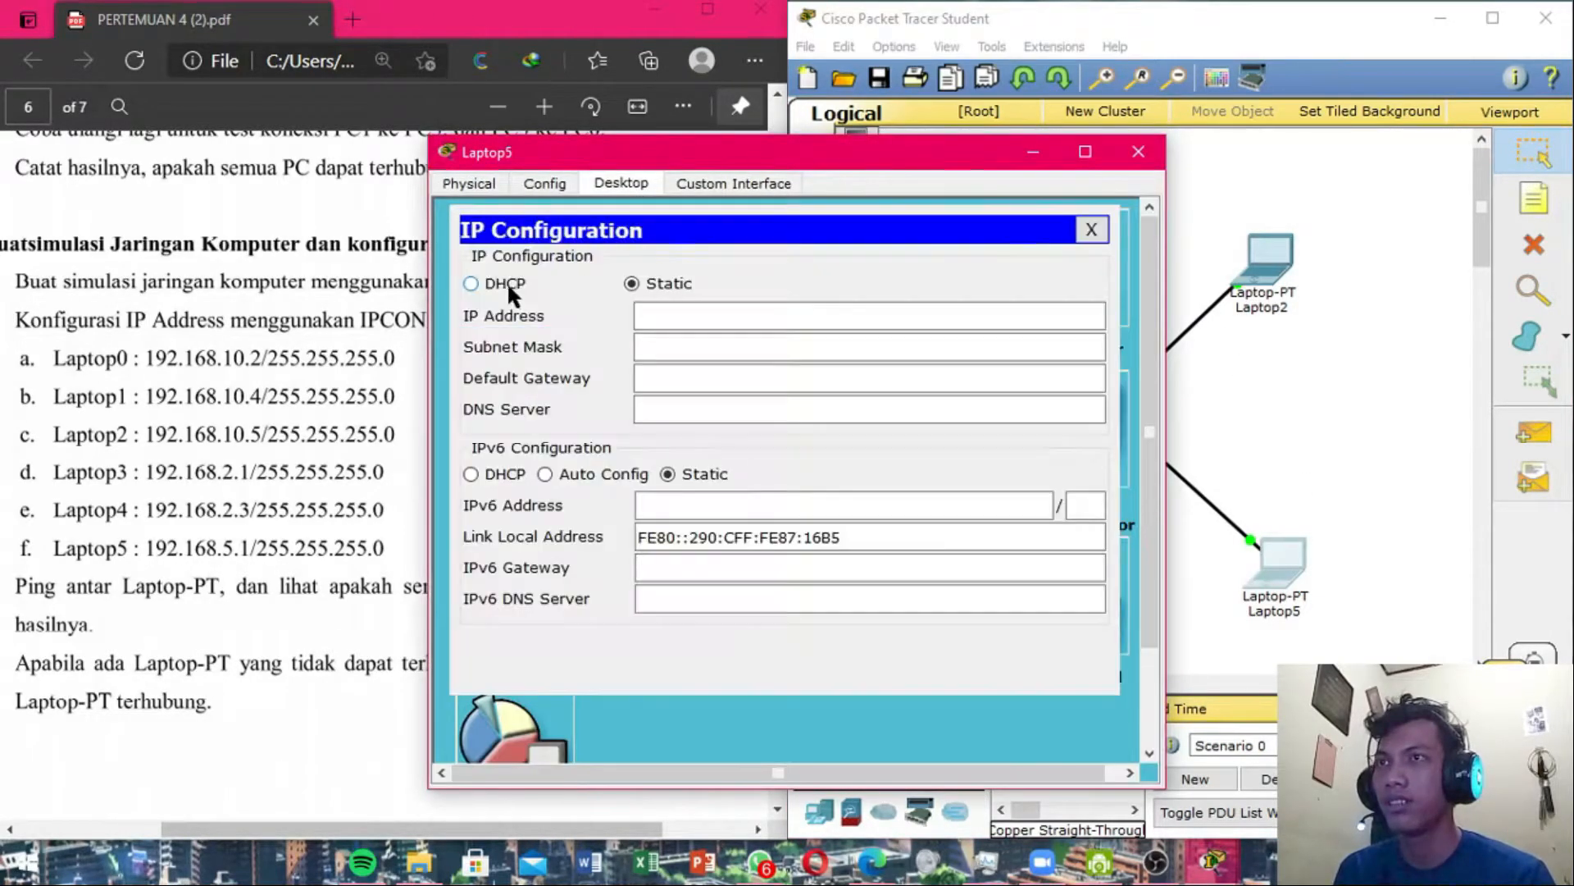
{"action": "left_click", "coordinate": [1097, 231]}
{"action": "left_click", "coordinate": [894, 273]}
{"action": "right_click", "coordinate": [617, 345]}
{"action": "left_click", "coordinate": [669, 379]}
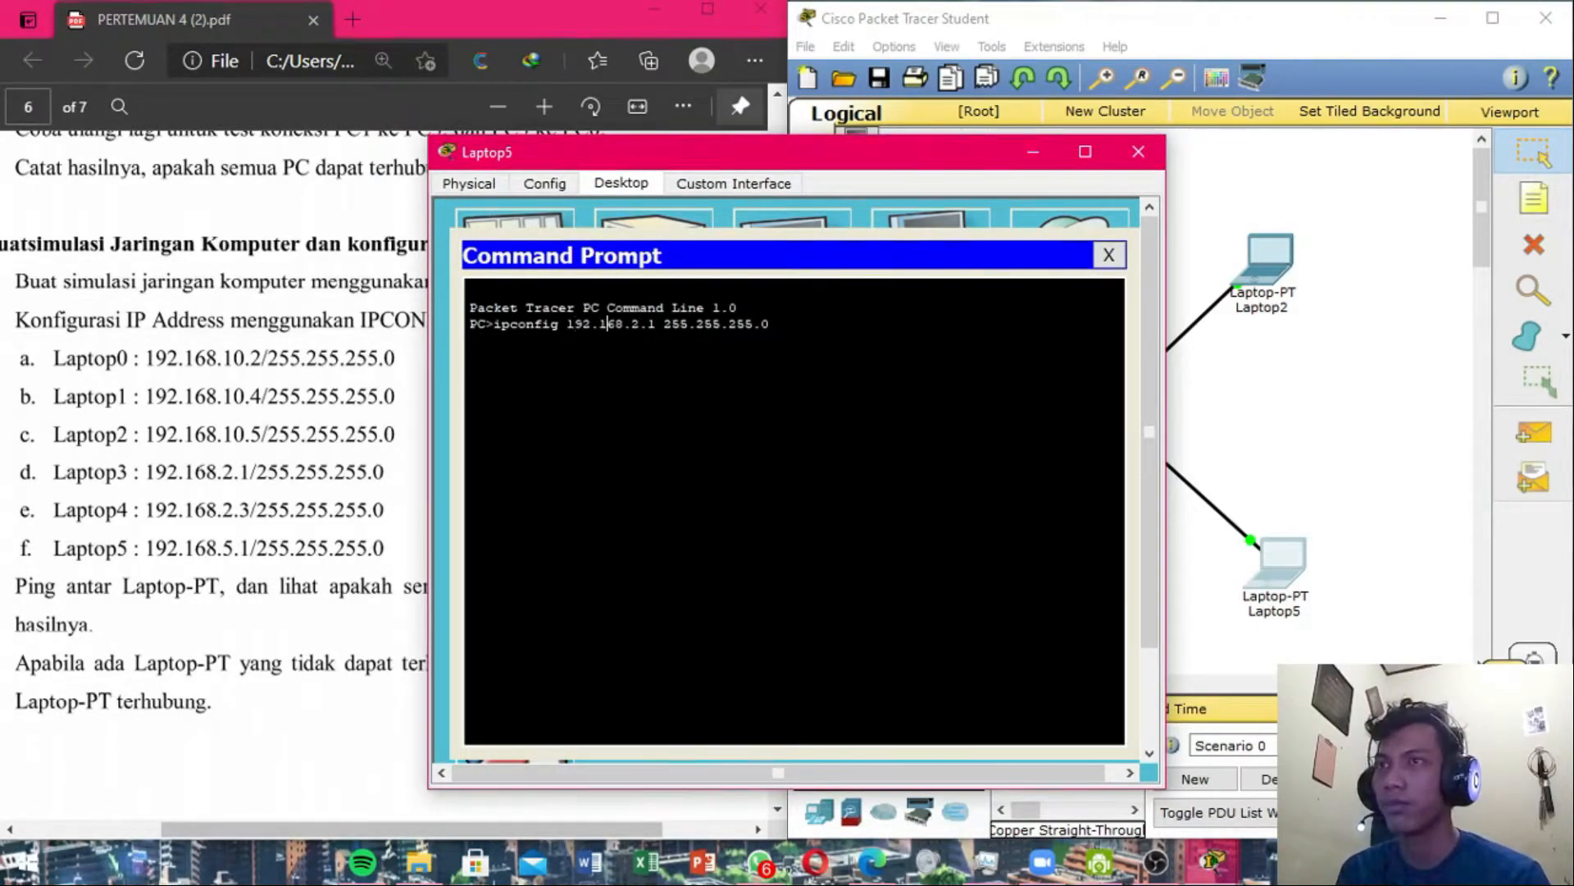
{"action": "key", "text": "BackSpace"}
{"action": "type", "text": "5"}
{"action": "key", "text": "Return"}
Display Laptop5's IP settings with a plain ipconfig command and close the laptop's window.
{"action": "type", "text": "ipconfig"}
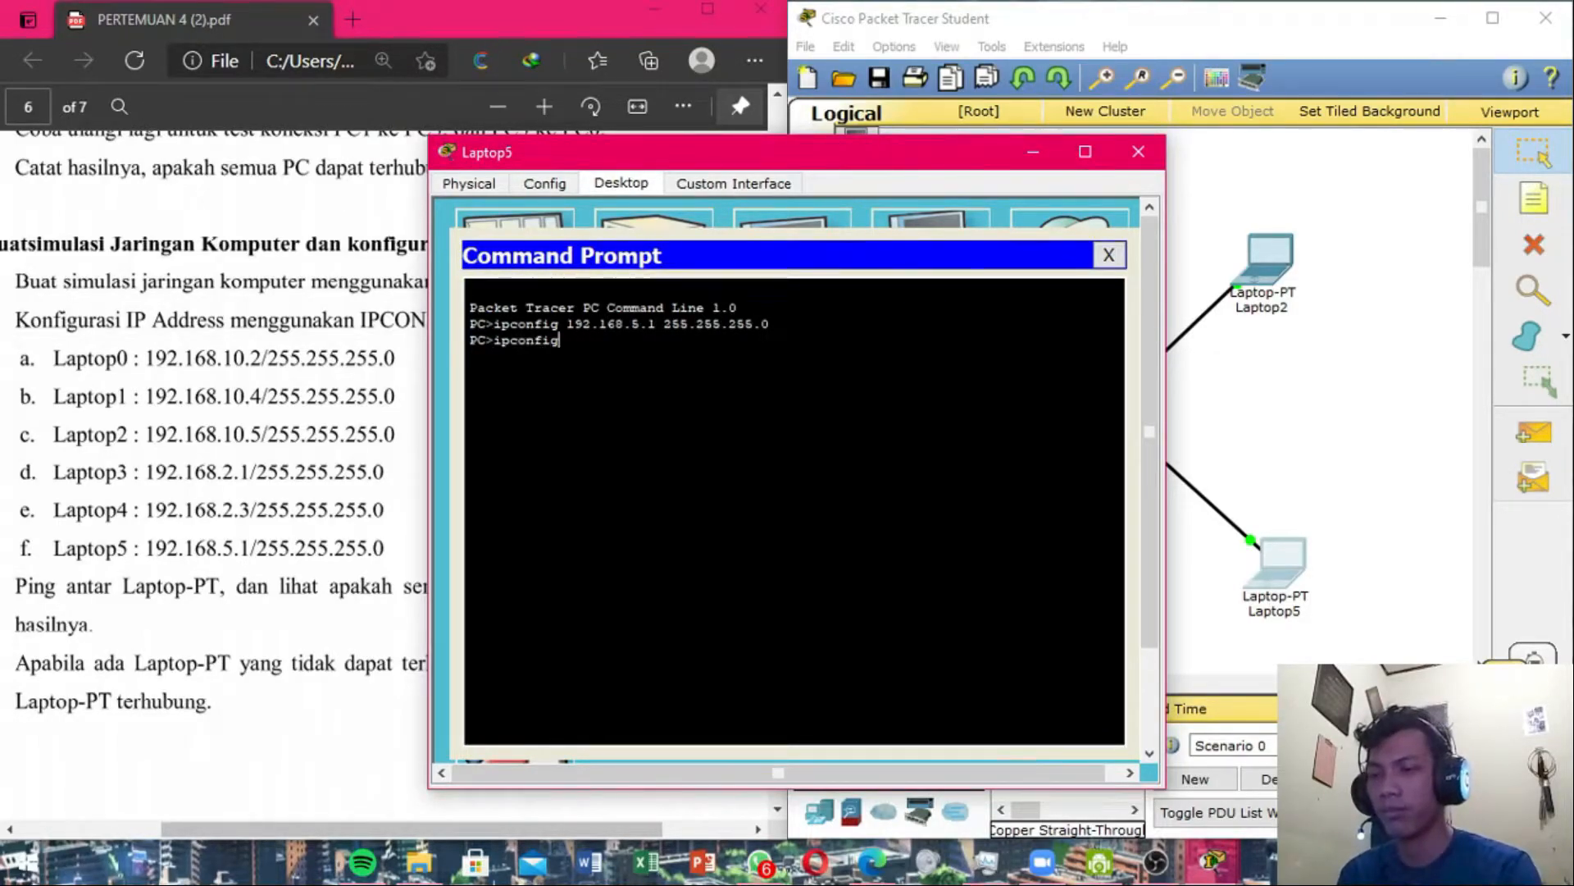
{"action": "key", "text": "Return"}
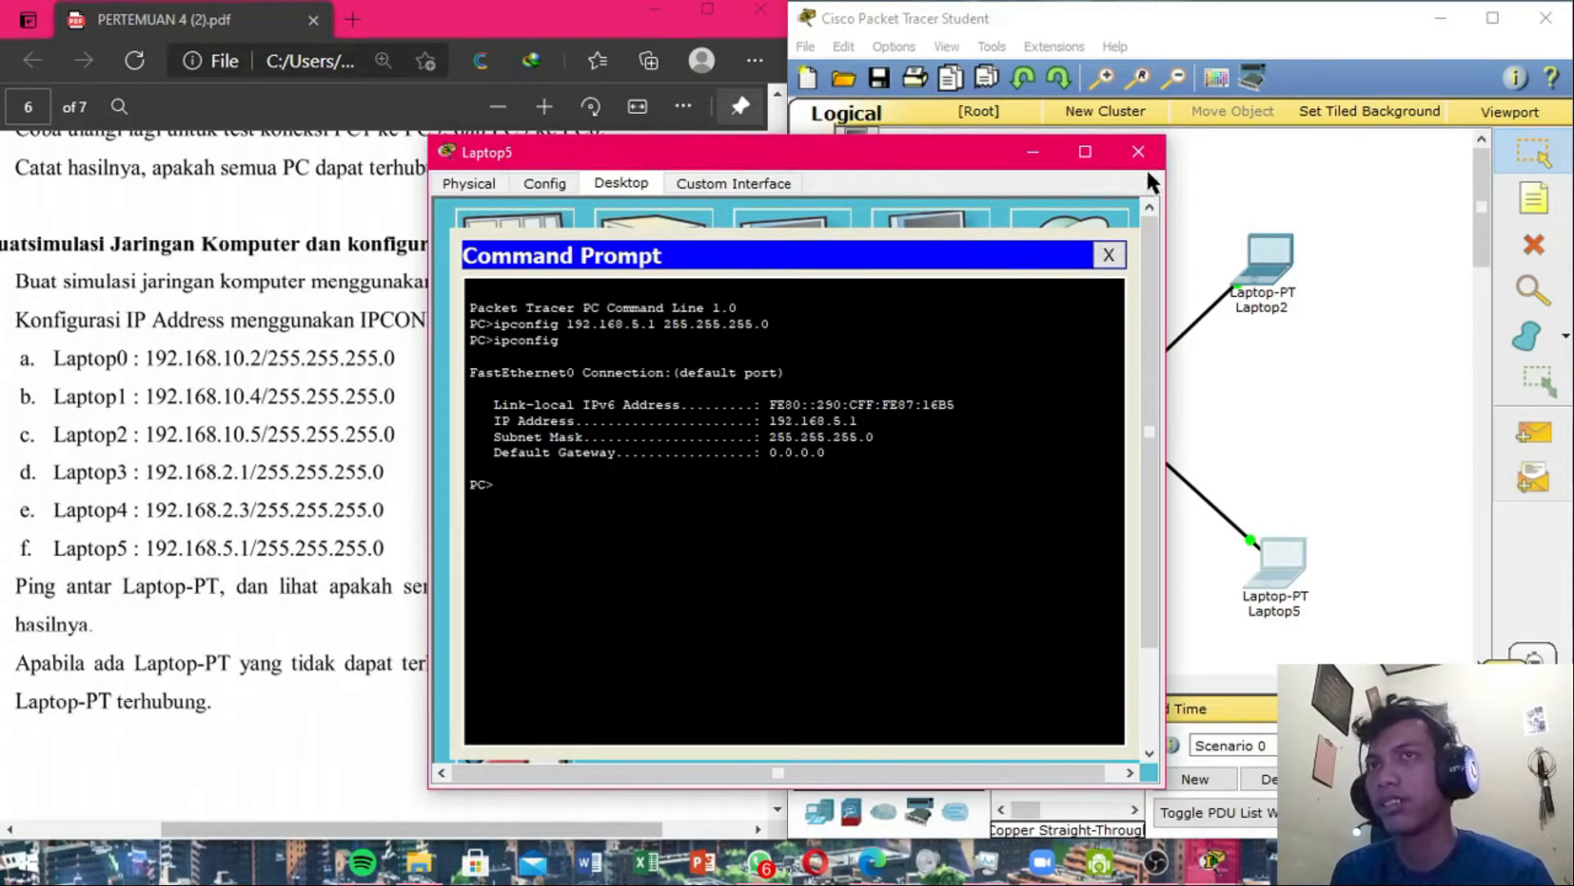
{"action": "left_click", "coordinate": [1109, 255]}
{"action": "left_click", "coordinate": [1138, 150]}
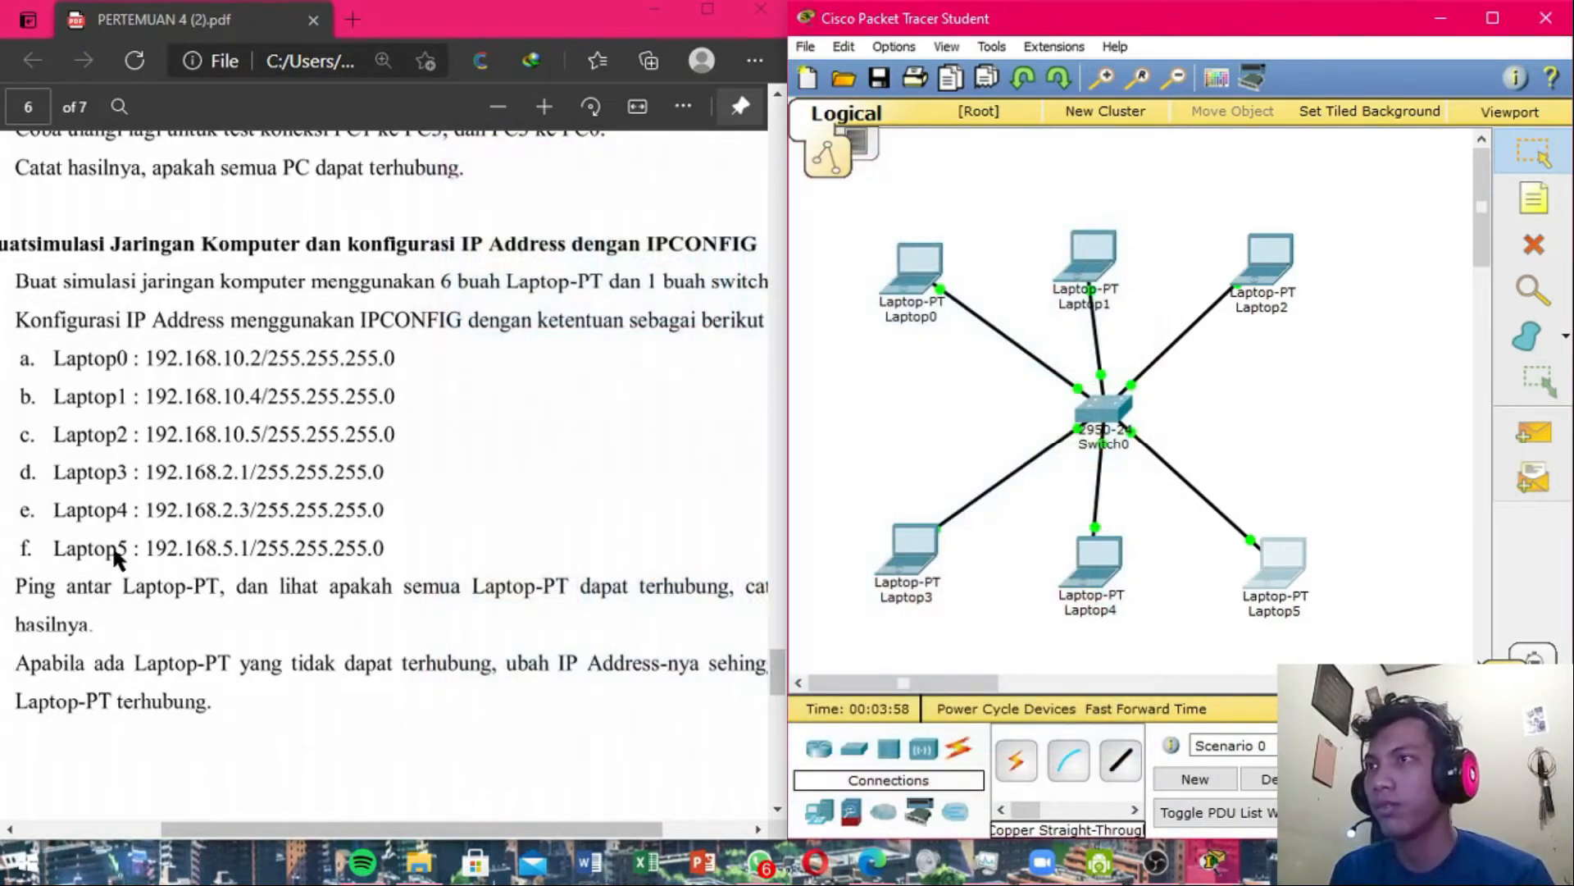
Bring the whole IPCONFIG exercise, including the ping instructions, into view in the assignment PDF.
{"action": "scroll", "coordinate": [141, 523], "scroll_direction": "down", "scroll_amount": 1}
{"action": "scroll", "coordinate": [340, 472], "scroll_direction": "right", "scroll_amount": 1}
{"action": "scroll", "coordinate": [339, 471], "scroll_direction": "left", "scroll_amount": 1}
{"action": "scroll", "coordinate": [339, 471], "scroll_direction": "down", "scroll_amount": 2}
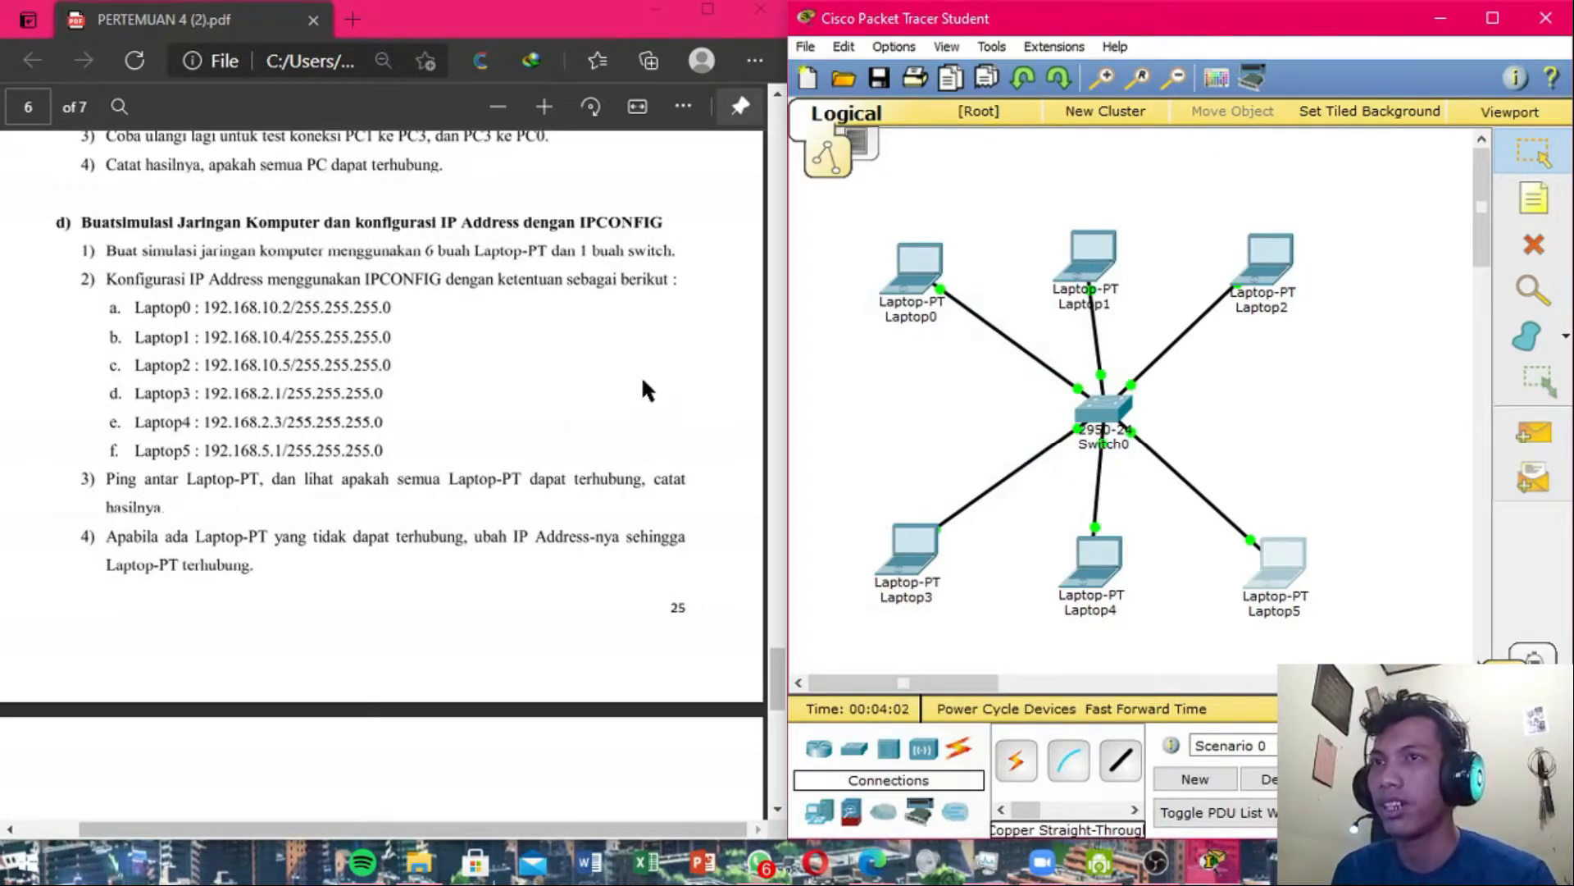
Move Switch0 to the workspace's left edge and regroup Laptops 0 to 2 above it and Laptops 3 to 5 below it.
{"action": "left_click_drag", "start_coordinate": [1113, 410], "coordinate": [851, 396]}
{"action": "left_click_drag", "start_coordinate": [916, 264], "coordinate": [858, 228]}
{"action": "left_click_drag", "start_coordinate": [1091, 264], "coordinate": [951, 234]}
{"action": "left_click_drag", "start_coordinate": [1255, 253], "coordinate": [1071, 239]}
{"action": "left_click_drag", "start_coordinate": [929, 533], "coordinate": [865, 539]}
{"action": "left_click_drag", "start_coordinate": [1071, 551], "coordinate": [968, 545]}
{"action": "left_click_drag", "start_coordinate": [1266, 566], "coordinate": [1069, 552]}
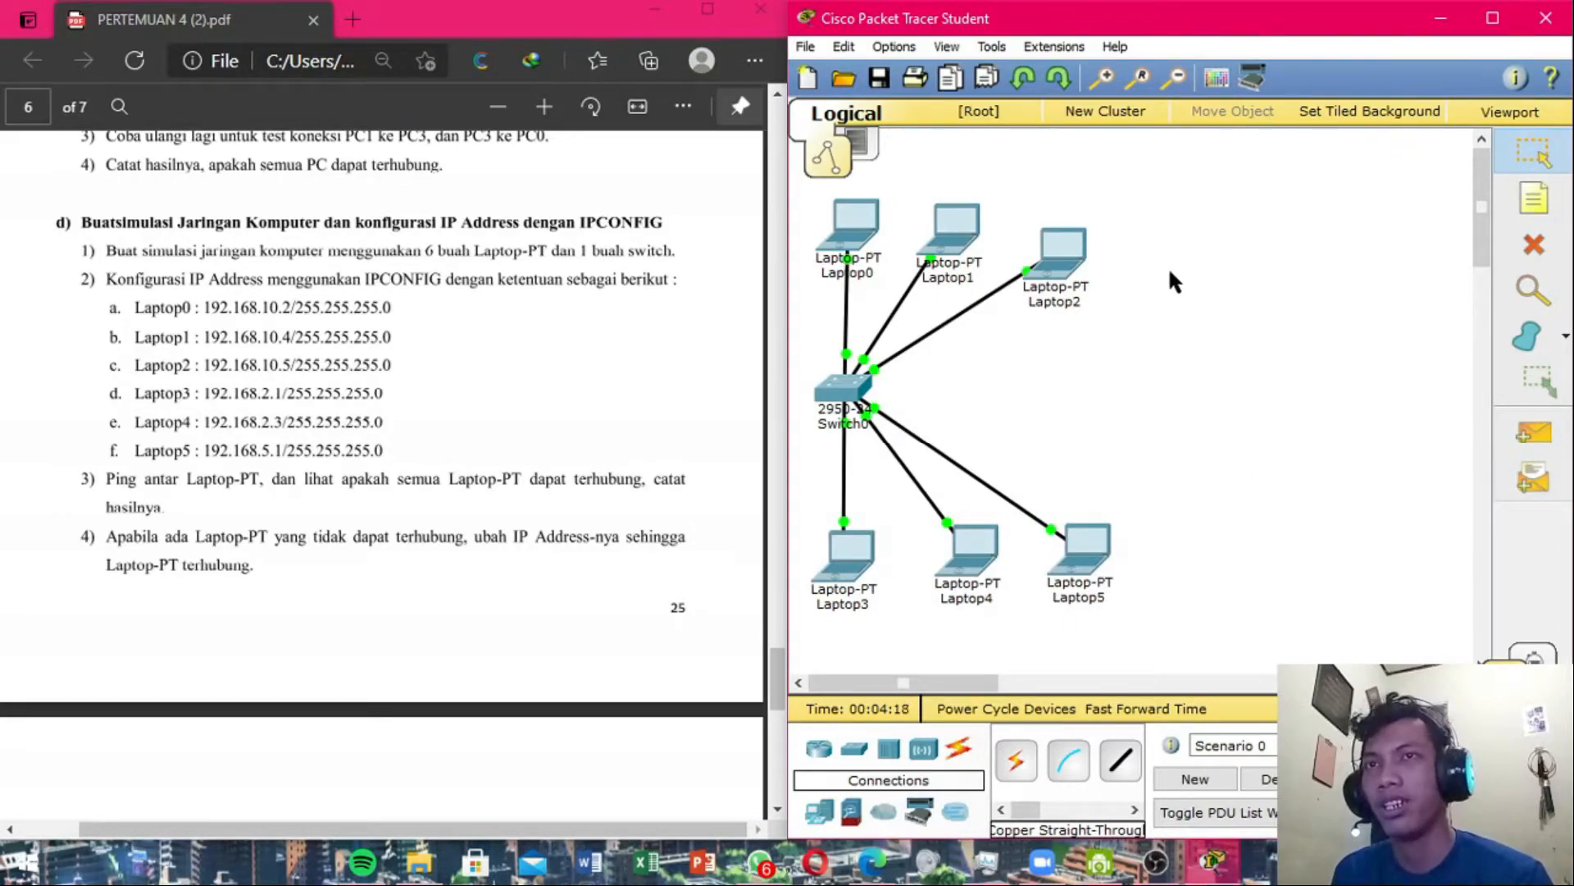
Tighten the layout by placing Laptop2 next to Laptop1, Laptop5 beside Switch0 and Laptop4 closer to Laptop3.
{"action": "left_click_drag", "start_coordinate": [1046, 246], "coordinate": [966, 372]}
{"action": "left_click_drag", "start_coordinate": [1091, 549], "coordinate": [984, 343]}
{"action": "left_click", "coordinate": [1345, 414]}
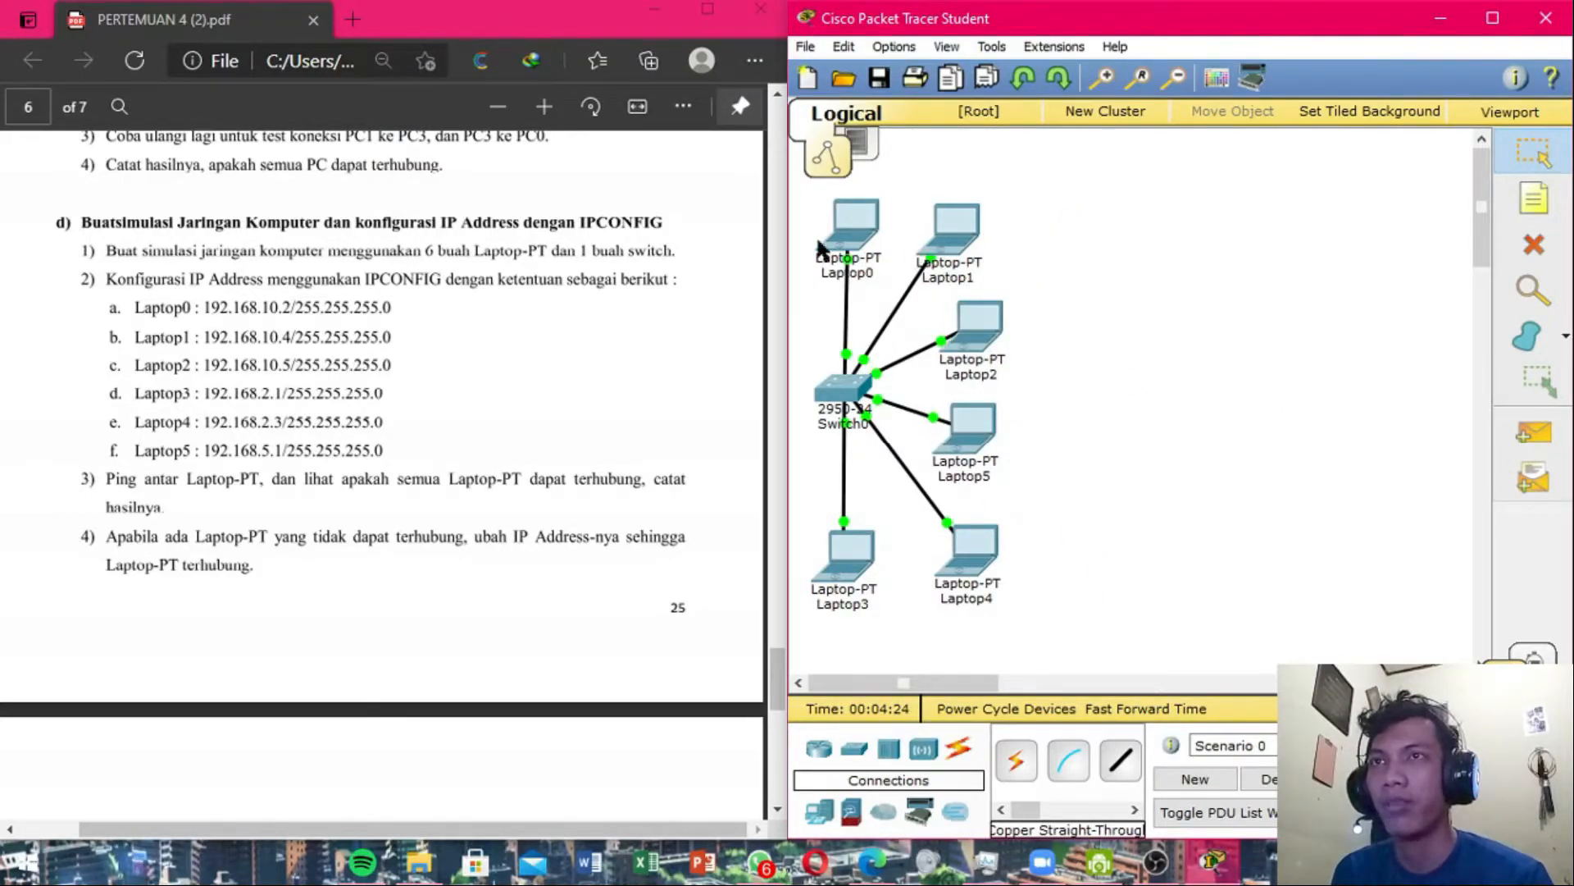
{"action": "left_click_drag", "start_coordinate": [982, 322], "coordinate": [1049, 240]}
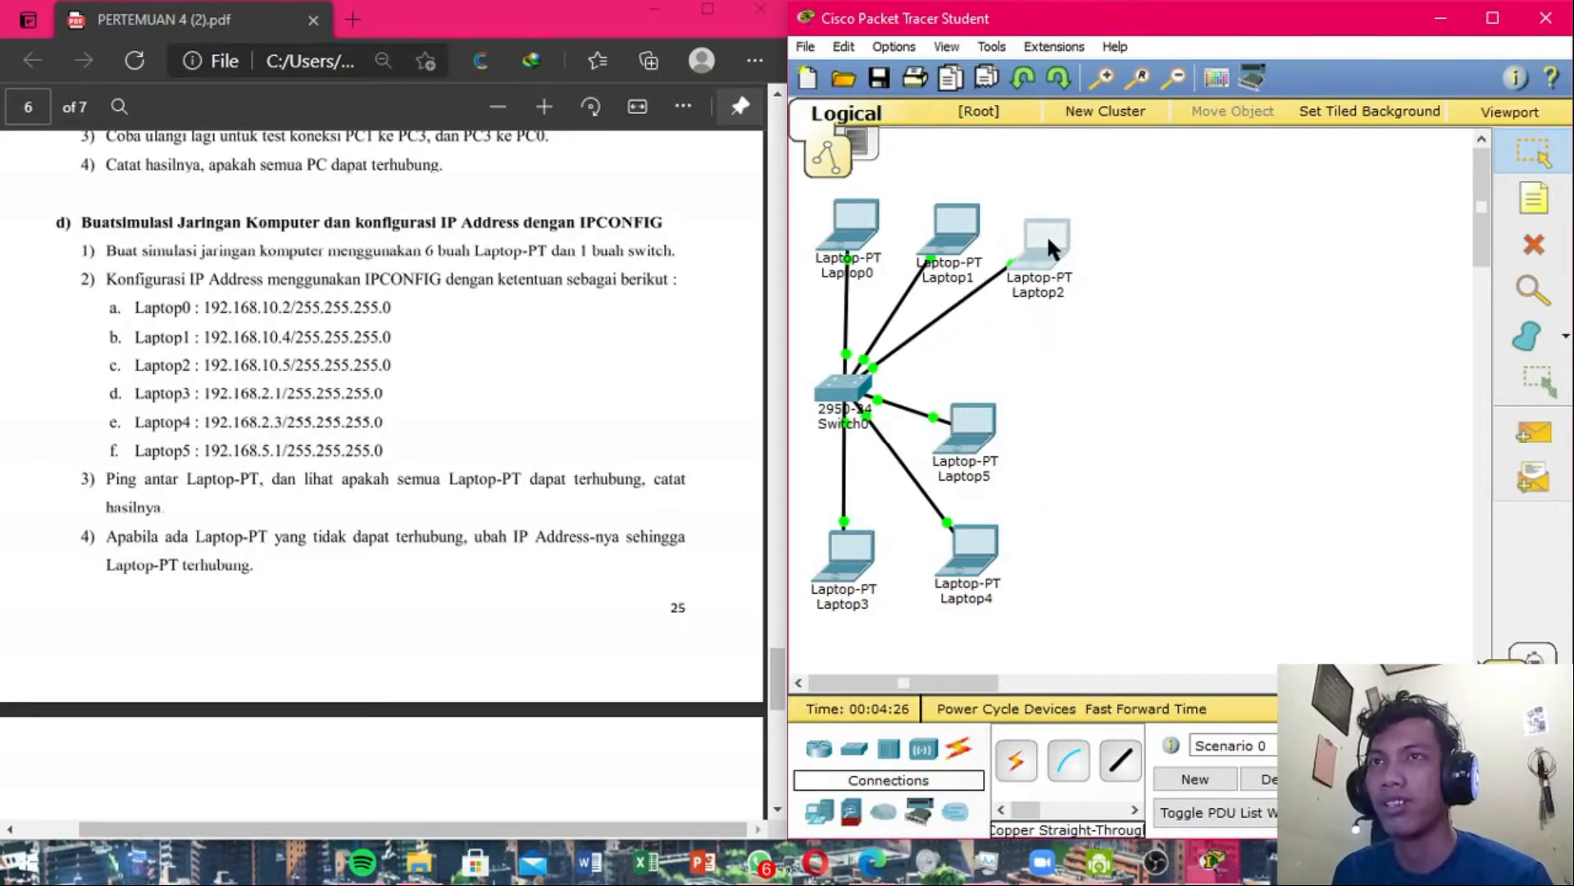
{"action": "left_click_drag", "start_coordinate": [989, 407], "coordinate": [1050, 390]}
{"action": "mouse_move", "coordinate": [978, 552]}
{"action": "left_mouse_down"}
{"action": "mouse_move", "coordinate": [945, 584]}
{"action": "mouse_move", "coordinate": [954, 560]}
{"action": "left_mouse_up"}
{"action": "left_click_drag", "start_coordinate": [1057, 395], "coordinate": [1026, 410]}
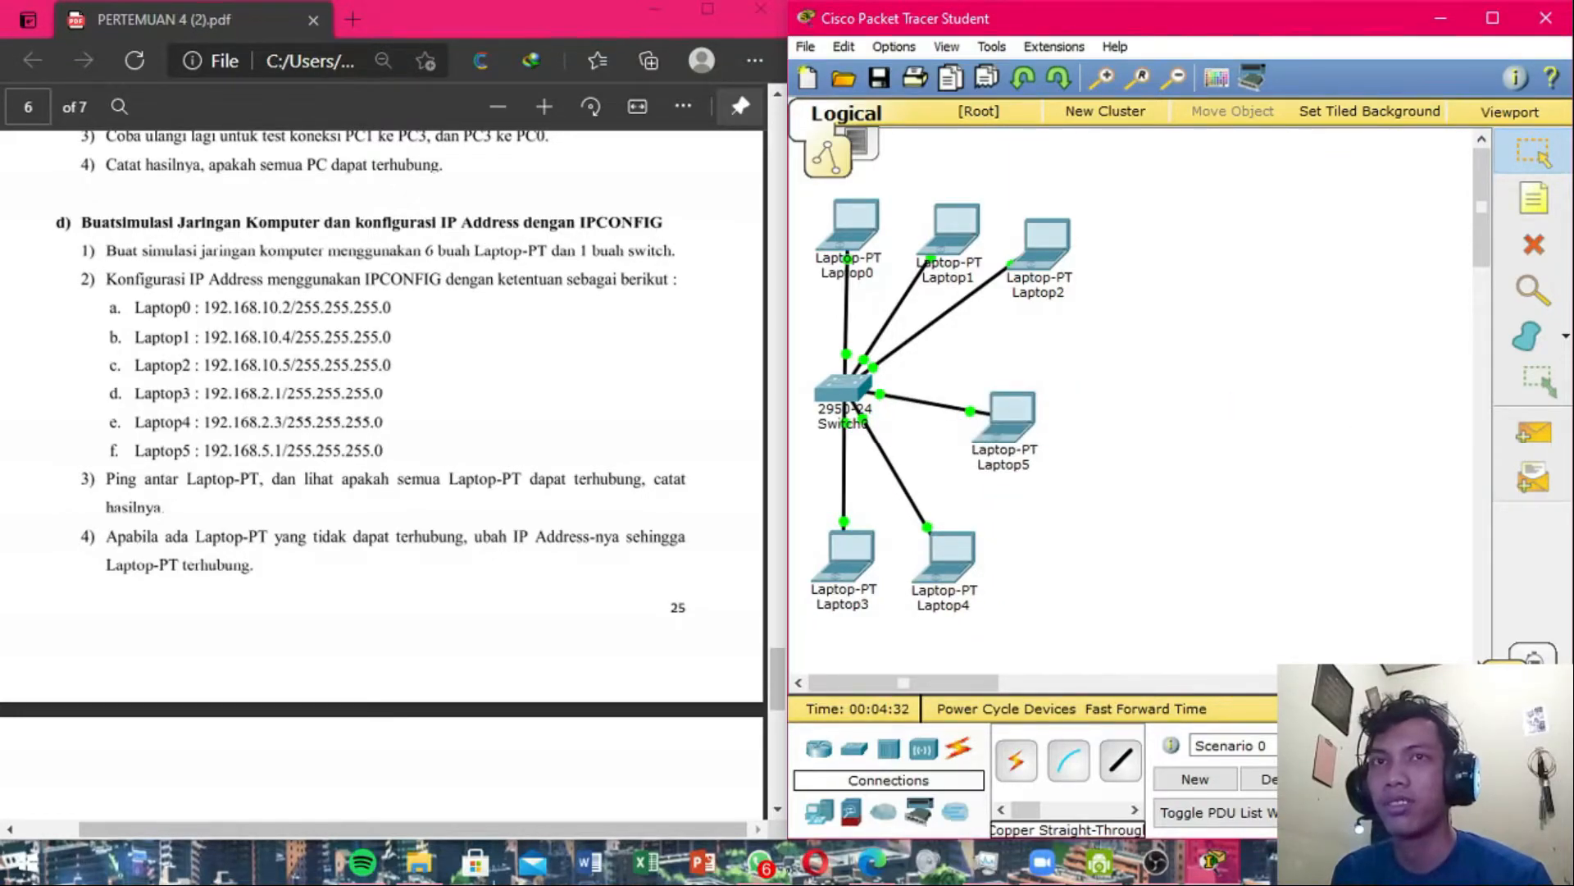
Send a simple PDU from Laptop1 to Laptop2 to test their connection.
{"action": "left_click", "coordinate": [1532, 432]}
{"action": "key", "text": "Escape"}
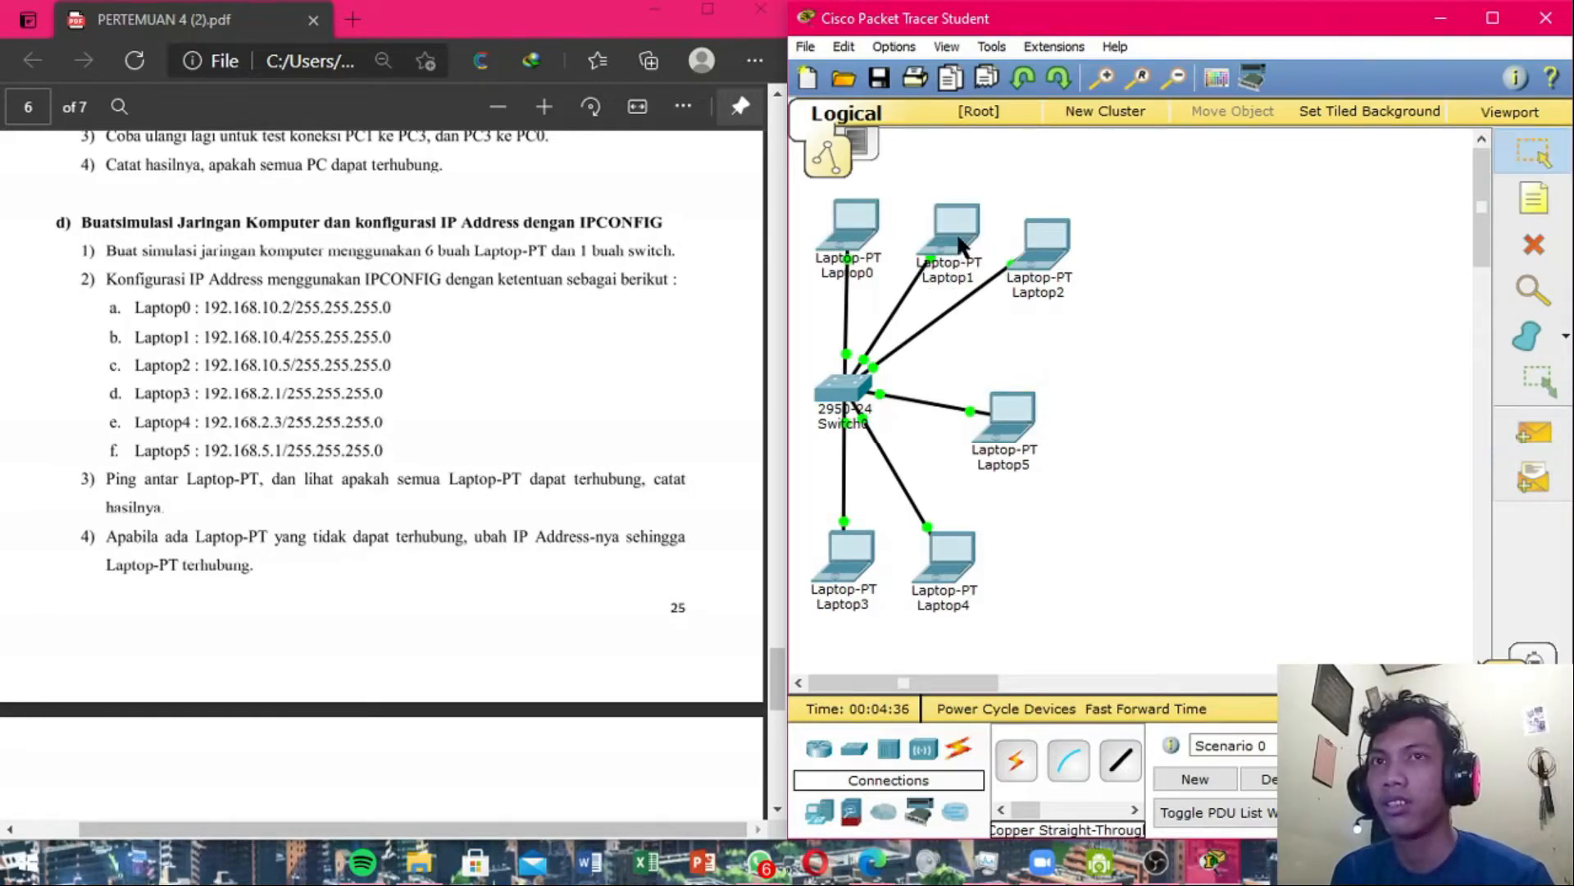
{"action": "left_click", "coordinate": [1554, 437]}
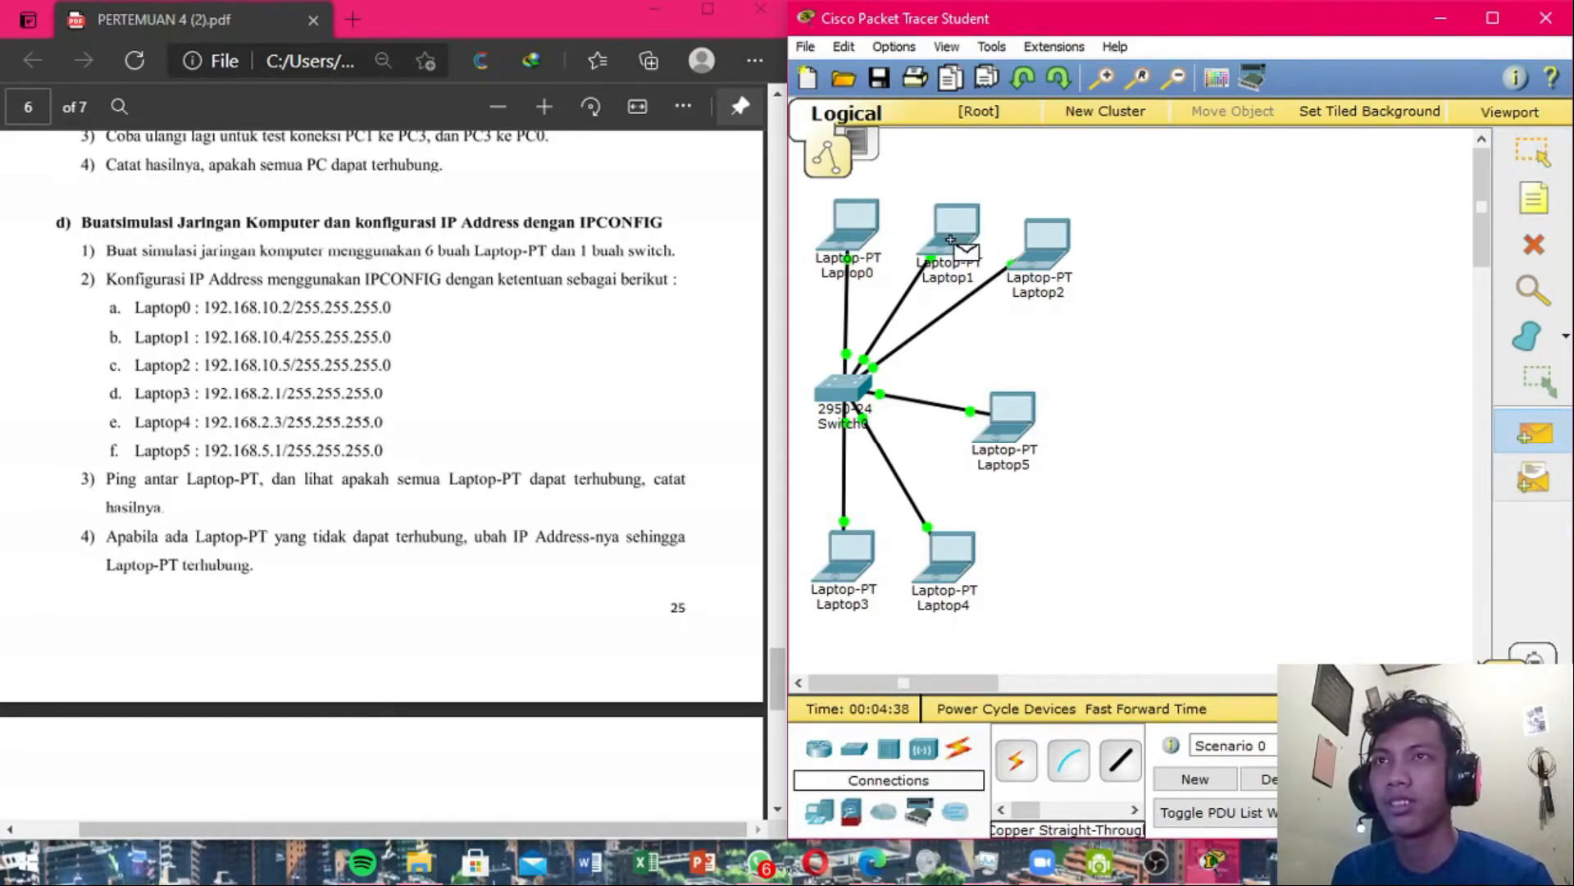
{"action": "left_click", "coordinate": [948, 244]}
{"action": "left_click", "coordinate": [1033, 264]}
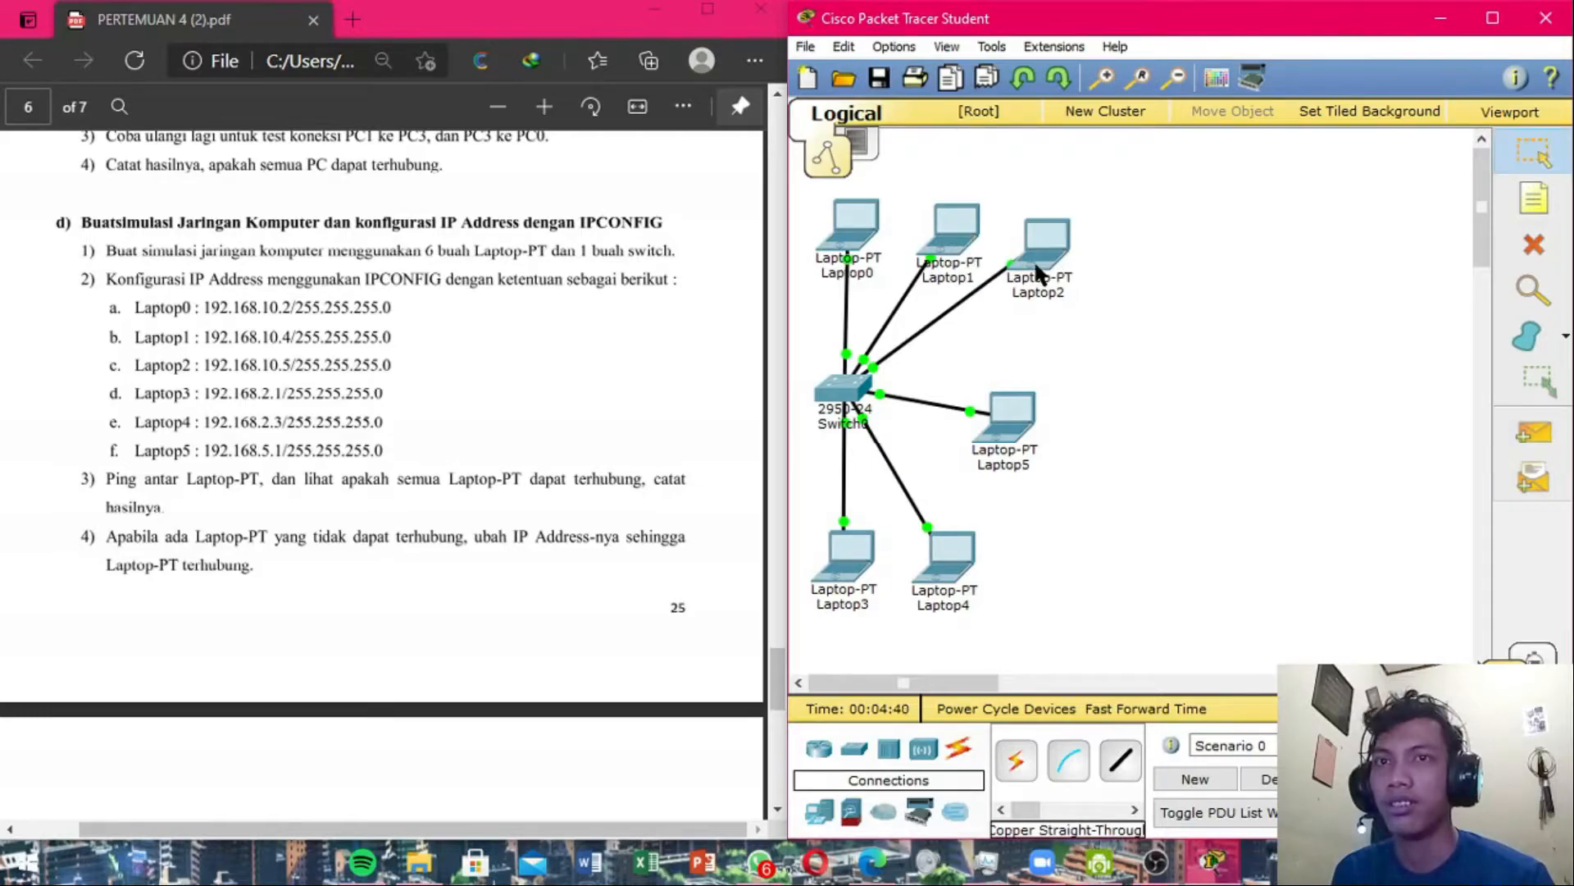
Send a simple PDU from Laptop1 to Laptop0 and another from Laptop2 to Laptop1.
{"action": "left_click", "coordinate": [1526, 433]}
{"action": "left_click", "coordinate": [960, 246]}
{"action": "left_click", "coordinate": [868, 246]}
{"action": "left_click", "coordinate": [1532, 433]}
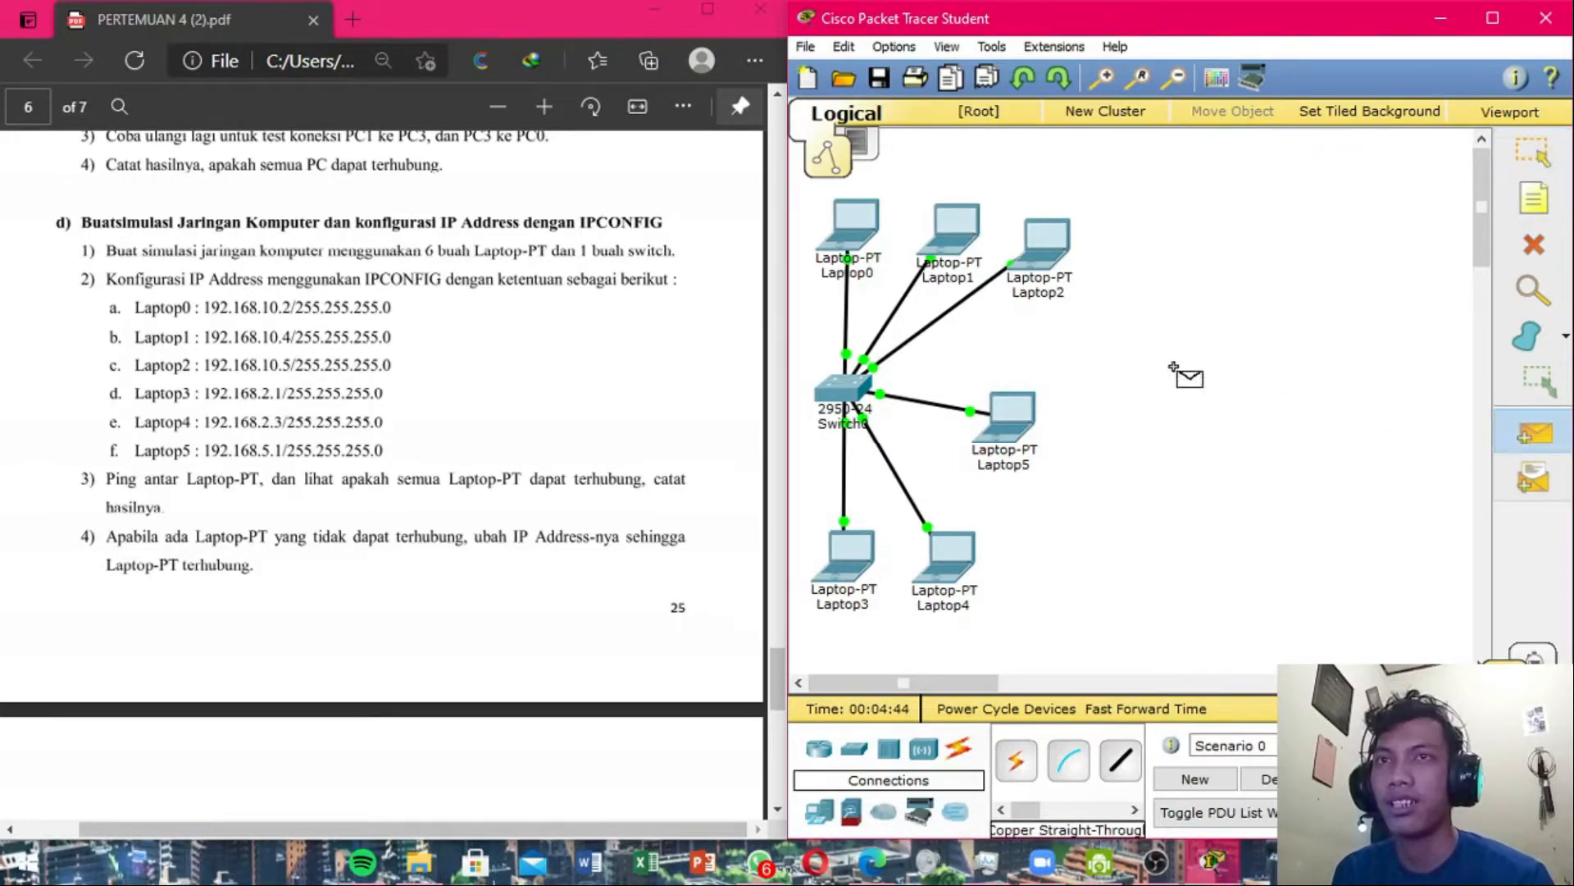
{"action": "left_click", "coordinate": [1053, 266]}
{"action": "left_click", "coordinate": [961, 238]}
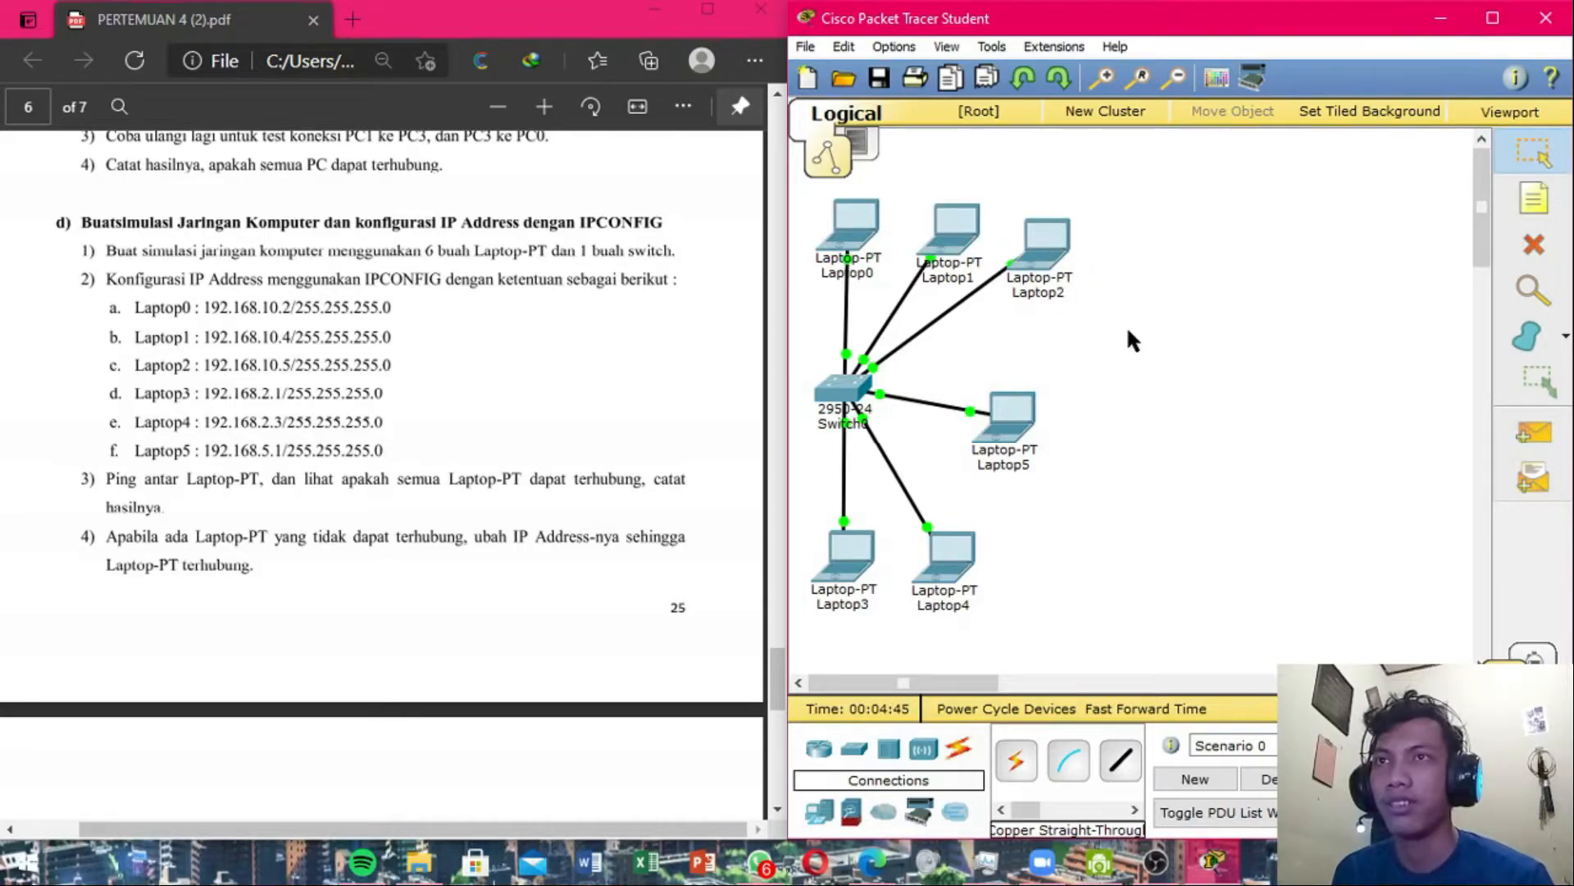
Send a simple PDU from Laptop0 to Laptop3 to test connectivity between their different subnets.
{"action": "left_click", "coordinate": [1535, 430]}
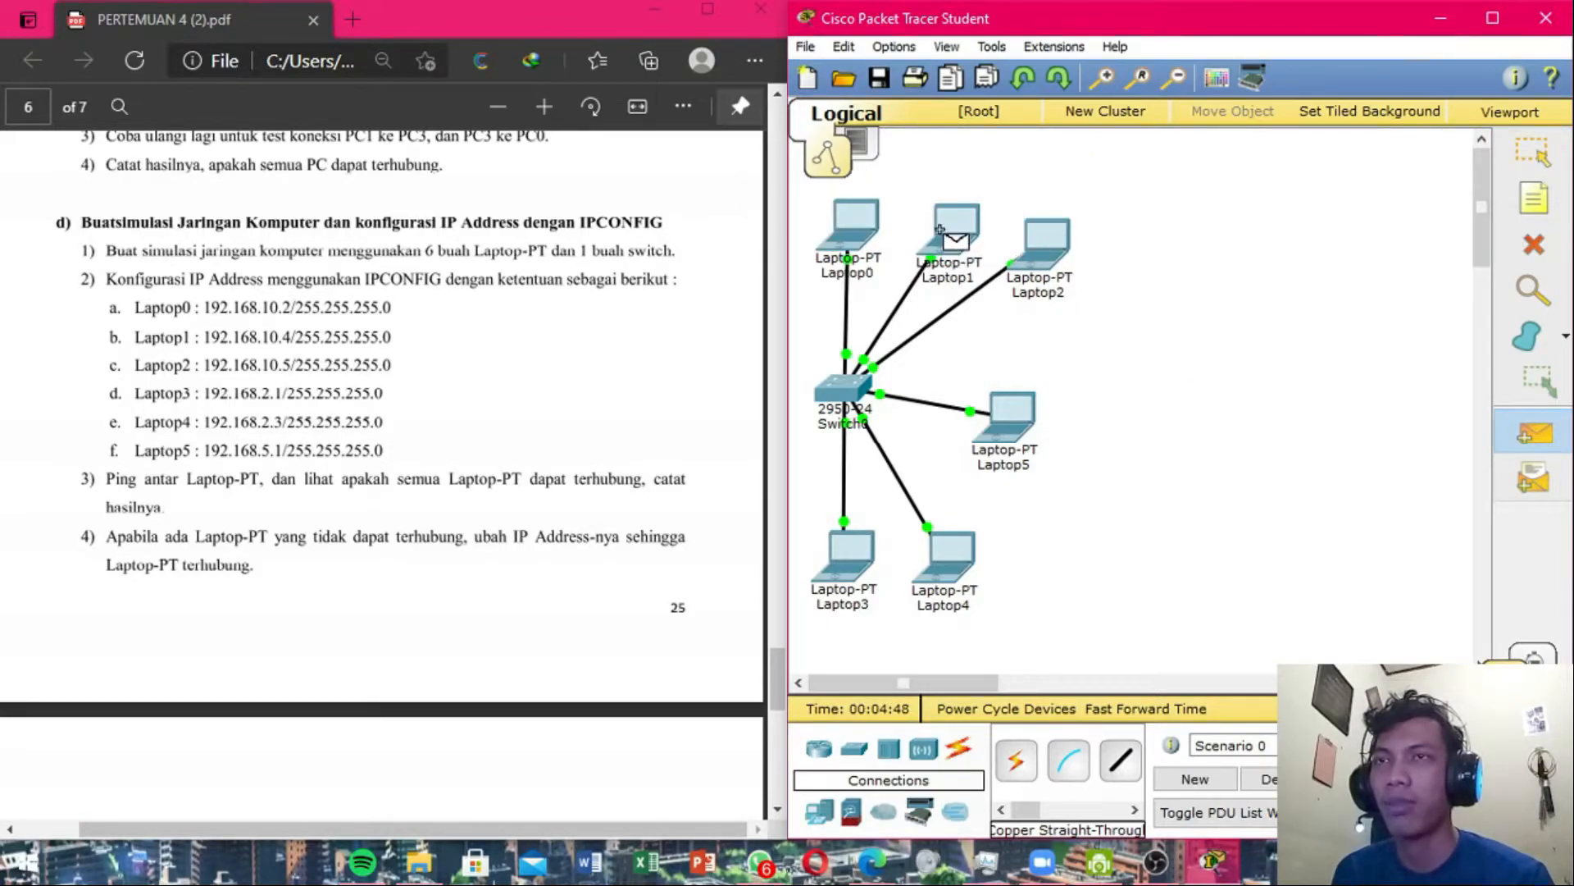
{"action": "left_click", "coordinate": [860, 231]}
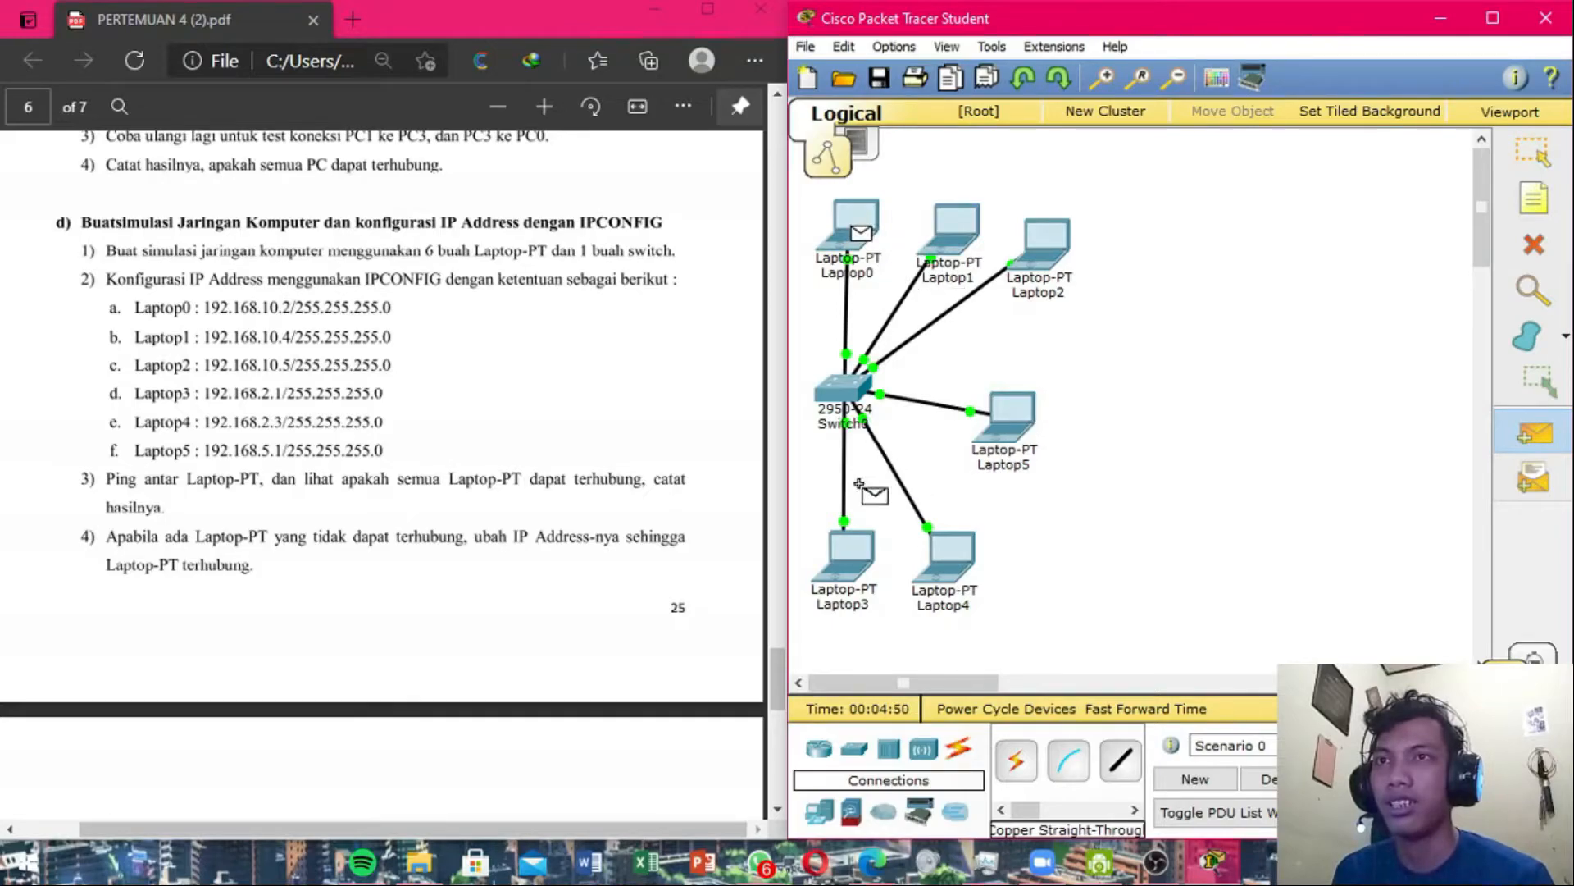
{"action": "left_click", "coordinate": [852, 580]}
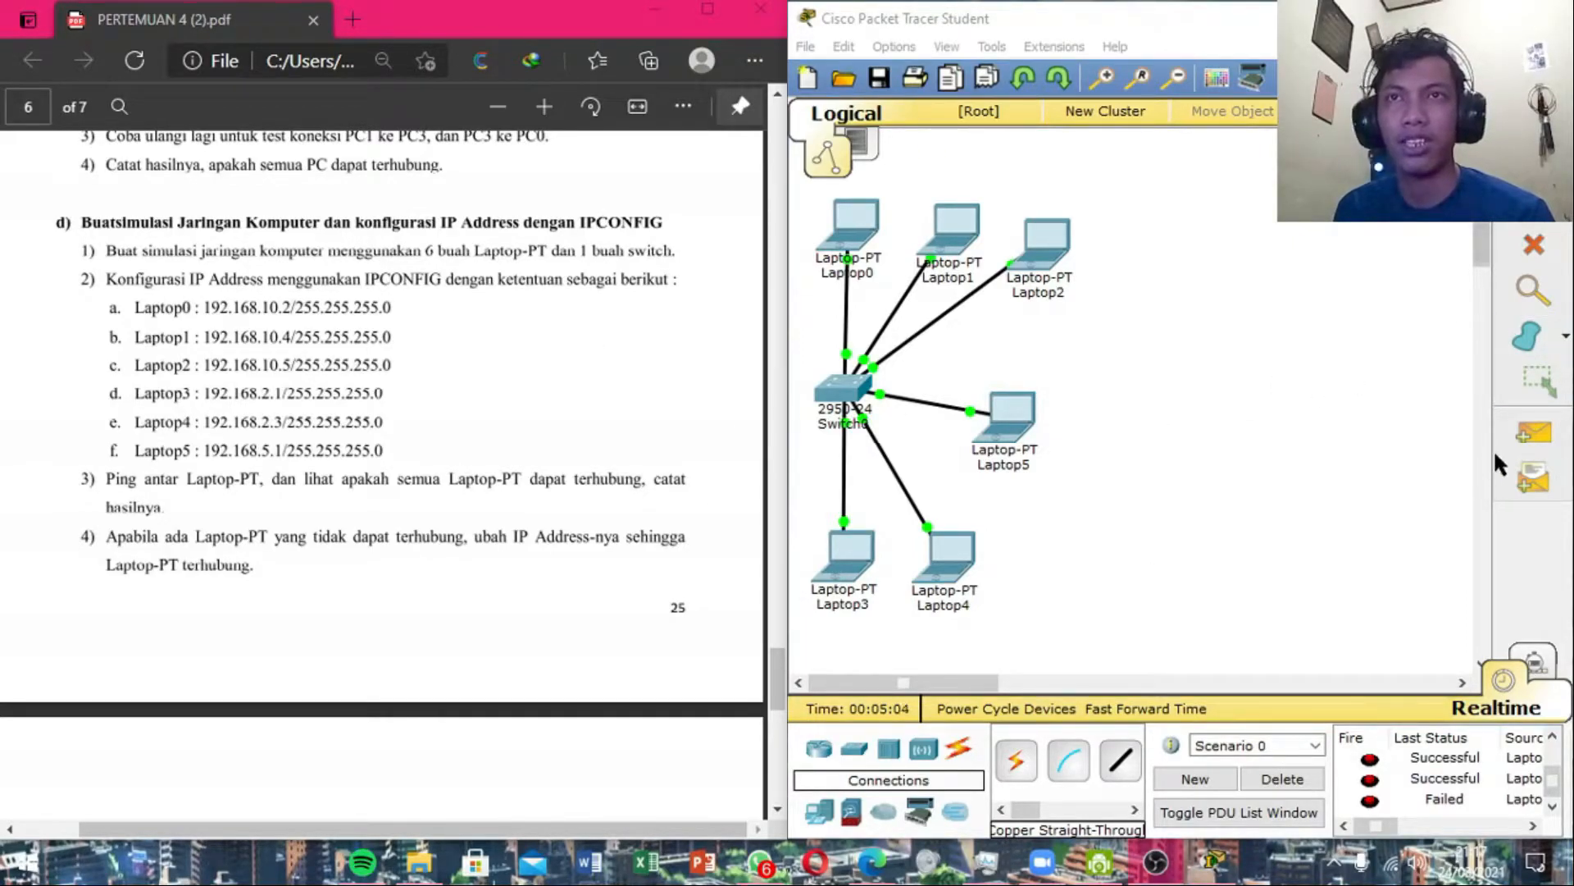
Delete the test results in Scenario 0 and send a simple PDU from Laptop0 to Laptop1.
{"action": "left_click", "coordinate": [1534, 432]}
{"action": "left_click", "coordinate": [954, 226]}
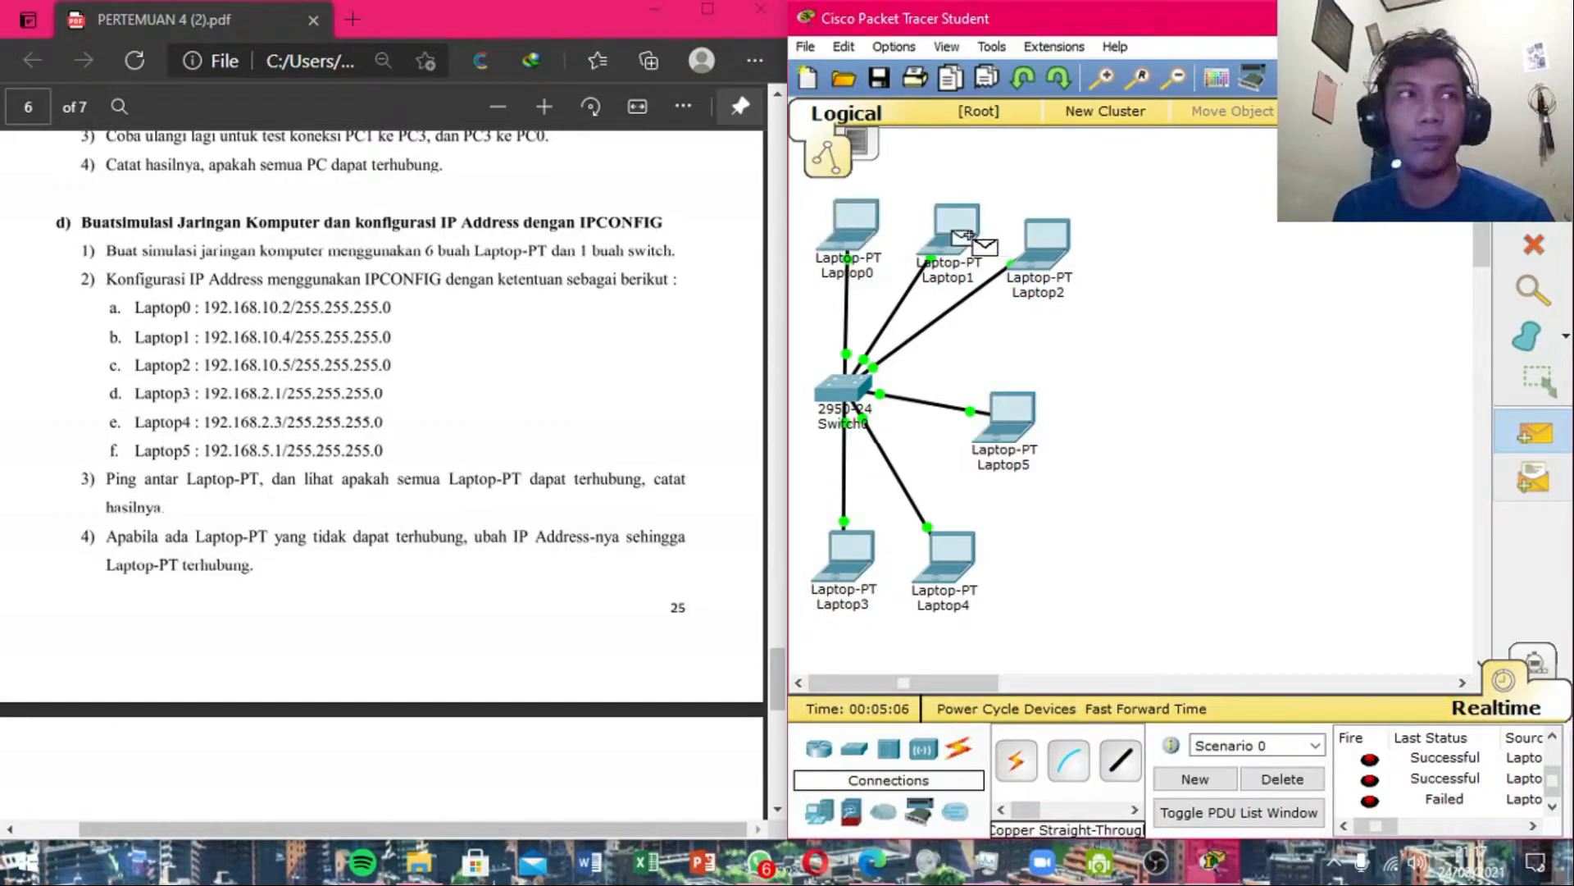
{"action": "left_click", "coordinate": [1296, 777]}
{"action": "left_click", "coordinate": [1523, 425]}
{"action": "left_click", "coordinate": [852, 248]}
{"action": "left_click", "coordinate": [951, 231]}
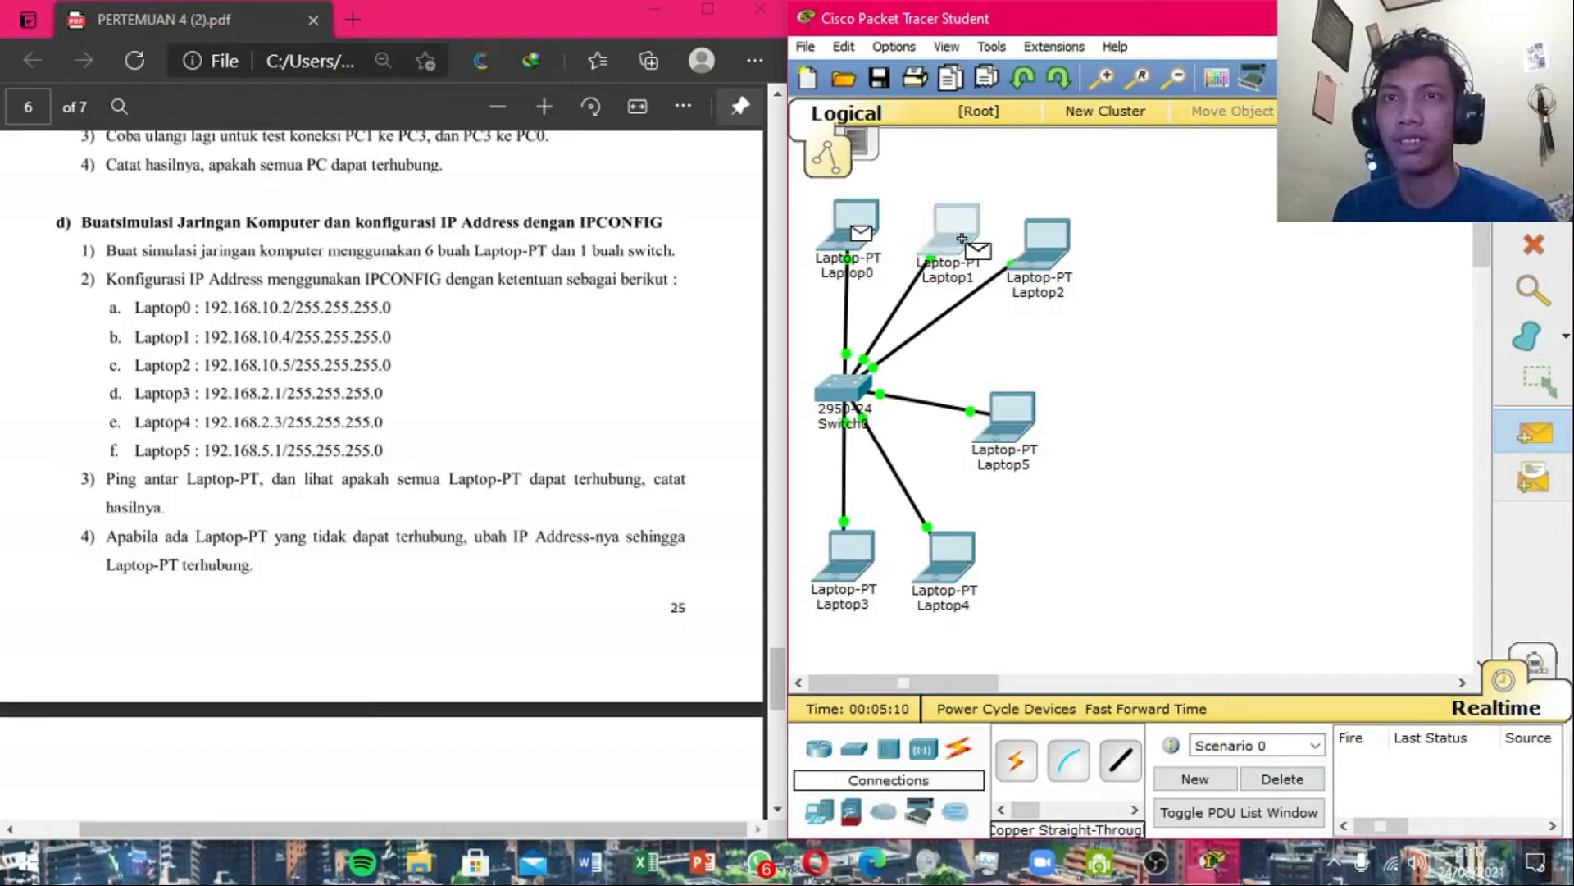
Send one simple PDU from Laptop1 to Laptop2 and another from Laptop1 to Laptop3.
{"action": "left_click", "coordinate": [939, 249]}
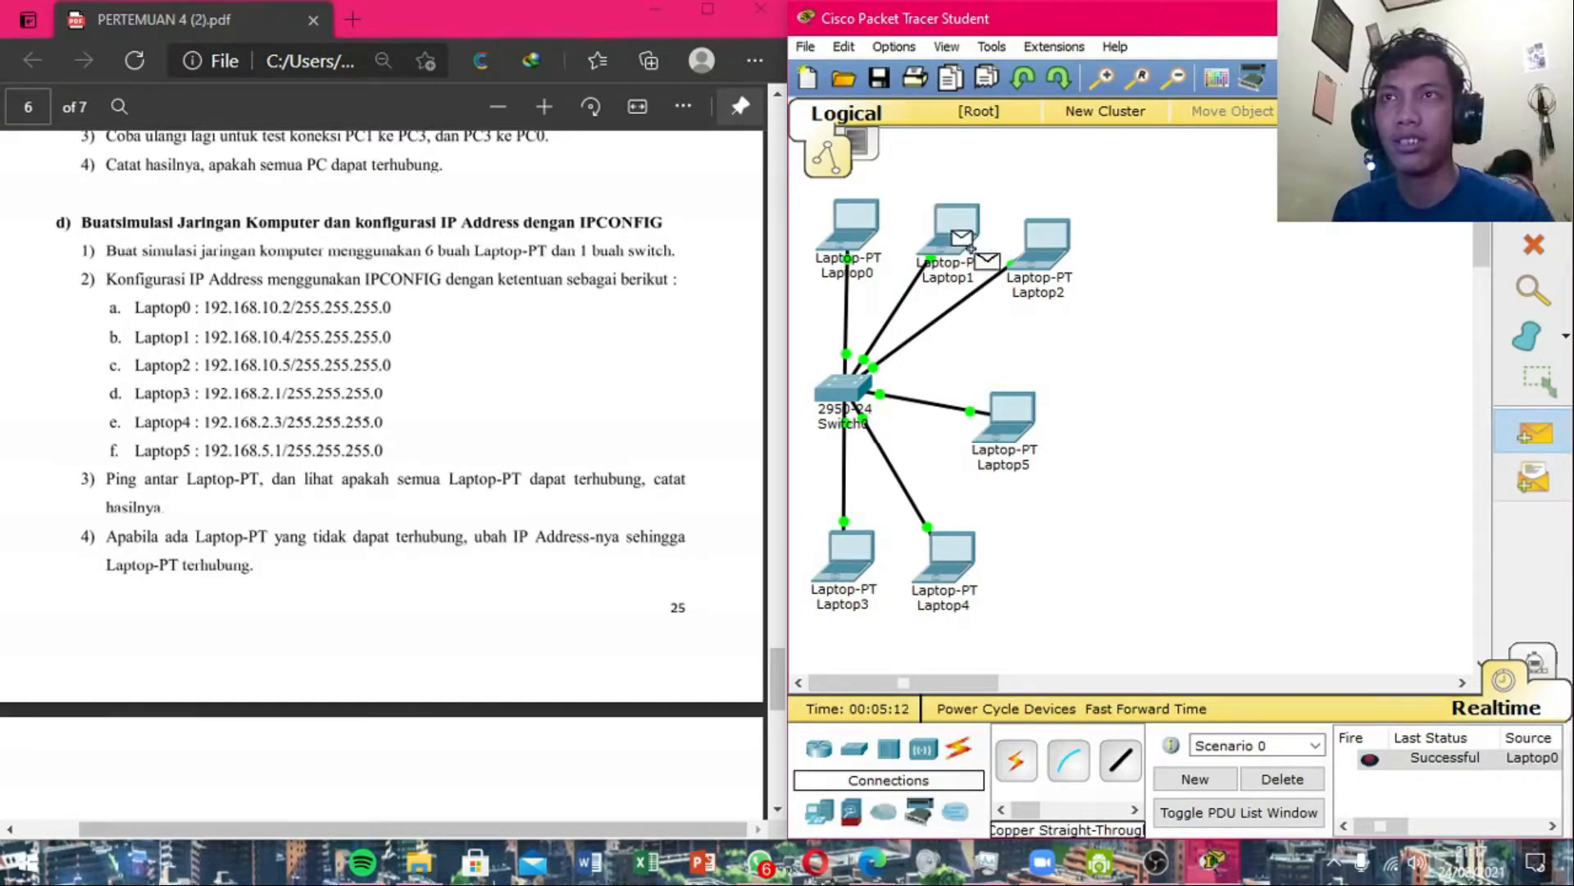
{"action": "left_click", "coordinate": [1026, 254]}
{"action": "left_click", "coordinate": [1504, 435]}
{"action": "left_click", "coordinate": [951, 231]}
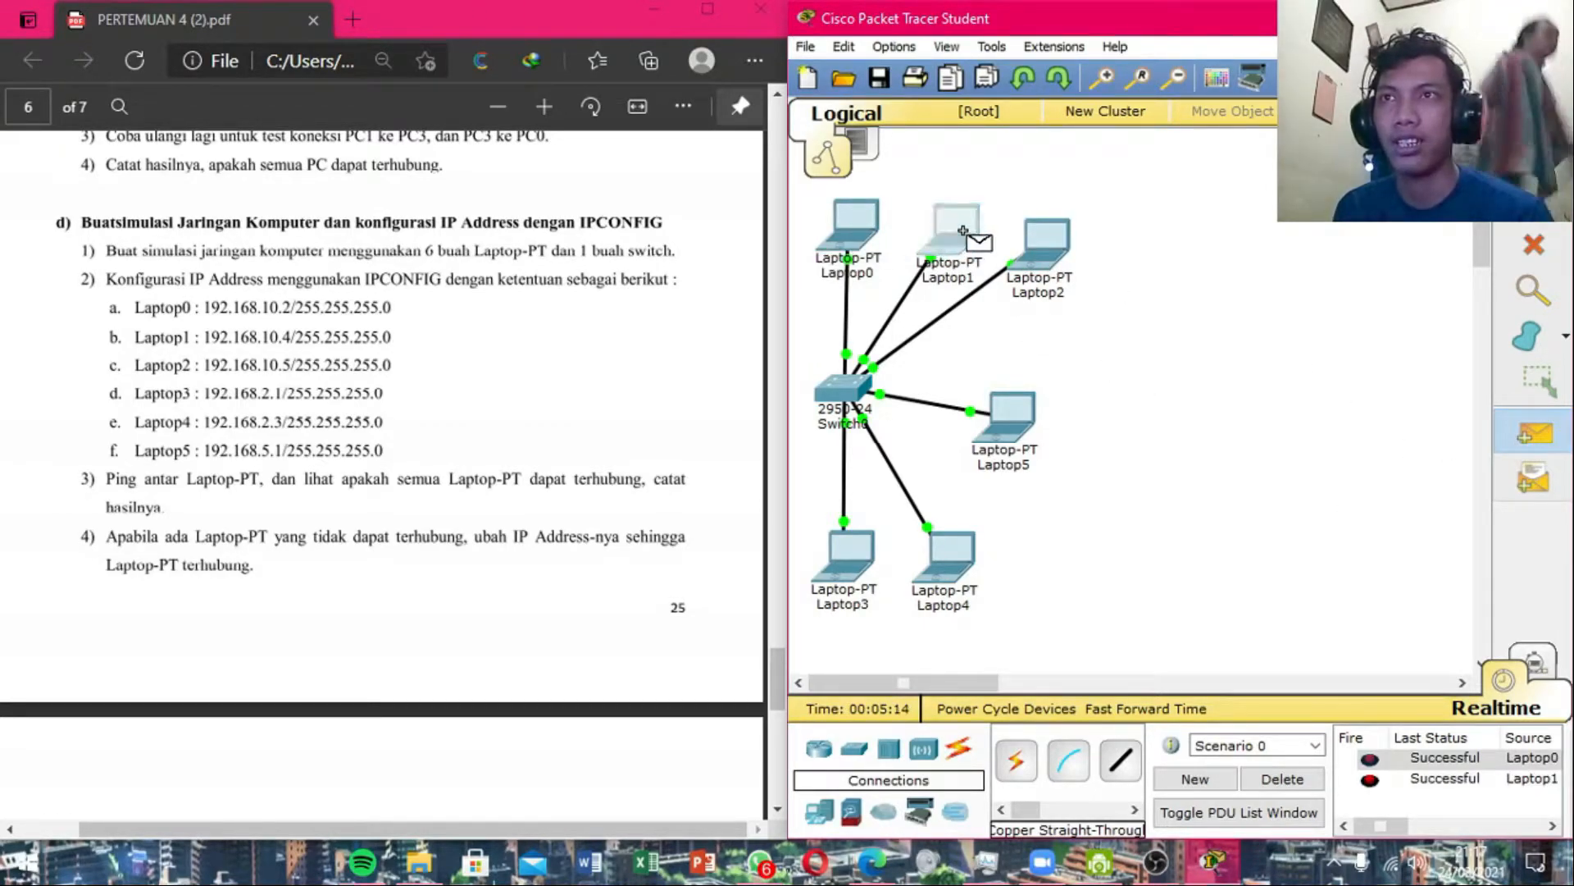
{"action": "left_click", "coordinate": [849, 556]}
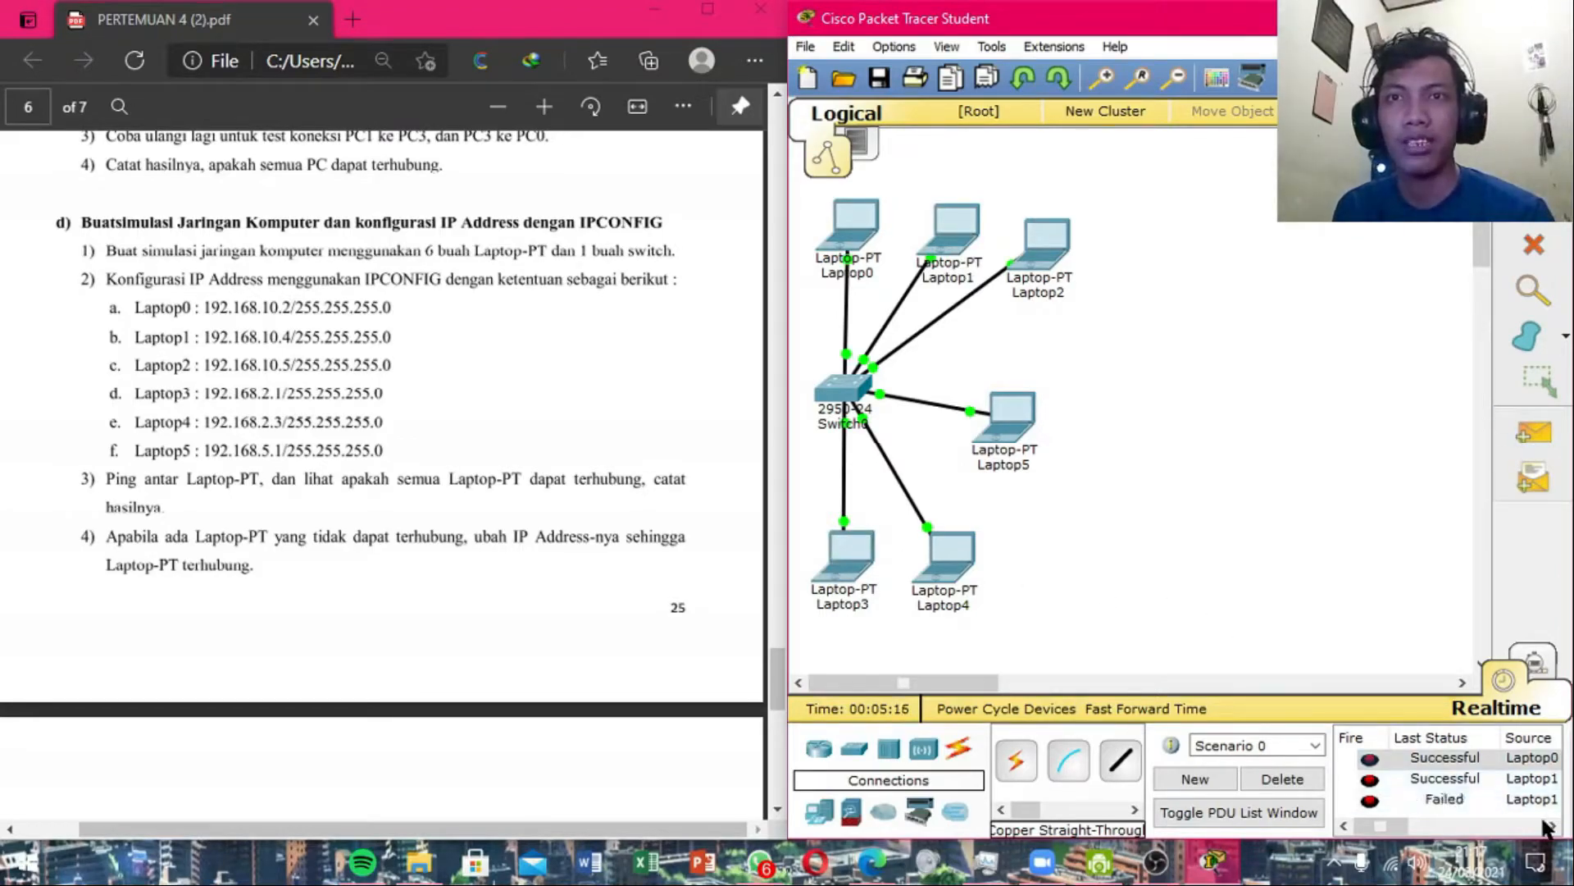
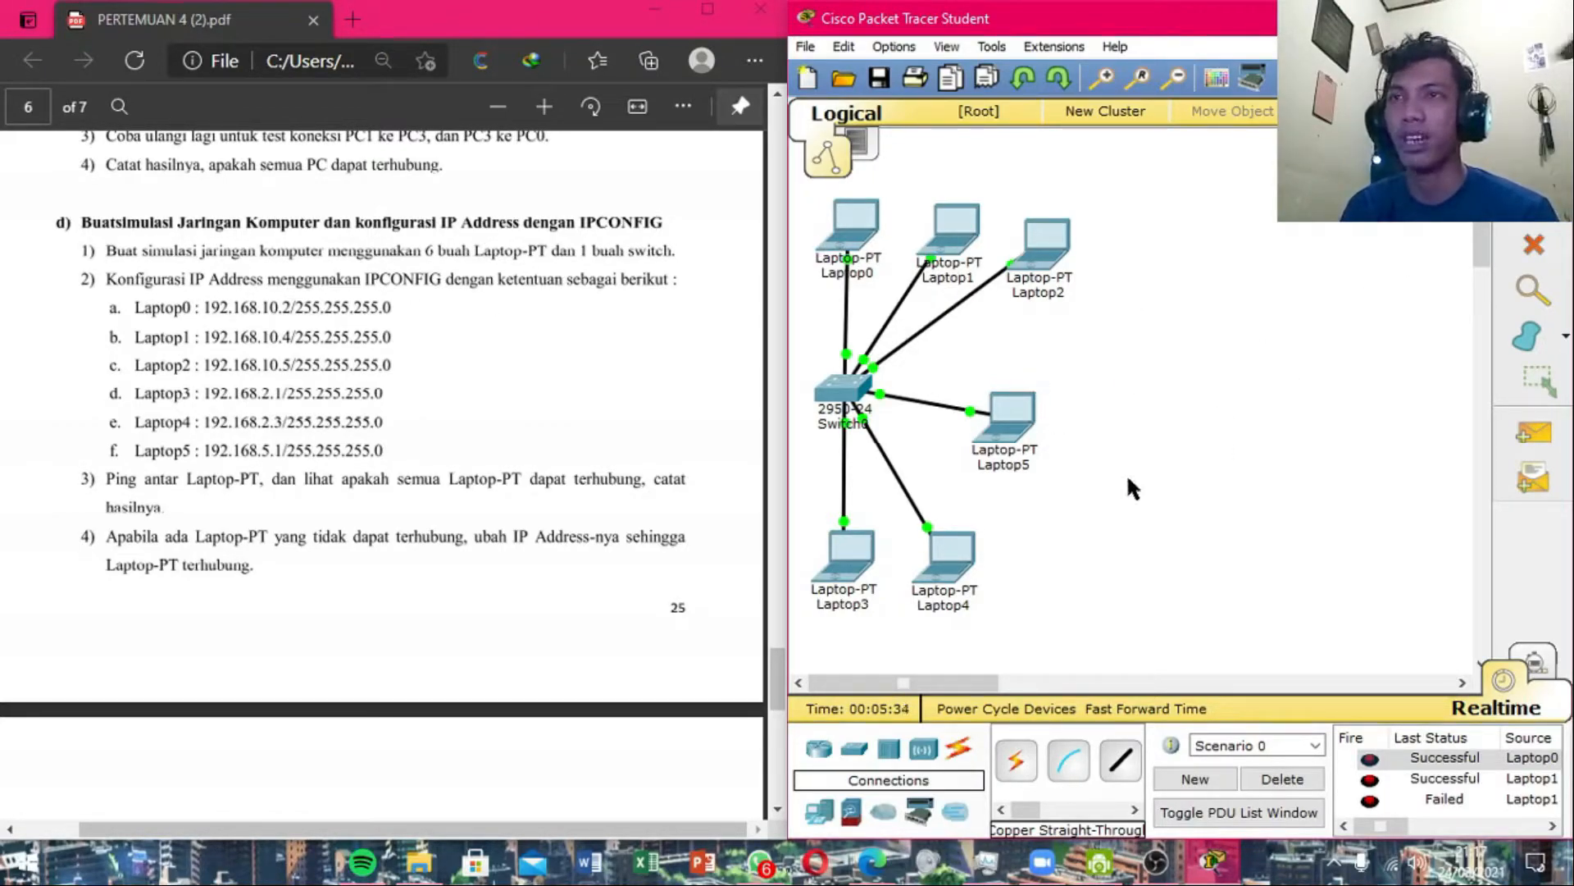
Send a simple PDU from Laptop3 to Laptop4 to test their connection.
{"action": "left_click", "coordinate": [1535, 439]}
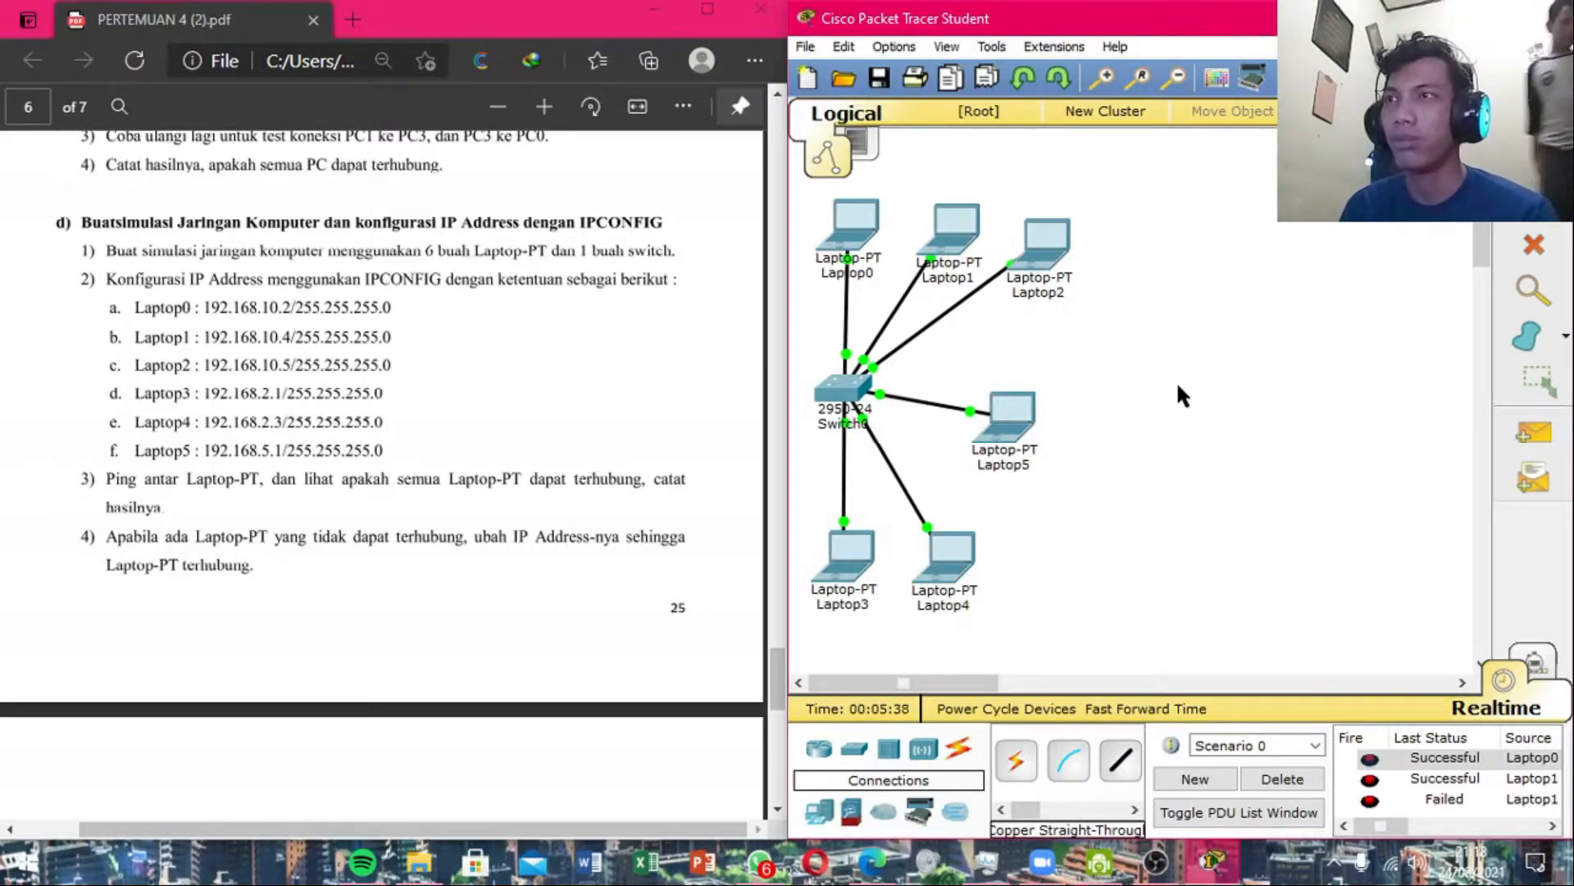
{"action": "left_click", "coordinate": [1533, 433]}
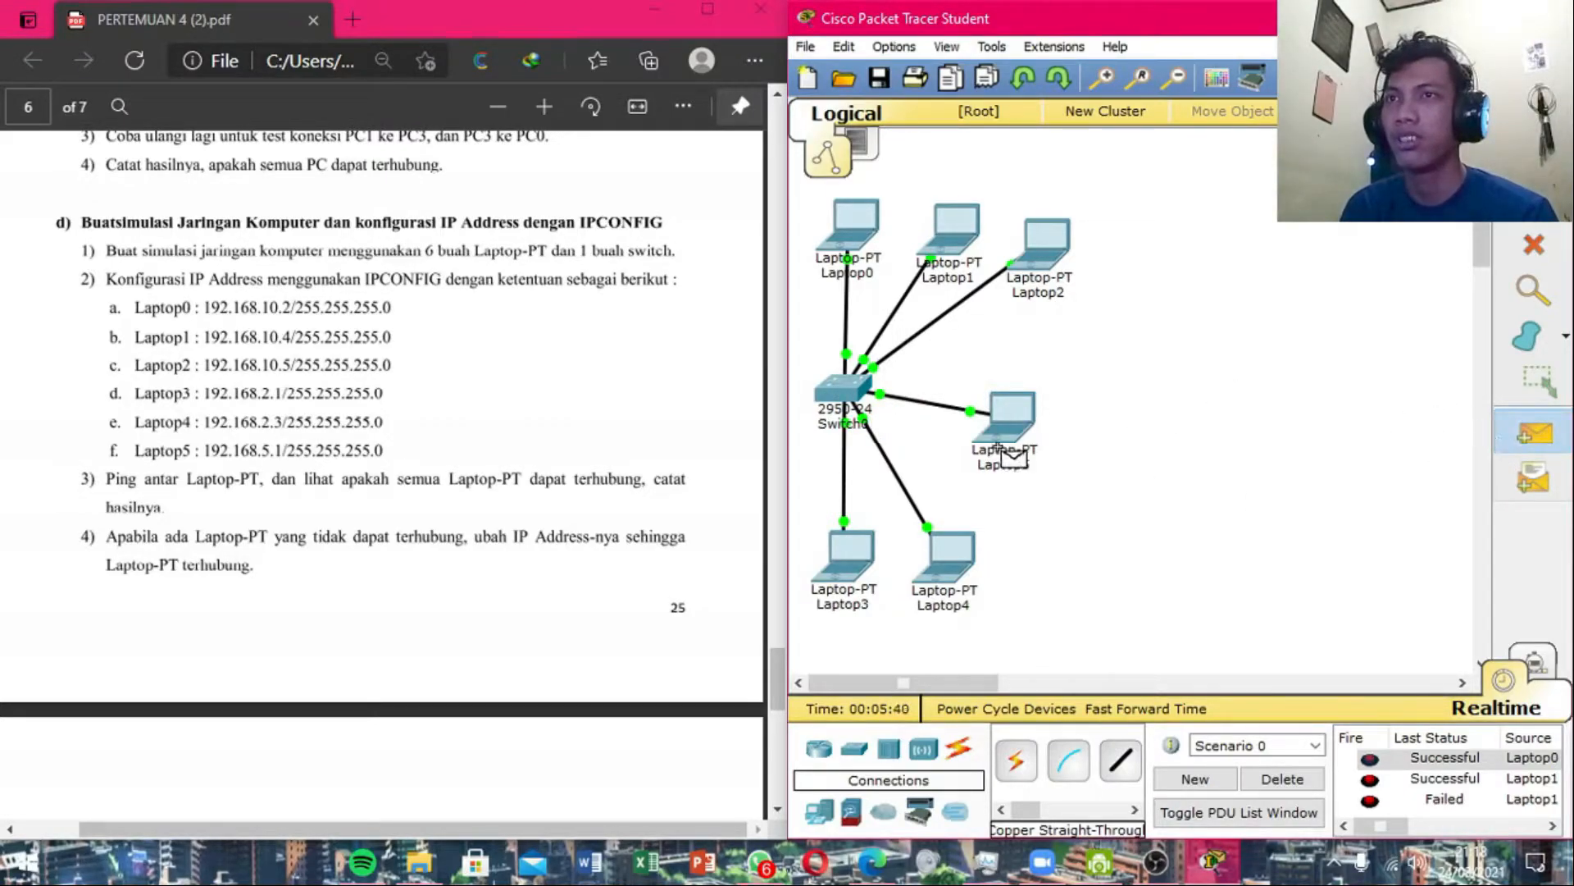
{"action": "left_click", "coordinate": [839, 563]}
{"action": "left_click", "coordinate": [943, 563]}
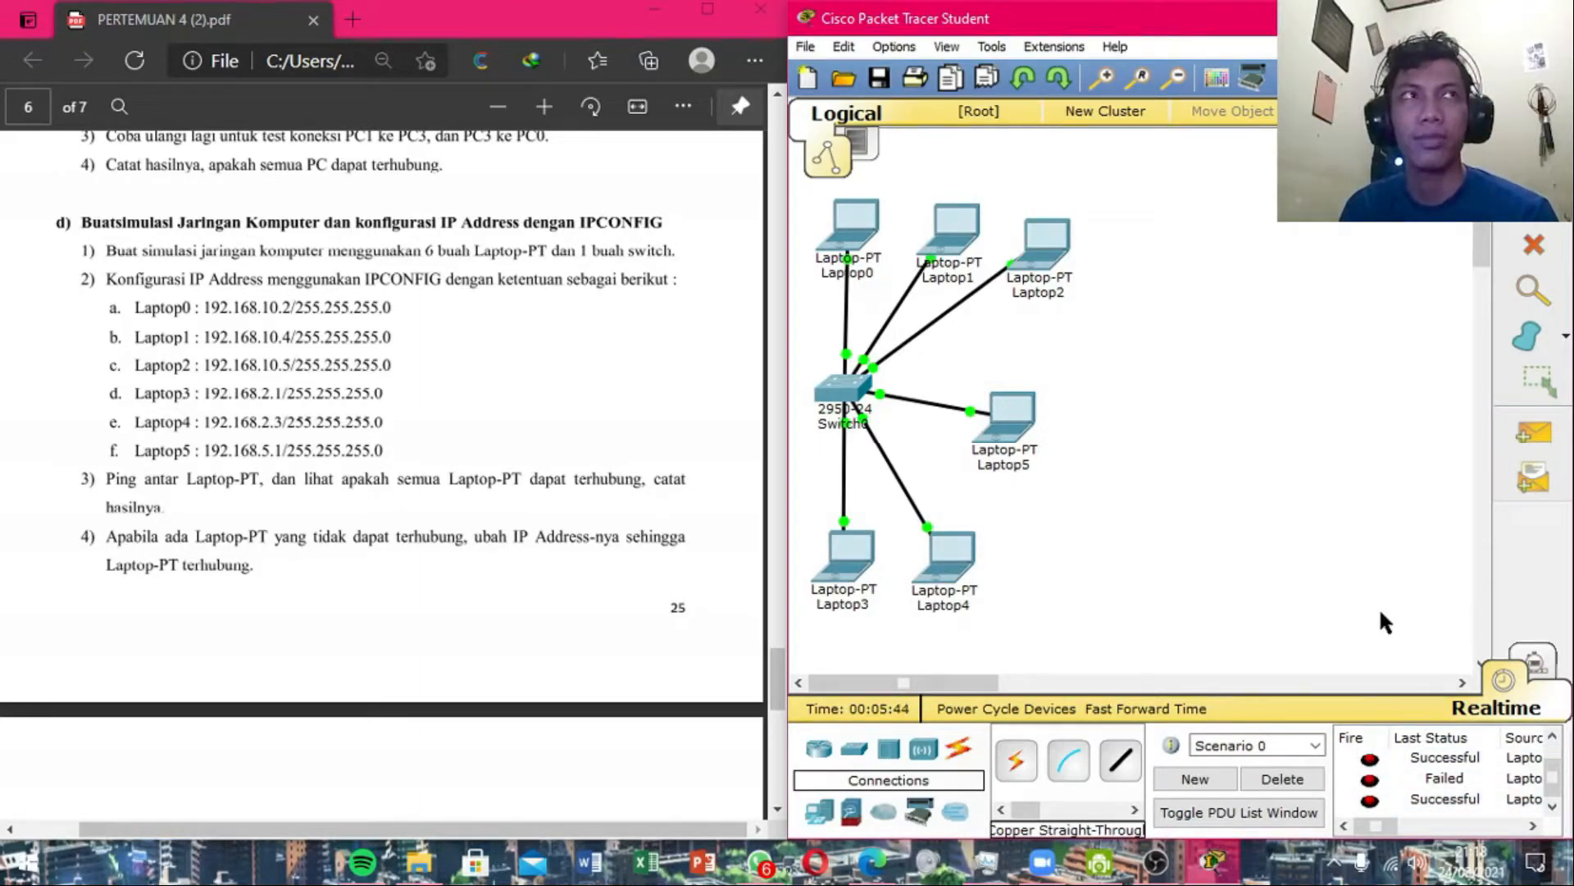
Test Laptop5 against Laptop2 with simple PDUs and check their statuses in the PDU list.
{"action": "left_click", "coordinate": [1519, 436]}
{"action": "left_click", "coordinate": [1013, 414]}
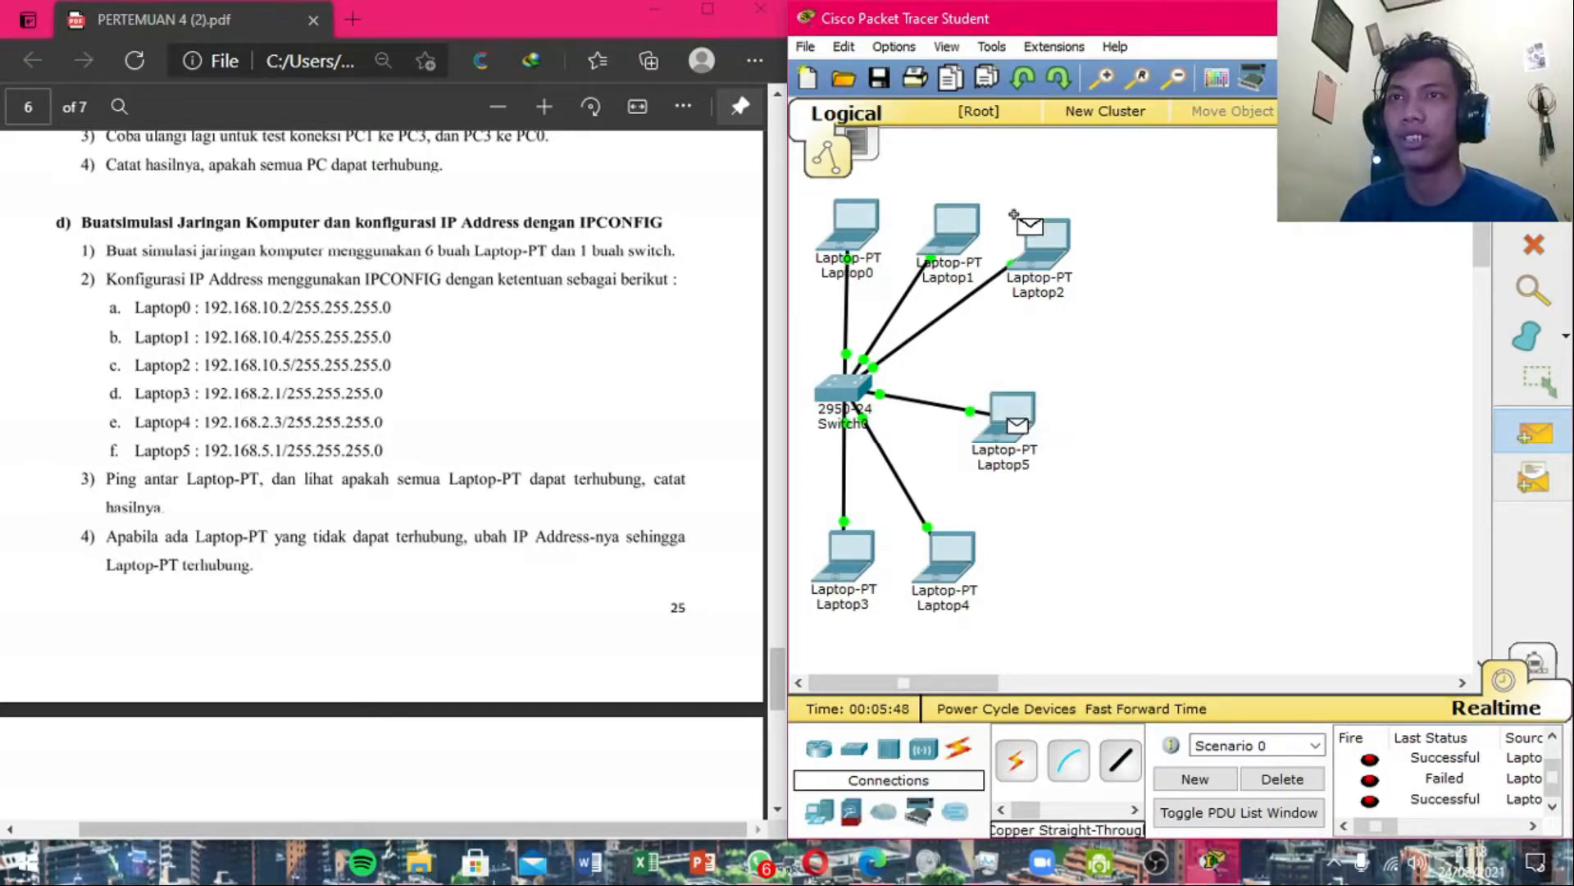
{"action": "left_click", "coordinate": [1066, 258]}
{"action": "left_click", "coordinate": [1534, 432]}
{"action": "left_click", "coordinate": [1014, 414]}
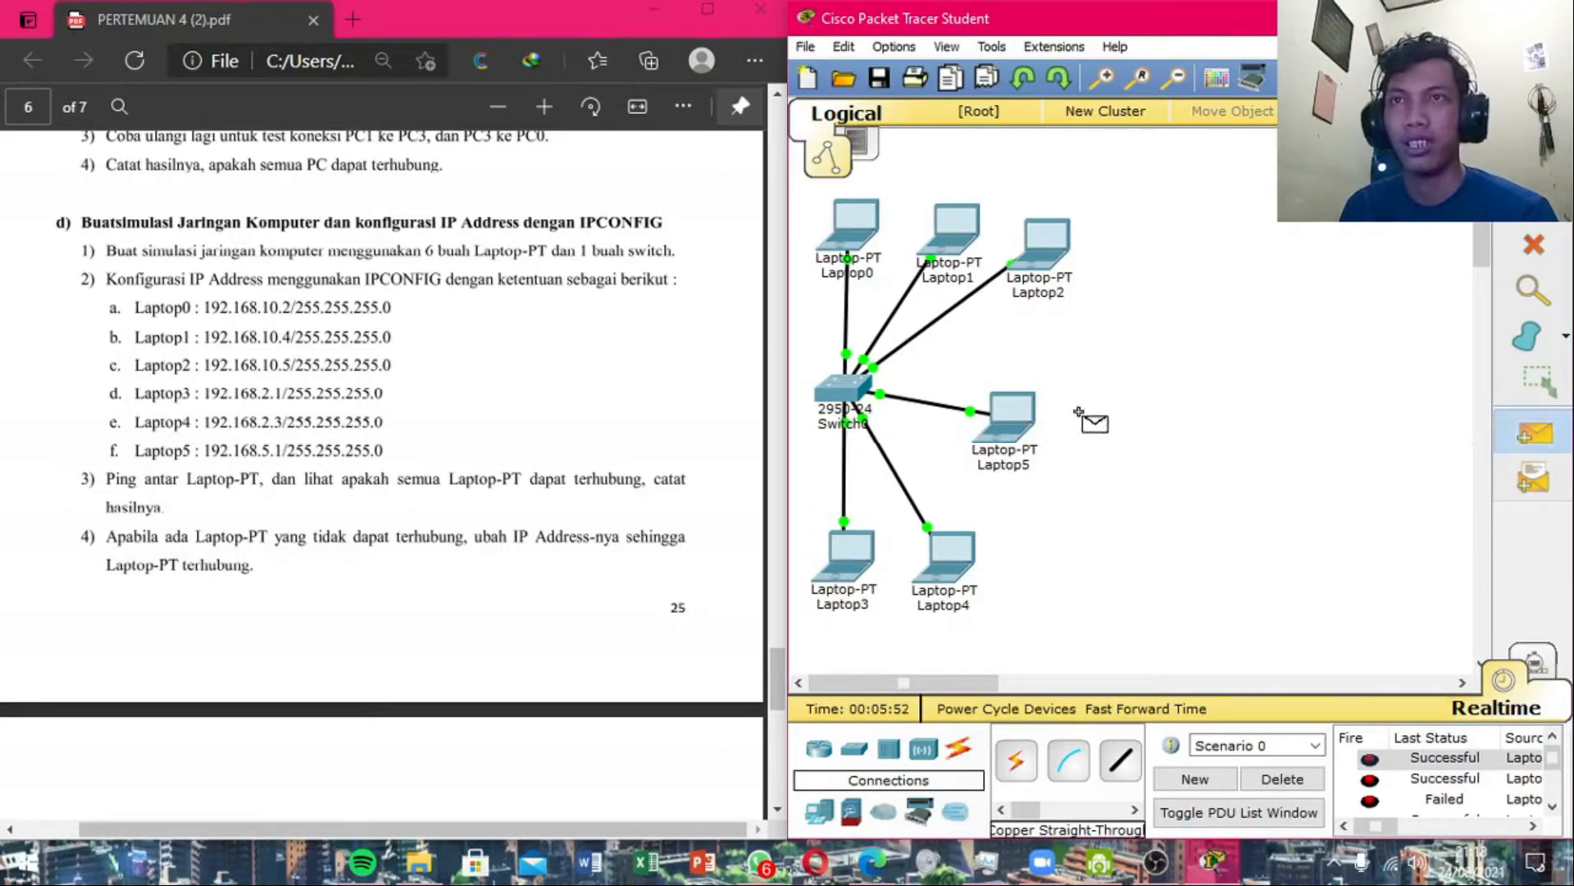
{"action": "left_click", "coordinate": [1050, 251]}
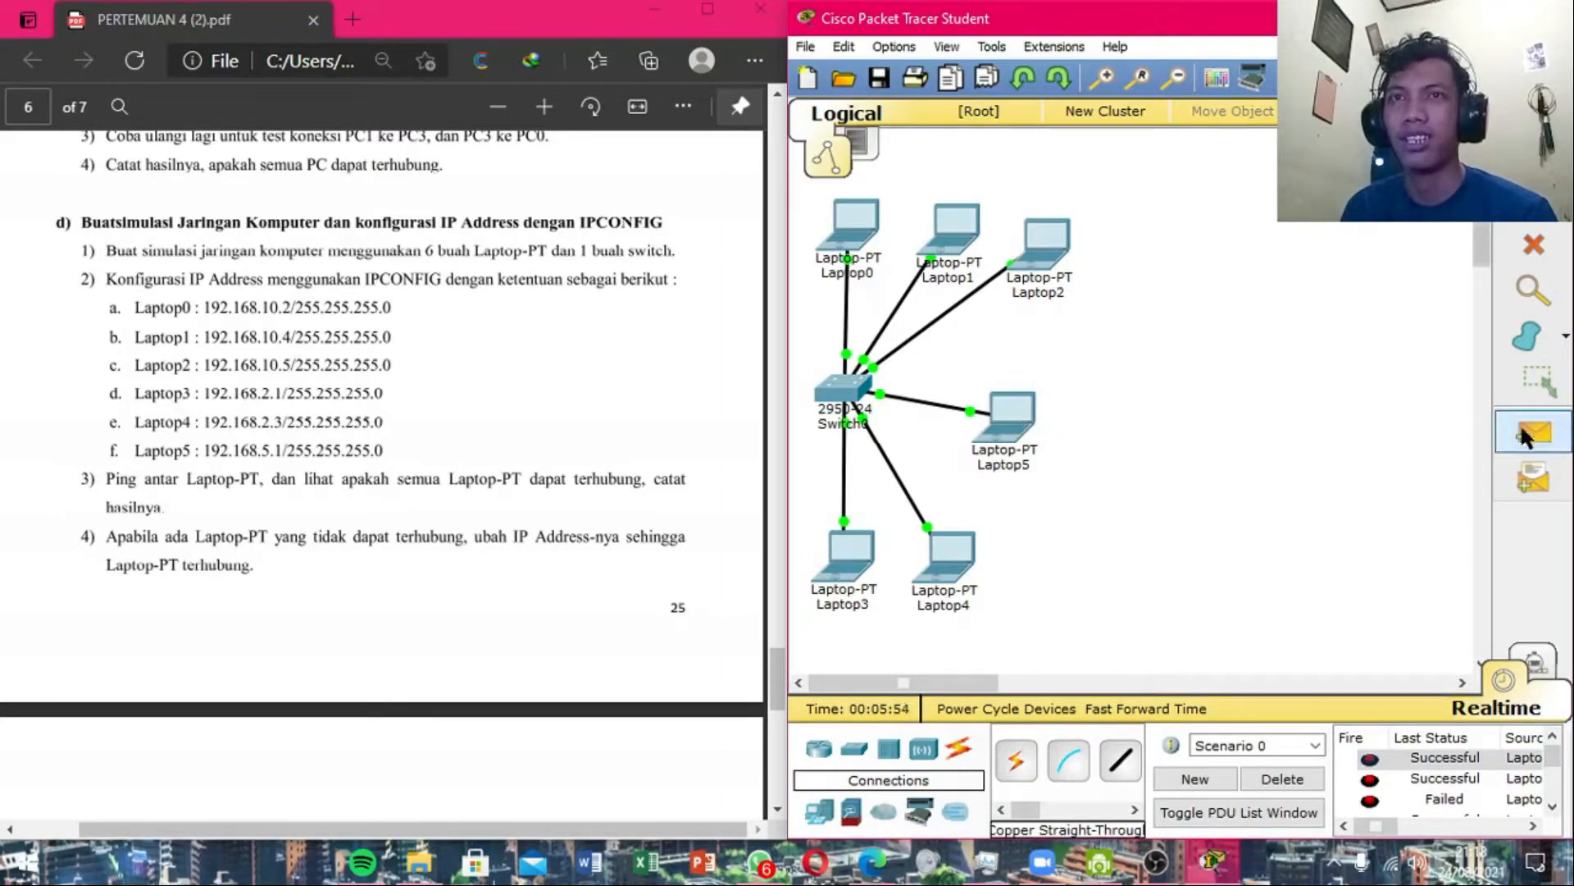
{"action": "scroll", "coordinate": [1383, 774], "scroll_direction": "down", "scroll_amount": 2}
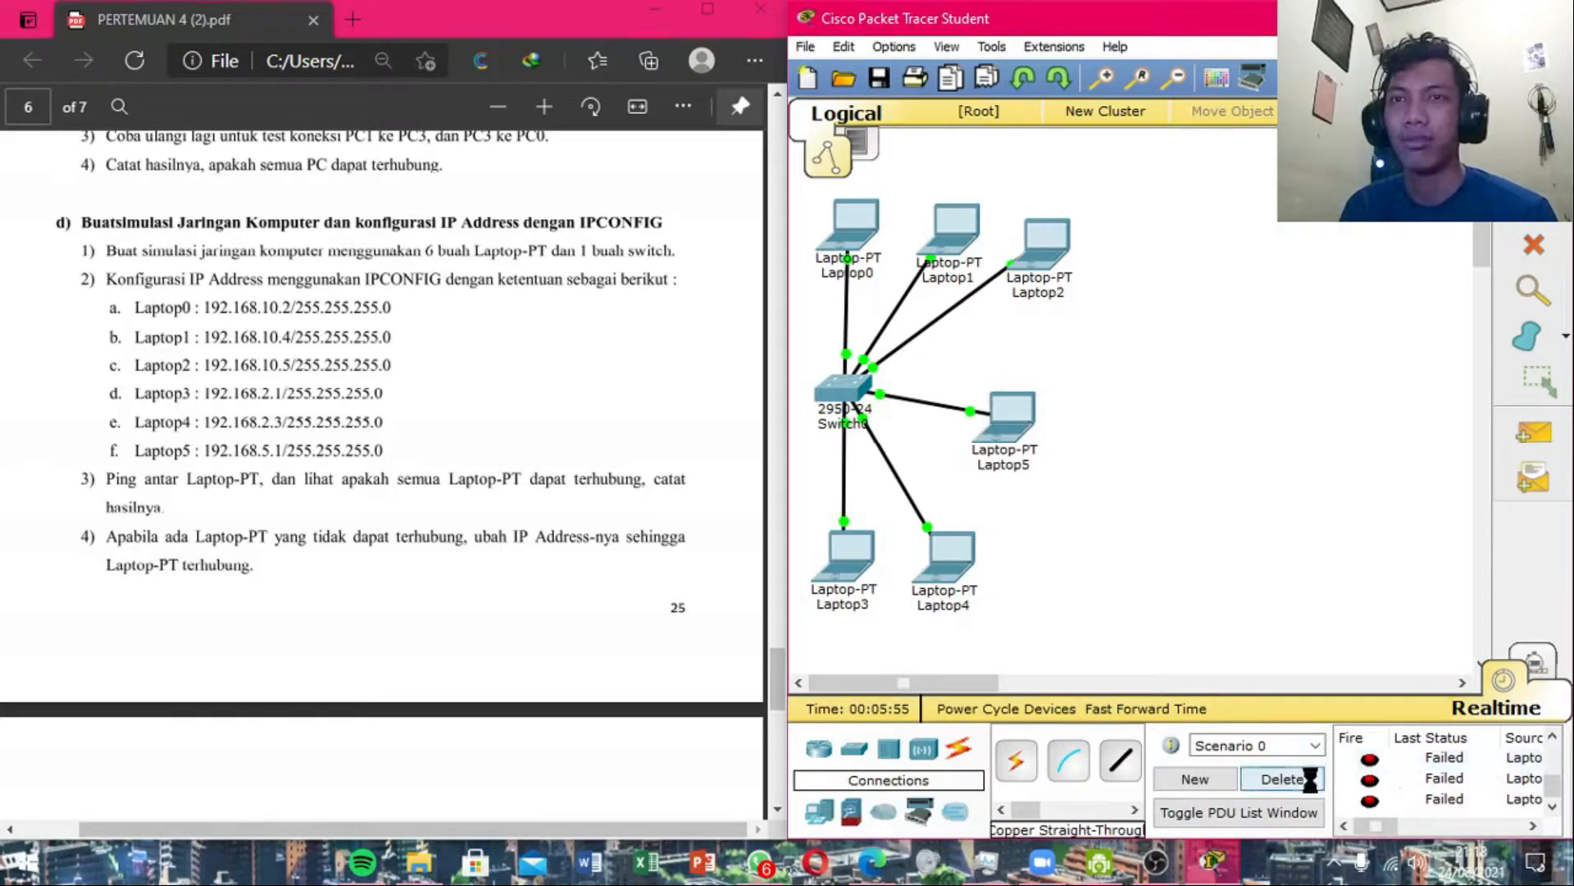
Clear the results of Scenario 0 and send a simple PDU from Laptop5 to Laptop4.
{"action": "left_click", "coordinate": [1307, 776]}
{"action": "left_click", "coordinate": [1525, 434]}
{"action": "left_click", "coordinate": [1011, 414]}
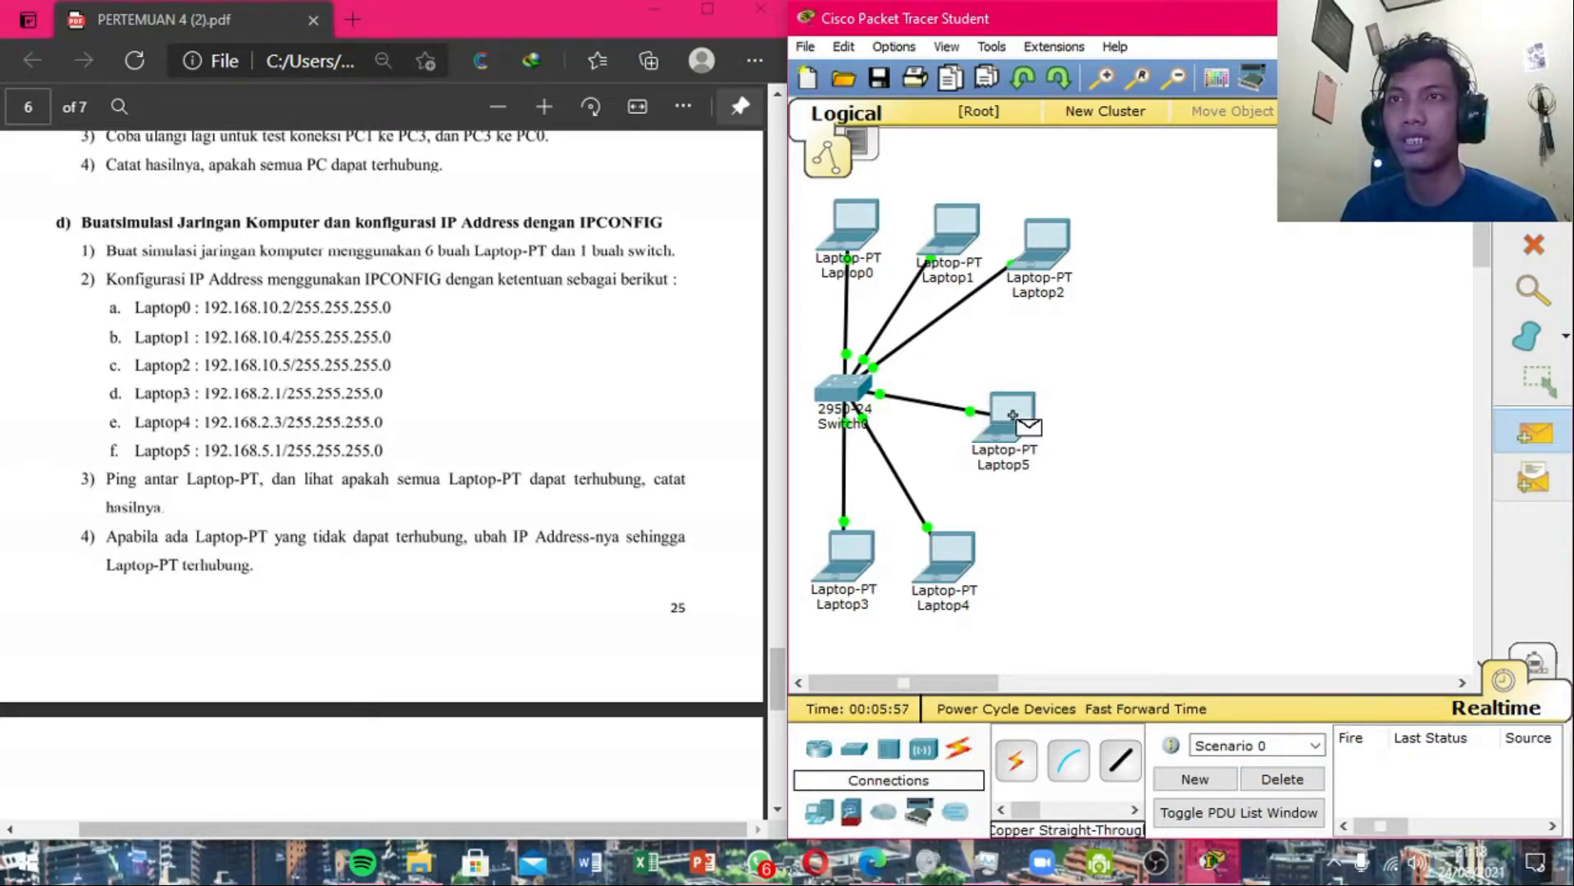
{"action": "left_click", "coordinate": [953, 559]}
{"action": "double_click", "coordinate": [1371, 762]}
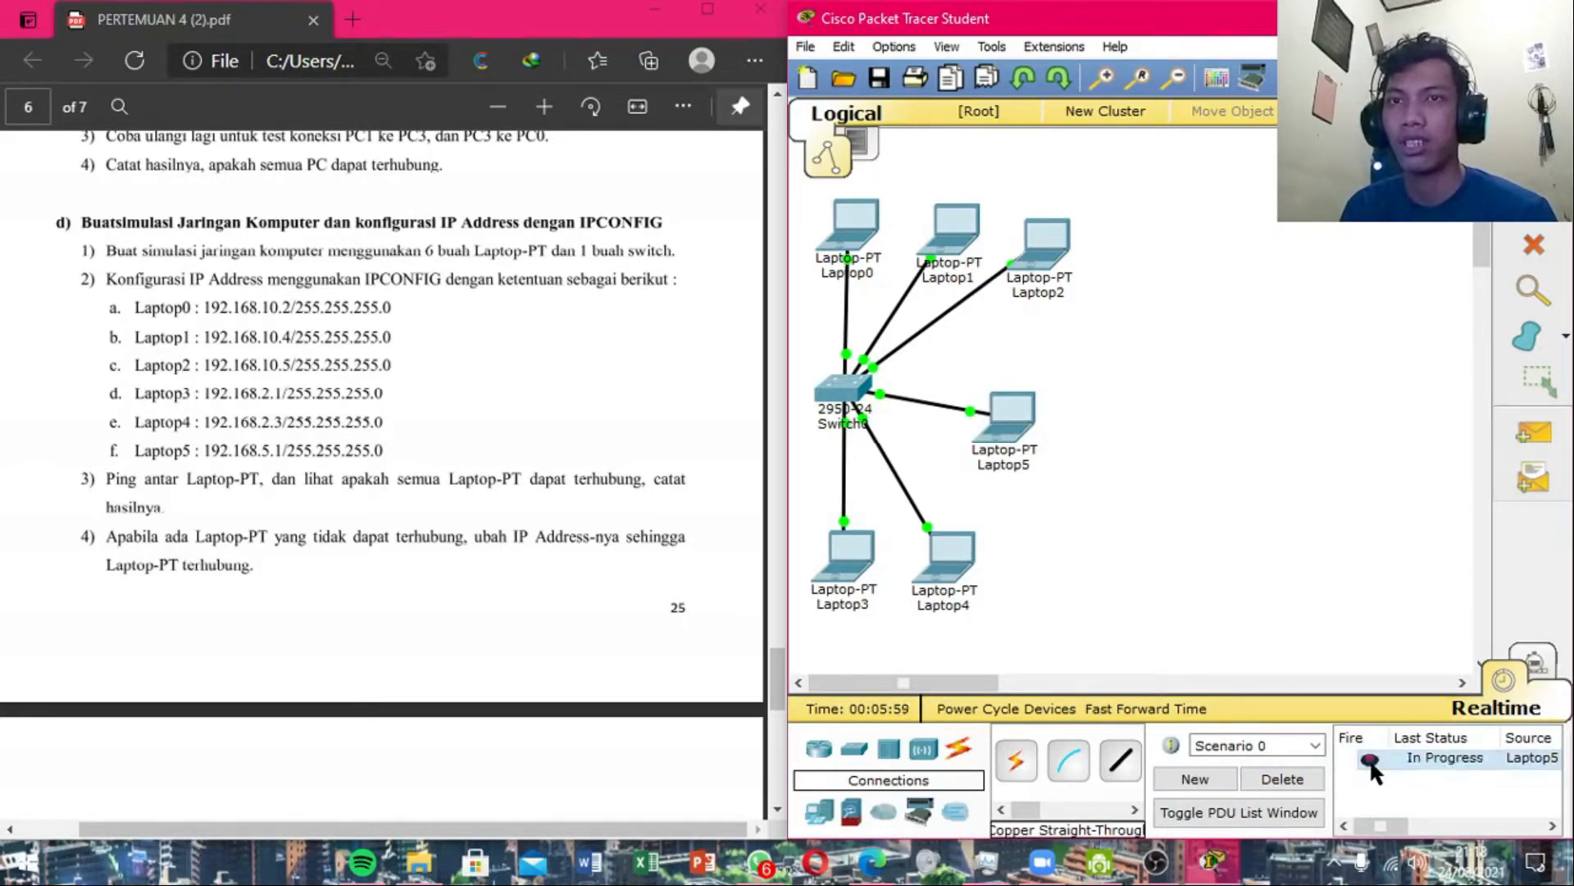
Send a simple PDU from Laptop5 to itself, clearing the results of Scenario 0 before and after the test.
{"action": "left_click", "coordinate": [1282, 779]}
{"action": "left_click", "coordinate": [1498, 436]}
{"action": "left_click", "coordinate": [1024, 426]}
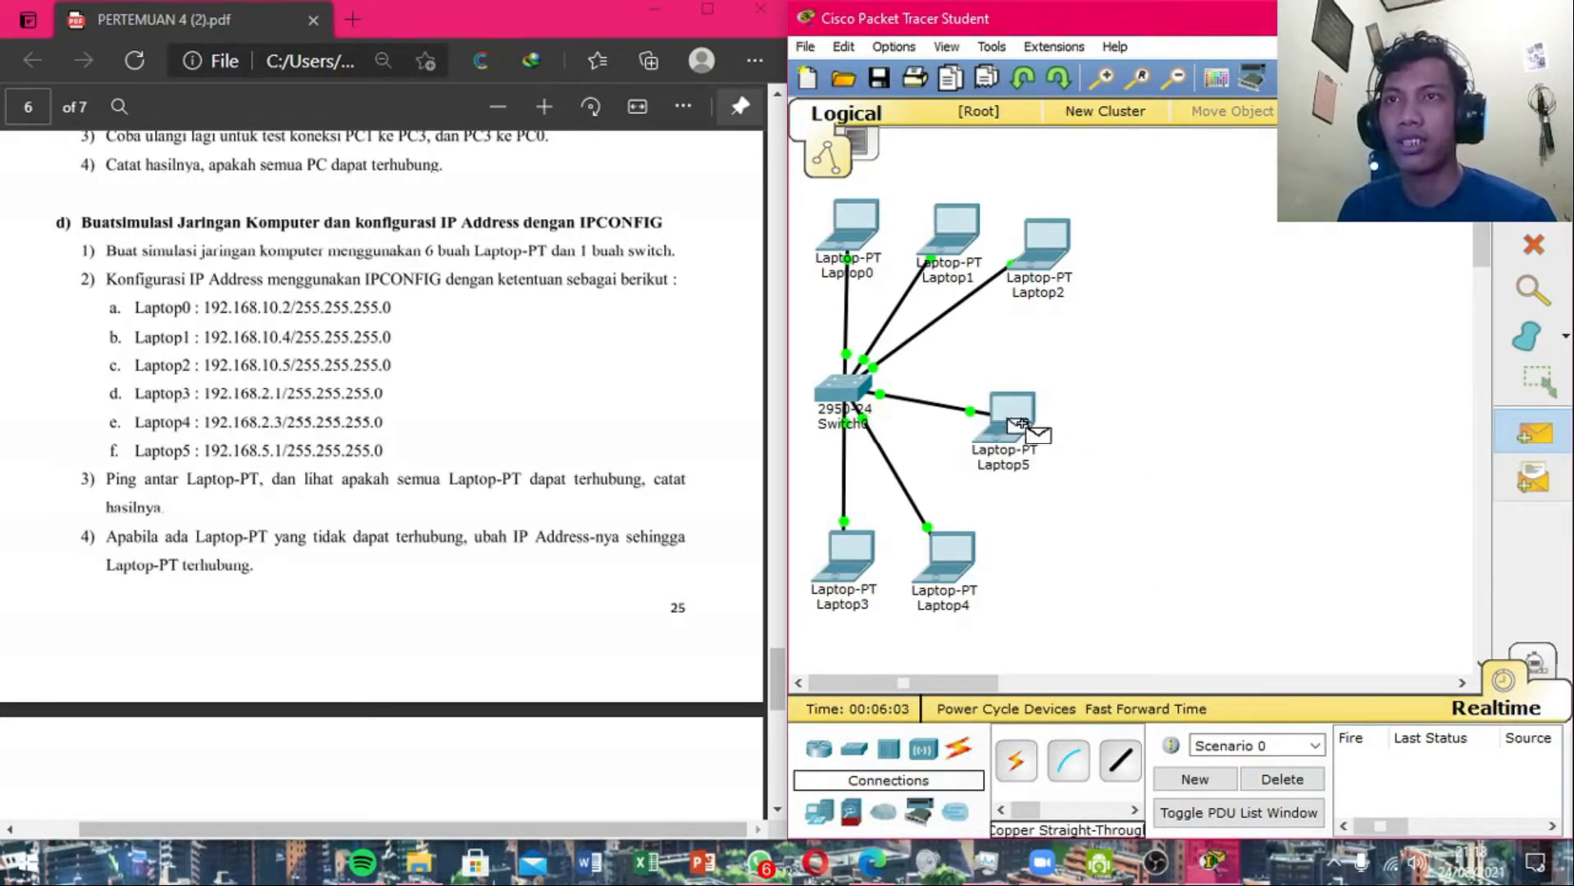
{"action": "left_click", "coordinate": [1021, 423]}
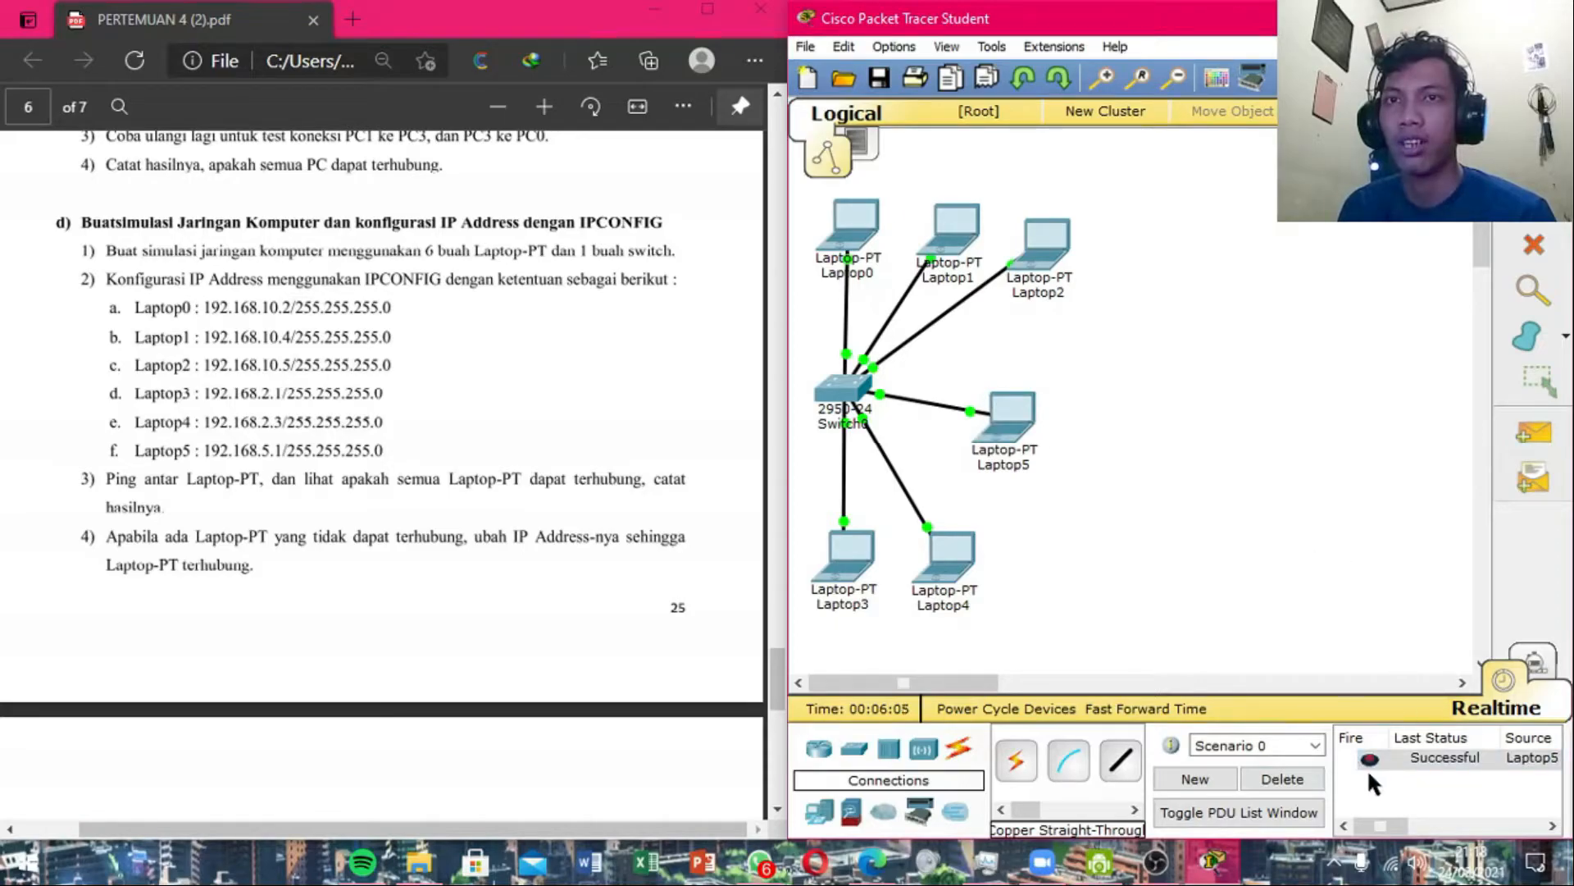
{"action": "left_click", "coordinate": [1281, 777]}
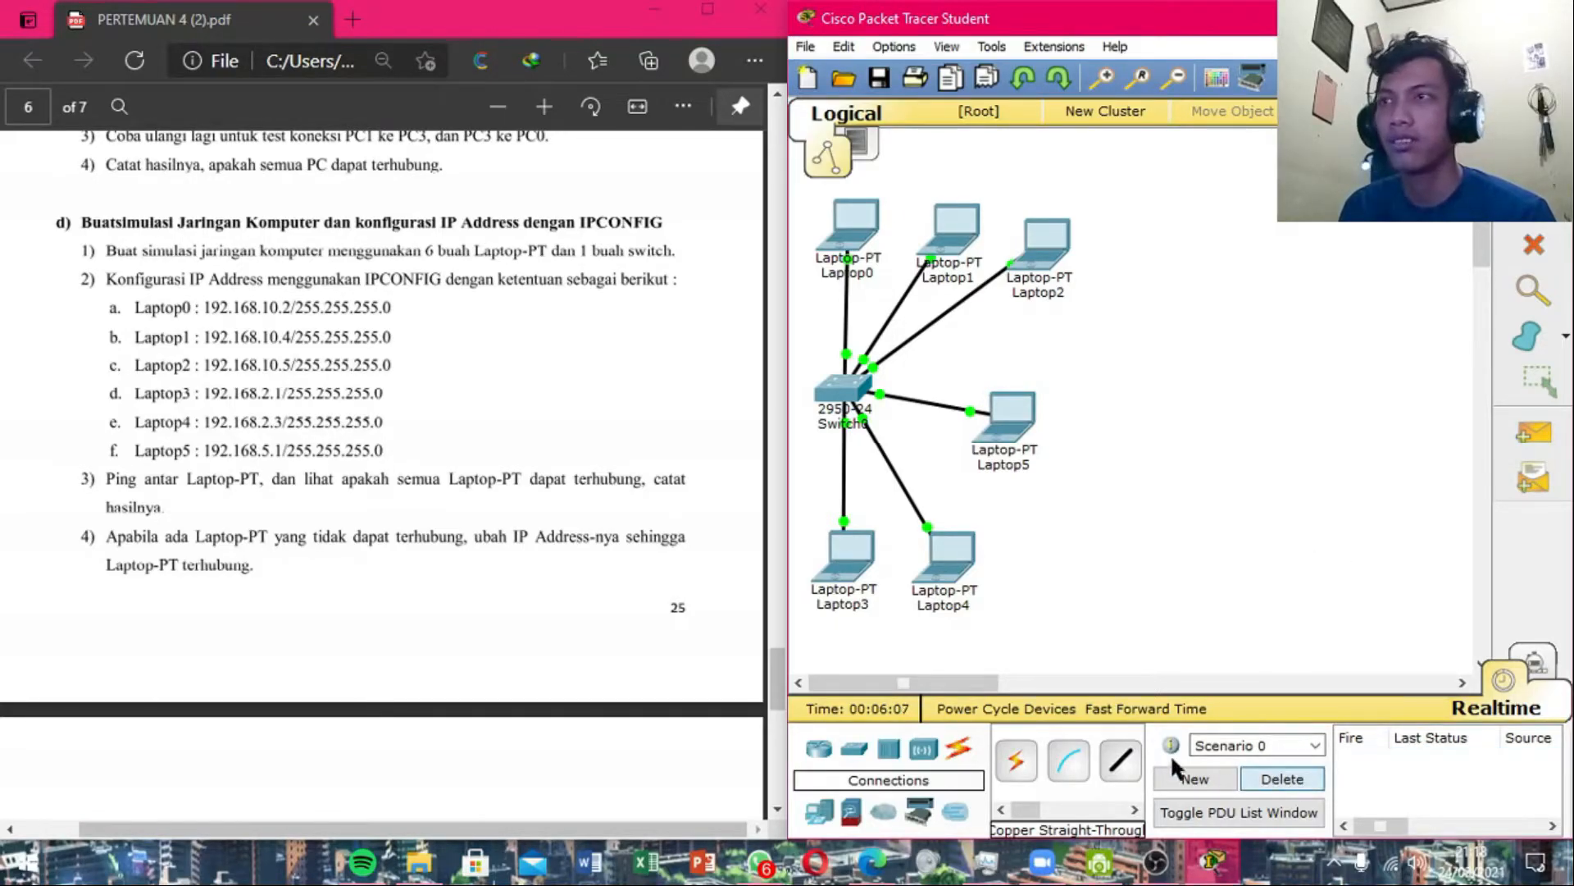
Review the assignment PDF's laptop address list and its ping instructions on pages 6 and 7.
{"action": "left_click", "coordinate": [360, 435]}
{"action": "scroll", "coordinate": [361, 429], "scroll_direction": "down", "scroll_amount": 5}
{"action": "scroll", "coordinate": [373, 419], "scroll_direction": "up", "scroll_amount": 6}
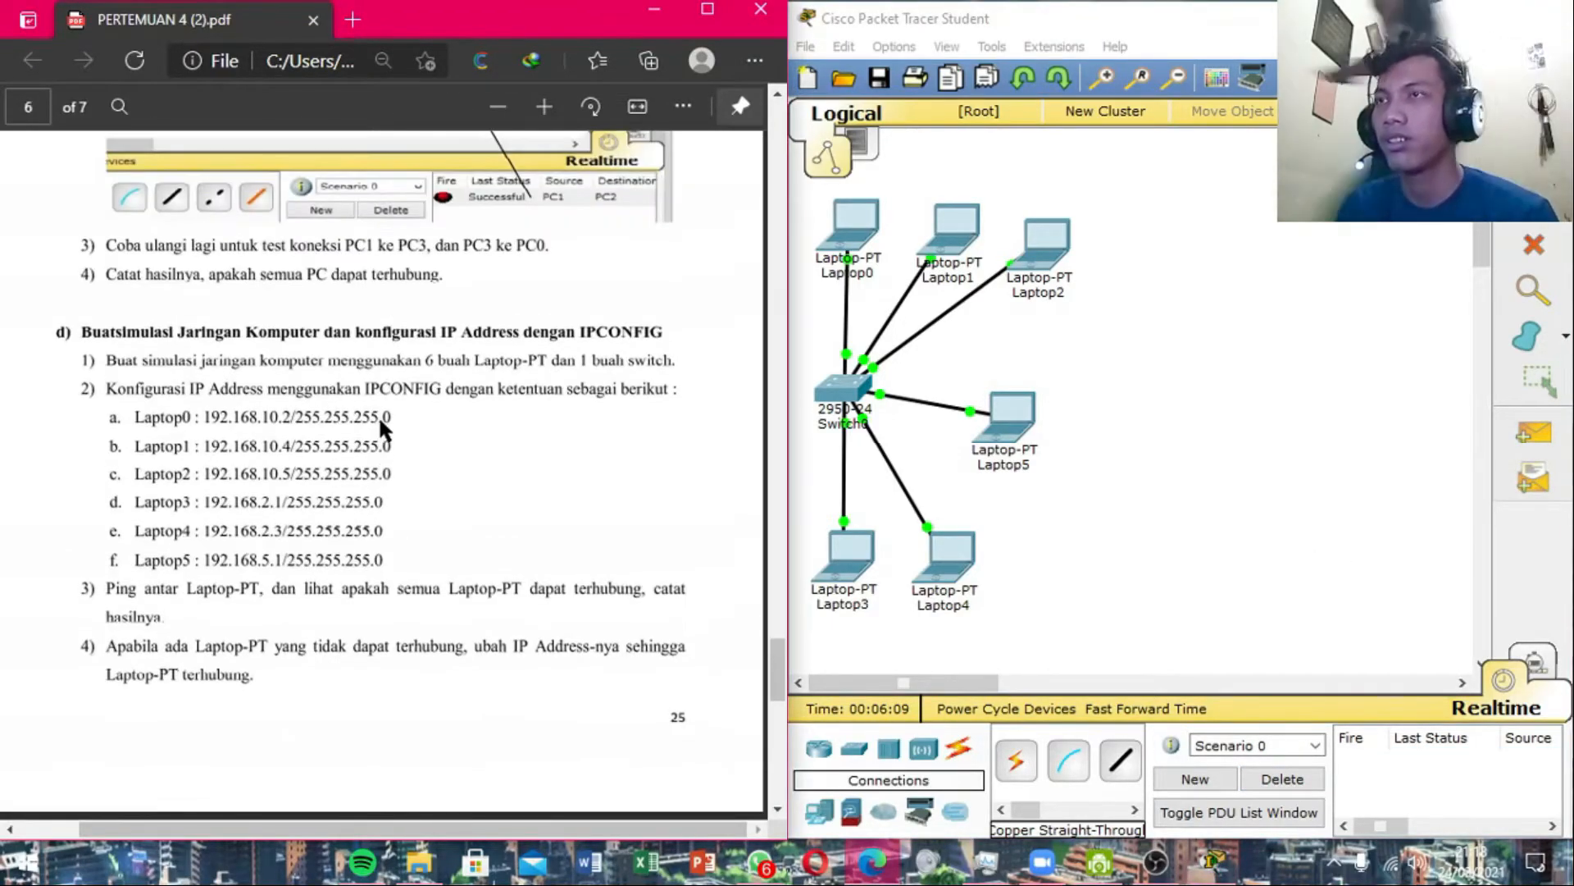
{"action": "scroll", "coordinate": [352, 420], "scroll_direction": "down", "scroll_amount": 4}
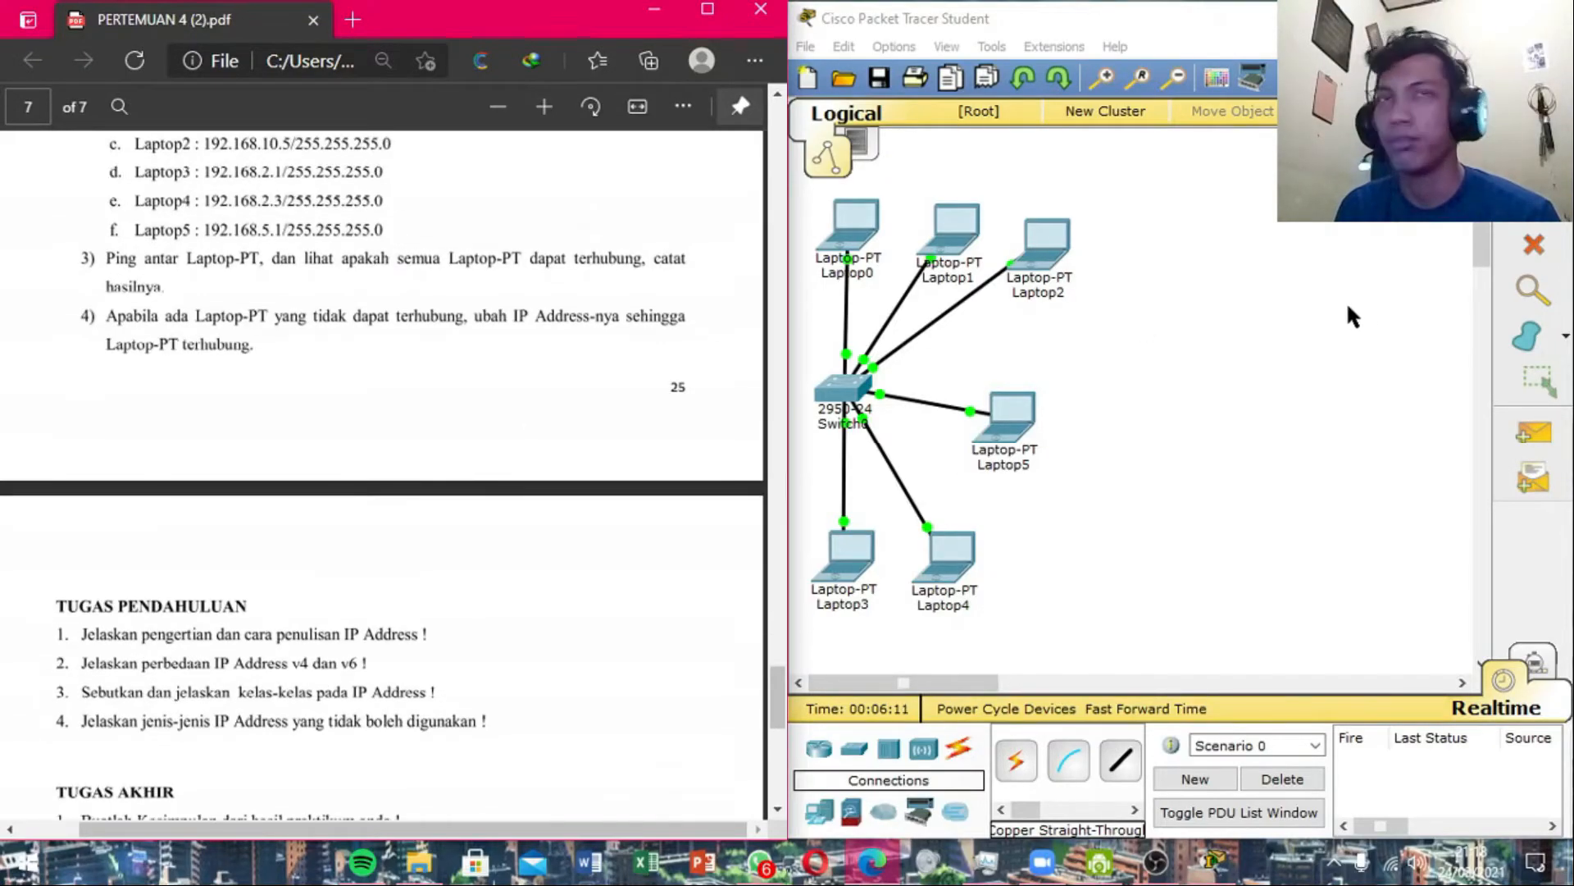
{"action": "scroll", "coordinate": [386, 421], "scroll_direction": "up", "scroll_amount": 4}
{"action": "scroll", "coordinate": [404, 423], "scroll_direction": "down", "scroll_amount": 2}
{"action": "scroll", "coordinate": [459, 421], "scroll_direction": "up", "scroll_amount": 2}
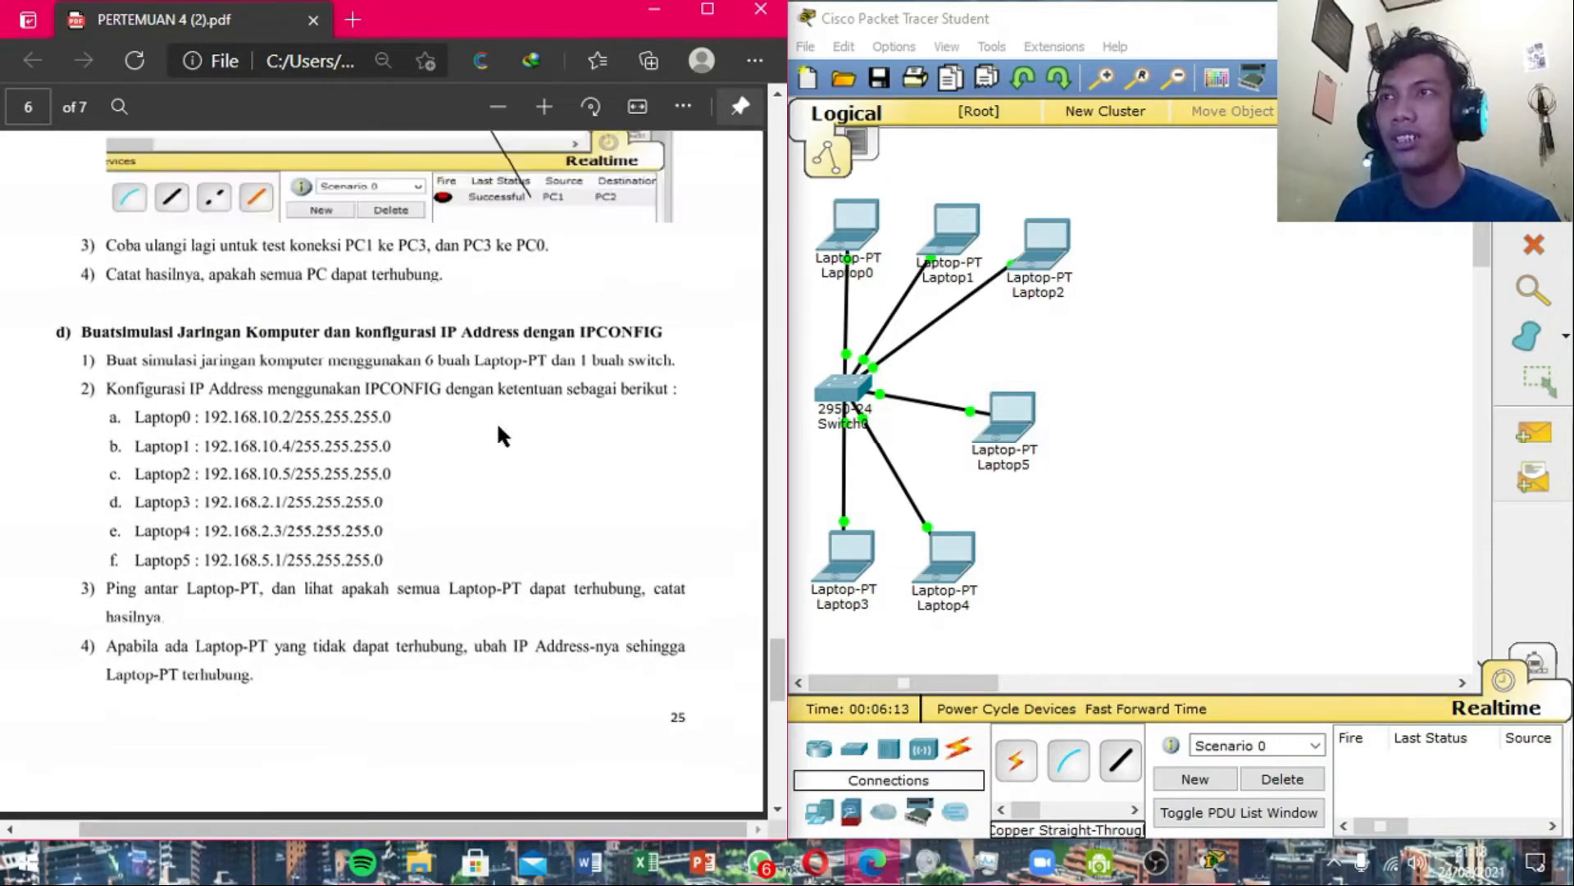
{"action": "scroll", "coordinate": [444, 396], "scroll_direction": "down", "scroll_amount": 1}
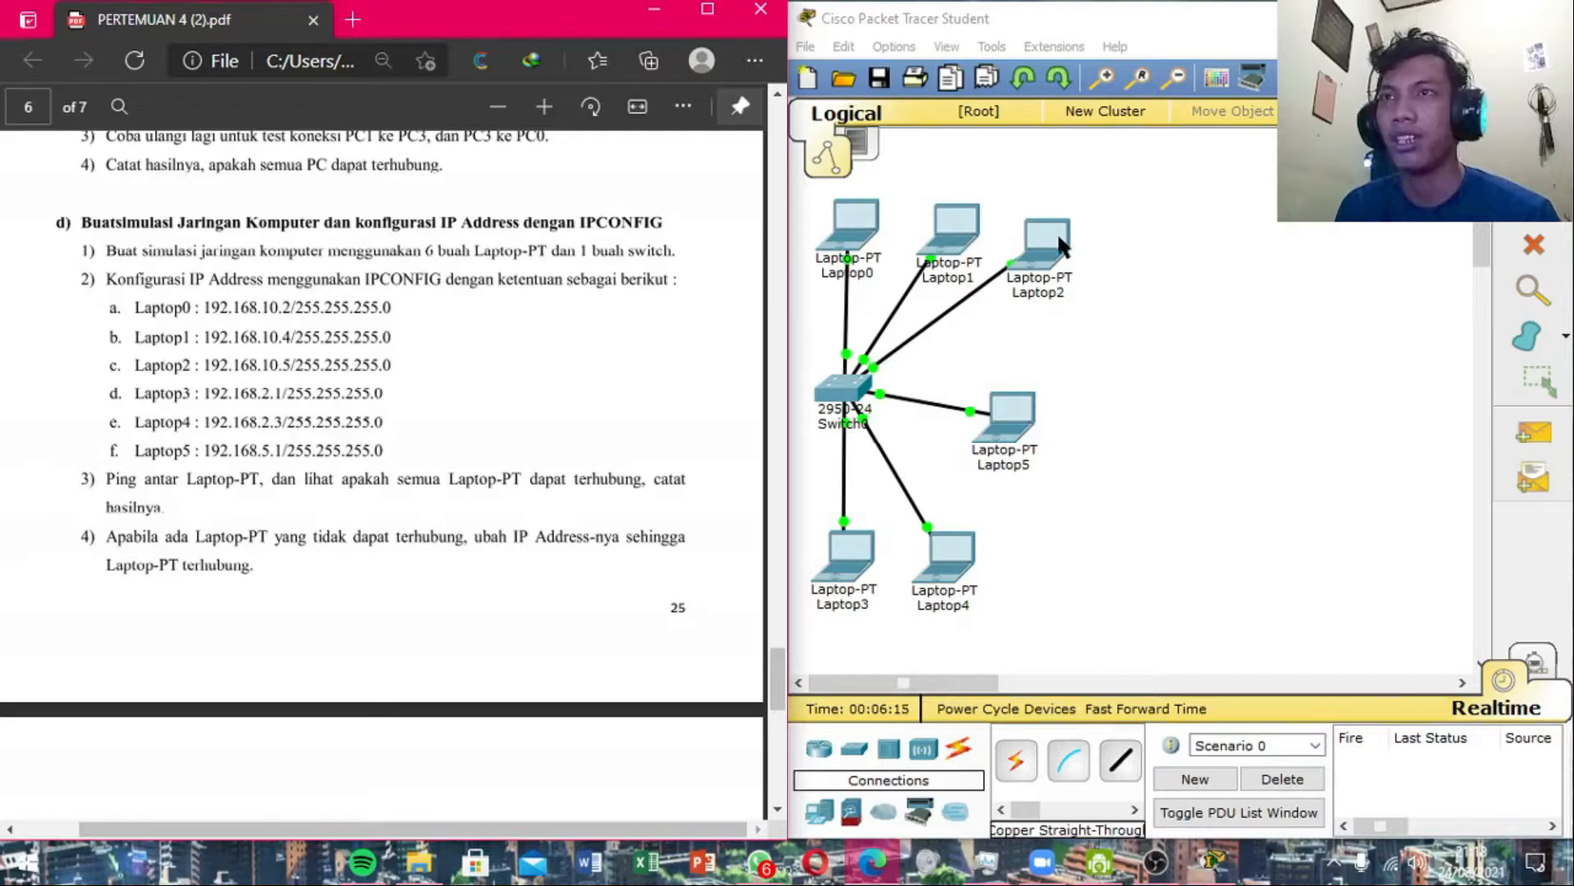
Shift Laptop2 slightly farther from Laptop1 and enlarge the address list in the assignment PDF.
{"action": "left_click_drag", "start_coordinate": [1026, 248], "coordinate": [1042, 242]}
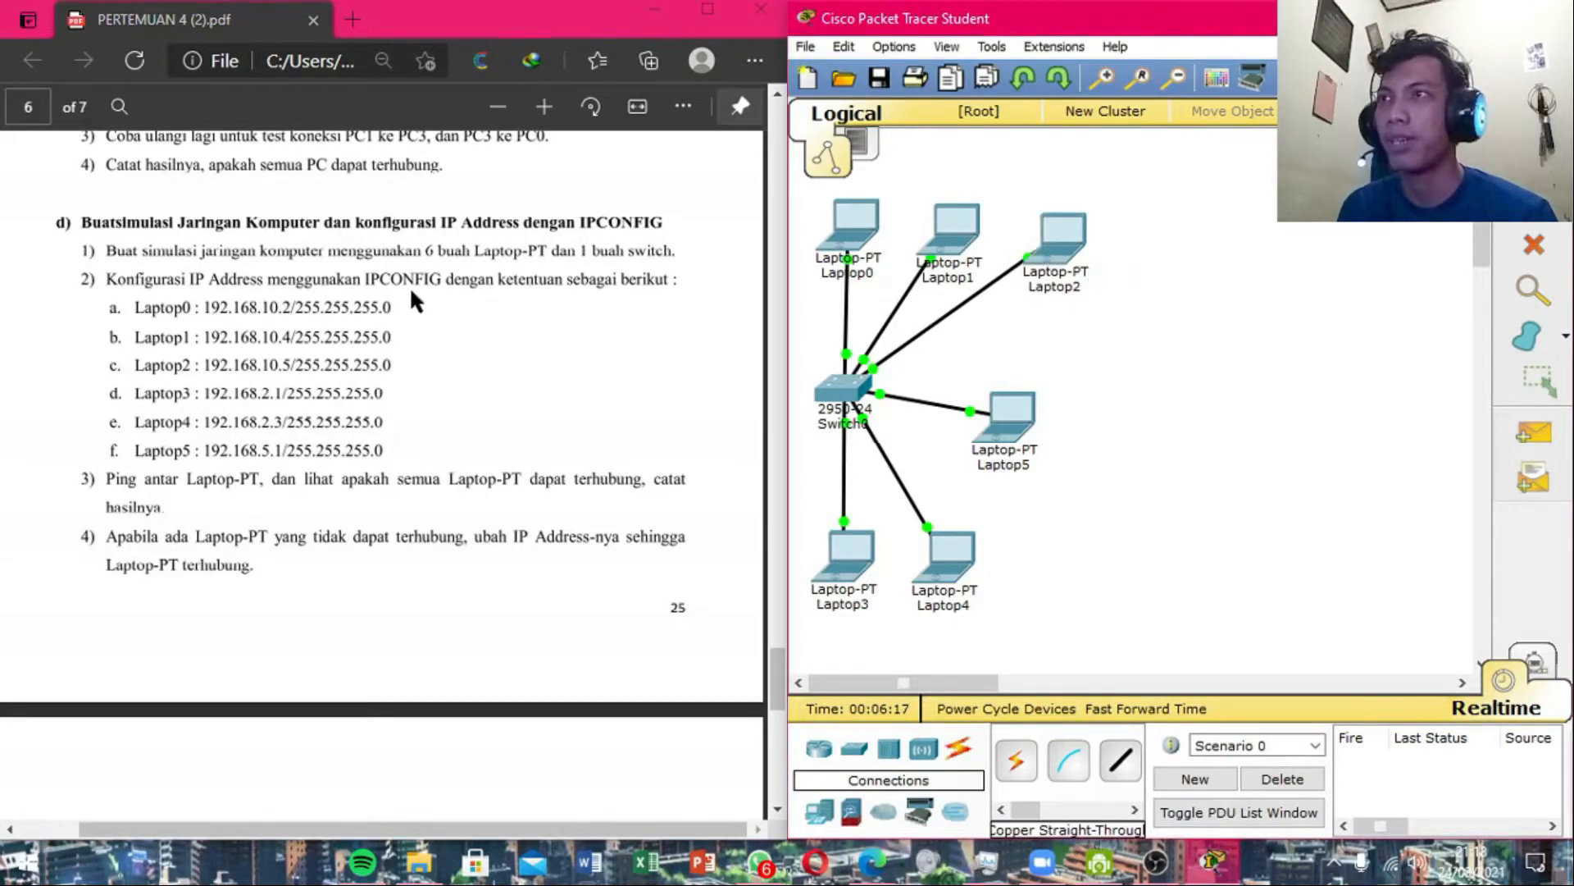
{"action": "scroll", "coordinate": [202, 308], "scroll_direction": "up", "scroll_amount": 2}
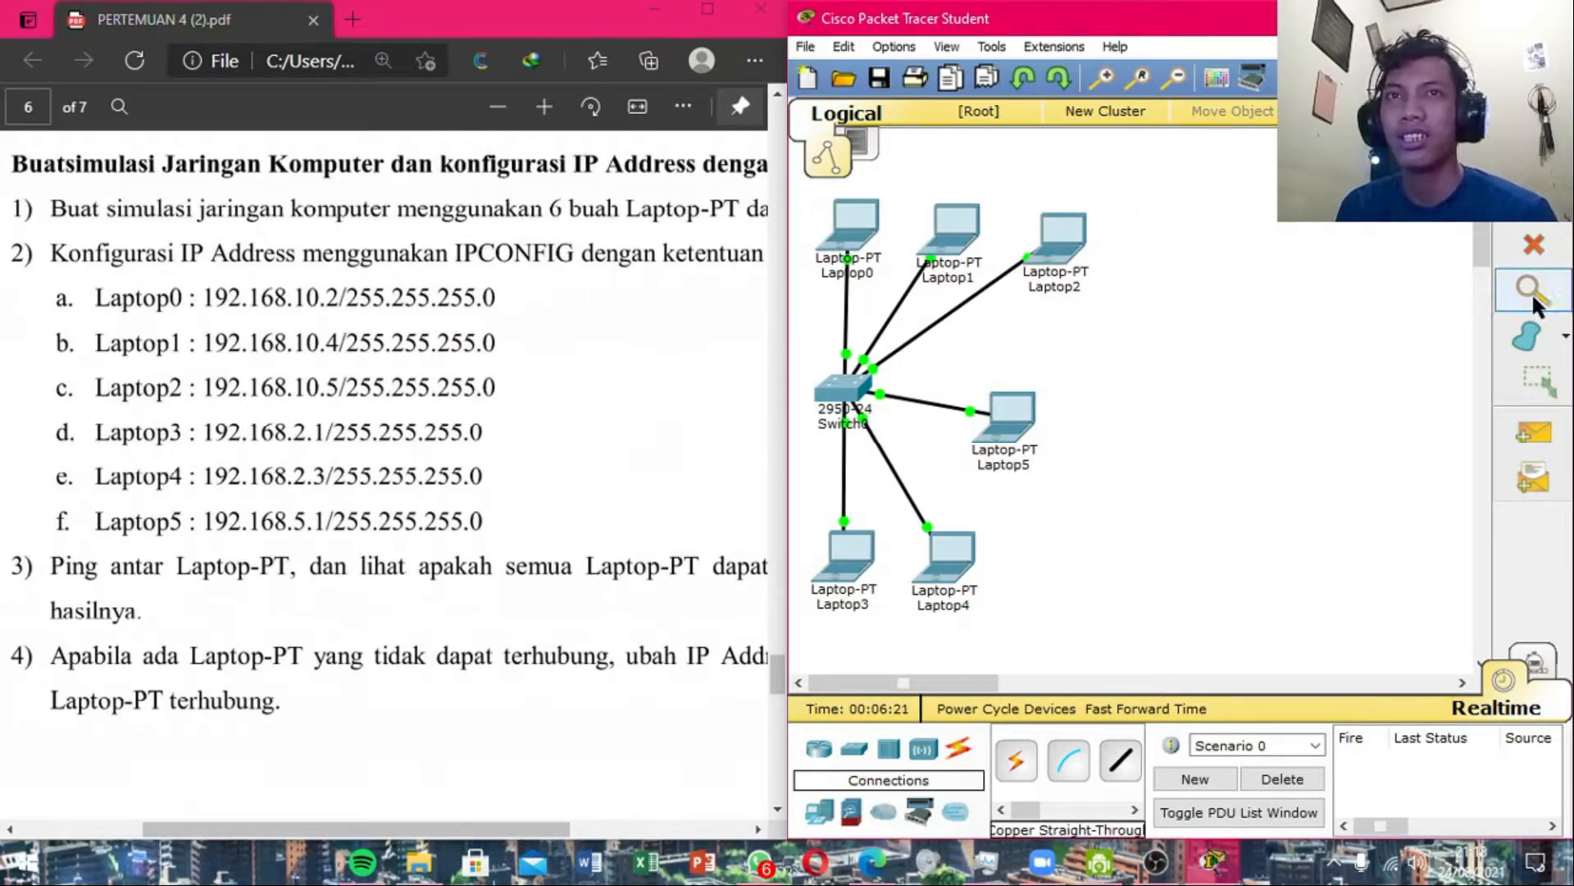
Choose cyan as the drawing palette's fill color and draw a black-outlined, unfilled rectangle around Laptops 0 to 2.
{"action": "left_click", "coordinate": [1523, 336]}
{"action": "left_click", "coordinate": [679, 139]}
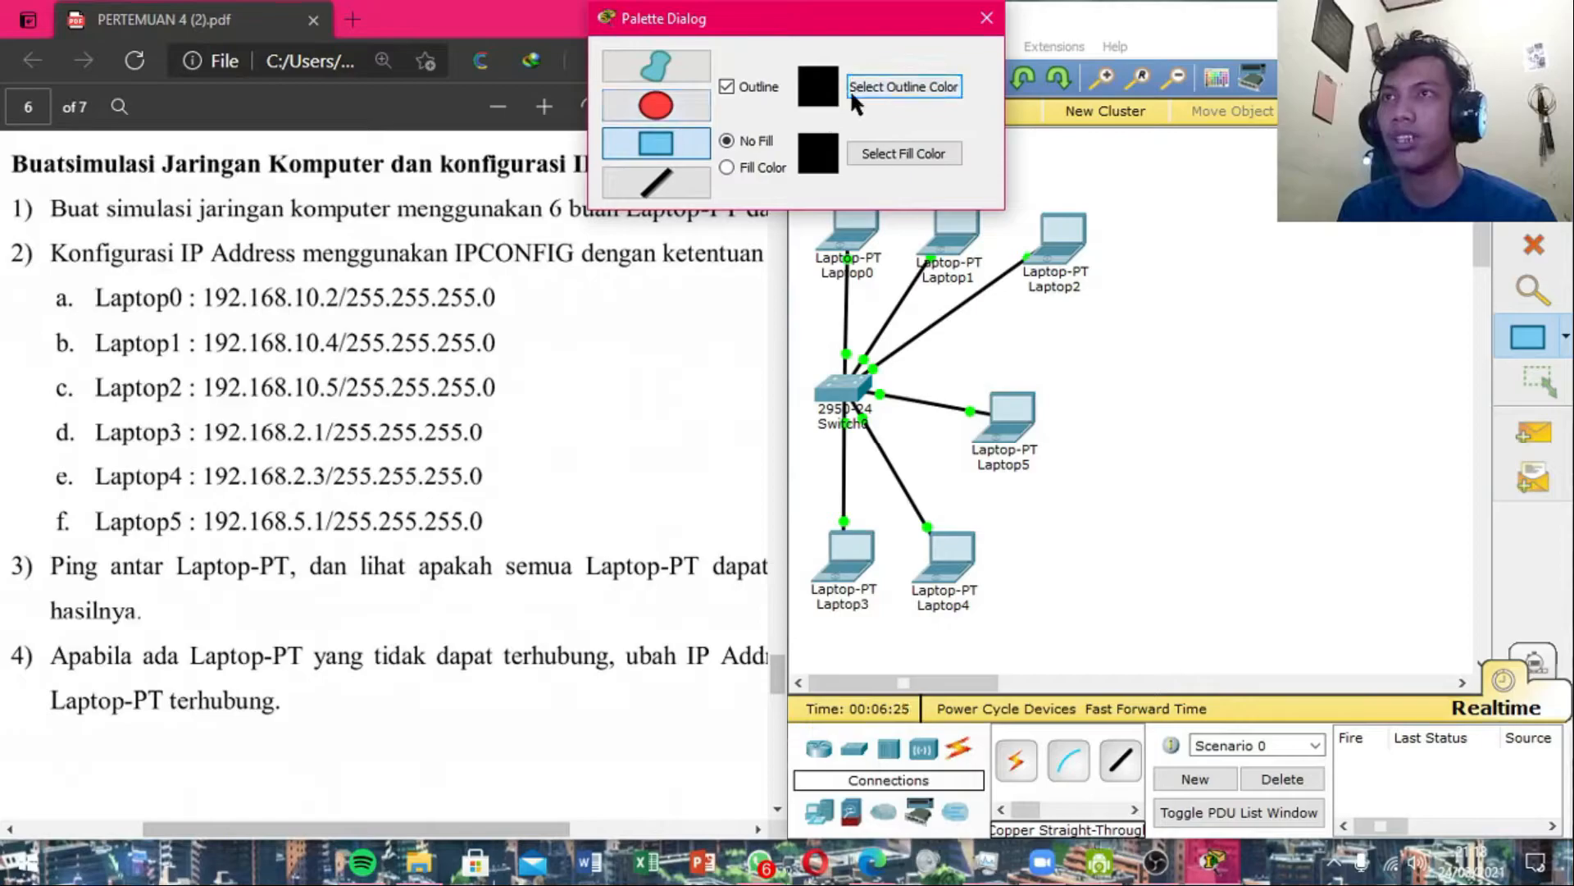
{"action": "left_click", "coordinate": [899, 155]}
{"action": "left_click", "coordinate": [899, 246]}
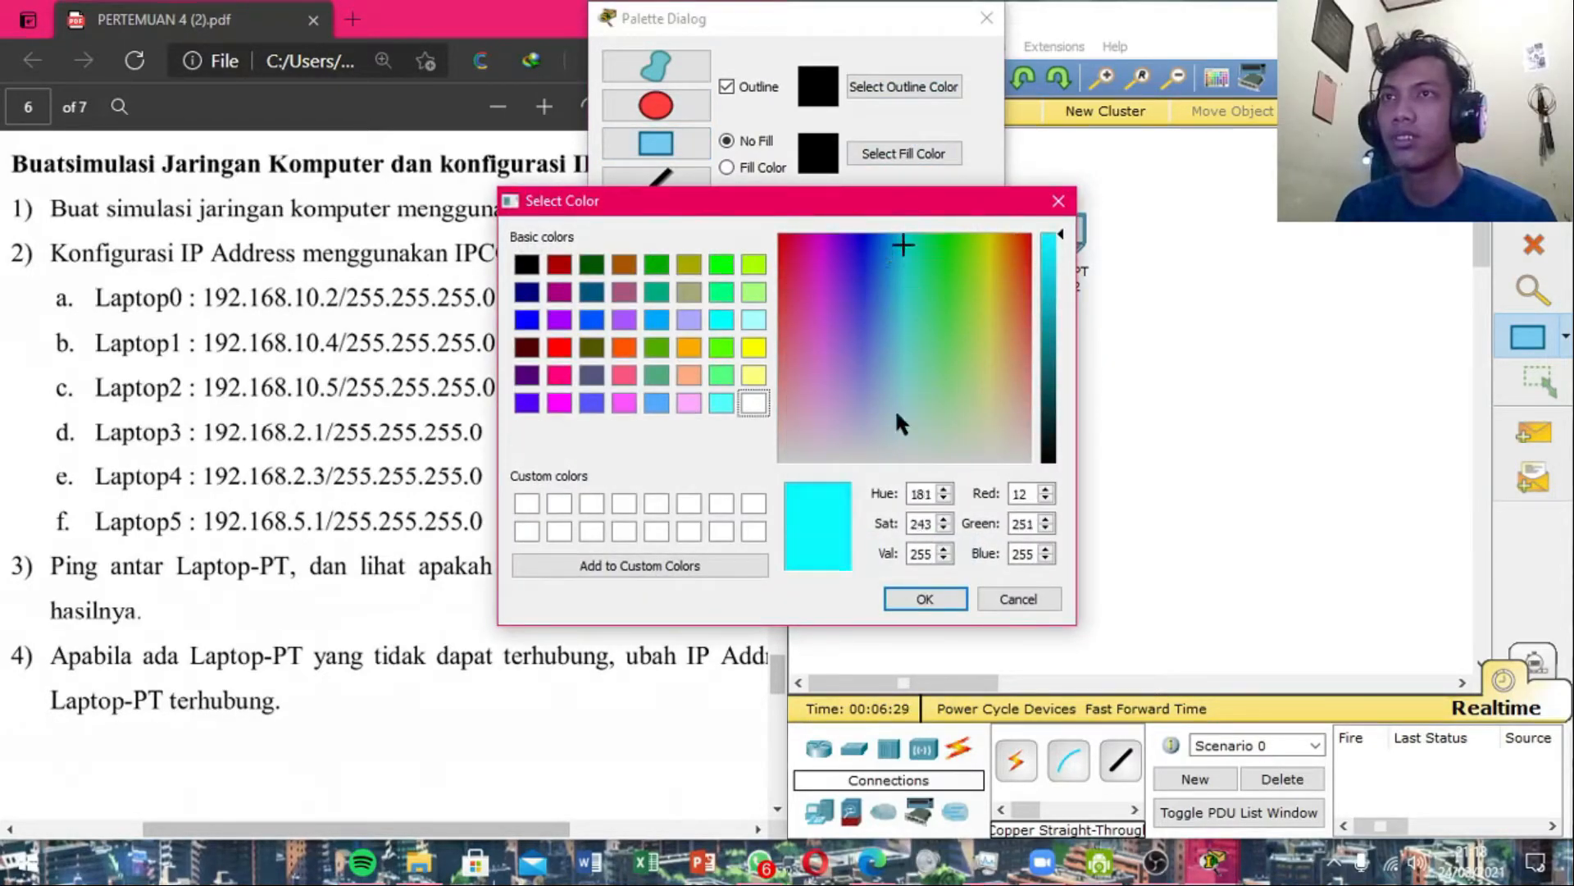
{"action": "left_click", "coordinate": [918, 598]}
{"action": "mouse_move", "coordinate": [1166, 328]}
{"action": "left_mouse_down"}
{"action": "mouse_move", "coordinate": [829, 205]}
{"action": "mouse_move", "coordinate": [789, 170]}
{"action": "left_mouse_up"}
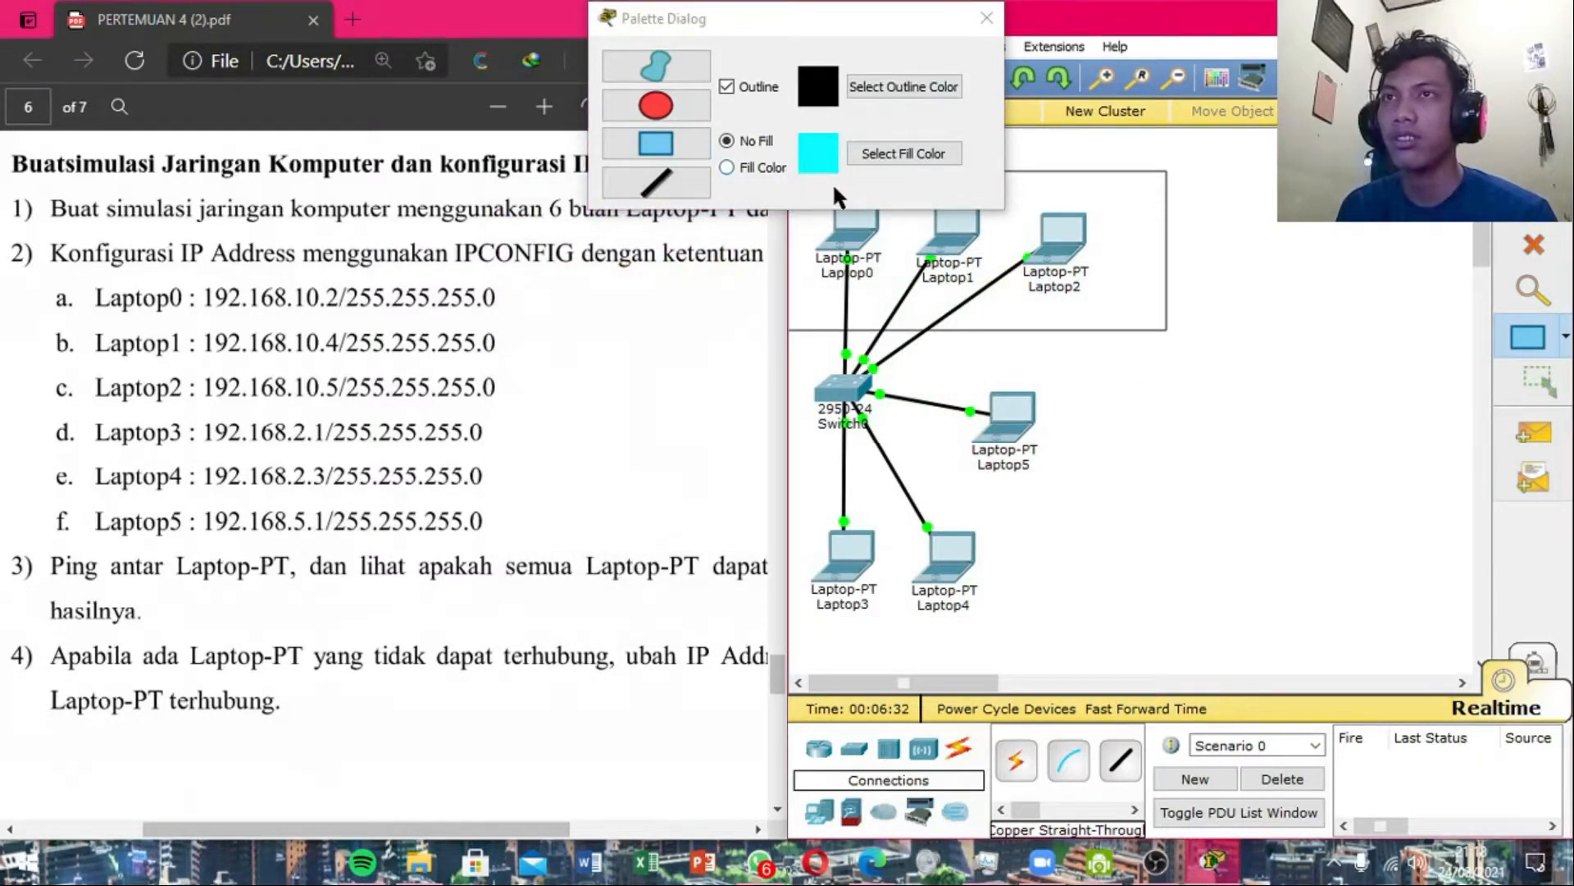
Enable Fill Color with cyan and draw a filled rectangle behind Laptops 0 to 2.
{"action": "left_click", "coordinate": [752, 163]}
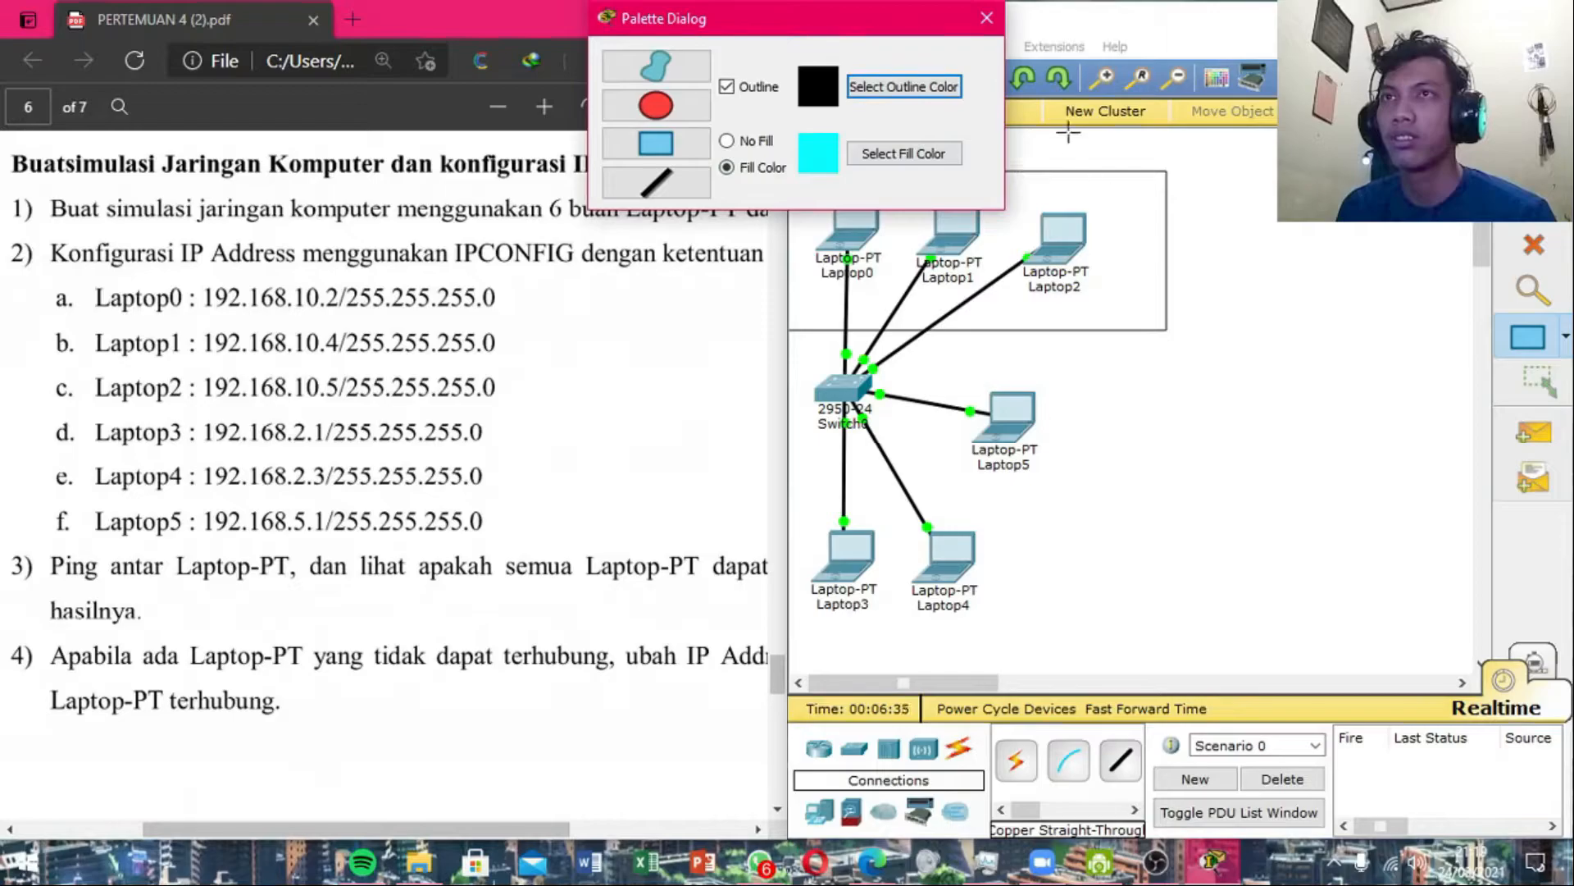
{"action": "left_click", "coordinate": [865, 153]}
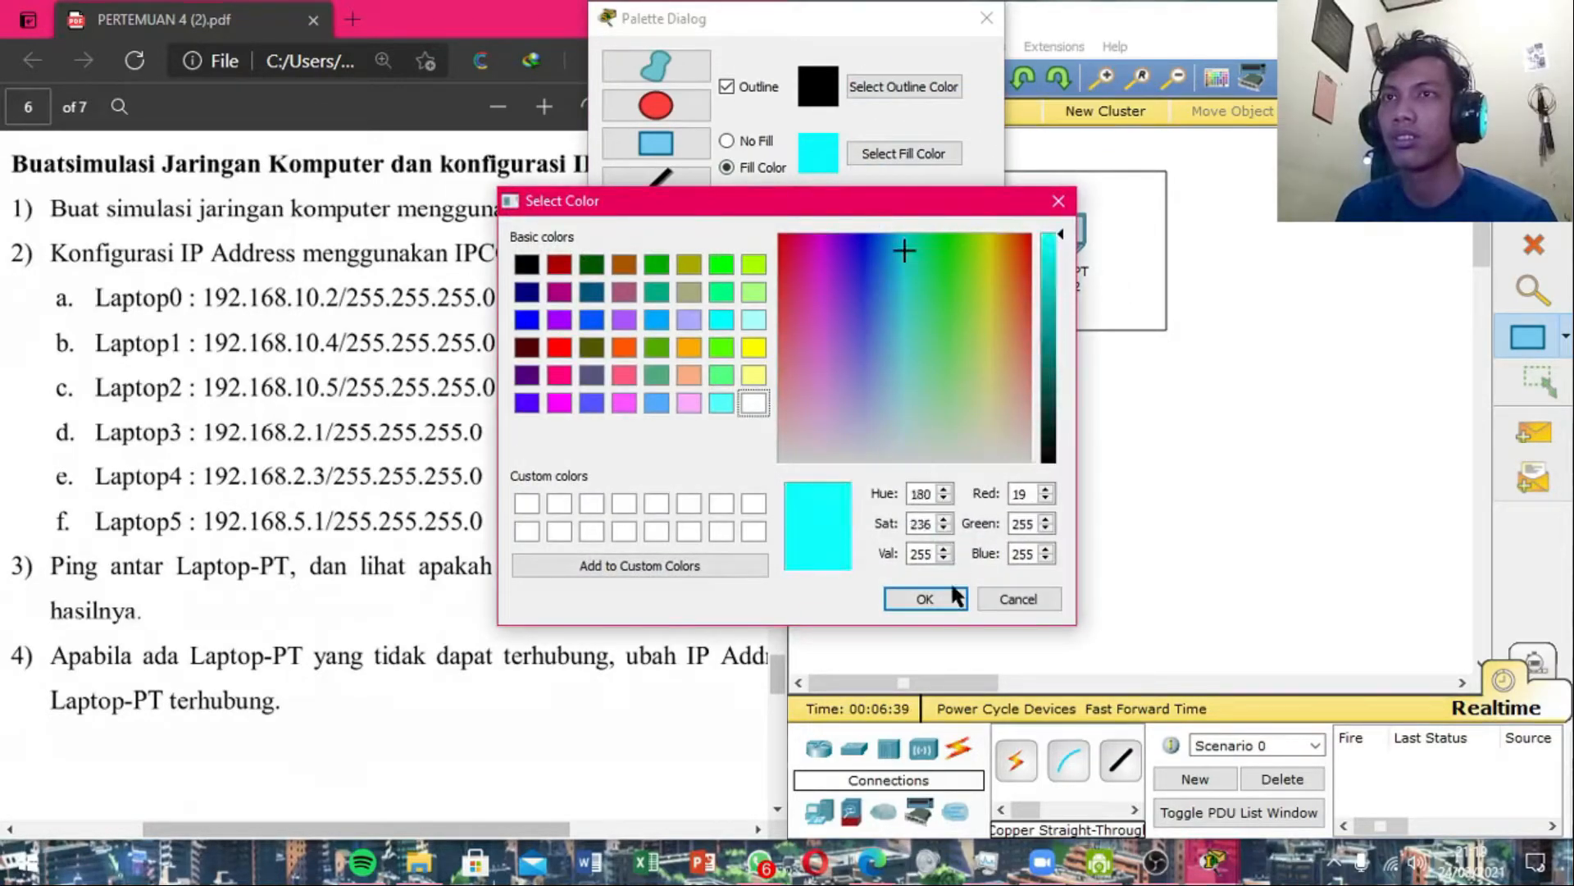
{"action": "left_click", "coordinate": [926, 599]}
{"action": "left_click_drag", "start_coordinate": [1173, 331], "coordinate": [1173, 331]}
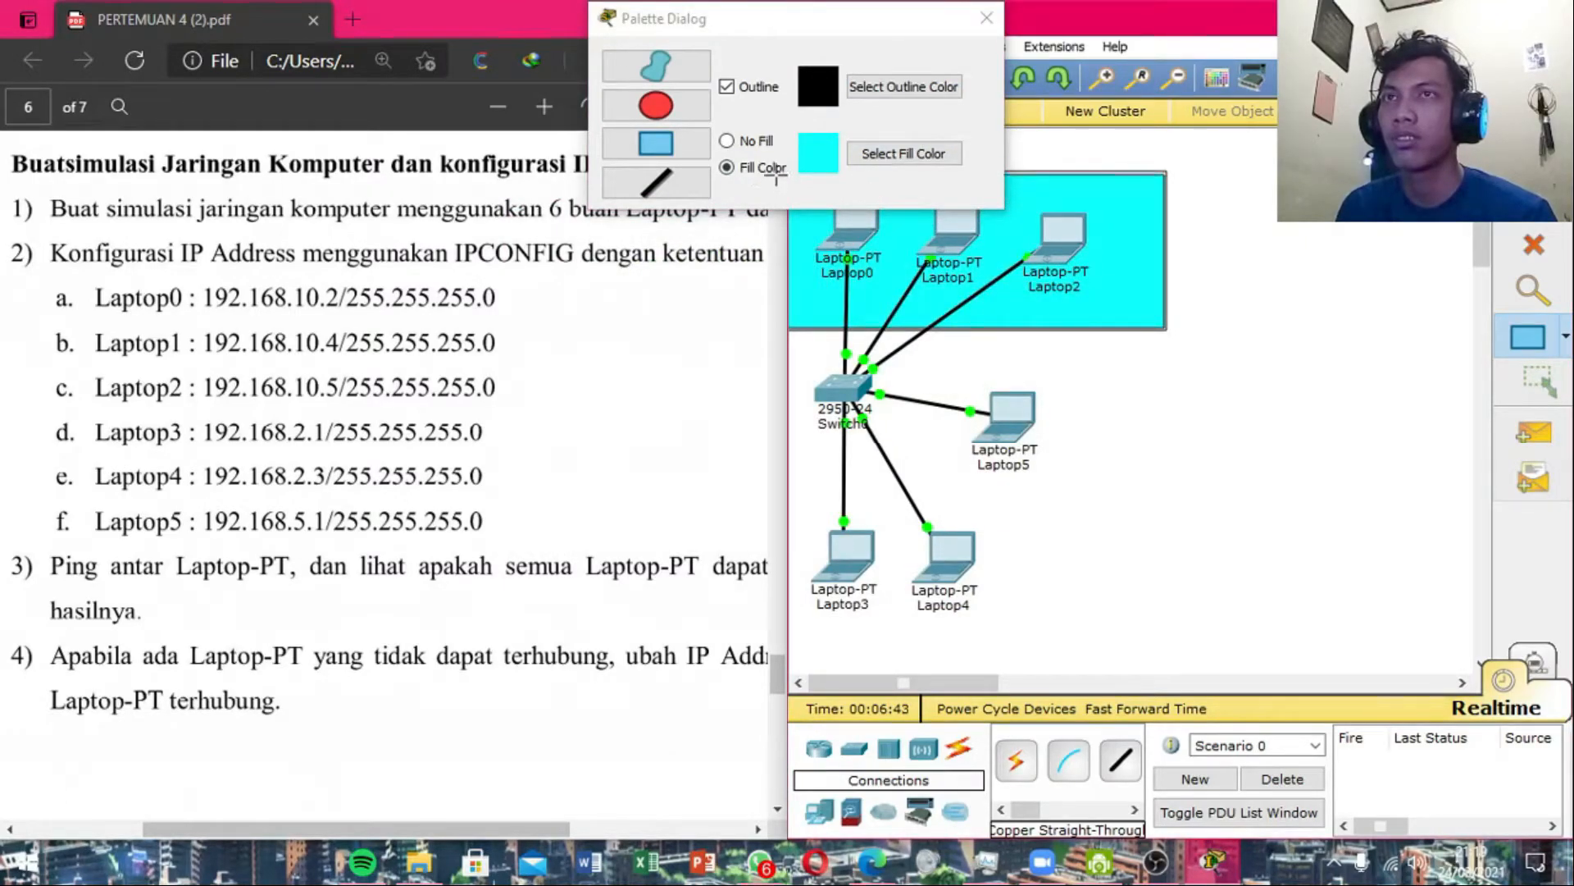
Set the palette's fill color to yellow and draw a filled rectangle behind Laptops 3 and 4.
{"action": "left_click_drag", "start_coordinate": [822, 18], "coordinate": [414, 365]}
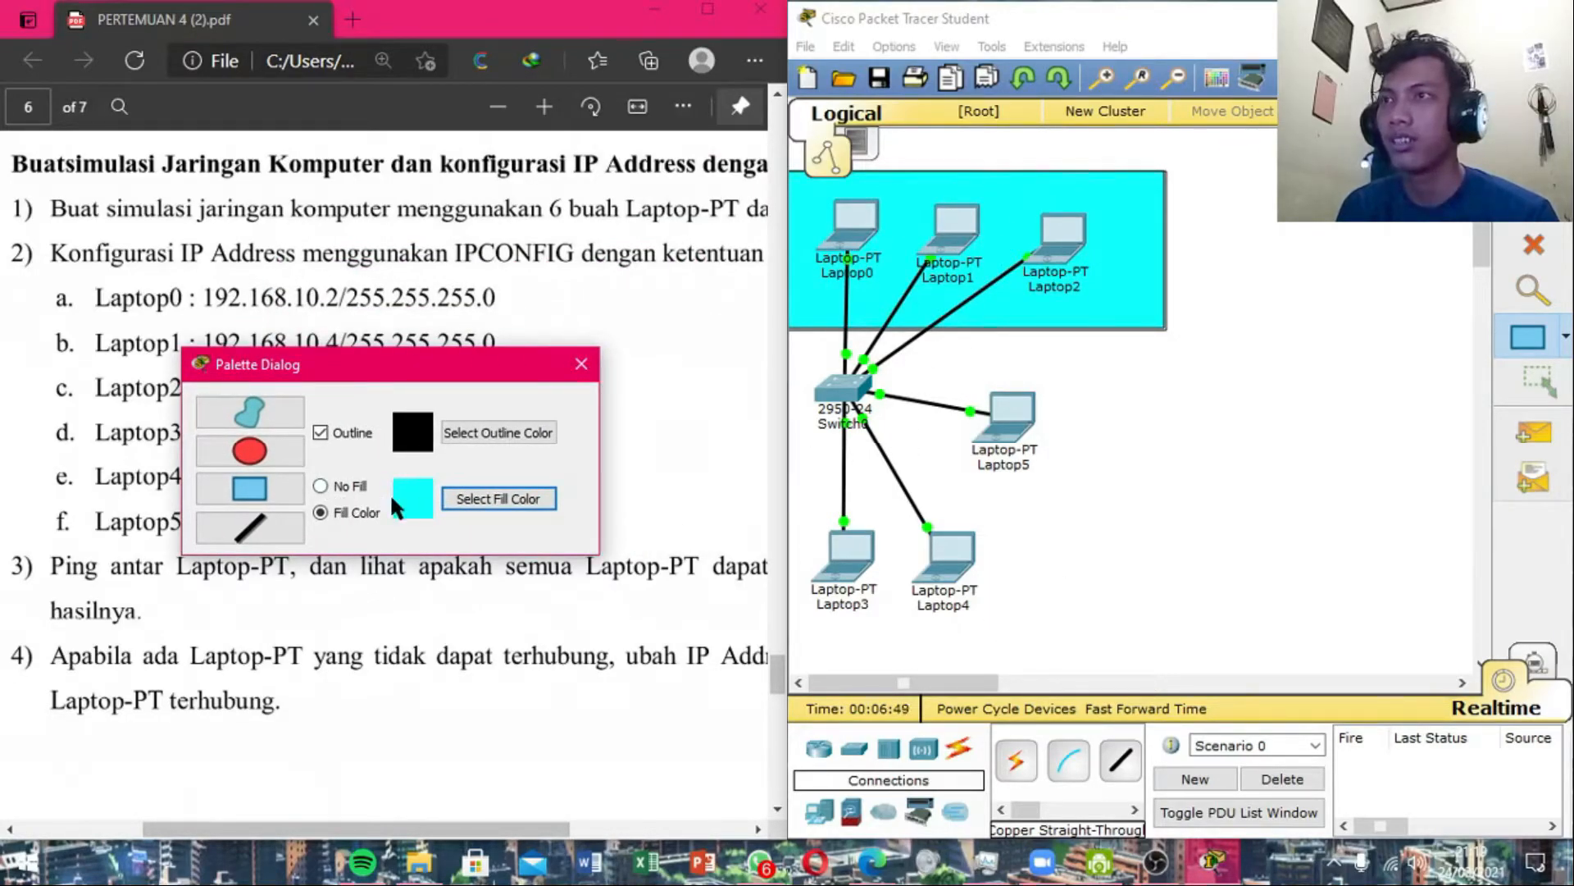
{"action": "left_click", "coordinate": [475, 500]}
{"action": "left_click", "coordinate": [754, 348]}
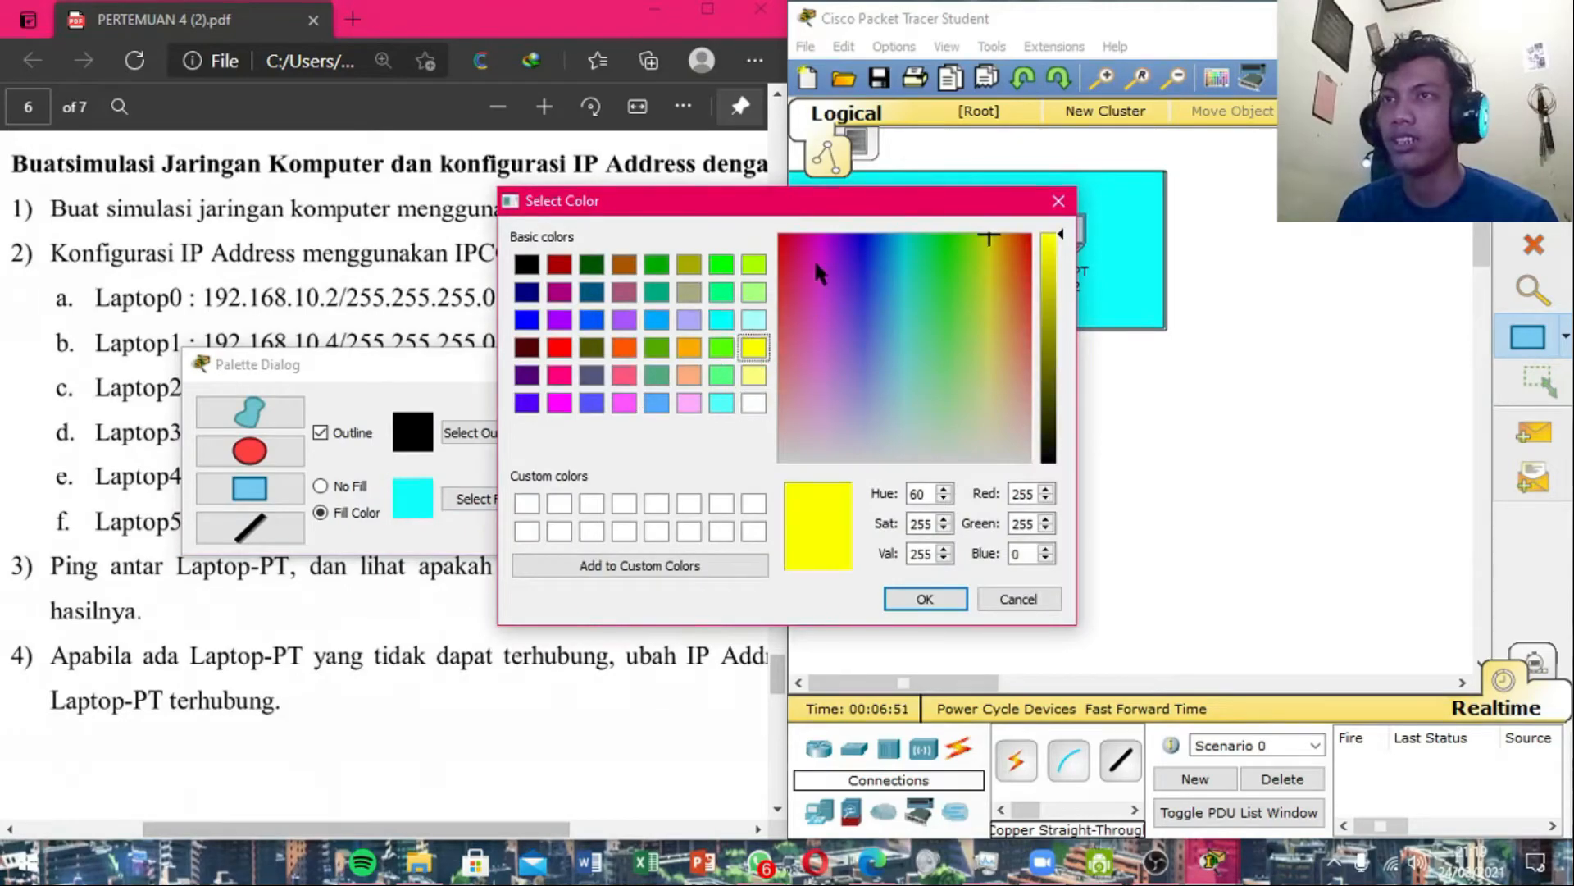
{"action": "left_click", "coordinate": [902, 600]}
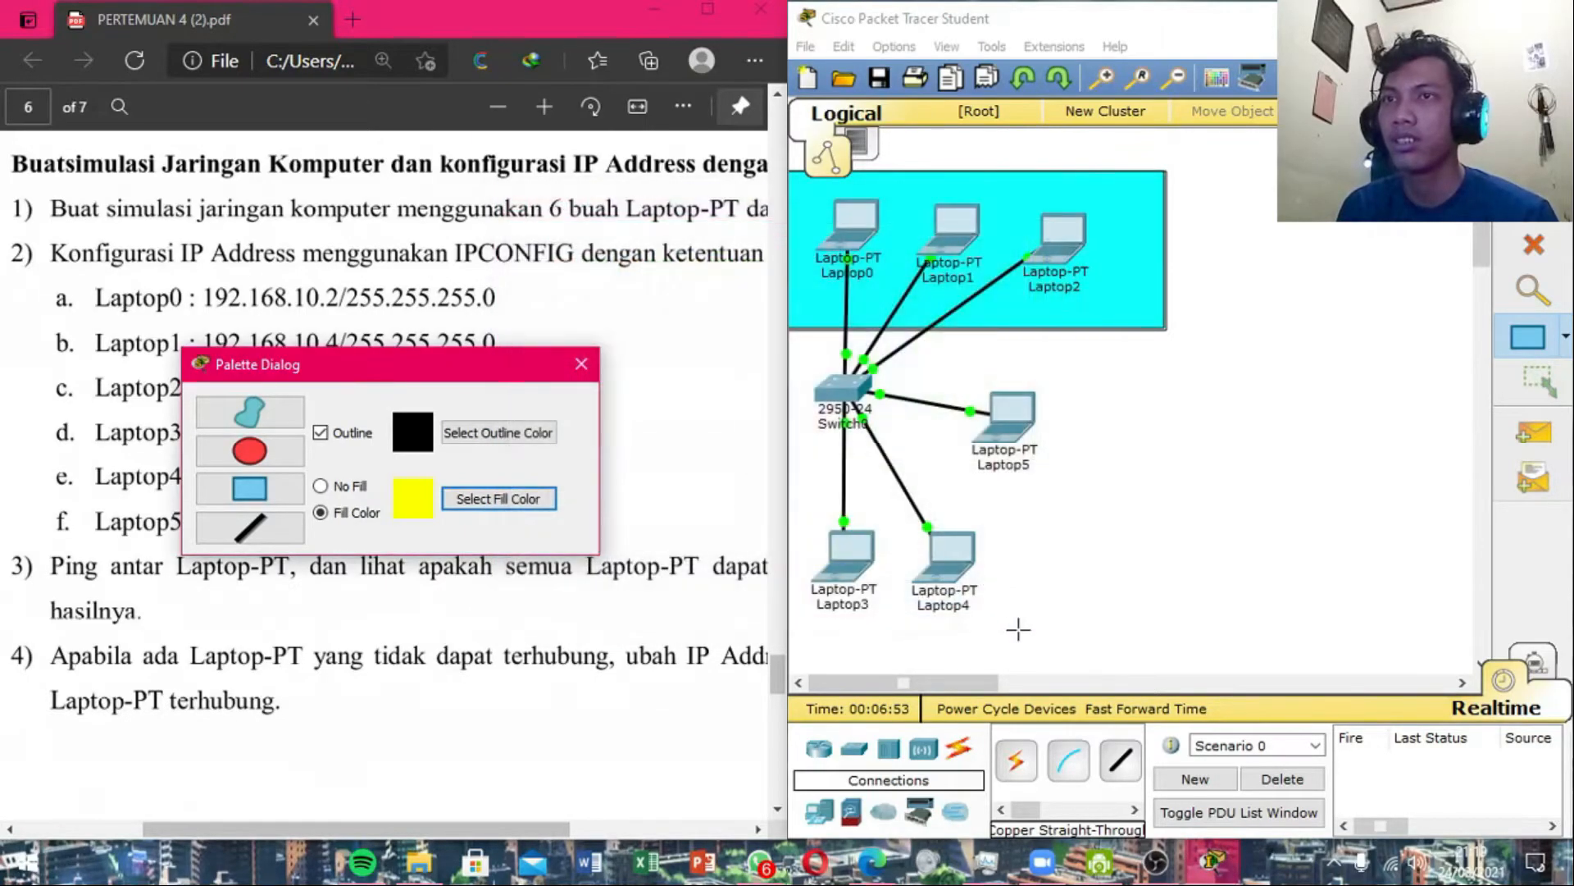
{"action": "left_click_drag", "start_coordinate": [897, 561], "coordinate": [766, 502]}
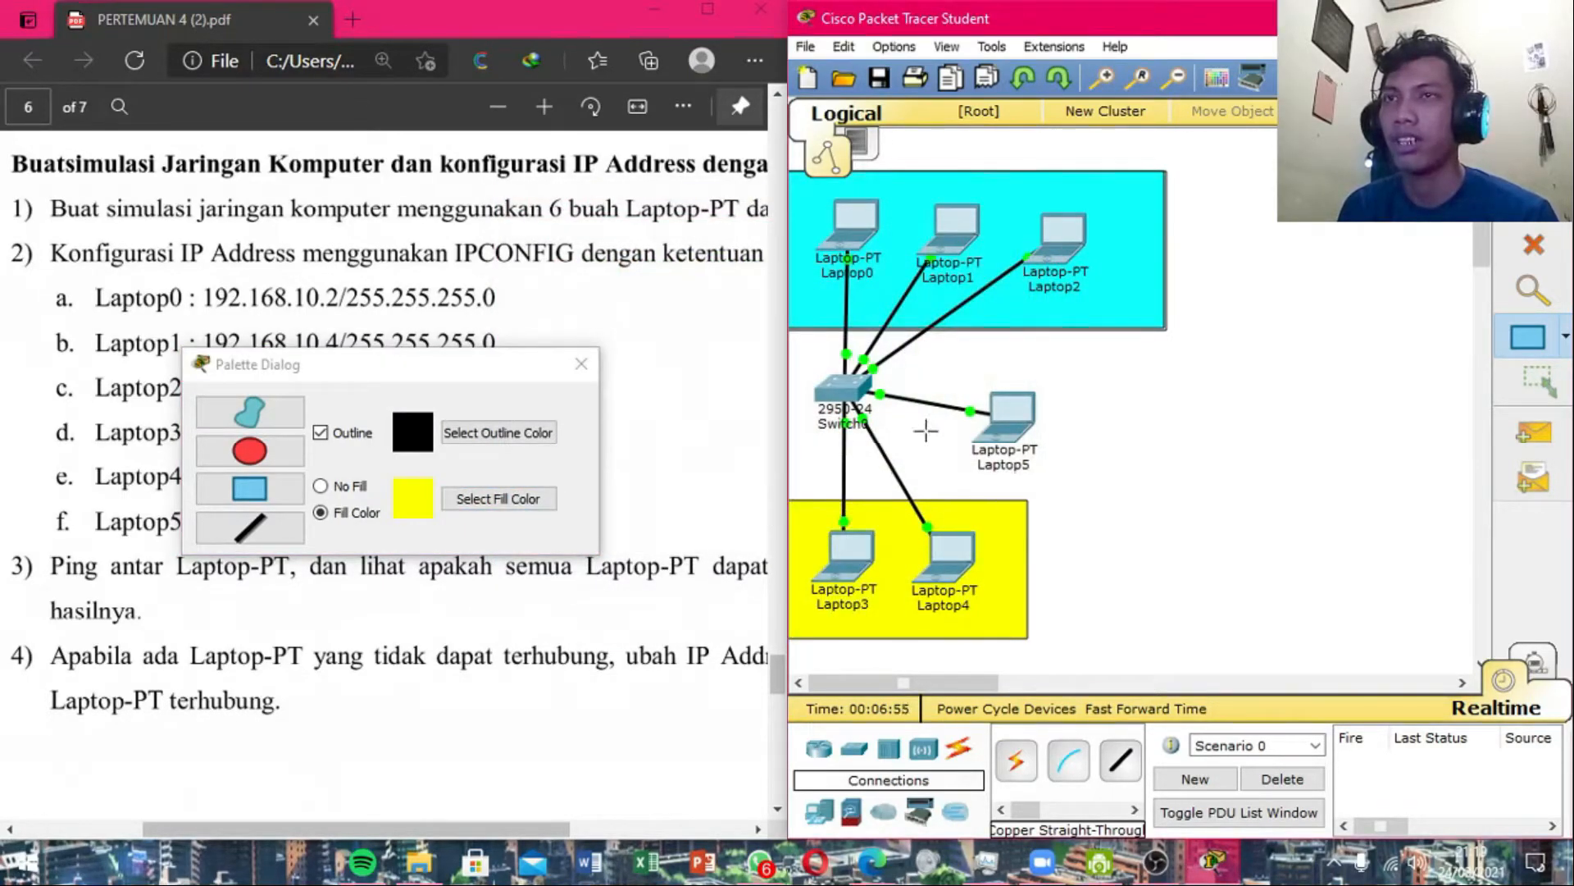
Set the fill color to bright green, draw a filled rectangle behind Laptop5, and close the drawing palette.
{"action": "left_click_drag", "start_coordinate": [351, 369], "coordinate": [451, 639]}
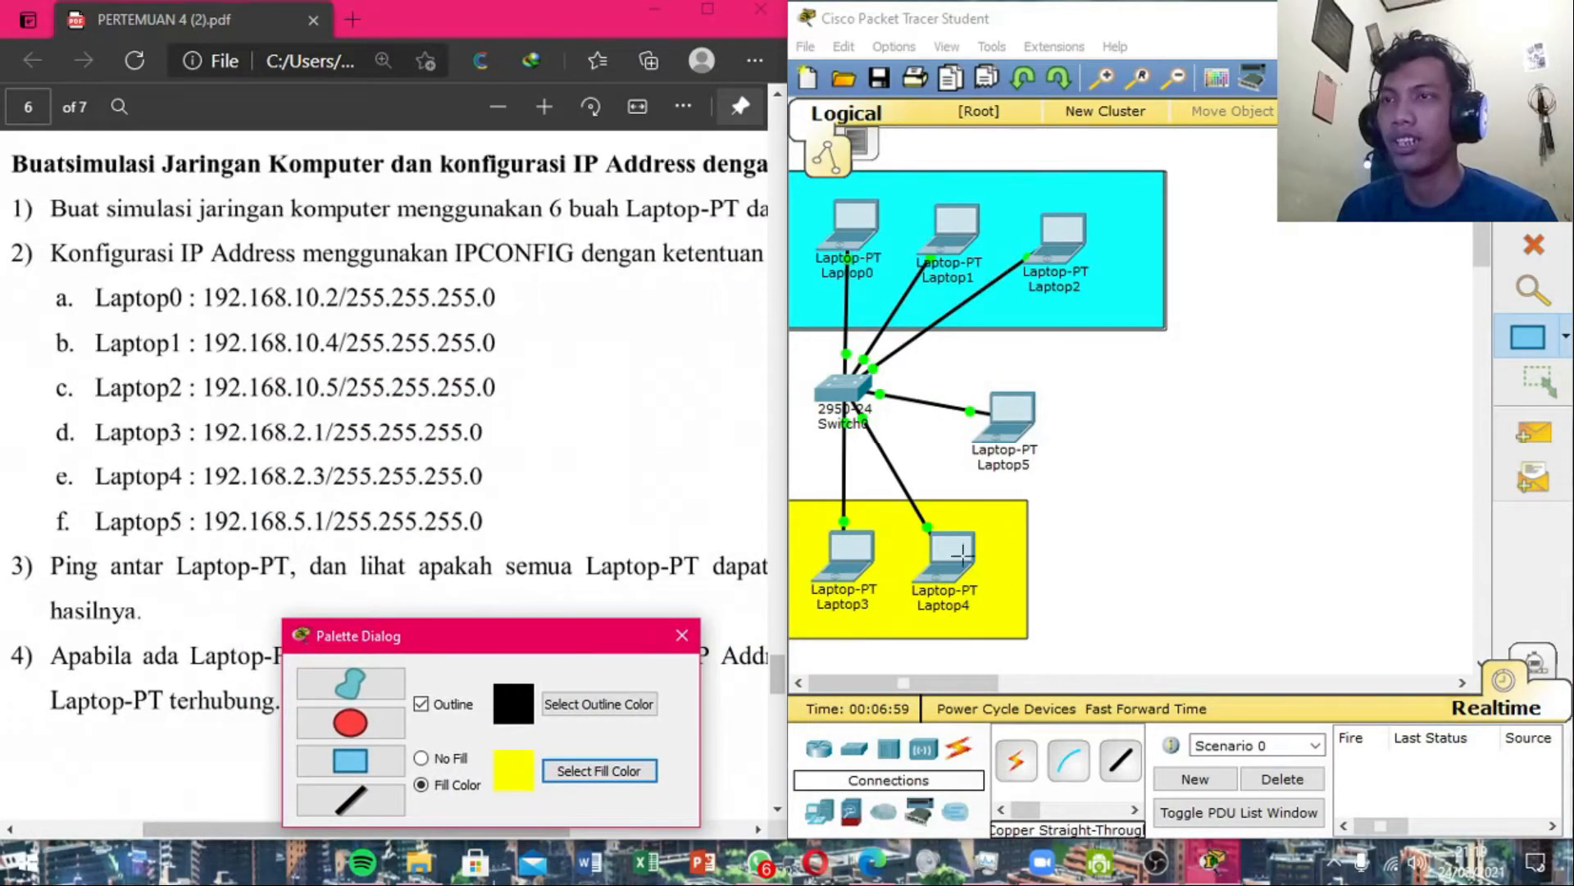
{"action": "left_click", "coordinate": [611, 763]}
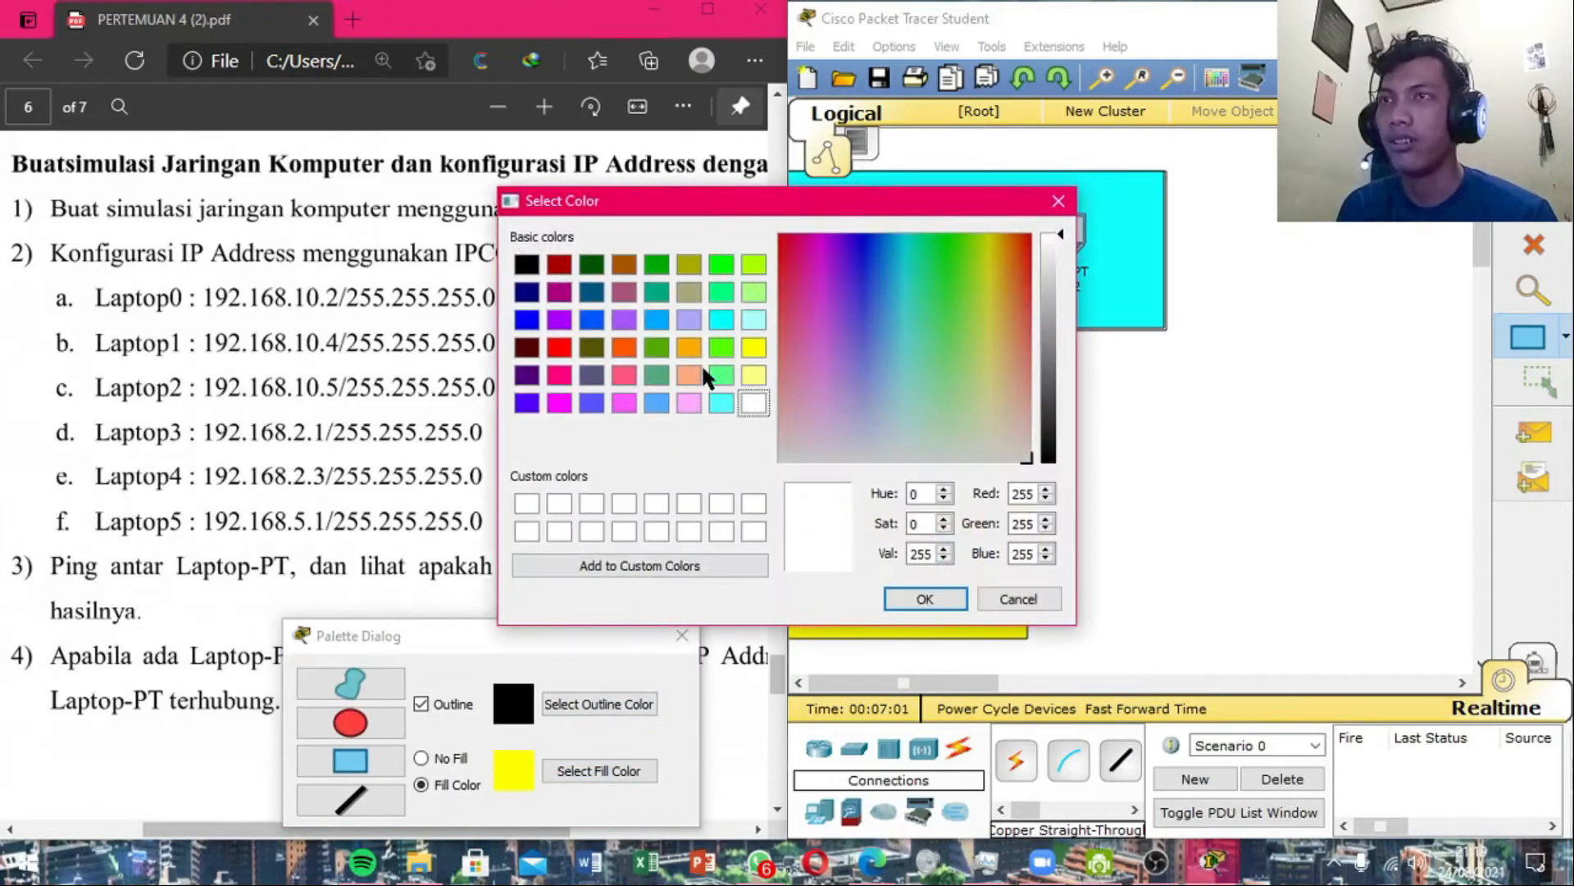
{"action": "left_click", "coordinate": [718, 347]}
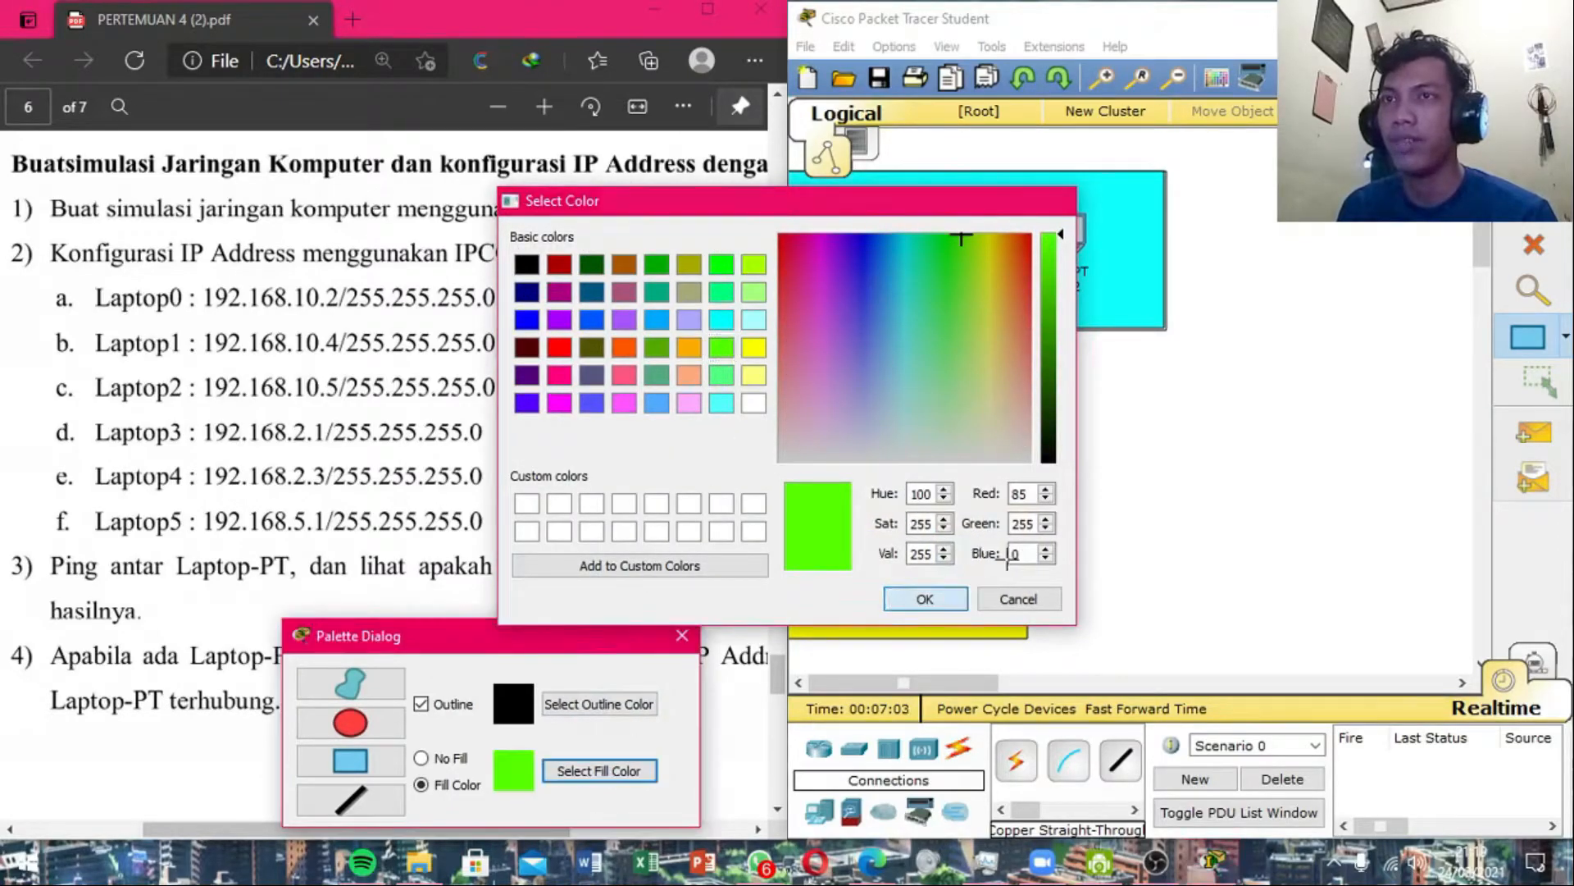
{"action": "left_click", "coordinate": [931, 599]}
{"action": "left_click_drag", "start_coordinate": [1063, 488], "coordinate": [949, 370]}
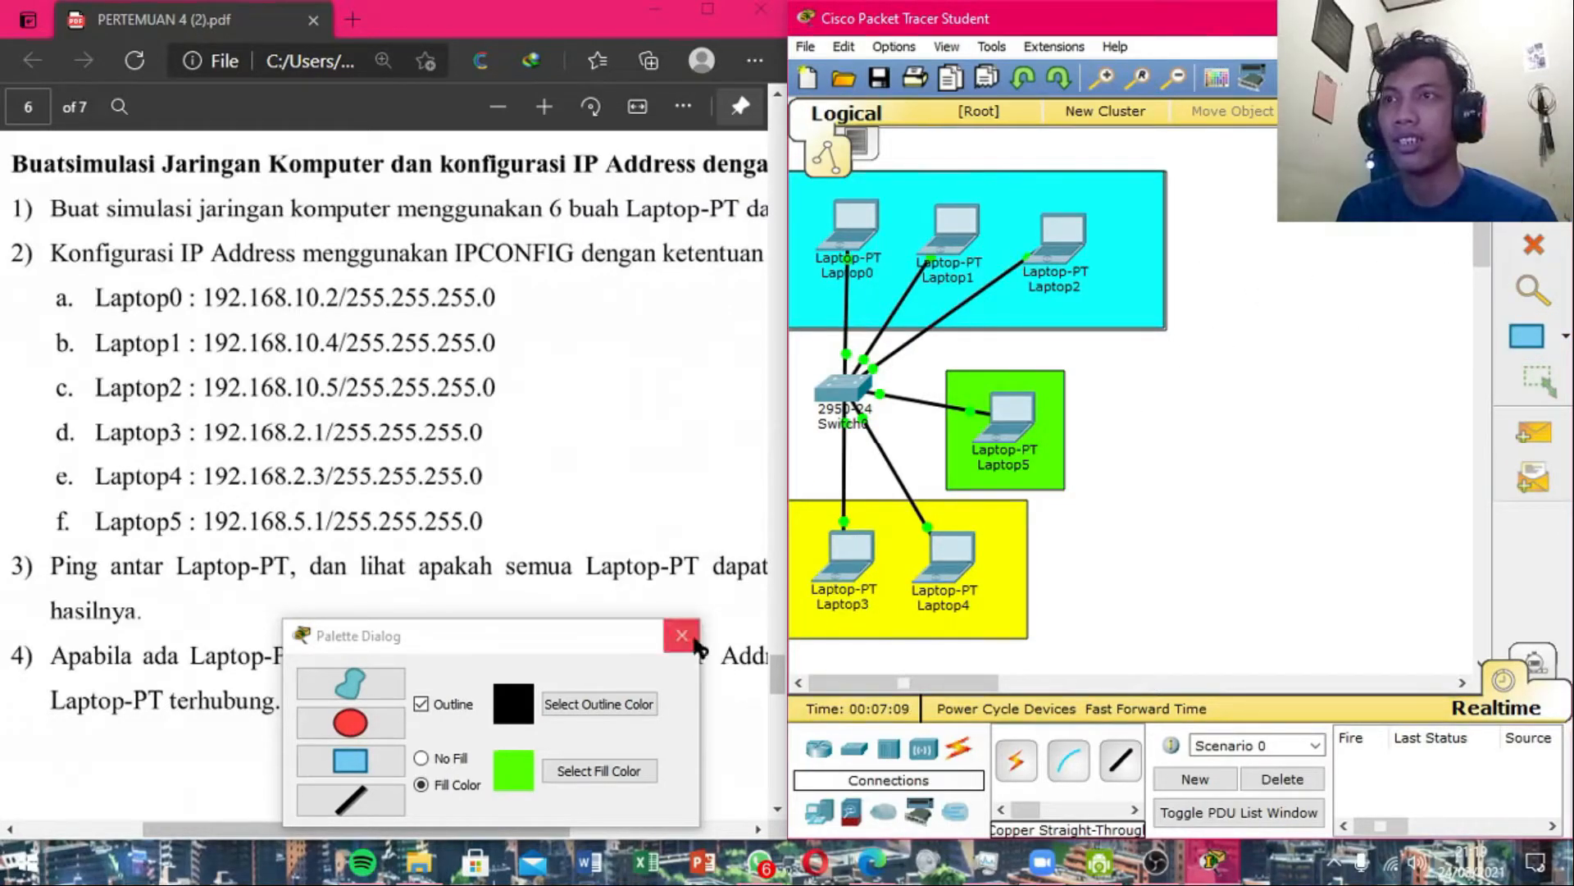
{"action": "left_click", "coordinate": [681, 636]}
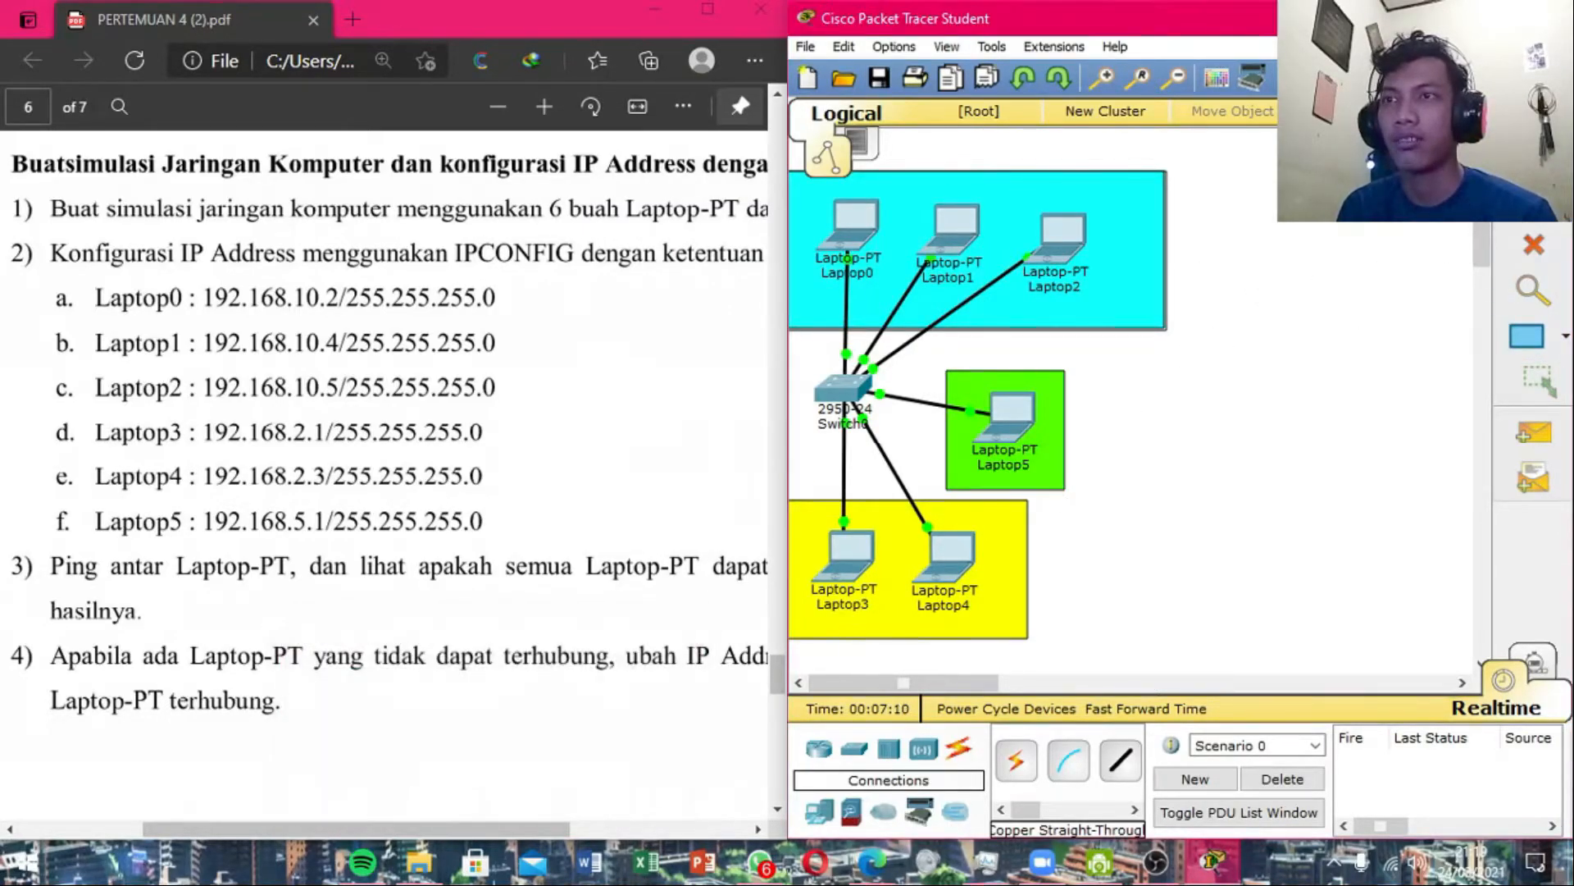
Label the cyan area 192.168.10.0/24 with a note, and reuse its text to label the yellow area 192.168.2.0/24.
{"action": "left_click", "coordinate": [992, 186]}
{"action": "type", "text": "192.168.10.0/24"}
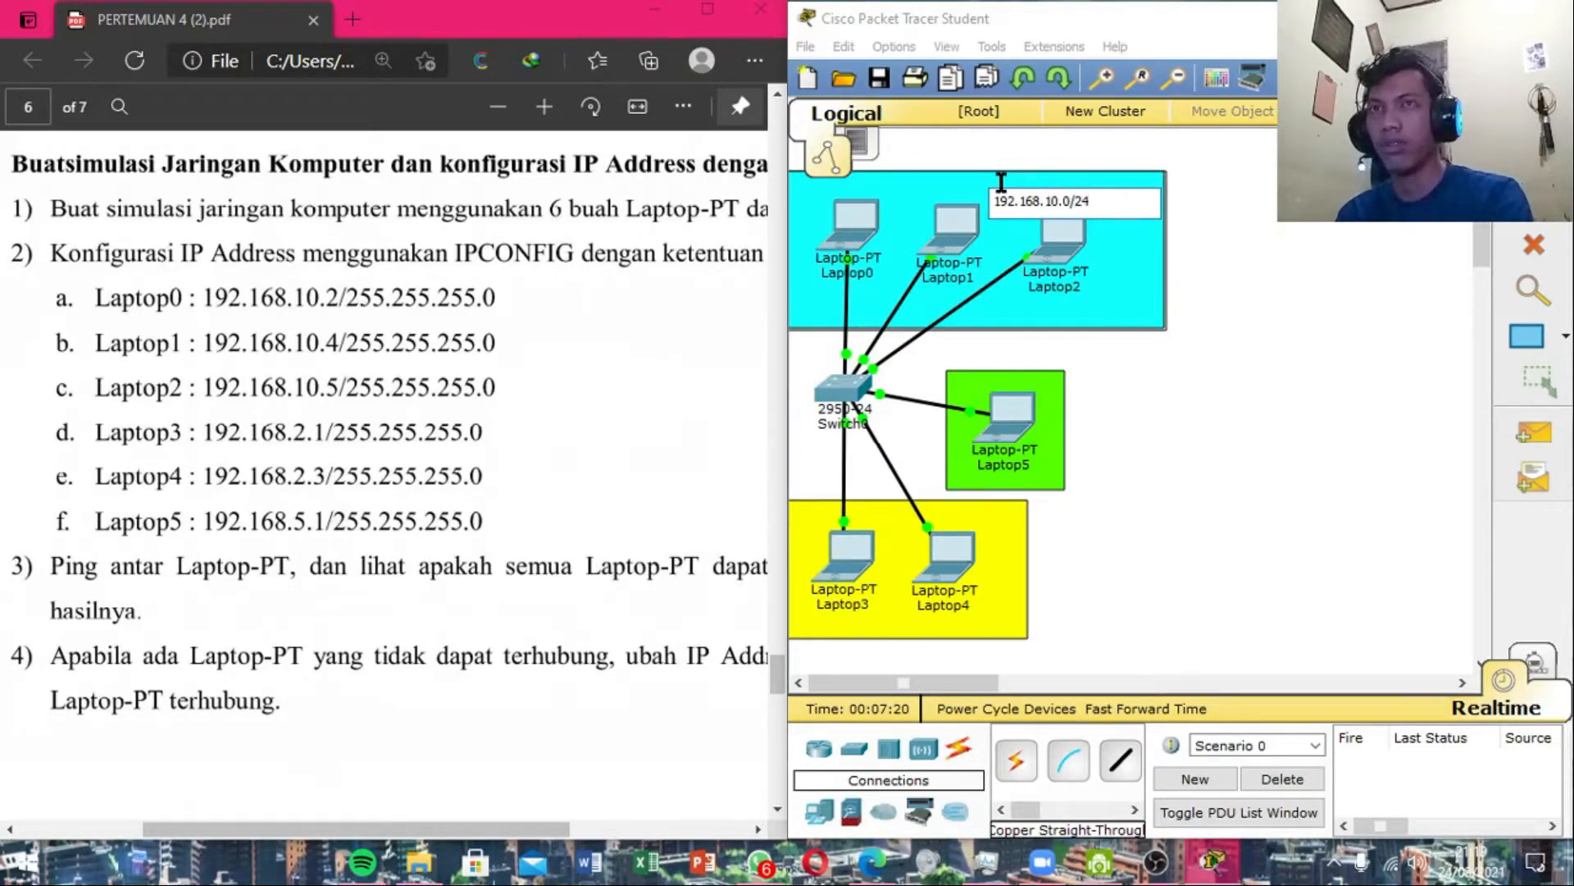
{"action": "key", "text": "ctrl+a"}
{"action": "key", "text": "ctrl+c"}
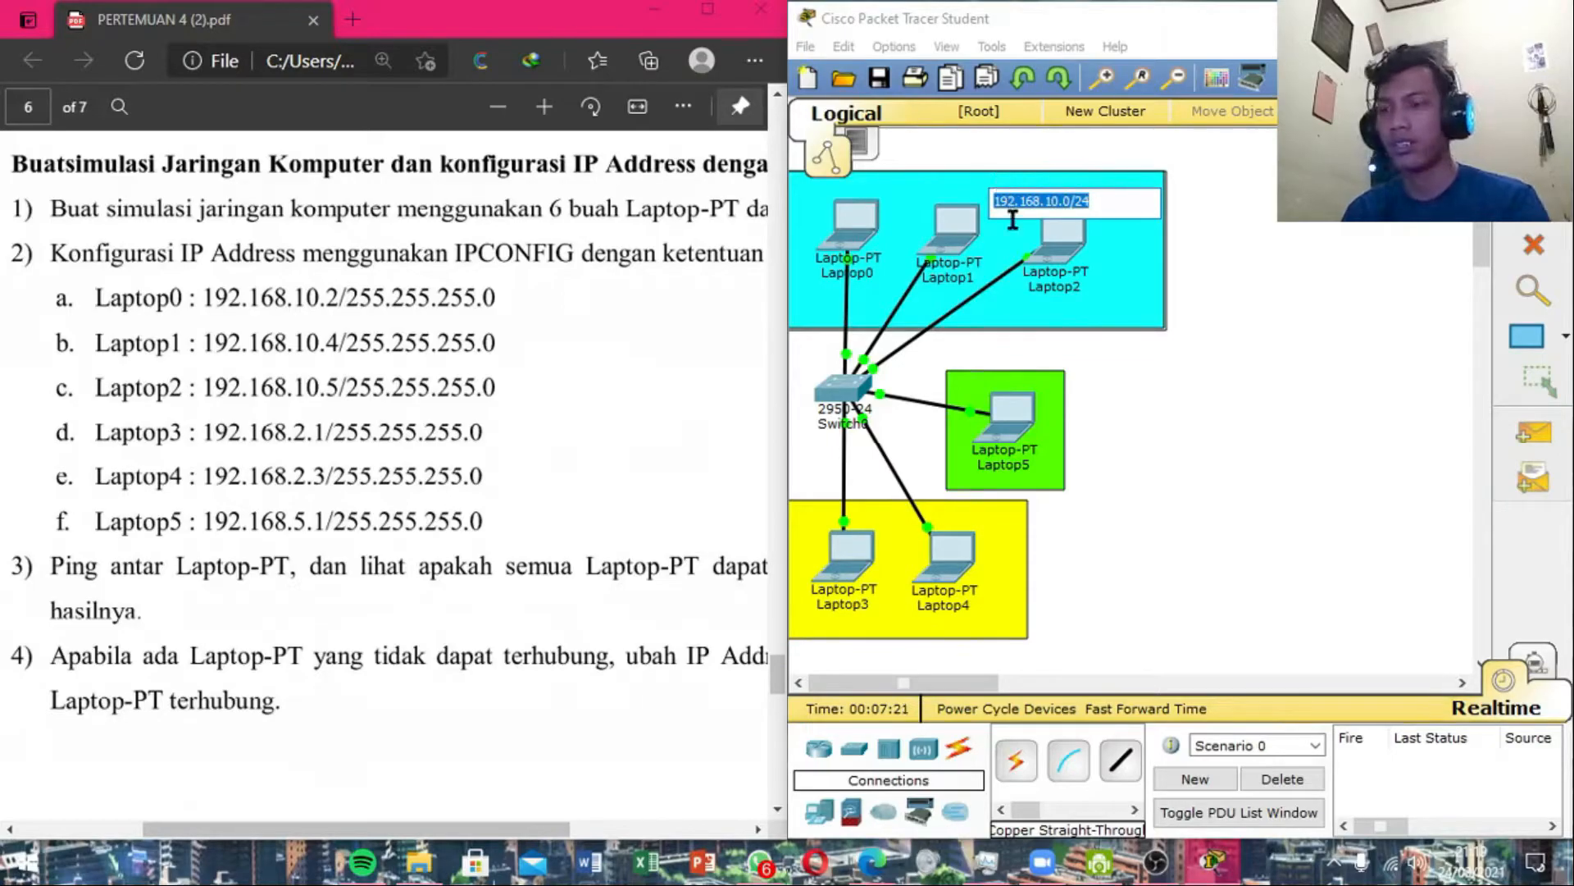
{"action": "left_click", "coordinate": [808, 627]}
{"action": "key", "text": "ctrl+v"}
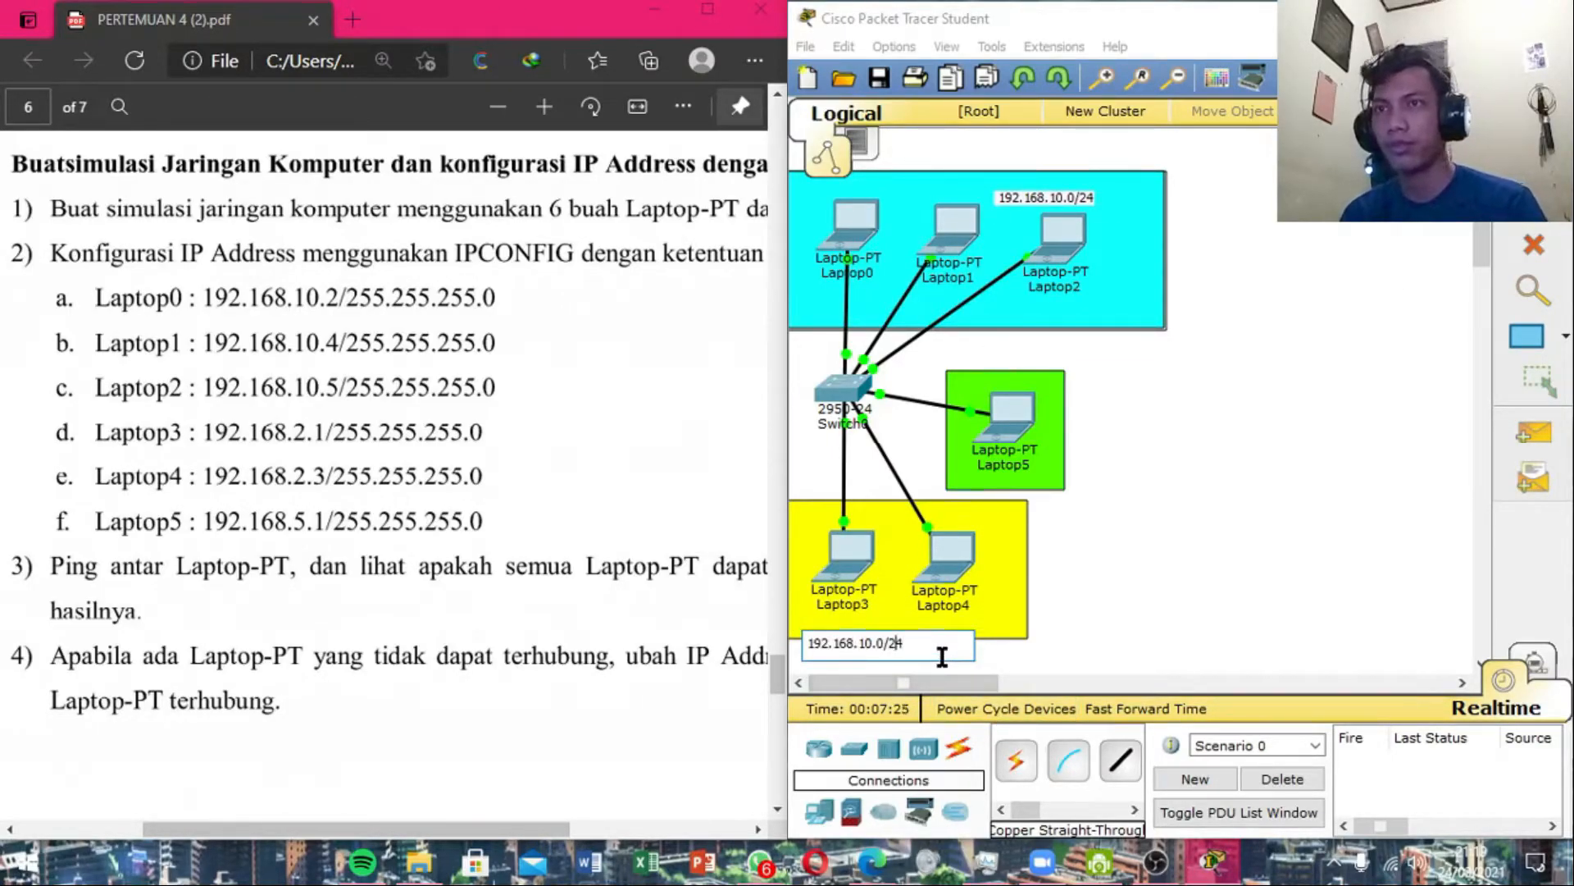
{"action": "type", "text": "2"}
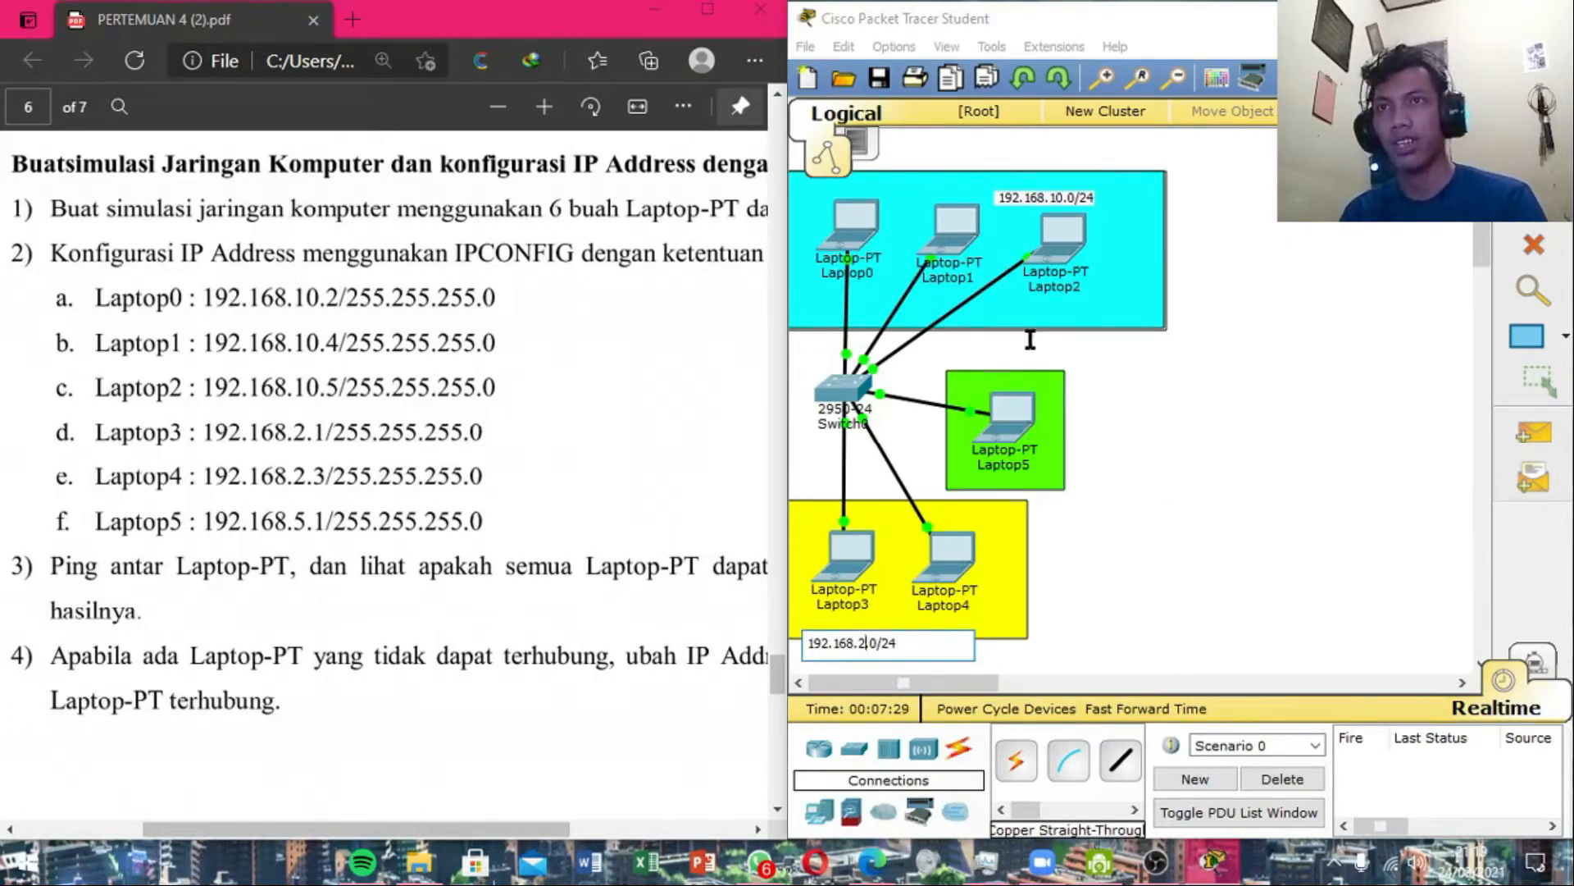
Add the note 192.168.5.0/24 for the green area and place it along the upper edge above Laptop5.
{"action": "left_click", "coordinate": [1049, 428]}
{"action": "key", "text": "ctrl+v"}
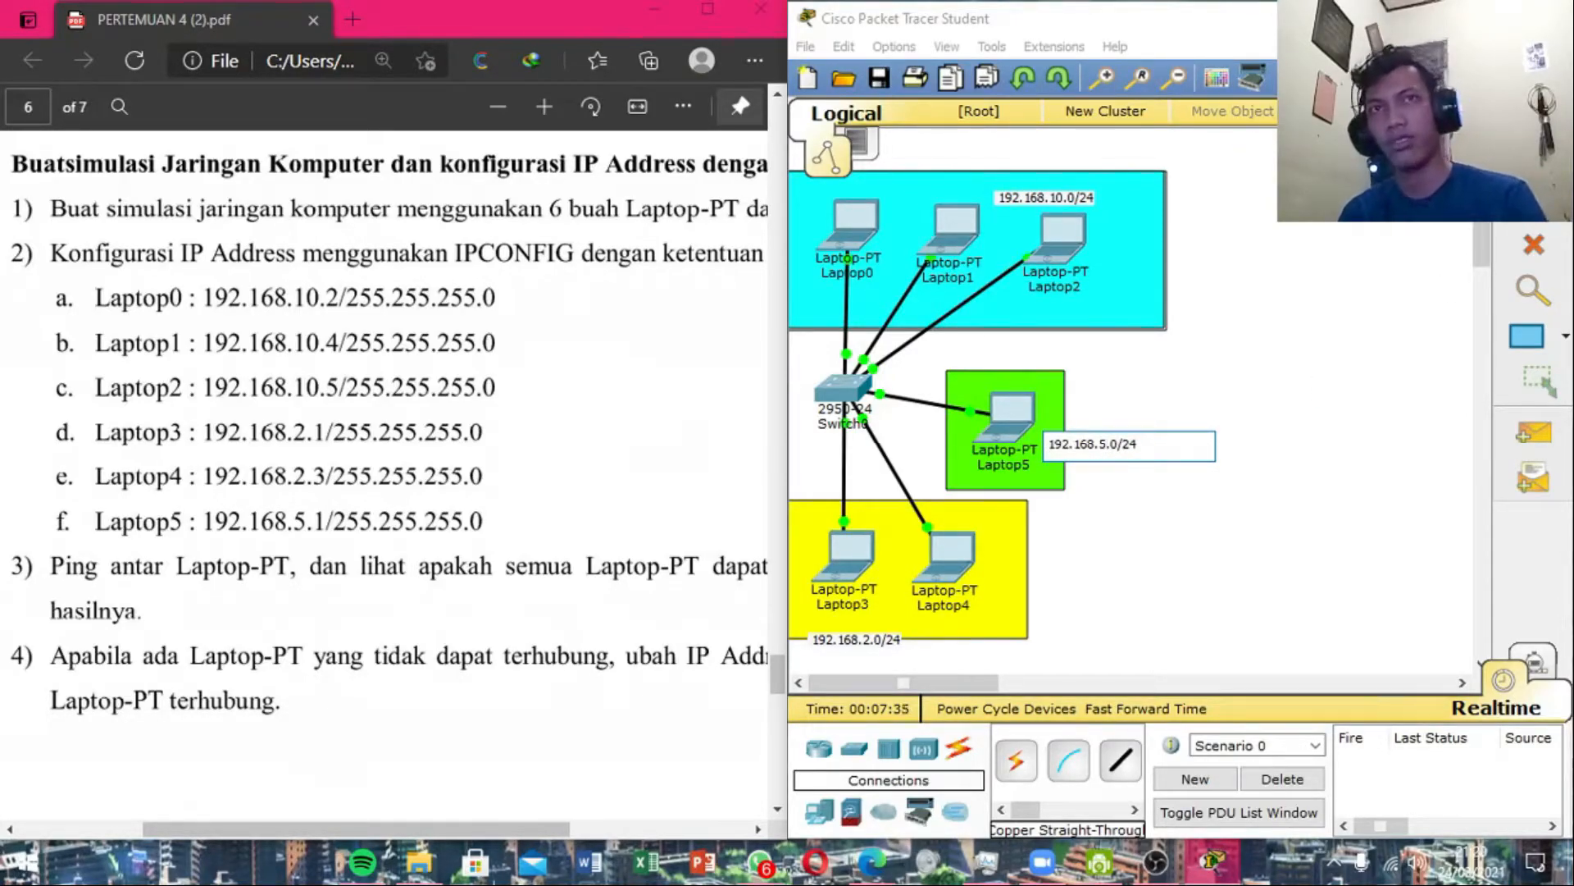
{"action": "left_click", "coordinate": [1265, 414]}
{"action": "left_click_drag", "start_coordinate": [1126, 441], "coordinate": [1048, 365]}
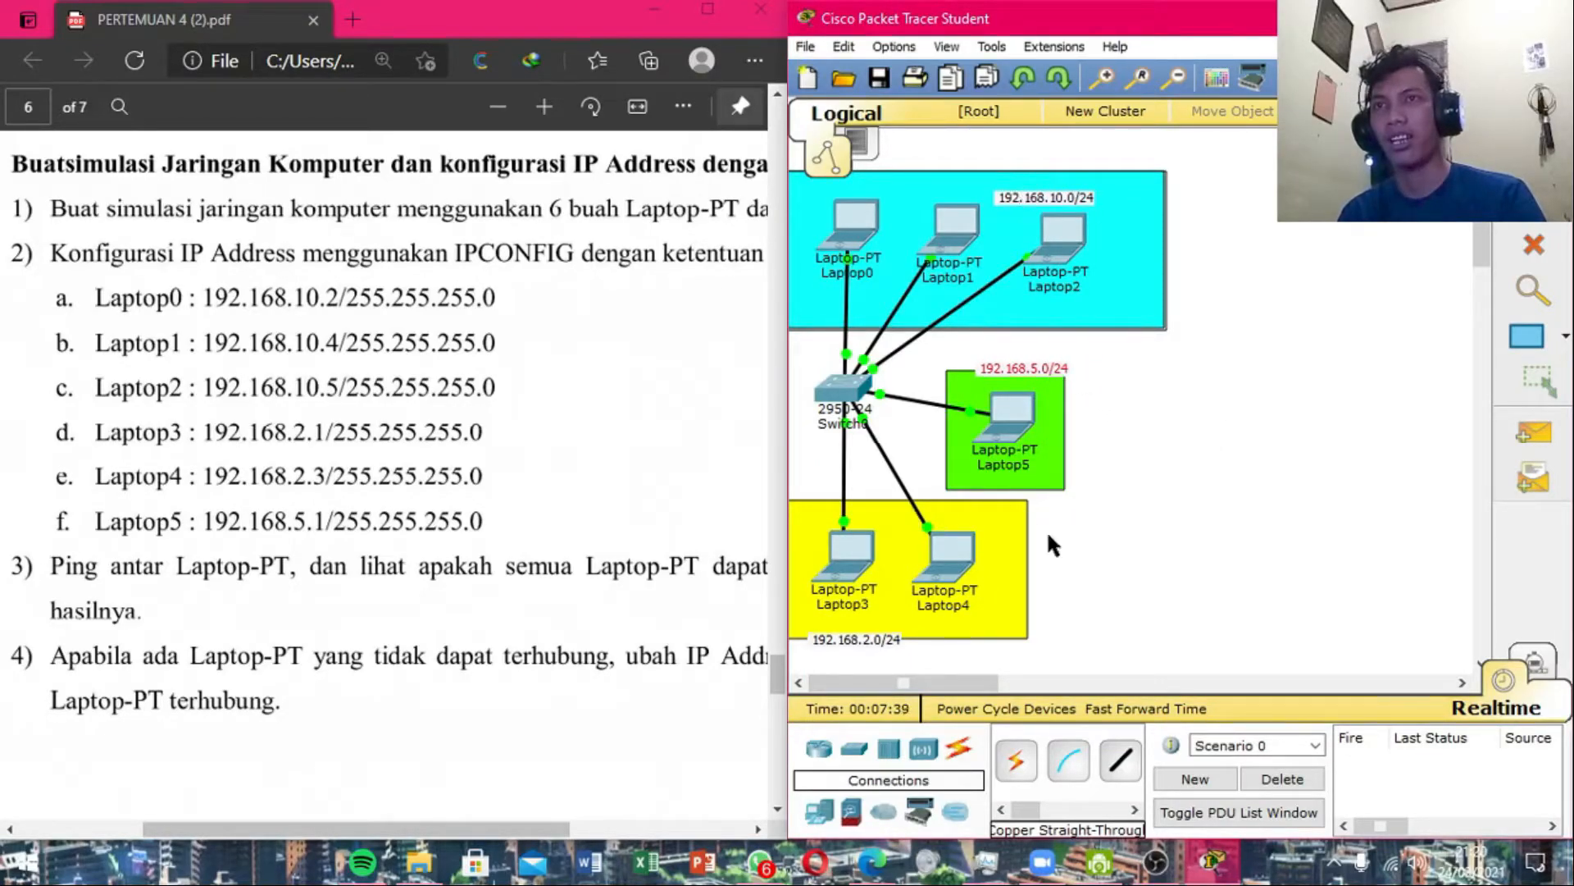
{"action": "left_click", "coordinate": [1239, 289]}
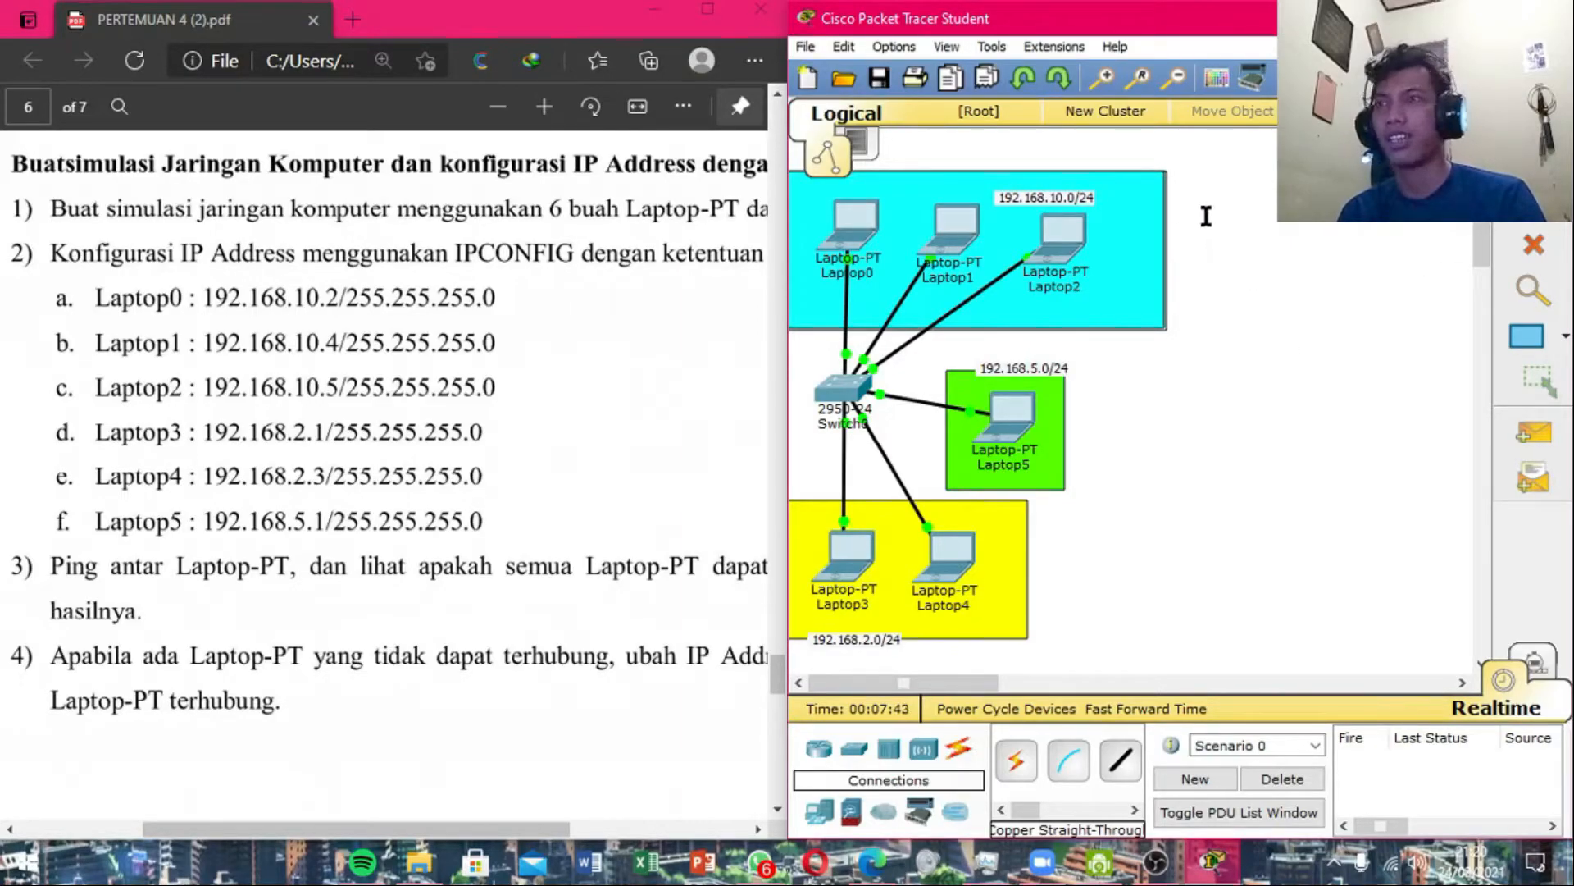
Review the assignment PDF's items 3 and 4 on pinging the laptops and changing the addresses of unreachable ones.
{"action": "left_click", "coordinate": [487, 577]}
{"action": "scroll", "coordinate": [484, 569], "scroll_direction": "down", "scroll_amount": 2}
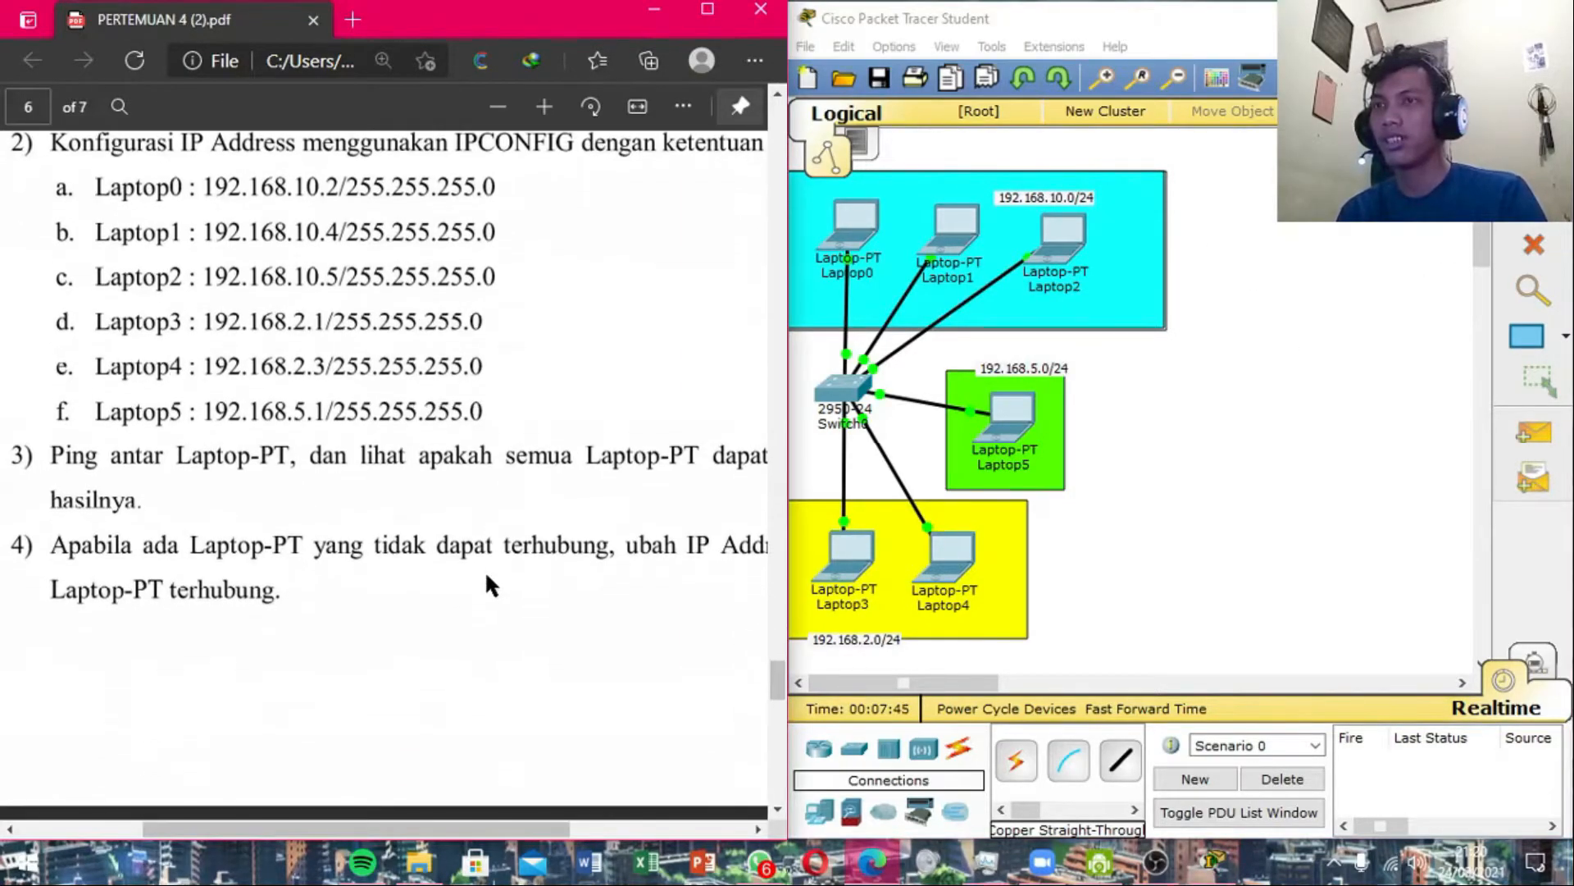
{"action": "scroll", "coordinate": [485, 569], "scroll_direction": "right", "scroll_amount": 4}
{"action": "scroll", "coordinate": [485, 569], "scroll_direction": "left", "scroll_amount": 5}
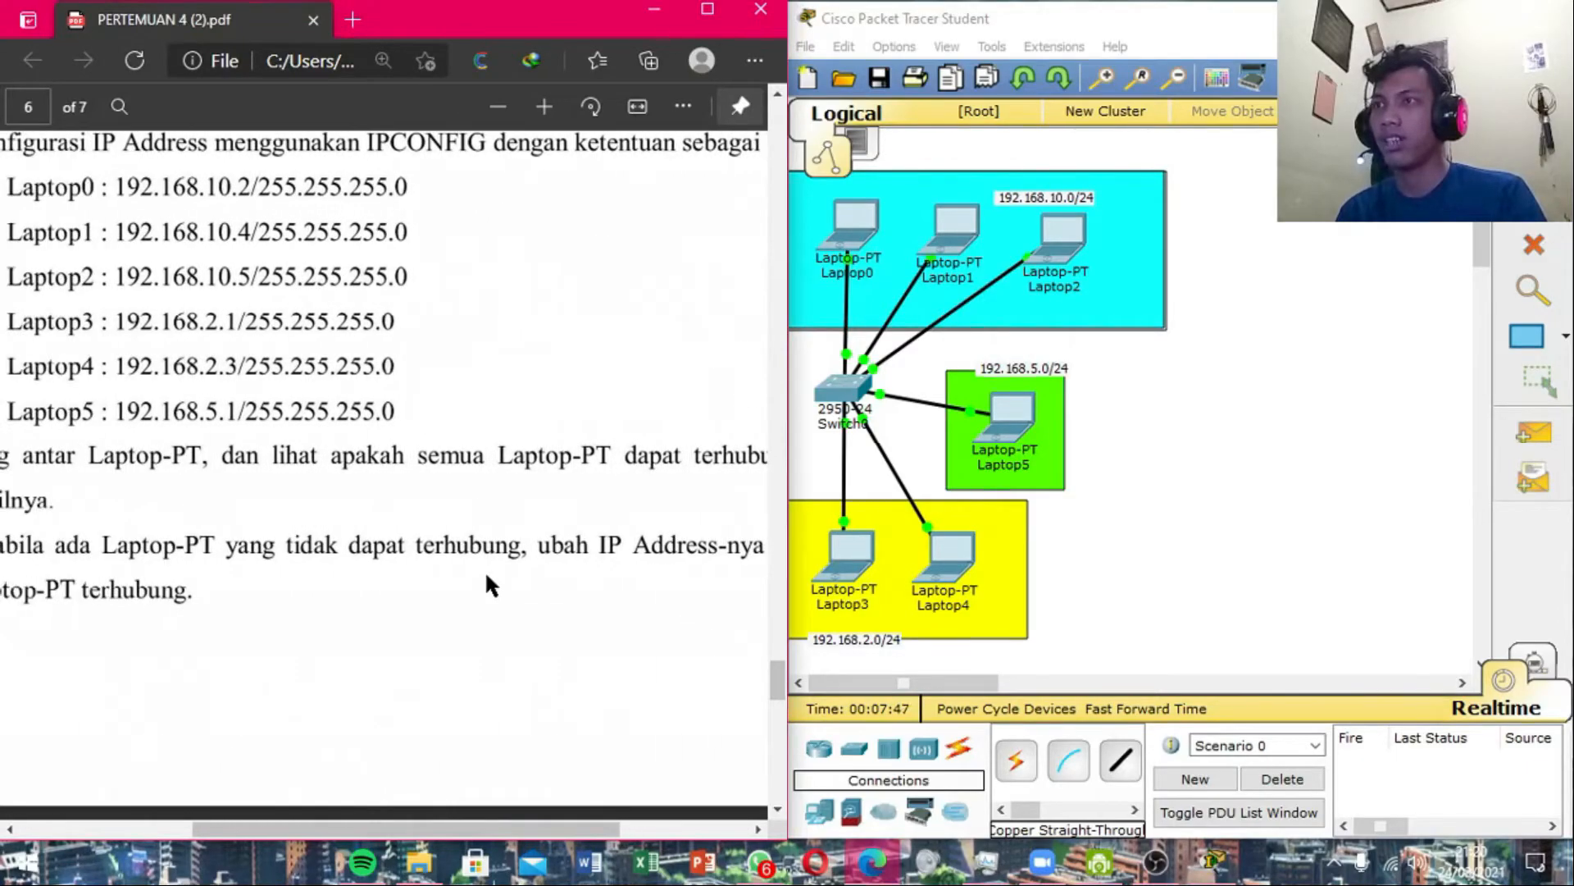
{"action": "scroll", "coordinate": [471, 559], "scroll_direction": "down", "scroll_amount": 1, "text": "ctrl"}
{"action": "scroll", "coordinate": [484, 544], "scroll_direction": "down", "scroll_amount": 2}
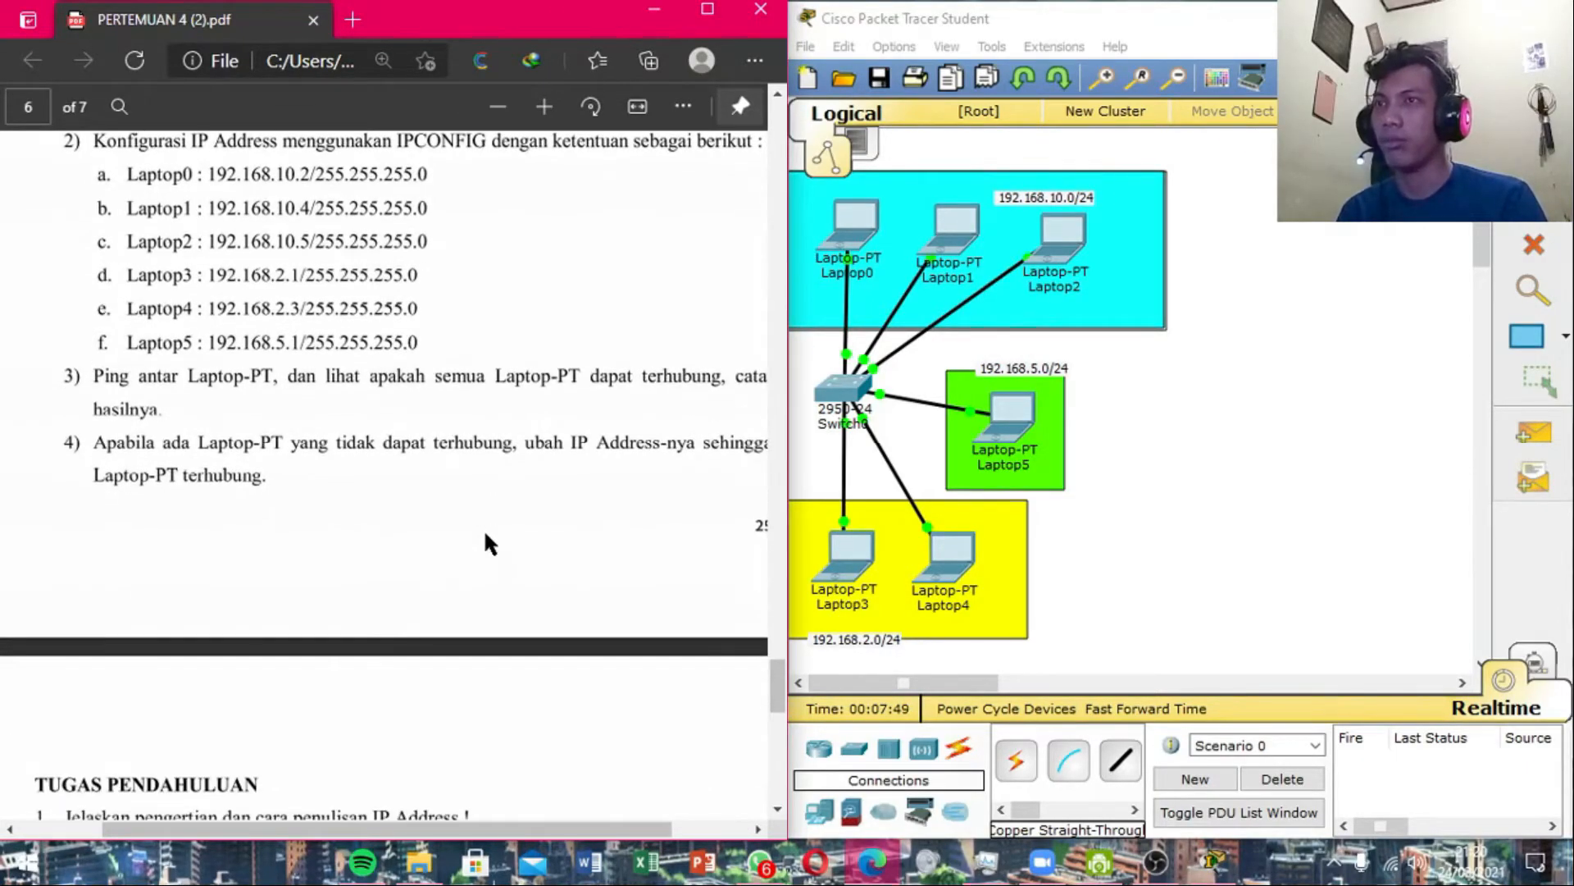
{"action": "scroll", "coordinate": [467, 530], "scroll_direction": "right", "scroll_amount": 1}
{"action": "scroll", "coordinate": [428, 451], "scroll_direction": "left", "scroll_amount": 1}
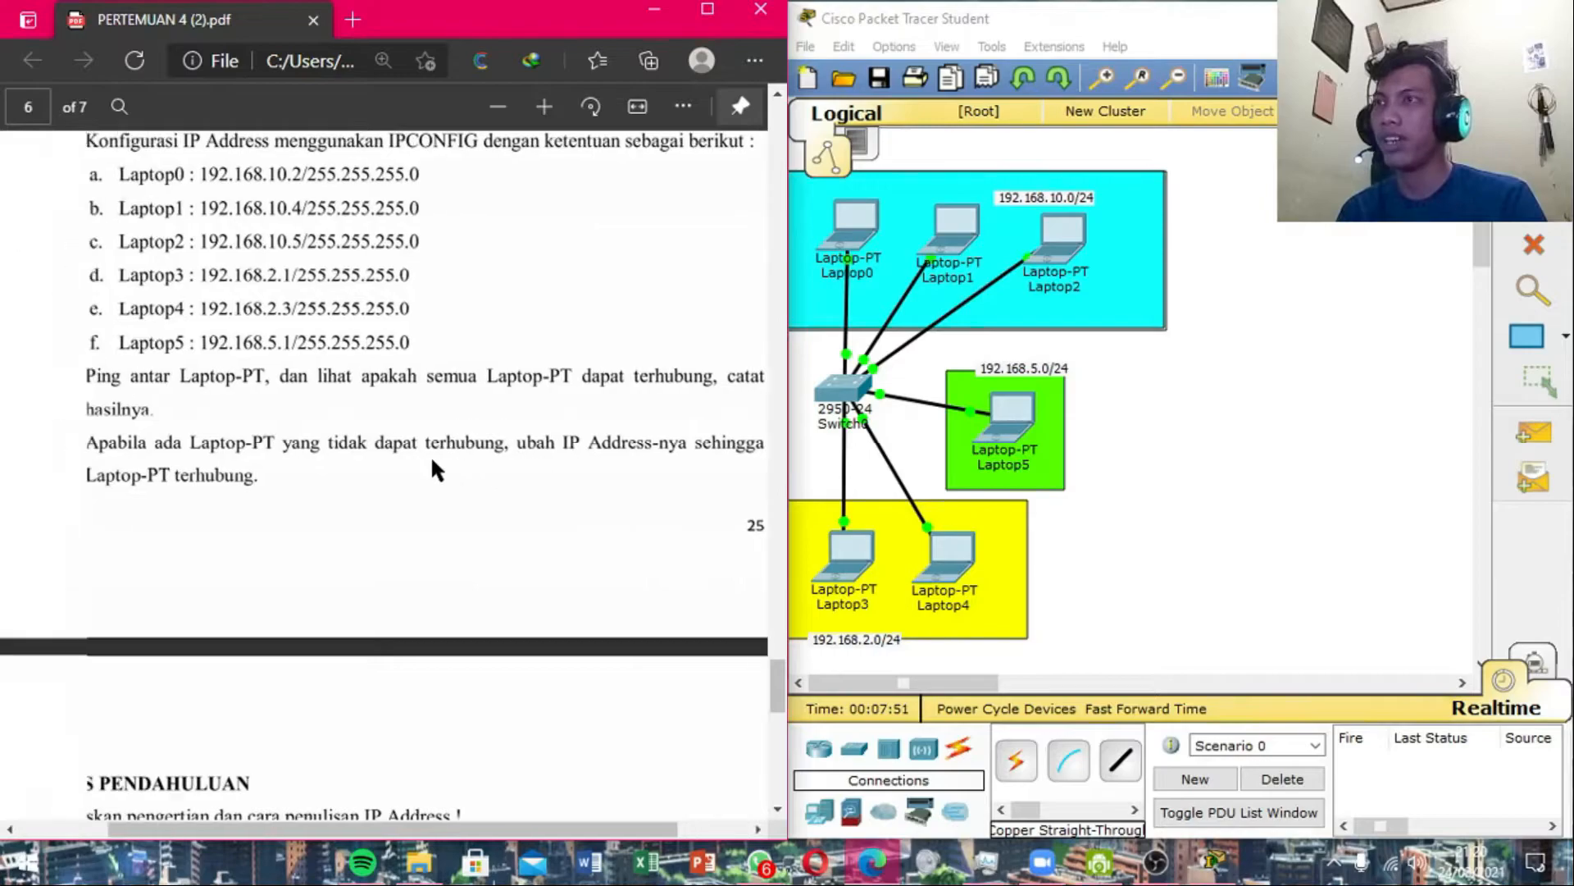
{"action": "scroll", "coordinate": [371, 469], "scroll_direction": "down", "scroll_amount": 2}
{"action": "scroll", "coordinate": [371, 469], "scroll_direction": "up", "scroll_amount": 2}
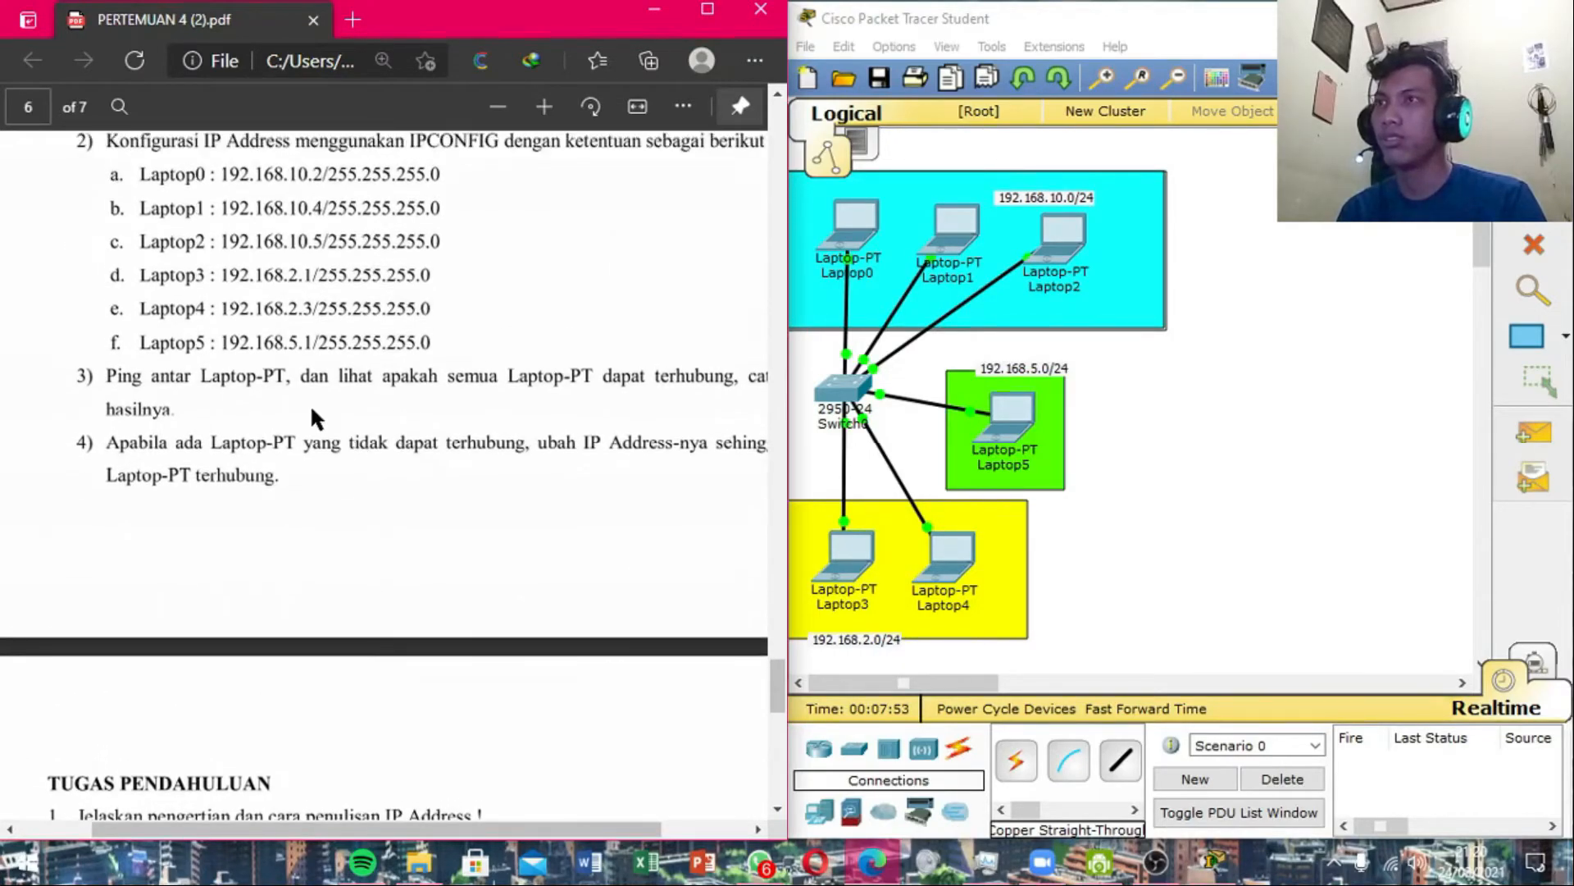
{"action": "scroll", "coordinate": [310, 404], "scroll_direction": "right", "scroll_amount": 1}
{"action": "scroll", "coordinate": [310, 403], "scroll_direction": "left", "scroll_amount": 1}
Add the note "IP Tidak terhubung karena perbedaan network address" and place it in the empty space beside Laptop5's green area.
{"action": "left_click", "coordinate": [1211, 195]}
{"action": "type", "text": "IP Tidak terh"}
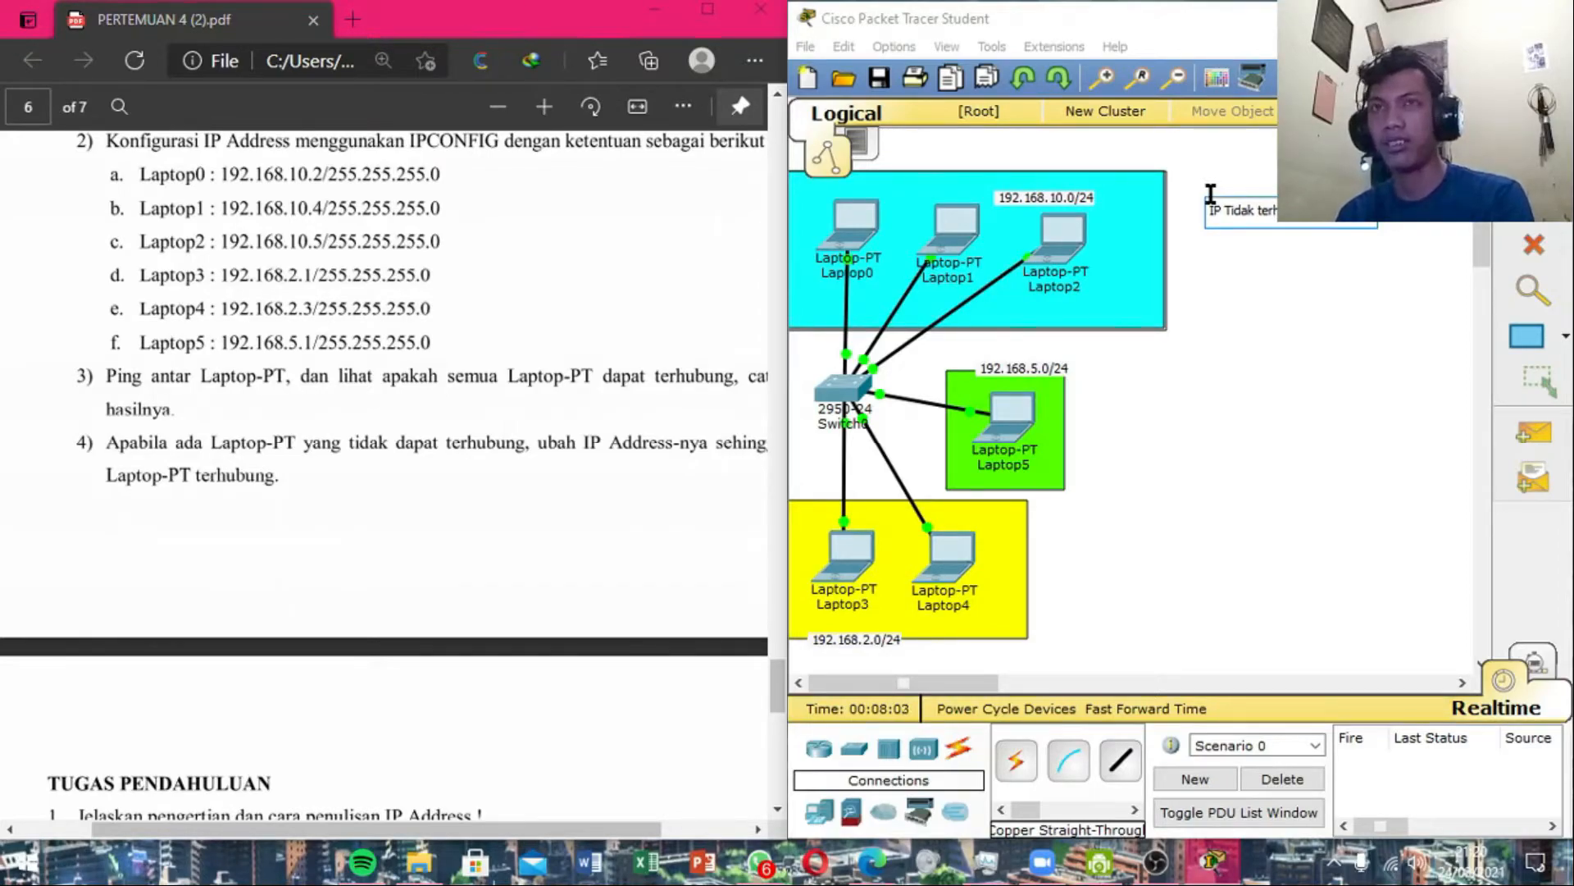
{"action": "type", "text": " p"}
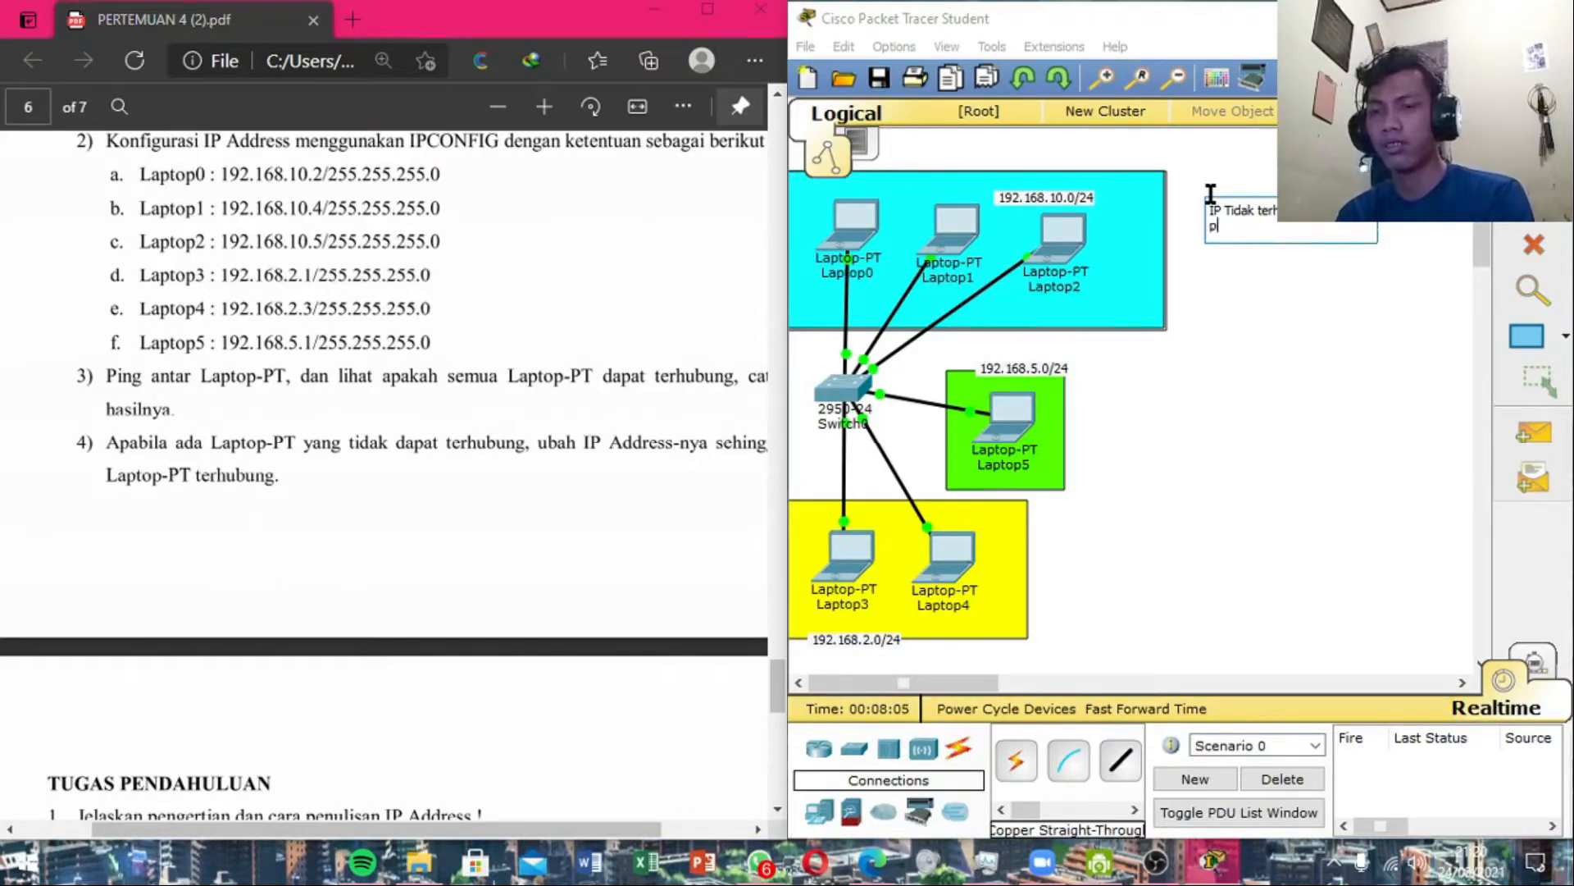
{"action": "type", "text": "erbedaan network"}
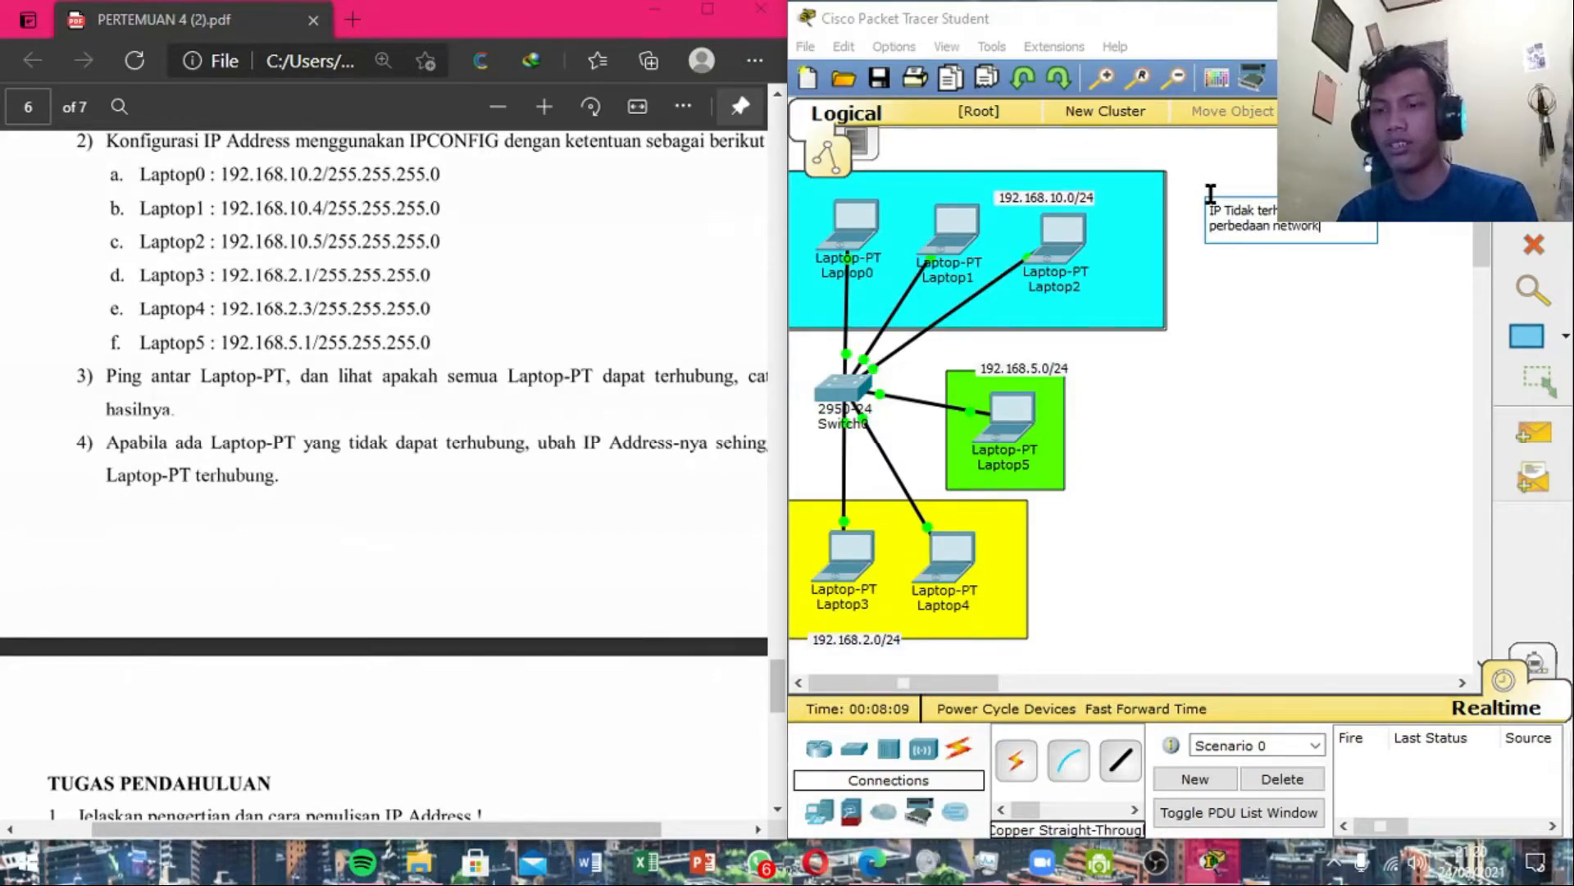
{"action": "type", "text": " address"}
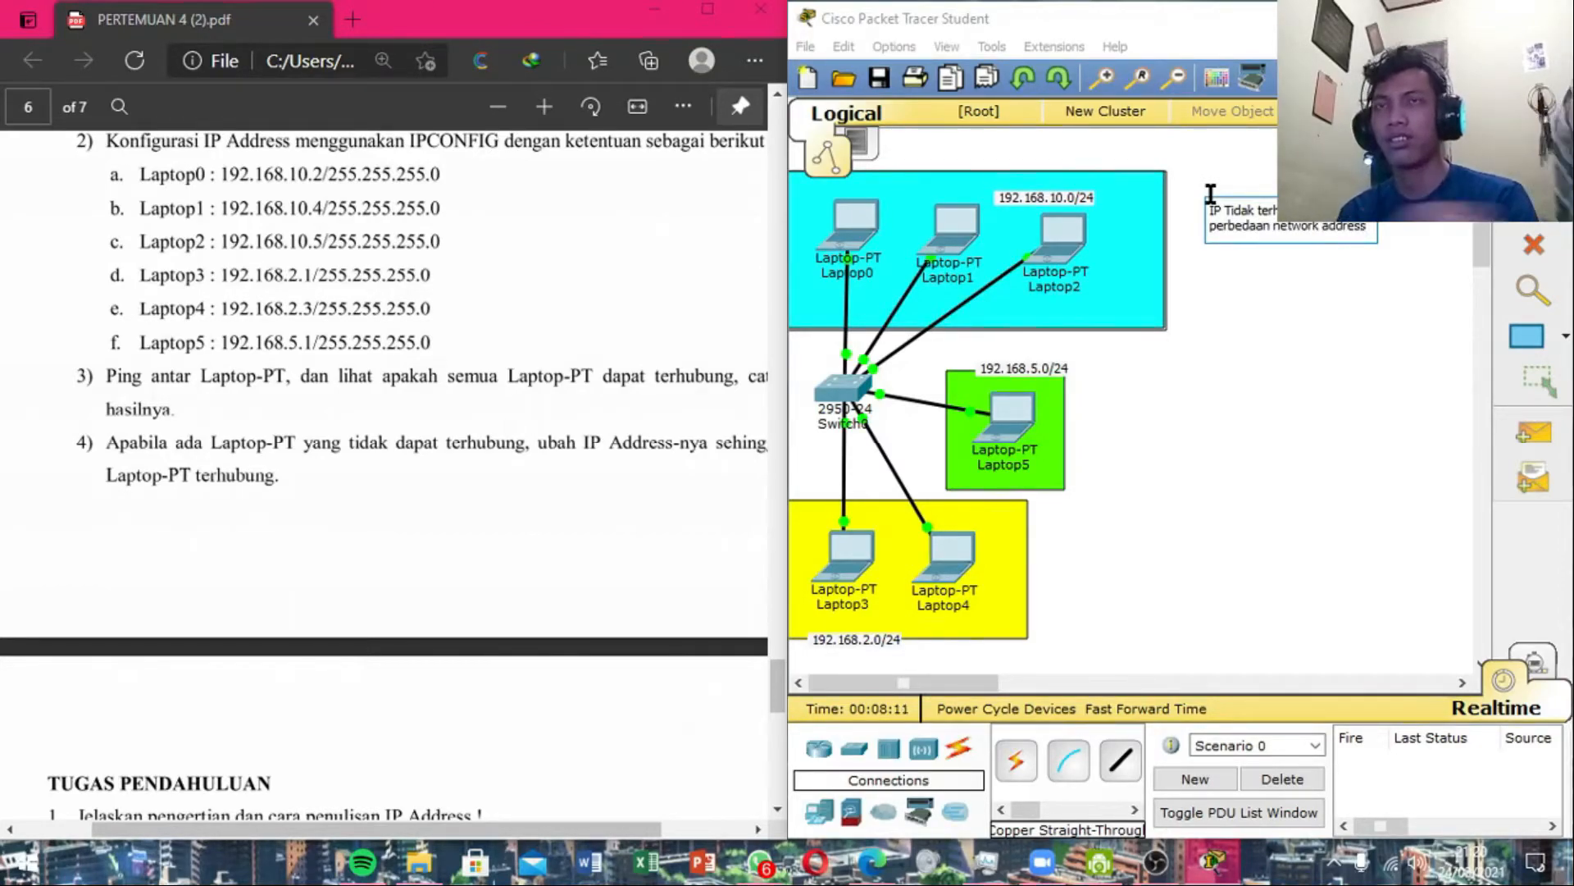
{"action": "left_click", "coordinate": [1266, 234]}
{"action": "left_click_drag", "start_coordinate": [1266, 234], "coordinate": [1182, 375]}
{"action": "left_click", "coordinate": [1300, 303]}
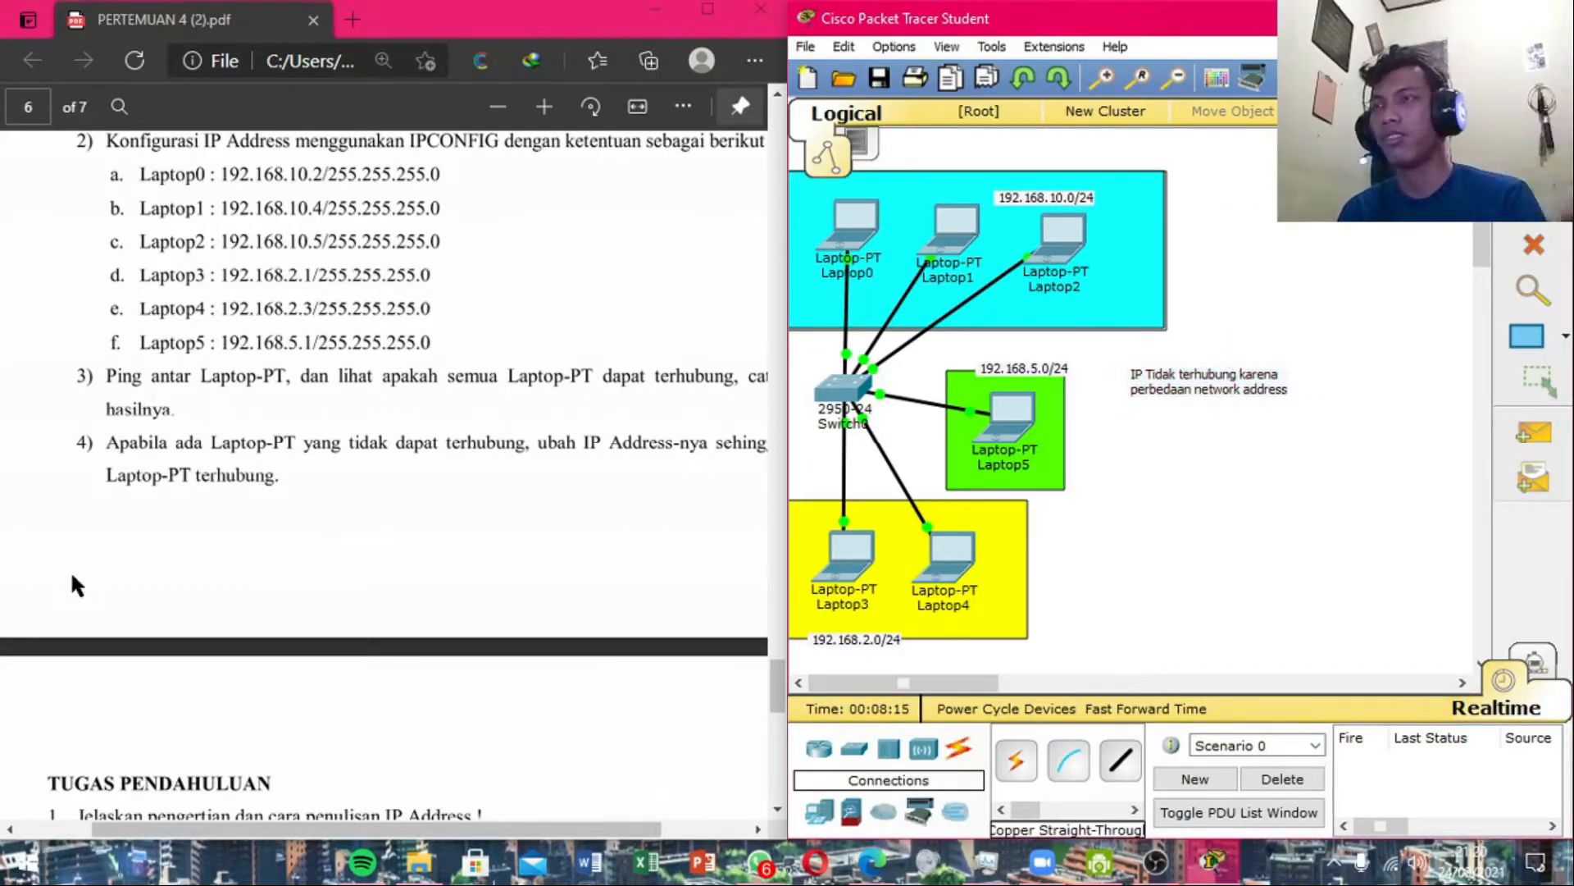
Reread the PDF's item 4 about changing IP addresses and check the Tugas Pendahuluan section below it.
{"action": "left_click", "coordinate": [111, 443]}
{"action": "scroll", "coordinate": [300, 446], "scroll_direction": "right", "scroll_amount": 3}
{"action": "scroll", "coordinate": [311, 459], "scroll_direction": "left", "scroll_amount": 4}
{"action": "scroll", "coordinate": [186, 442], "scroll_direction": "right", "scroll_amount": 4}
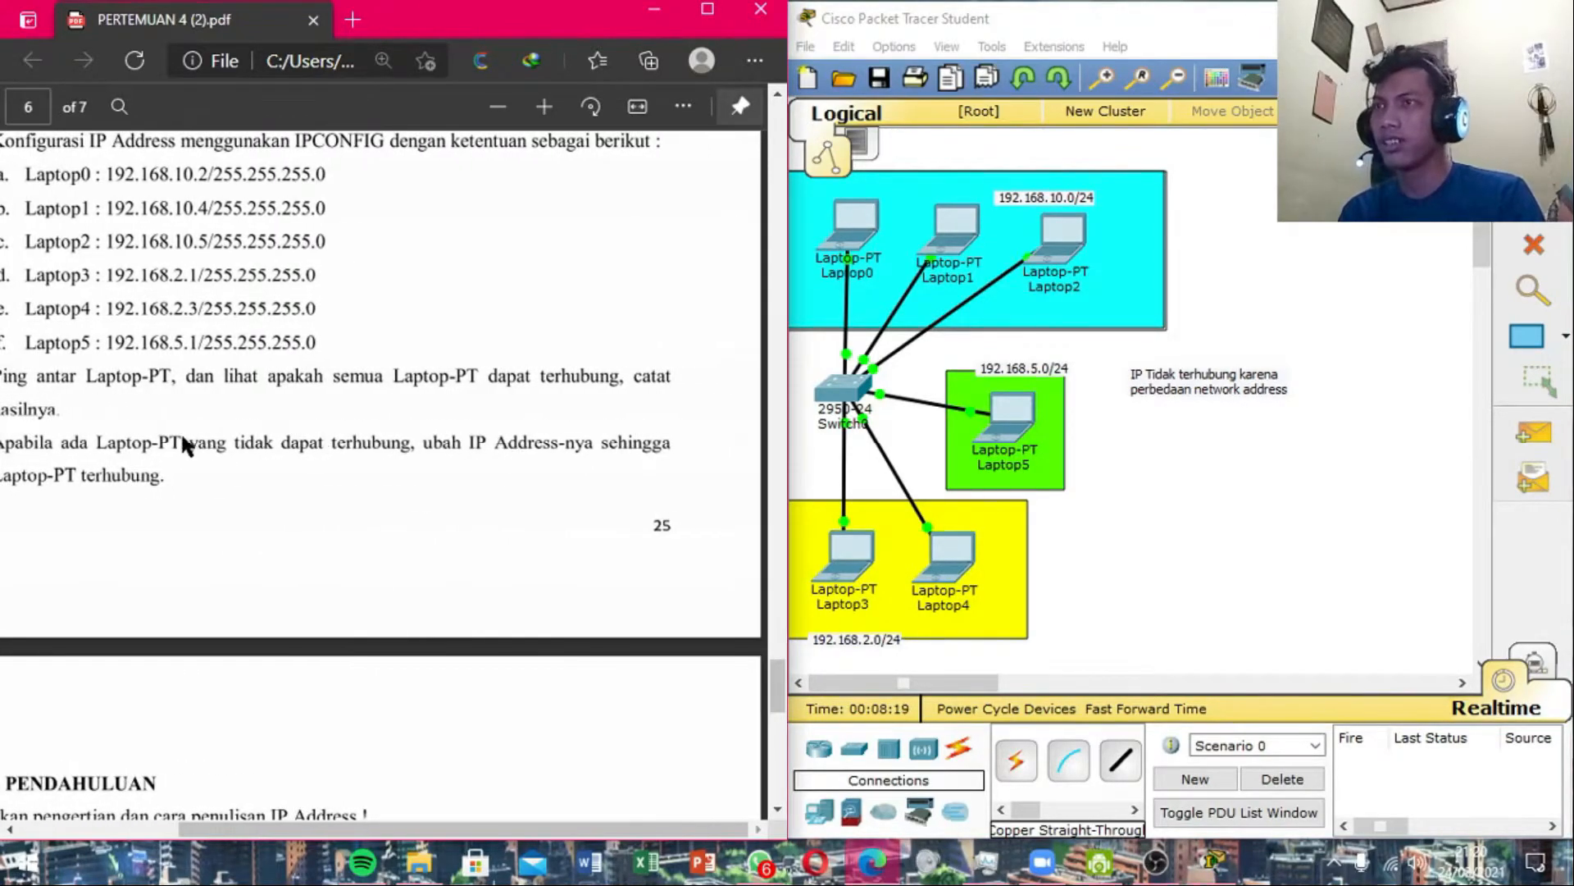
{"action": "scroll", "coordinate": [135, 448], "scroll_direction": "left", "scroll_amount": 4}
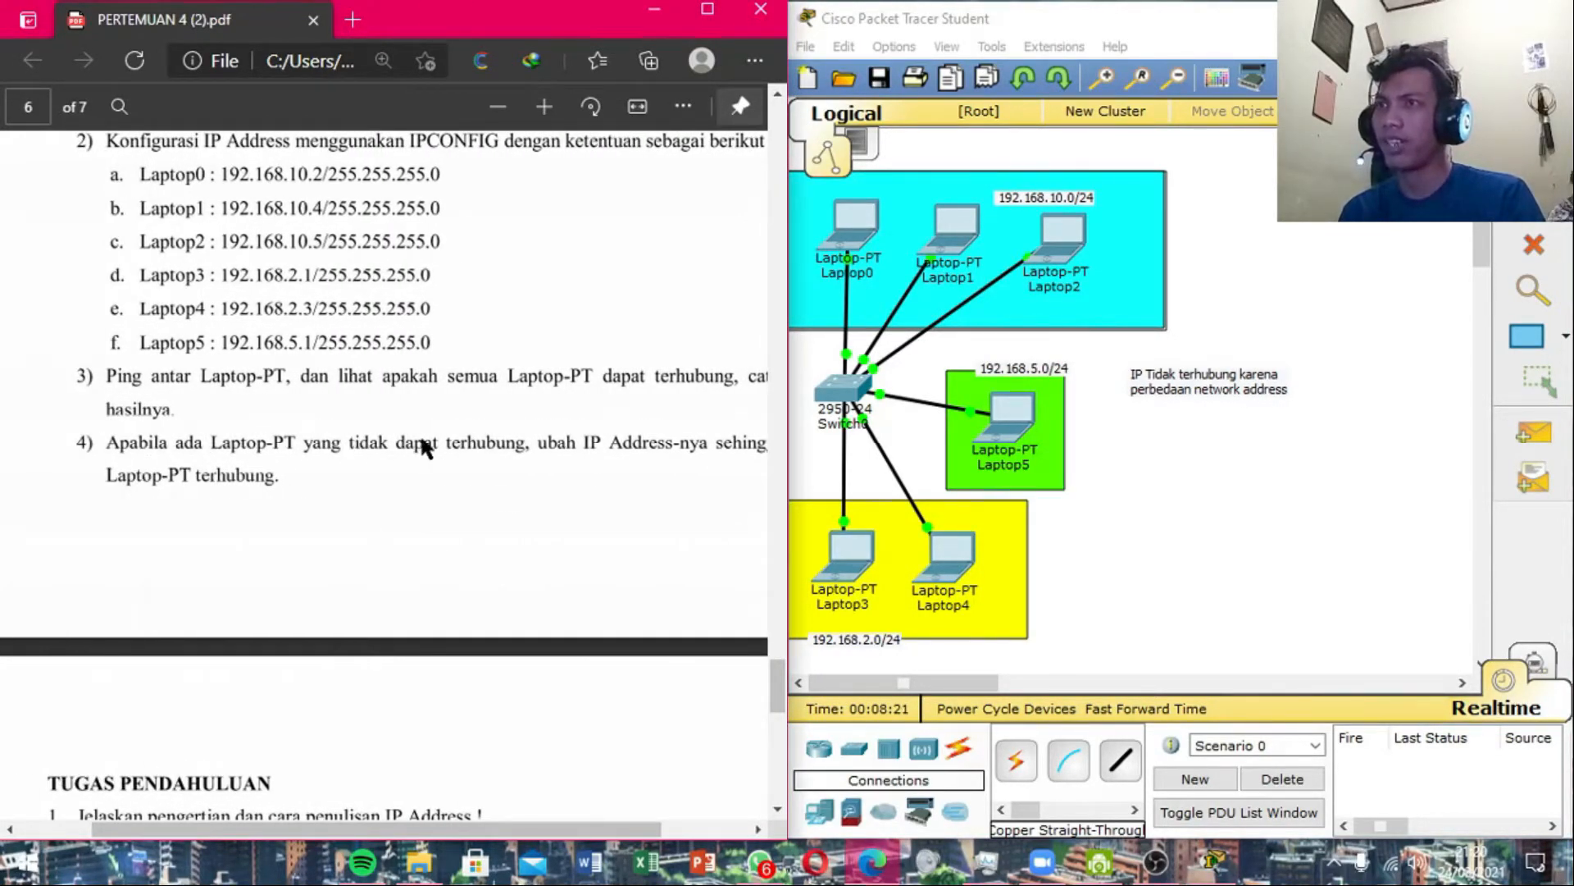
{"action": "scroll", "coordinate": [427, 439], "scroll_direction": "right", "scroll_amount": 4}
{"action": "scroll", "coordinate": [424, 405], "scroll_direction": "right", "scroll_amount": 1}
{"action": "scroll", "coordinate": [257, 459], "scroll_direction": "left", "scroll_amount": 4}
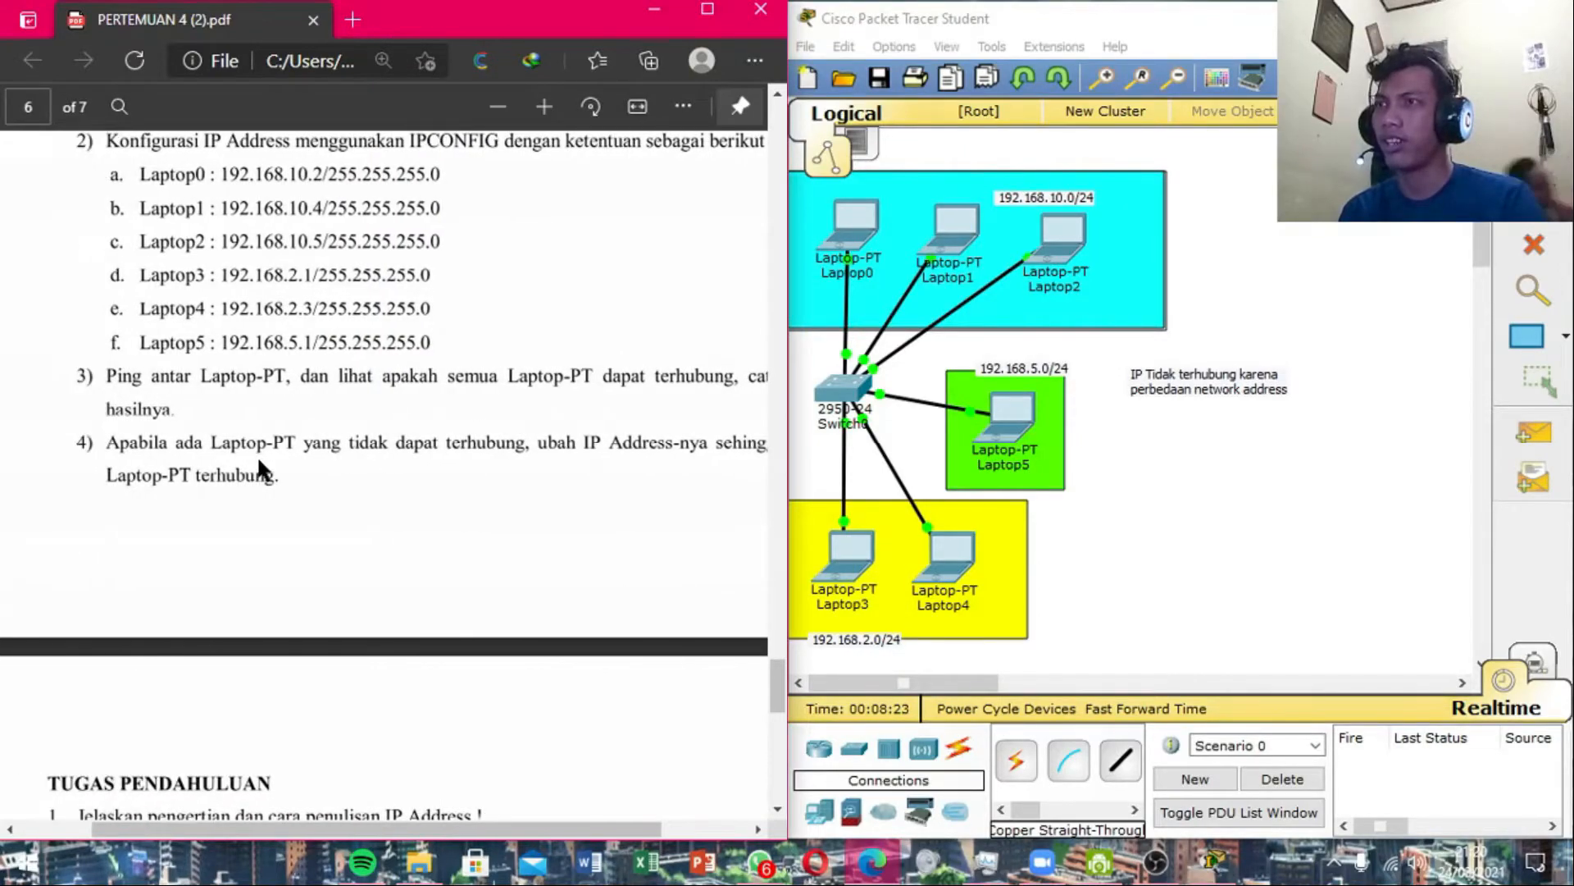
{"action": "scroll", "coordinate": [273, 463], "scroll_direction": "down", "scroll_amount": 3}
{"action": "scroll", "coordinate": [496, 475], "scroll_direction": "up", "scroll_amount": 1}
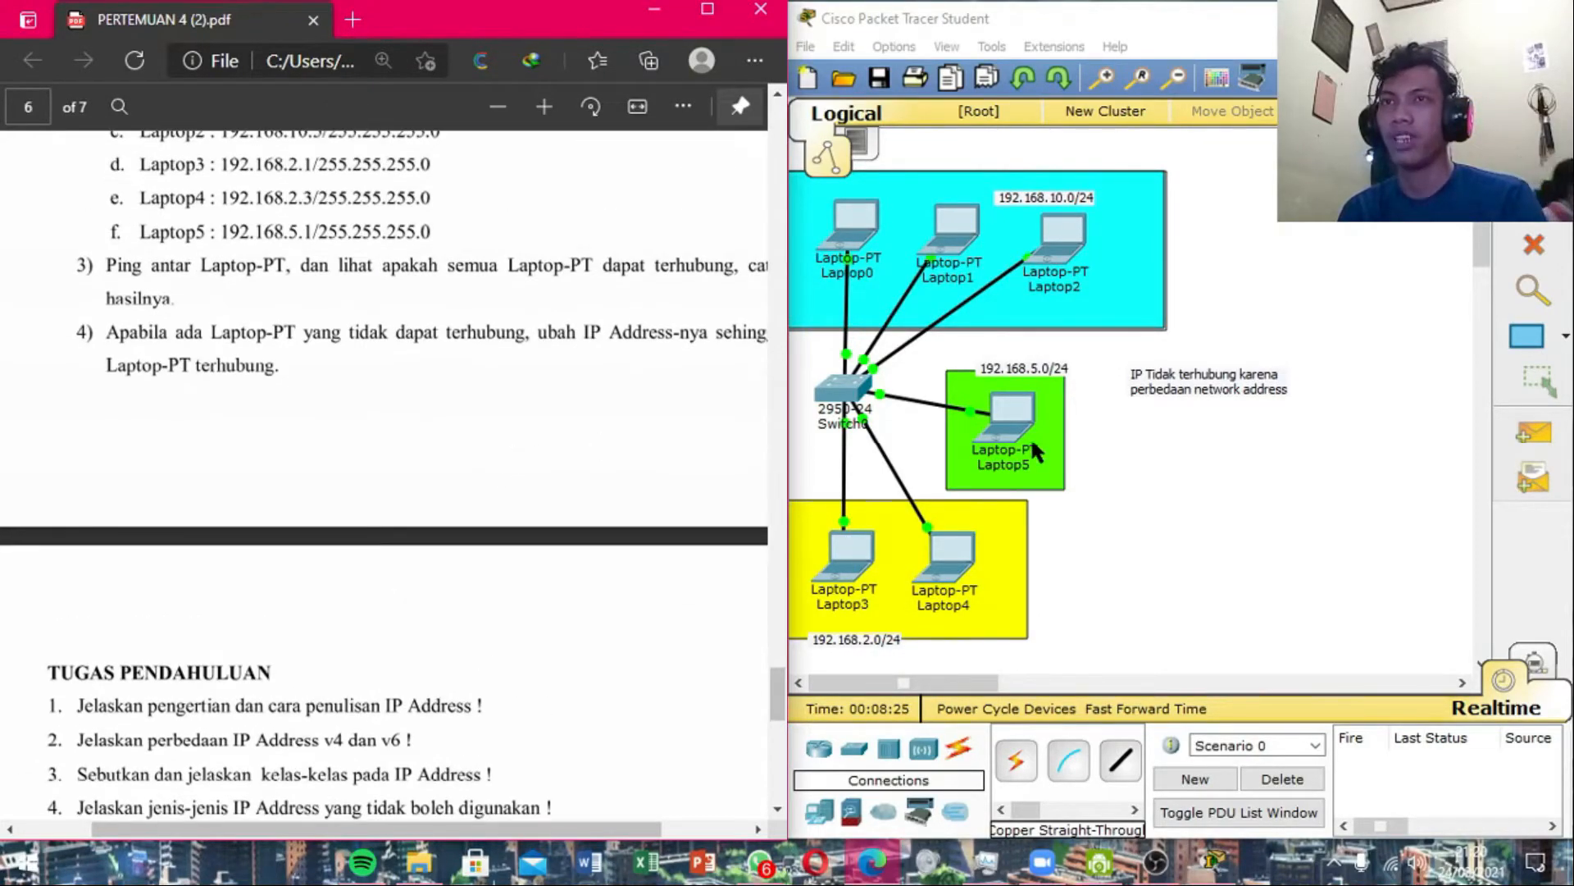
Save the topology in the saves folder as Pertemuan4-d.pkt.
{"action": "left_click", "coordinate": [1186, 471]}
{"action": "key", "text": "ctrl+s"}
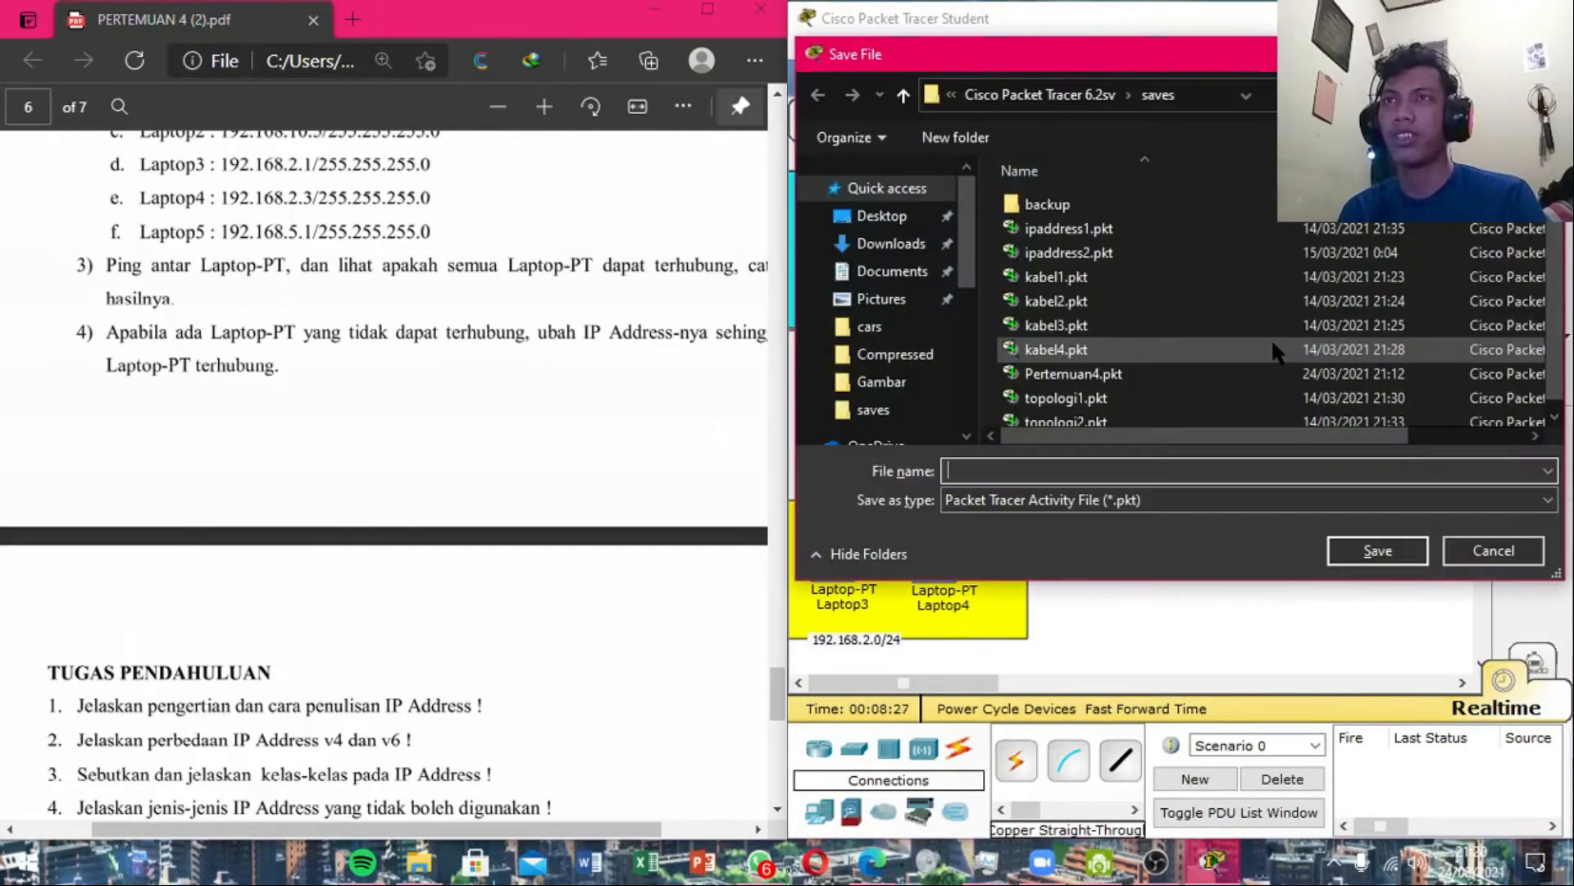
{"action": "type", "text": "pert"}
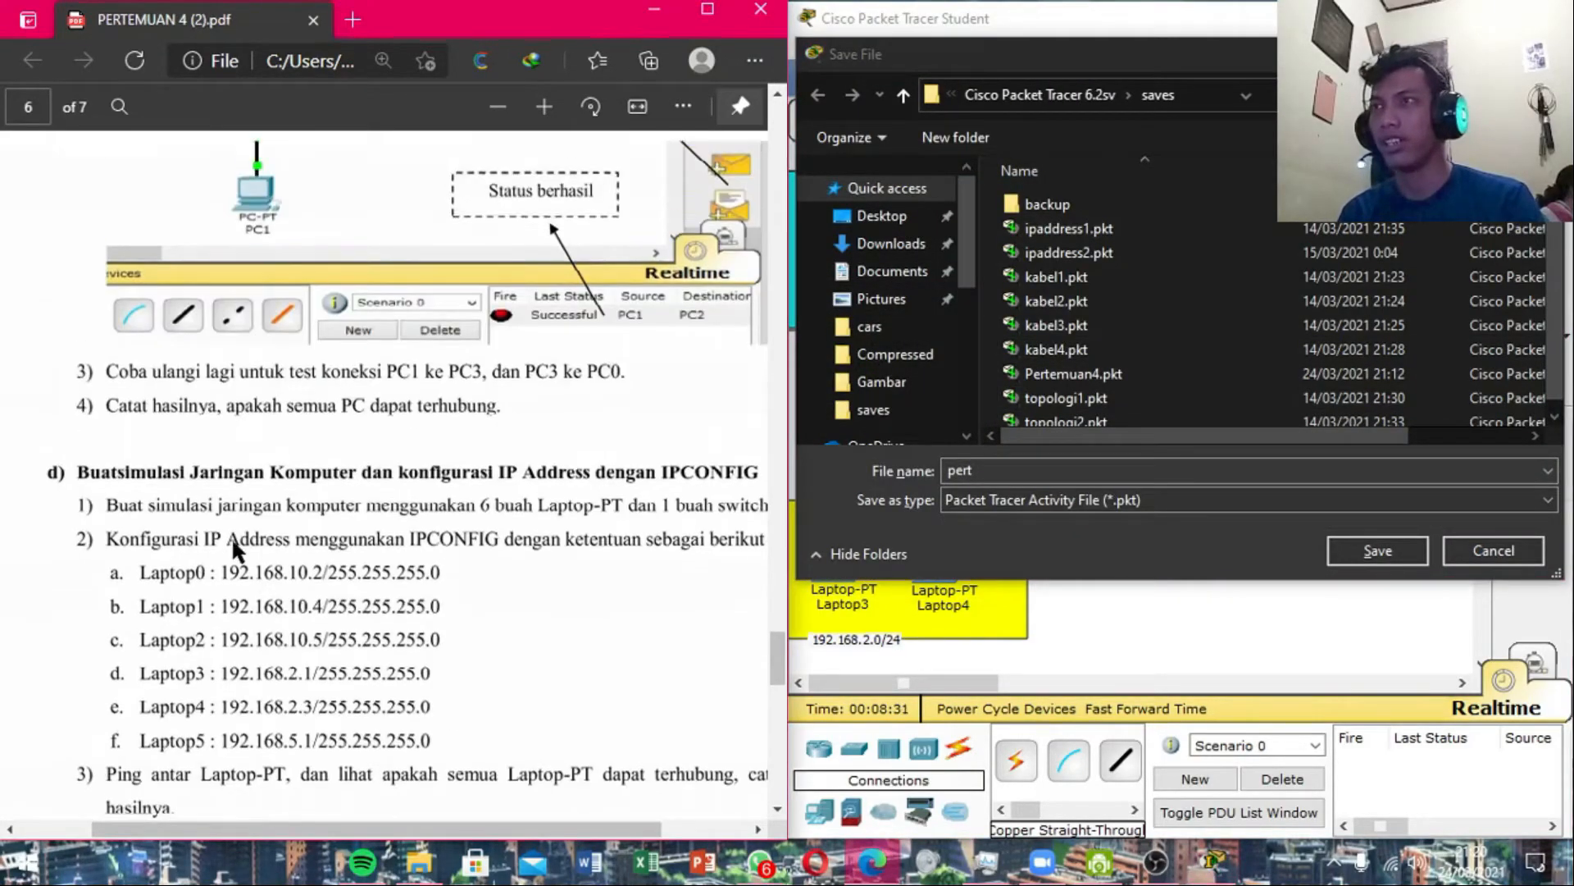
{"action": "scroll", "coordinate": [233, 547], "scroll_direction": "up", "scroll_amount": 1}
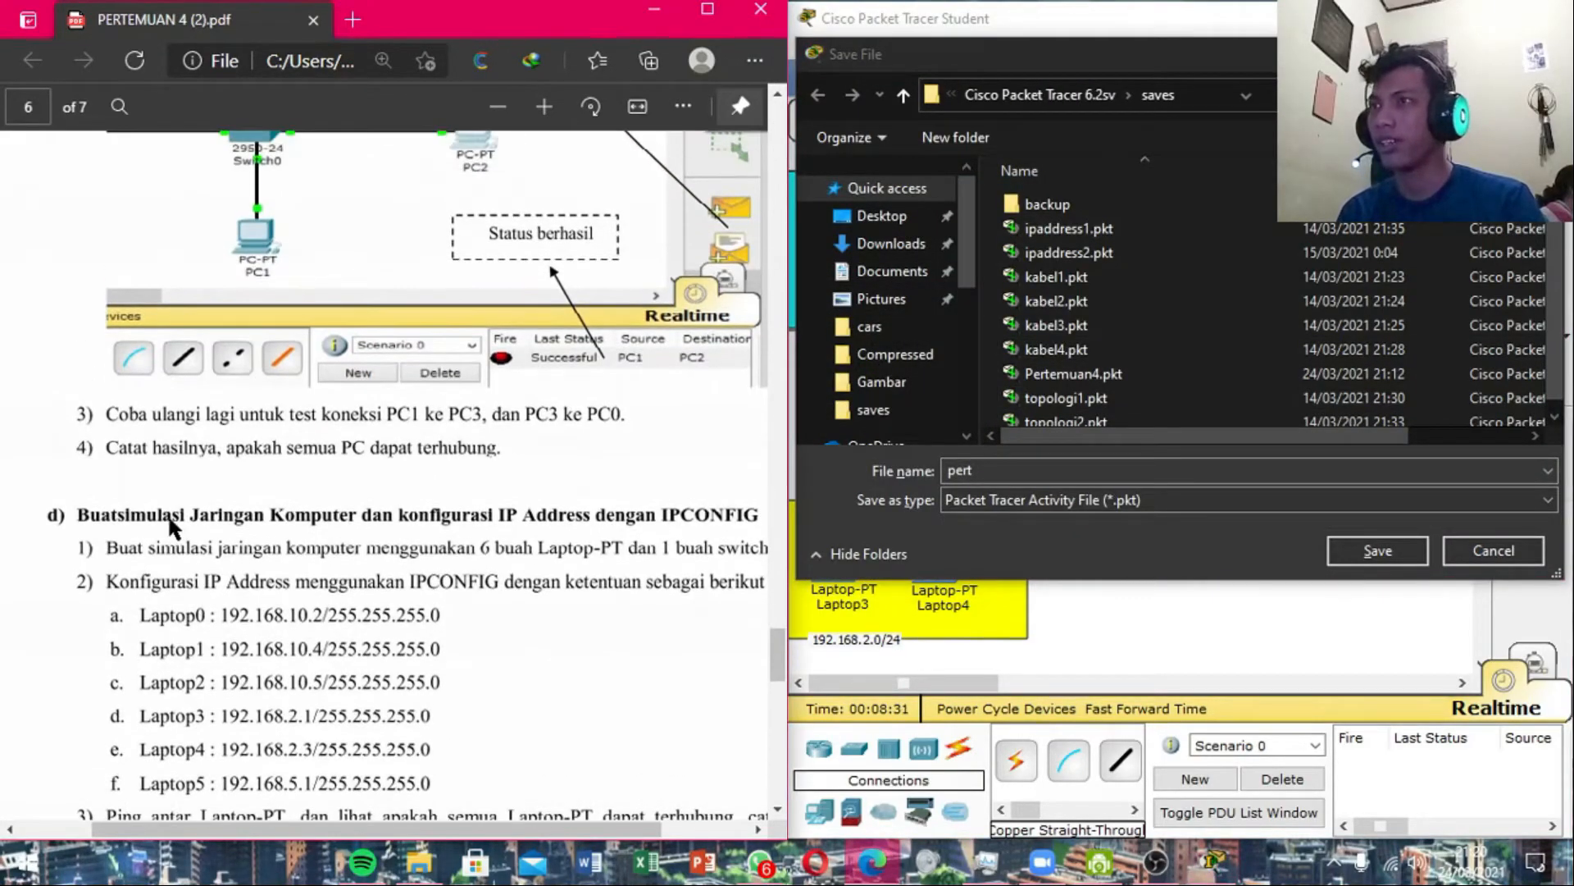
{"action": "left_click", "coordinate": [1095, 467]}
{"action": "type", "text": "e"}
{"action": "key", "text": "Down"}
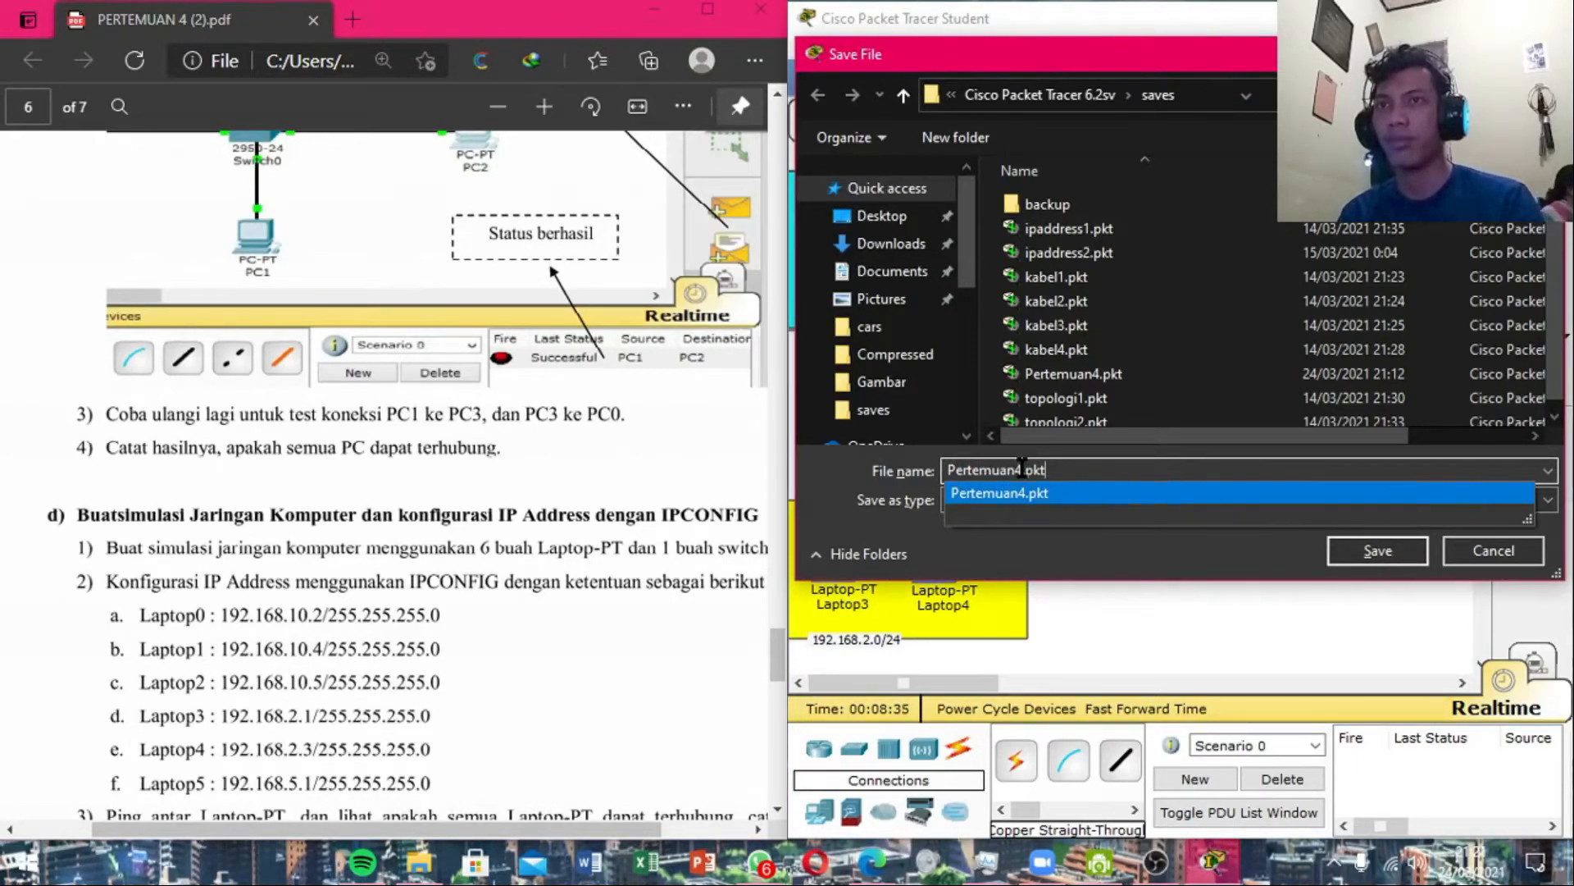
{"action": "type", "text": "-d"}
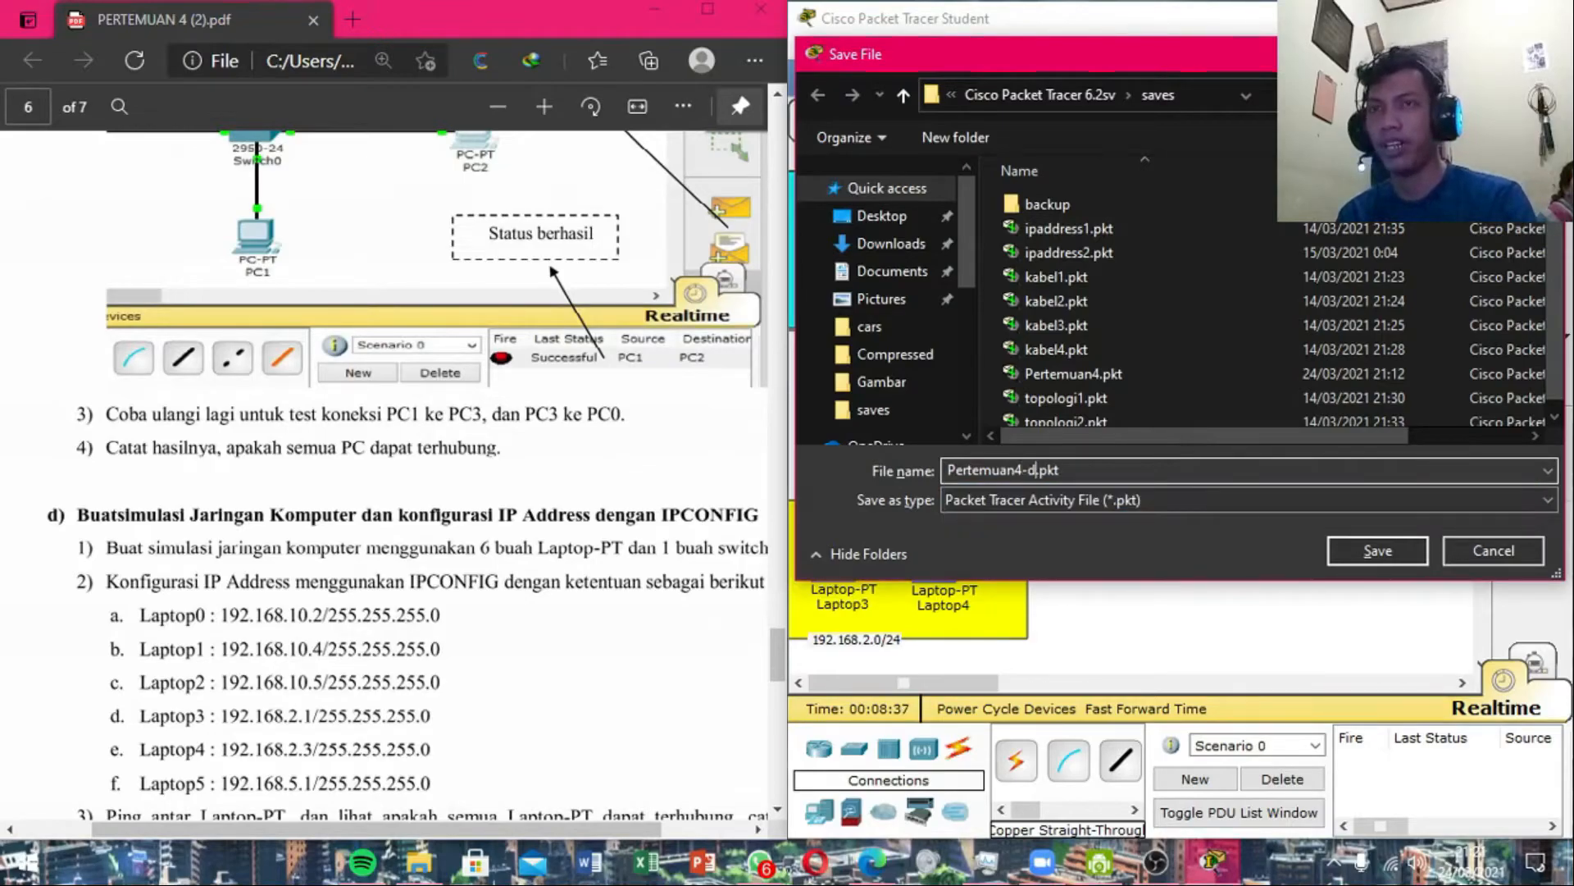
{"action": "left_click", "coordinate": [1378, 550]}
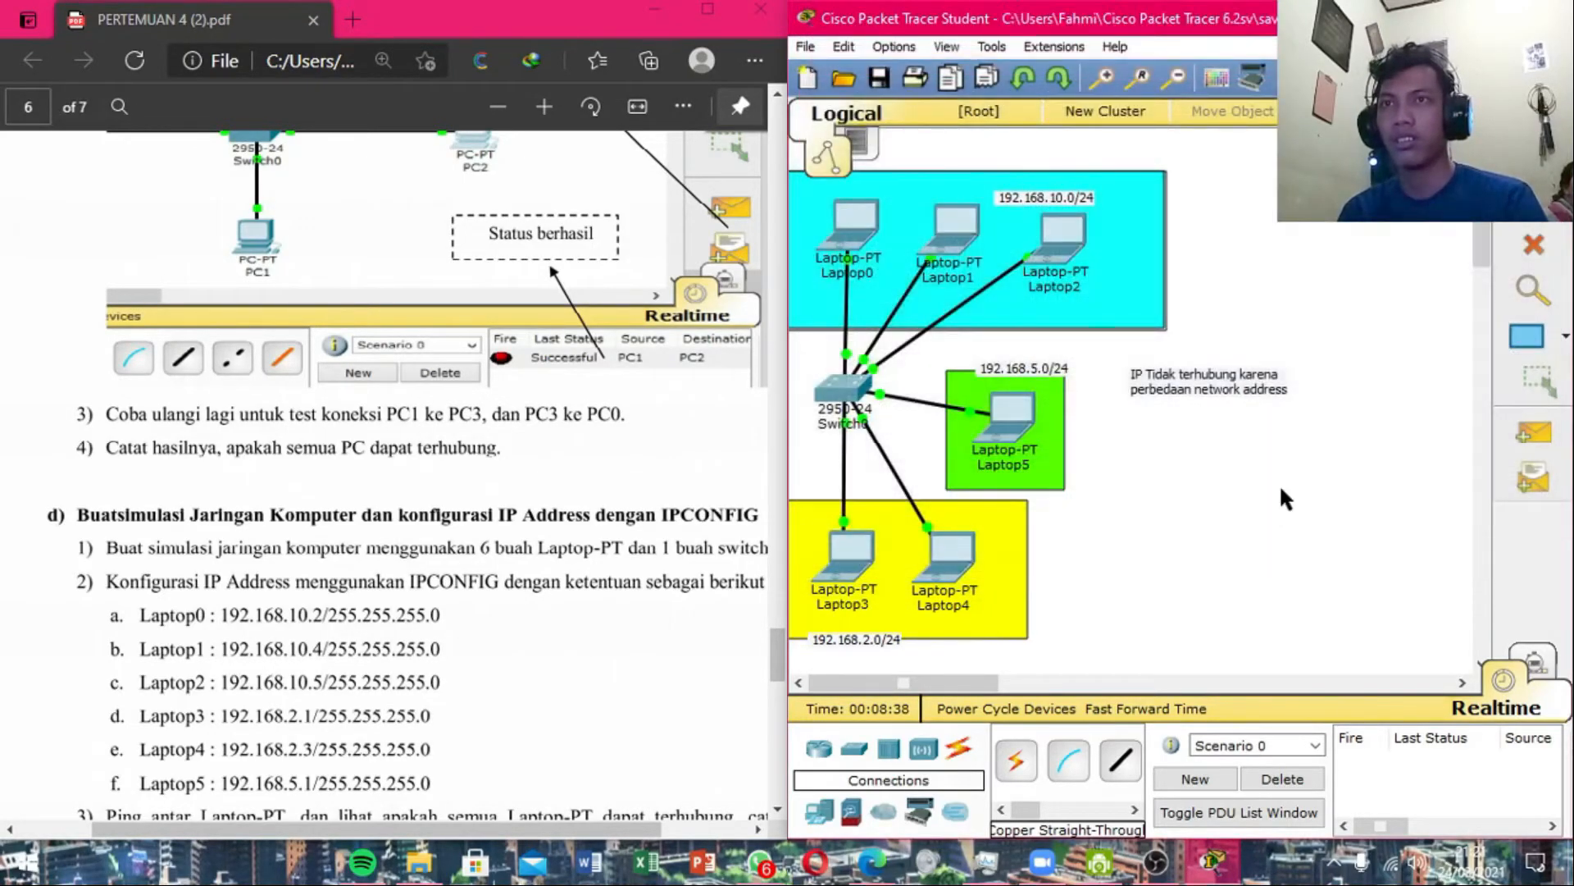
Copy the entire topology with its notes into a new file and shift the pasted copy fully into view.
{"action": "scroll", "coordinate": [1149, 446], "scroll_direction": "down", "scroll_amount": 3}
{"action": "scroll", "coordinate": [1165, 467], "scroll_direction": "up", "scroll_amount": 3}
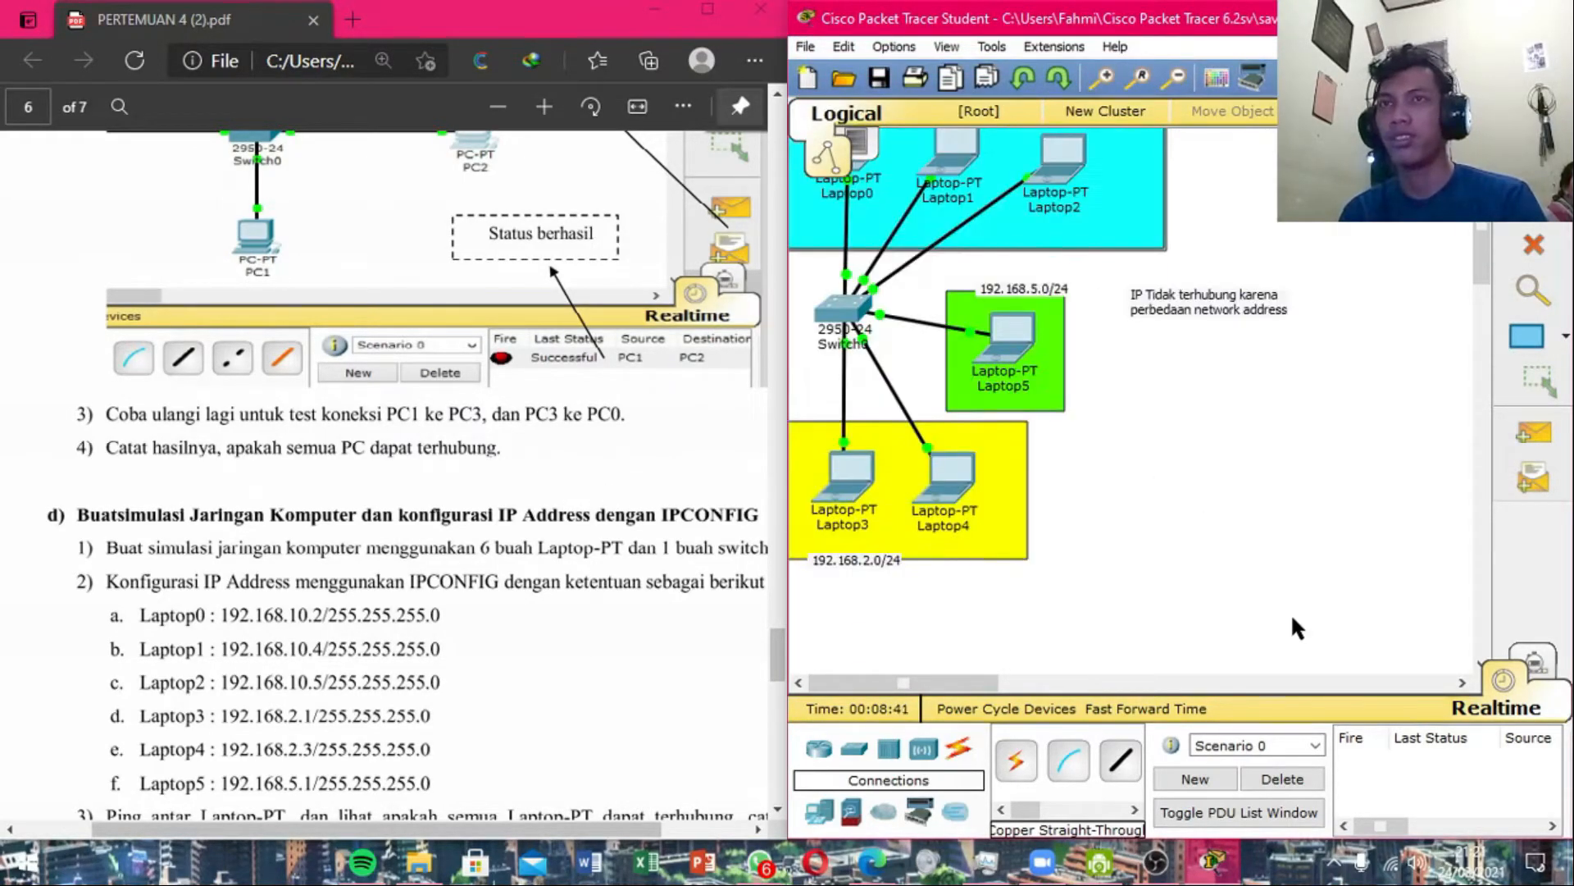
{"action": "left_click_drag", "start_coordinate": [1393, 653], "coordinate": [721, 144]}
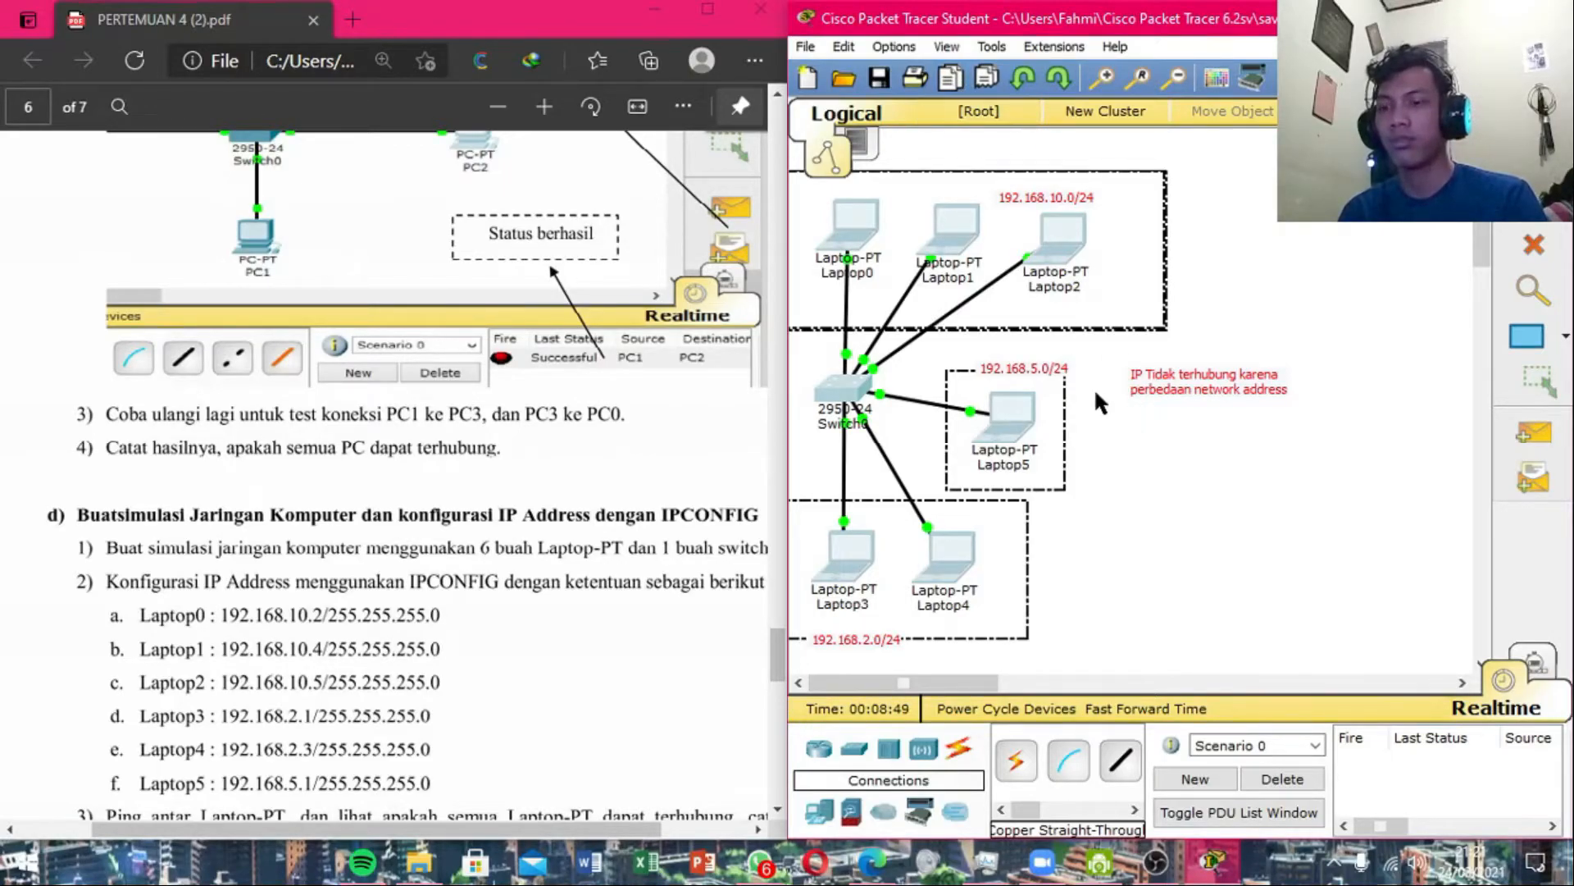
{"action": "key", "text": "ctrl+n"}
{"action": "left_click", "coordinate": [1171, 459]}
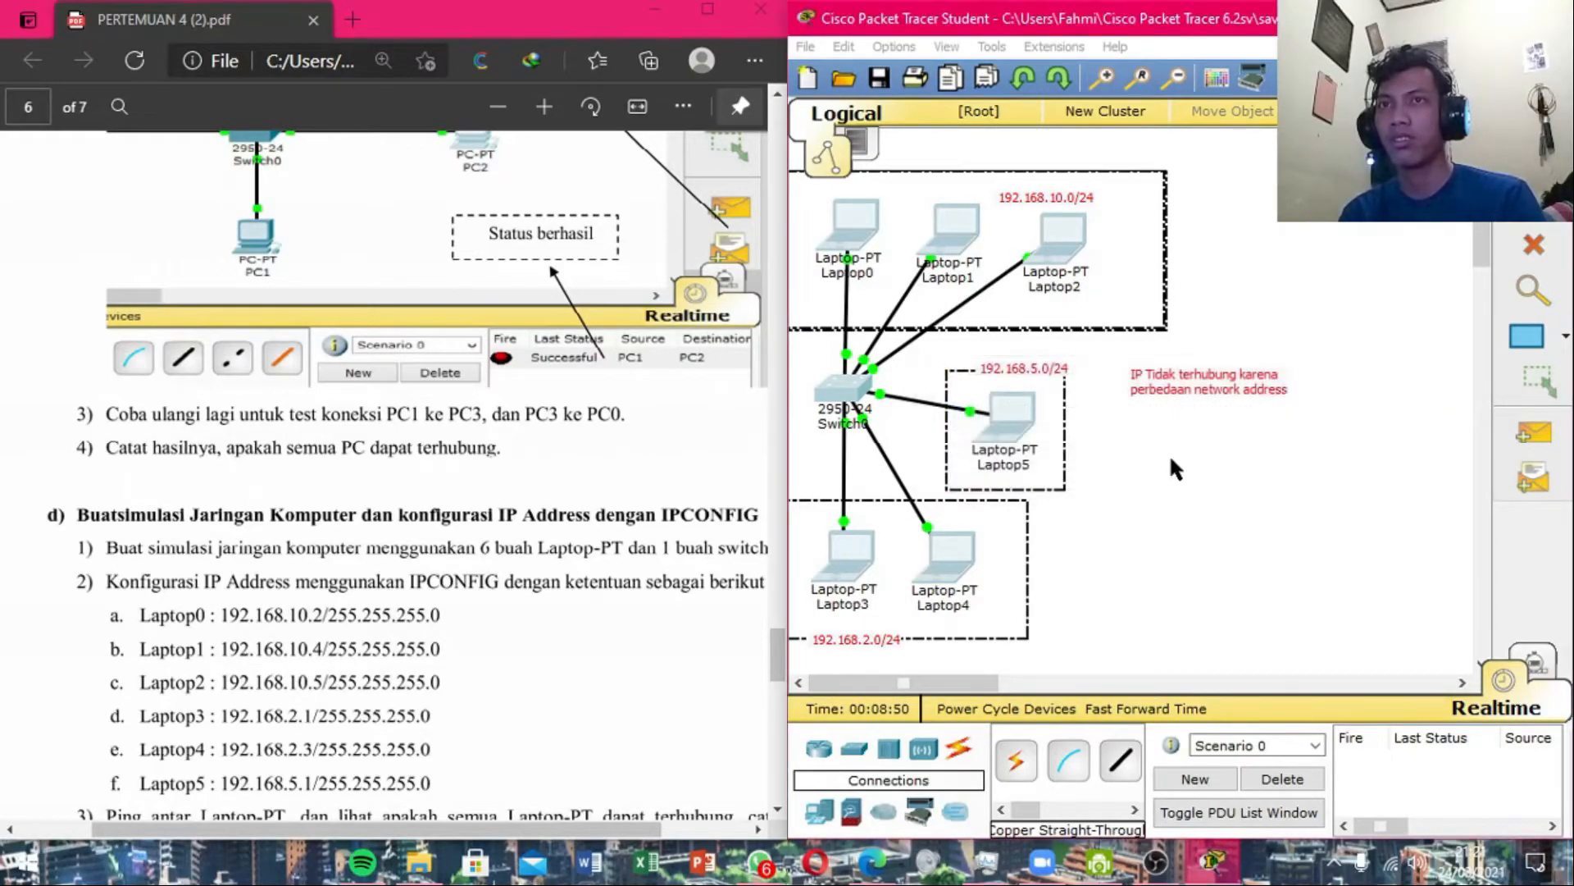
{"action": "key", "text": "ctrl+v"}
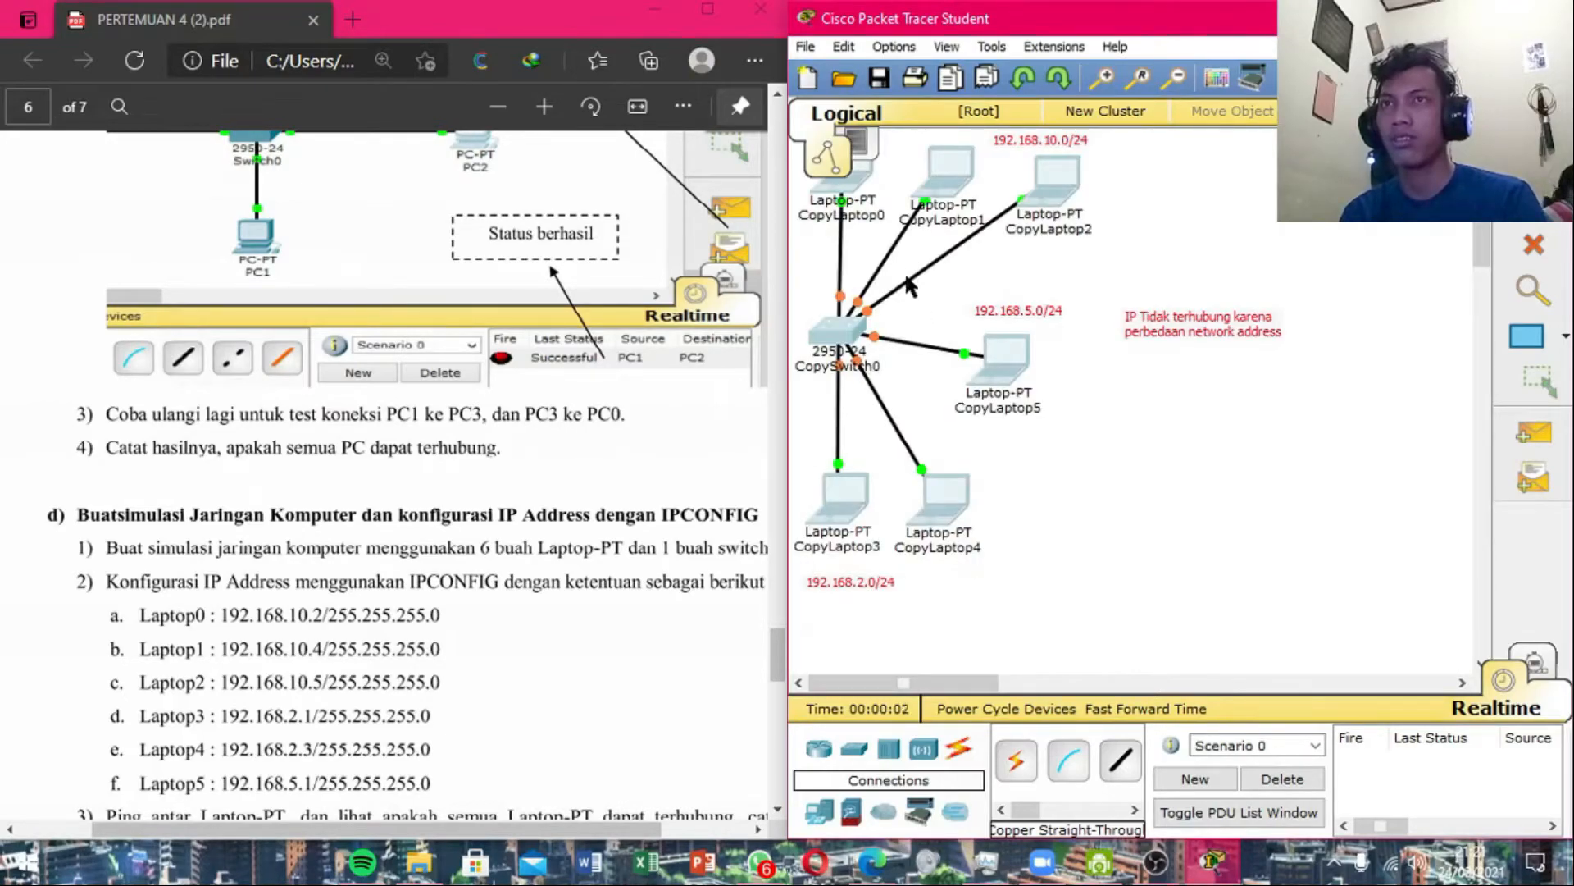
{"action": "left_click_drag", "start_coordinate": [840, 338], "coordinate": [879, 391]}
Remove the "Copy" prefix from the first two laptops' names so they read Laptop0 and Laptop1.
{"action": "left_click", "coordinate": [877, 269]}
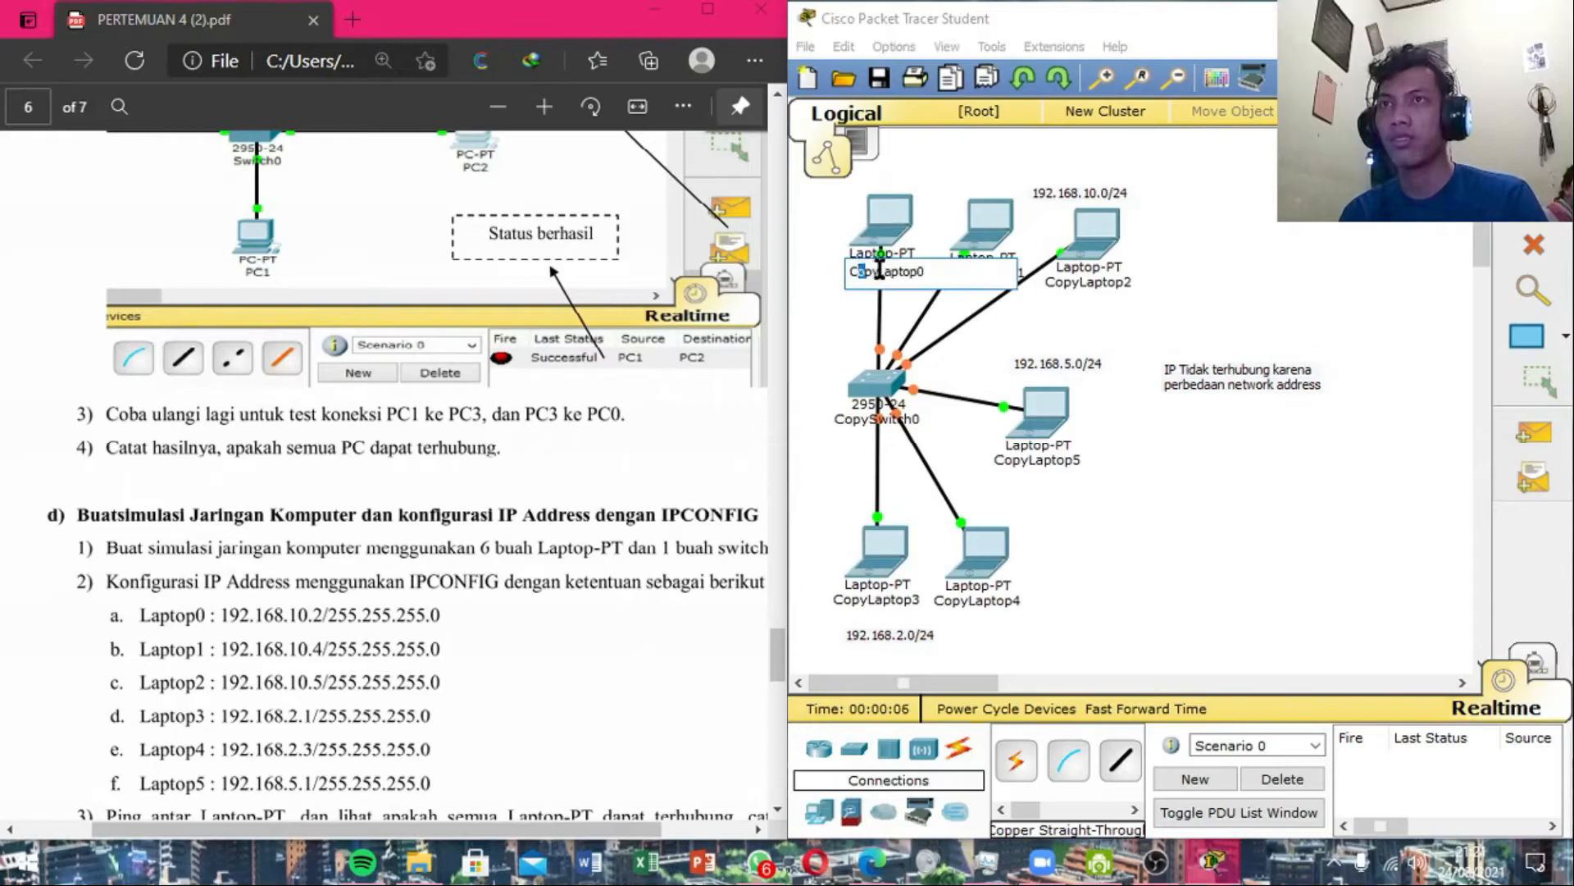
{"action": "key", "text": "BackSpace"}
{"action": "key", "text": "BackSpace"}
{"action": "key", "text": "BackSpace"}
{"action": "key", "text": "BackSpace"}
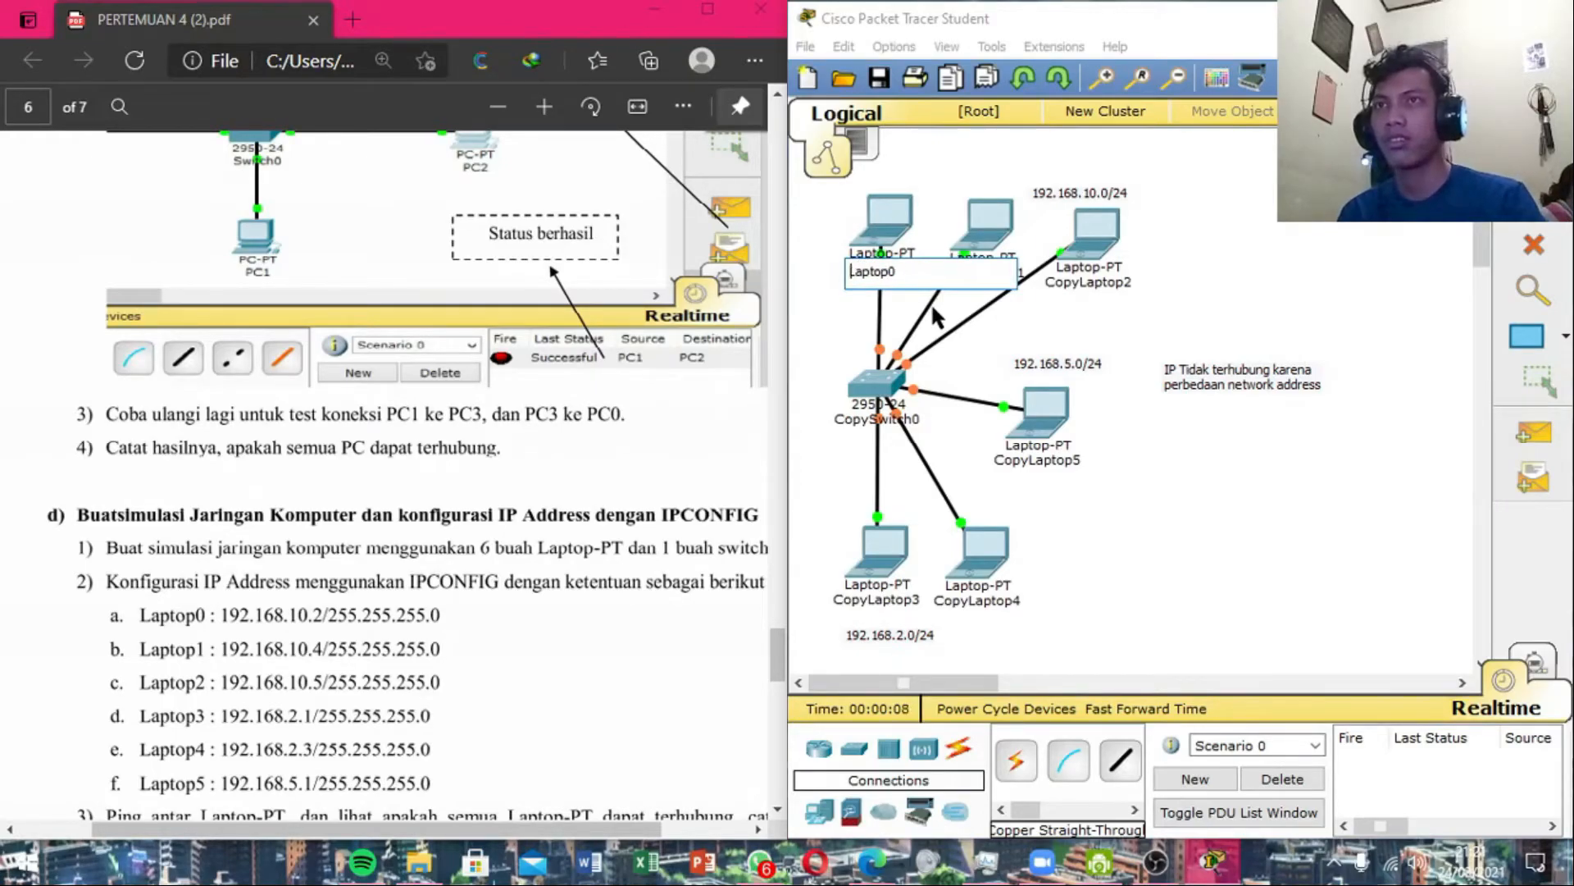
{"action": "key", "text": "Return"}
{"action": "left_click", "coordinate": [976, 277]}
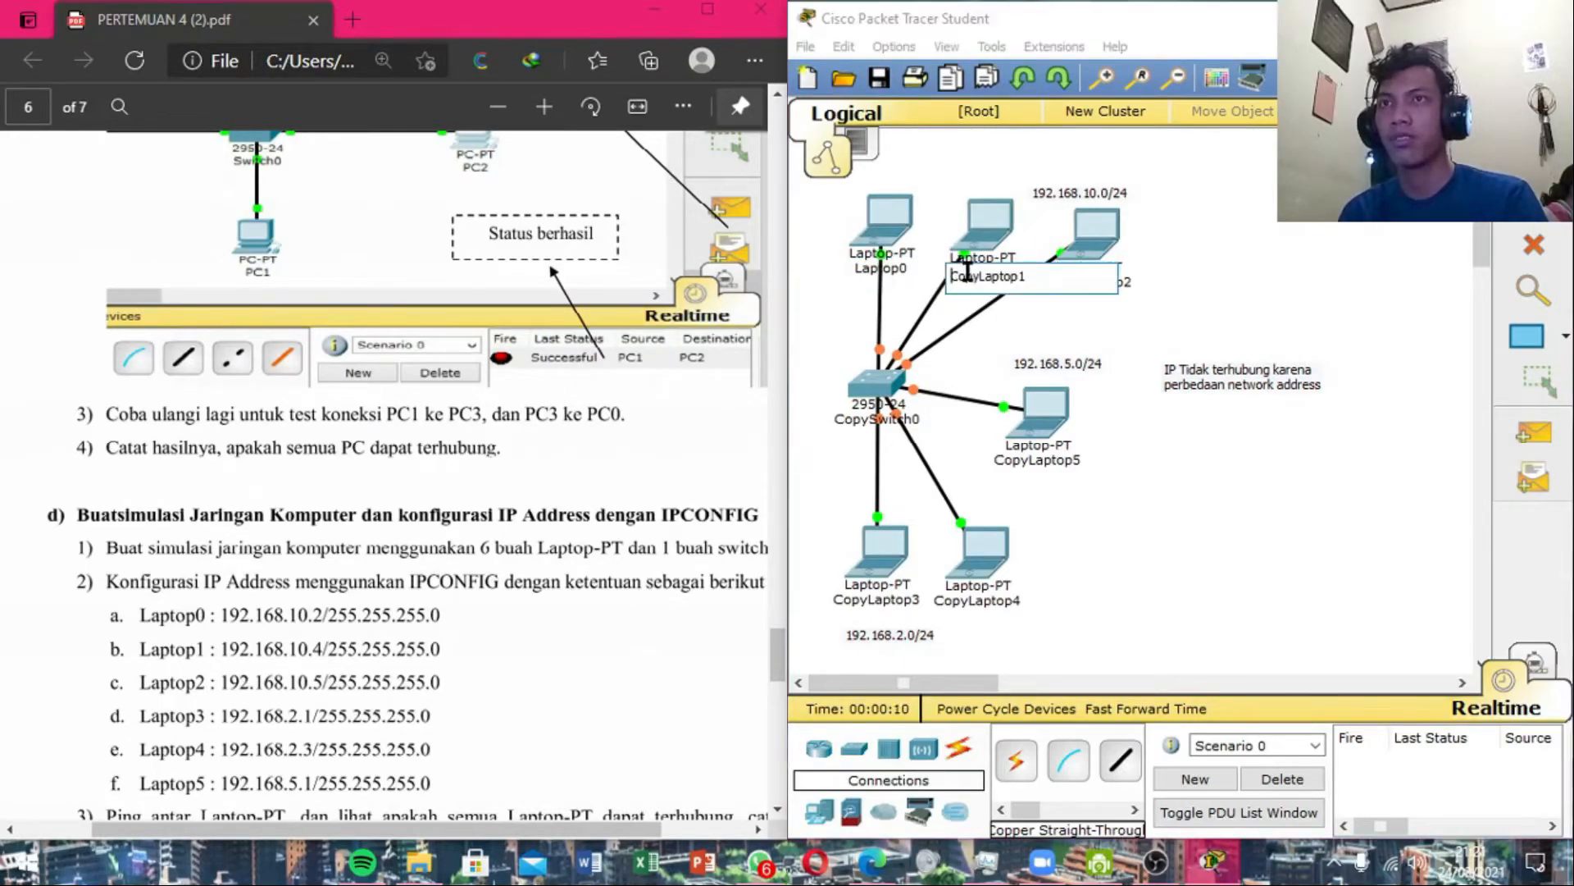
{"action": "key", "text": "BackSpace"}
{"action": "key", "text": "BackSpace"}
{"action": "key", "text": "BackSpace"}
{"action": "key", "text": "BackSpace"}
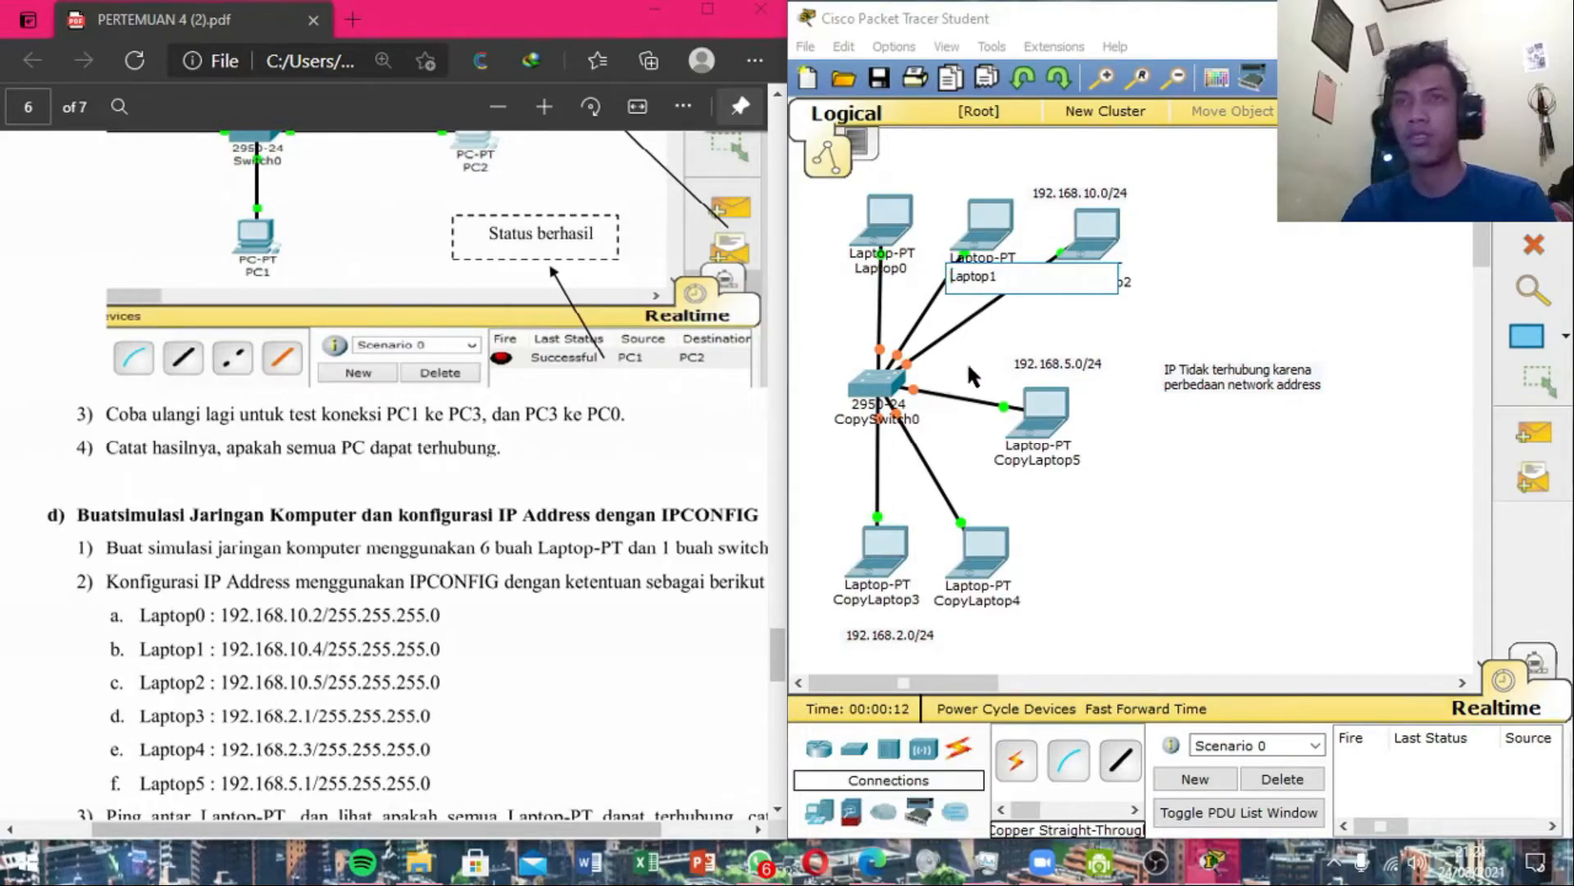
{"action": "key", "text": "Return"}
Rename CopyLaptop2 as Laptop2 and CopyLaptop5 as Laptop5.
{"action": "left_click_drag", "start_coordinate": [1288, 379], "coordinate": [1293, 383]}
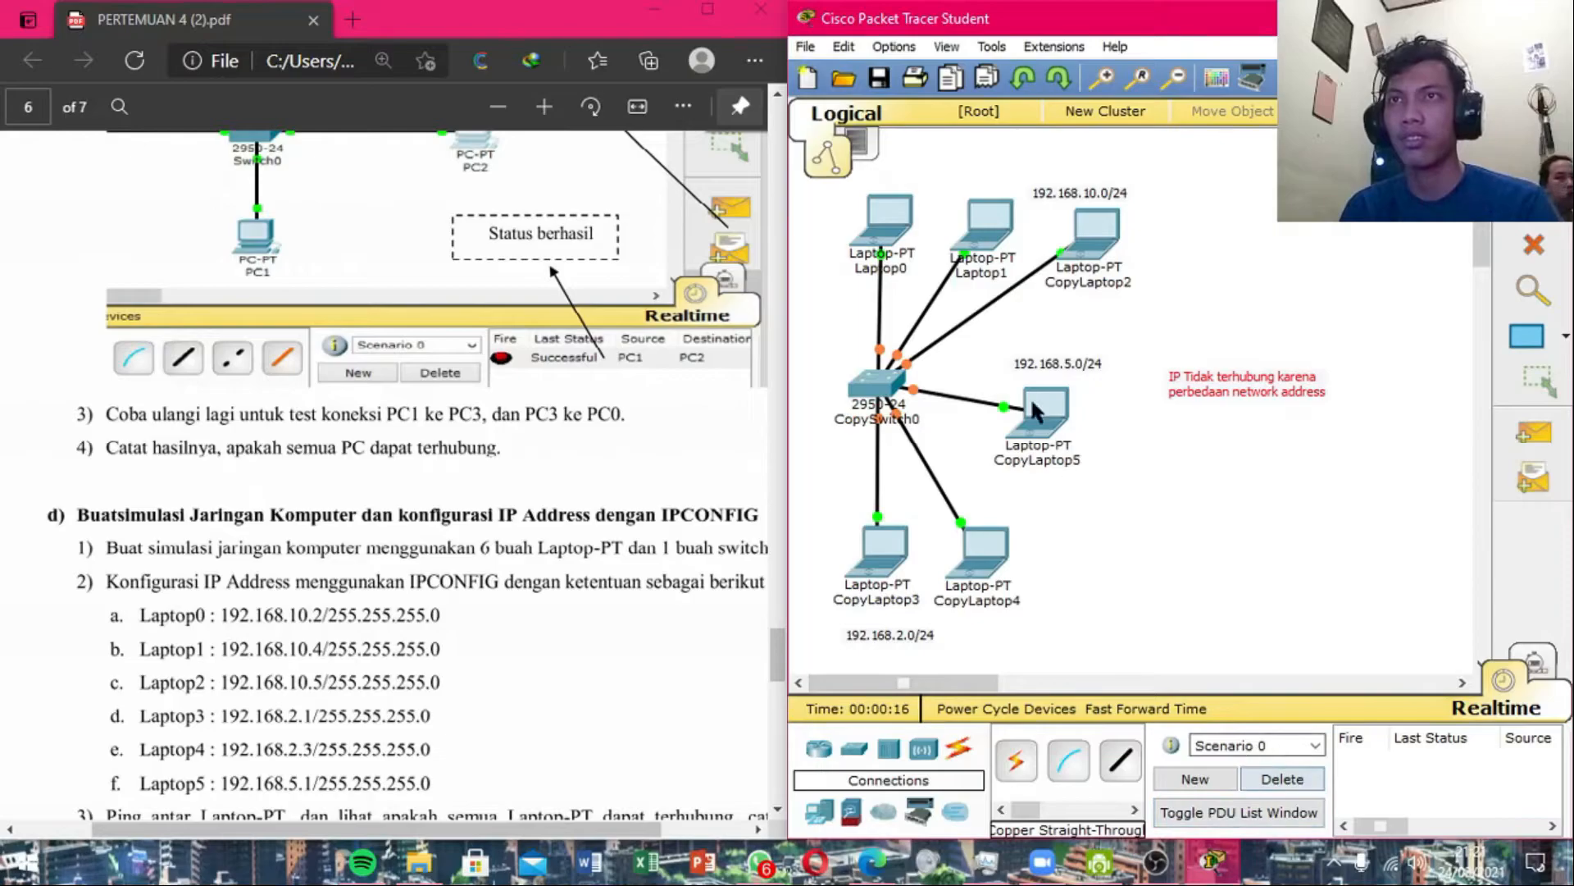
{"action": "left_click", "coordinate": [1076, 282]}
{"action": "key", "text": "Delete"}
{"action": "key", "text": "Delete"}
{"action": "key", "text": "Delete"}
{"action": "key", "text": "Delete"}
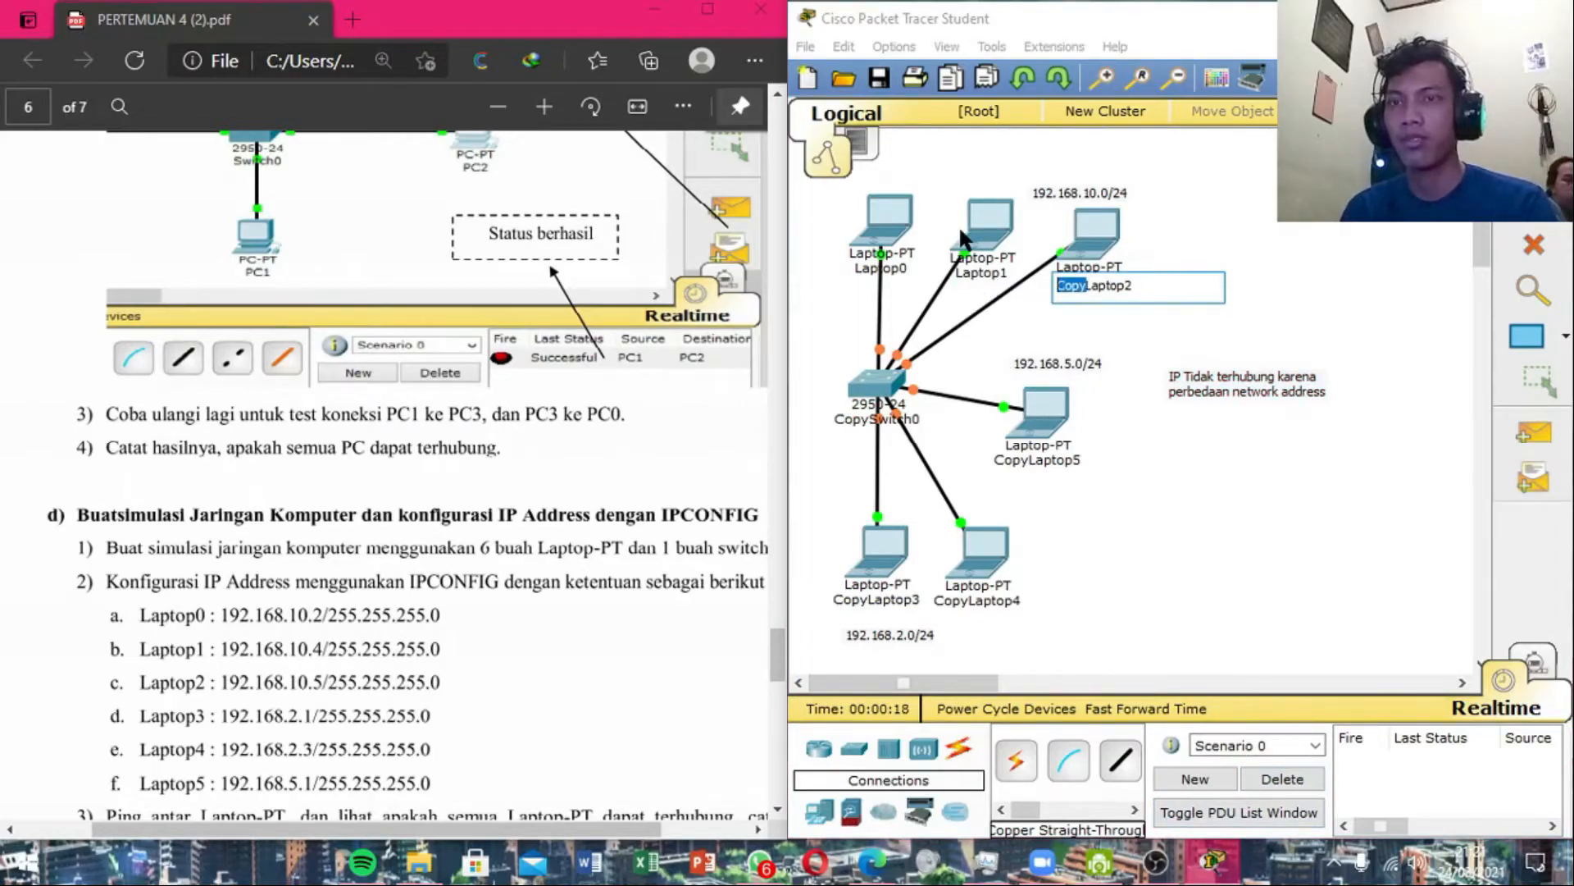
{"action": "left_click", "coordinate": [1038, 460]}
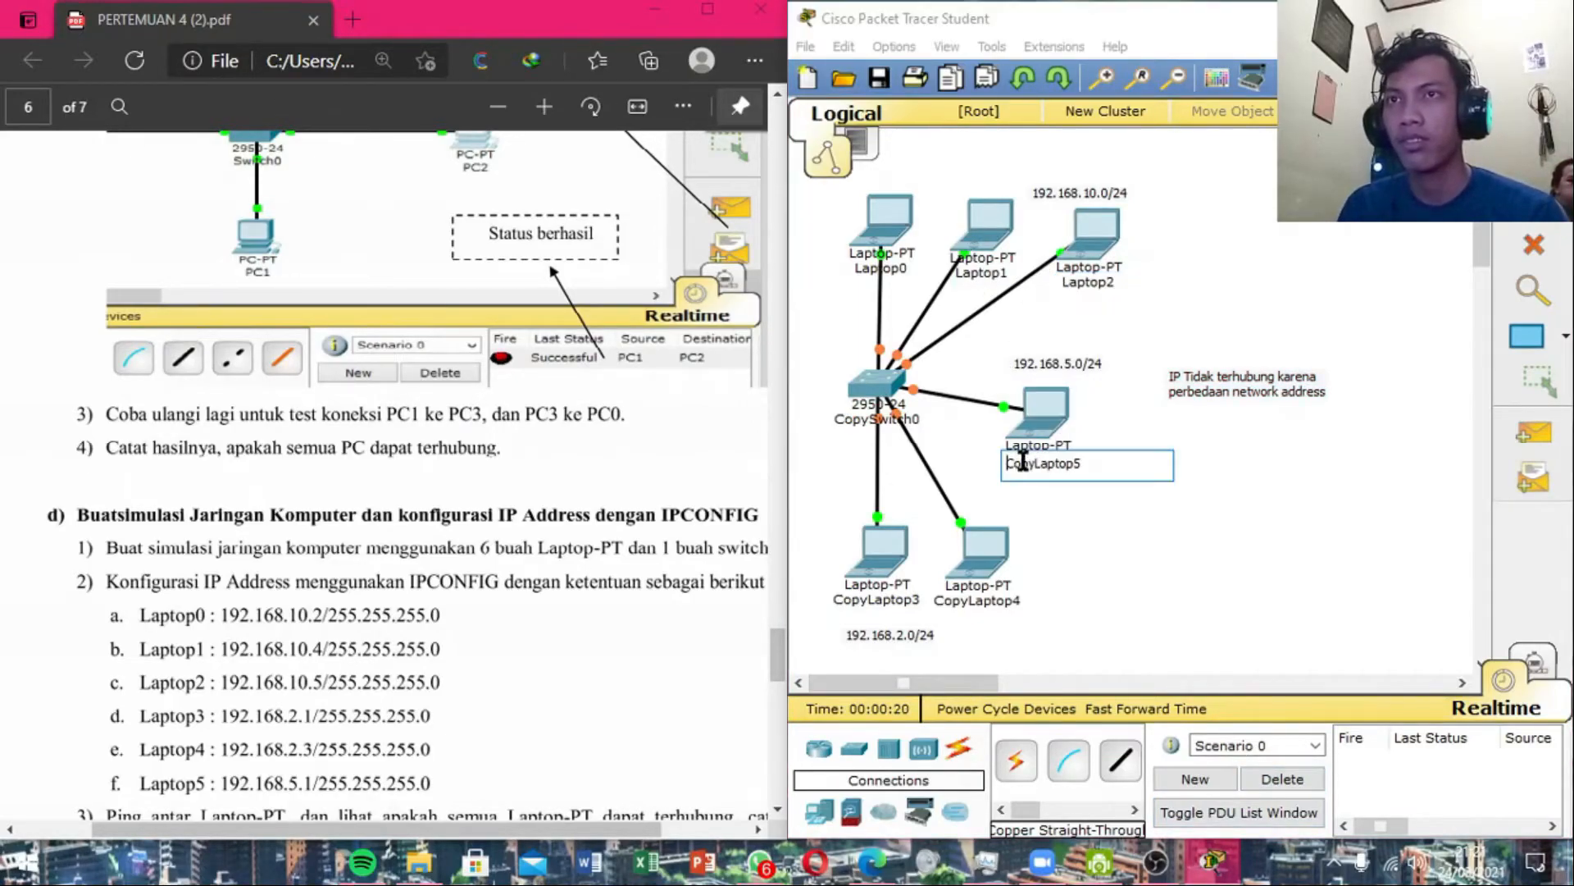
{"action": "left_click_drag", "start_coordinate": [1037, 463], "coordinate": [929, 460]}
{"action": "key", "text": "Delete"}
{"action": "key", "text": "Return"}
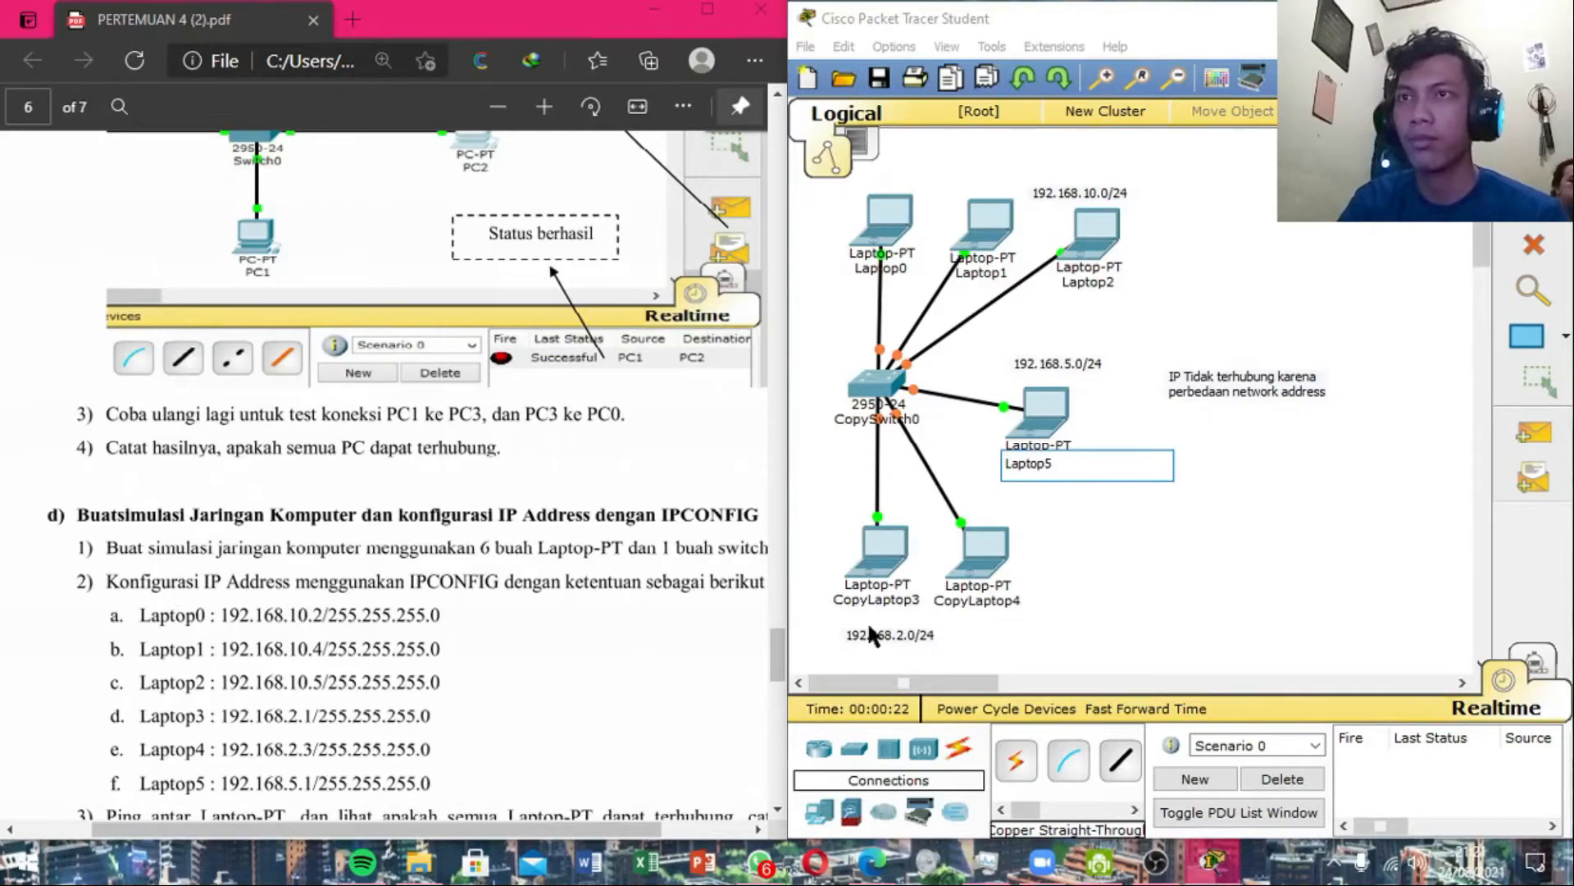
Rename CopyLaptop3 as Laptop3 and CopyLaptop4 as Laptop4.
{"action": "left_click", "coordinate": [874, 603]}
{"action": "left_click_drag", "start_coordinate": [874, 605], "coordinate": [749, 589]}
{"action": "key", "text": "Delete"}
{"action": "key", "text": "Return"}
{"action": "left_click", "coordinate": [966, 603]}
{"action": "left_click_drag", "start_coordinate": [980, 605], "coordinate": [923, 603]}
{"action": "key", "text": "Delete"}
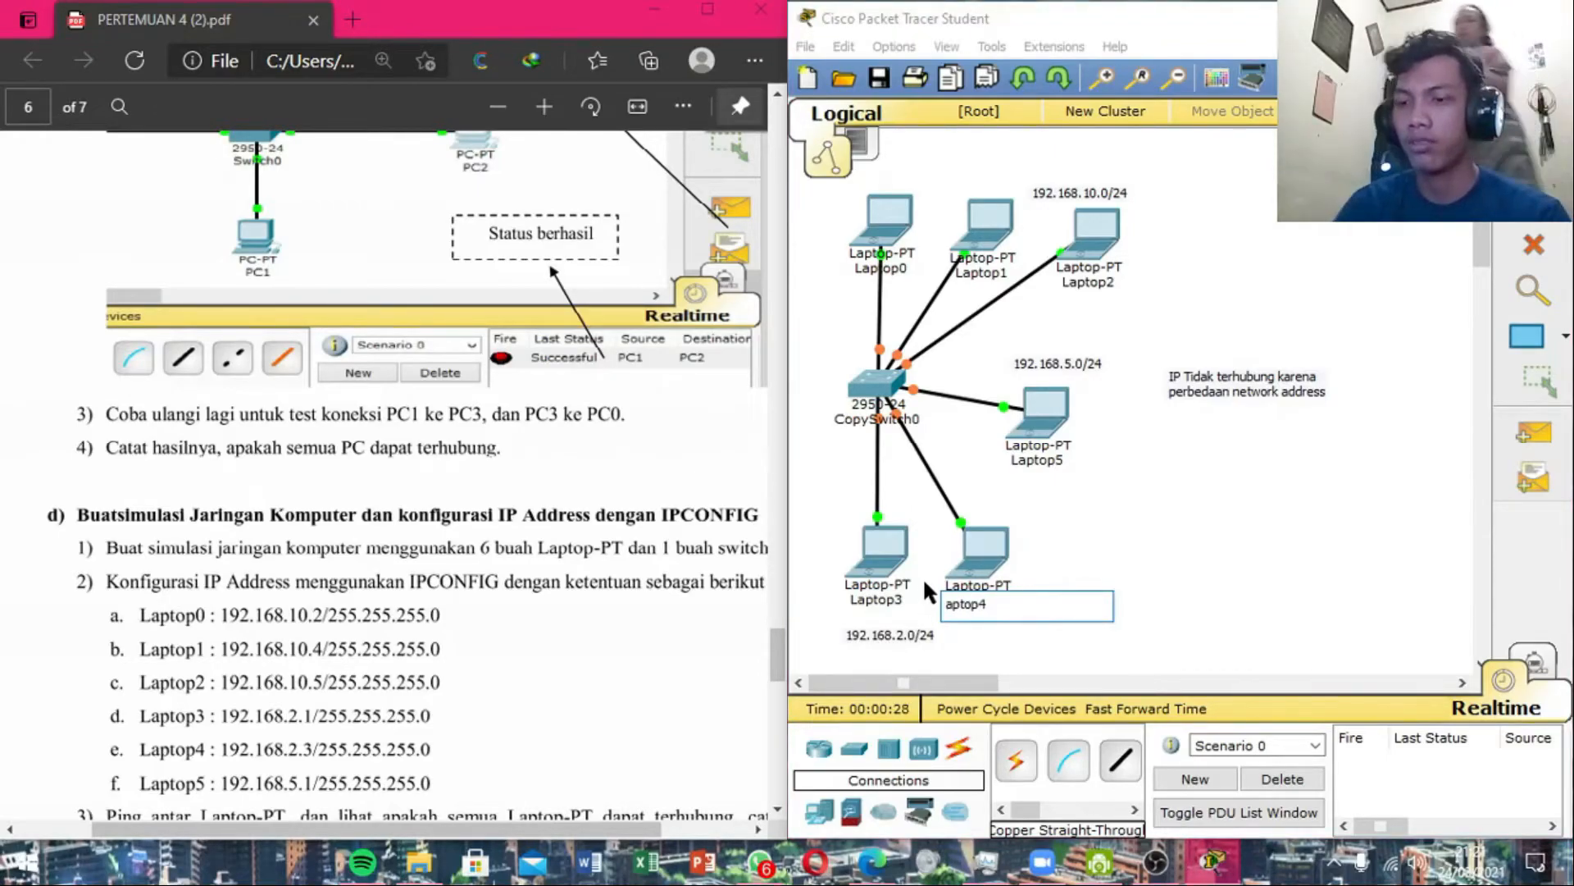
{"action": "left_click", "coordinate": [1183, 548]}
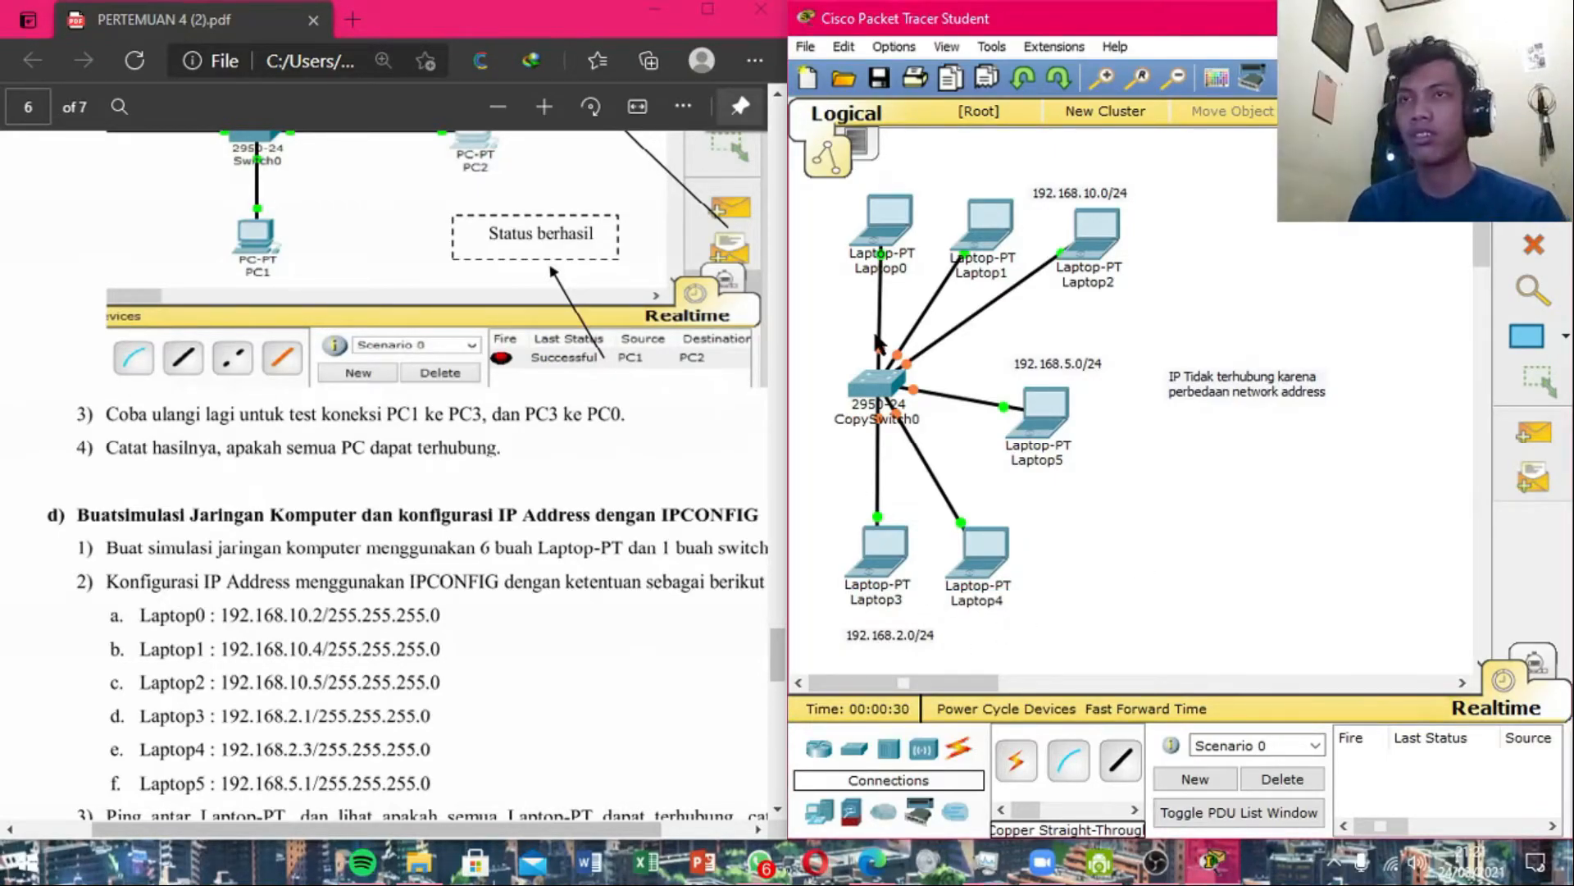
Delete the 192.168.5.0/24 and 192.168.10.0/24 notes and move the 192.168.2.0/24 note into the empty space beside Laptop2.
{"action": "left_click_drag", "start_coordinate": [1092, 187], "coordinate": [1104, 179]}
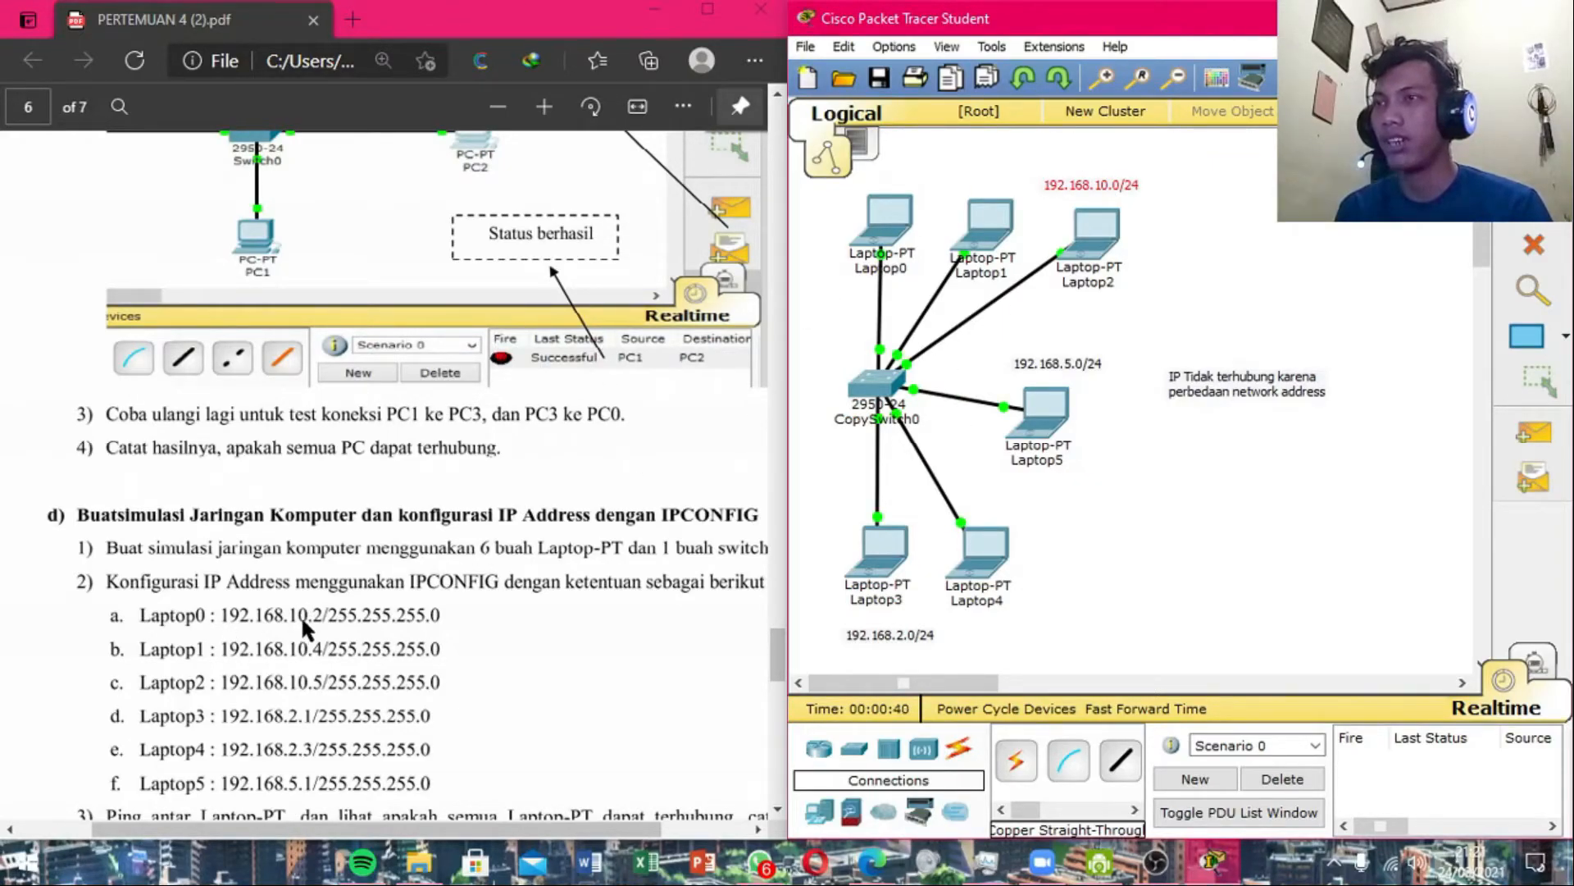
{"action": "scroll", "coordinate": [308, 641], "scroll_direction": "down", "scroll_amount": 3}
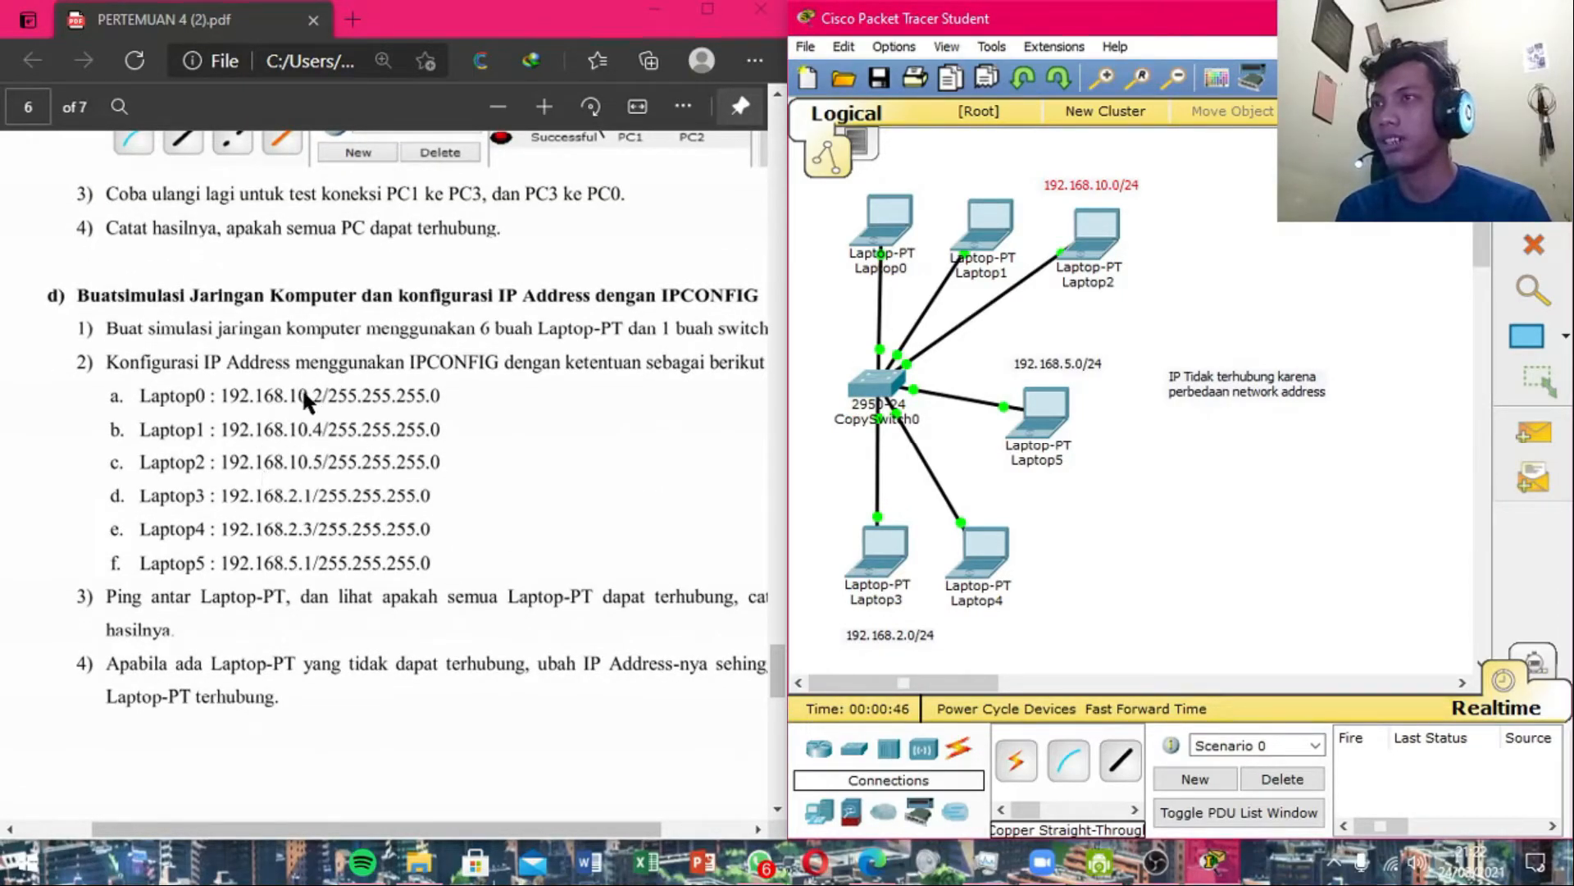
{"action": "scroll", "coordinate": [299, 396], "scroll_direction": "up", "scroll_amount": 1}
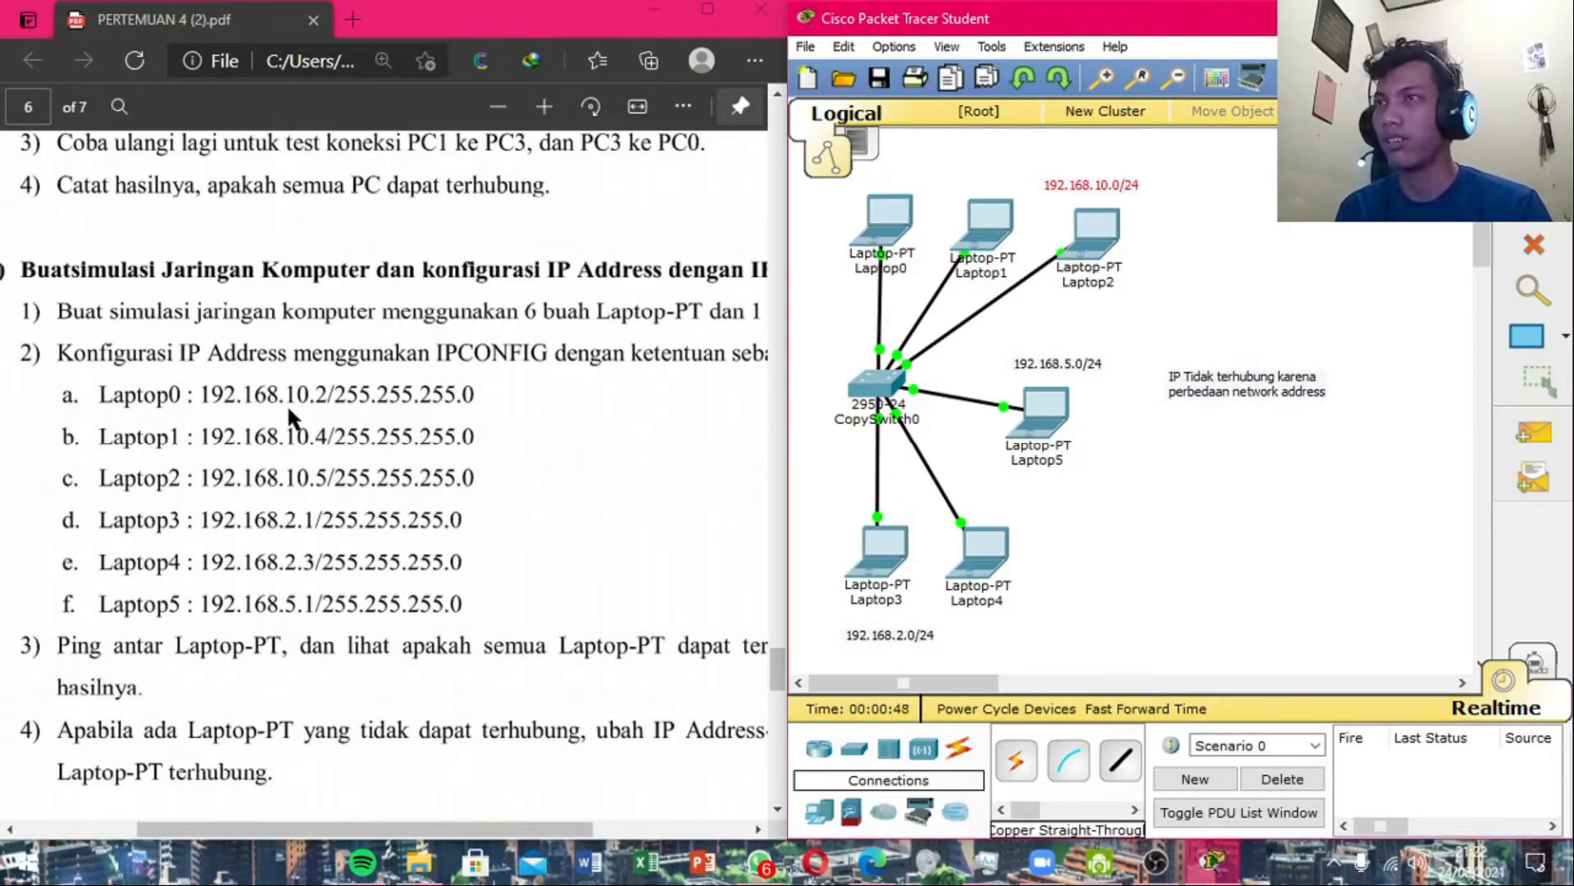
{"action": "scroll", "coordinate": [287, 404], "scroll_direction": "up", "scroll_amount": 1}
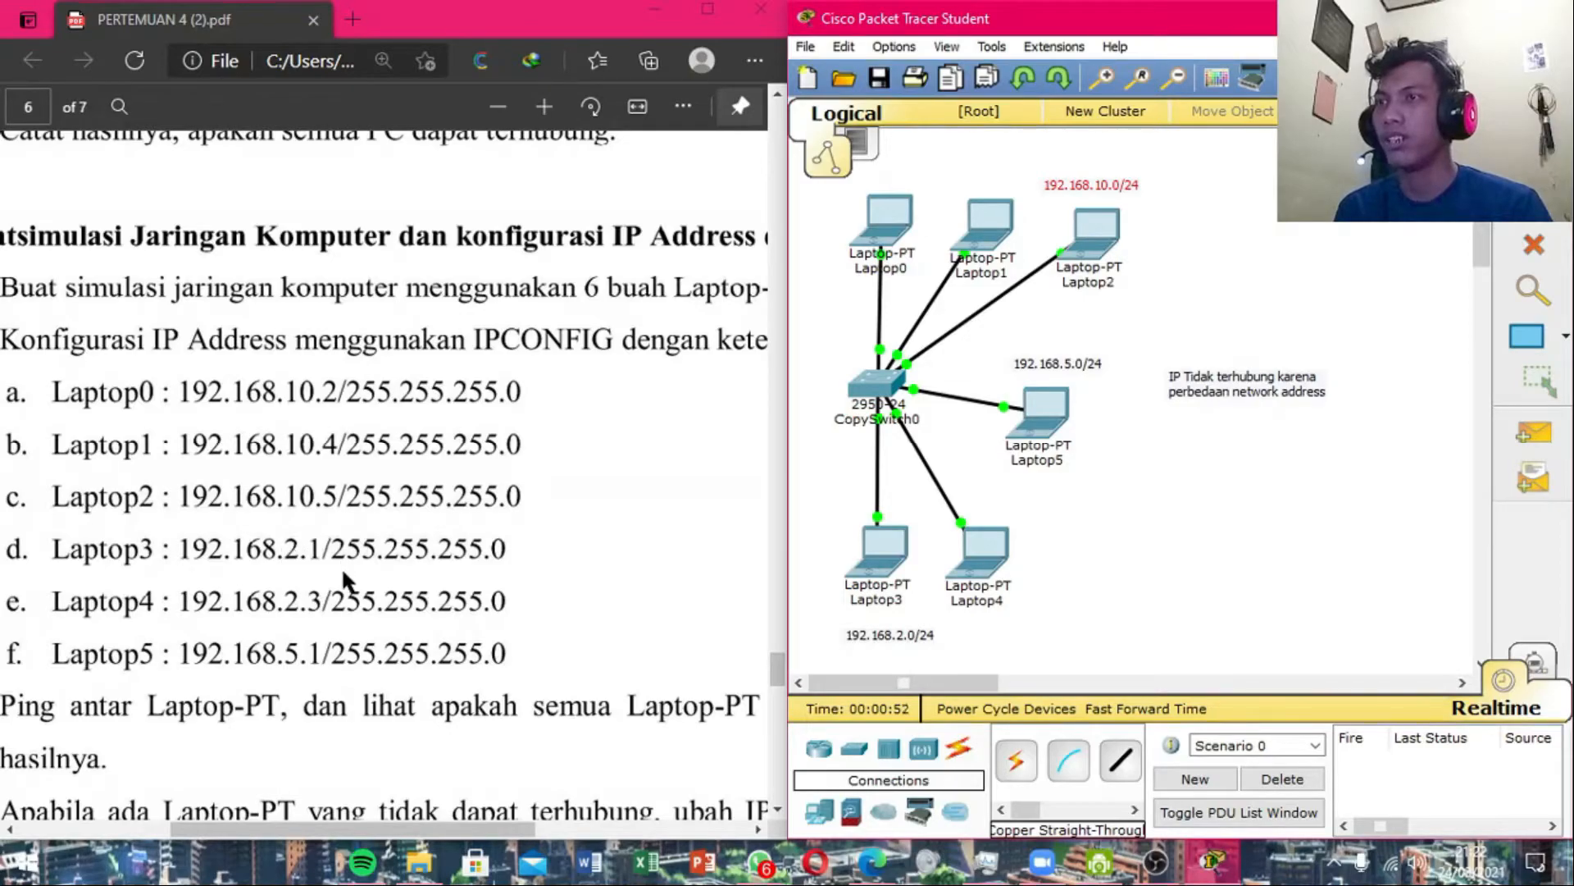
{"action": "left_click_drag", "start_coordinate": [914, 633], "coordinate": [1221, 447]}
{"action": "left_click_drag", "start_coordinate": [1090, 363], "coordinate": [1099, 346]}
{"action": "left_click", "coordinate": [1545, 259]}
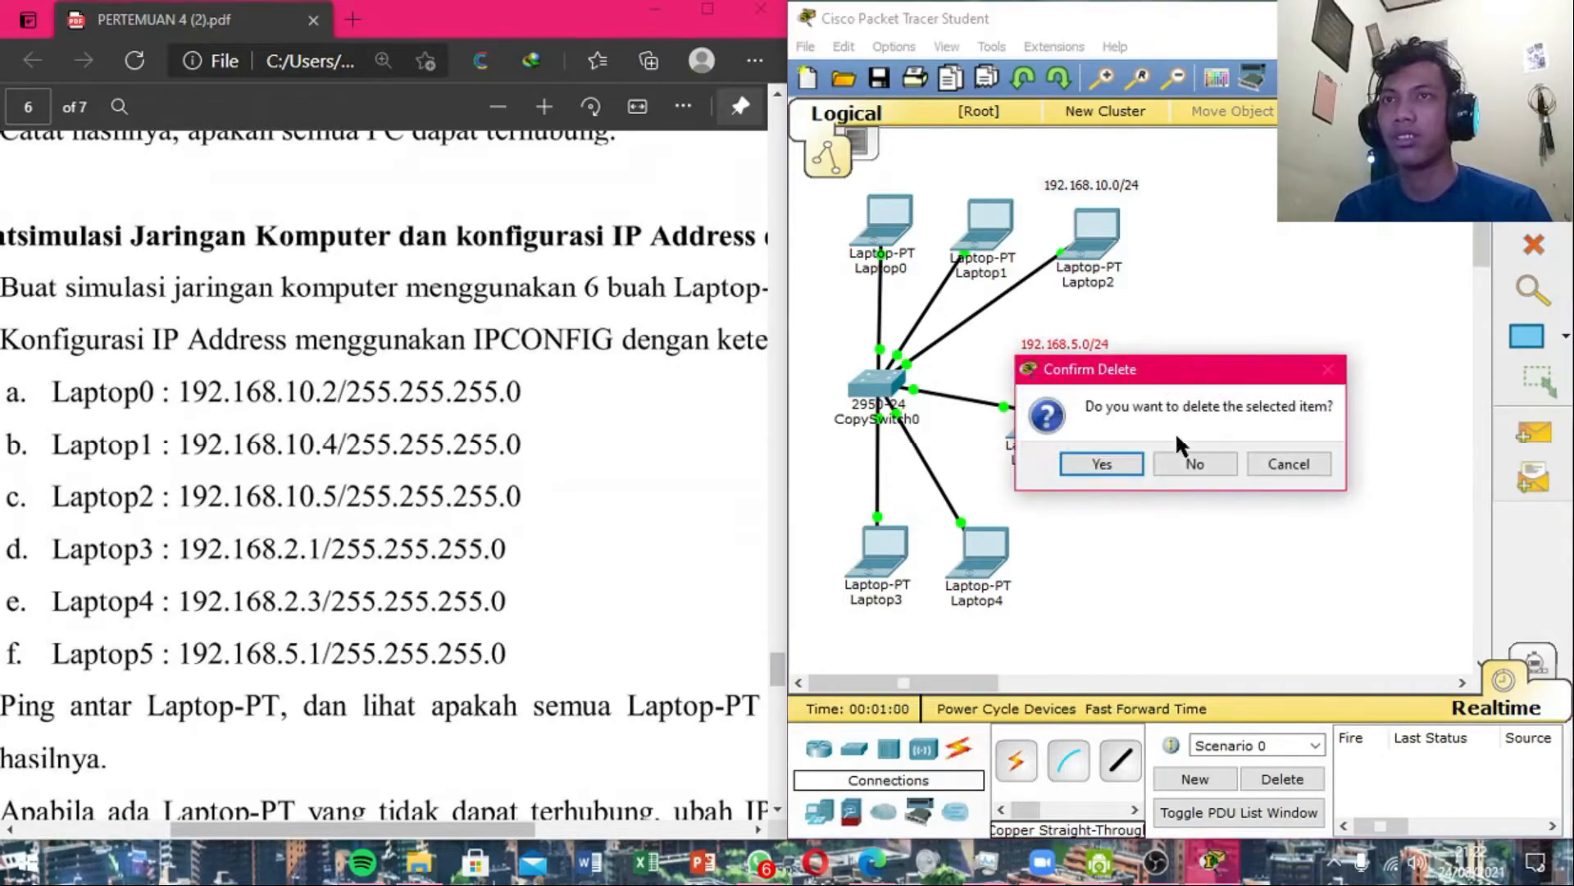
{"action": "left_click", "coordinate": [1099, 463]}
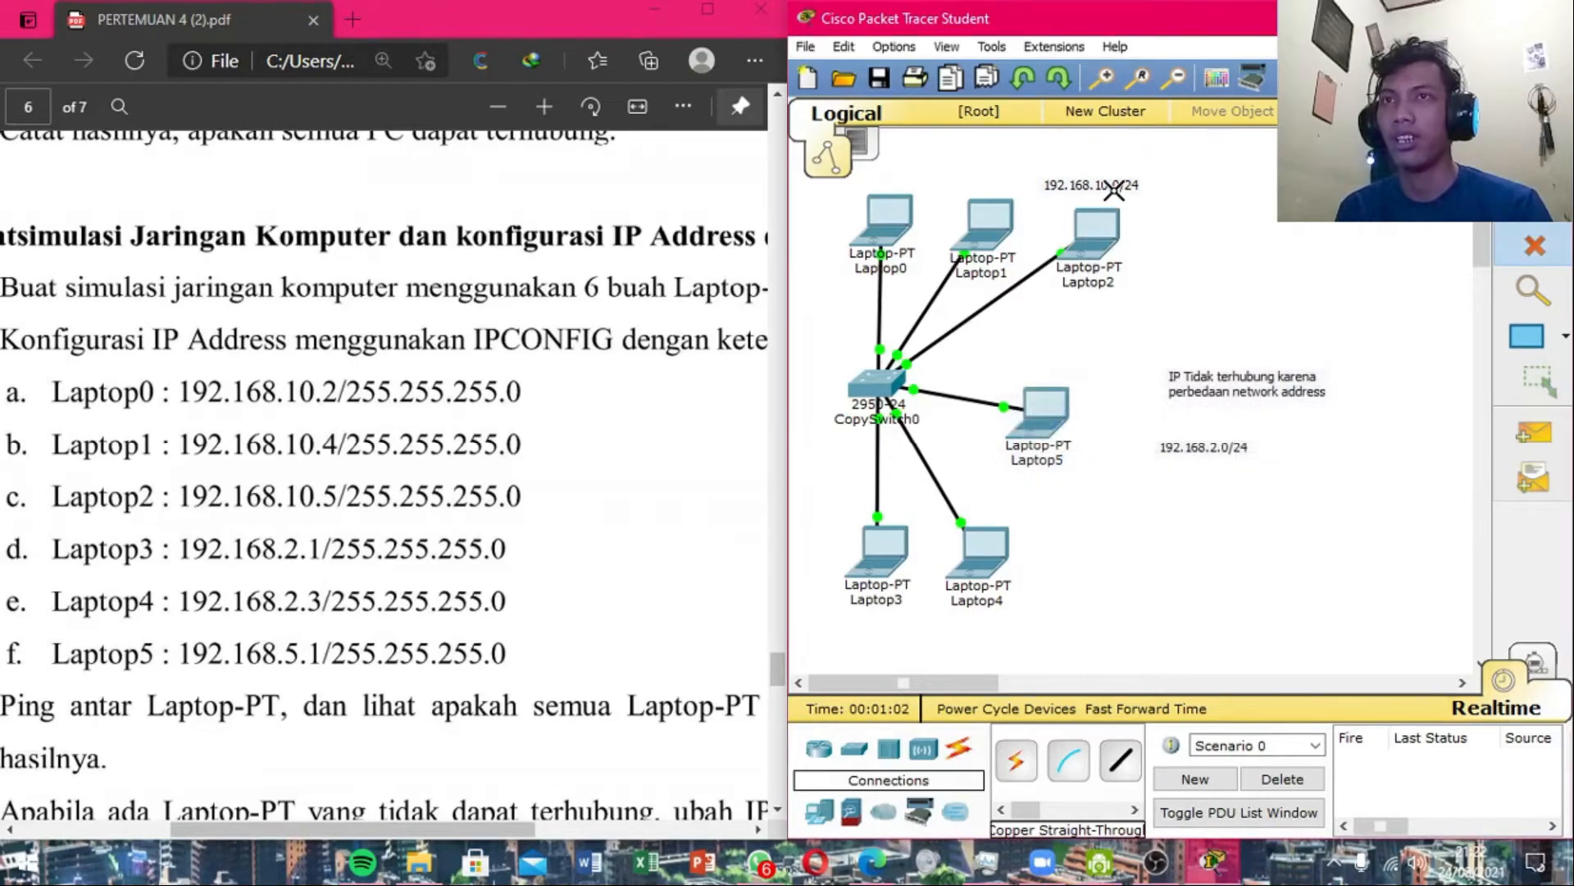
{"action": "left_click", "coordinate": [1111, 184]}
{"action": "left_click_drag", "start_coordinate": [1218, 445], "coordinate": [1307, 287]}
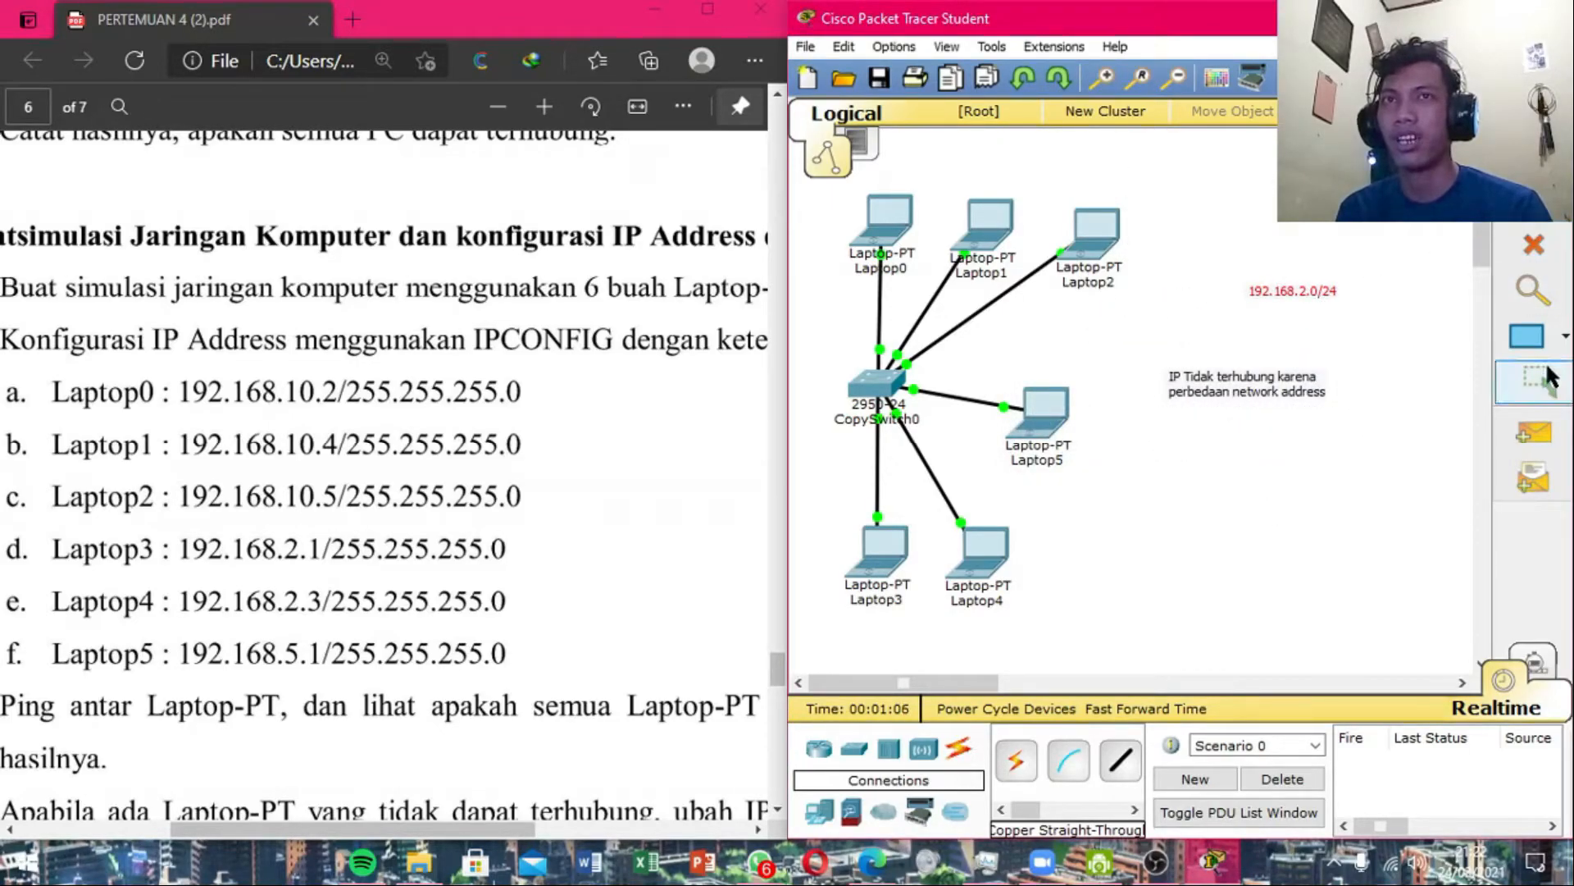
Draw an unfilled, black-outlined rectangle around all six laptops and the switch, and place the 192.168.2.0/24 note inside it above Laptop2.
{"action": "left_click", "coordinate": [1527, 336]}
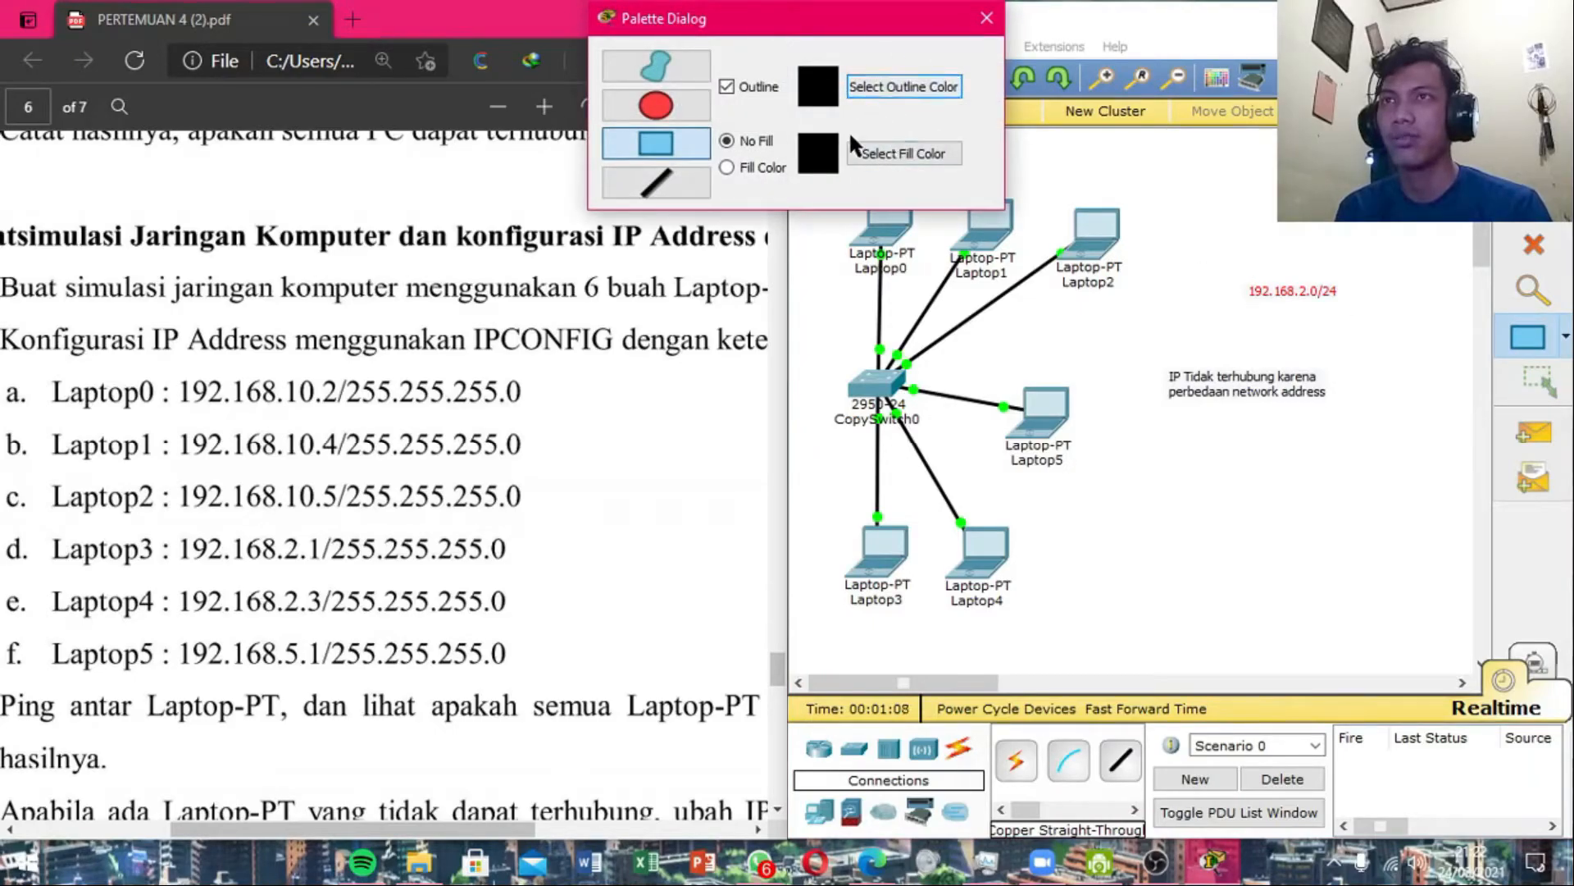
{"action": "left_click", "coordinate": [878, 148]}
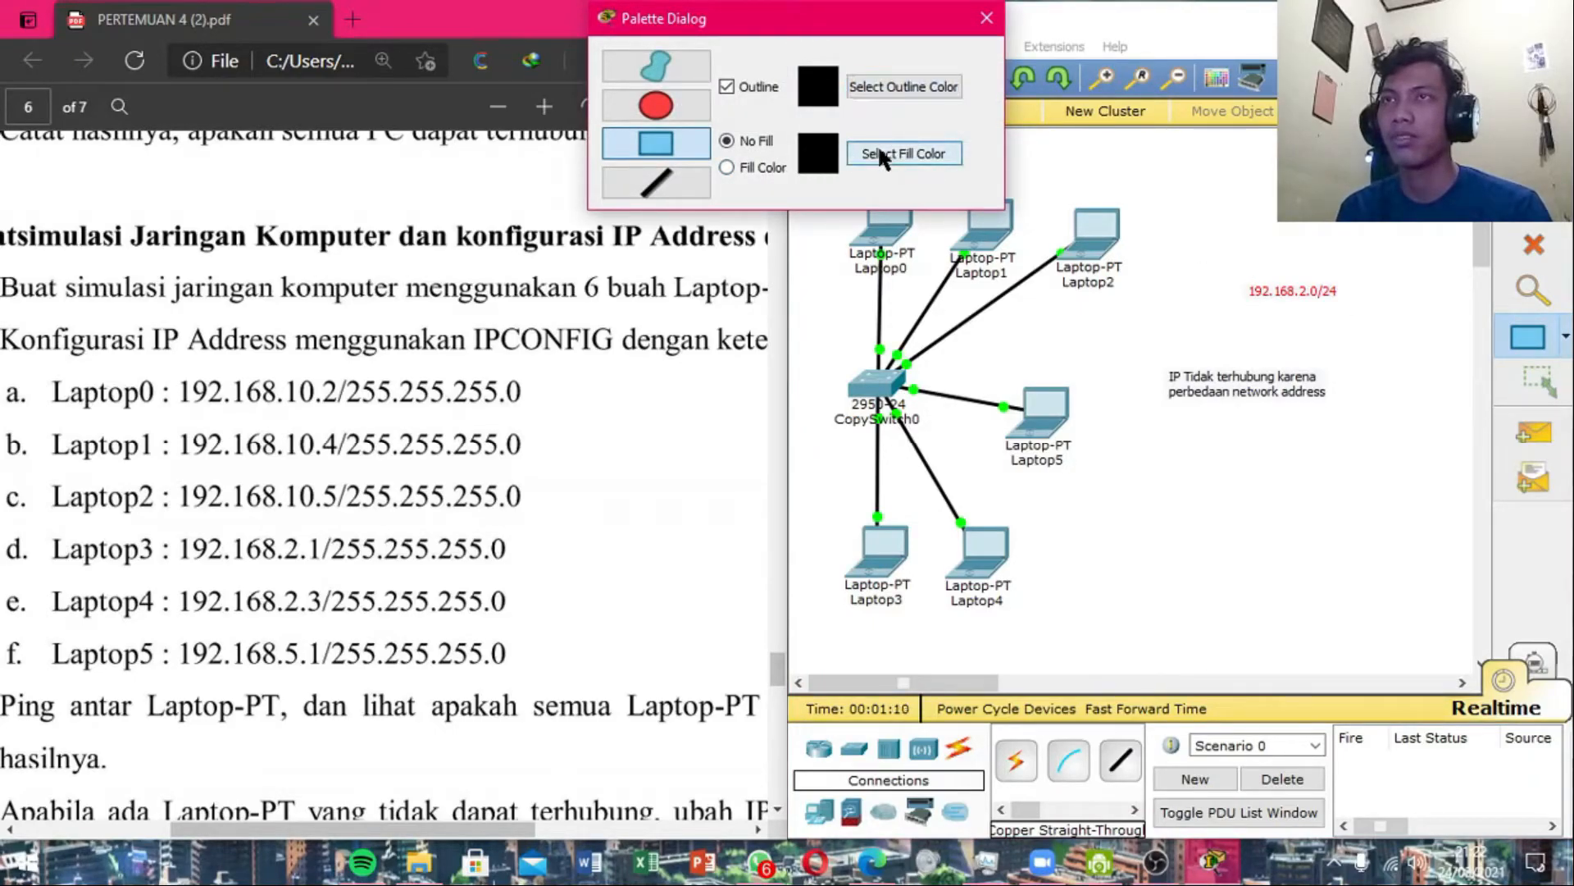
{"action": "left_click", "coordinate": [717, 394]}
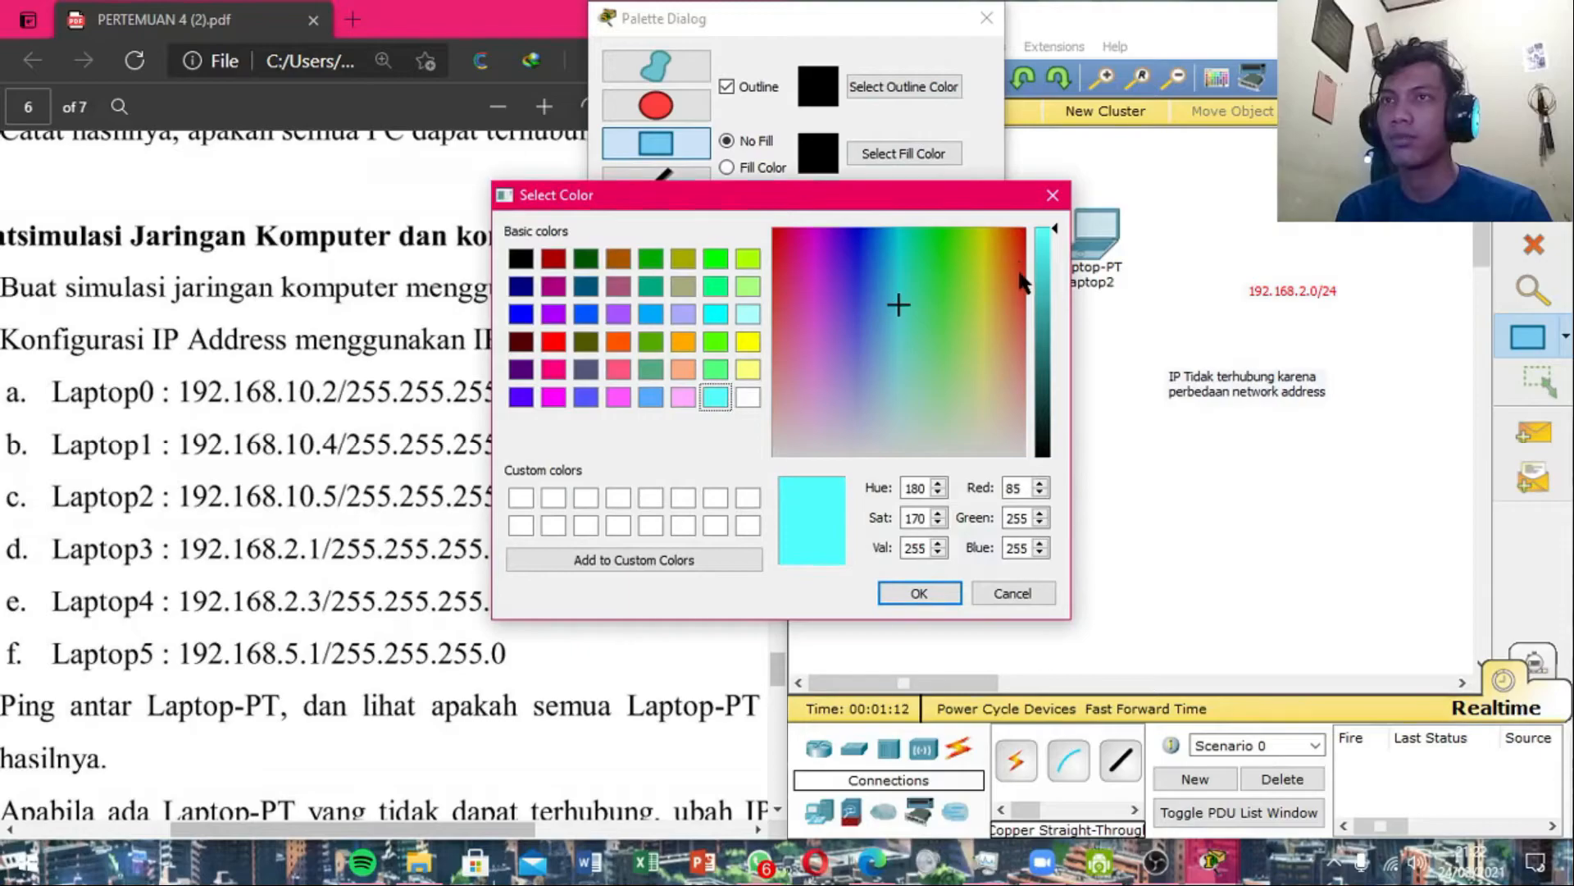
{"action": "left_click", "coordinate": [918, 592]}
{"action": "left_click_drag", "start_coordinate": [1161, 167], "coordinate": [808, 624]}
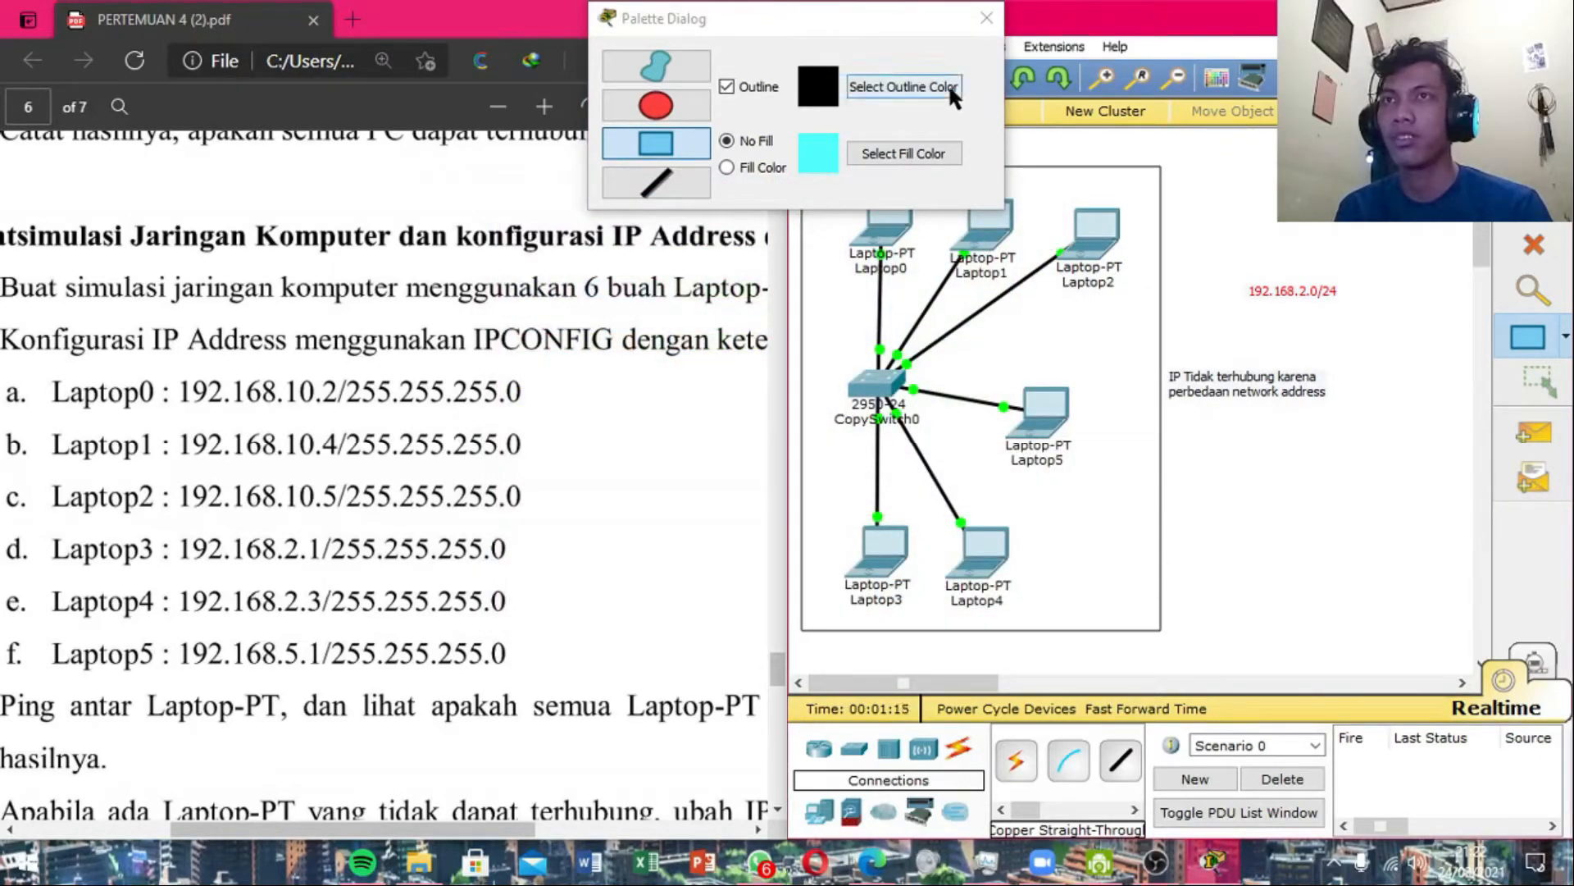
{"action": "left_click", "coordinate": [987, 18]}
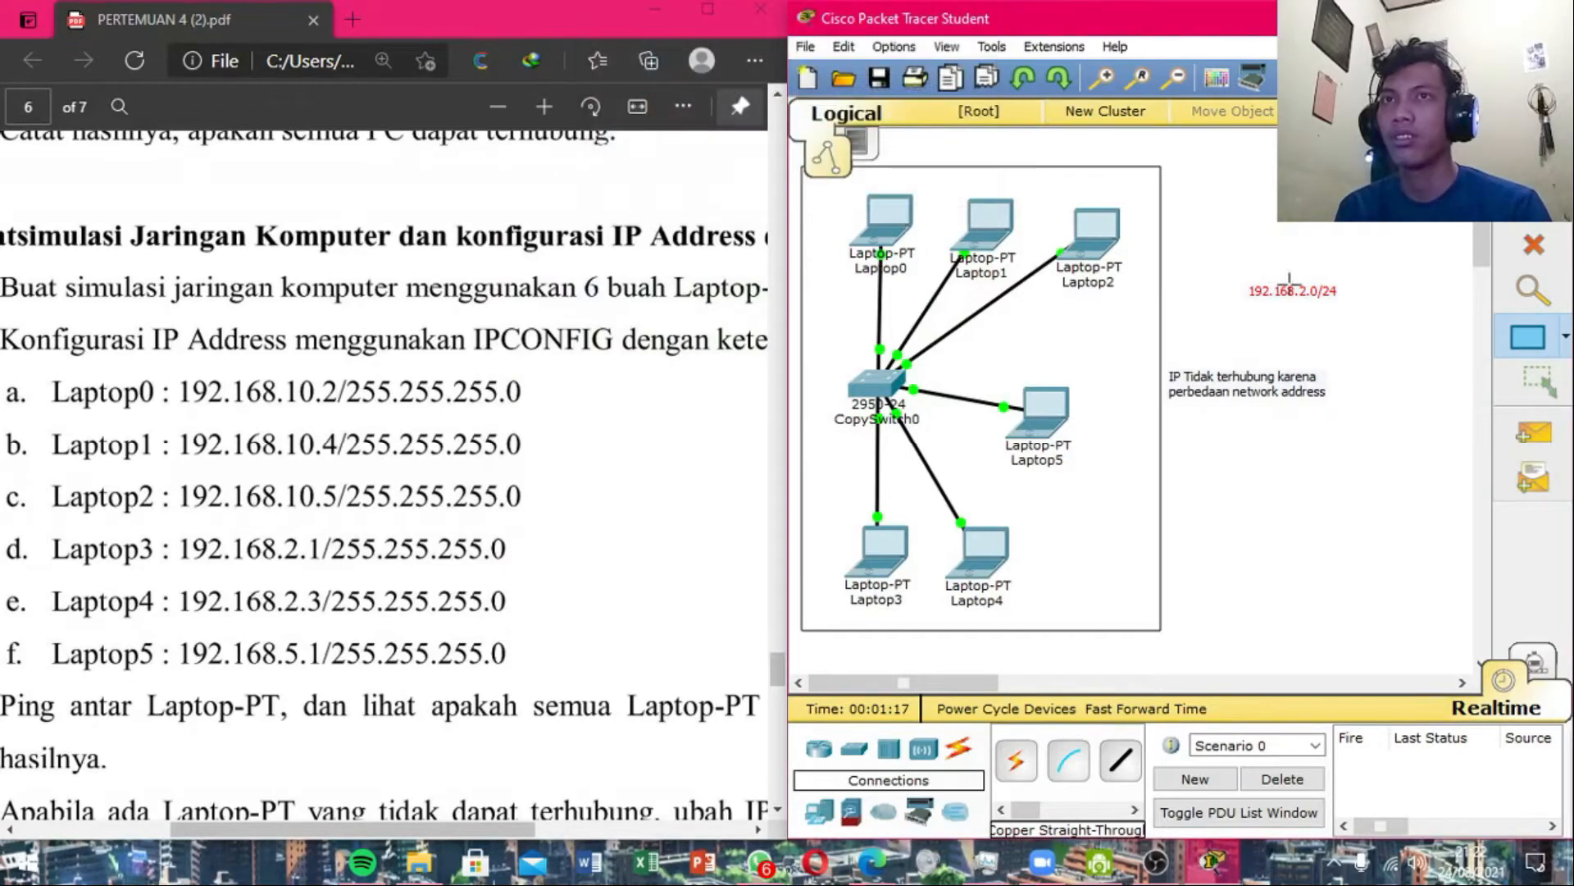
{"action": "left_click_drag", "start_coordinate": [1325, 282], "coordinate": [1127, 182]}
{"action": "left_click", "coordinate": [1336, 229]}
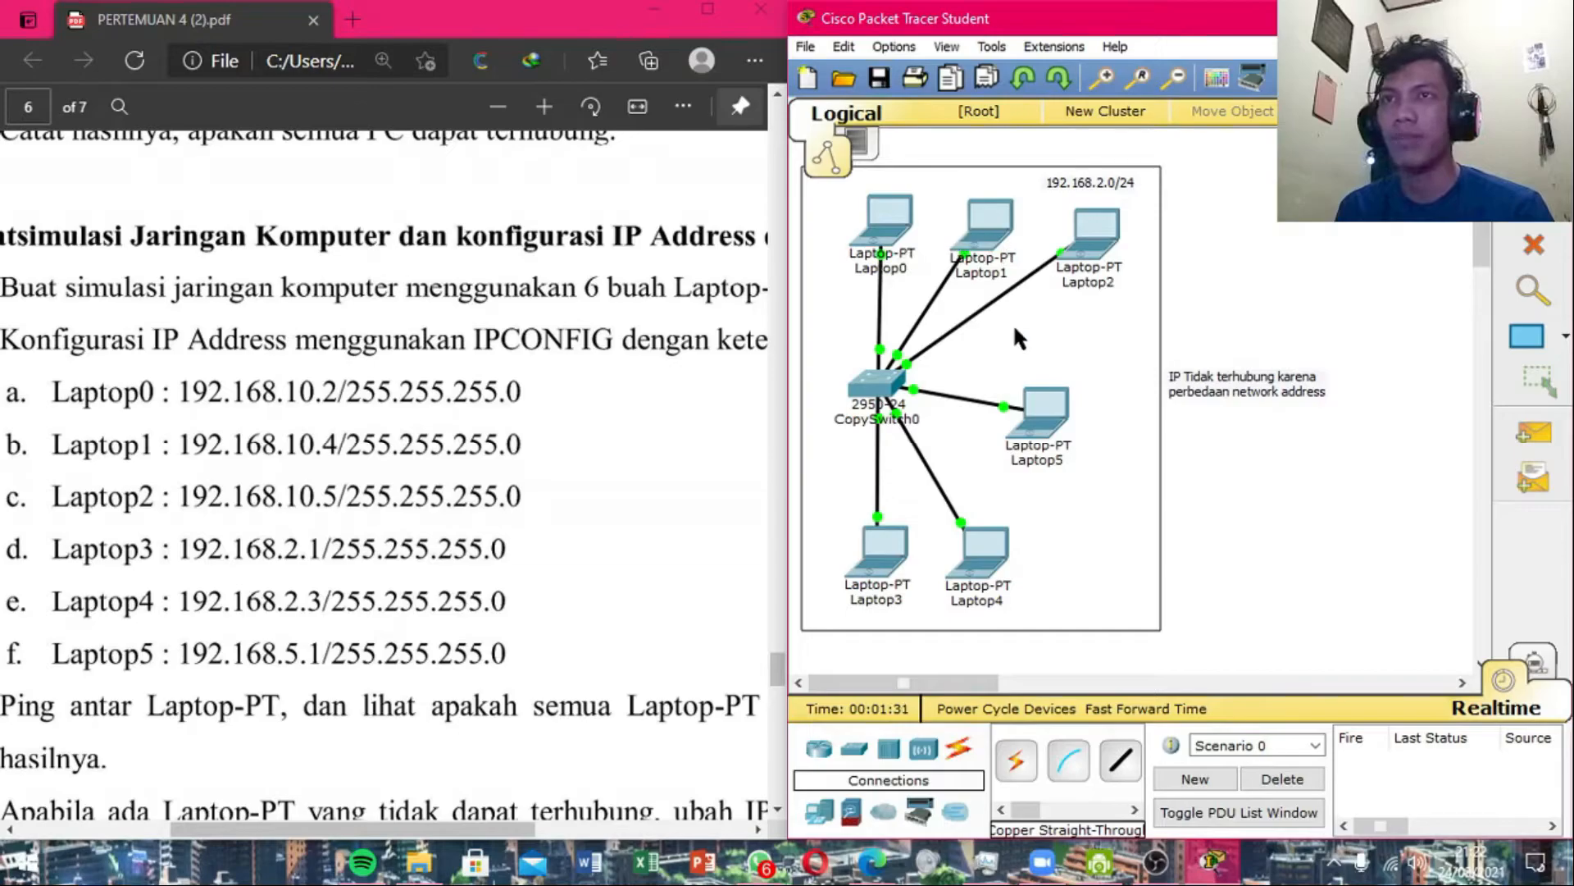
{"action": "left_click", "coordinate": [875, 560]}
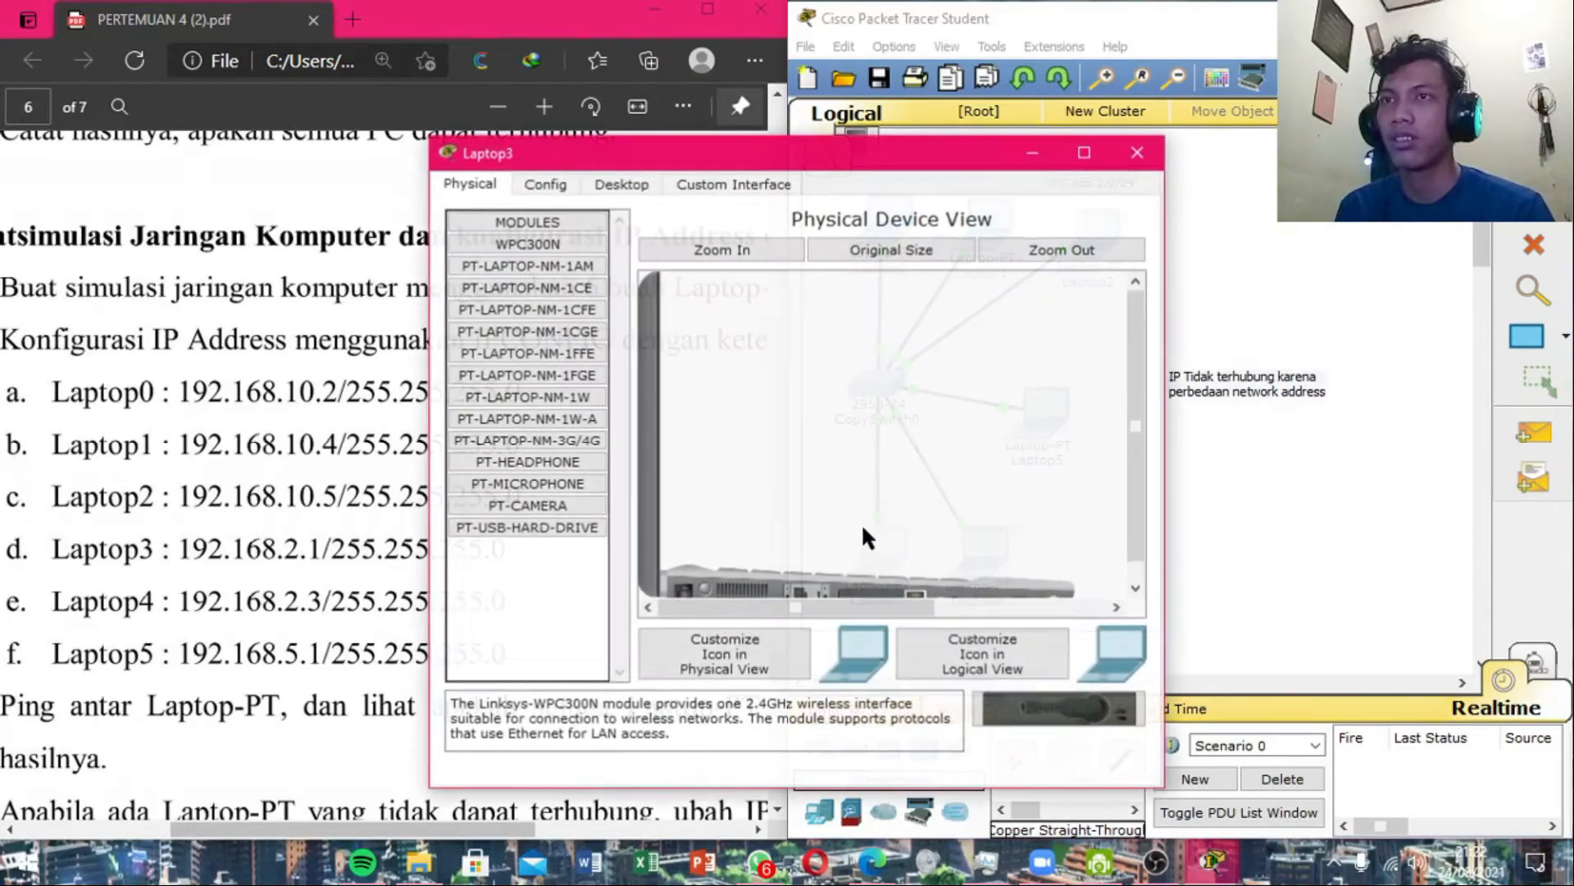
{"action": "left_click", "coordinate": [637, 184]}
{"action": "left_click", "coordinate": [840, 242]}
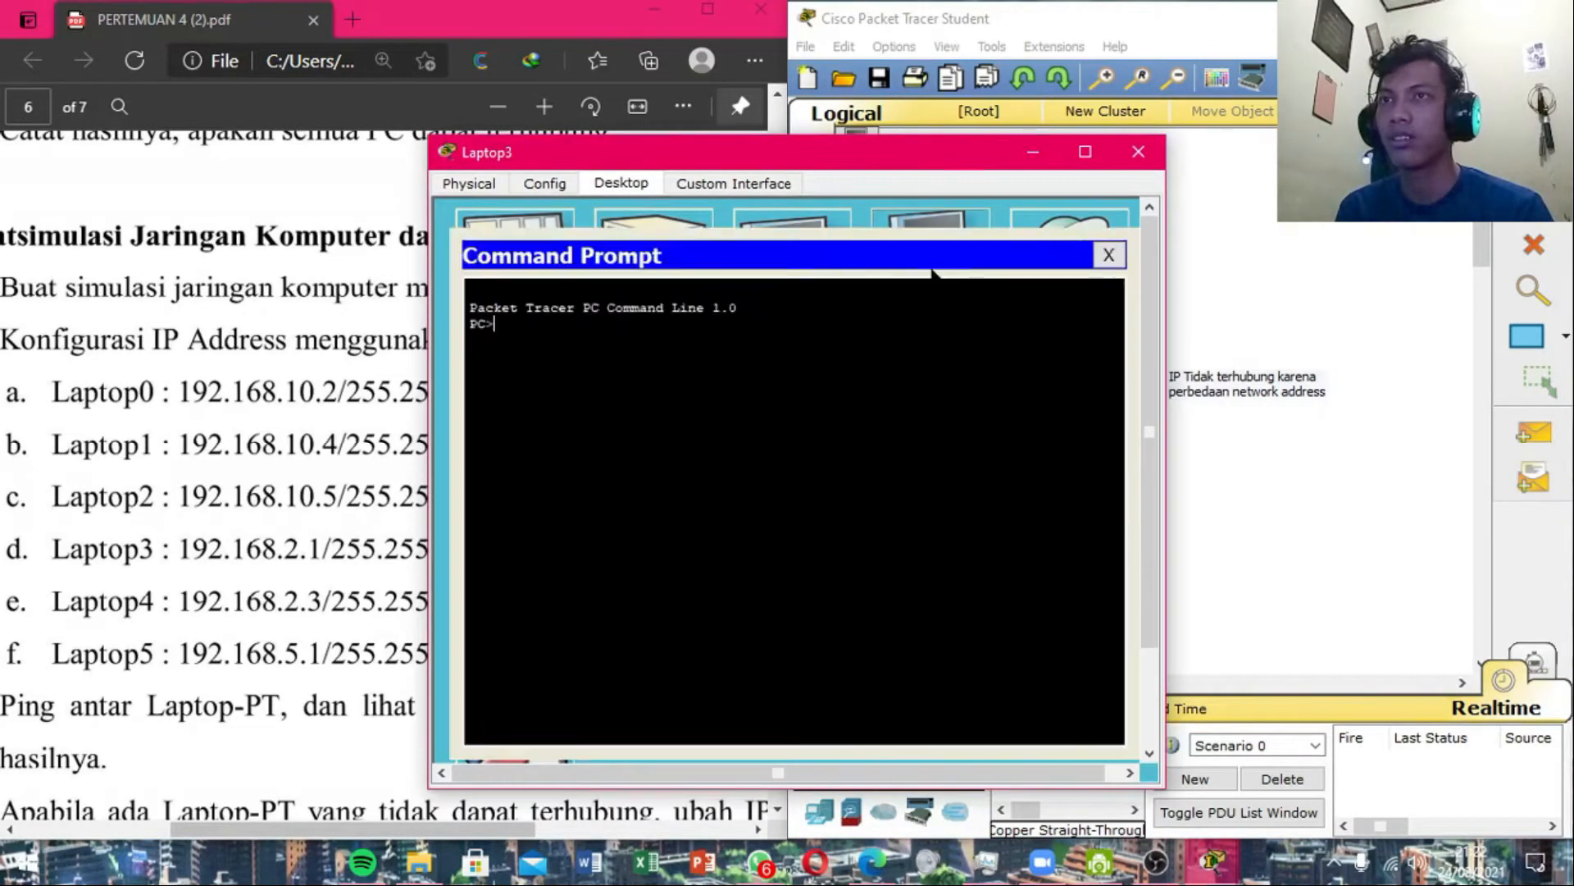
{"action": "left_click", "coordinate": [1109, 255]}
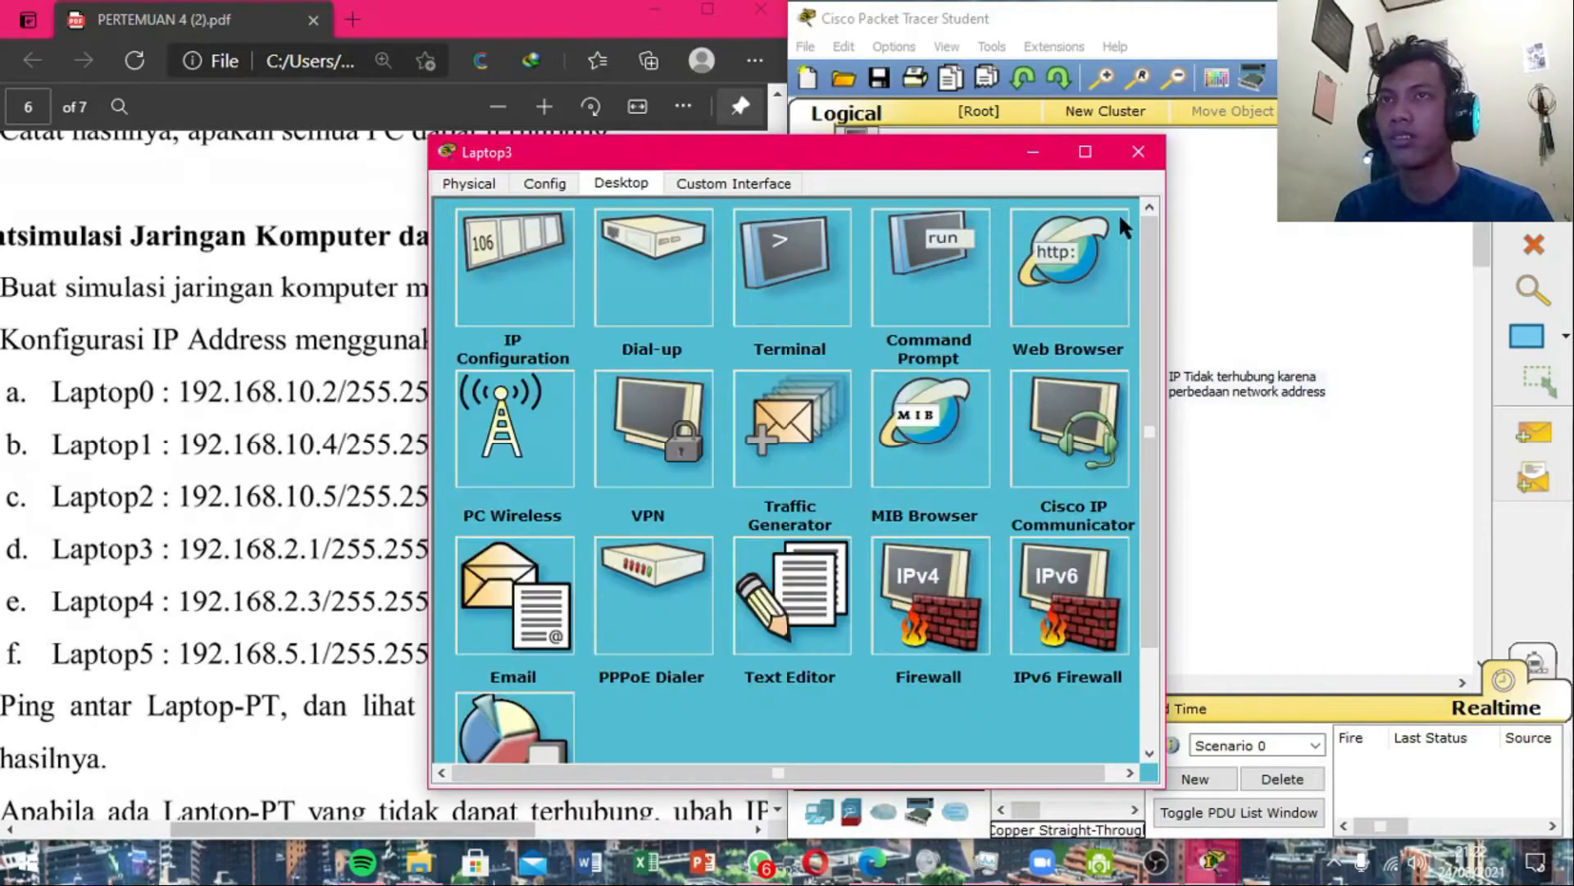
{"action": "left_click", "coordinate": [1138, 151]}
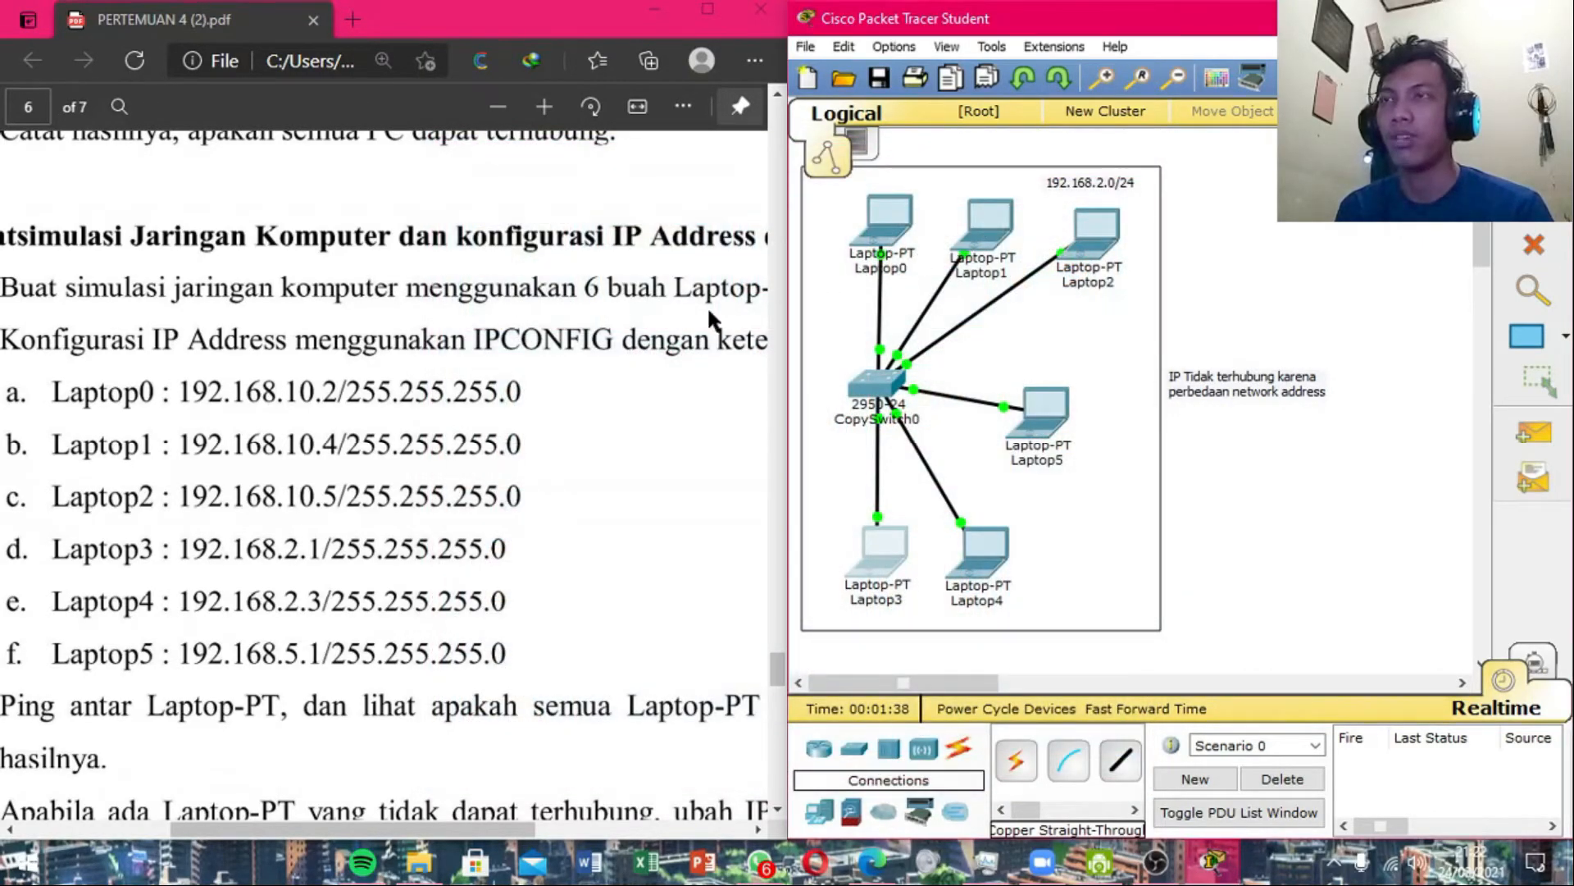
Open the command prompt of Laptop0.
{"action": "left_click", "coordinate": [888, 210]}
{"action": "left_click", "coordinate": [611, 183]}
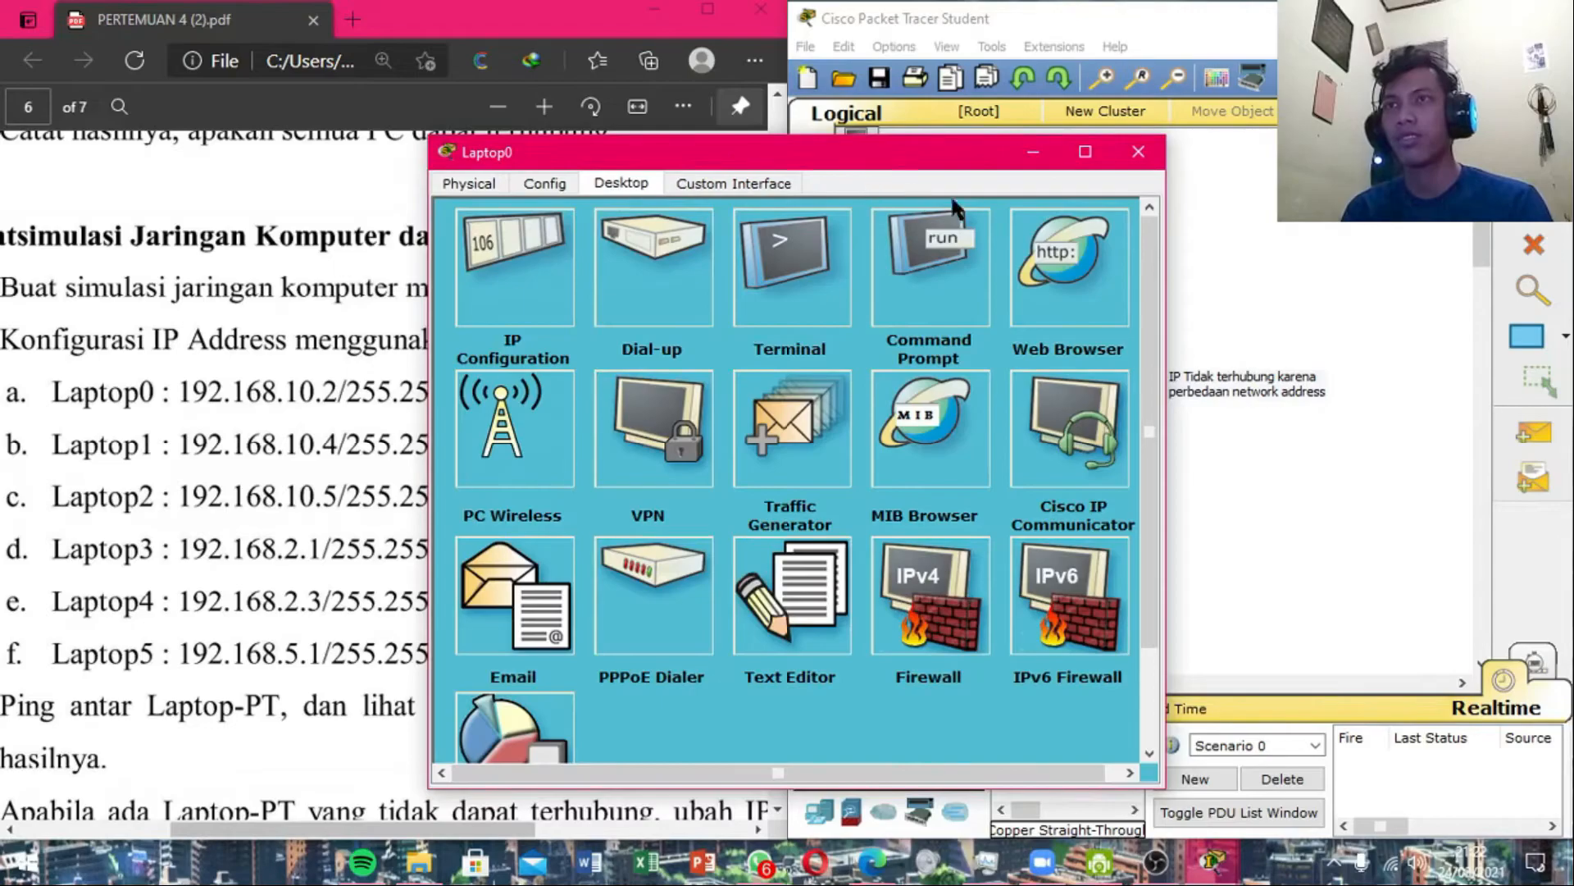
{"action": "left_click", "coordinate": [910, 304]}
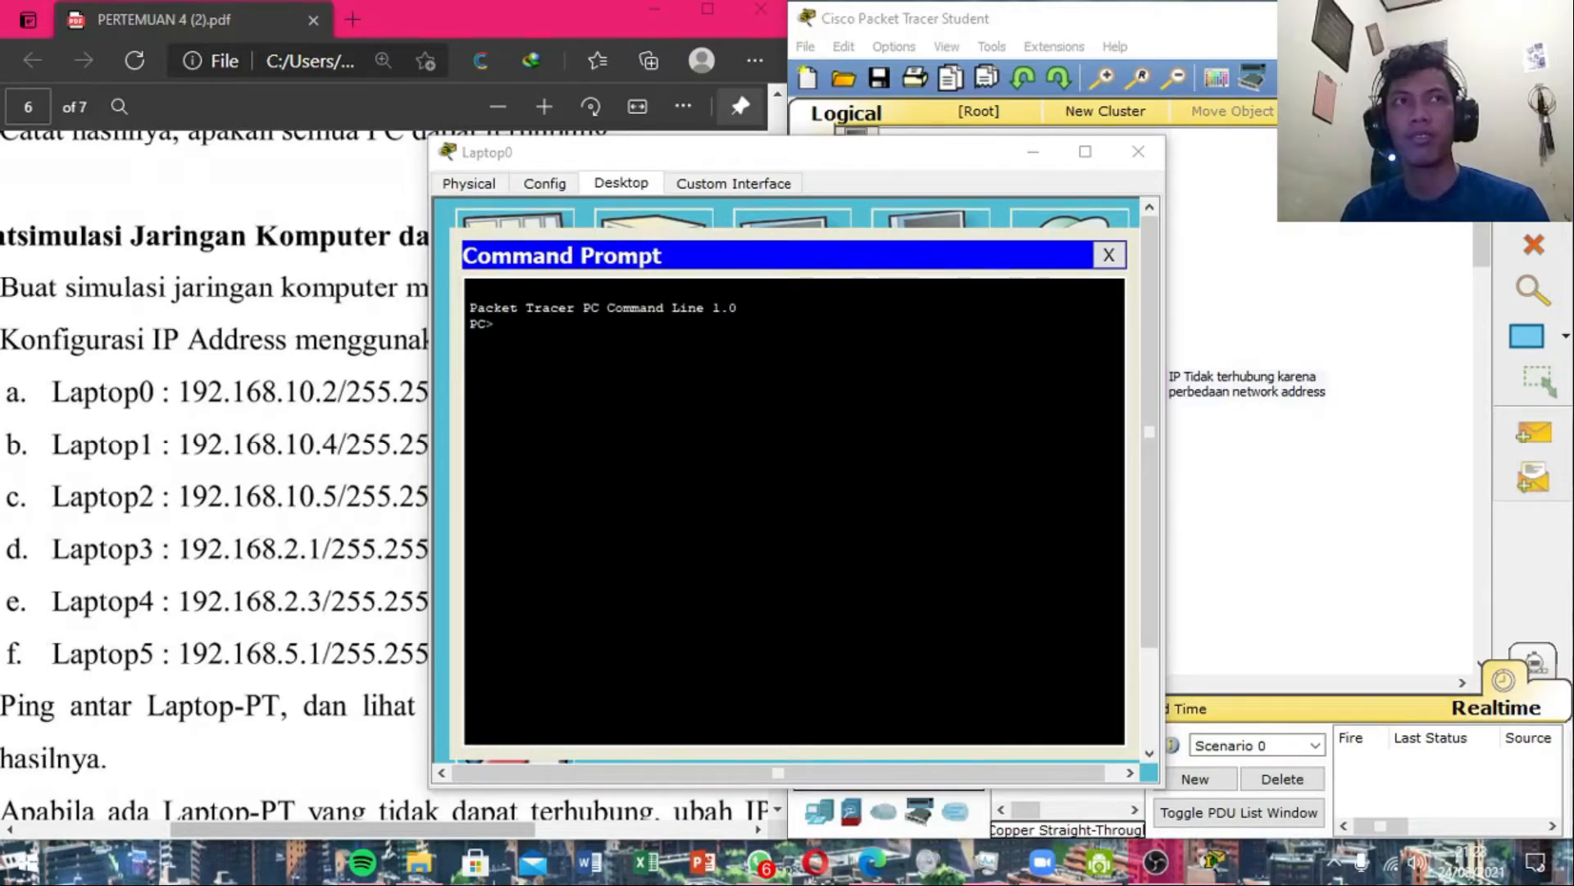
{"action": "left_click", "coordinate": [787, 369]}
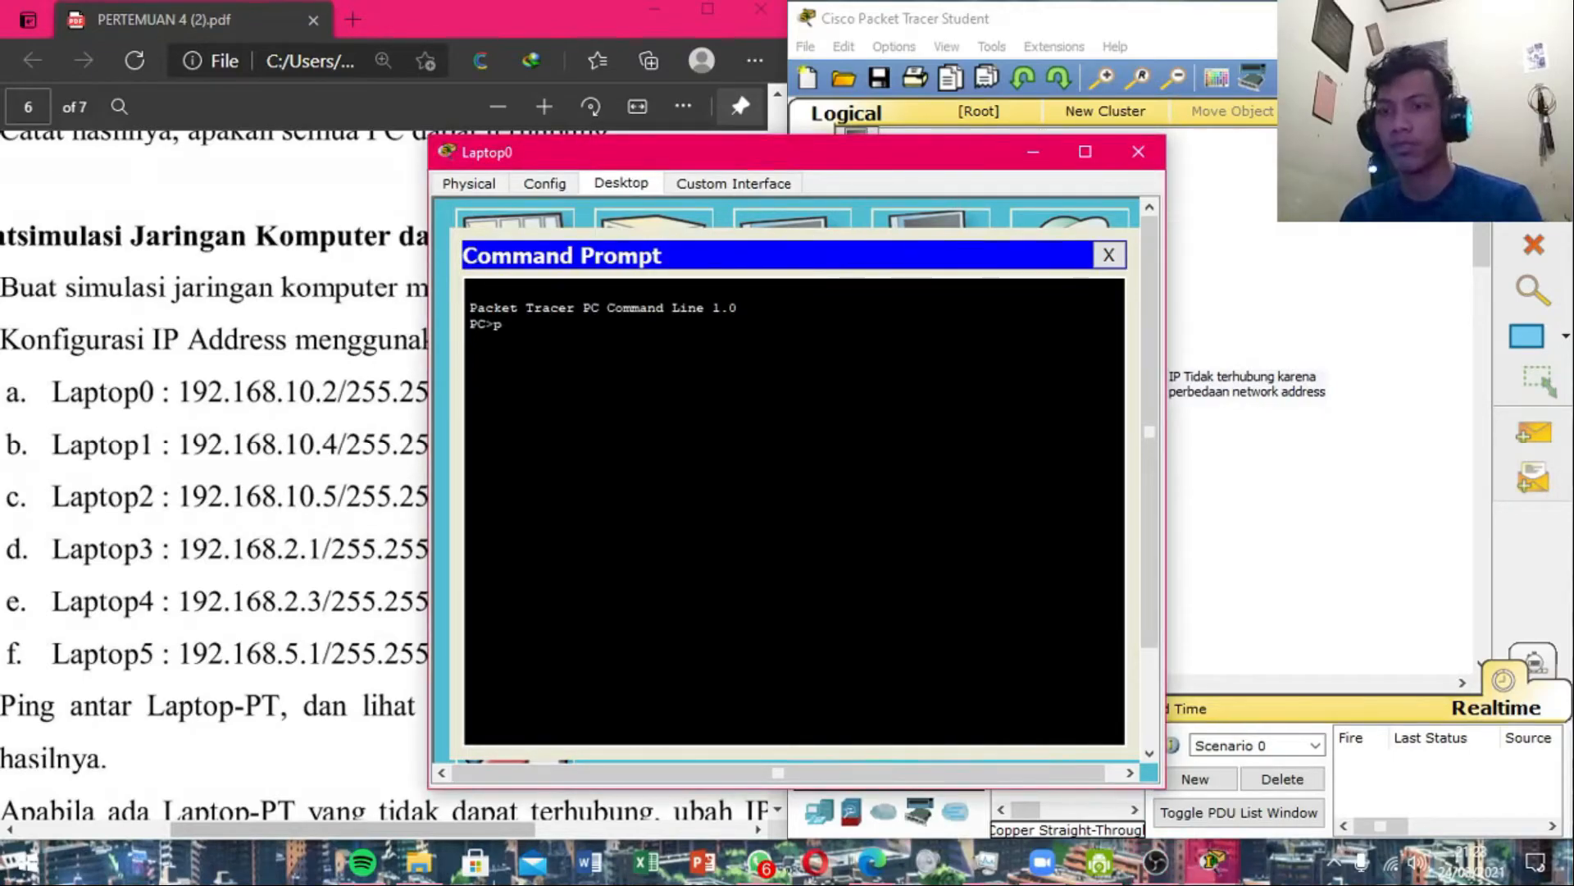
{"action": "type", "text": "ping 192.168"}
{"action": "key", "text": "BackSpace"}
{"action": "key", "text": "BackSpace"}
{"action": "key", "text": "BackSpace"}
{"action": "key", "text": "BackSpace"}
{"action": "key", "text": "BackSpace"}
{"action": "key", "text": "BackSpace"}
{"action": "key", "text": "BackSpace"}
{"action": "key", "text": "BackSpace"}
{"action": "key", "text": "BackSpace"}
{"action": "key", "text": "BackSpace"}
{"action": "key", "text": "BackSpace"}
{"action": "key", "text": "BackSpace"}
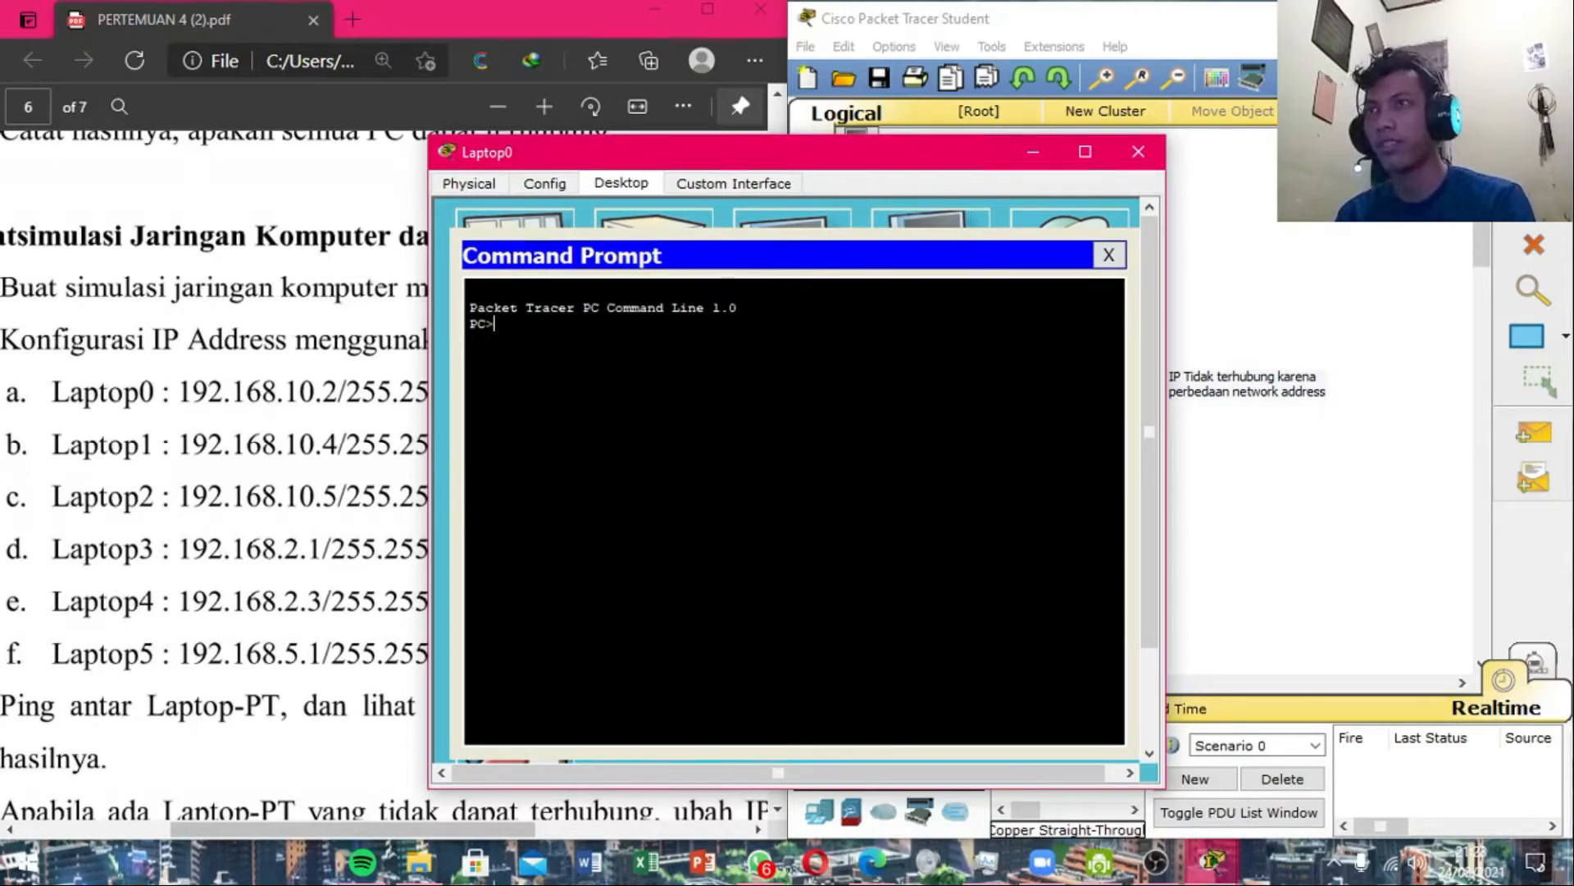
Enter ipconfig 192.168.2.1 255.255.255.0 on Laptop0, copy the command text for reuse, and run it.
{"action": "type", "text": "ipconfig"}
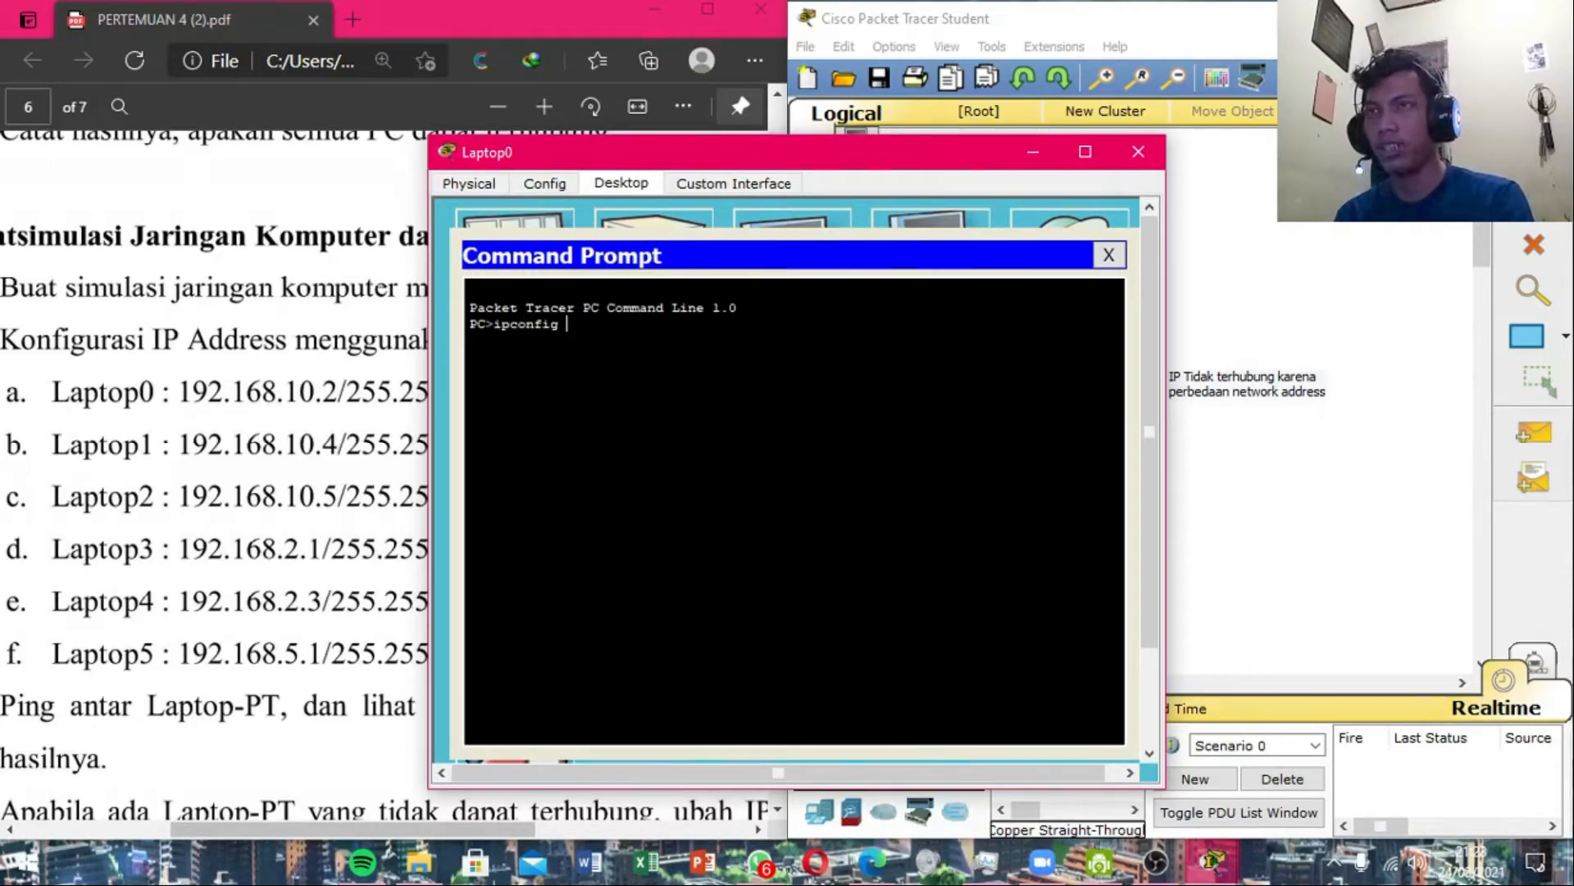
{"action": "type", "text": " 192.168.2.1"}
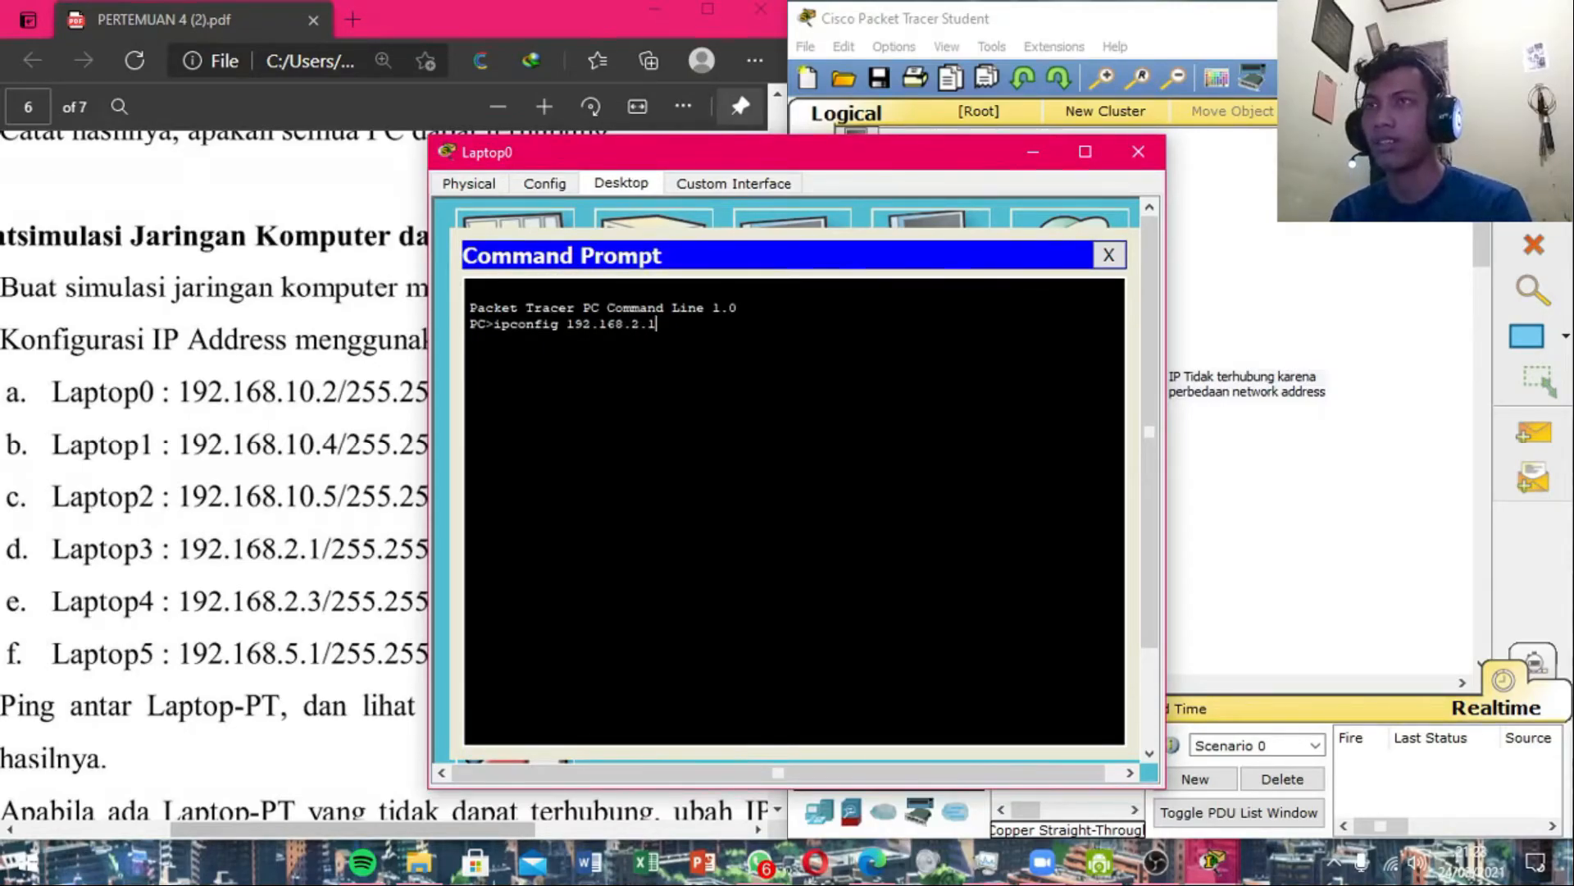
{"action": "left_click_drag", "start_coordinate": [838, 179], "coordinate": [1146, 333]}
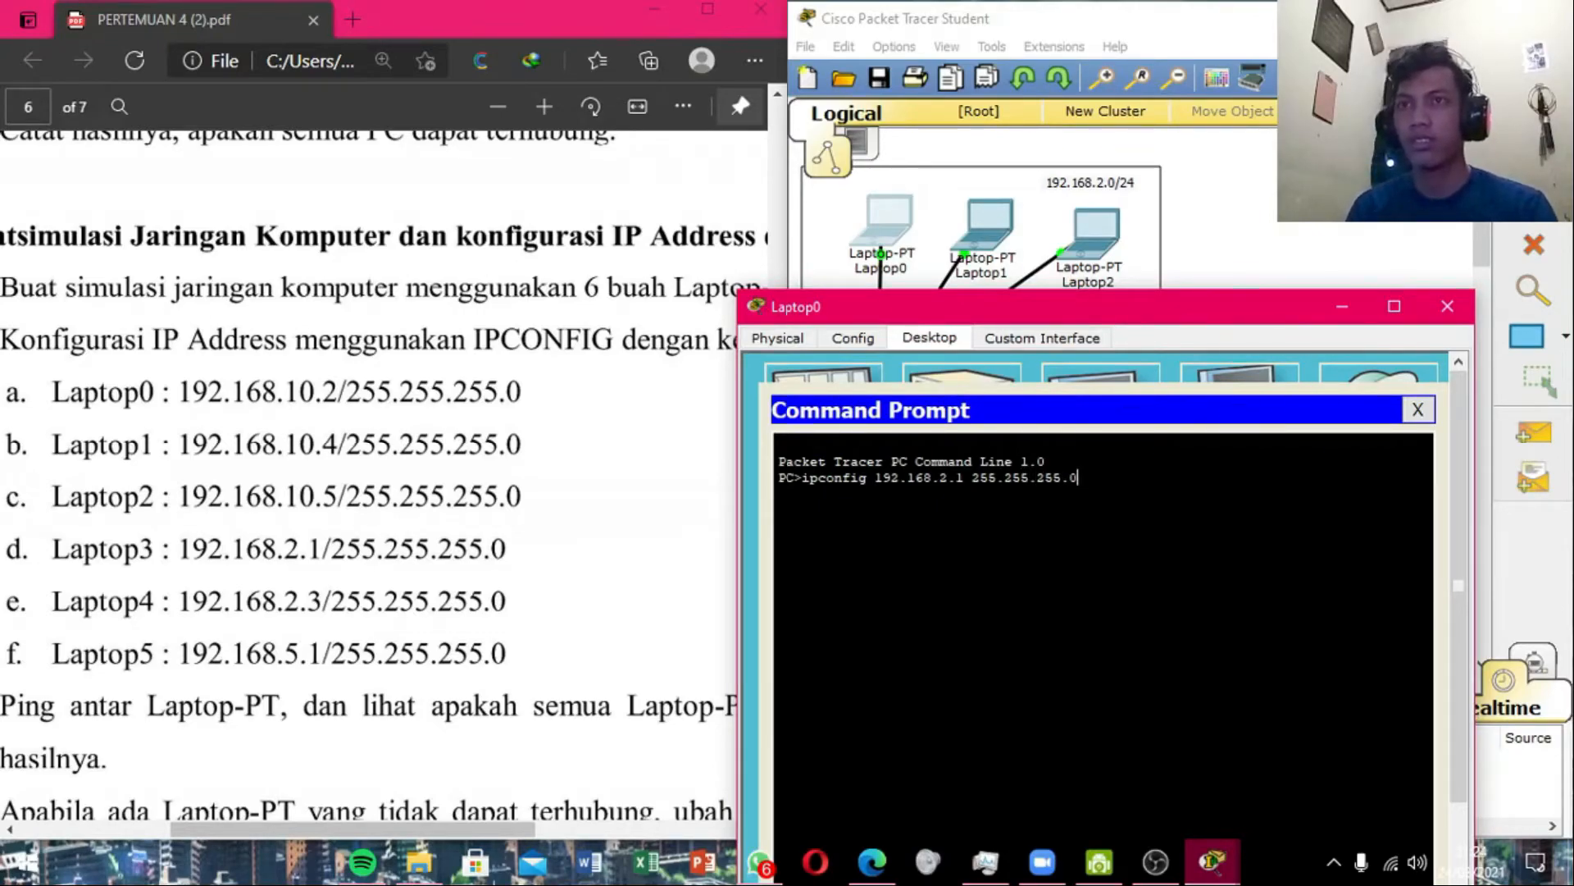
{"action": "left_click_drag", "start_coordinate": [1078, 477], "coordinate": [801, 477]}
{"action": "key", "text": "ctrl+c"}
{"action": "right_click", "coordinate": [830, 485]}
{"action": "left_click", "coordinate": [857, 501]}
{"action": "key", "text": "Return"}
Check Laptop0's IP settings with a plain ipconfig and close its window.
{"action": "key", "text": "ctrl+v"}
{"action": "key", "text": "BackSpace"}
{"action": "key", "text": "BackSpace"}
{"action": "key", "text": "BackSpace"}
{"action": "key", "text": "BackSpace"}
{"action": "key", "text": "BackSpace"}
{"action": "key", "text": "BackSpace"}
{"action": "key", "text": "BackSpace"}
{"action": "key", "text": "BackSpace"}
{"action": "key", "text": "BackSpace"}
{"action": "key", "text": "BackSpace"}
{"action": "key", "text": "BackSpace"}
{"action": "key", "text": "BackSpace"}
{"action": "key", "text": "BackSpace"}
{"action": "key", "text": "BackSpace"}
{"action": "key", "text": "BackSpace"}
{"action": "key", "text": "BackSpace"}
{"action": "key", "text": "BackSpace"}
{"action": "key", "text": "BackSpace"}
{"action": "key", "text": "BackSpace"}
{"action": "key", "text": "BackSpace"}
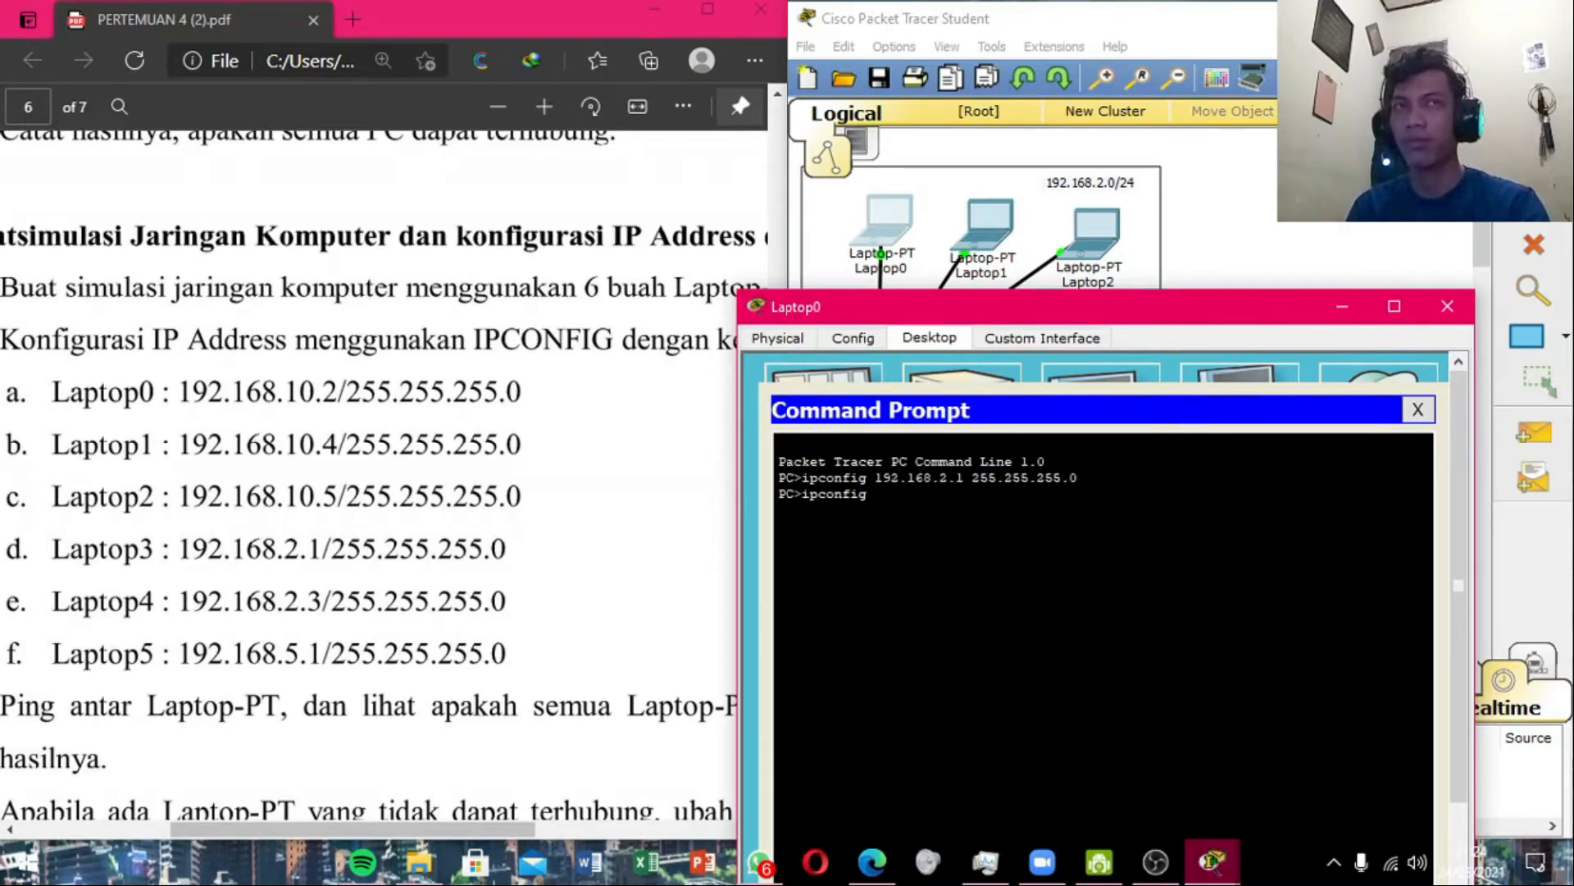
{"action": "key", "text": "Return"}
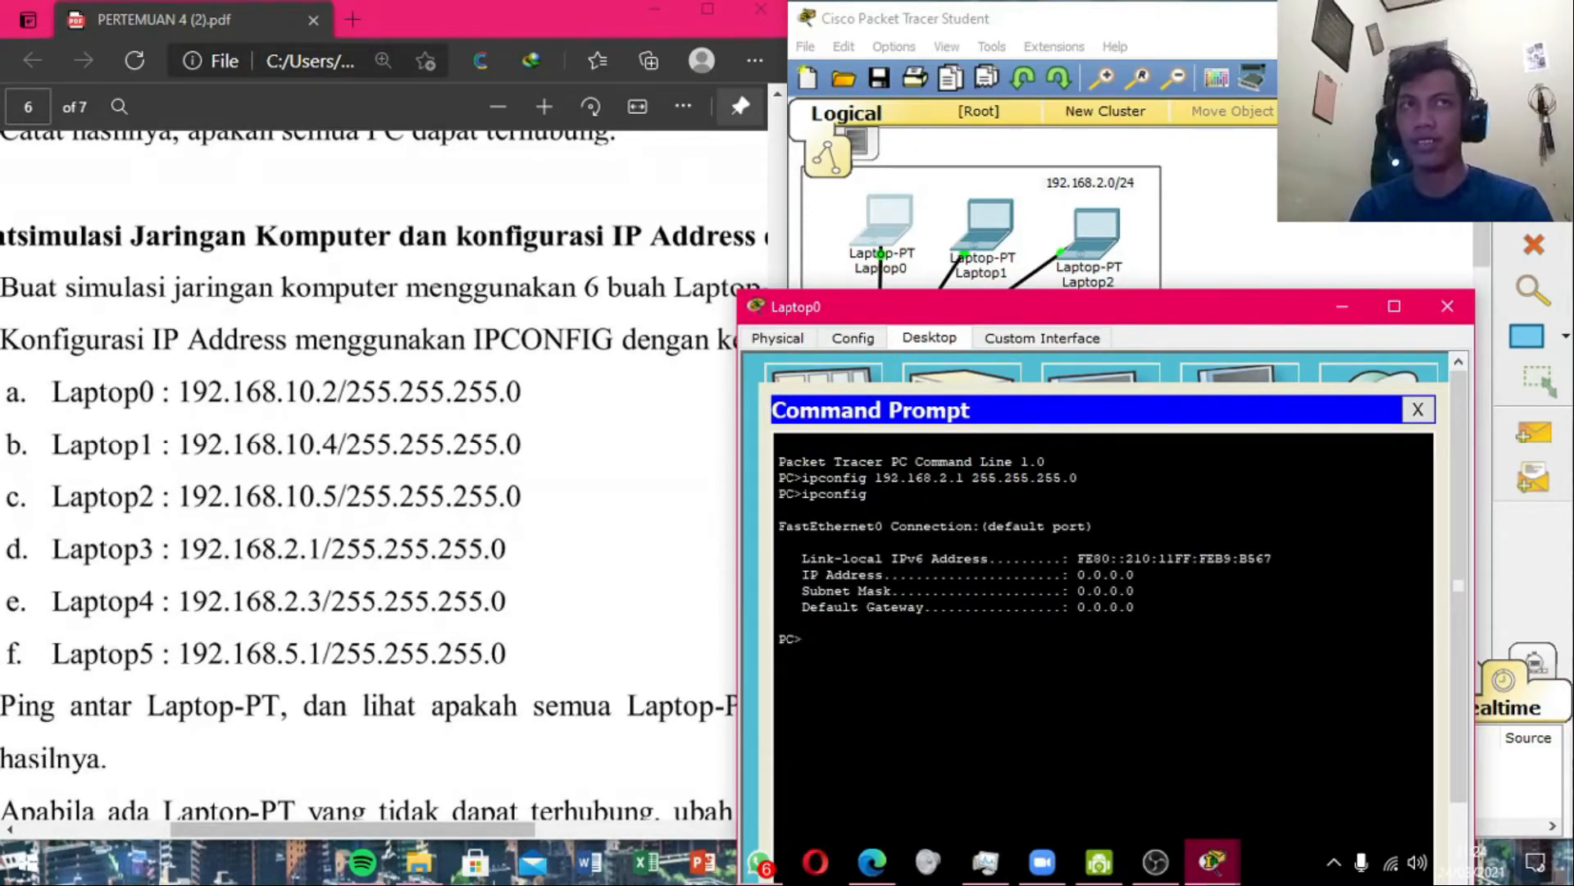
{"action": "left_click", "coordinate": [1417, 409]}
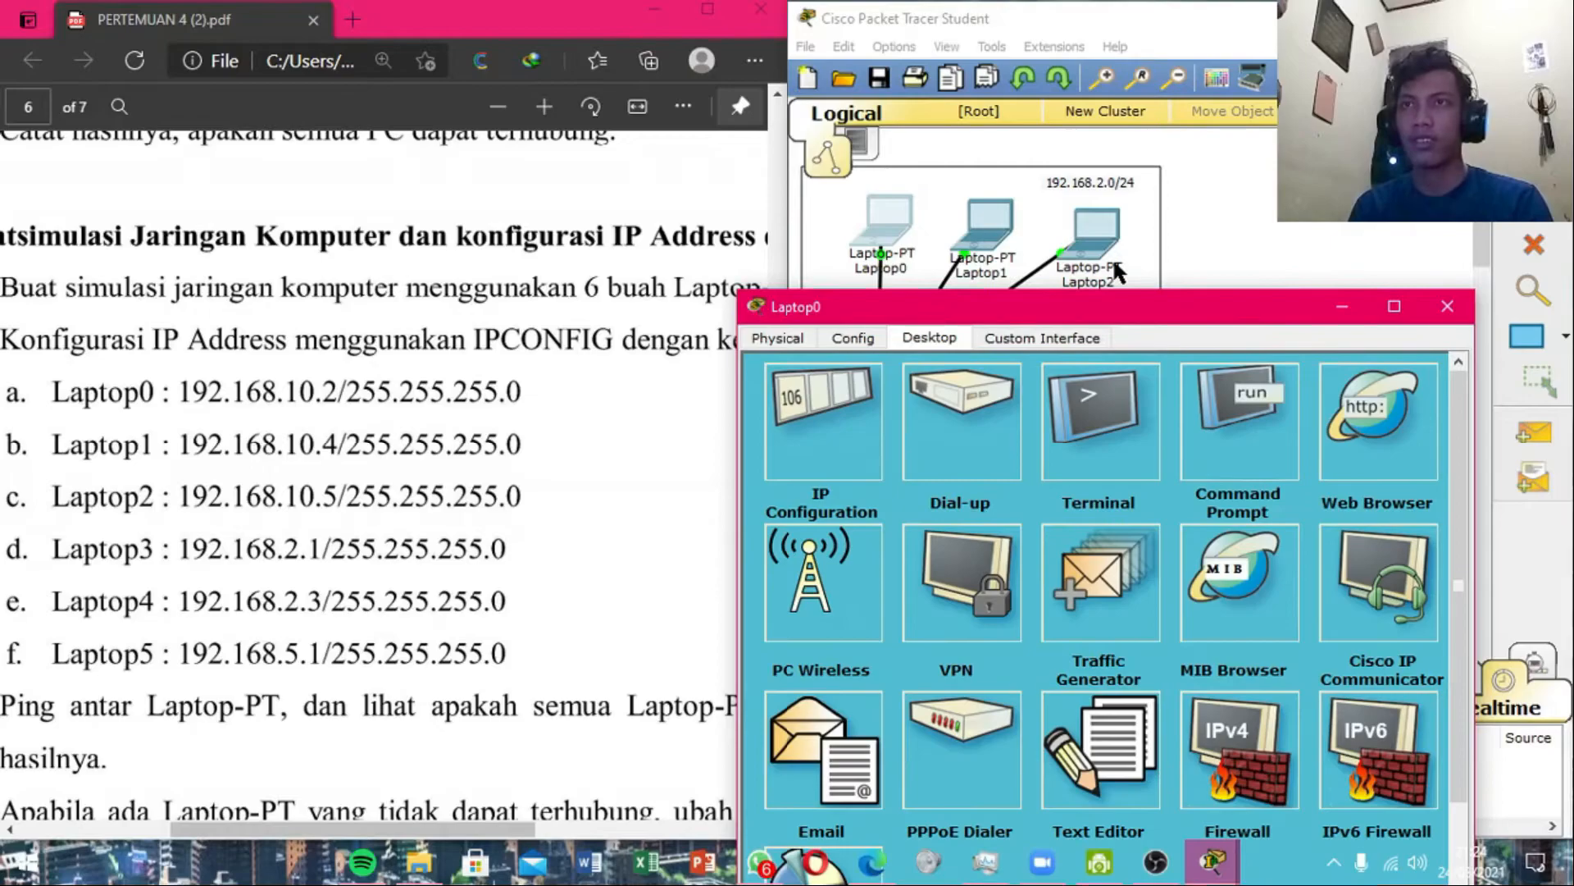
{"action": "left_click", "coordinate": [1445, 308]}
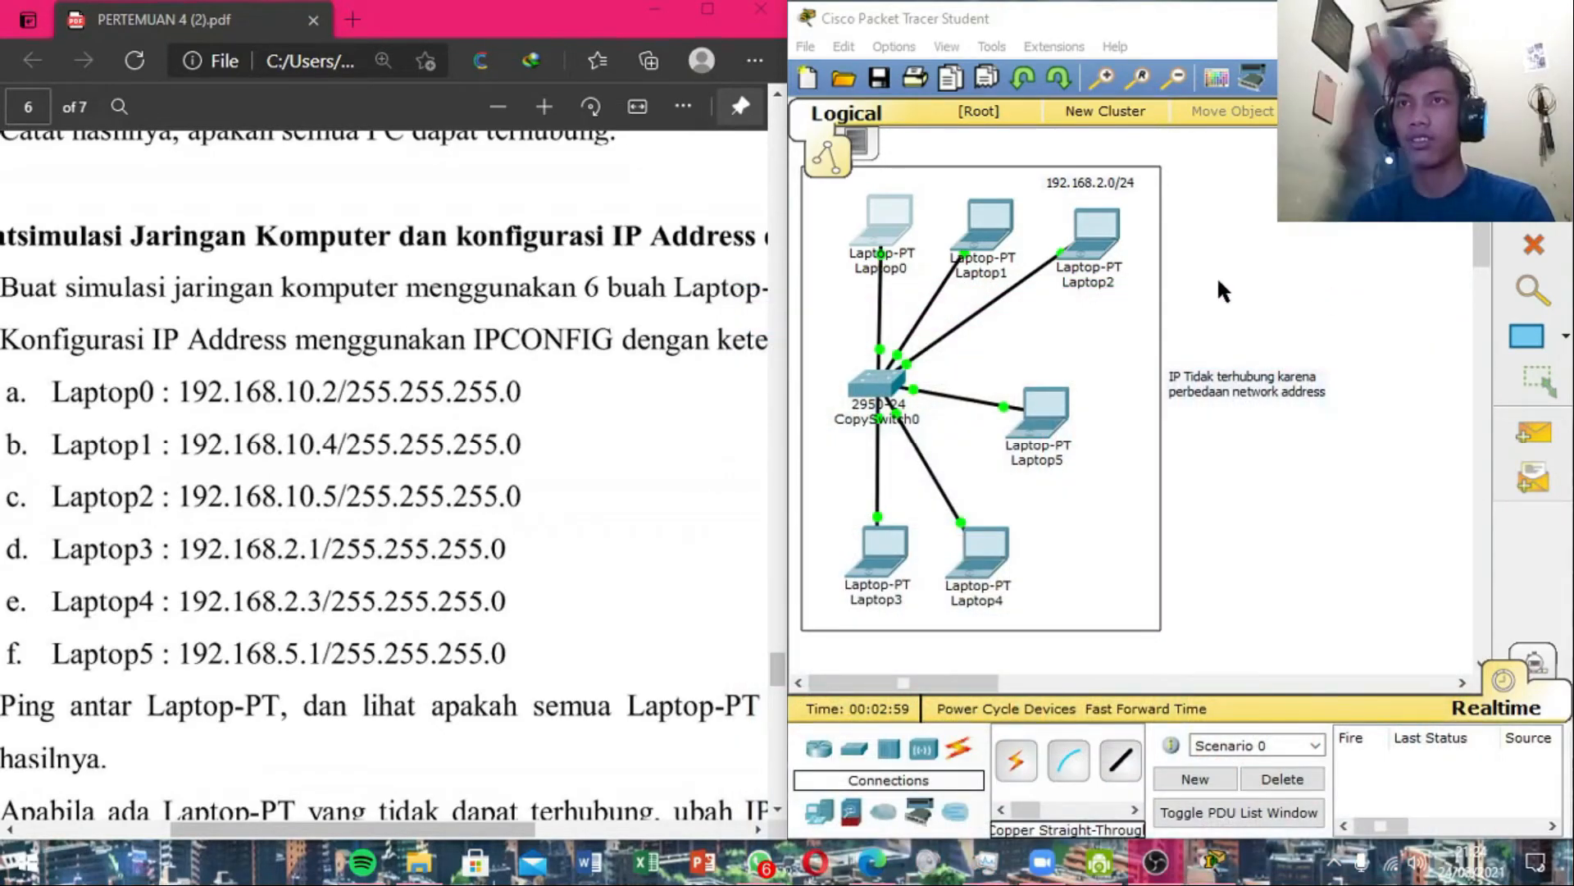
Assign 192.168.2.2 with mask 255.255.255.0 to Laptop1 from its command prompt, reusing the copied ipconfig command.
{"action": "left_click", "coordinate": [989, 222]}
{"action": "left_click", "coordinate": [648, 183]}
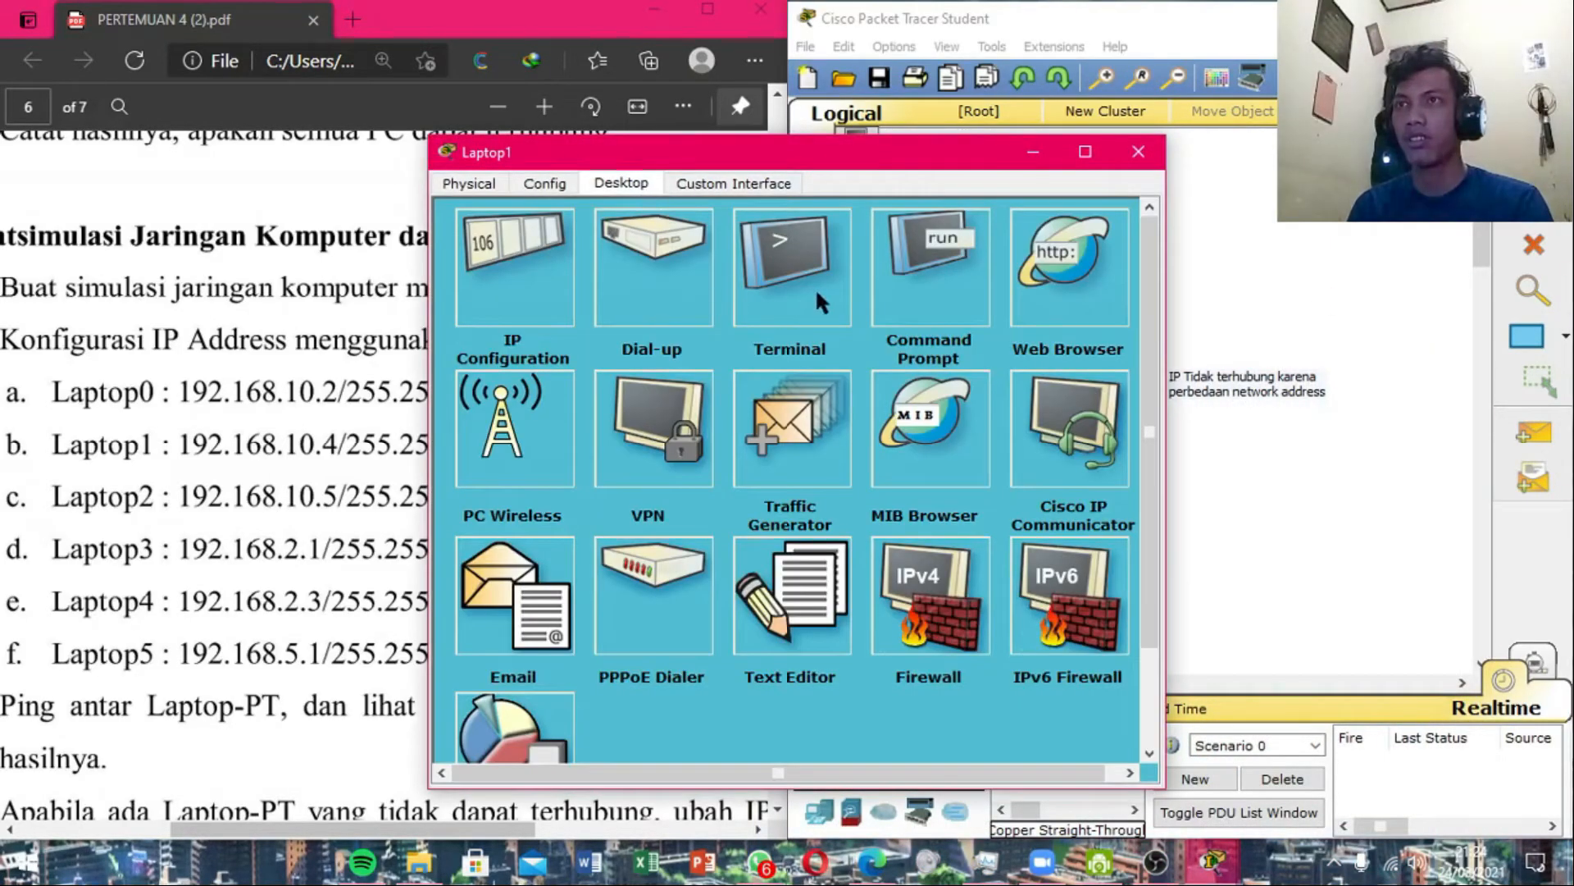
{"action": "left_click", "coordinate": [918, 287]}
{"action": "right_click", "coordinate": [679, 343]}
{"action": "left_click", "coordinate": [731, 385]}
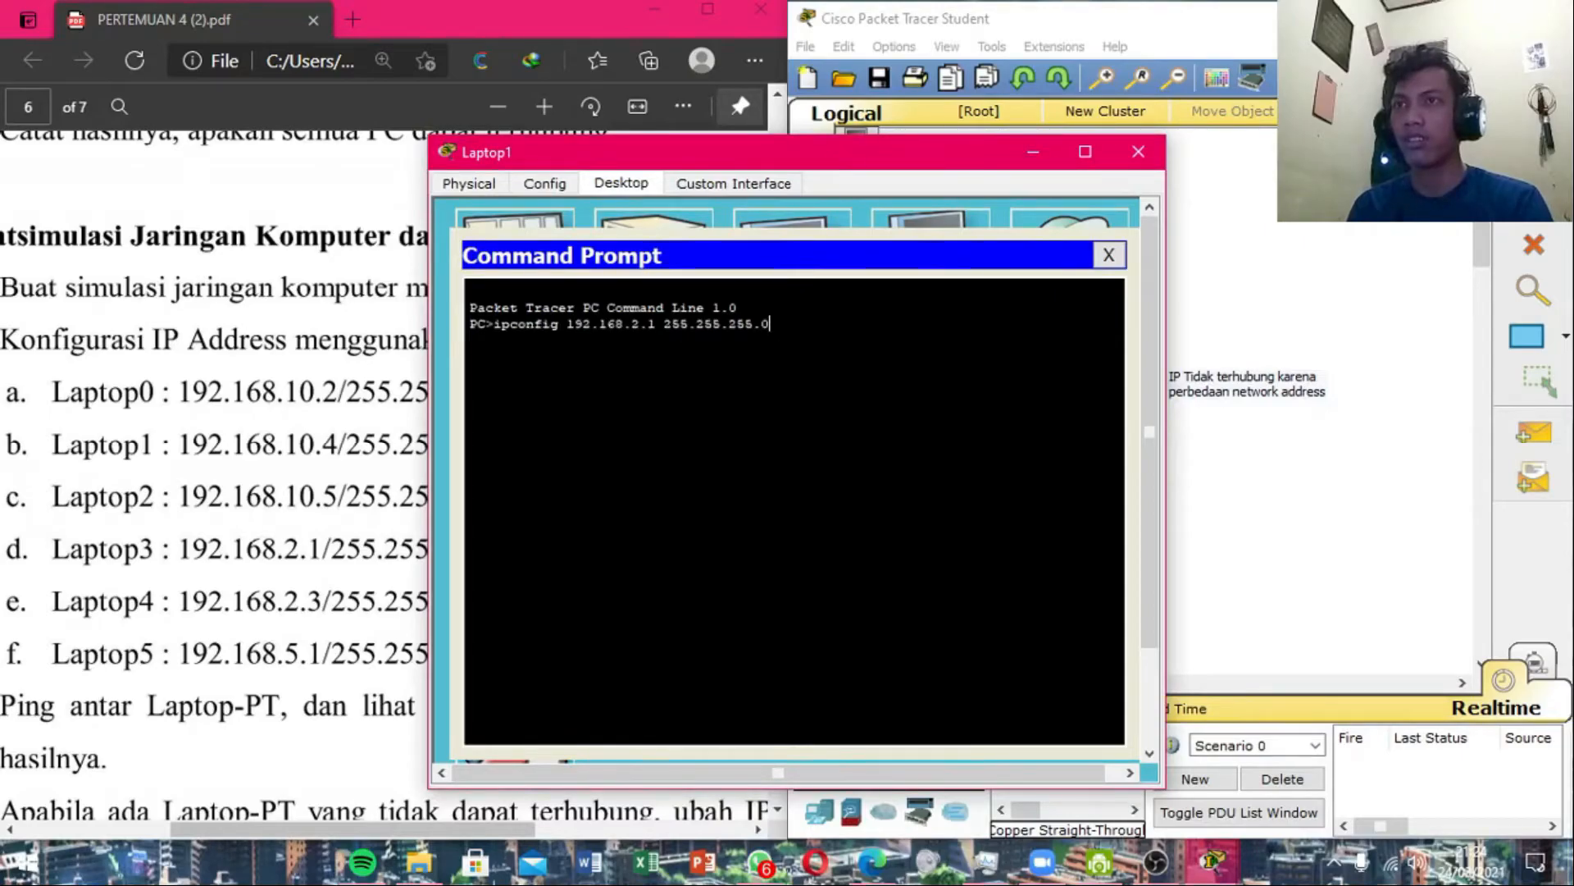
{"action": "key", "text": "Left"}
{"action": "key", "text": "Left"}
{"action": "key", "text": "Left"}
{"action": "key", "text": "Left"}
{"action": "key", "text": "Left"}
{"action": "key", "text": "Left"}
{"action": "key", "text": "Left"}
{"action": "key", "text": "Left"}
{"action": "key", "text": "Left"}
{"action": "key", "text": "Left"}
{"action": "key", "text": "Left"}
{"action": "key", "text": "Left"}
{"action": "key", "text": "Left"}
{"action": "key", "text": "Left"}
{"action": "key", "text": "BackSpace"}
{"action": "type", "text": "2"}
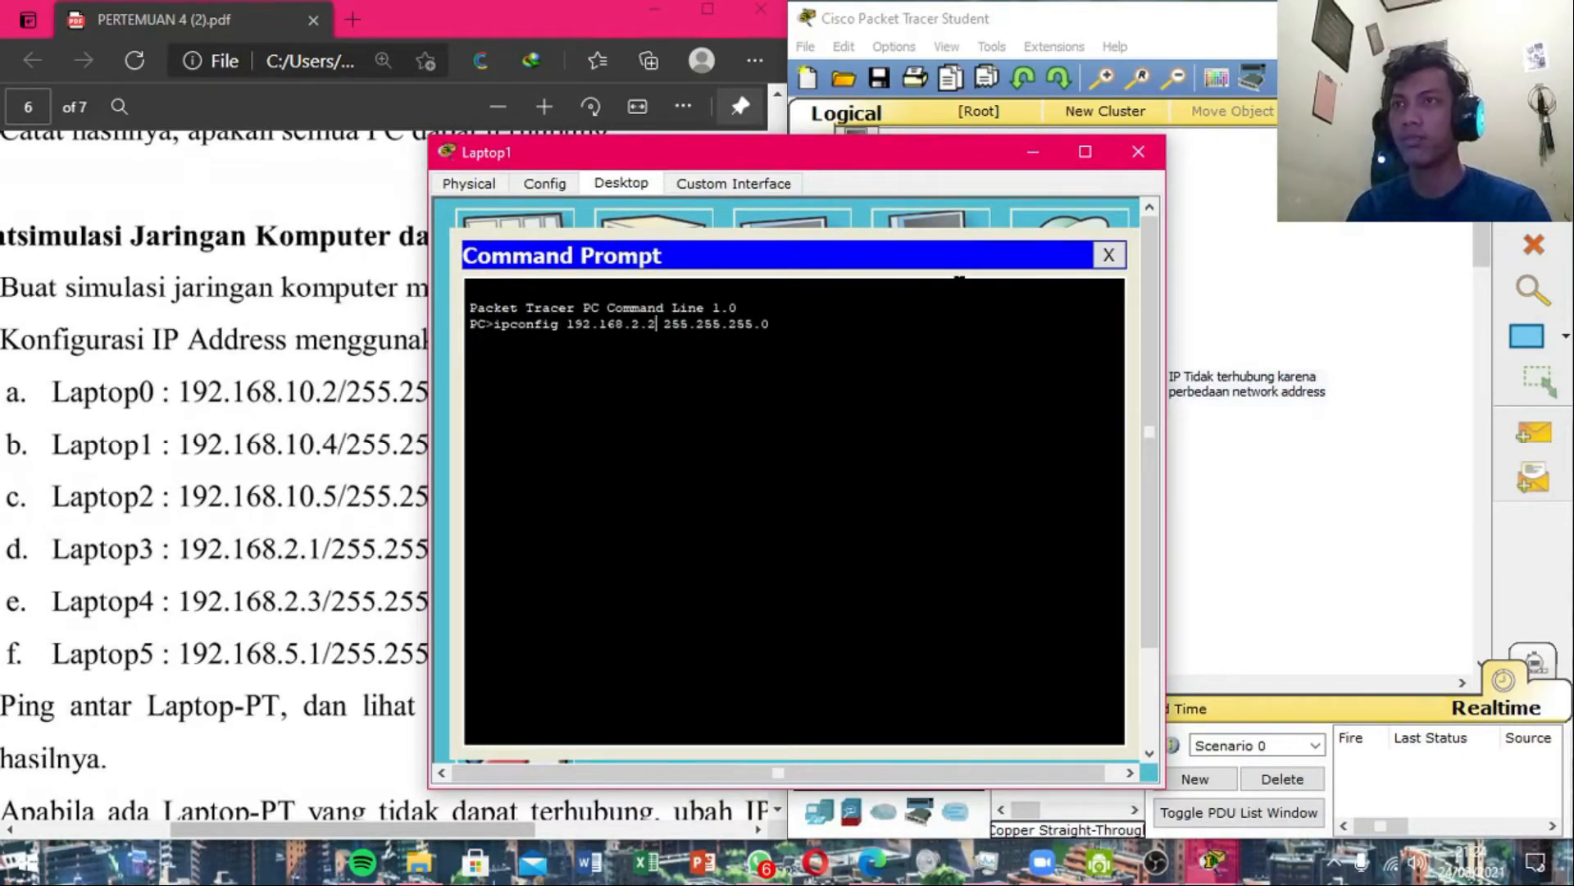
{"action": "key", "text": "Return"}
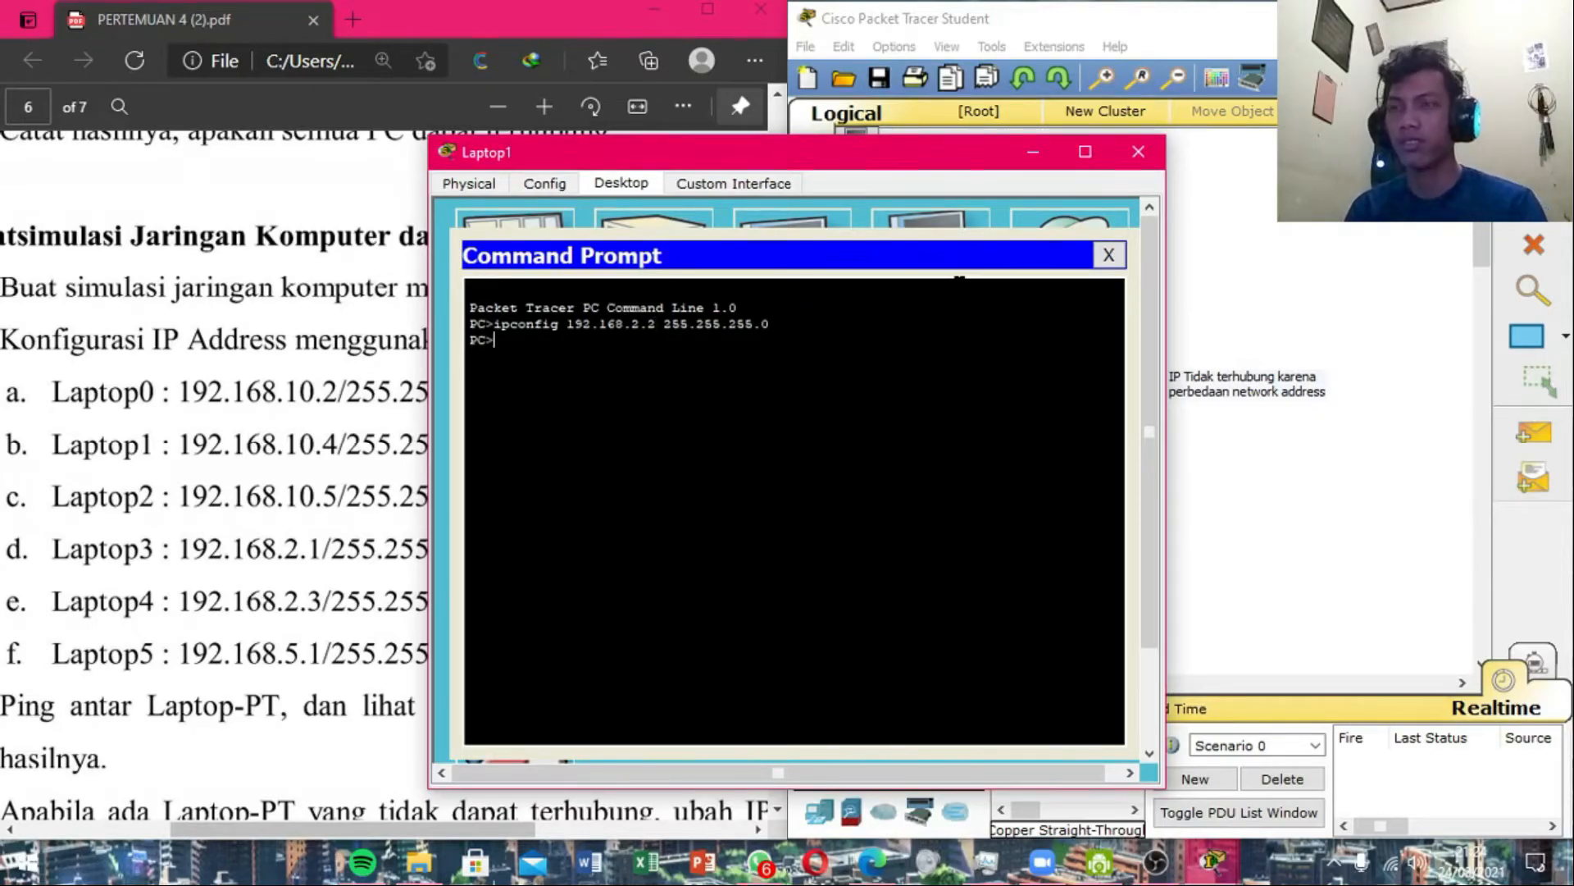
Check Laptop1's IP settings with ipconfig and close its window.
{"action": "key", "text": "Up"}
{"action": "key", "text": "BackSpace"}
{"action": "key", "text": "BackSpace"}
{"action": "key", "text": "BackSpace"}
{"action": "key", "text": "BackSpace"}
{"action": "key", "text": "BackSpace"}
{"action": "key", "text": "BackSpace"}
{"action": "key", "text": "BackSpace"}
{"action": "key", "text": "BackSpace"}
{"action": "key", "text": "BackSpace"}
{"action": "key", "text": "BackSpace"}
{"action": "key", "text": "BackSpace"}
{"action": "key", "text": "BackSpace"}
{"action": "key", "text": "BackSpace"}
{"action": "key", "text": "BackSpace"}
{"action": "key", "text": "Return"}
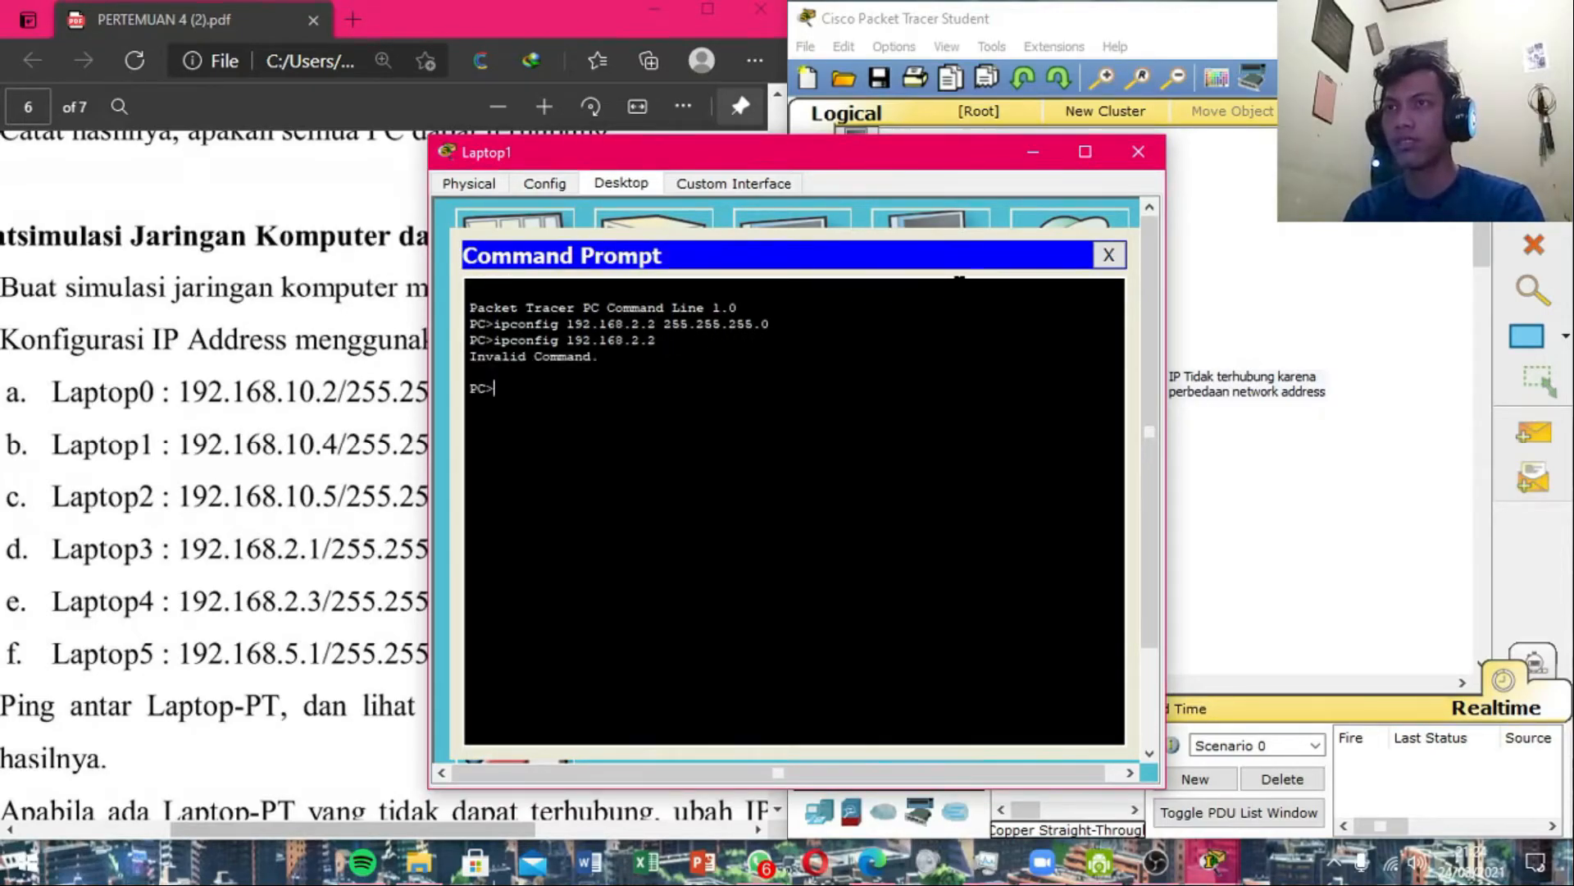
{"action": "key", "text": "Up"}
{"action": "key", "text": "BackSpace"}
{"action": "key", "text": "BackSpace"}
{"action": "key", "text": "BackSpace"}
{"action": "key", "text": "BackSpace"}
{"action": "key", "text": "BackSpace"}
{"action": "key", "text": "BackSpace"}
{"action": "key", "text": "BackSpace"}
{"action": "key", "text": "Return"}
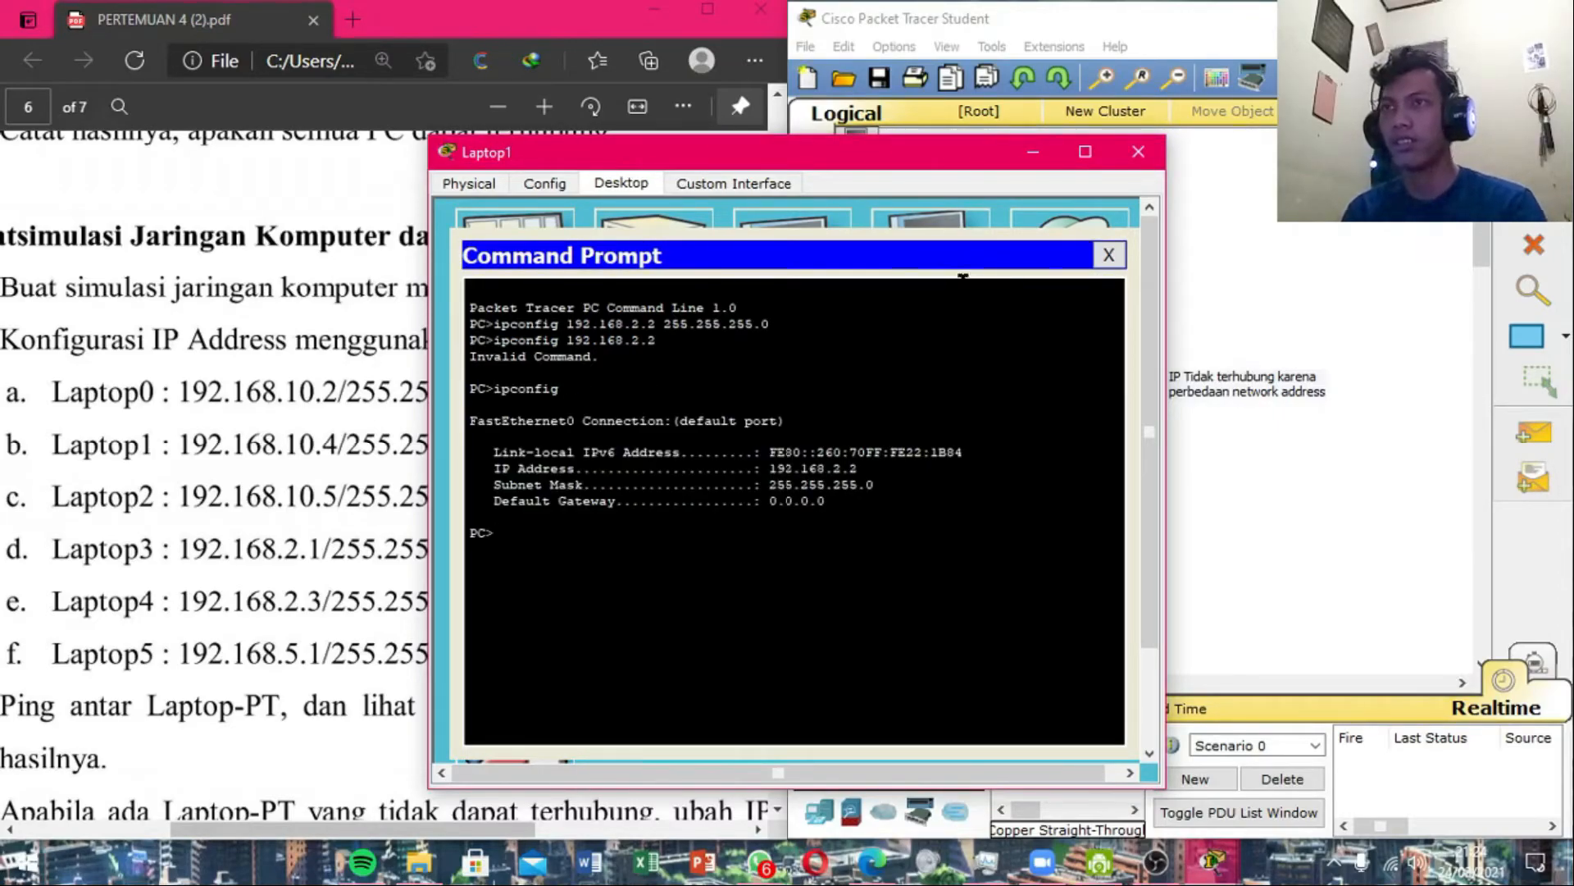
{"action": "left_click", "coordinate": [1114, 254]}
{"action": "left_click", "coordinate": [1138, 151]}
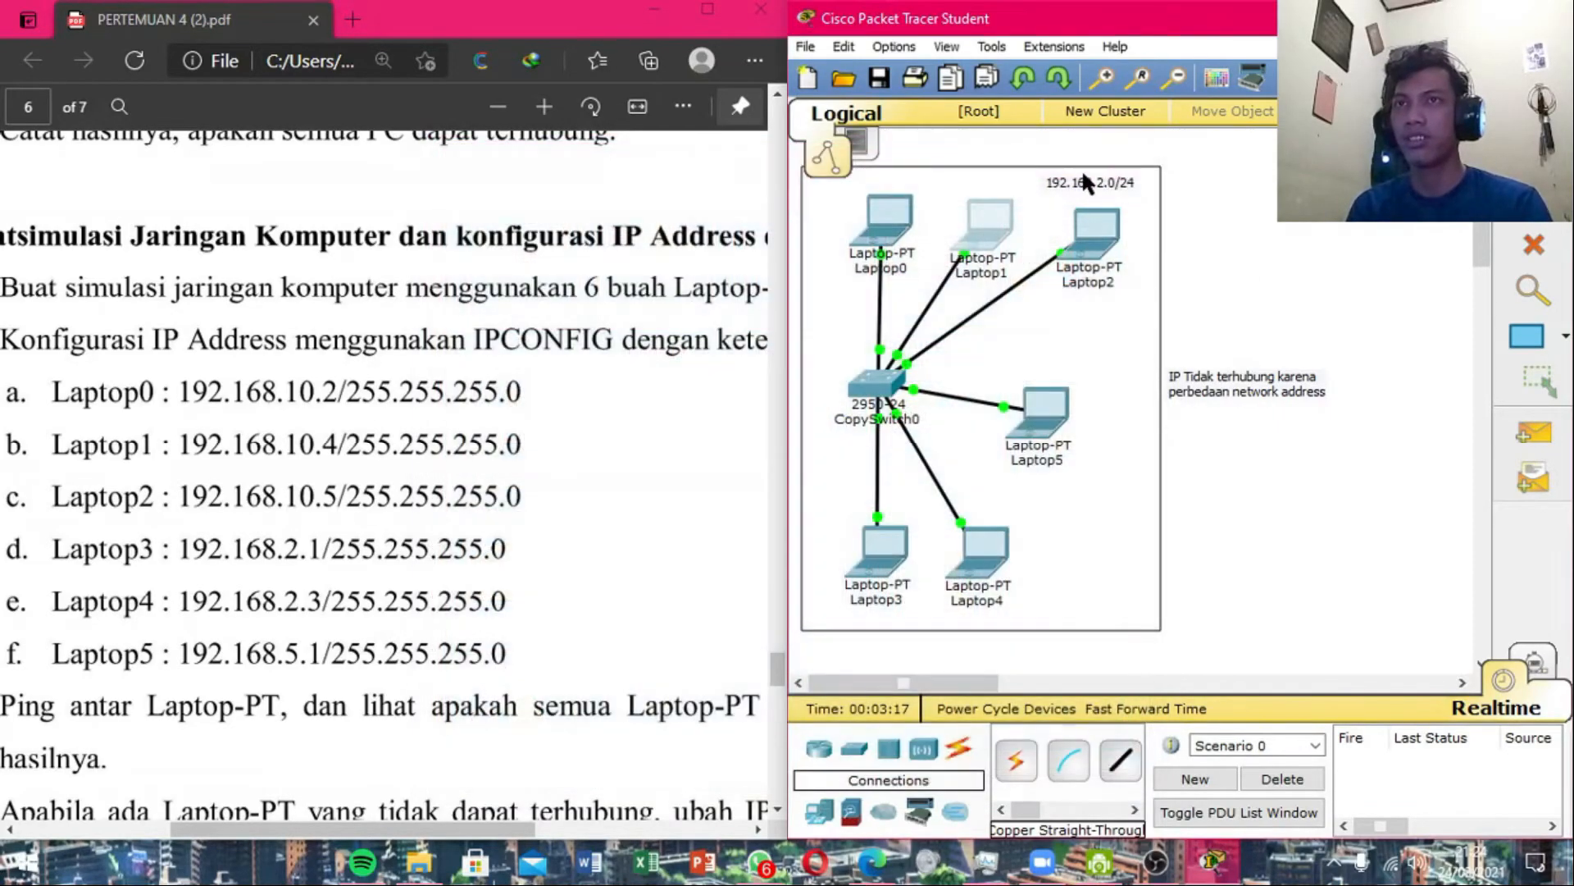
Look at Laptop2's IP Configuration, then open its command prompt.
{"action": "left_click", "coordinate": [1097, 218]}
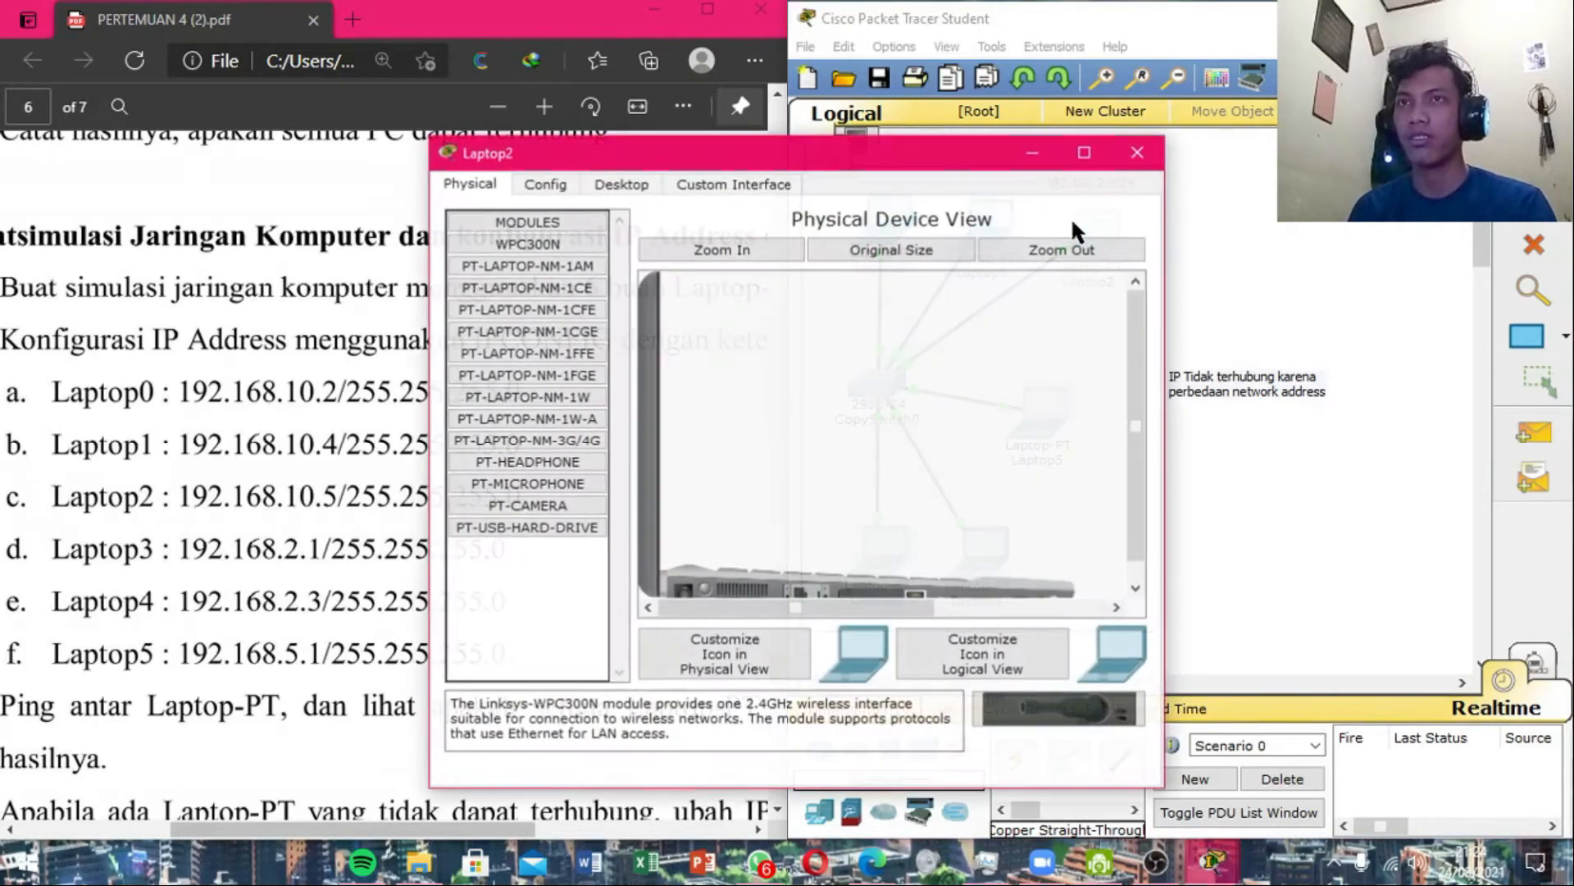
{"action": "left_click", "coordinate": [617, 181]}
{"action": "left_click", "coordinate": [534, 277]}
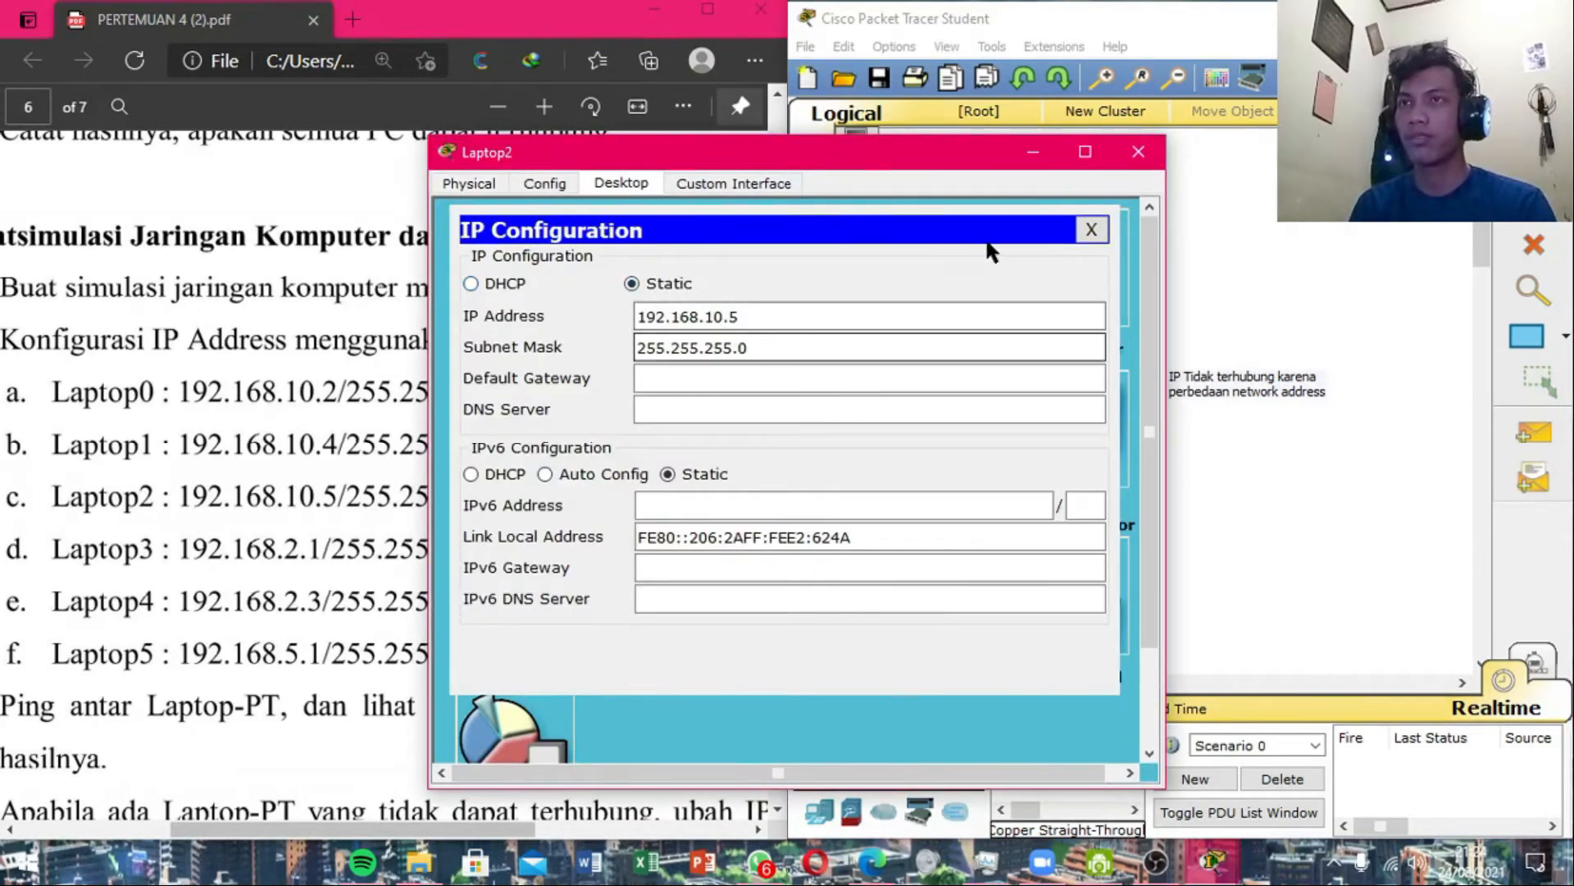
{"action": "left_click", "coordinate": [1093, 229]}
{"action": "left_click", "coordinate": [918, 271]}
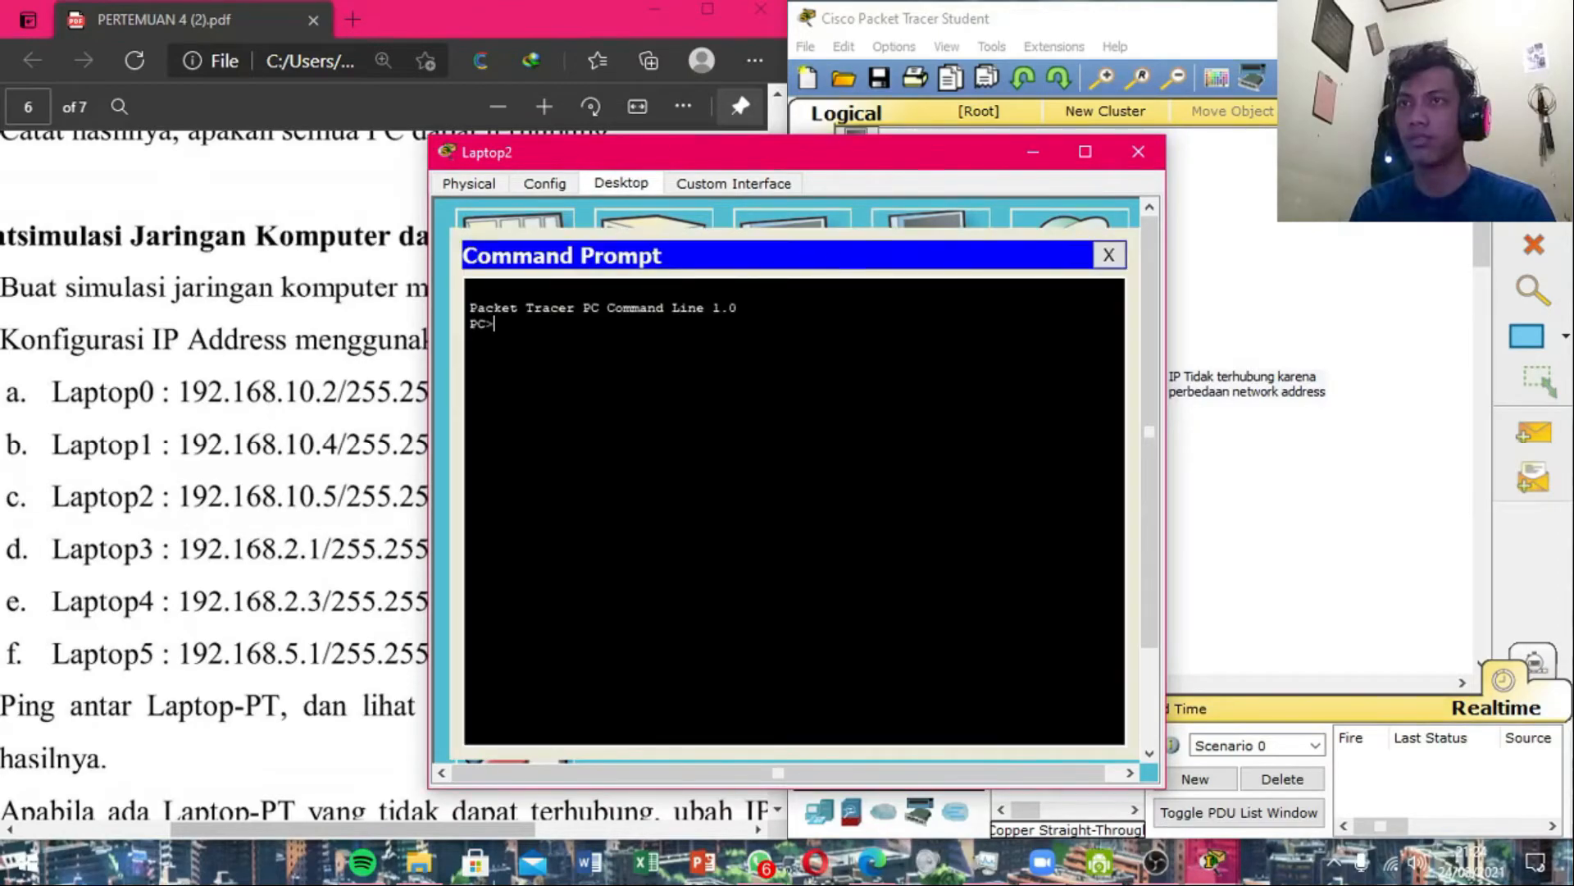
Try to assign 192.168.2.3 with mask 255.255.255.0 to Laptop2 using the copied ipconfig command.
{"action": "right_click", "coordinate": [731, 337]}
{"action": "left_click", "coordinate": [763, 380]}
{"action": "key", "text": "Left"}
{"action": "key", "text": "Left"}
{"action": "key", "text": "Left"}
{"action": "key", "text": "Left"}
{"action": "key", "text": "Left"}
{"action": "key", "text": "Left"}
{"action": "key", "text": "Left"}
{"action": "key", "text": "Left"}
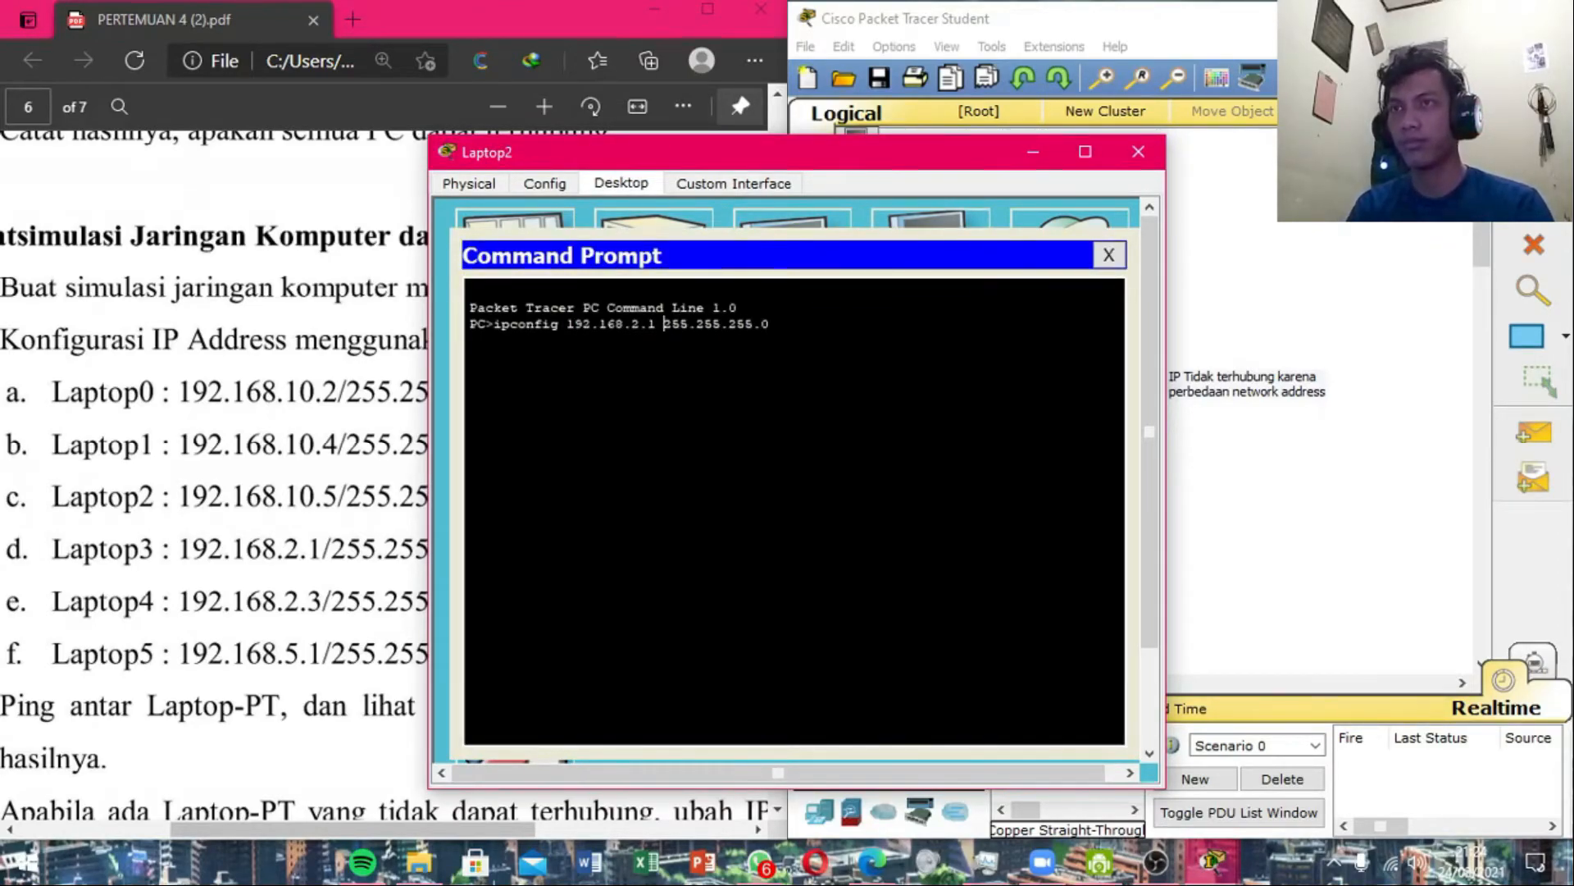
{"action": "key", "text": "Return"}
Check Laptop2's IP settings with a plain ipconfig.
{"action": "key", "text": "Up"}
{"action": "key", "text": "BackSpace"}
{"action": "key", "text": "BackSpace"}
{"action": "key", "text": "BackSpace"}
{"action": "key", "text": "BackSpace"}
{"action": "key", "text": "BackSpace"}
{"action": "key", "text": "BackSpace"}
{"action": "key", "text": "BackSpace"}
{"action": "key", "text": "BackSpace"}
{"action": "key", "text": "BackSpace"}
{"action": "key", "text": "BackSpace"}
{"action": "key", "text": "BackSpace"}
{"action": "key", "text": "BackSpace"}
{"action": "key", "text": "BackSpace"}
{"action": "key", "text": "BackSpace"}
{"action": "key", "text": "BackSpace"}
{"action": "key", "text": "BackSpace"}
{"action": "key", "text": "BackSpace"}
{"action": "key", "text": "BackSpace"}
{"action": "key", "text": "BackSpace"}
{"action": "key", "text": "BackSpace"}
{"action": "key", "text": "BackSpace"}
{"action": "key", "text": "BackSpace"}
{"action": "key", "text": "BackSpace"}
{"action": "key", "text": "BackSpace"}
{"action": "key", "text": "BackSpace"}
{"action": "key", "text": "Return"}
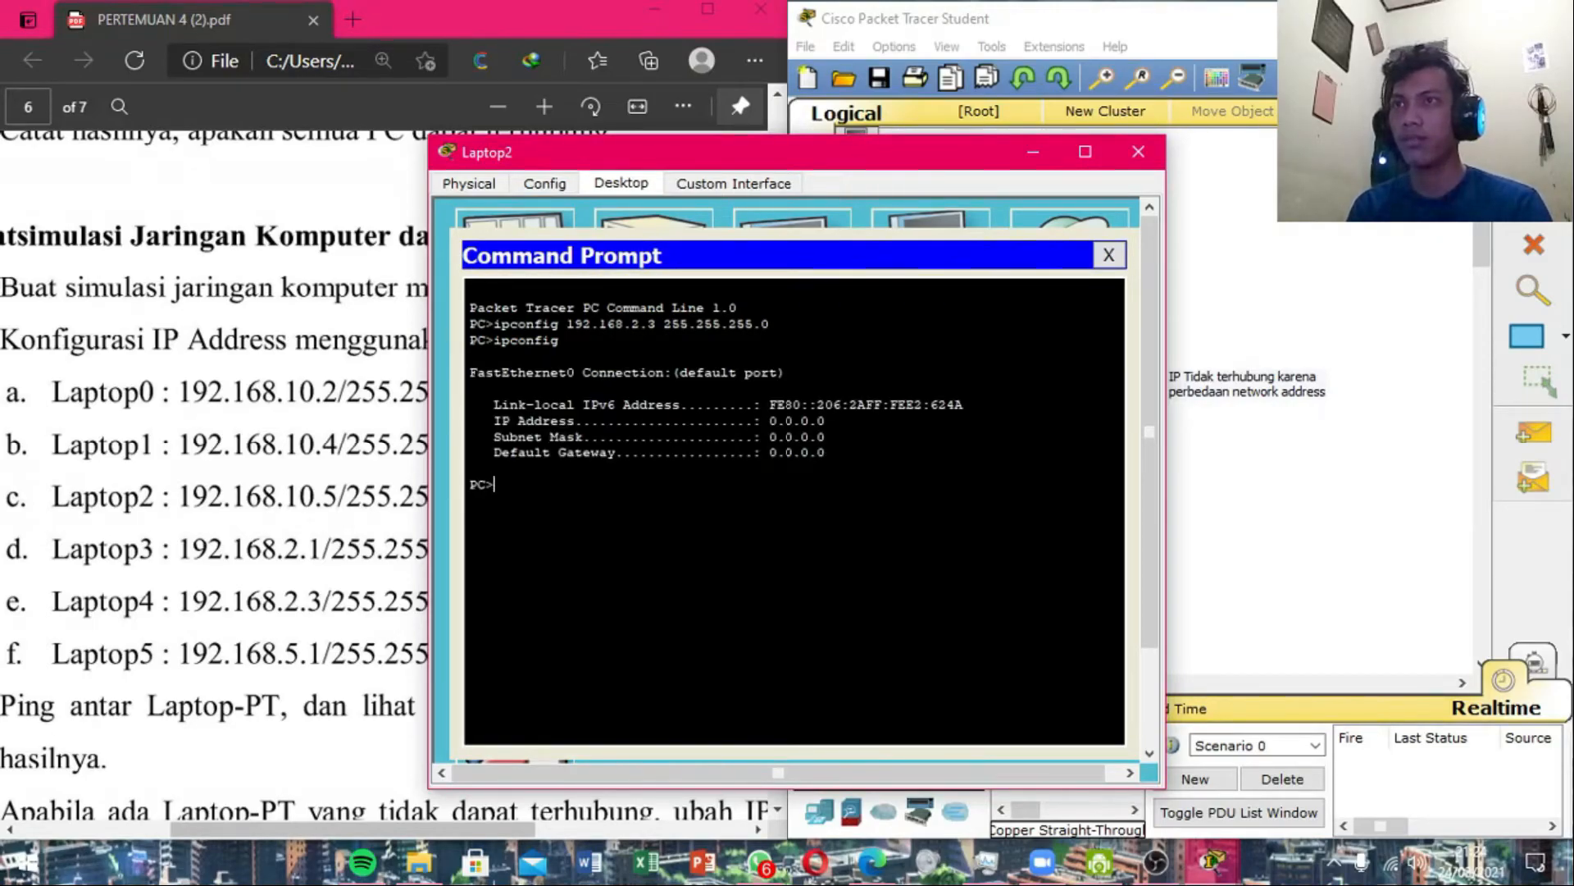
Rerun ipconfig 192.168.2.3 255.255.255.0 on Laptop2 and recheck its IP settings.
{"action": "key", "text": "Up"}
{"action": "key", "text": "Up"}
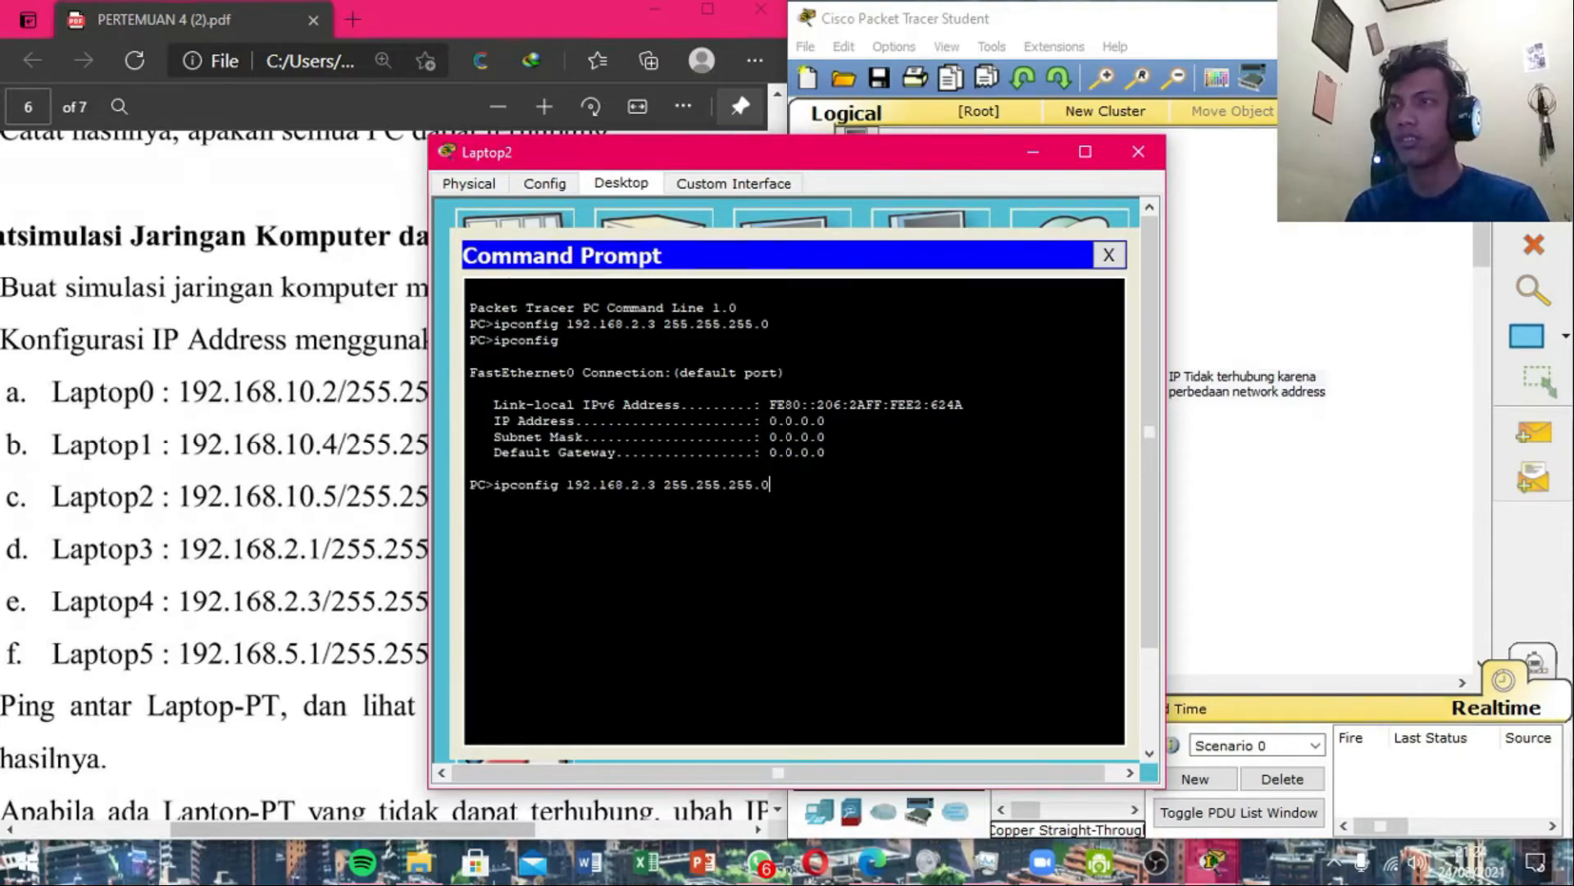
{"action": "key", "text": "Up"}
{"action": "key", "text": "Up"}
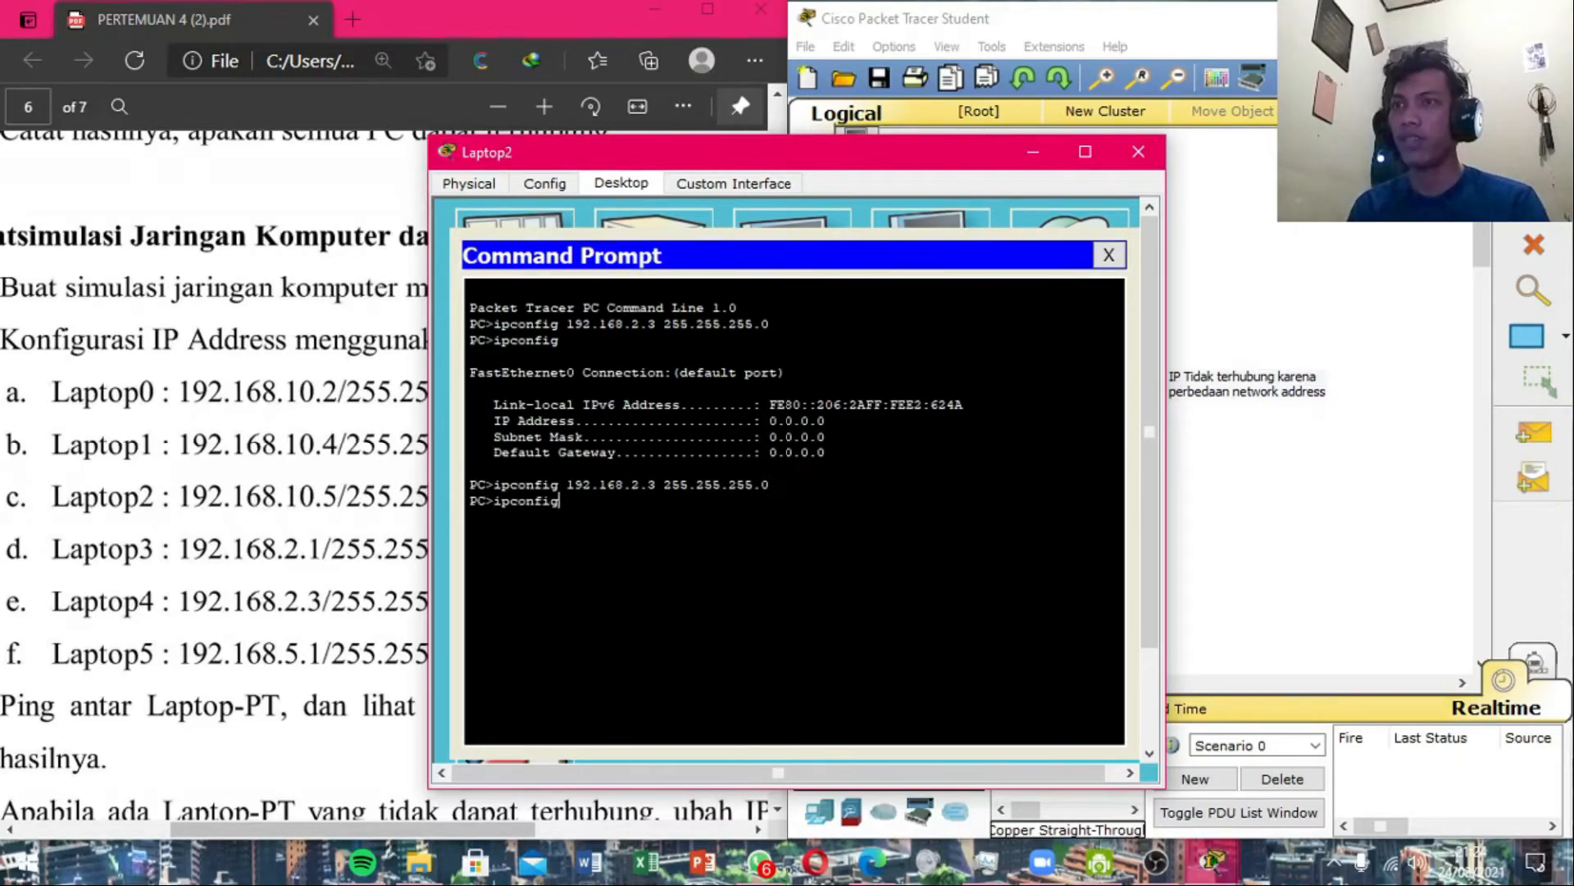
{"action": "key", "text": "Return"}
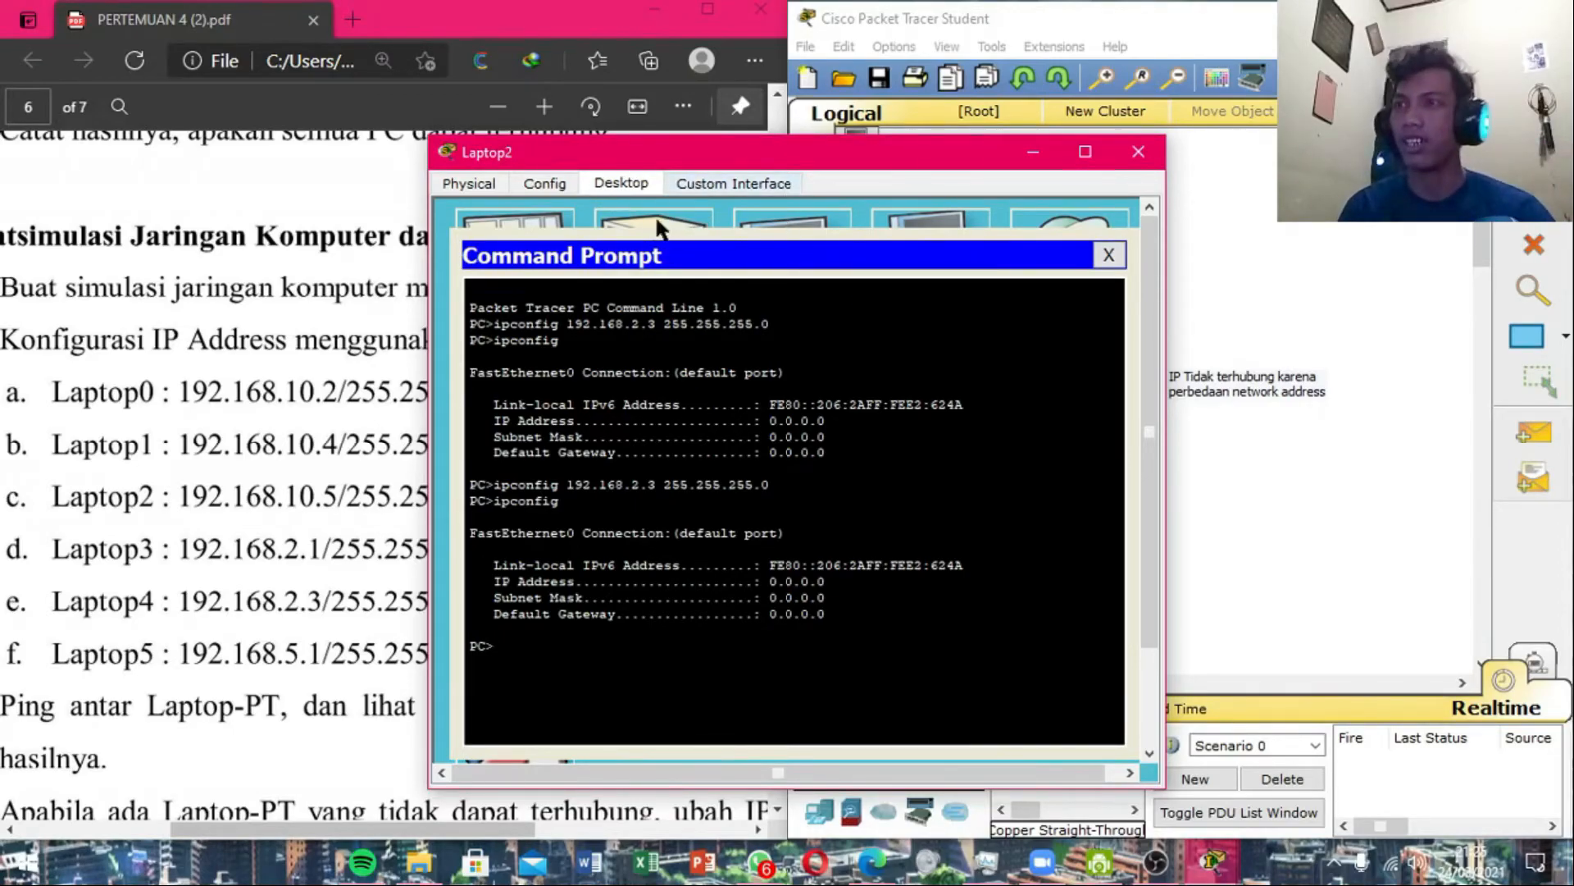
Move Laptop2's window clear of the topology and assign 192.168.2.6 with mask 255.255.255.0 to it using ipconfig.
{"action": "left_click_drag", "start_coordinate": [840, 164], "coordinate": [409, 153]}
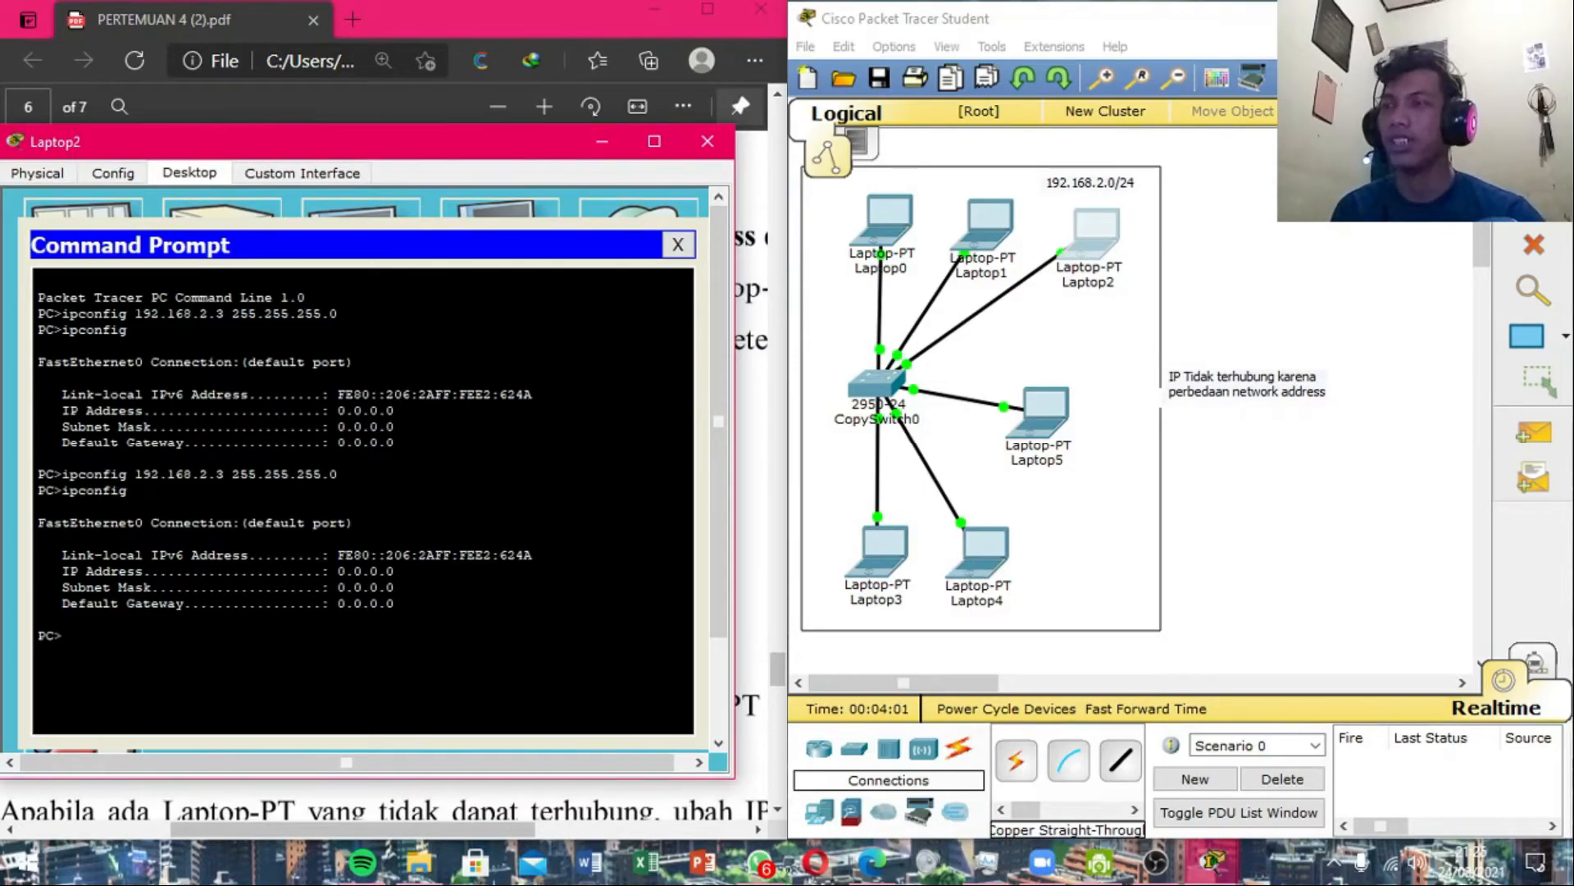
{"action": "key", "text": "Up"}
{"action": "key", "text": "Up"}
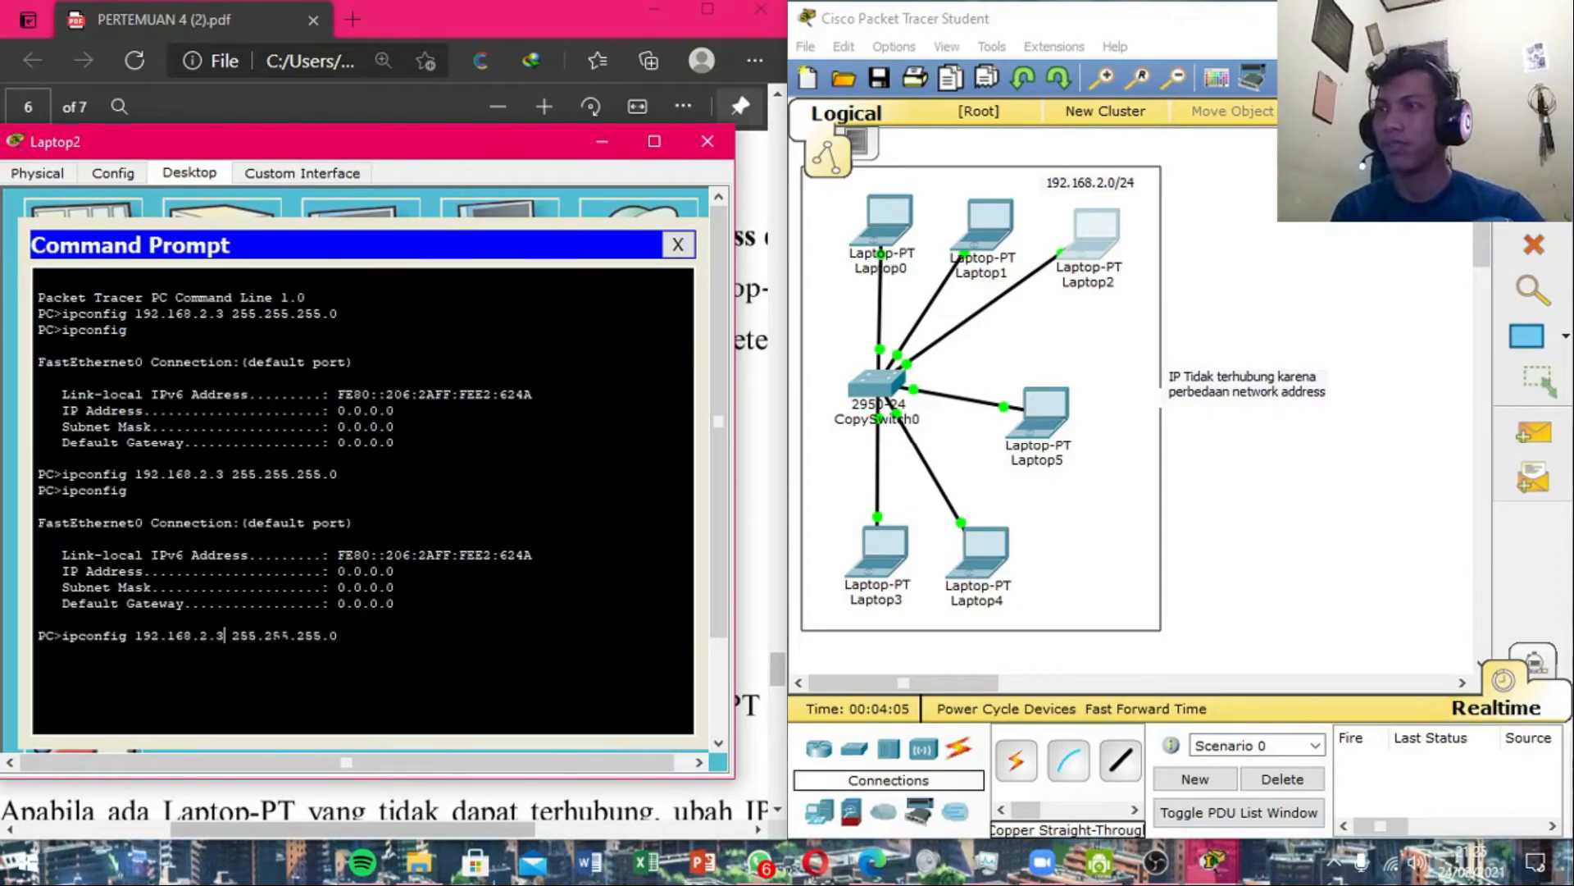
{"action": "key", "text": "Return"}
Verify Laptop2's new address with a plain ipconfig.
{"action": "key", "text": "Up"}
{"action": "key", "text": "Up"}
{"action": "key", "text": "Return"}
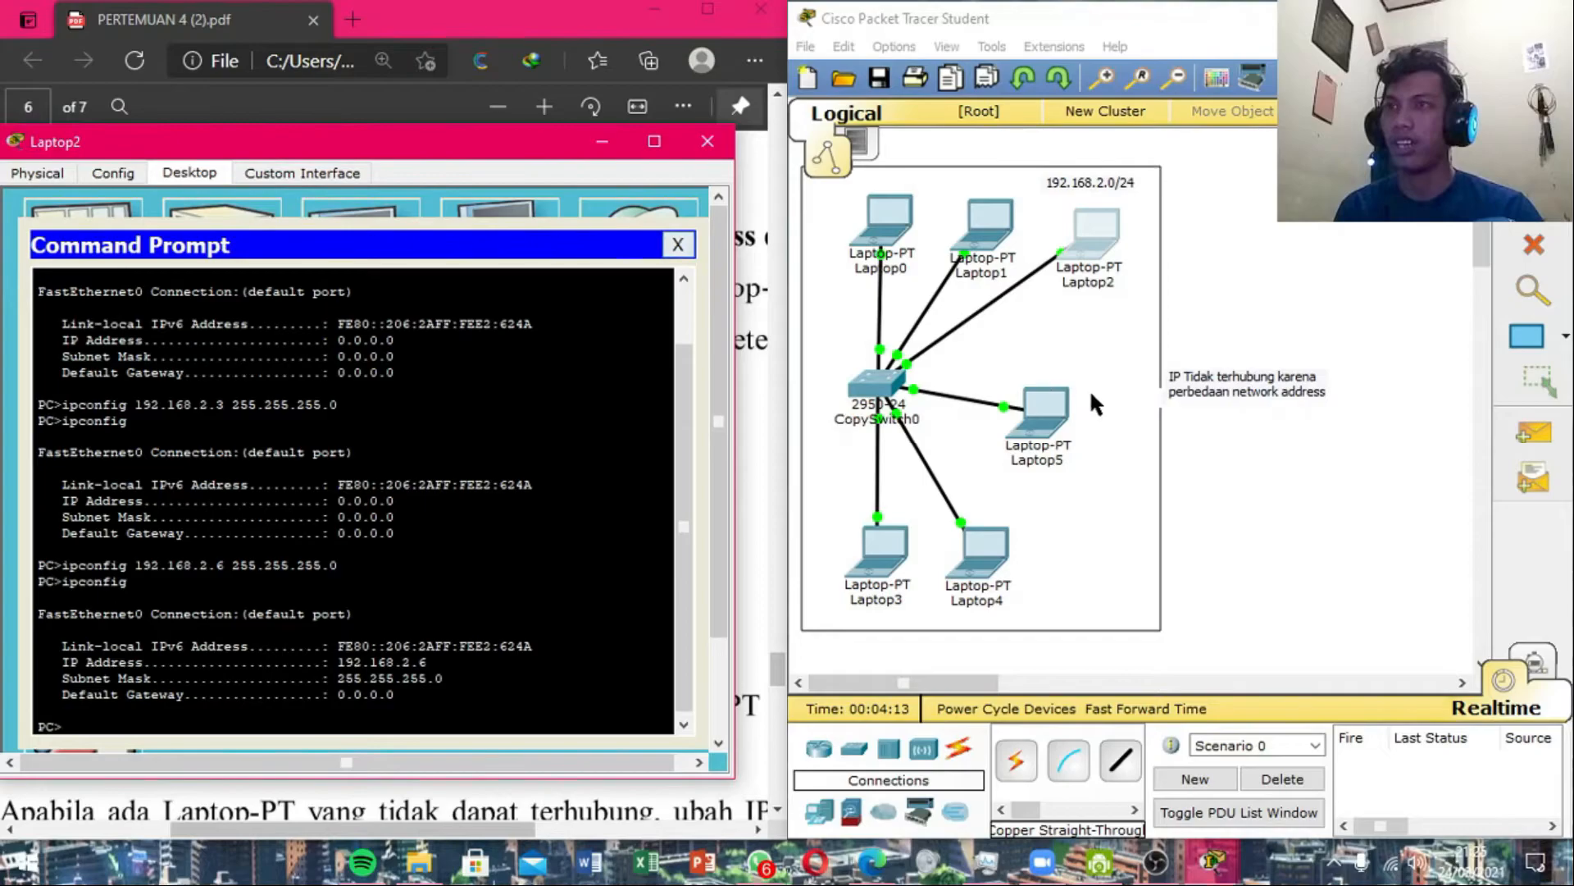
Select Laptop3 and shift it slightly to the left inside the rectangle.
{"action": "left_click_drag", "start_coordinate": [906, 541], "coordinate": [892, 558]}
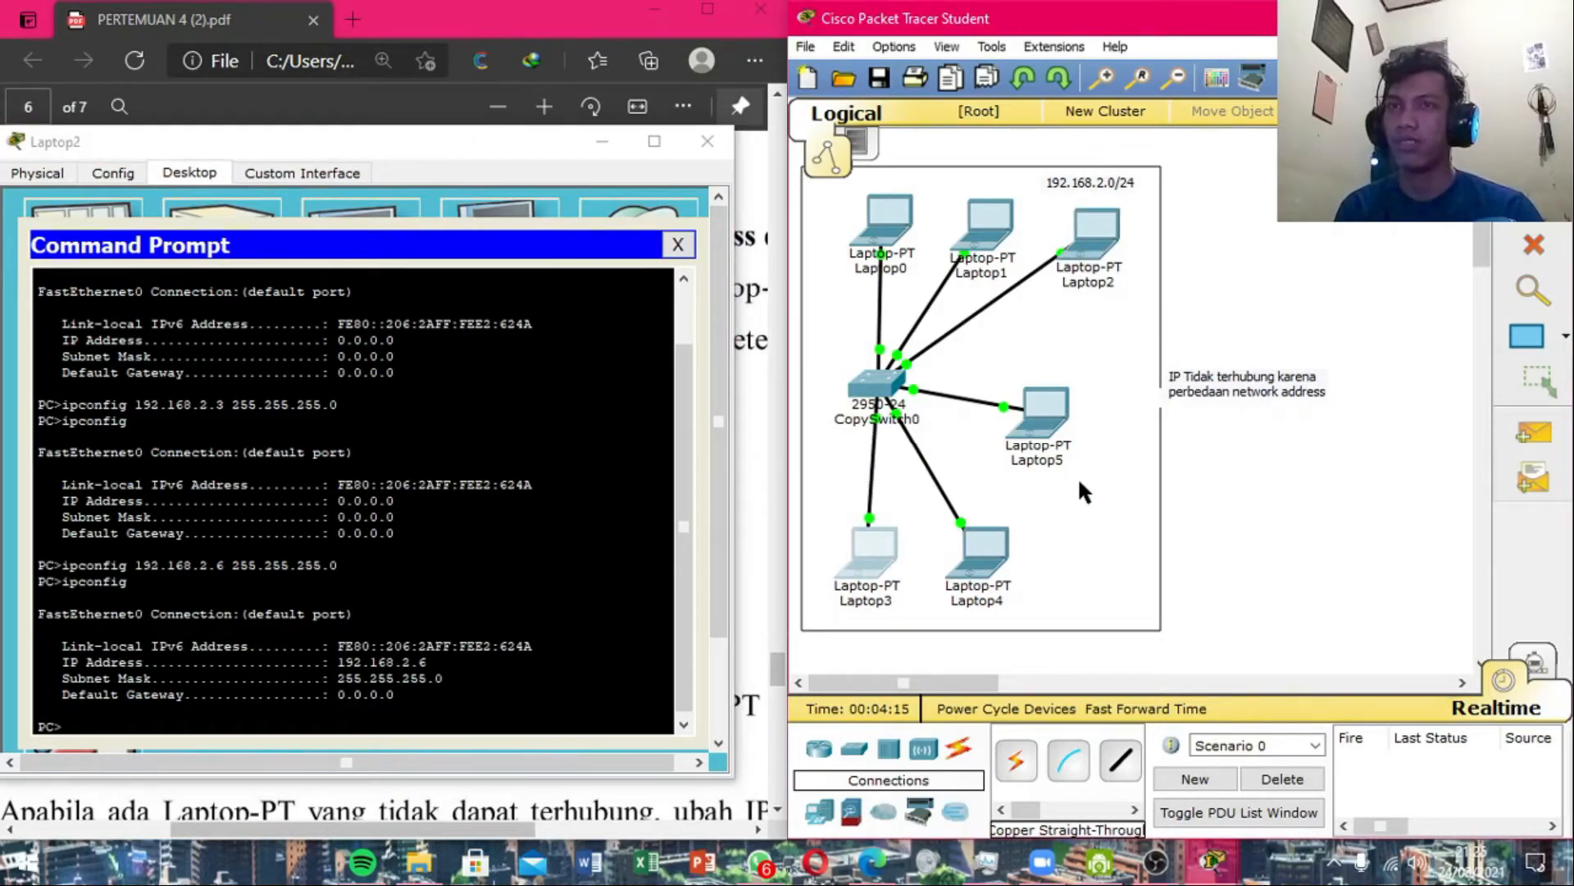
Shift the text note left onto the rectangle's edge and rearrange the laptops, with Laptop4 upper right, Laptop2 lower left and Laptop3 lower middle.
{"action": "left_click", "coordinate": [1220, 382]}
{"action": "left_click_drag", "start_coordinate": [1222, 377], "coordinate": [1159, 361]}
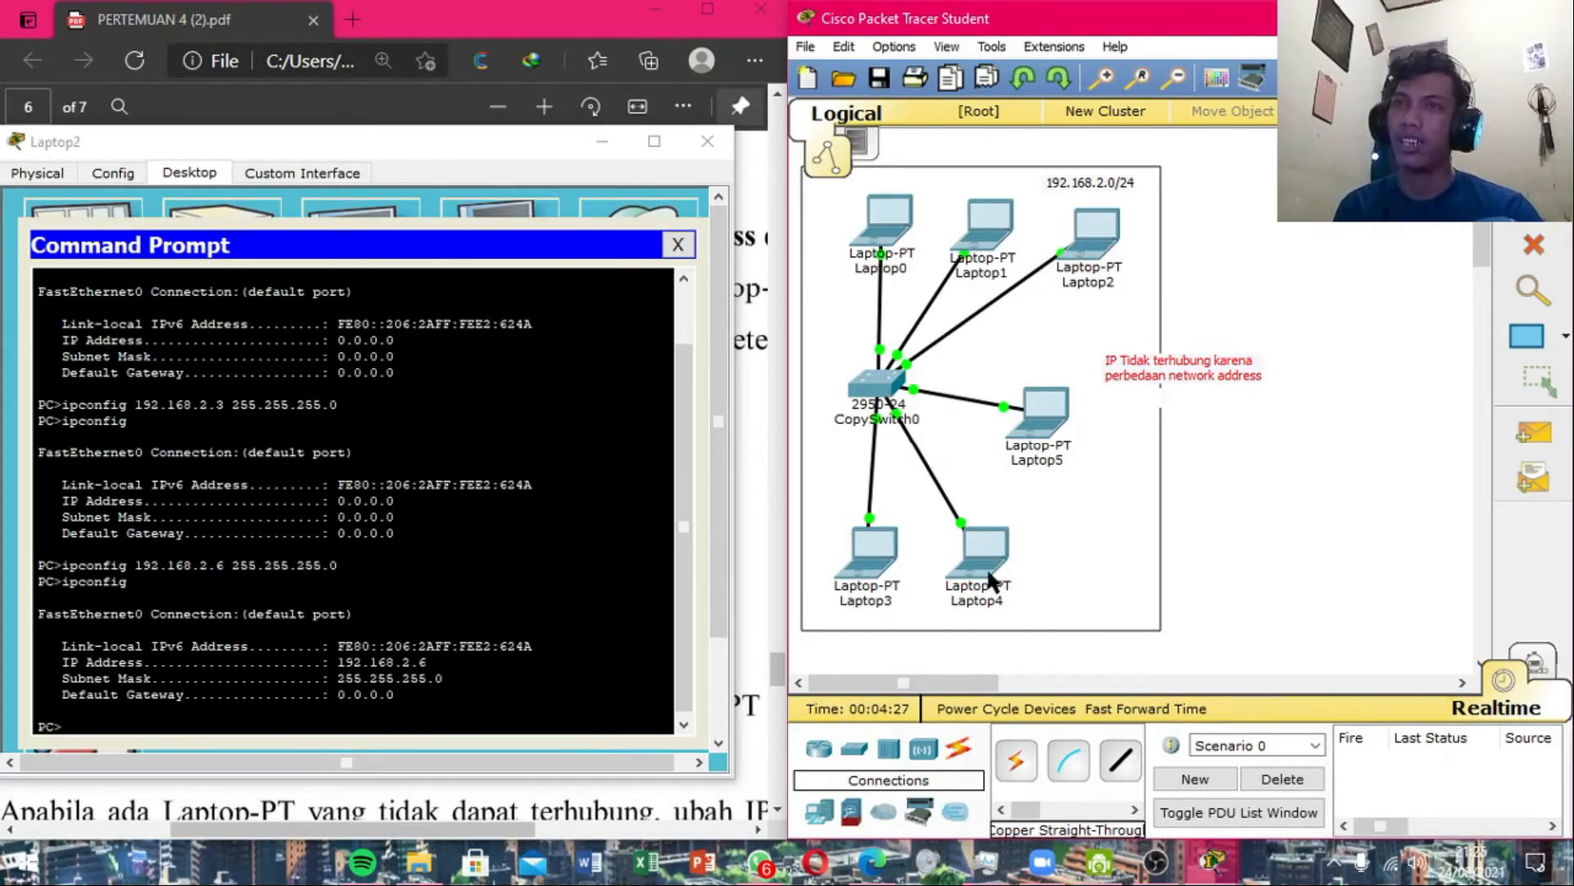
{"action": "left_click_drag", "start_coordinate": [990, 566], "coordinate": [1076, 327]}
{"action": "left_click_drag", "start_coordinate": [1088, 262], "coordinate": [1002, 503]}
{"action": "left_click_drag", "start_coordinate": [951, 572], "coordinate": [882, 573]}
{"action": "left_click_drag", "start_coordinate": [1042, 487], "coordinate": [1019, 546]}
{"action": "left_click_drag", "start_coordinate": [1076, 323], "coordinate": [1089, 264]}
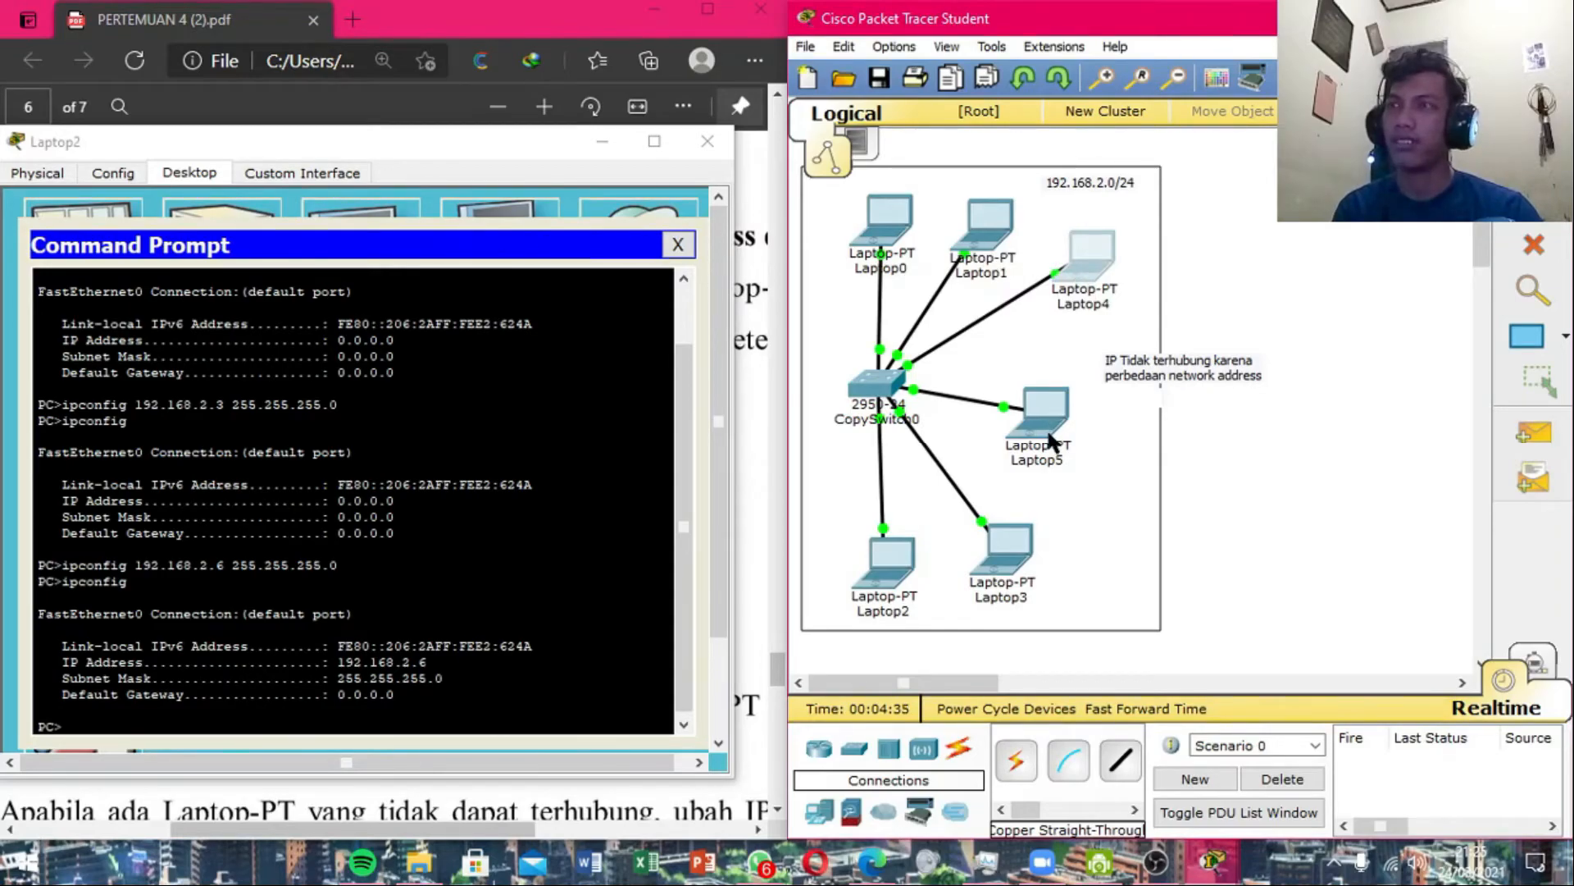
Close Laptop2's window and assign 192.168.2.4 with mask 255.255.255.0 to Laptop5 using ipconfig, keeping its window clear of the topology.
{"action": "left_click", "coordinate": [677, 245]}
{"action": "left_click", "coordinate": [707, 141]}
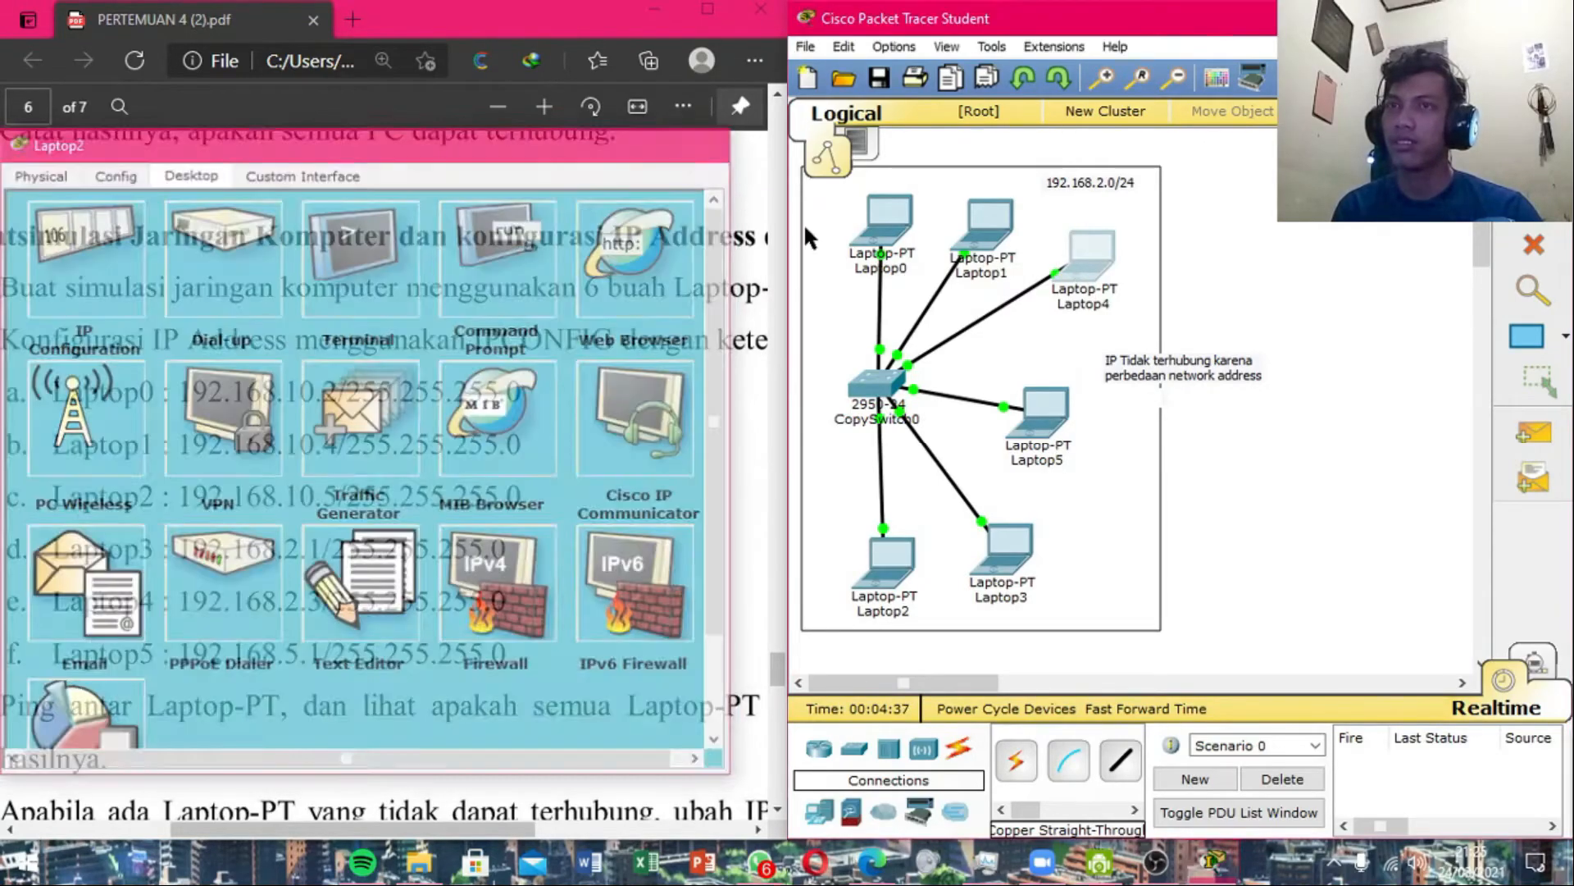
{"action": "left_click", "coordinate": [1035, 406]}
{"action": "left_click", "coordinate": [621, 184]}
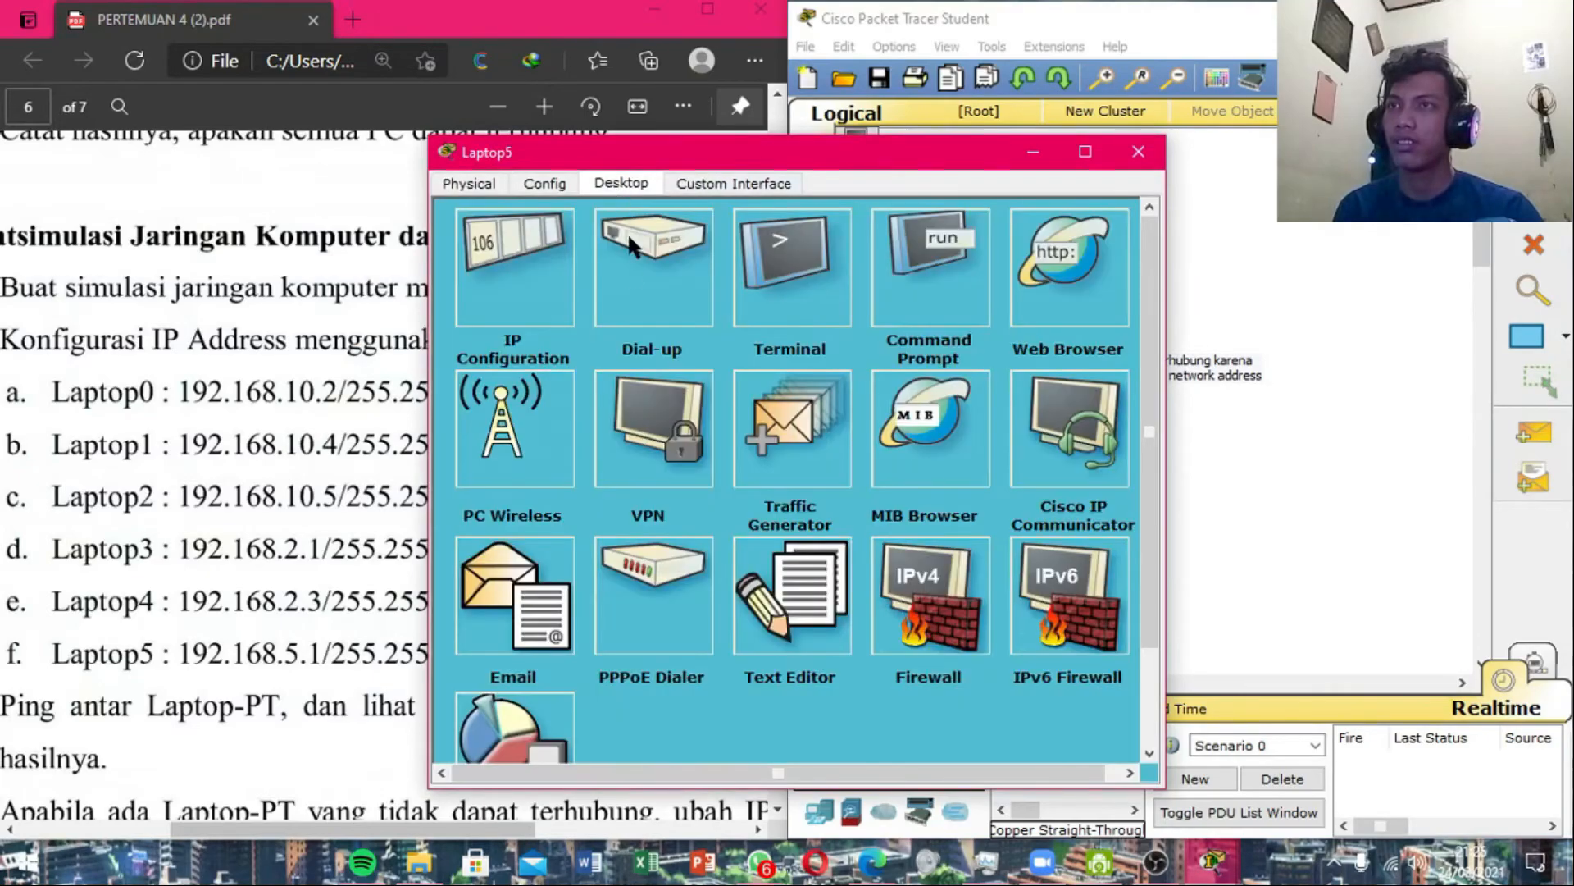
{"action": "left_click", "coordinate": [936, 272]}
{"action": "right_click", "coordinate": [693, 332]}
{"action": "left_click", "coordinate": [742, 377]}
{"action": "key", "text": "Left"}
{"action": "key", "text": "Left"}
{"action": "key", "text": "Left"}
{"action": "key", "text": "BackSpace"}
{"action": "type", "text": "4"}
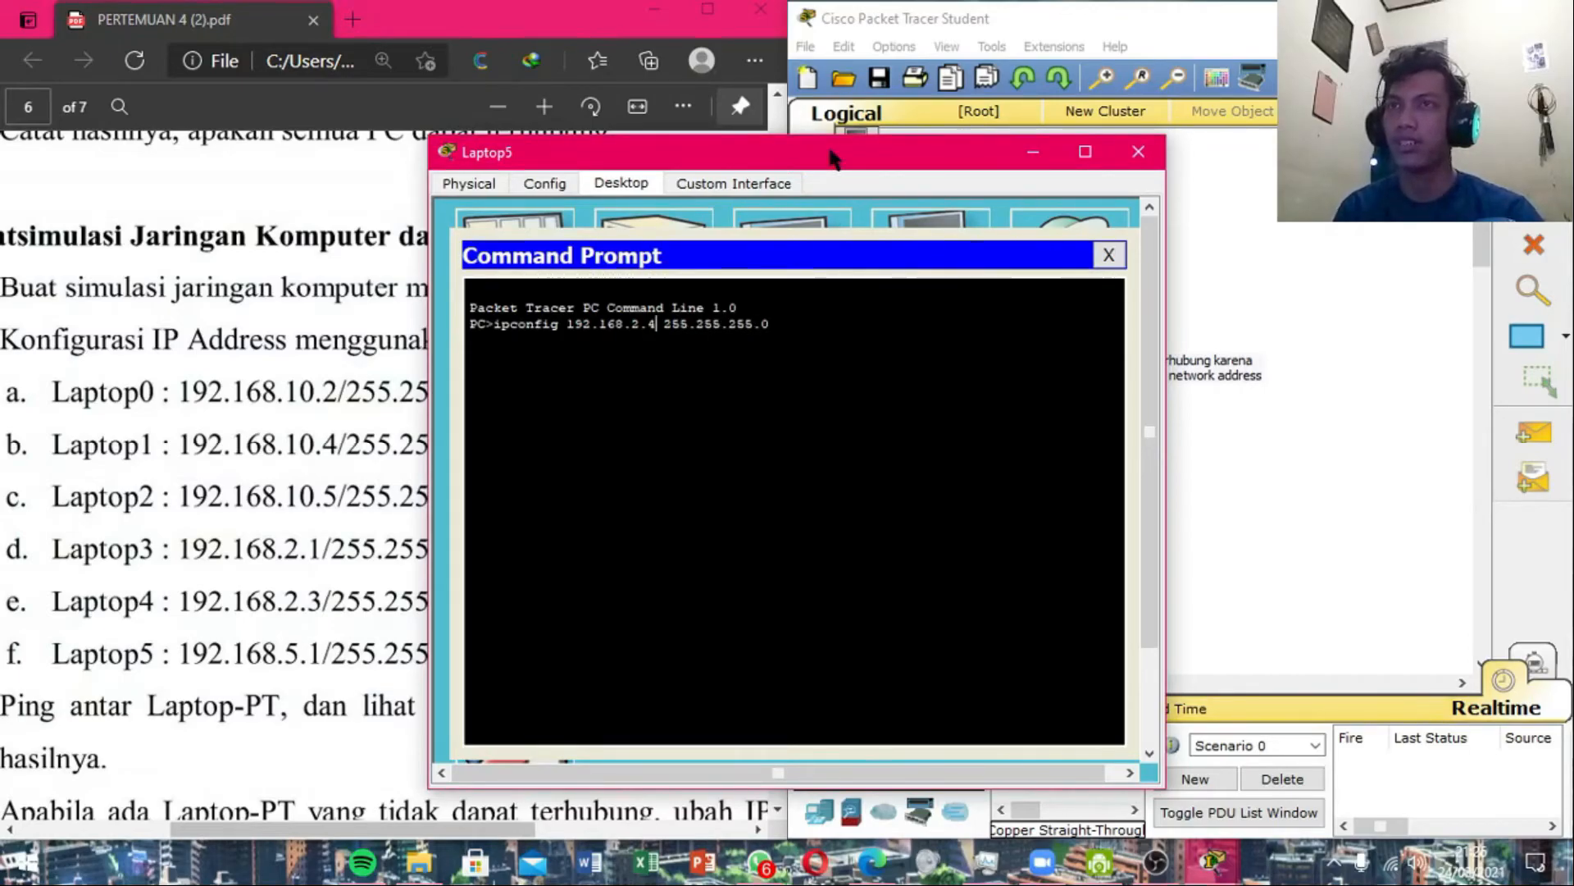
{"action": "left_click_drag", "start_coordinate": [832, 157], "coordinate": [434, 161]}
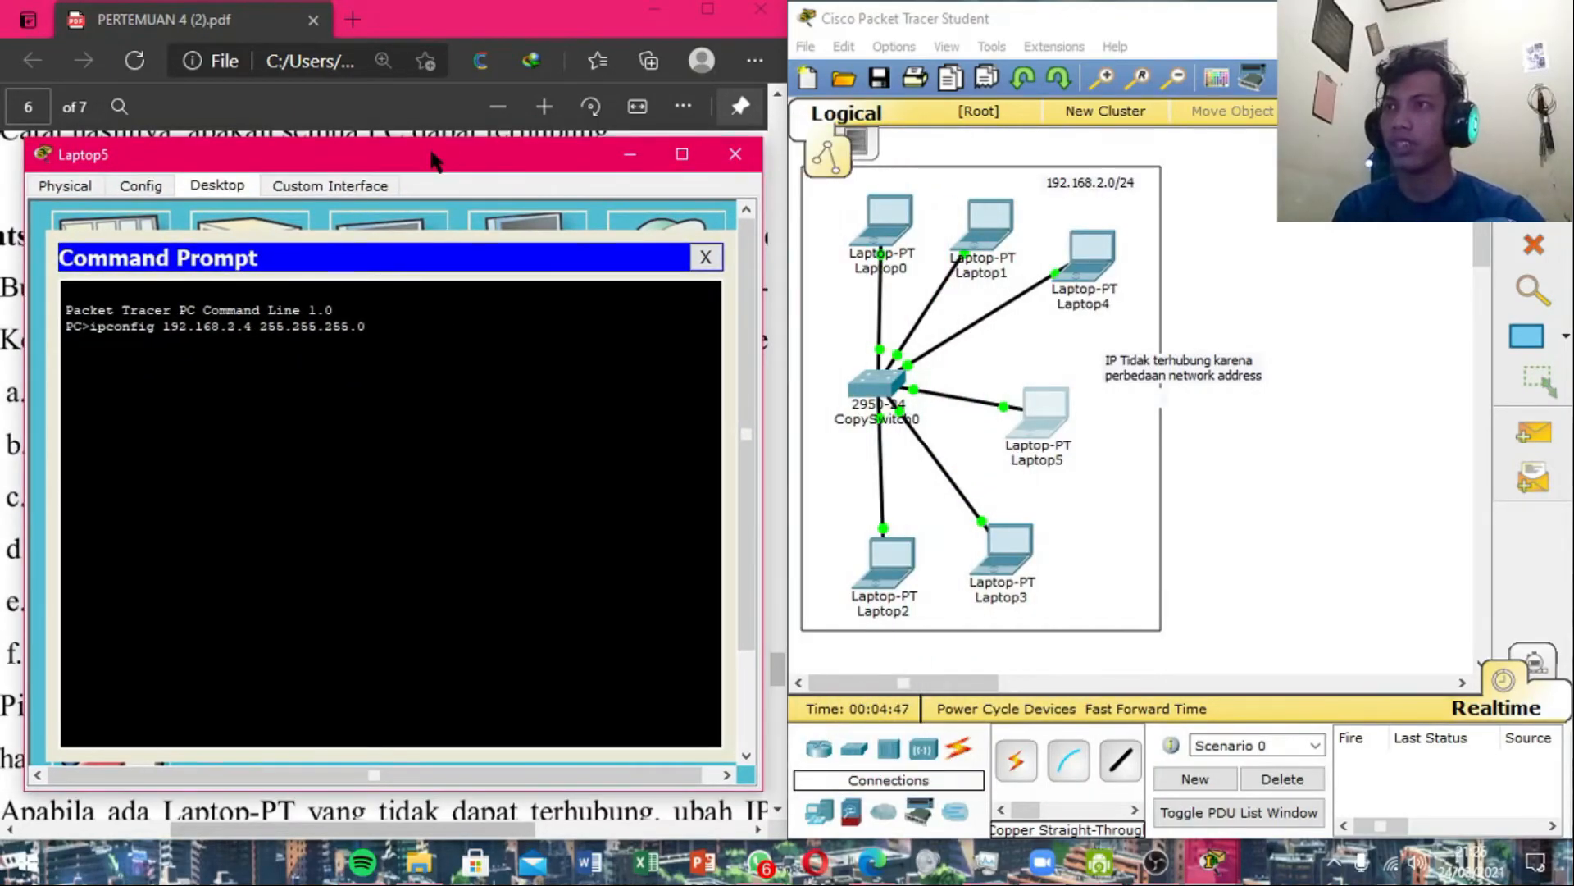
Verify Laptop5's new address with a plain ipconfig and close its window.
{"action": "key", "text": "Up"}
{"action": "key", "text": "BackSpace"}
{"action": "key", "text": "BackSpace"}
{"action": "key", "text": "BackSpace"}
{"action": "key", "text": "BackSpace"}
{"action": "key", "text": "BackSpace"}
{"action": "key", "text": "BackSpace"}
{"action": "key", "text": "BackSpace"}
{"action": "key", "text": "BackSpace"}
{"action": "key", "text": "BackSpace"}
{"action": "key", "text": "BackSpace"}
{"action": "key", "text": "BackSpace"}
{"action": "key", "text": "BackSpace"}
{"action": "key", "text": "BackSpace"}
{"action": "key", "text": "BackSpace"}
{"action": "key", "text": "BackSpace"}
{"action": "key", "text": "BackSpace"}
{"action": "key", "text": "BackSpace"}
{"action": "key", "text": "BackSpace"}
{"action": "key", "text": "BackSpace"}
{"action": "key", "text": "BackSpace"}
{"action": "key", "text": "BackSpace"}
{"action": "key", "text": "Return"}
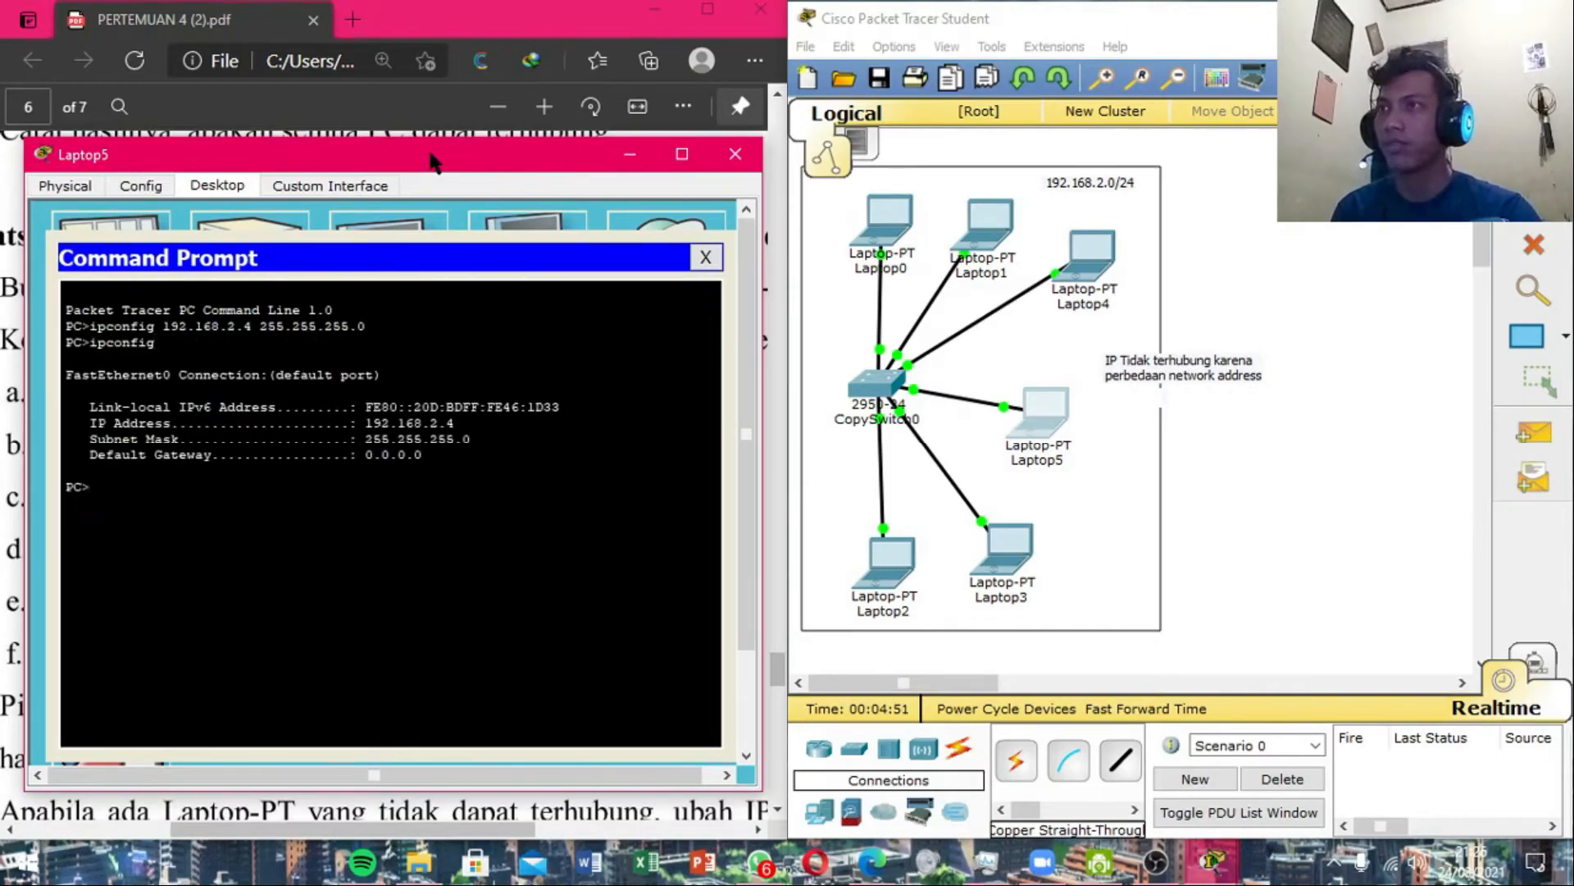
{"action": "left_click", "coordinate": [705, 257]}
{"action": "left_click", "coordinate": [735, 154]}
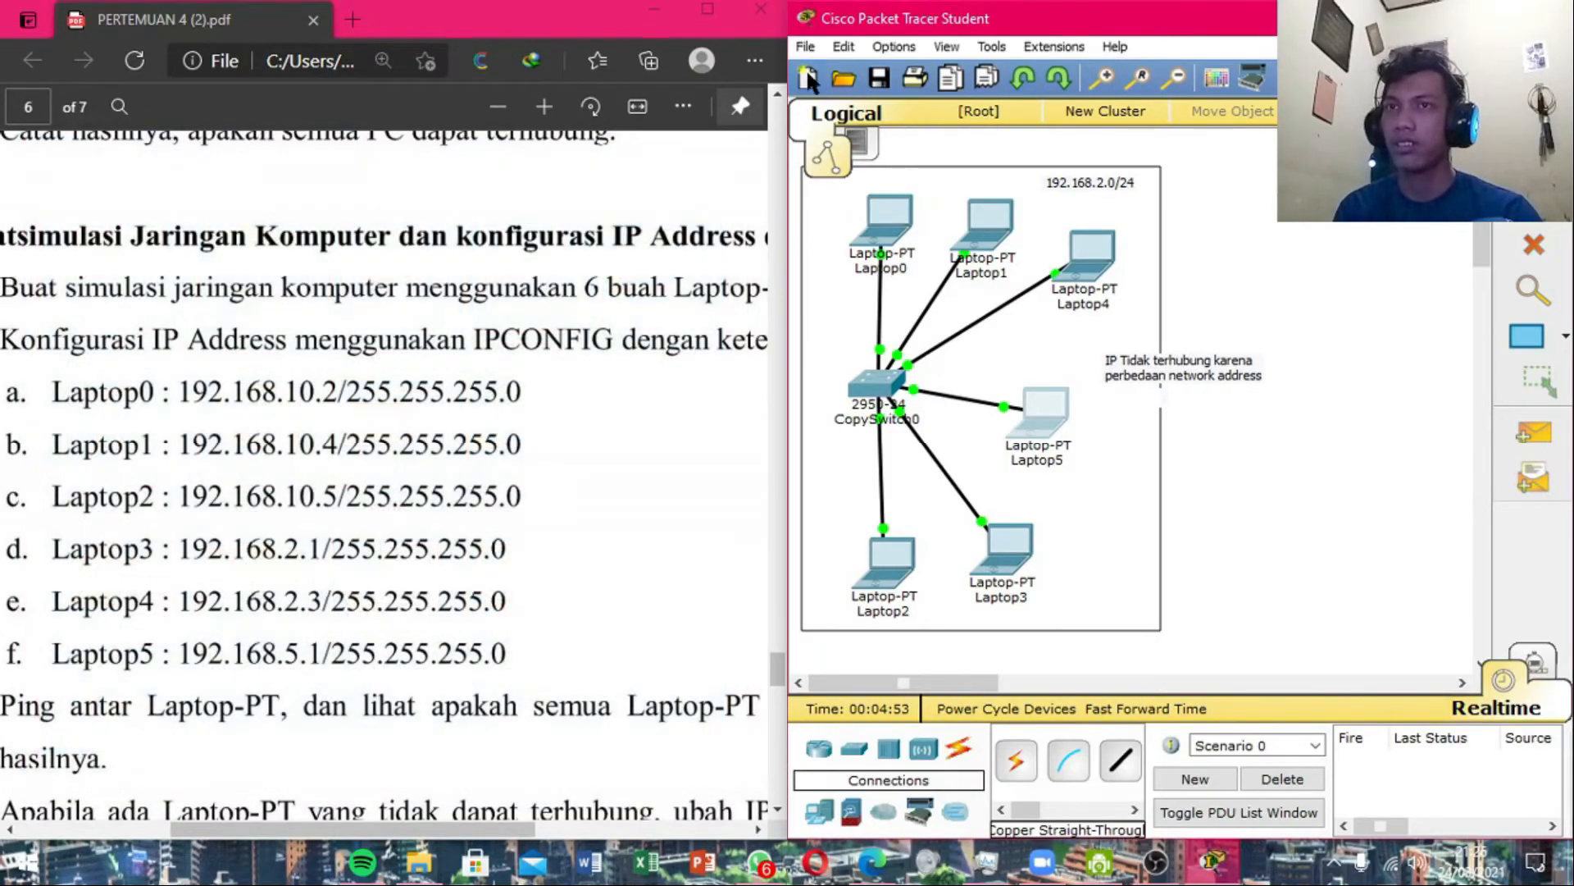
Assign 192.168.2.5 with mask 255.255.255.0 to Laptop3 using ipconfig in its Command Prompt.
{"action": "left_click", "coordinate": [1007, 541]}
{"action": "left_click", "coordinate": [902, 263]}
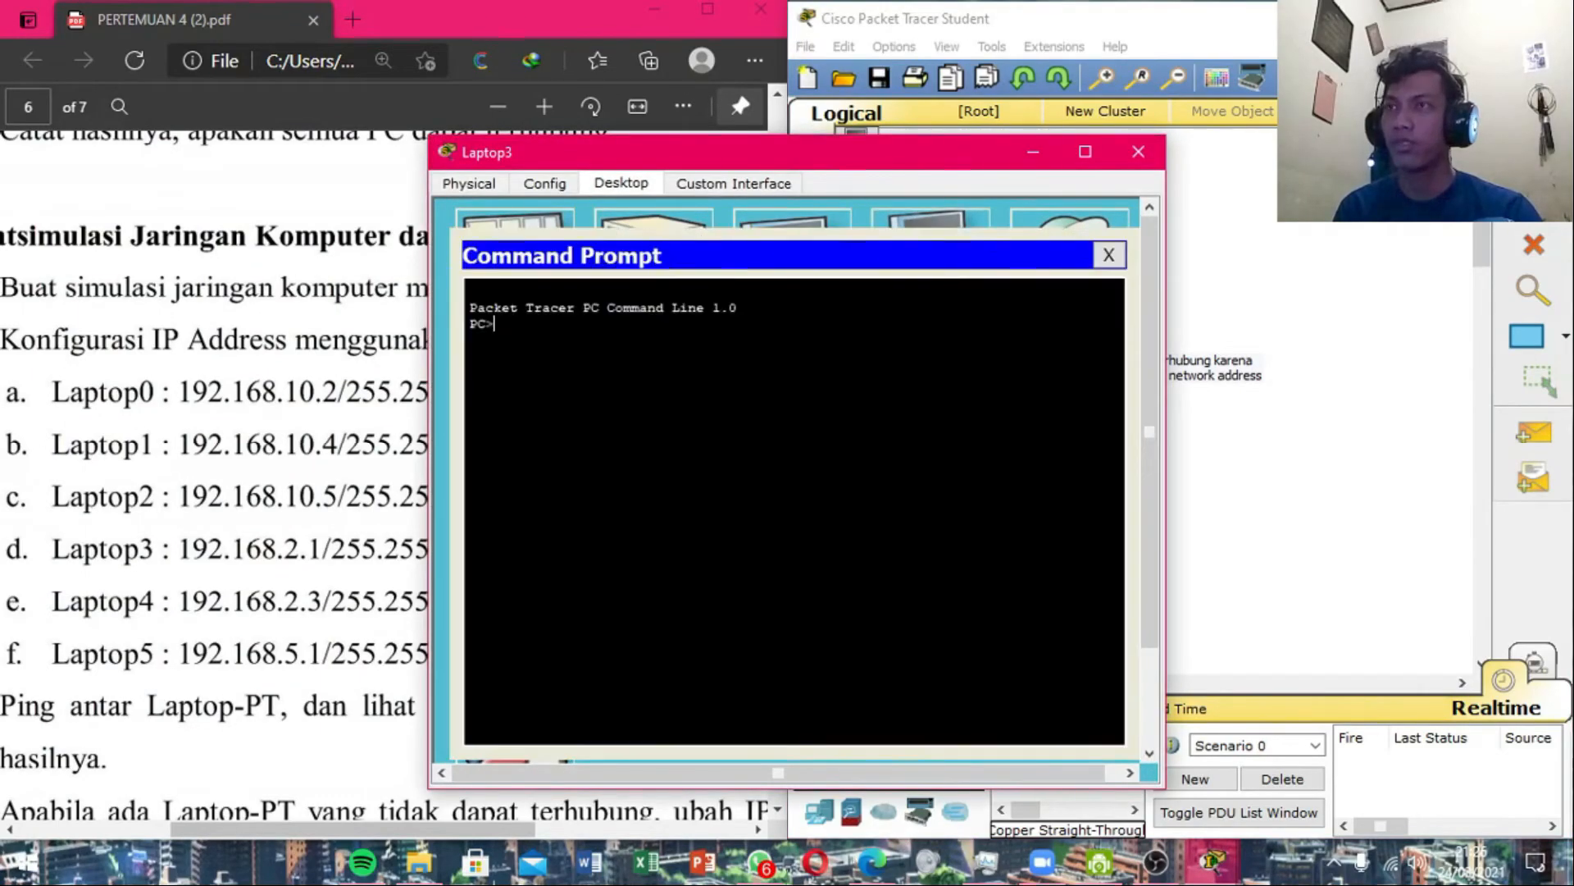
{"action": "right_click", "coordinate": [658, 346]}
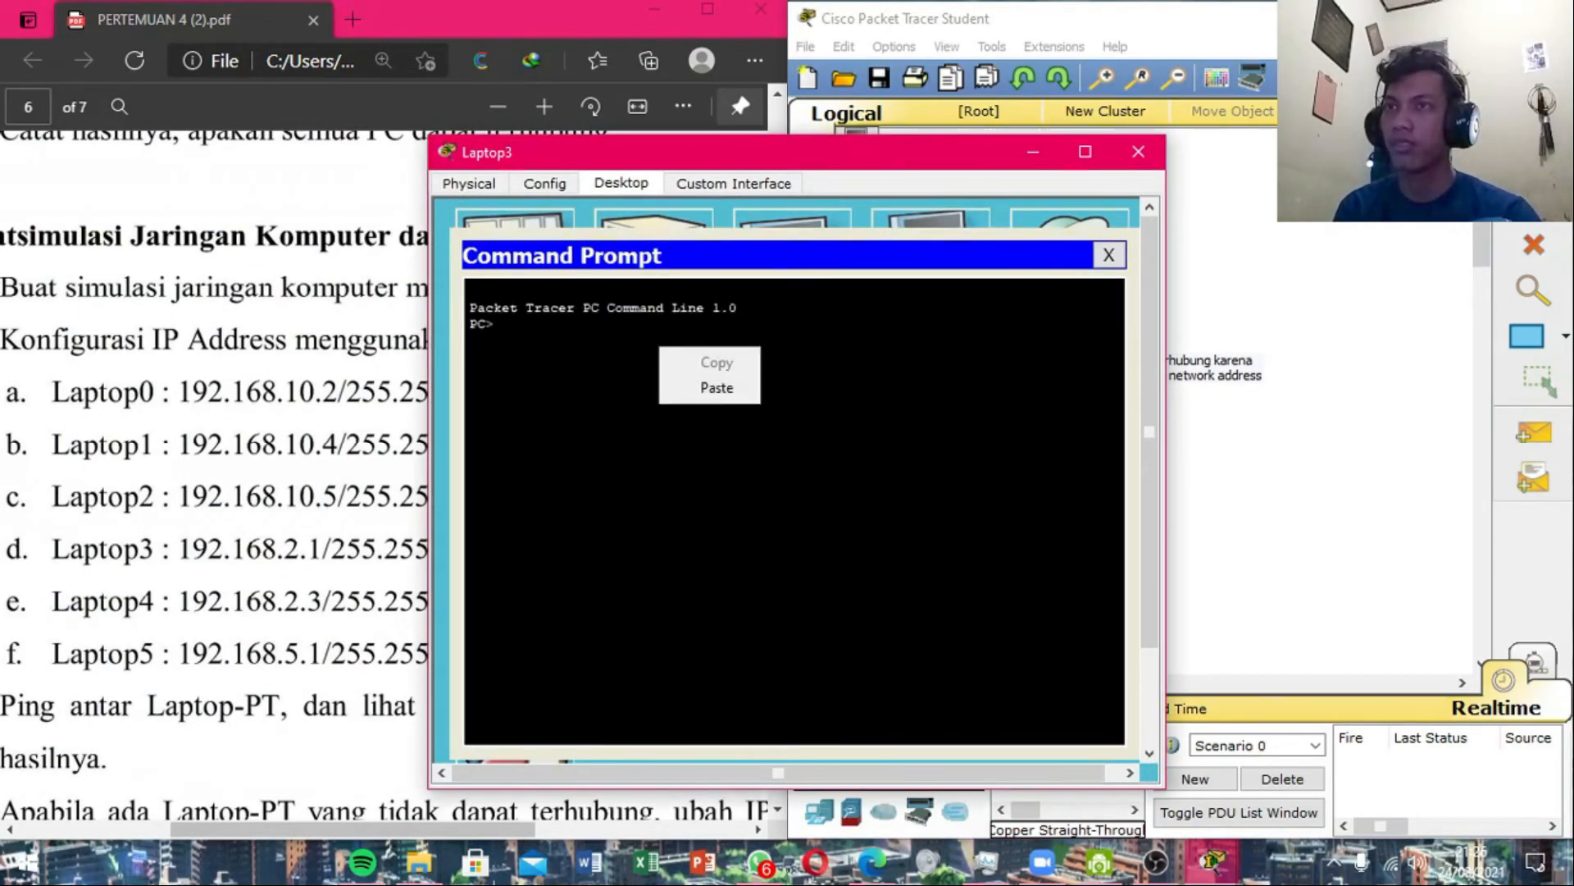
{"action": "left_click", "coordinate": [707, 387]}
{"action": "key", "text": "Left"}
{"action": "key", "text": "Left"}
{"action": "key", "text": "Left"}
{"action": "key", "text": "Left"}
{"action": "key", "text": "Left"}
{"action": "key", "text": "Left"}
{"action": "key", "text": "Left"}
{"action": "key", "text": "Left"}
{"action": "key", "text": "Left"}
{"action": "key", "text": "Left"}
{"action": "key", "text": "Left"}
{"action": "key", "text": "Left"}
{"action": "key", "text": "Left"}
{"action": "key", "text": "Left"}
{"action": "key", "text": "BackSpace"}
{"action": "type", "text": "5"}
{"action": "key", "text": "Return"}
Verify Laptop3's new address with a plain ipconfig and close its window.
{"action": "key", "text": "Up"}
{"action": "key", "text": "BackSpace"}
{"action": "key", "text": "BackSpace"}
{"action": "key", "text": "BackSpace"}
{"action": "key", "text": "BackSpace"}
{"action": "key", "text": "BackSpace"}
{"action": "key", "text": "BackSpace"}
{"action": "key", "text": "BackSpace"}
{"action": "key", "text": "BackSpace"}
{"action": "key", "text": "BackSpace"}
{"action": "key", "text": "BackSpace"}
{"action": "key", "text": "BackSpace"}
{"action": "key", "text": "BackSpace"}
{"action": "key", "text": "BackSpace"}
{"action": "key", "text": "BackSpace"}
{"action": "key", "text": "BackSpace"}
{"action": "key", "text": "BackSpace"}
{"action": "key", "text": "BackSpace"}
{"action": "key", "text": "BackSpace"}
{"action": "key", "text": "BackSpace"}
{"action": "key", "text": "BackSpace"}
{"action": "key", "text": "BackSpace"}
{"action": "key", "text": "Return"}
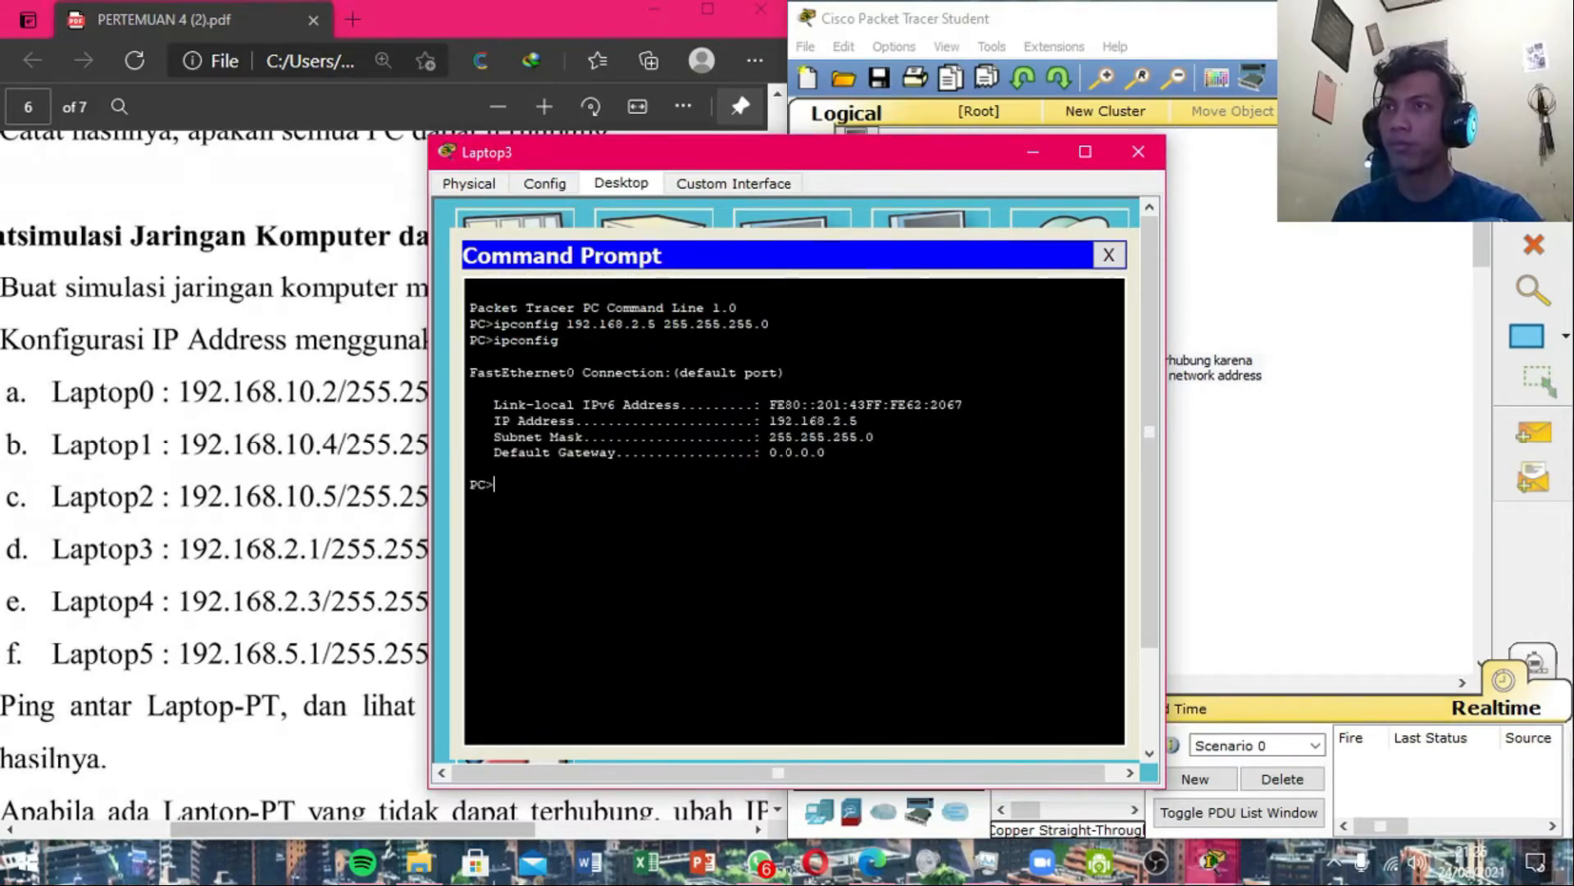
{"action": "left_click", "coordinate": [1108, 255]}
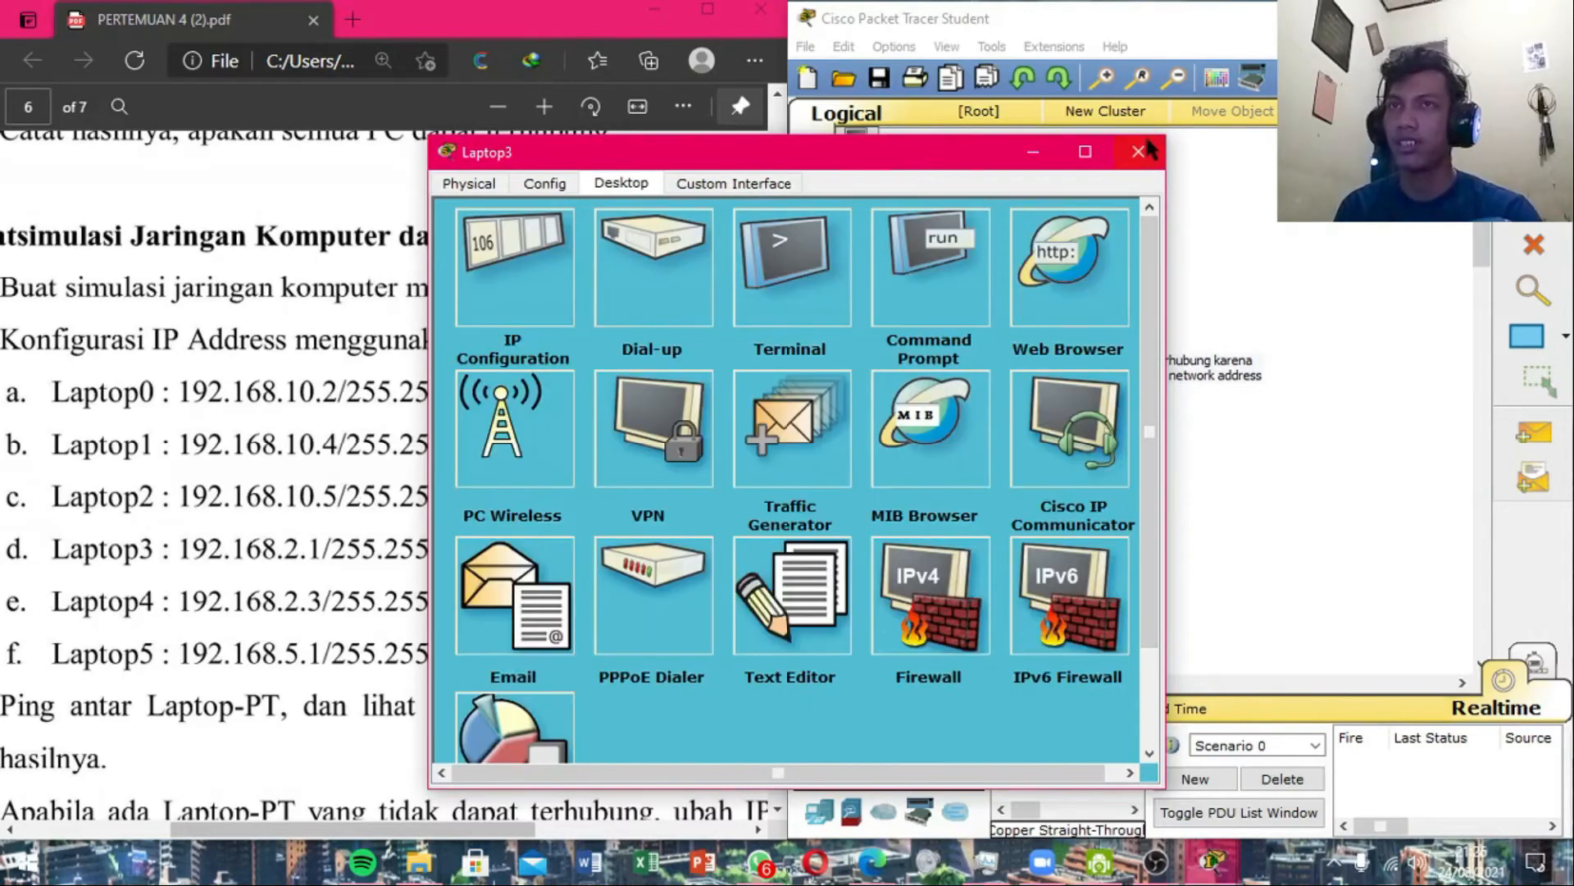
{"action": "left_click", "coordinate": [1138, 152]}
Review the IP settings in Laptop2's Command Prompt and close its window.
{"action": "left_click", "coordinate": [874, 574]}
{"action": "left_click", "coordinate": [925, 275]}
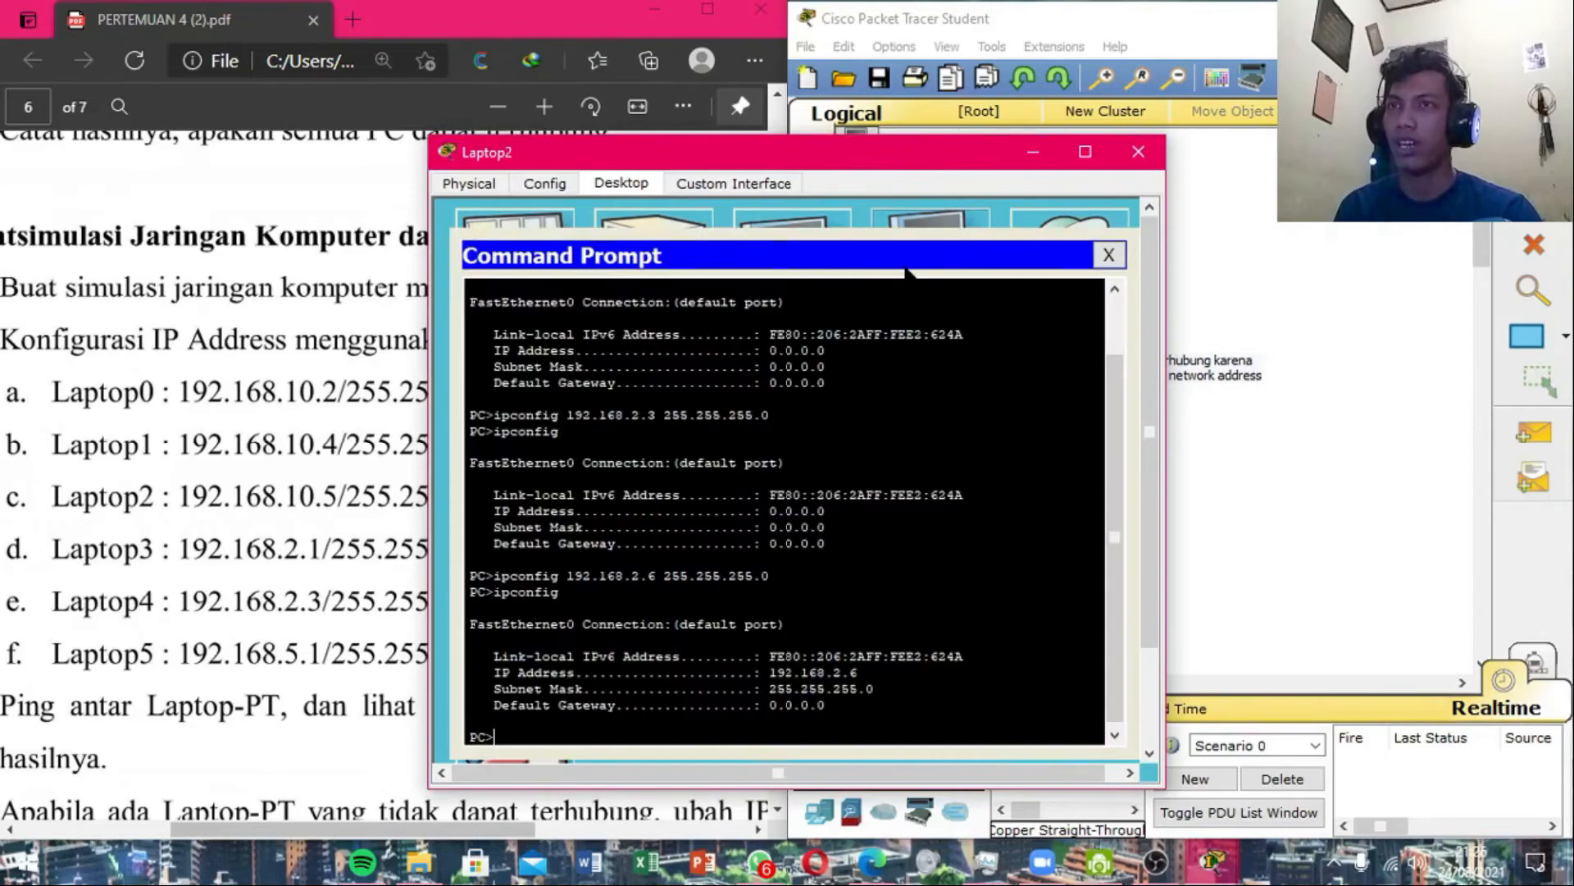
{"action": "left_click", "coordinate": [1107, 255]}
{"action": "left_click", "coordinate": [1138, 152]}
Check Laptop4's IP settings by running ipconfig in its Command Prompt and close its window.
{"action": "left_click", "coordinate": [1076, 264]}
{"action": "left_click", "coordinate": [621, 183]}
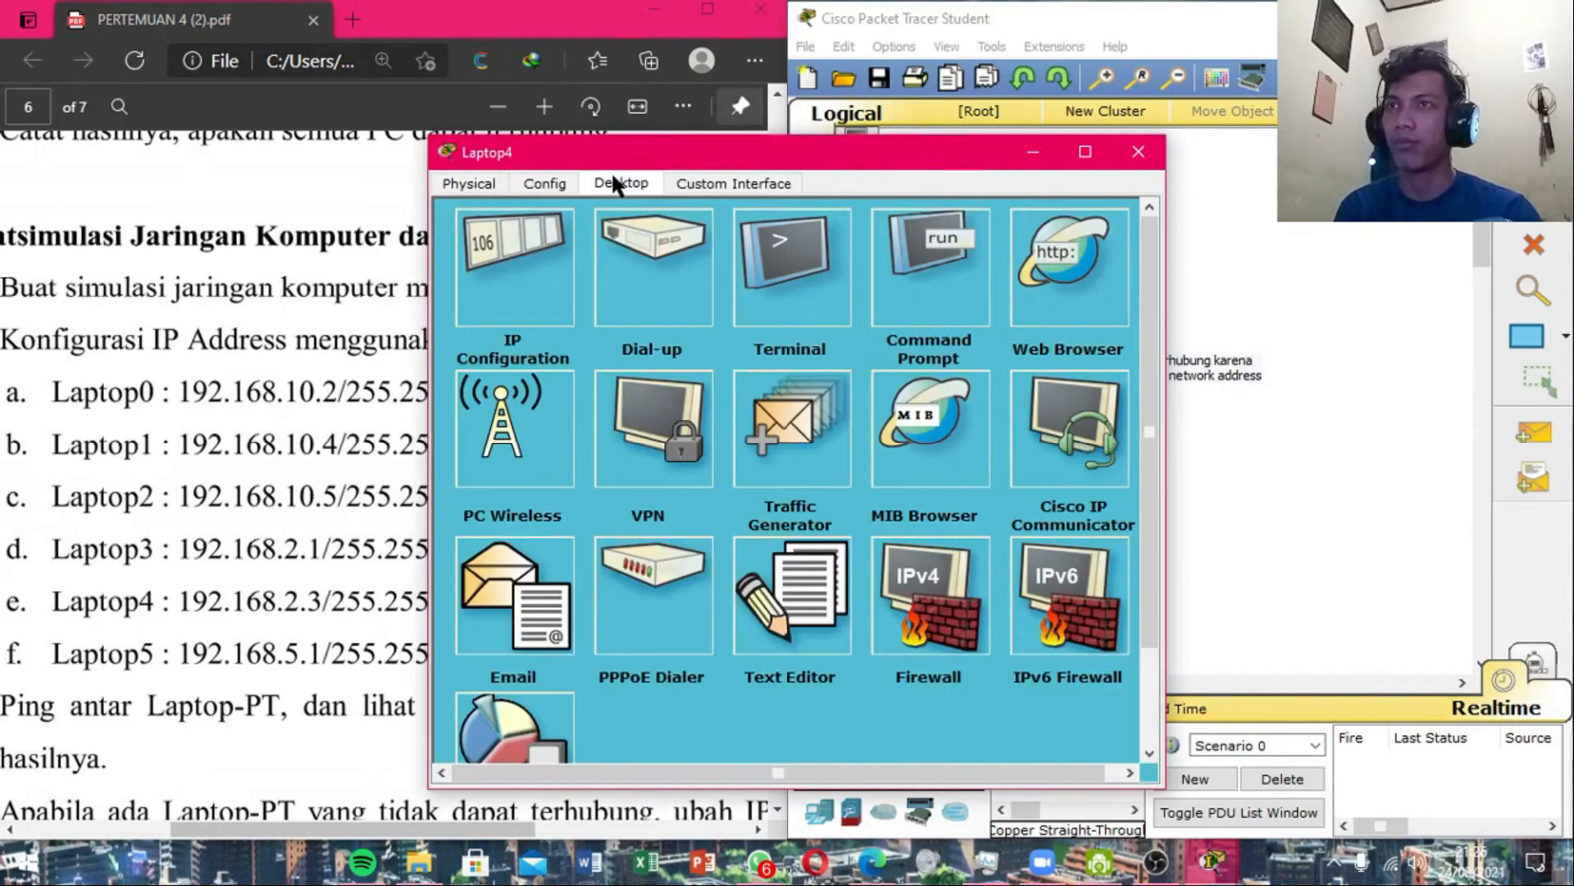
{"action": "left_click", "coordinate": [928, 270]}
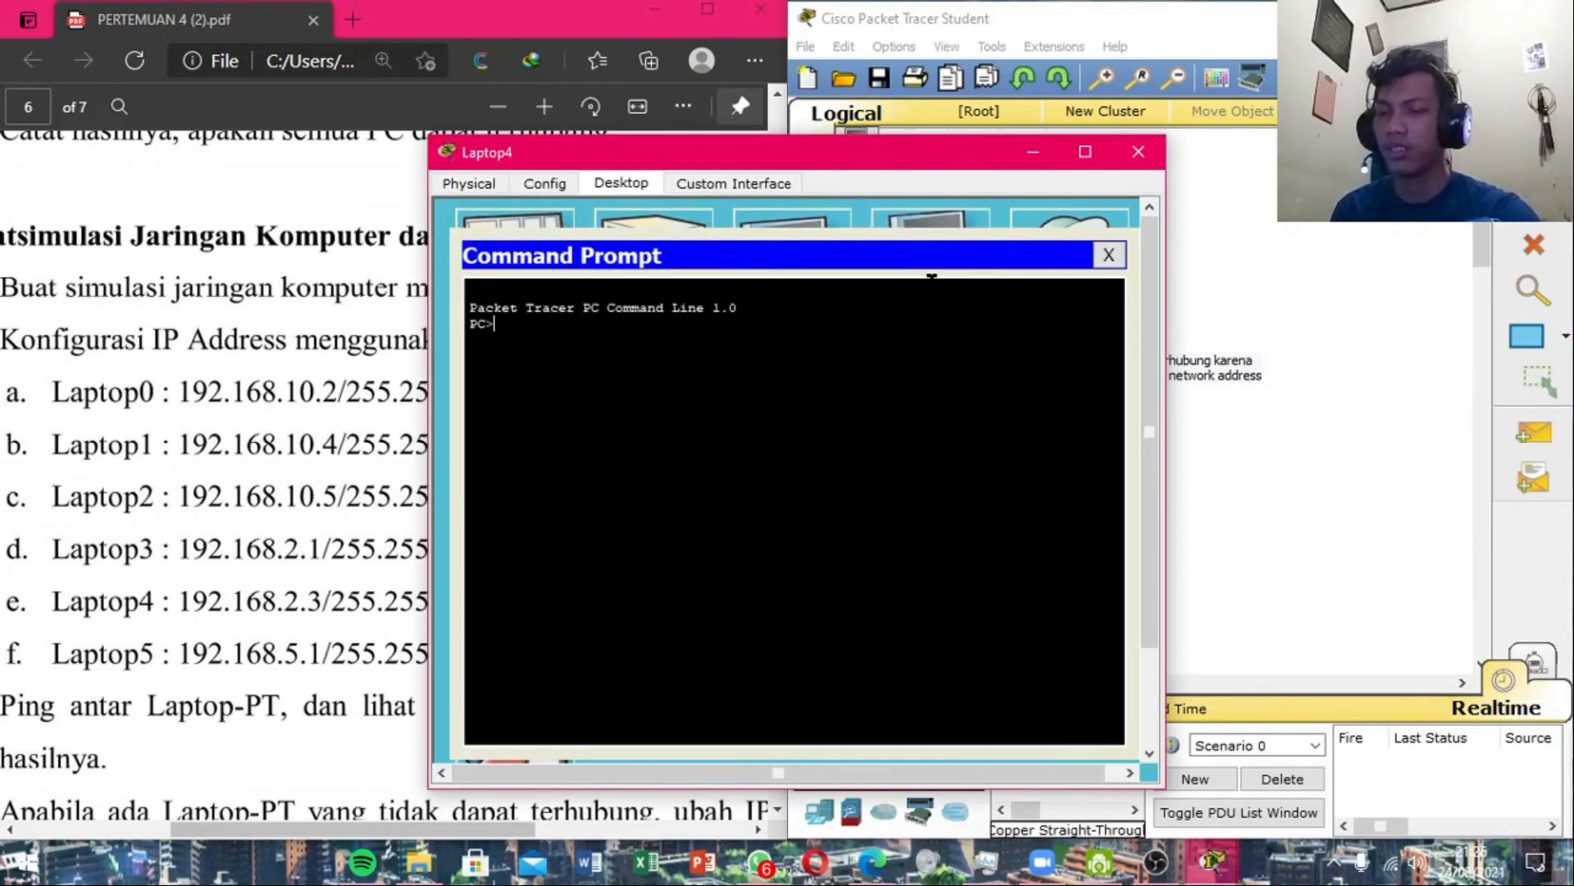
{"action": "type", "text": "ipconfig"}
{"action": "key", "text": "Return"}
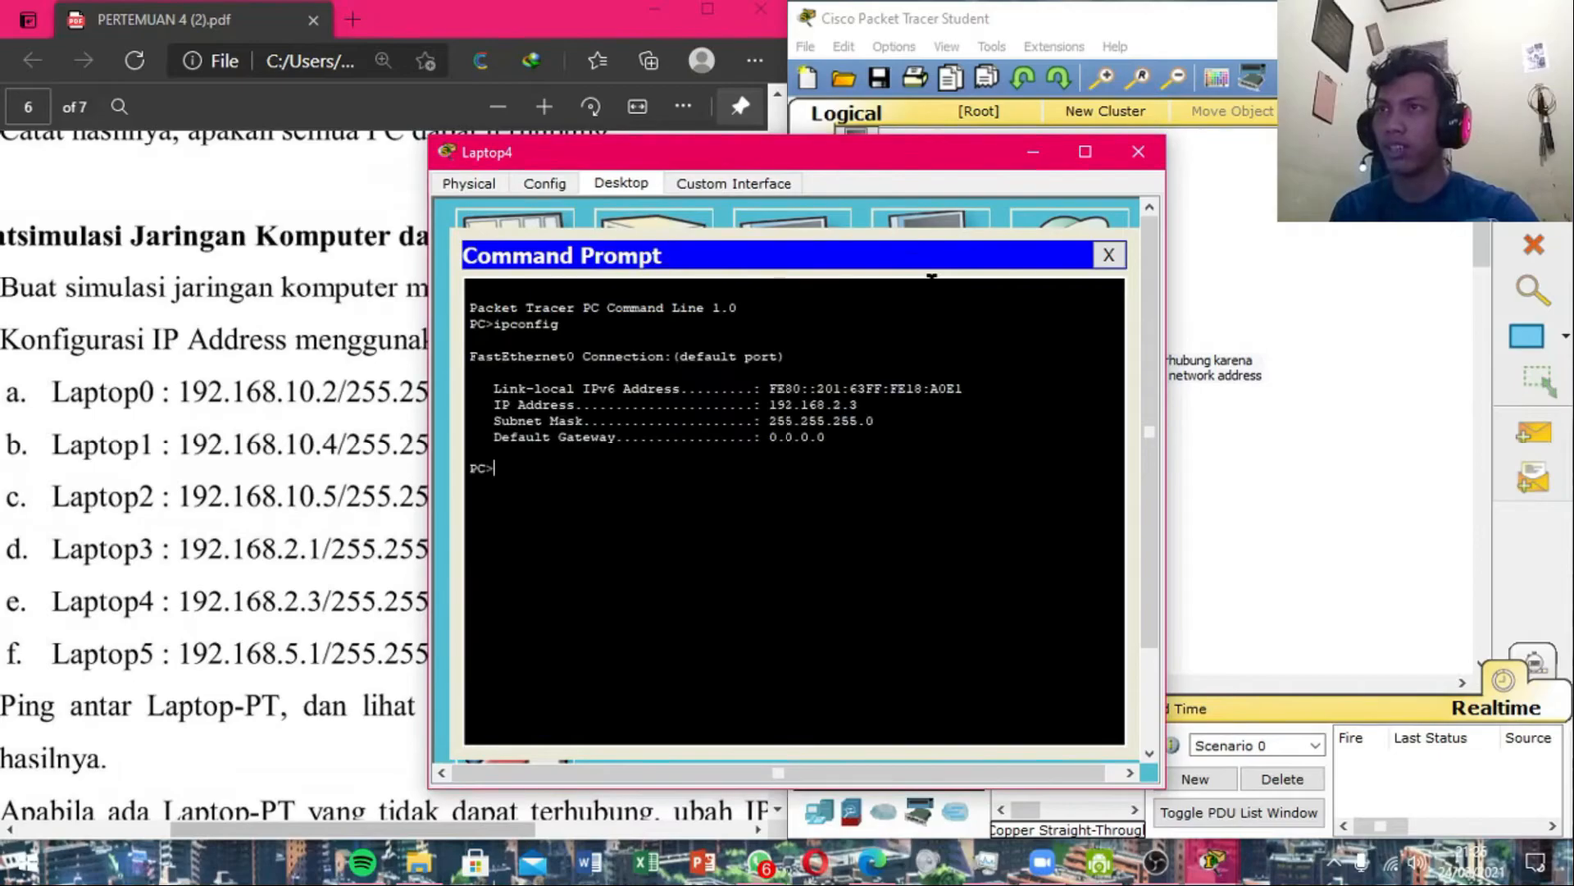
{"action": "left_click", "coordinate": [1109, 255]}
{"action": "left_click", "coordinate": [1139, 152]}
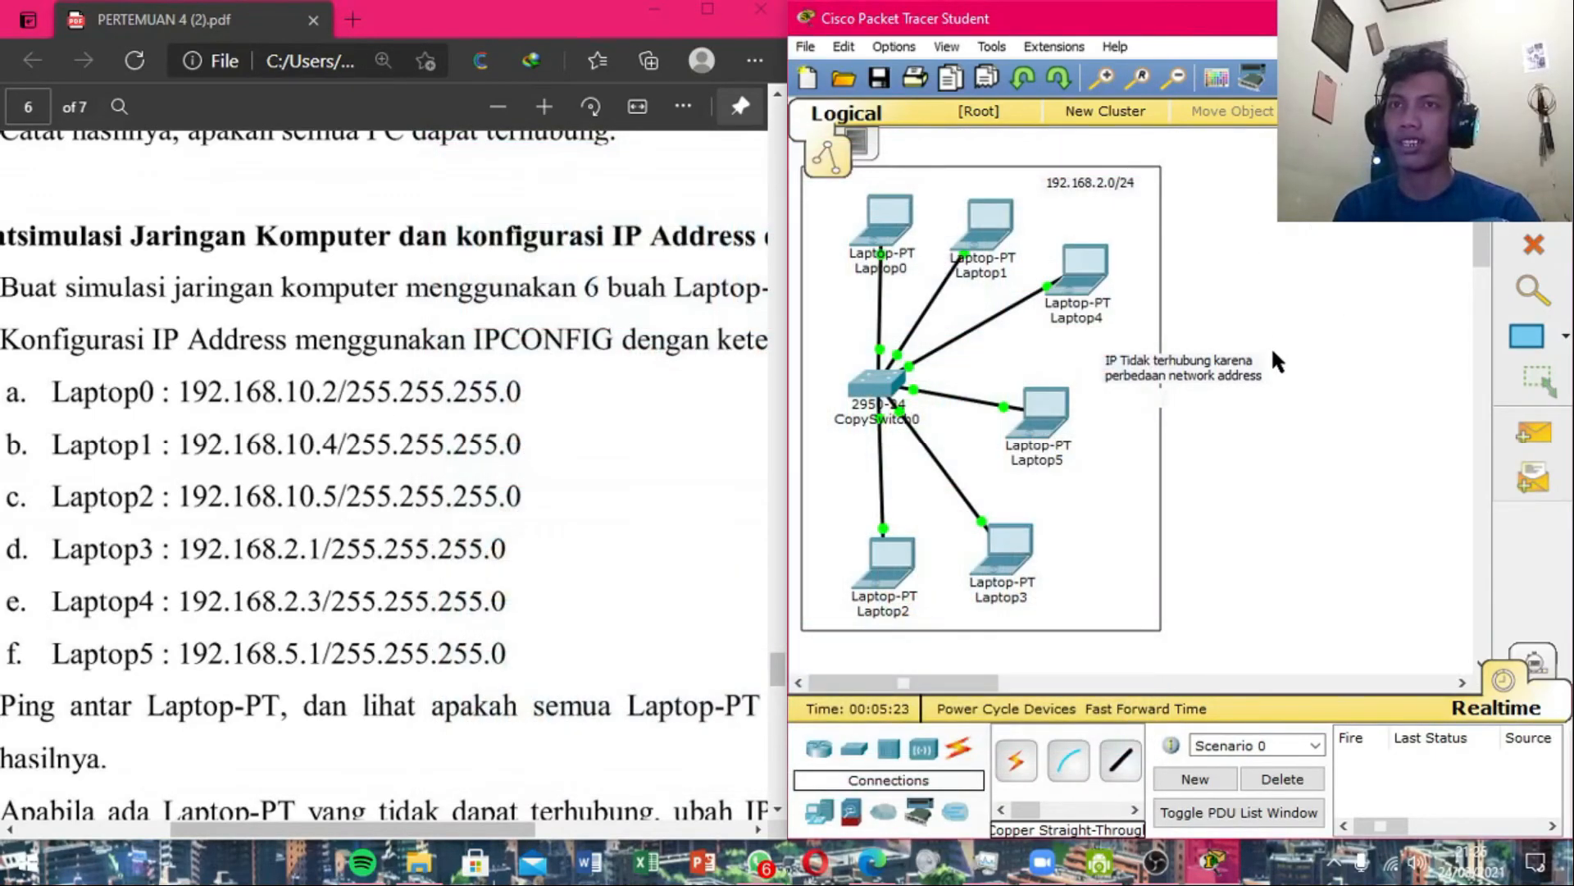
Send a simple PDU from Laptop0 to Laptop3 to test their connection.
{"action": "left_click", "coordinate": [1527, 434]}
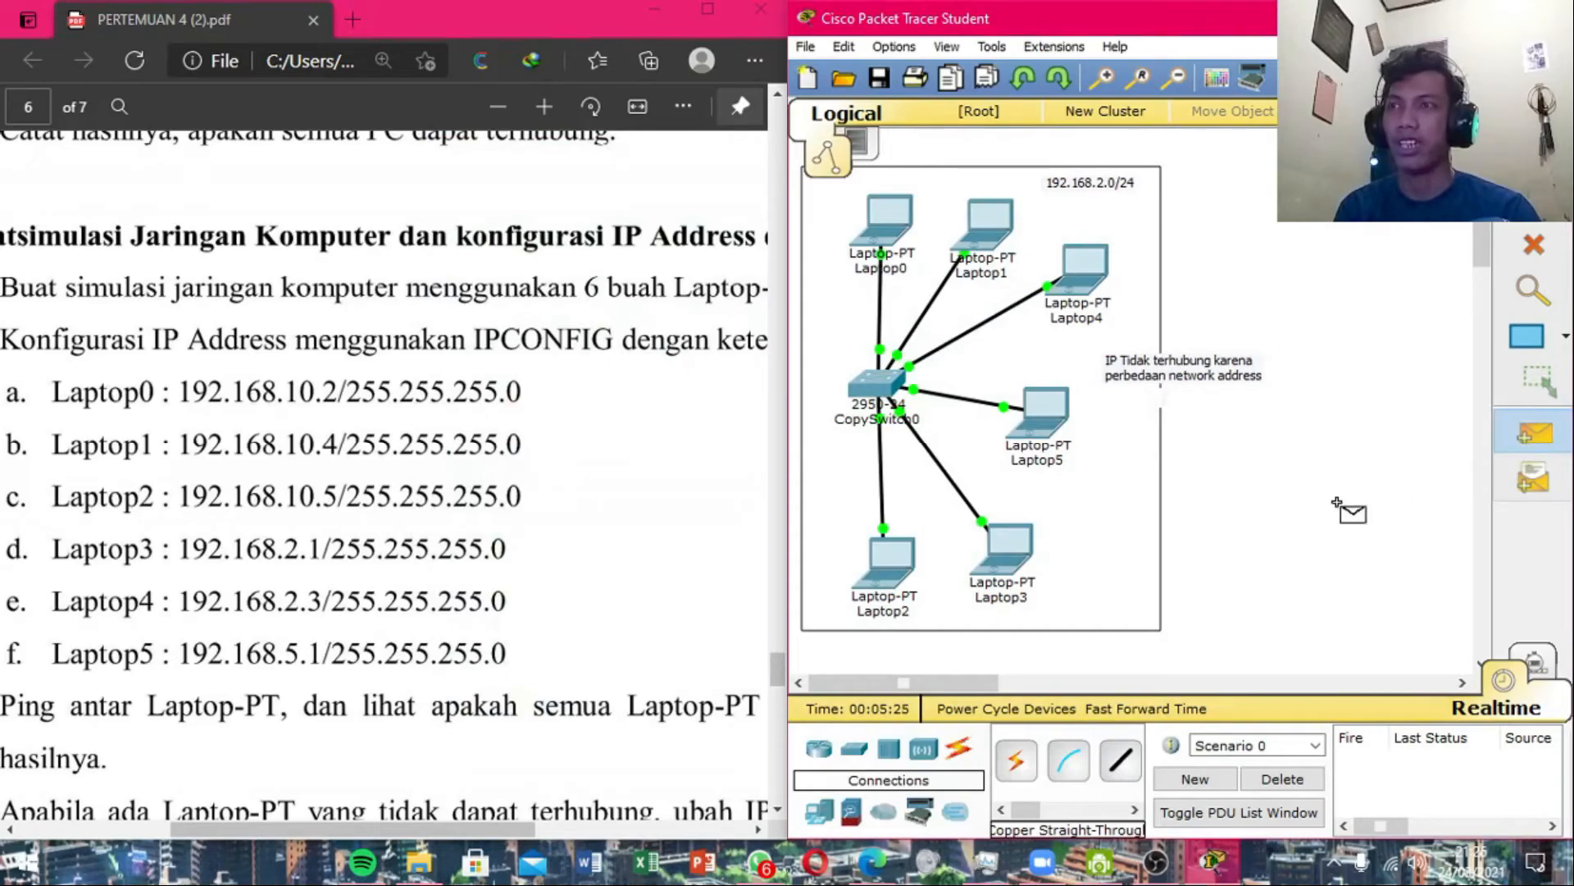
{"action": "left_click", "coordinate": [890, 231]}
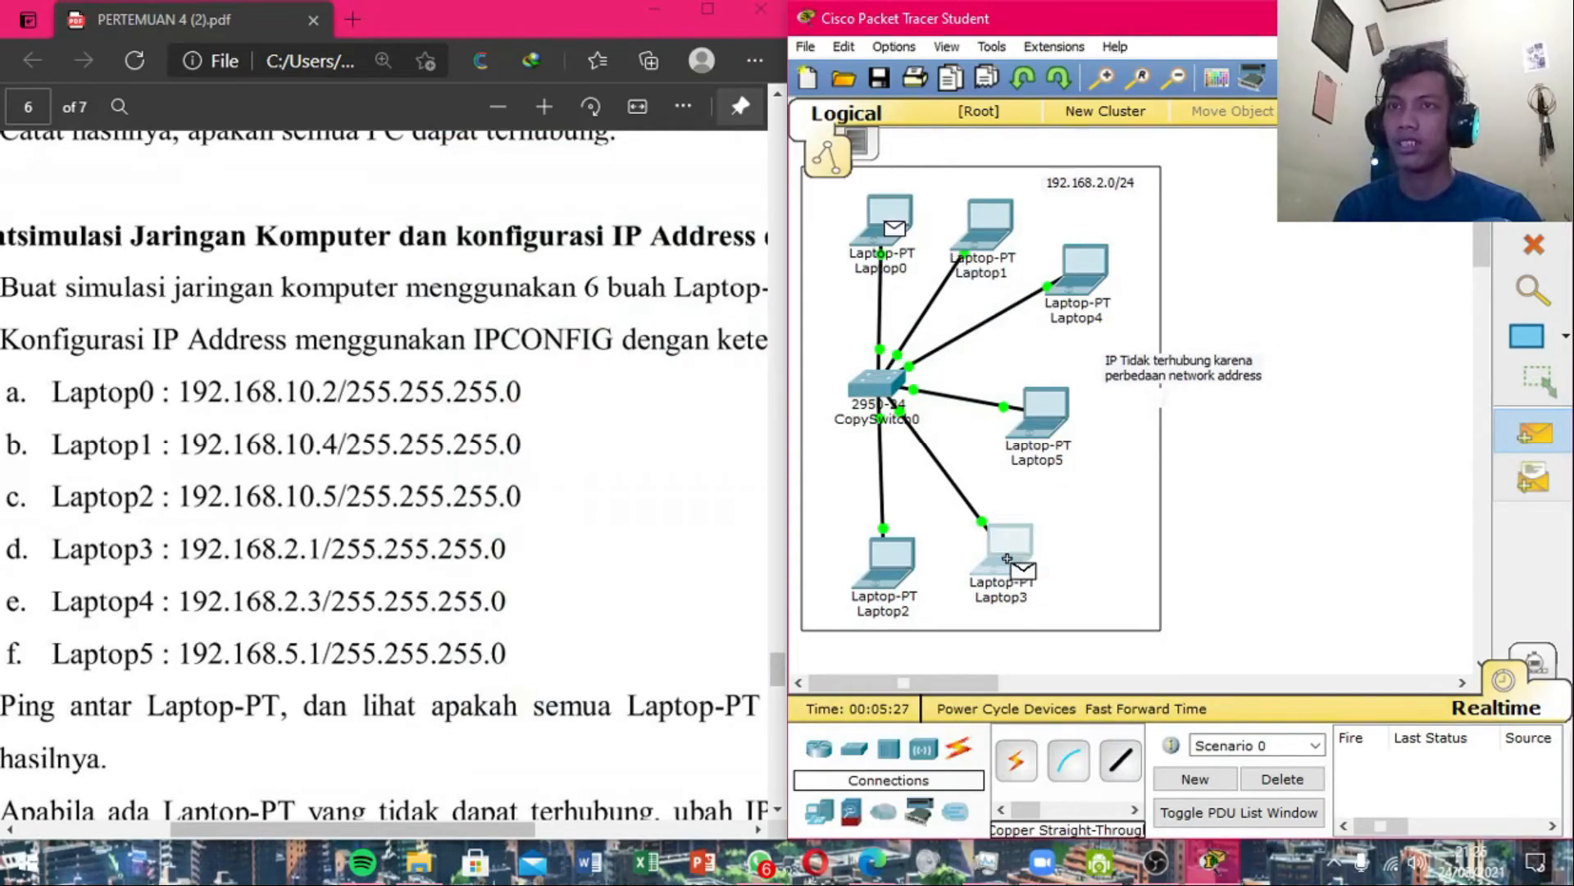
{"action": "left_click", "coordinate": [1007, 547]}
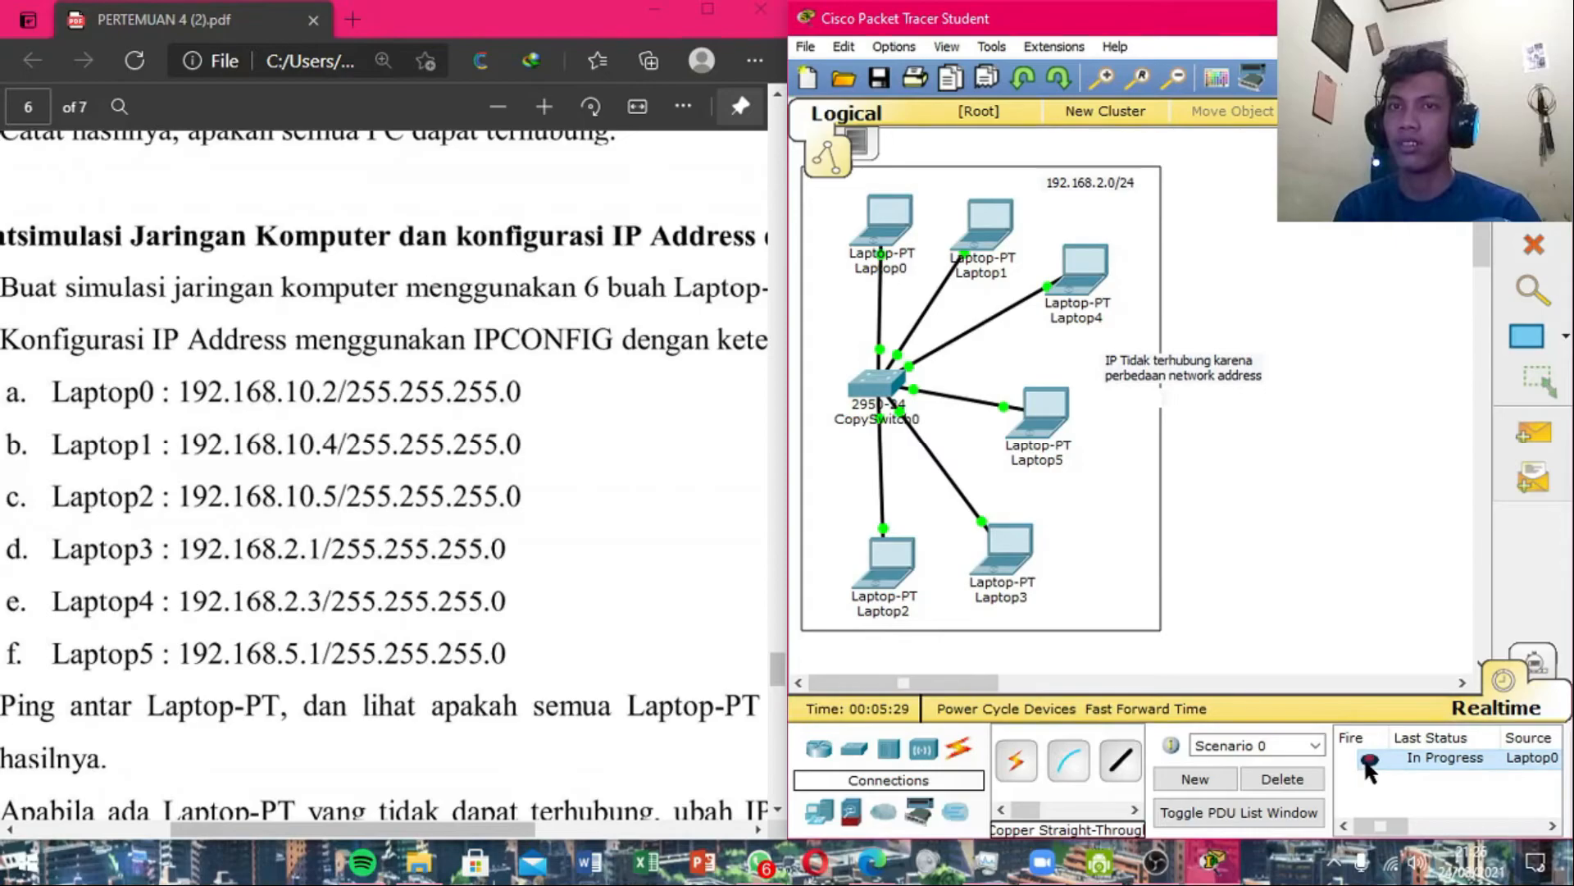
Recheck Laptop3's IP settings in its Command Prompt and close its window.
{"action": "left_click", "coordinate": [1015, 551]}
{"action": "left_click", "coordinate": [900, 267]}
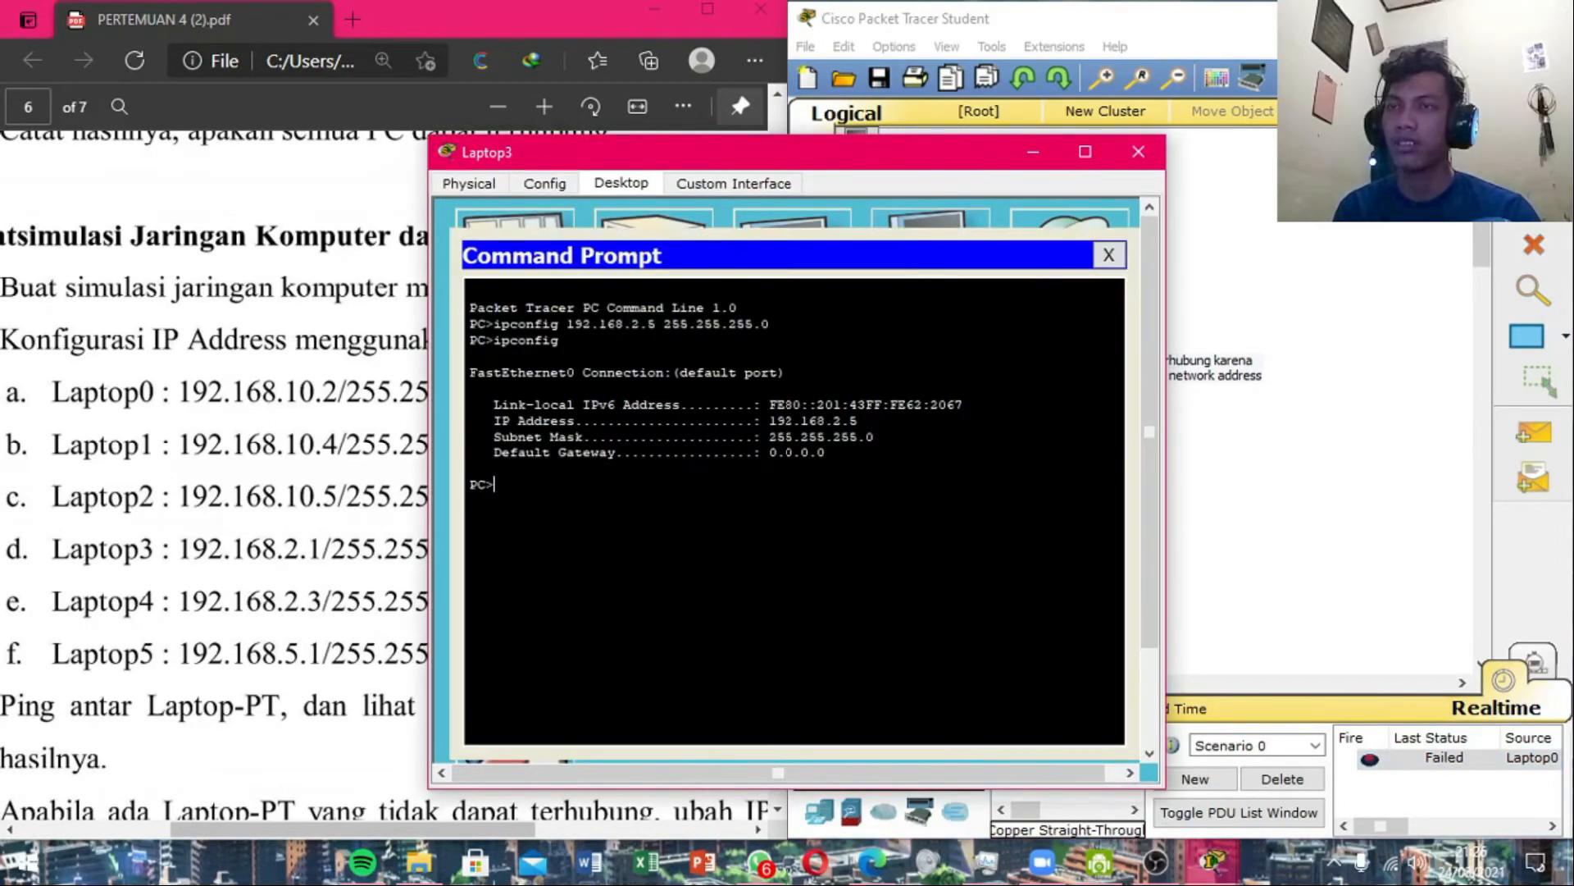
{"action": "left_click", "coordinate": [1109, 255]}
{"action": "left_click", "coordinate": [1138, 152]}
Check Laptop0's current IP settings by rerunning a plain ipconfig in its Command Prompt.
{"action": "left_click", "coordinate": [904, 219]}
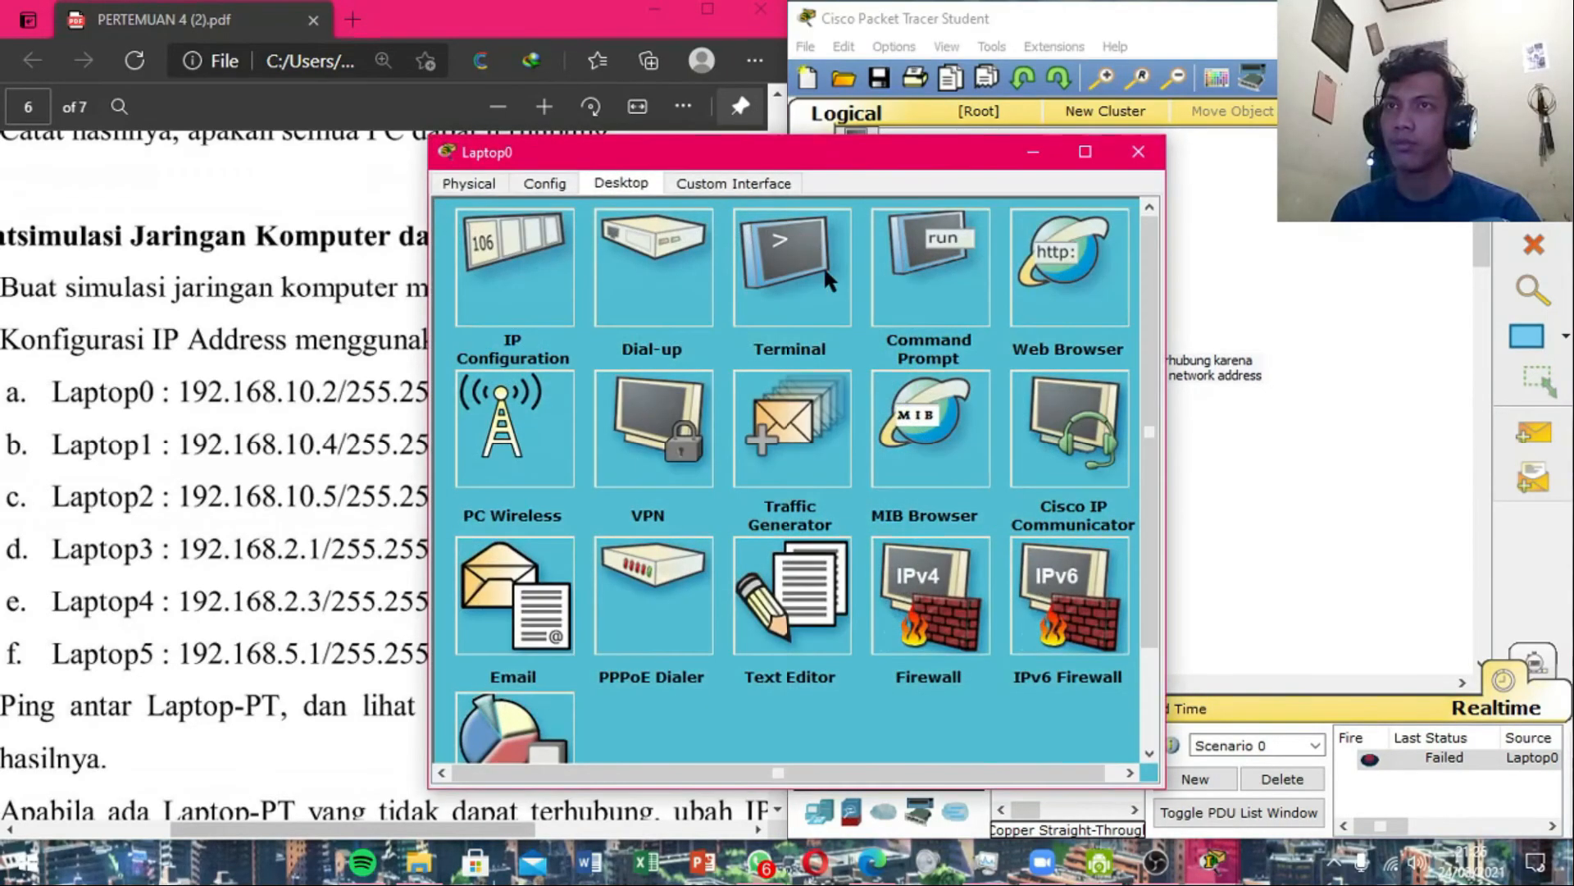
{"action": "left_click", "coordinate": [927, 277]}
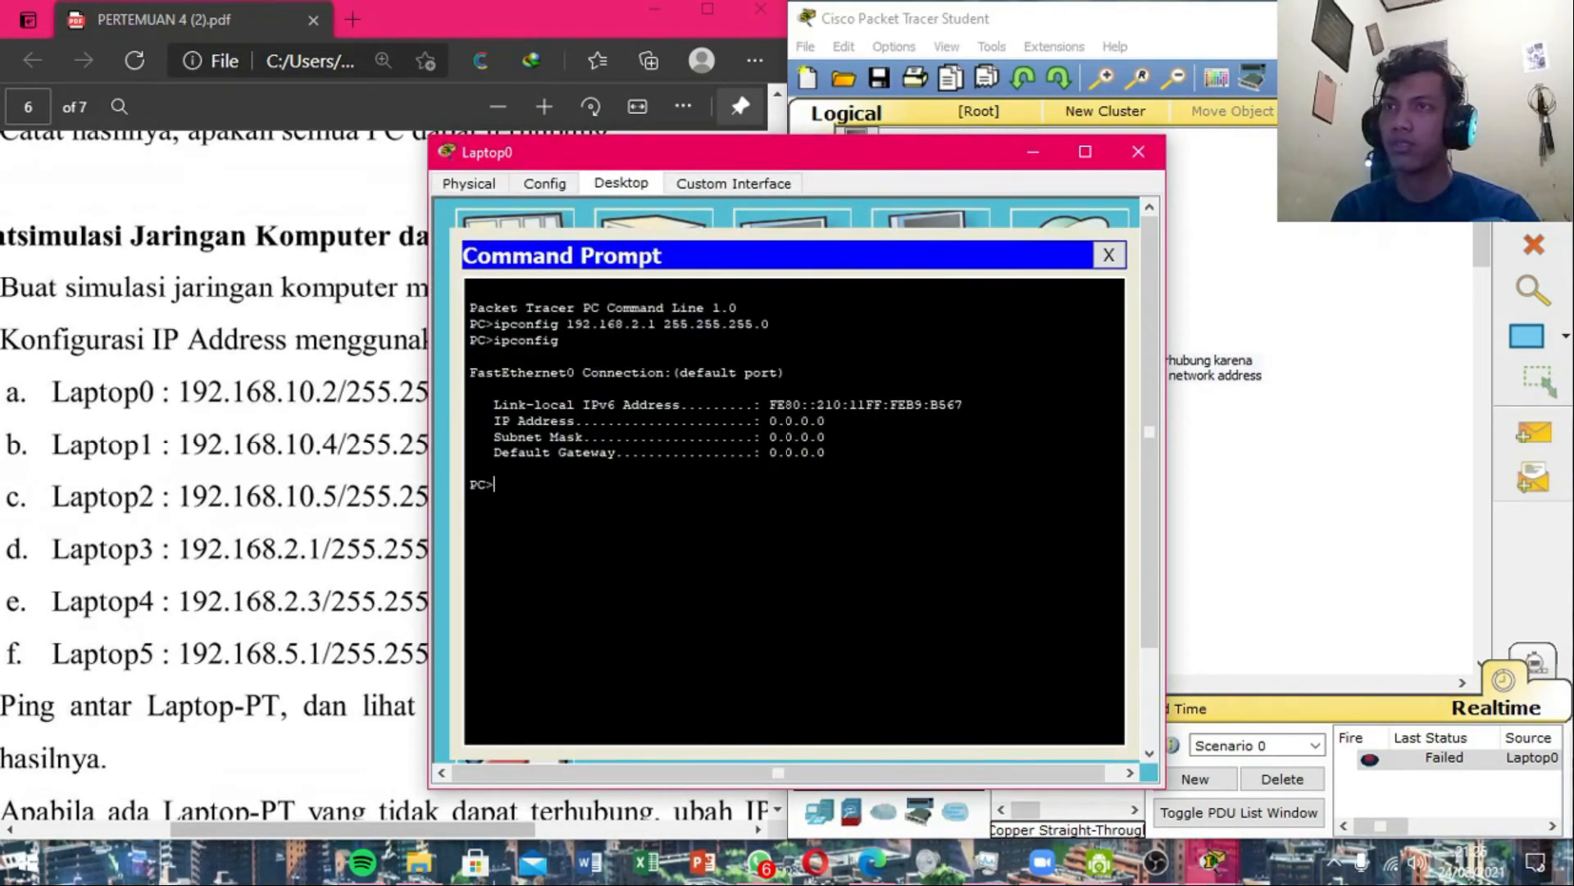
{"action": "key", "text": "Up"}
{"action": "key", "text": "Up"}
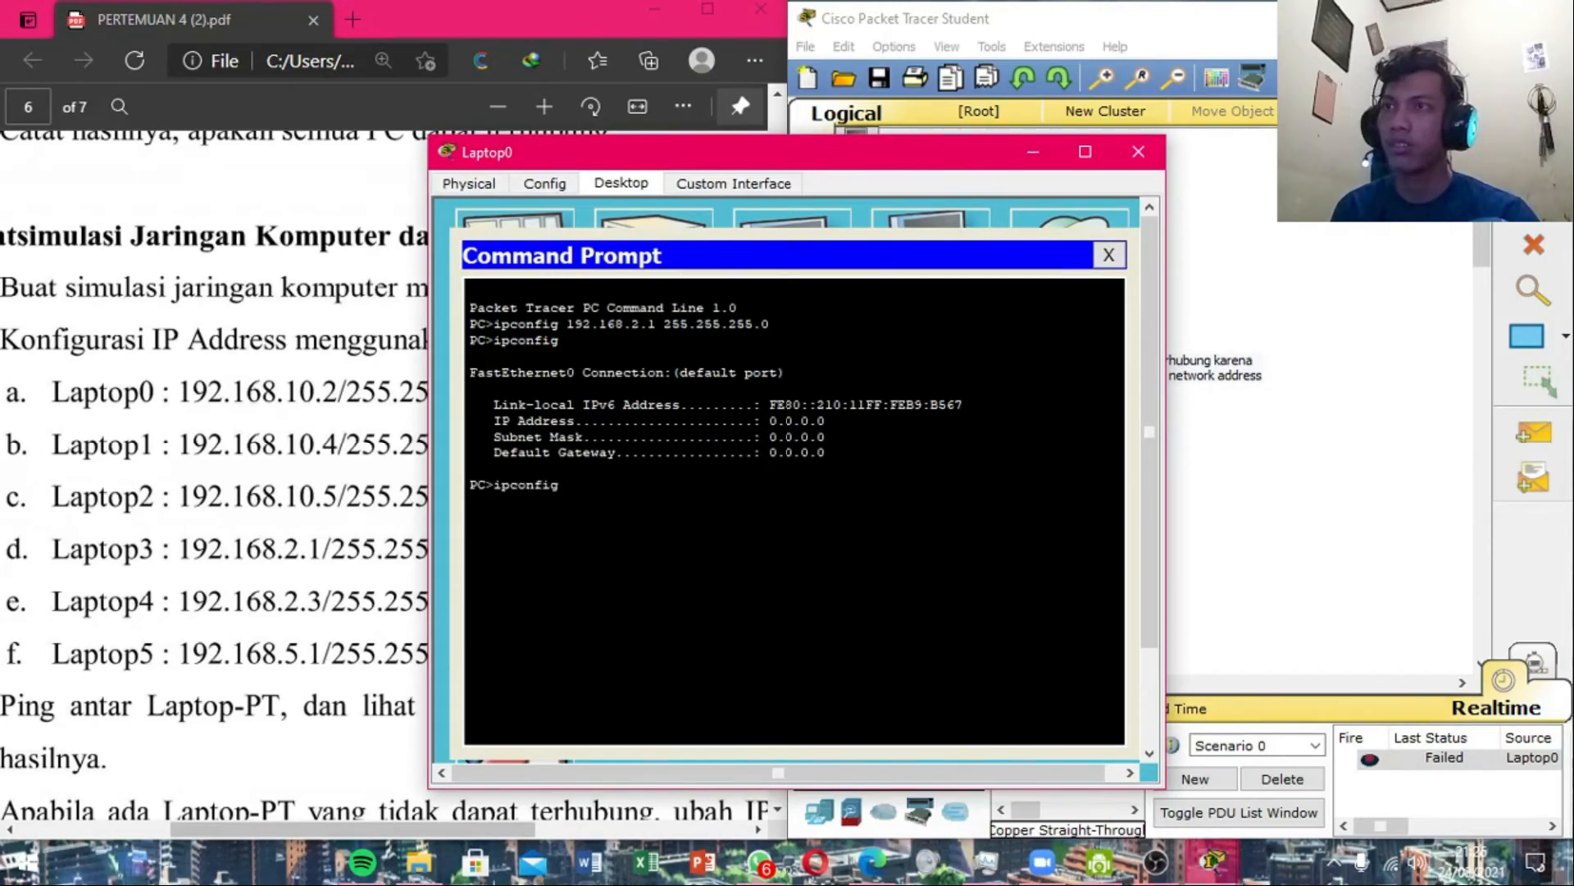
{"action": "key", "text": "Down"}
{"action": "key", "text": "Down"}
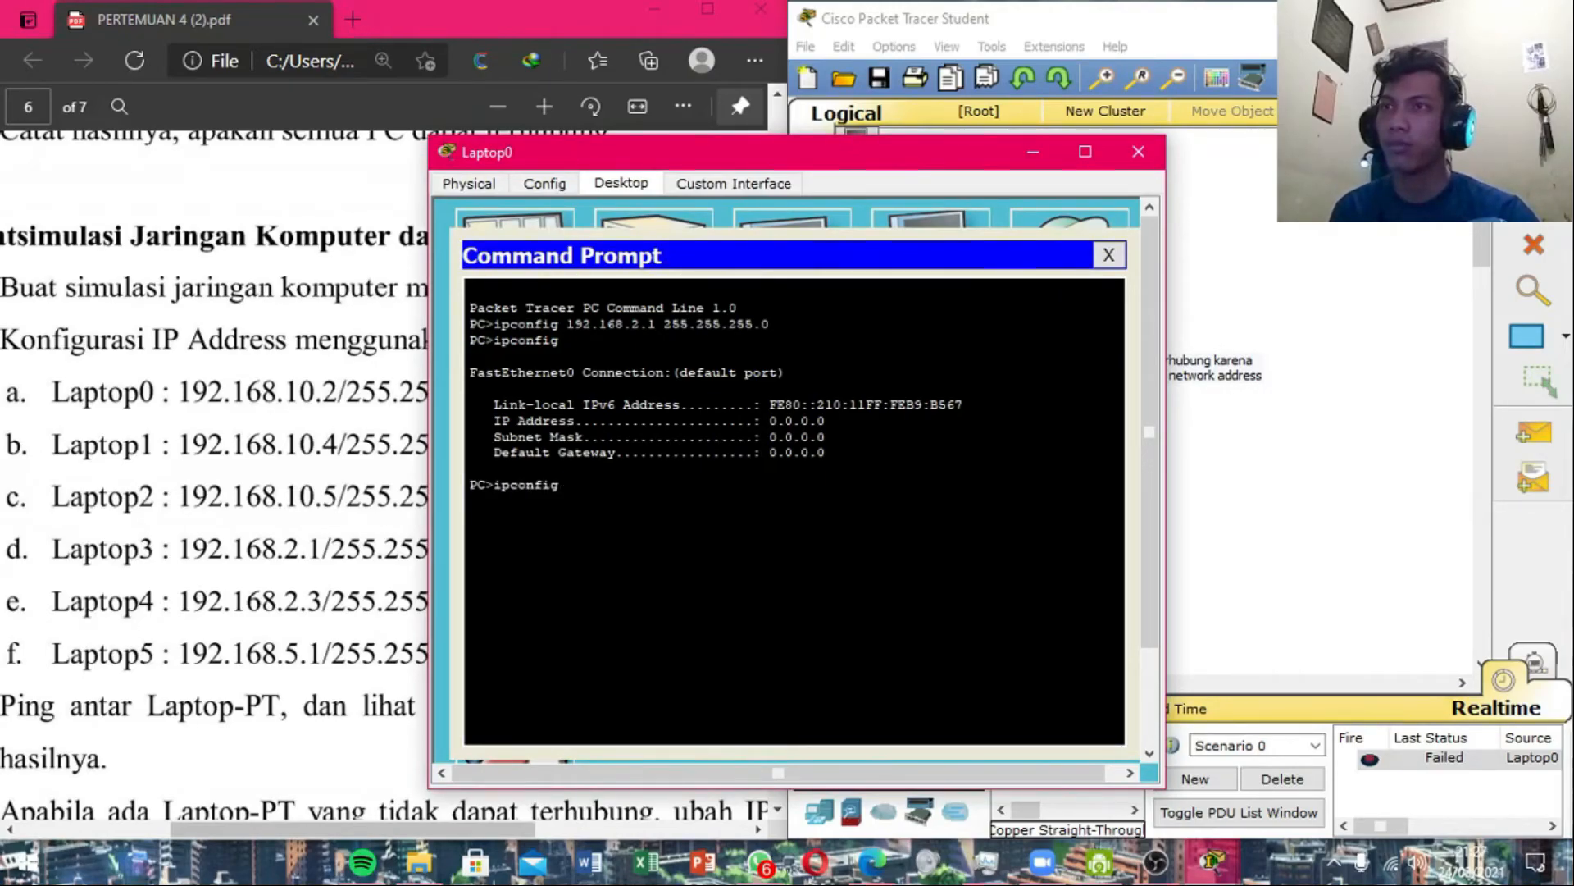
{"action": "key", "text": "Up"}
{"action": "key", "text": "Up"}
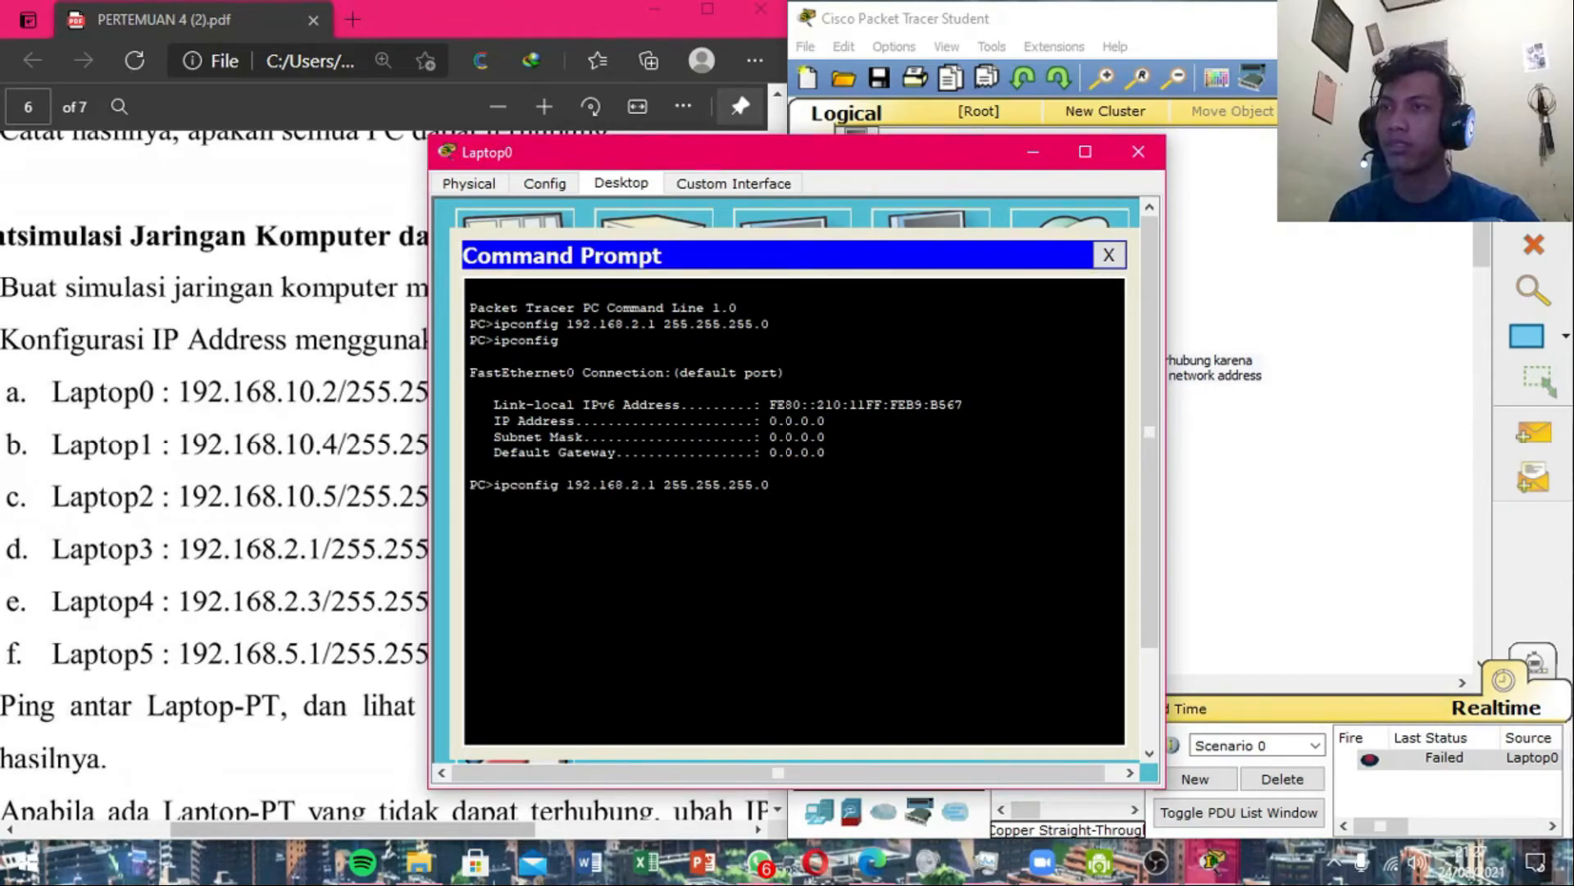
{"action": "key", "text": "Down"}
{"action": "key", "text": "Return"}
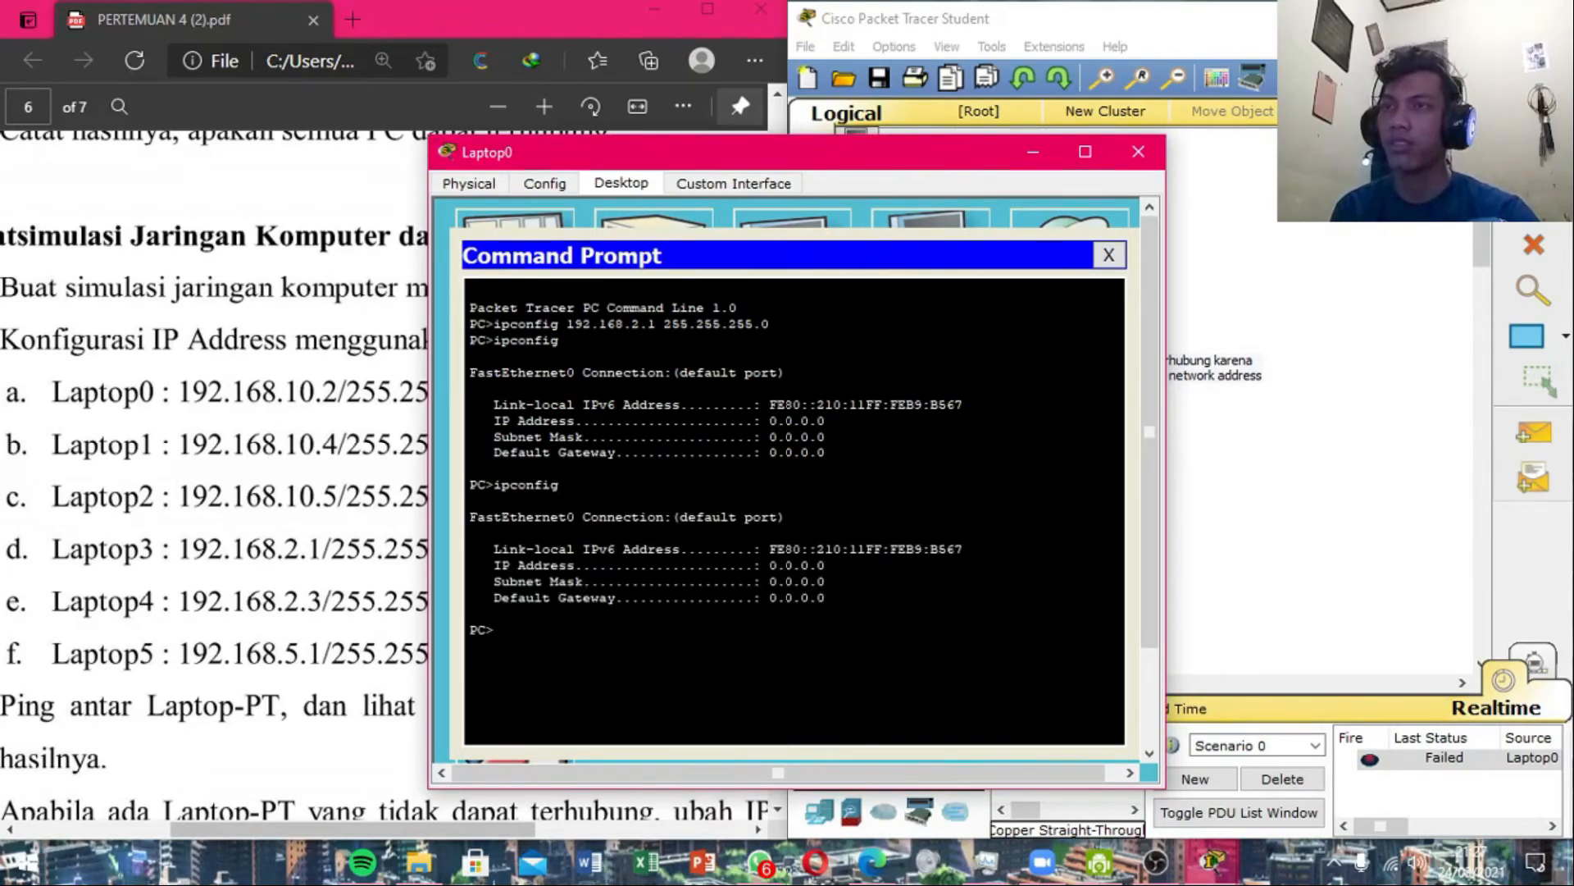
Move Laptop0's window clear of the topology and rerun ipconfig 192.168.2.1 255.255.255.0 on it.
{"action": "left_click_drag", "start_coordinate": [807, 164], "coordinate": [440, 181]}
{"action": "key", "text": "Up"}
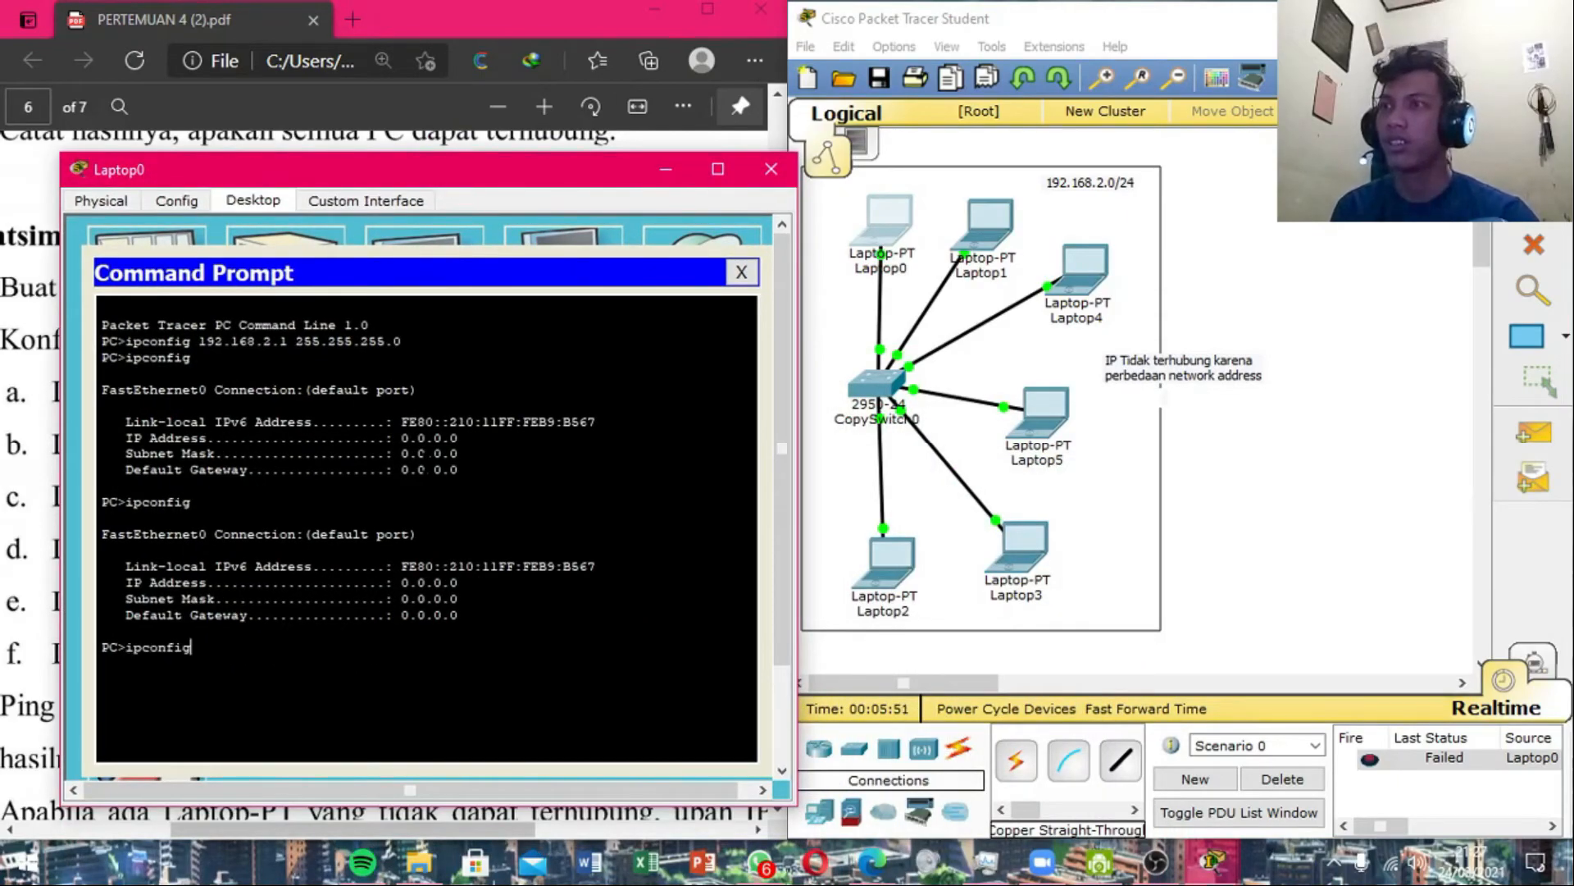
{"action": "key", "text": "Up"}
{"action": "key", "text": "Return"}
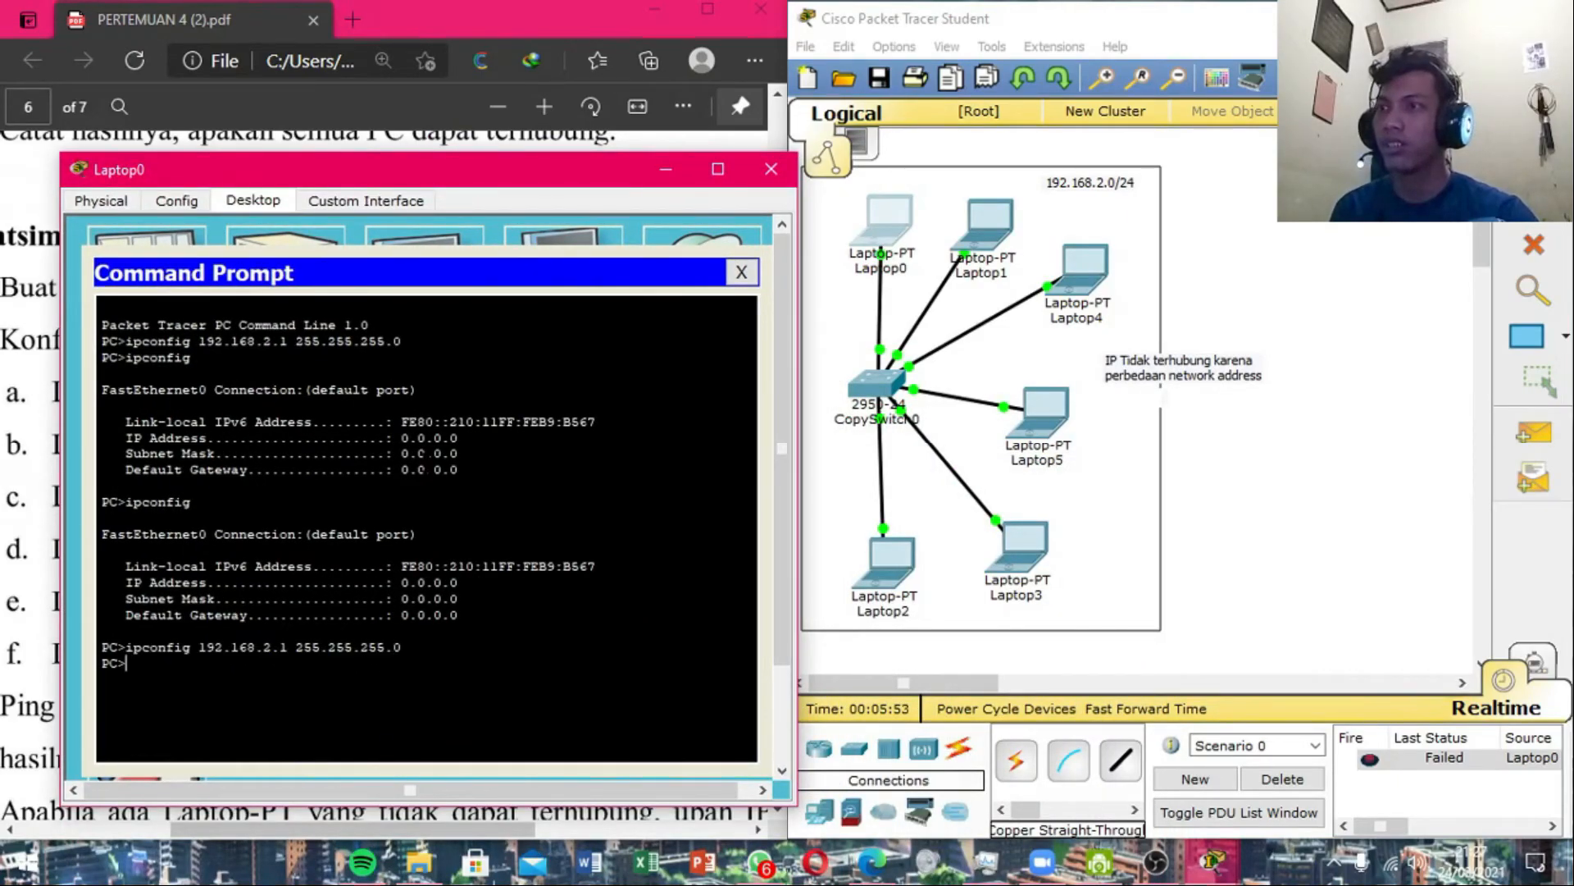
Verify Laptop0's address with a plain ipconfig and close its window, leaving the file unsaved.
{"action": "key", "text": "Up"}
{"action": "key", "text": "Up"}
{"action": "key", "text": "Return"}
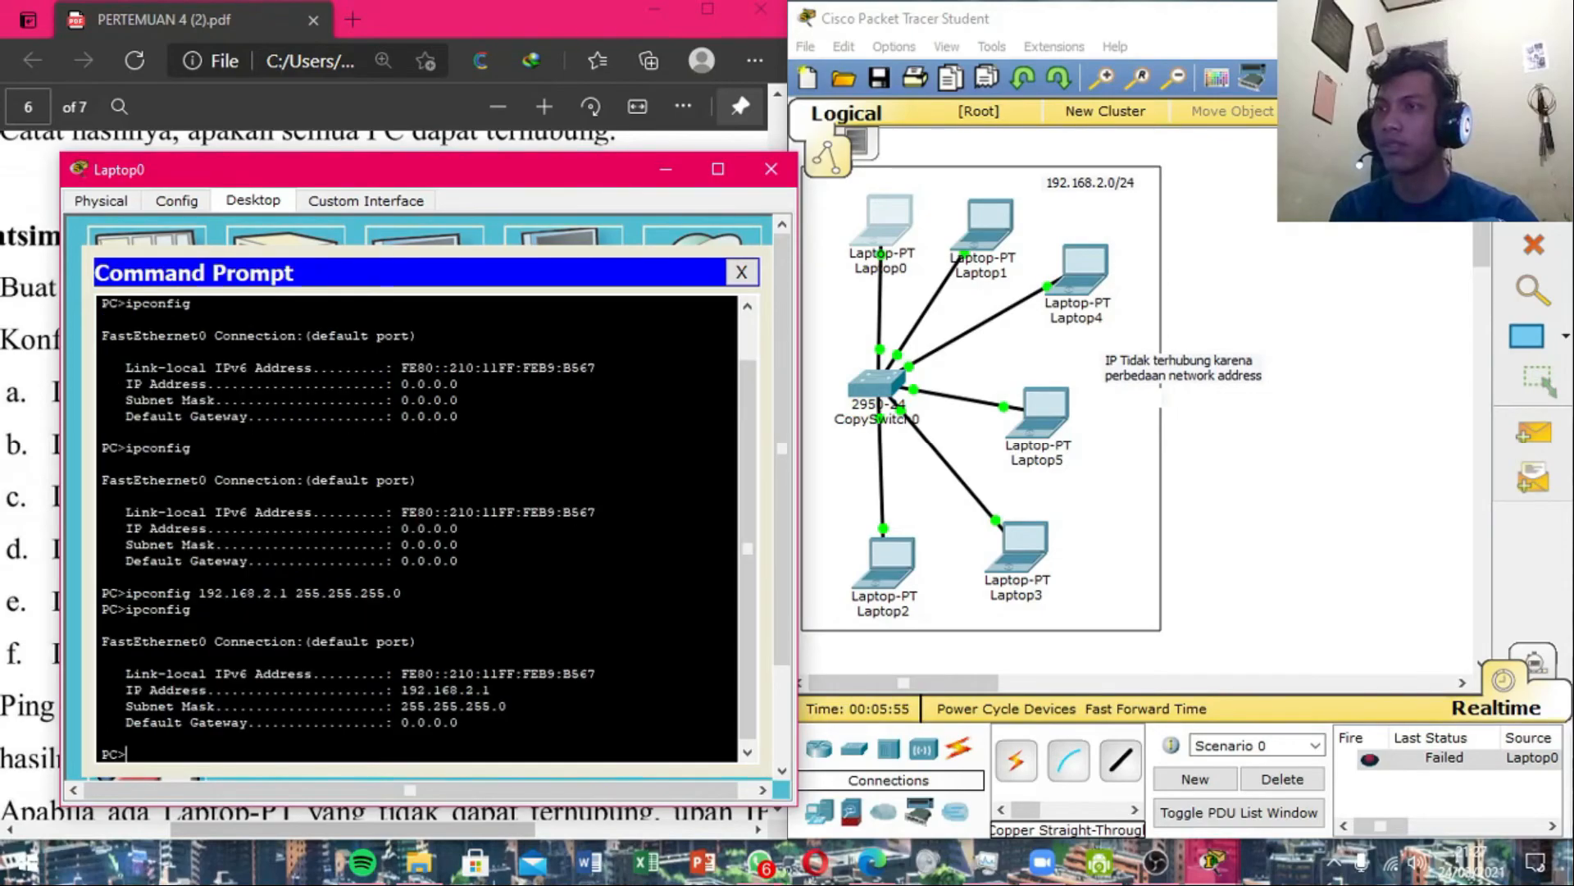
{"action": "left_click", "coordinate": [741, 272]}
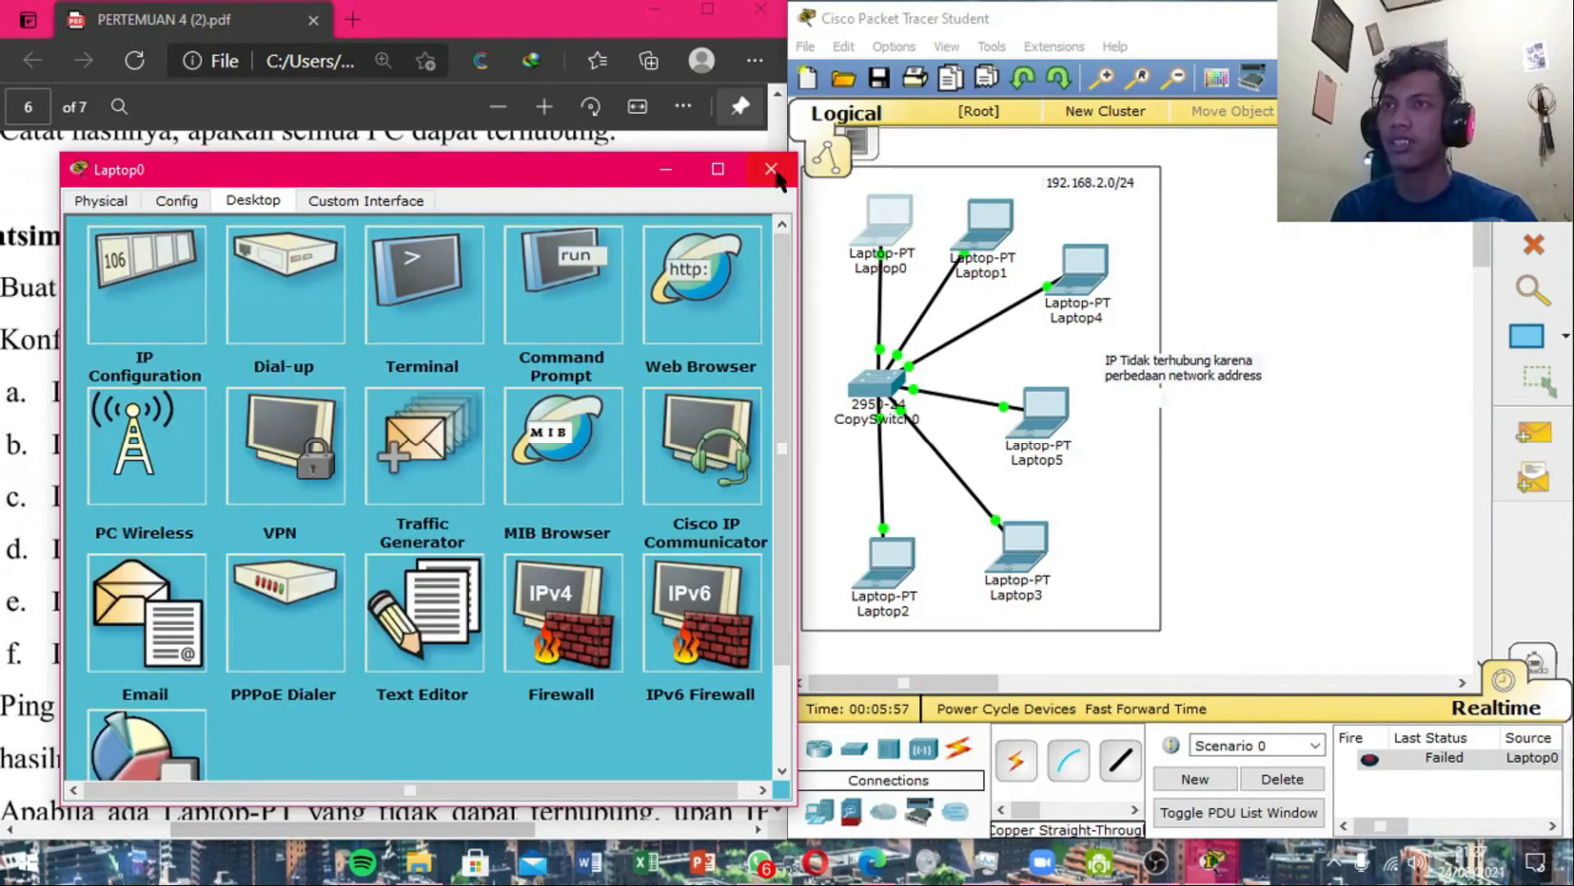
{"action": "left_click", "coordinate": [771, 169]}
{"action": "key", "text": "ctrl+s"}
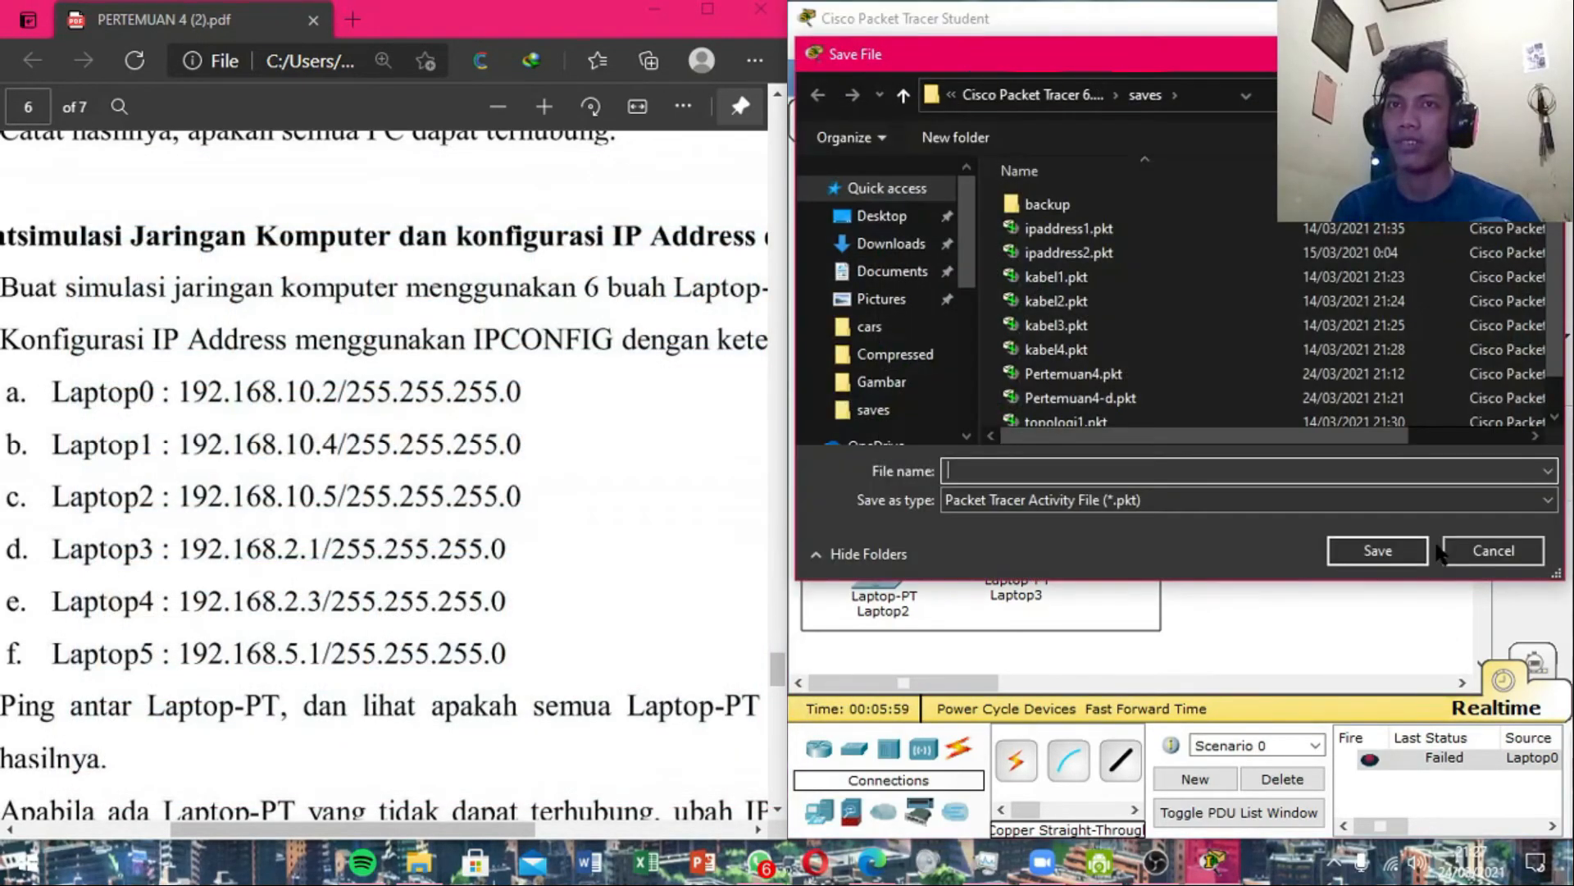
{"action": "left_click", "coordinate": [1492, 551]}
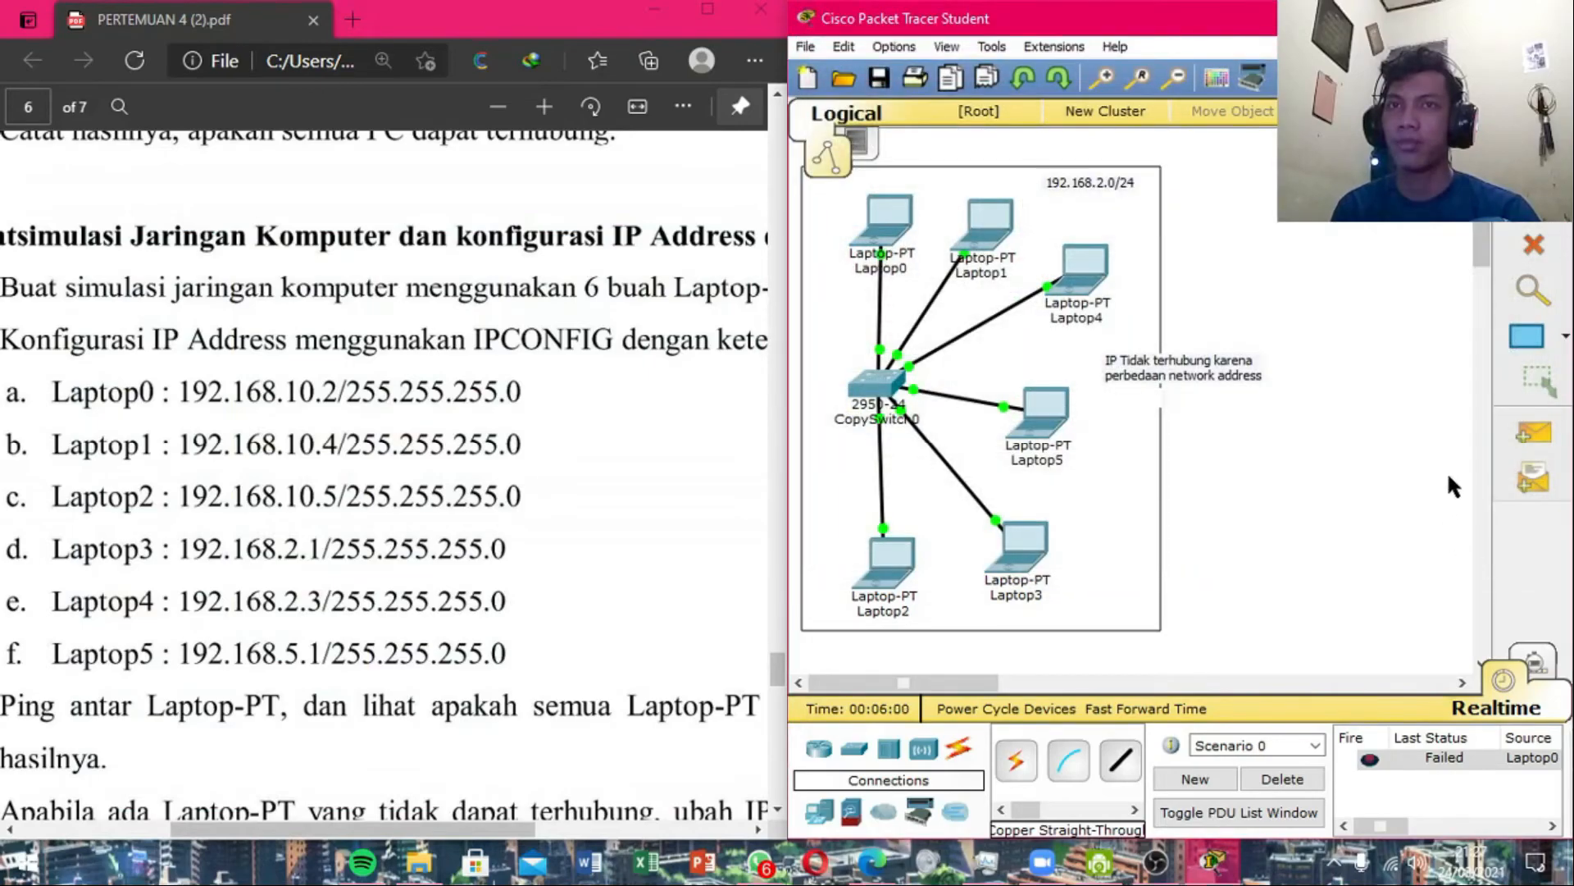
Delete the previous PDU test from Scenario 0 and send a simple PDU from Laptop0 to Laptop1.
{"action": "left_click", "coordinate": [1296, 776]}
{"action": "left_click", "coordinate": [1533, 432]}
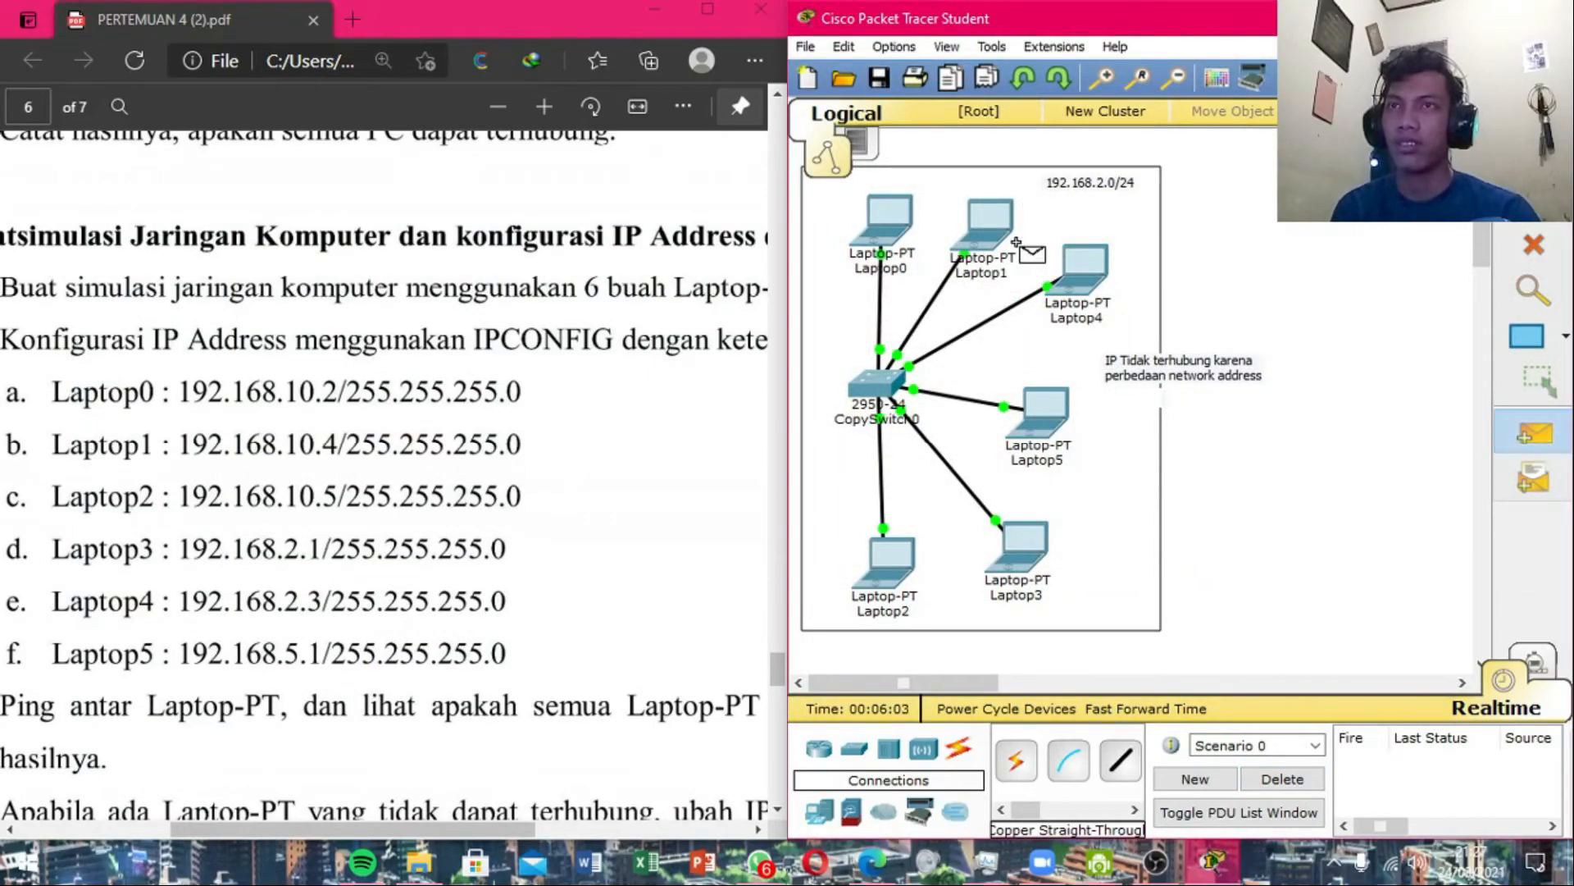
{"action": "left_click", "coordinate": [881, 220]}
{"action": "left_click", "coordinate": [992, 224]}
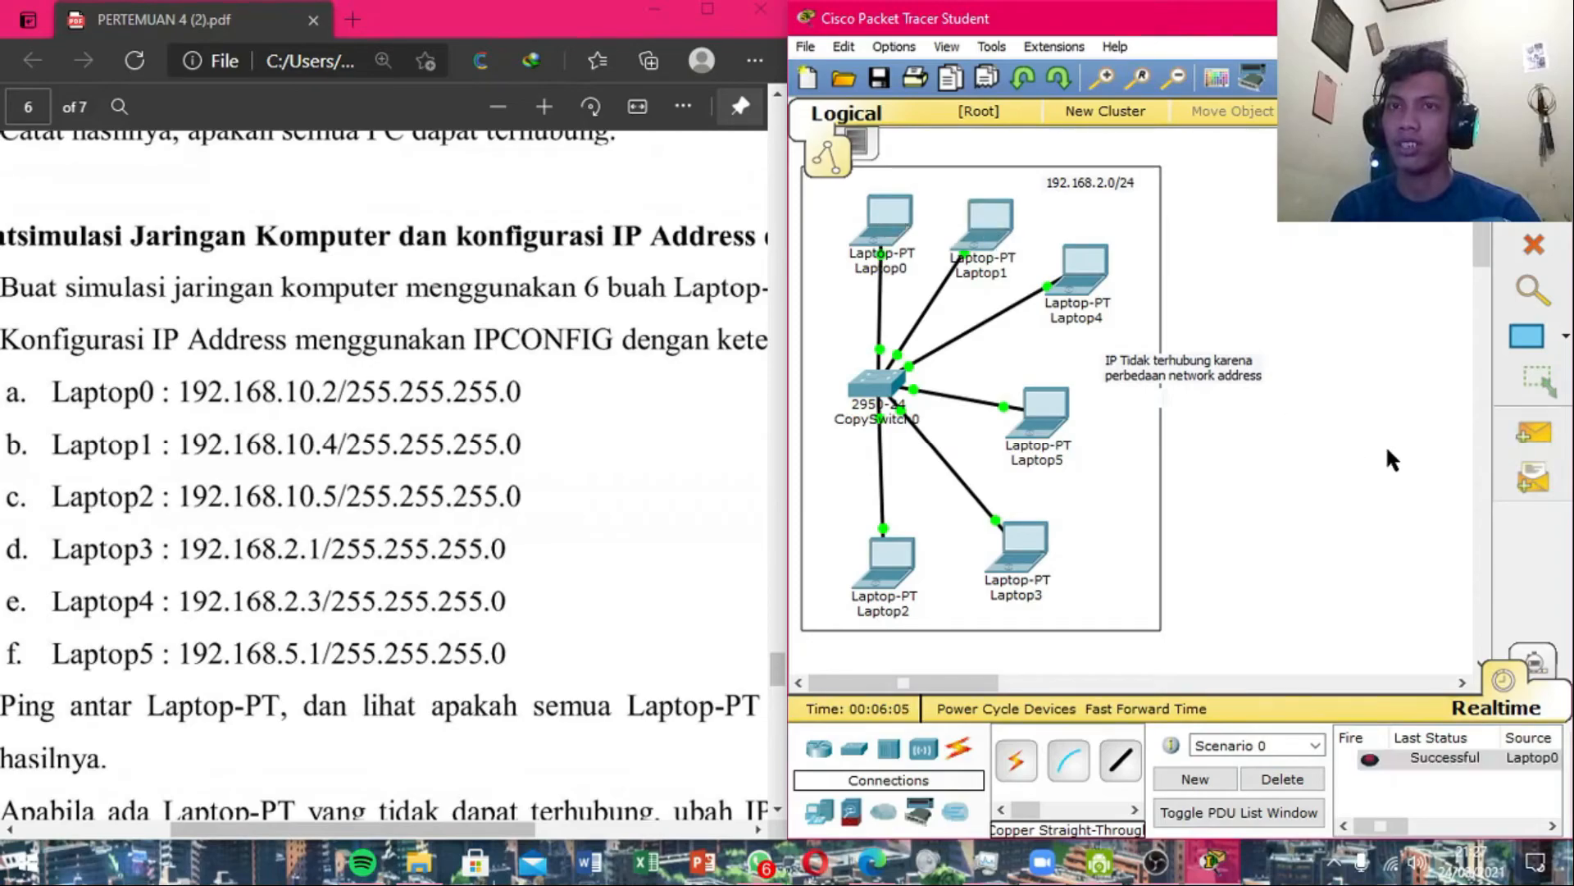
Send a simple PDU from Laptop0 to Laptop4 and another from Laptop0 to Laptop5.
{"action": "left_click", "coordinate": [886, 223]}
{"action": "left_click", "coordinate": [1084, 271]}
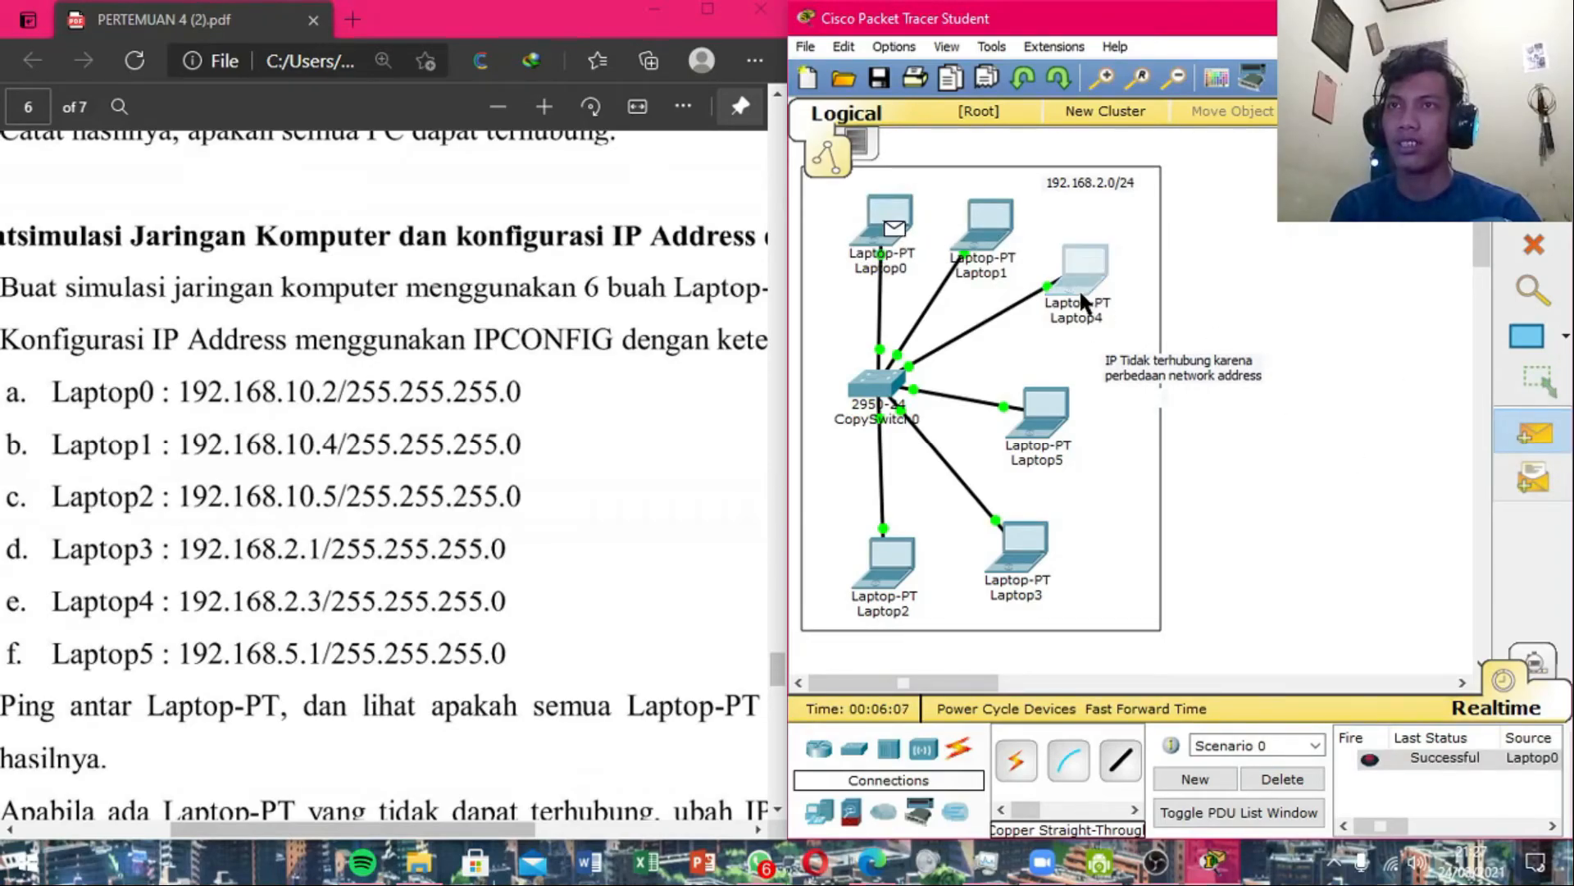
{"action": "left_click", "coordinate": [1533, 432]}
{"action": "left_click", "coordinate": [890, 222]}
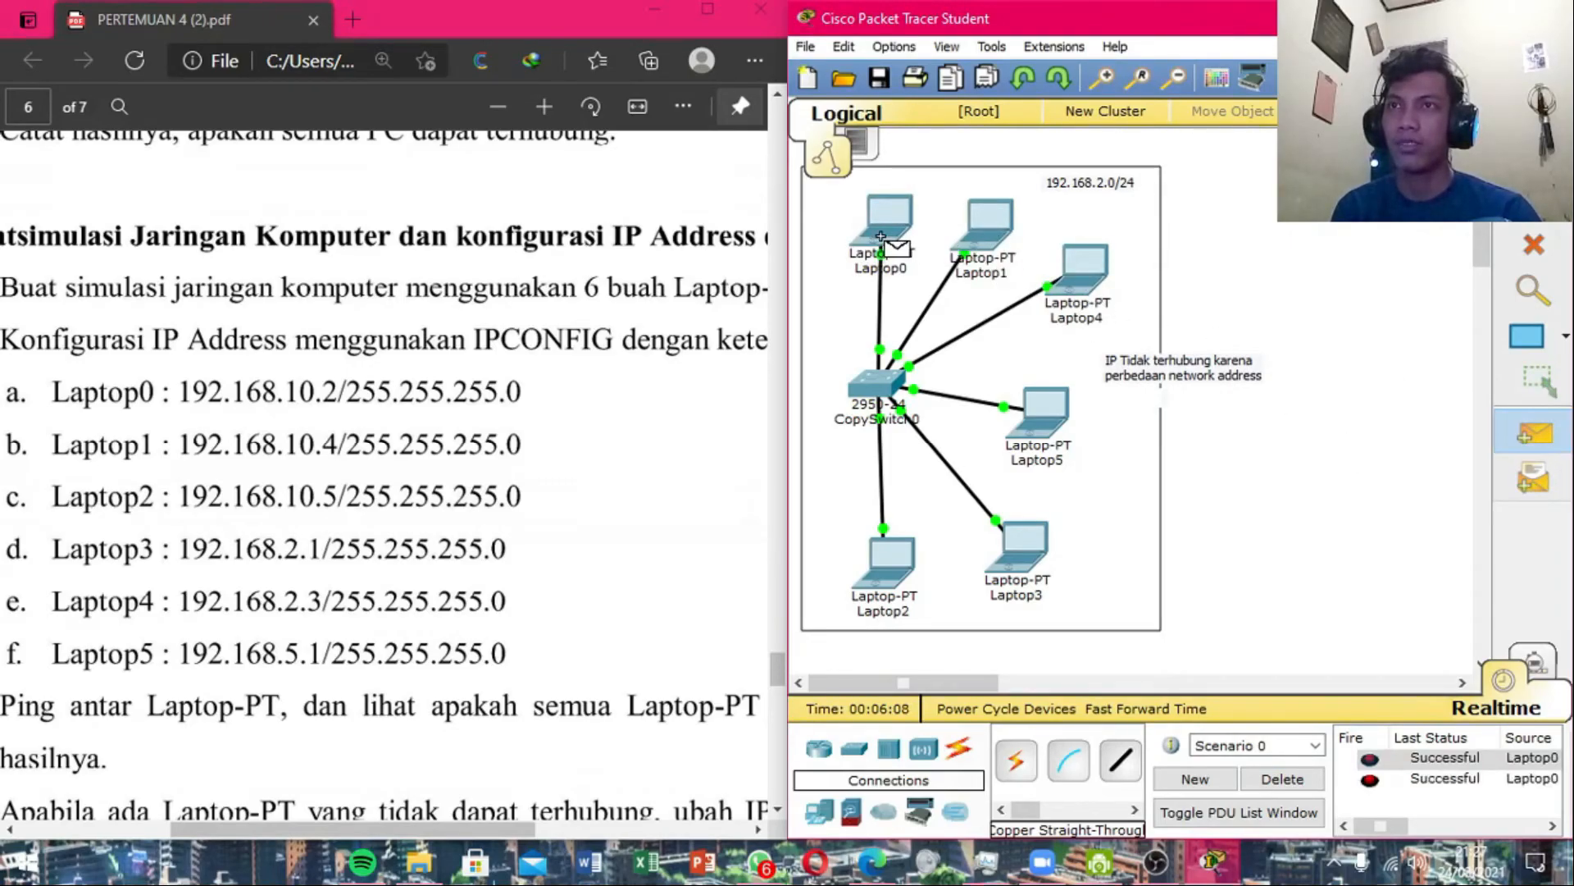
{"action": "left_click", "coordinate": [1045, 410]}
Send two more simple PDUs from Laptop0, to Laptop5 and to Laptop3, and check the statuses in the PDU list.
{"action": "left_click", "coordinate": [1532, 432]}
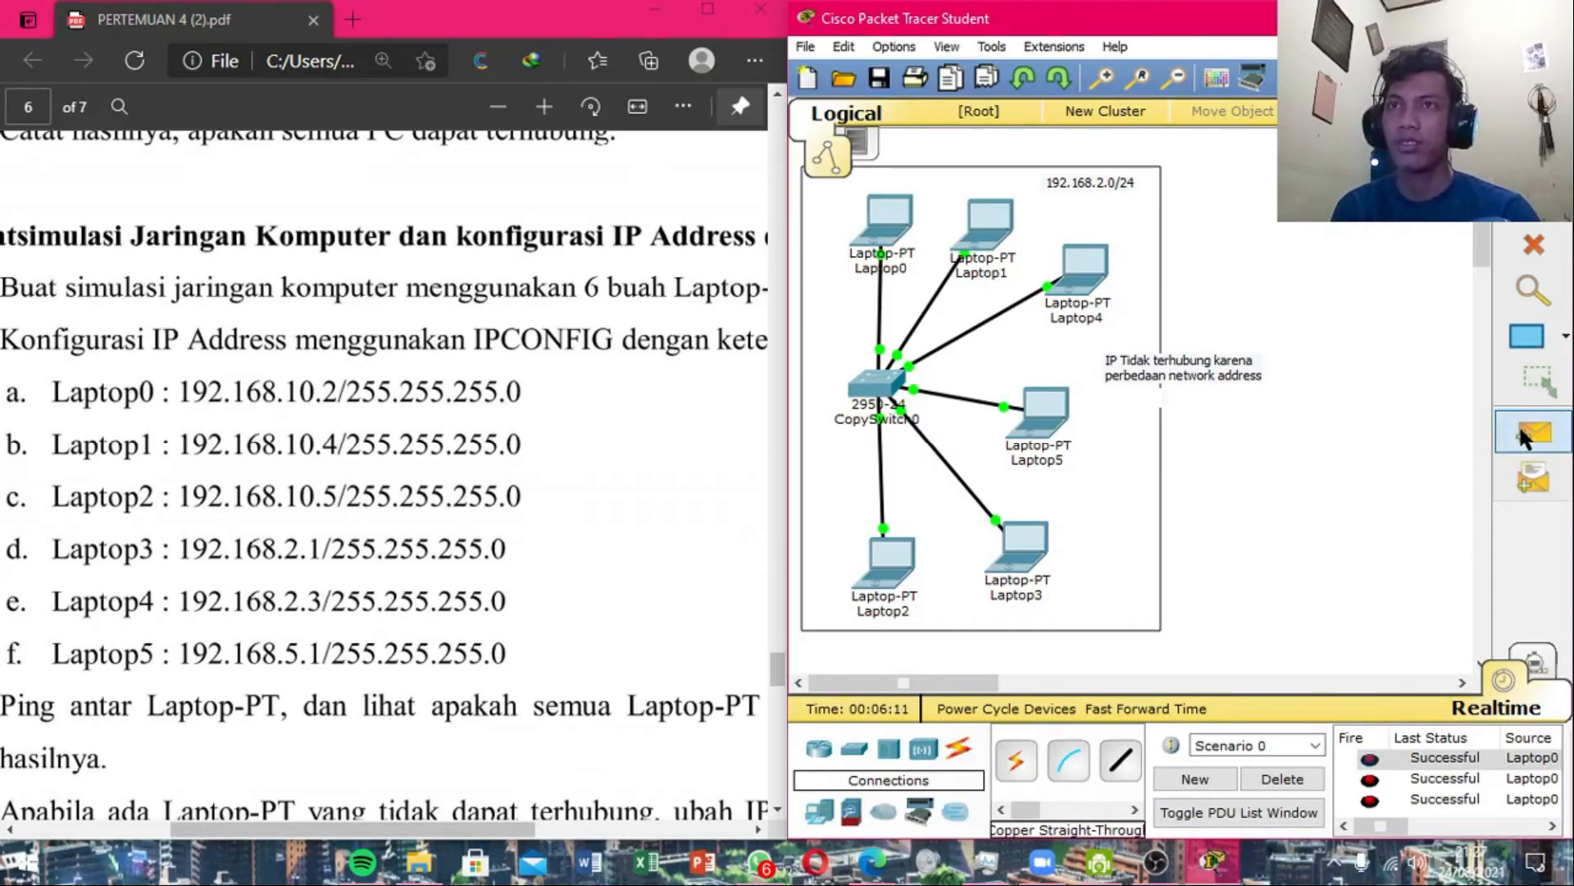
{"action": "left_click", "coordinate": [879, 248]}
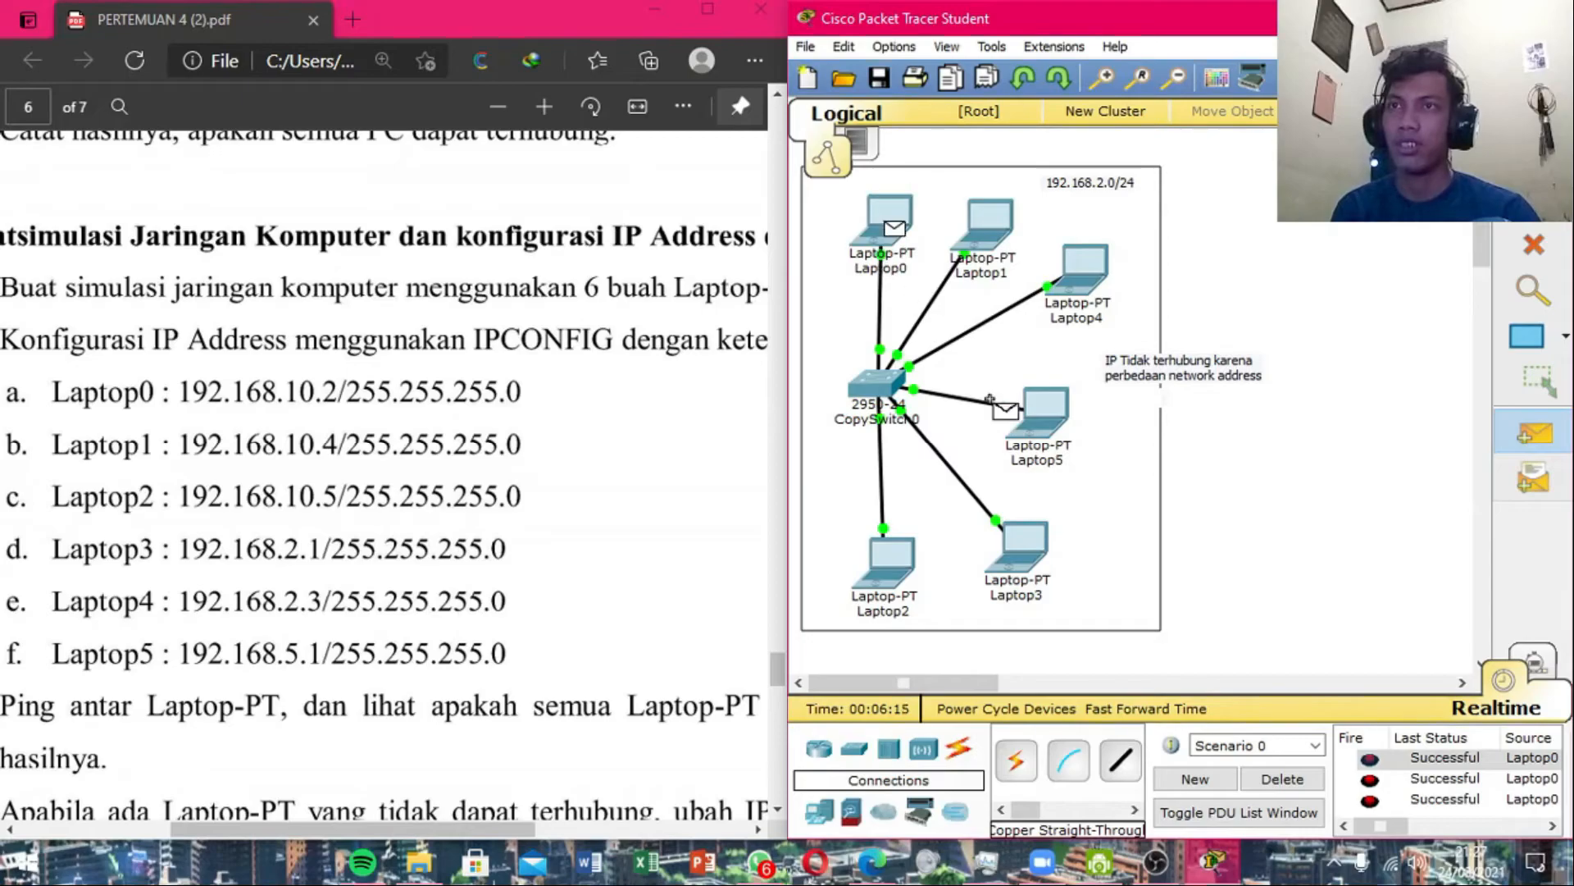
{"action": "left_click", "coordinate": [1035, 402]}
{"action": "left_click", "coordinate": [1532, 432]}
{"action": "left_click", "coordinate": [881, 238]}
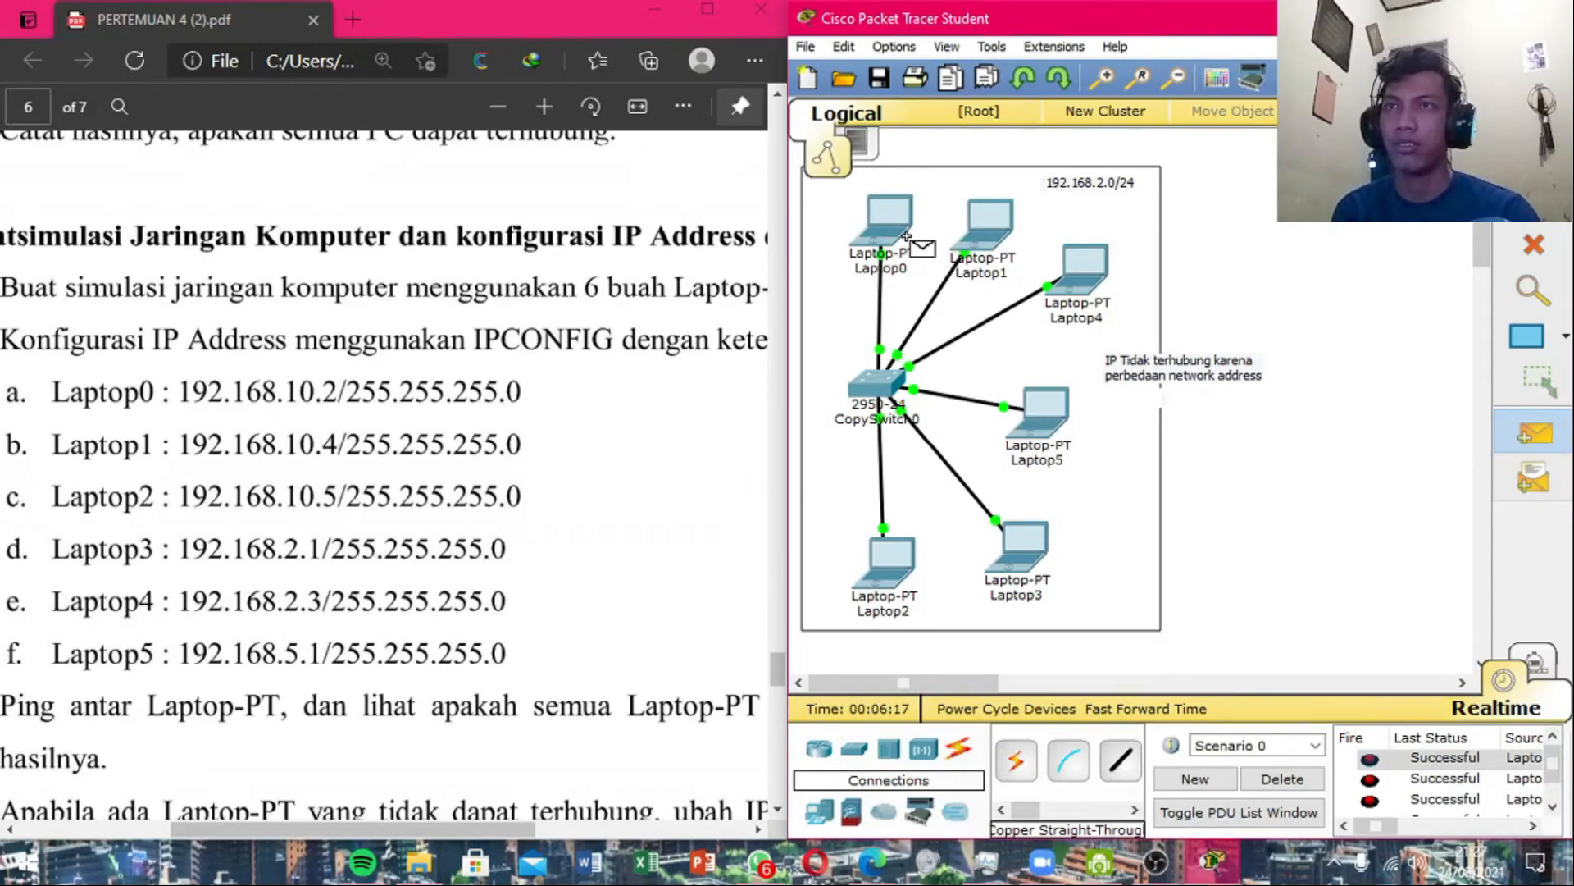
{"action": "left_click", "coordinate": [1017, 574]}
{"action": "left_click", "coordinate": [1466, 824]}
{"action": "scroll", "coordinate": [1440, 779], "scroll_direction": "down", "scroll_amount": 1}
{"action": "scroll", "coordinate": [1440, 779], "scroll_direction": "up", "scroll_amount": 1}
{"action": "left_click_drag", "start_coordinate": [1442, 825], "coordinate": [1353, 825]}
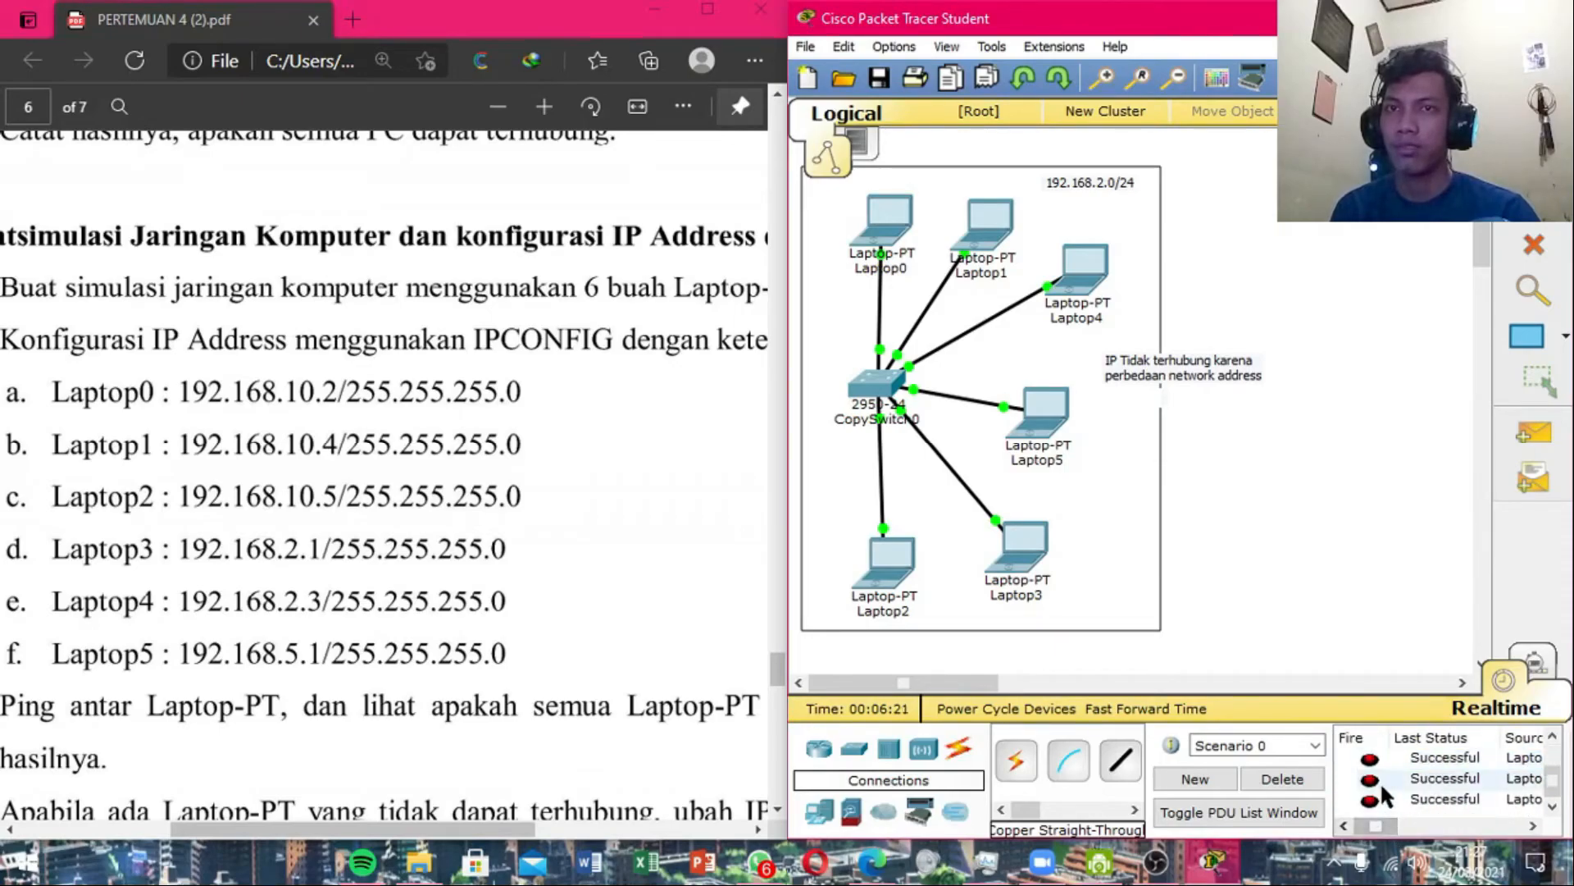
Clear the PDU tests from Scenario 0 and send a simple PDU from Laptop2 to Laptop1.
{"action": "left_click", "coordinate": [1533, 432]}
{"action": "left_click", "coordinate": [897, 238]}
{"action": "left_click", "coordinate": [894, 564]}
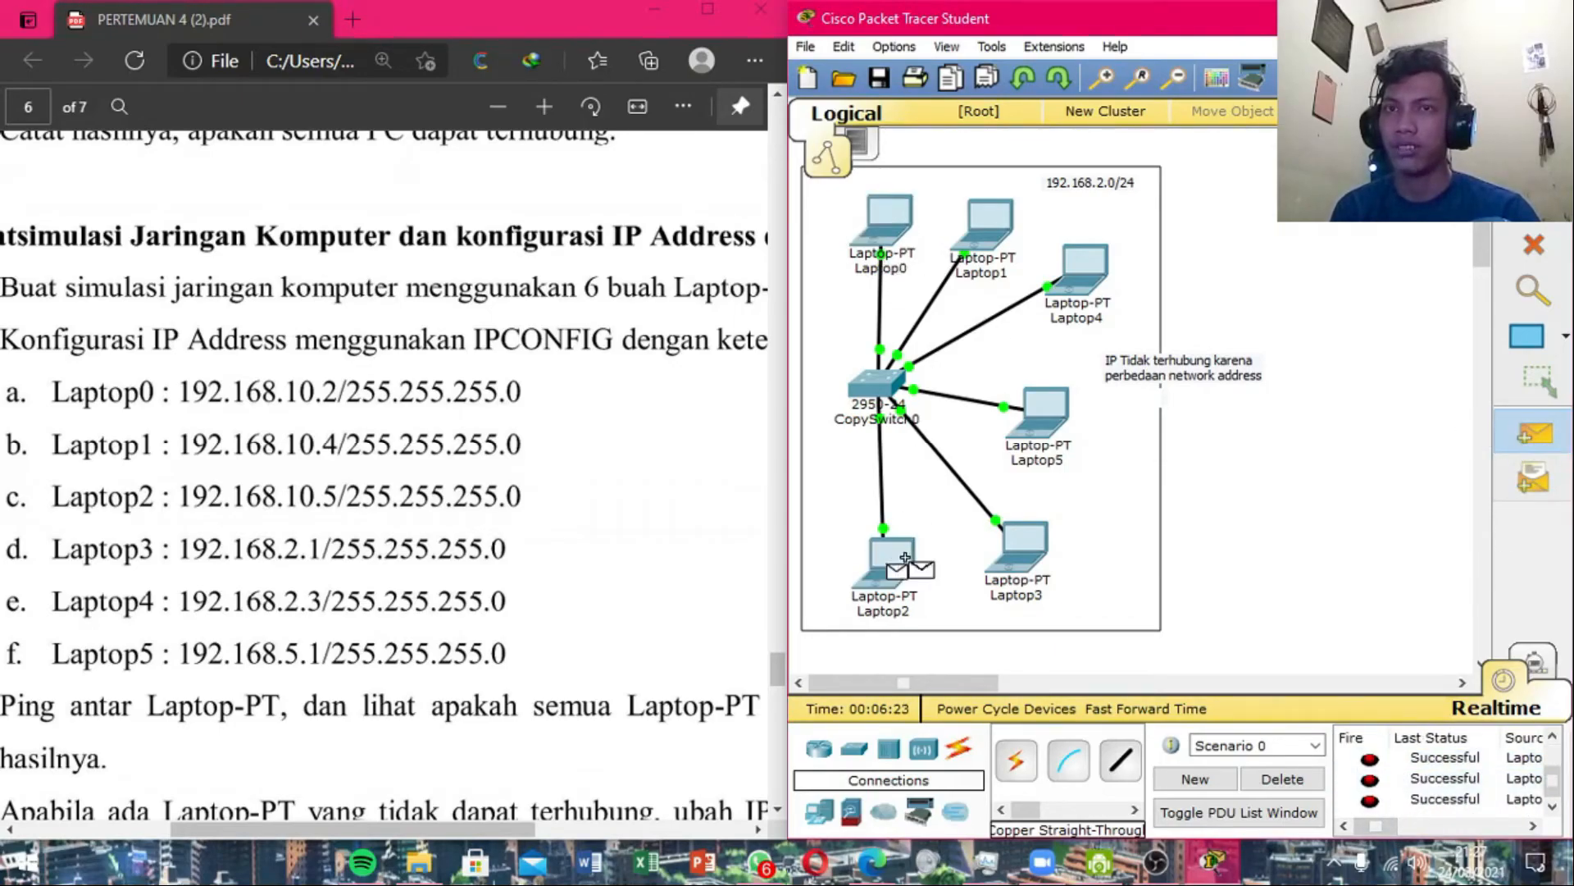
{"action": "left_click", "coordinate": [1311, 784]}
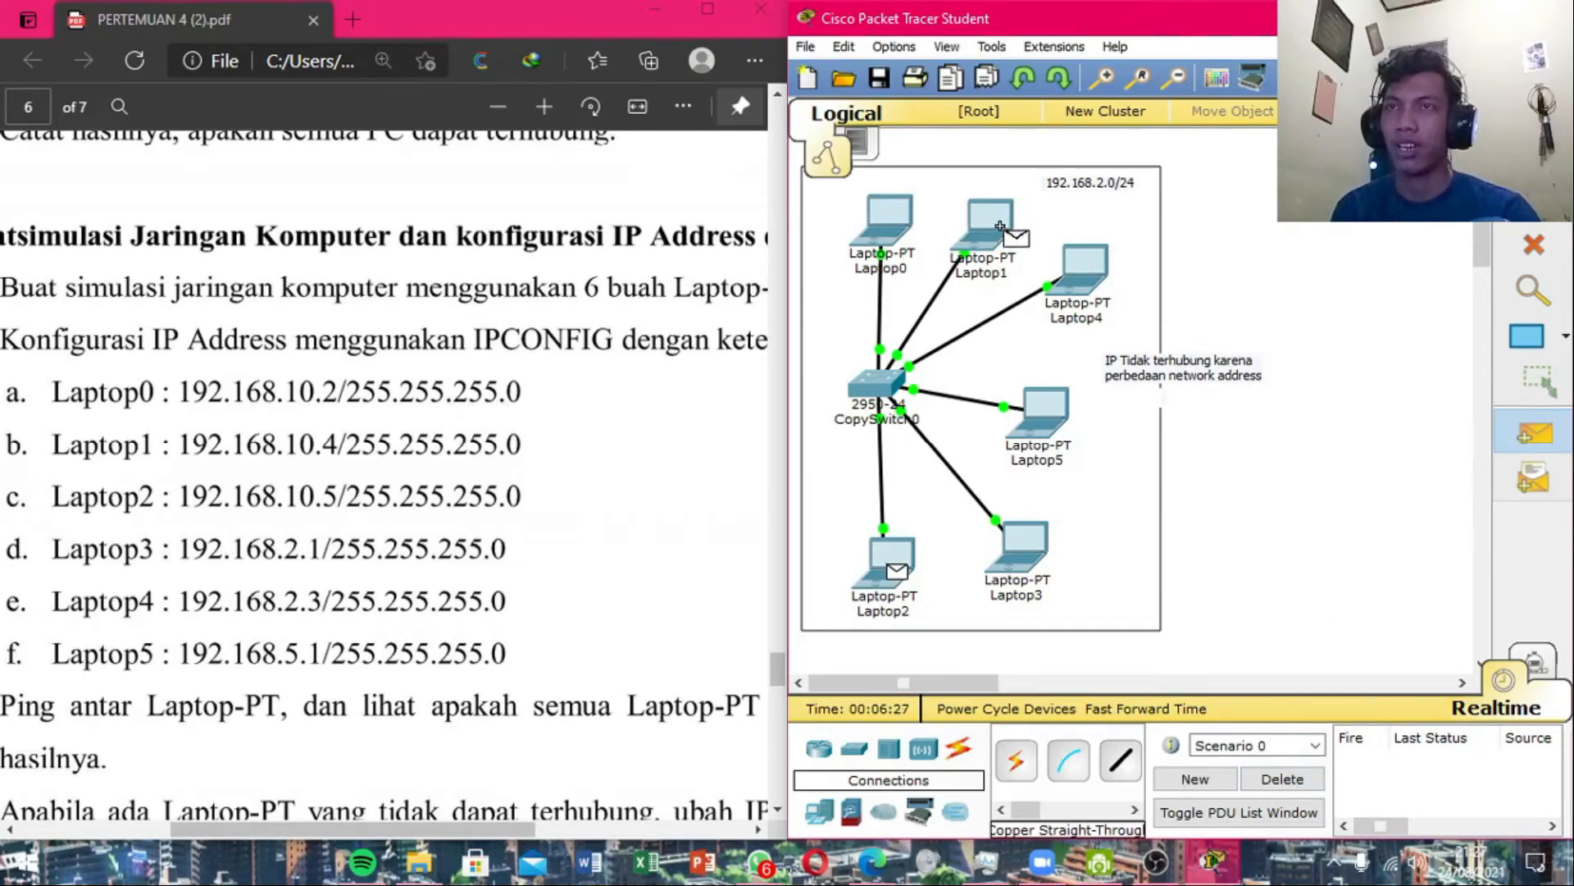
{"action": "left_click", "coordinate": [968, 220]}
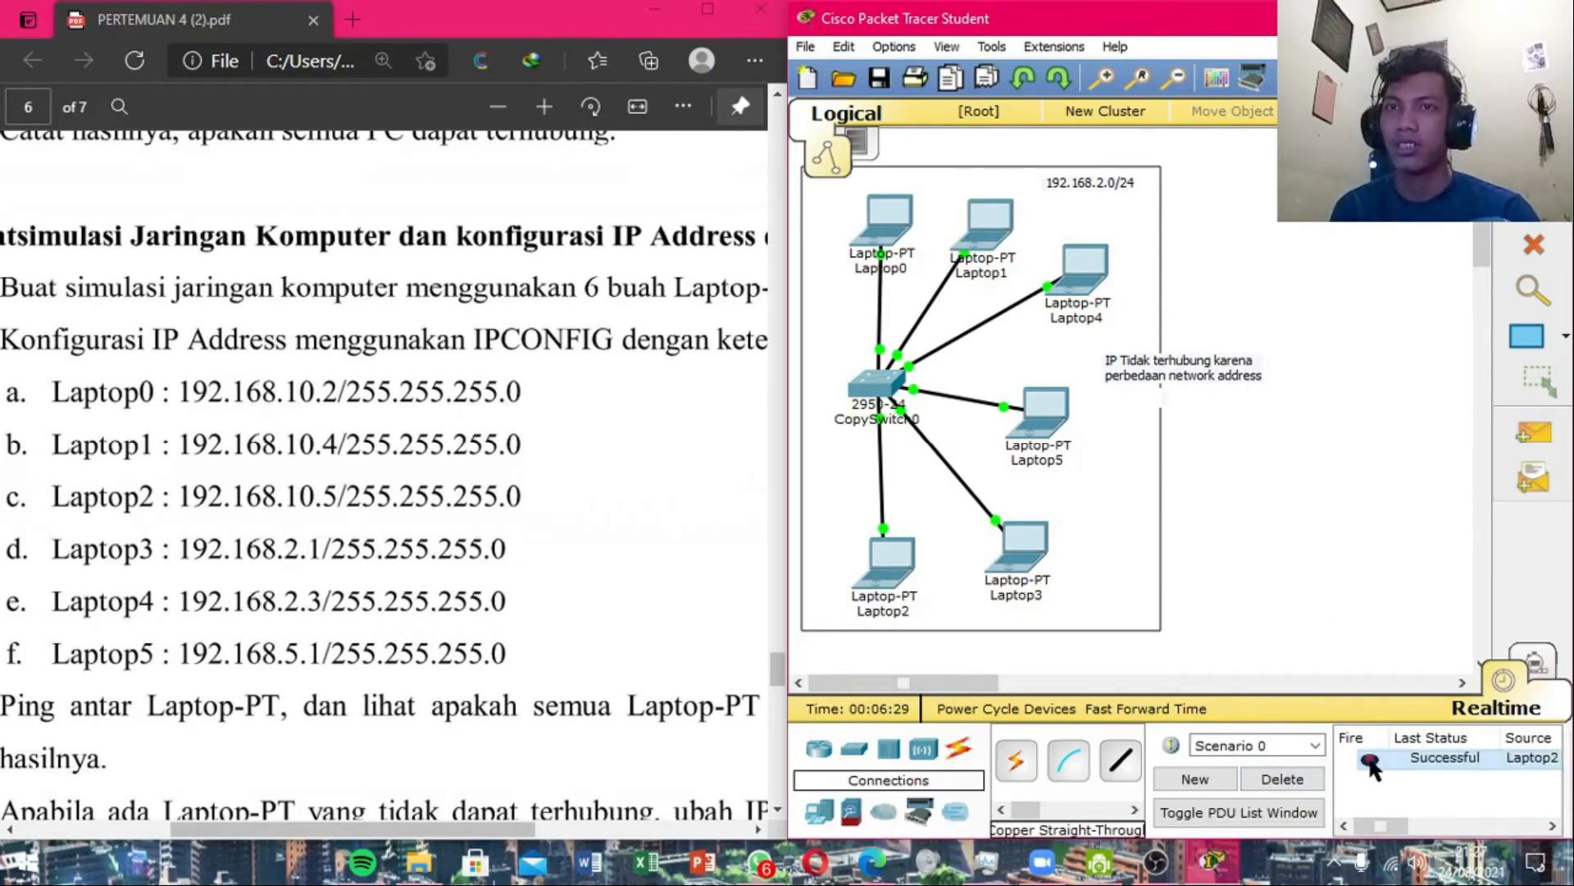
Remove the Laptop2 test from Scenario 0 and send a simple PDU from Laptop1 to Laptop0.
{"action": "left_click", "coordinate": [1279, 779]}
{"action": "left_click", "coordinate": [1532, 432]}
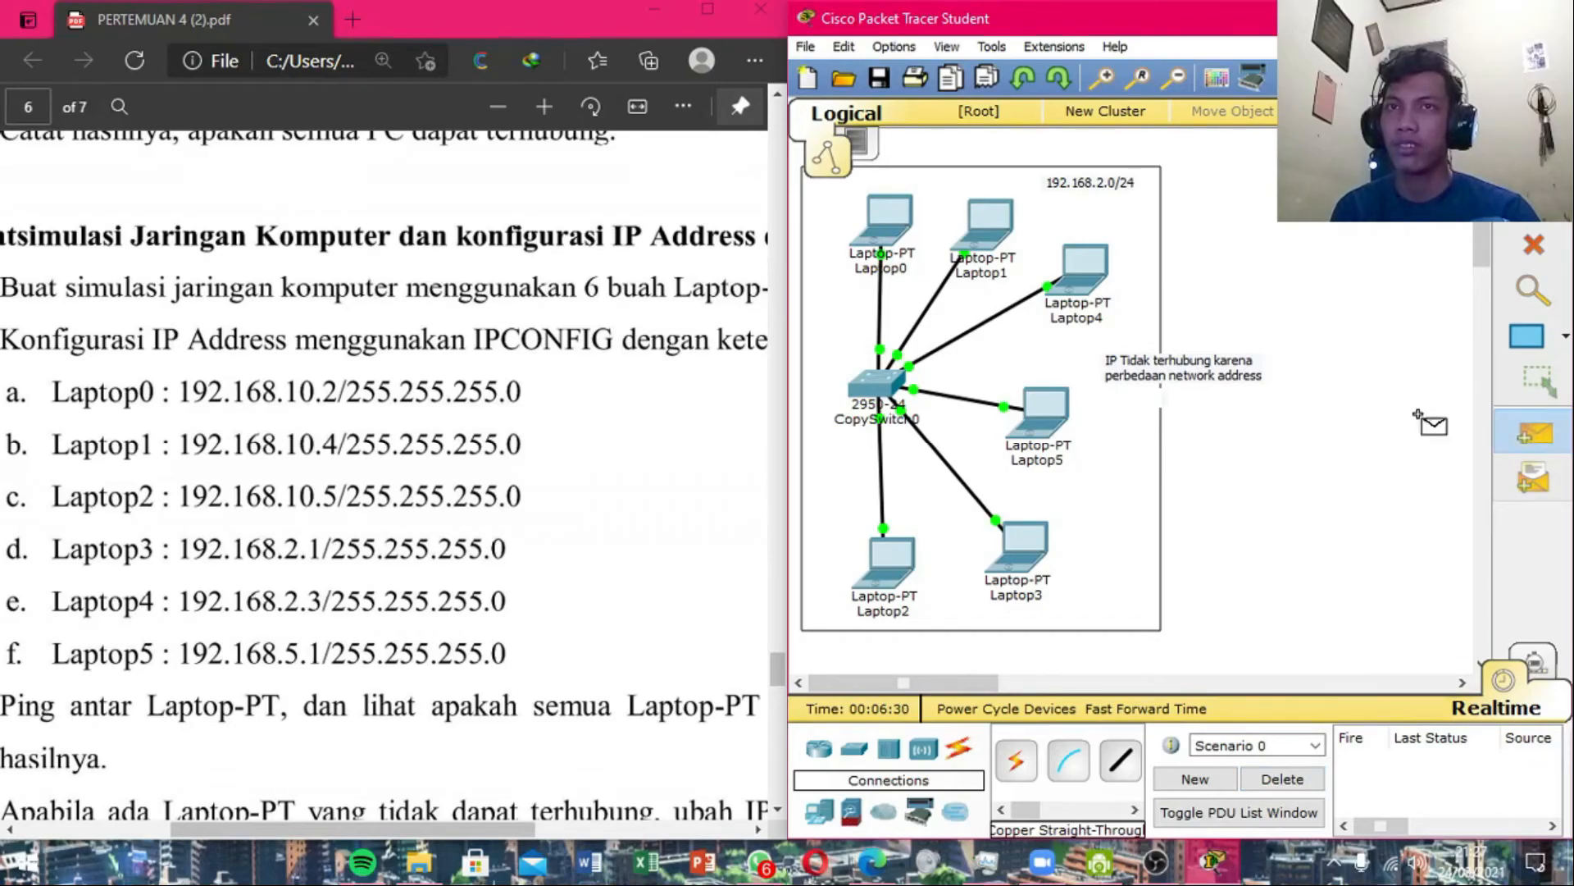
{"action": "left_click", "coordinate": [983, 229]}
{"action": "left_click", "coordinate": [884, 219]}
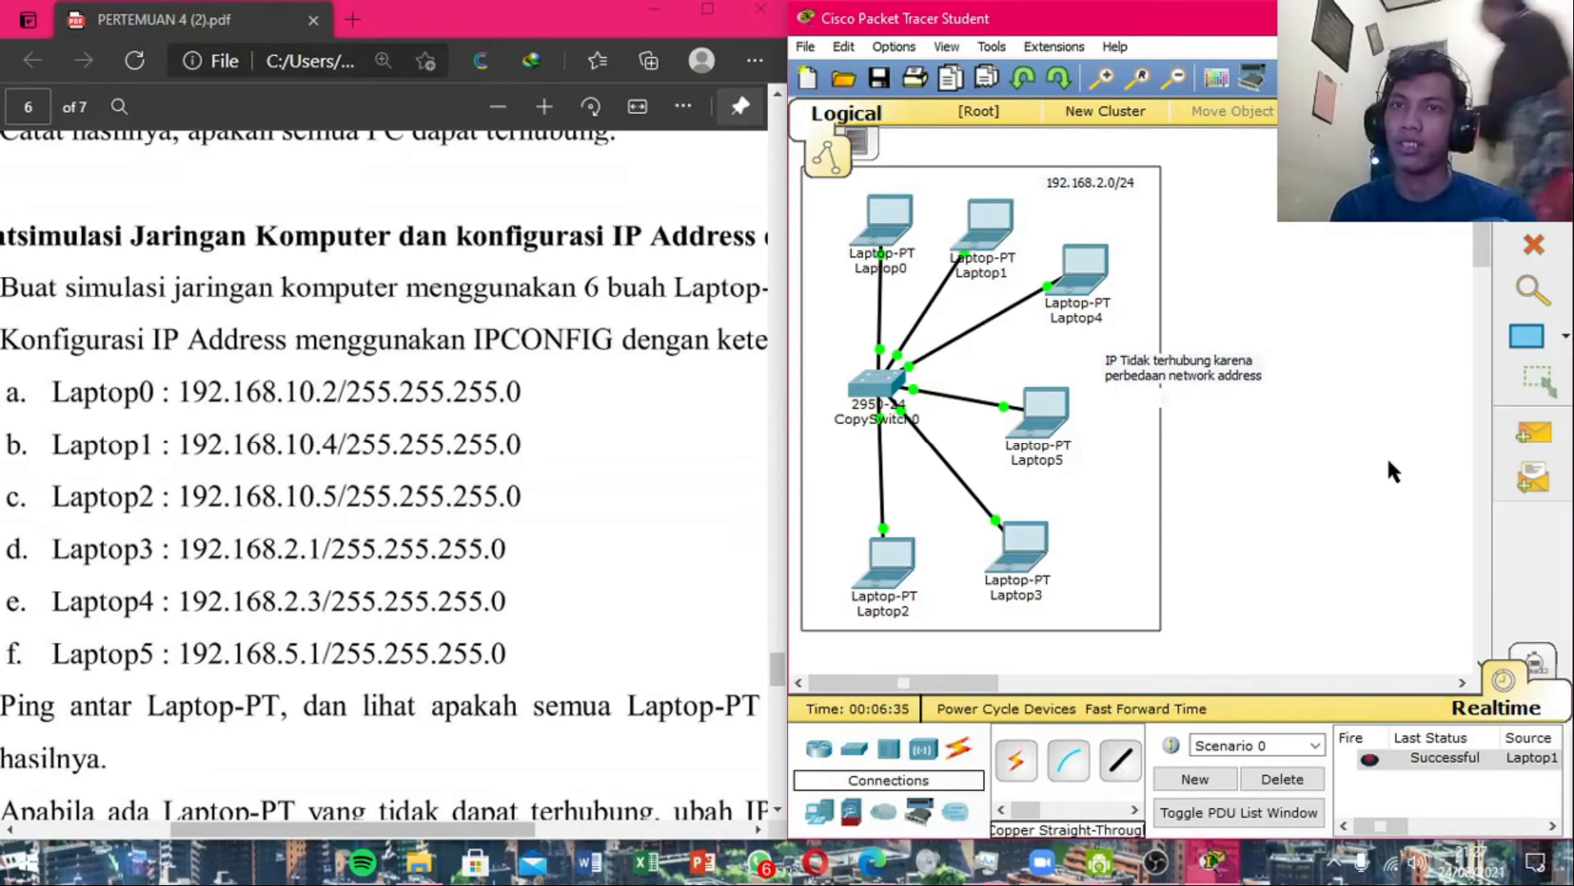
Send simple PDUs from Laptop0 to Laptop1 and from Laptop4 to Laptop0.
{"action": "left_click", "coordinate": [1532, 432]}
{"action": "left_click", "coordinate": [890, 223]}
{"action": "left_click", "coordinate": [989, 238]}
{"action": "left_click", "coordinate": [1531, 432]}
{"action": "left_click", "coordinate": [1082, 267]}
{"action": "left_click", "coordinate": [883, 223]}
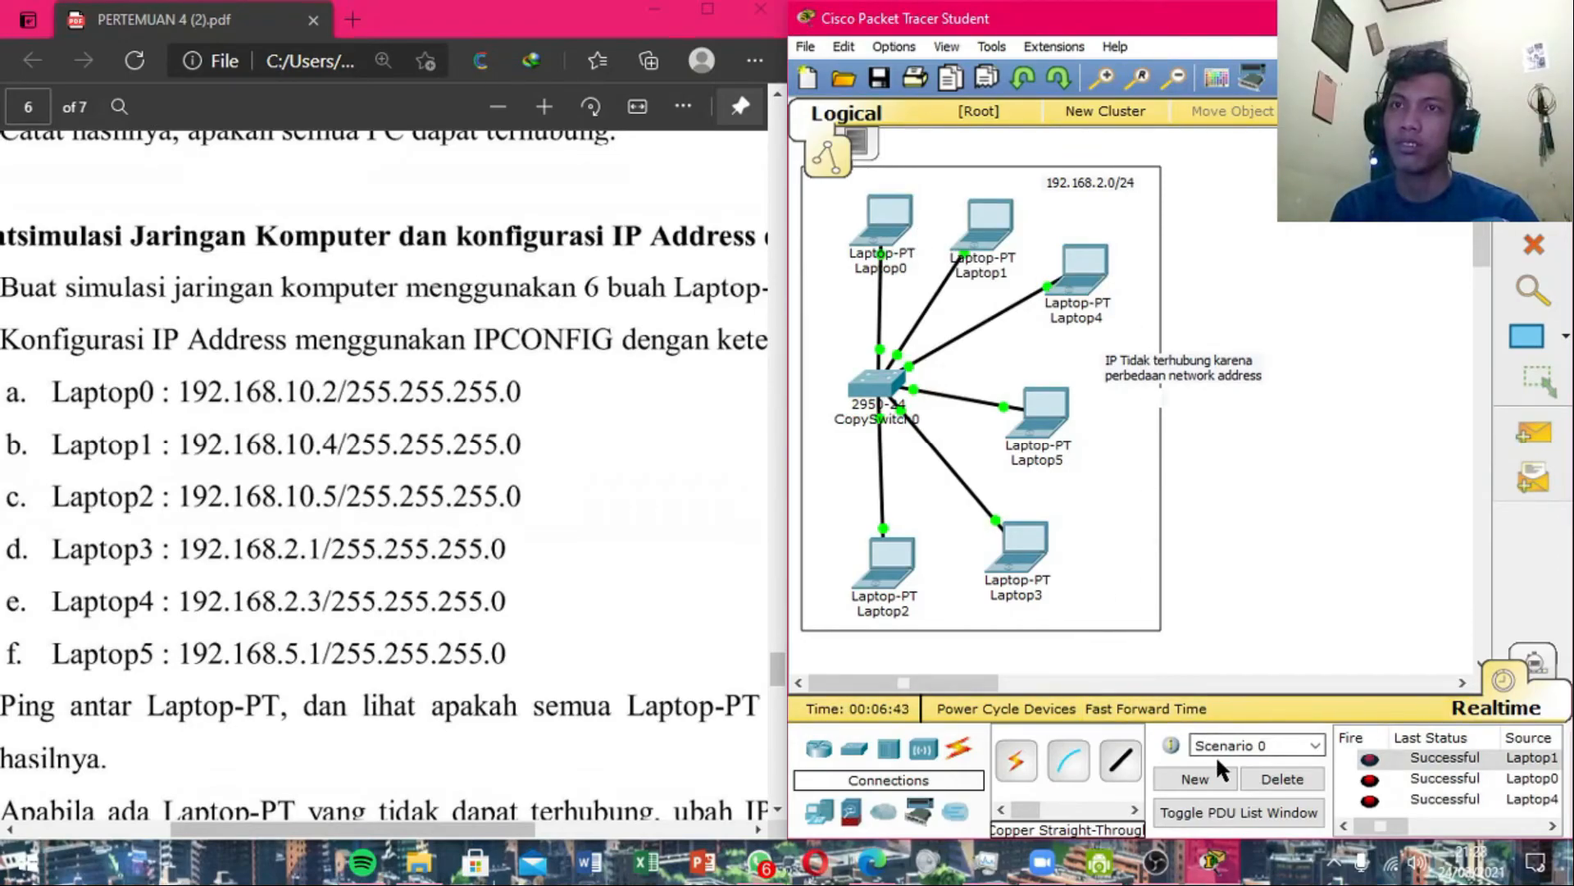
Send simple PDUs from Laptop4 to Laptop5 and from Laptop3 to Laptop4.
{"action": "left_click", "coordinate": [1532, 432]}
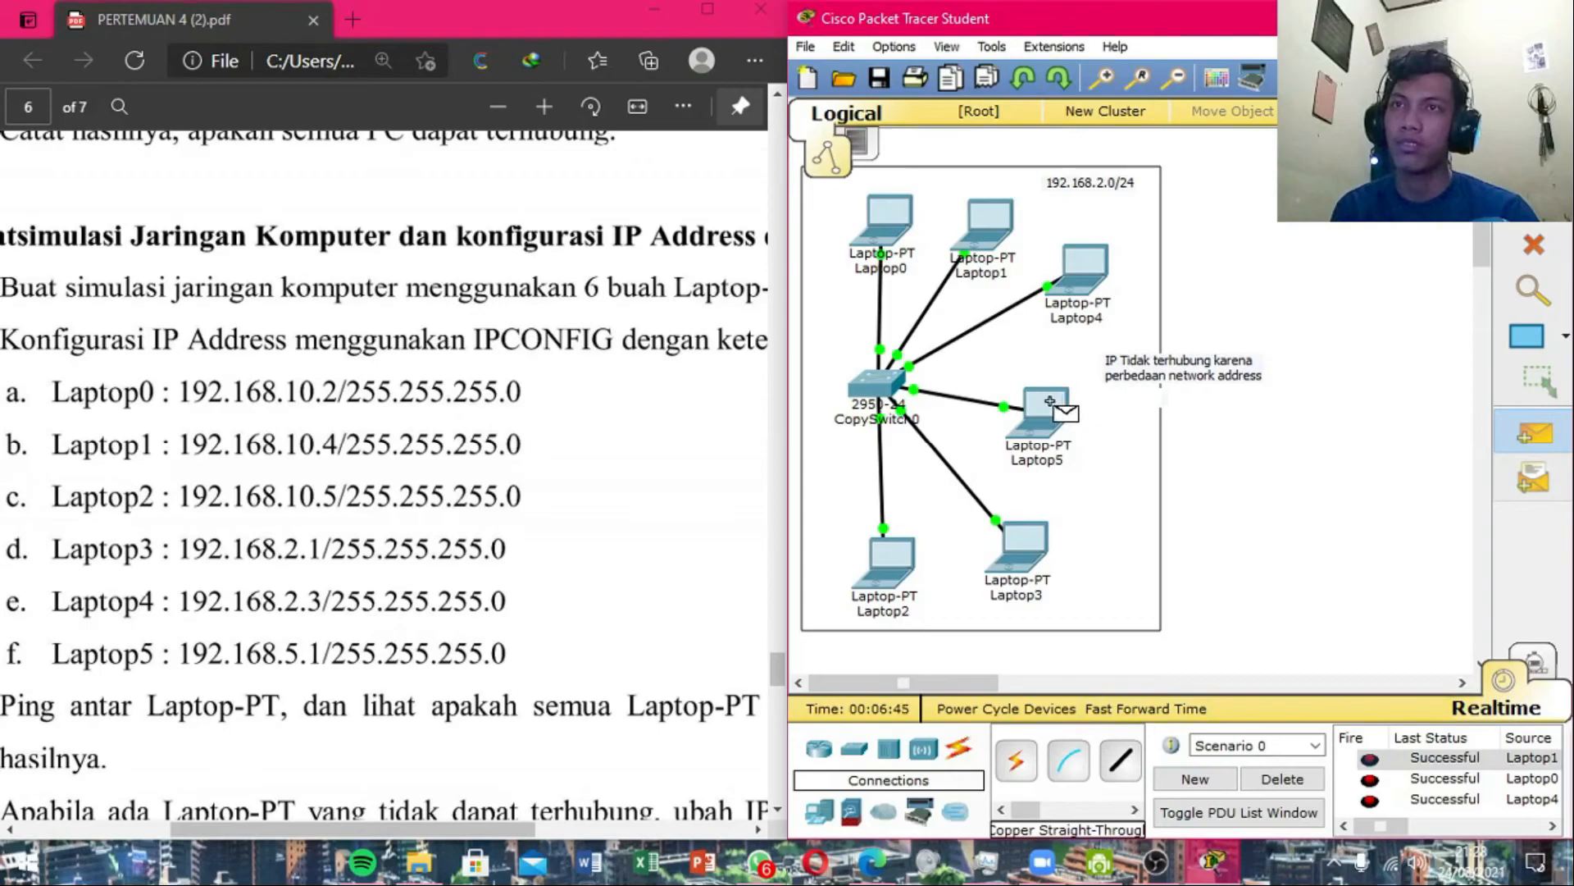
{"action": "left_click", "coordinate": [1087, 289]}
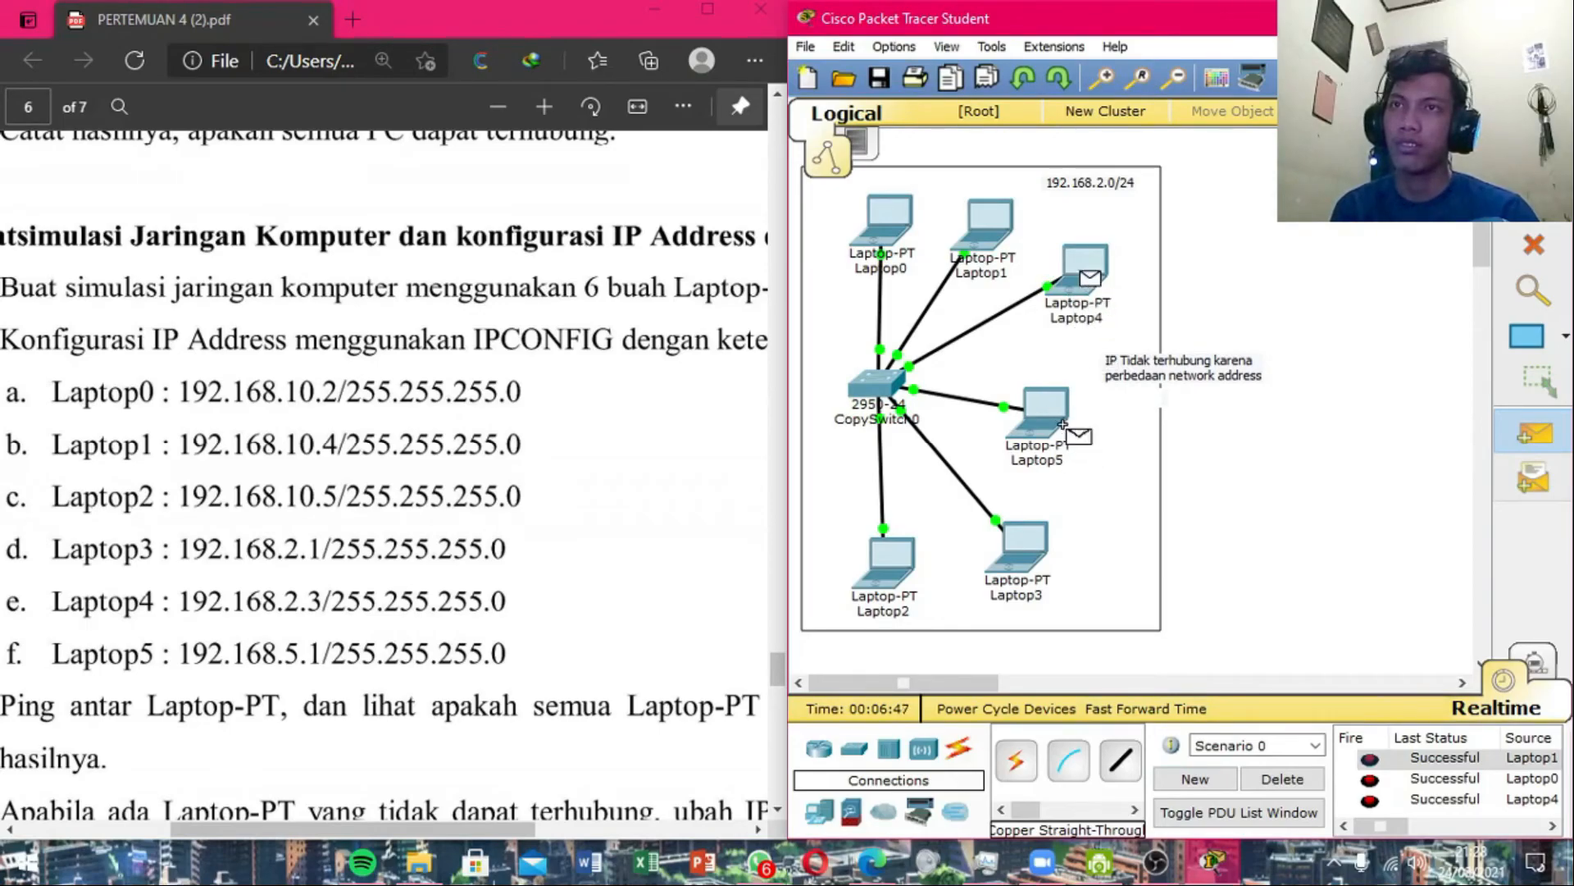
{"action": "left_click", "coordinate": [1044, 407]}
{"action": "left_click", "coordinate": [1531, 432]}
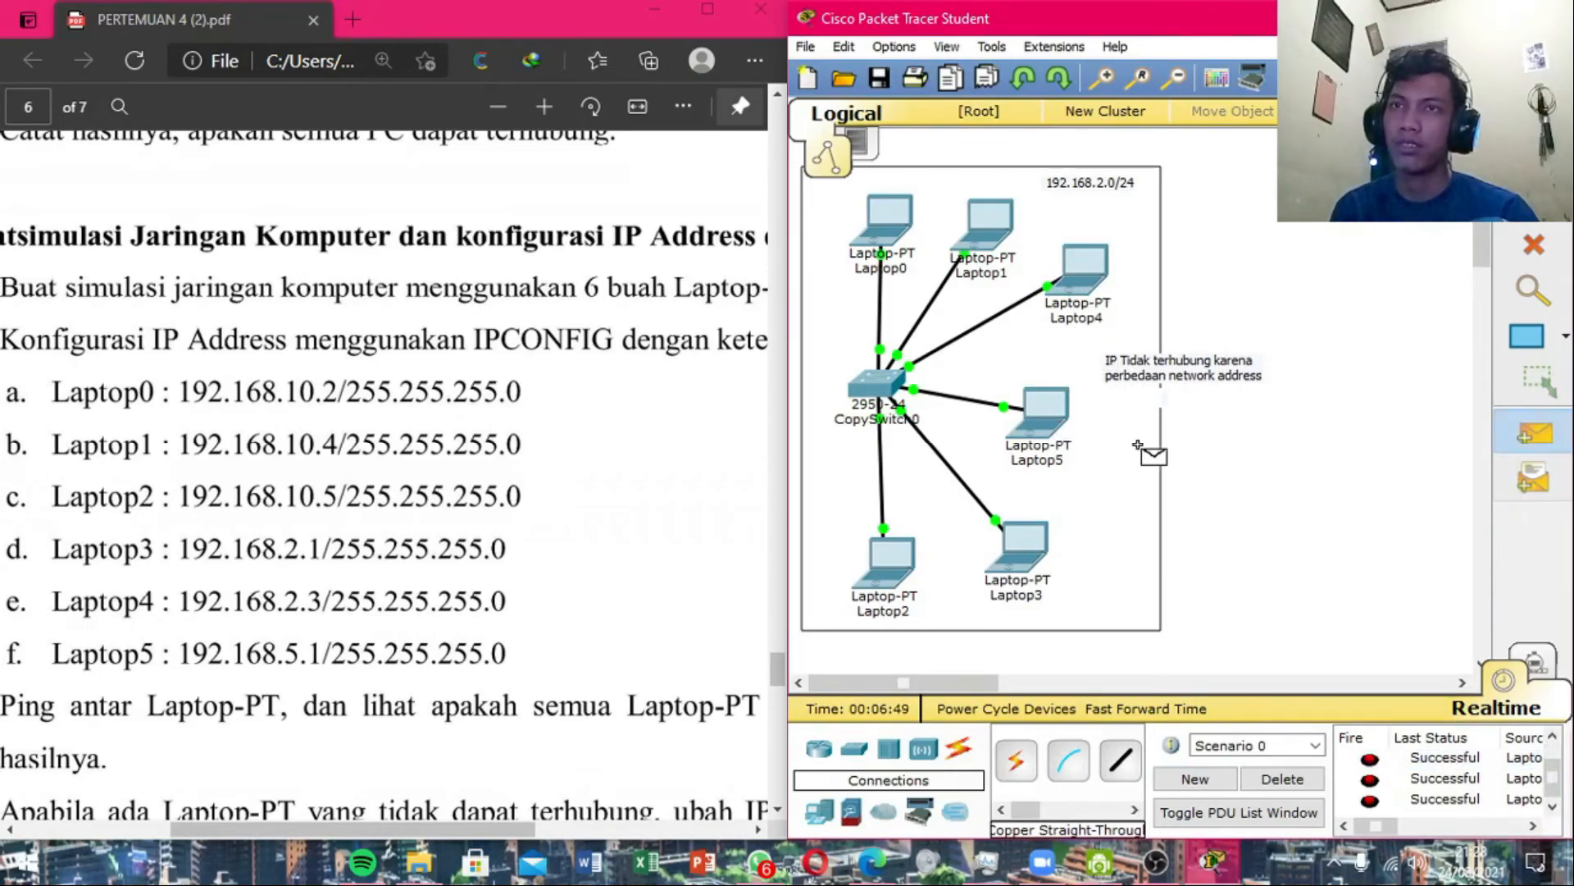
{"action": "left_click", "coordinate": [1021, 550]}
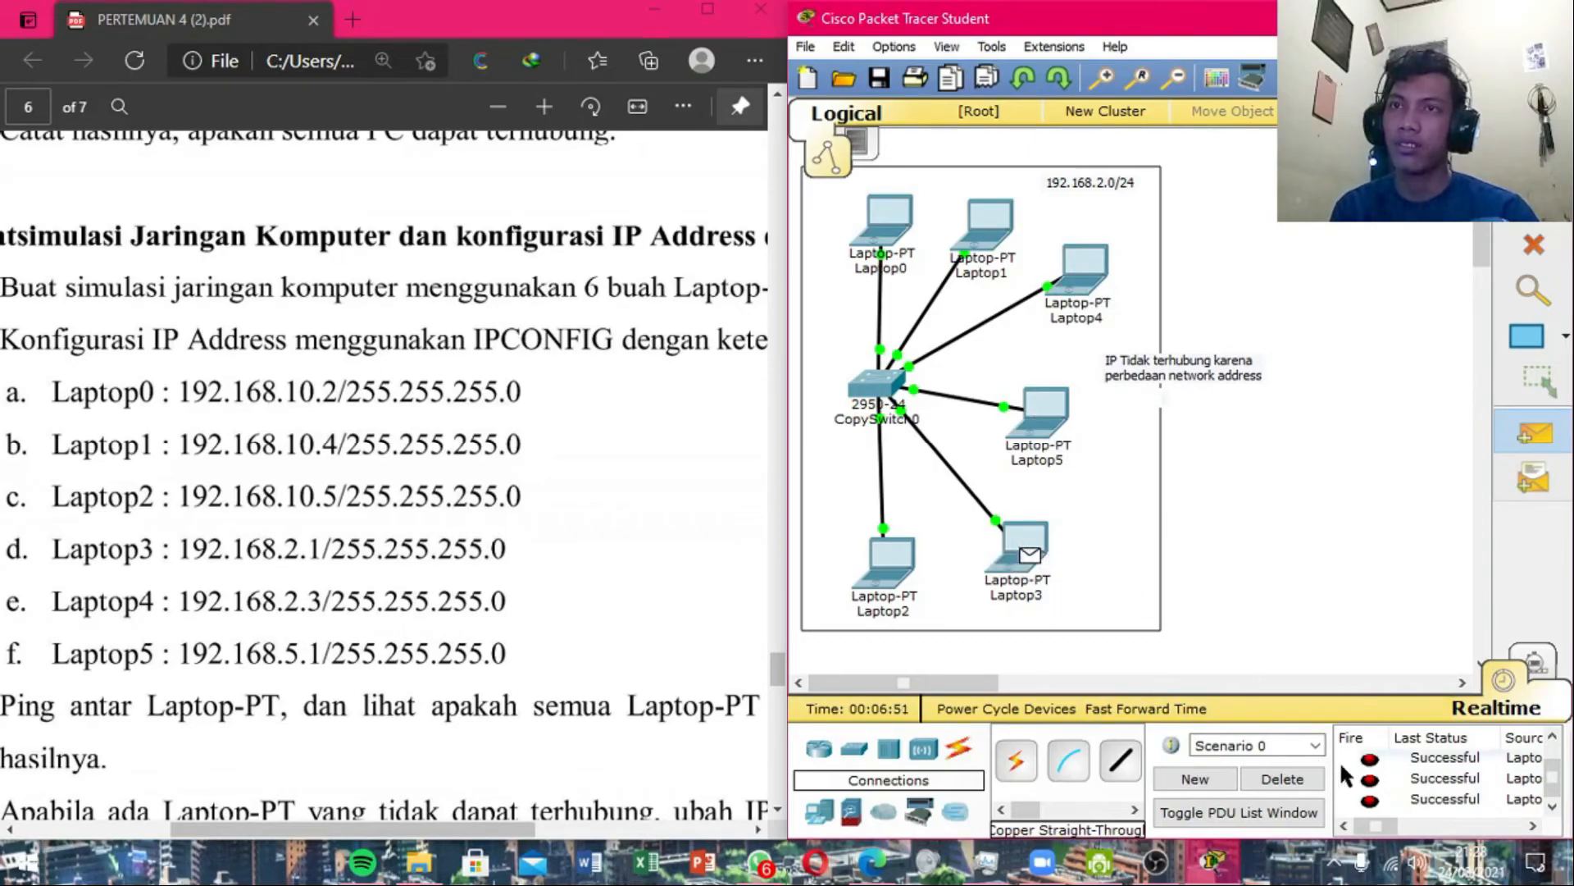
{"action": "left_click", "coordinate": [1073, 277]}
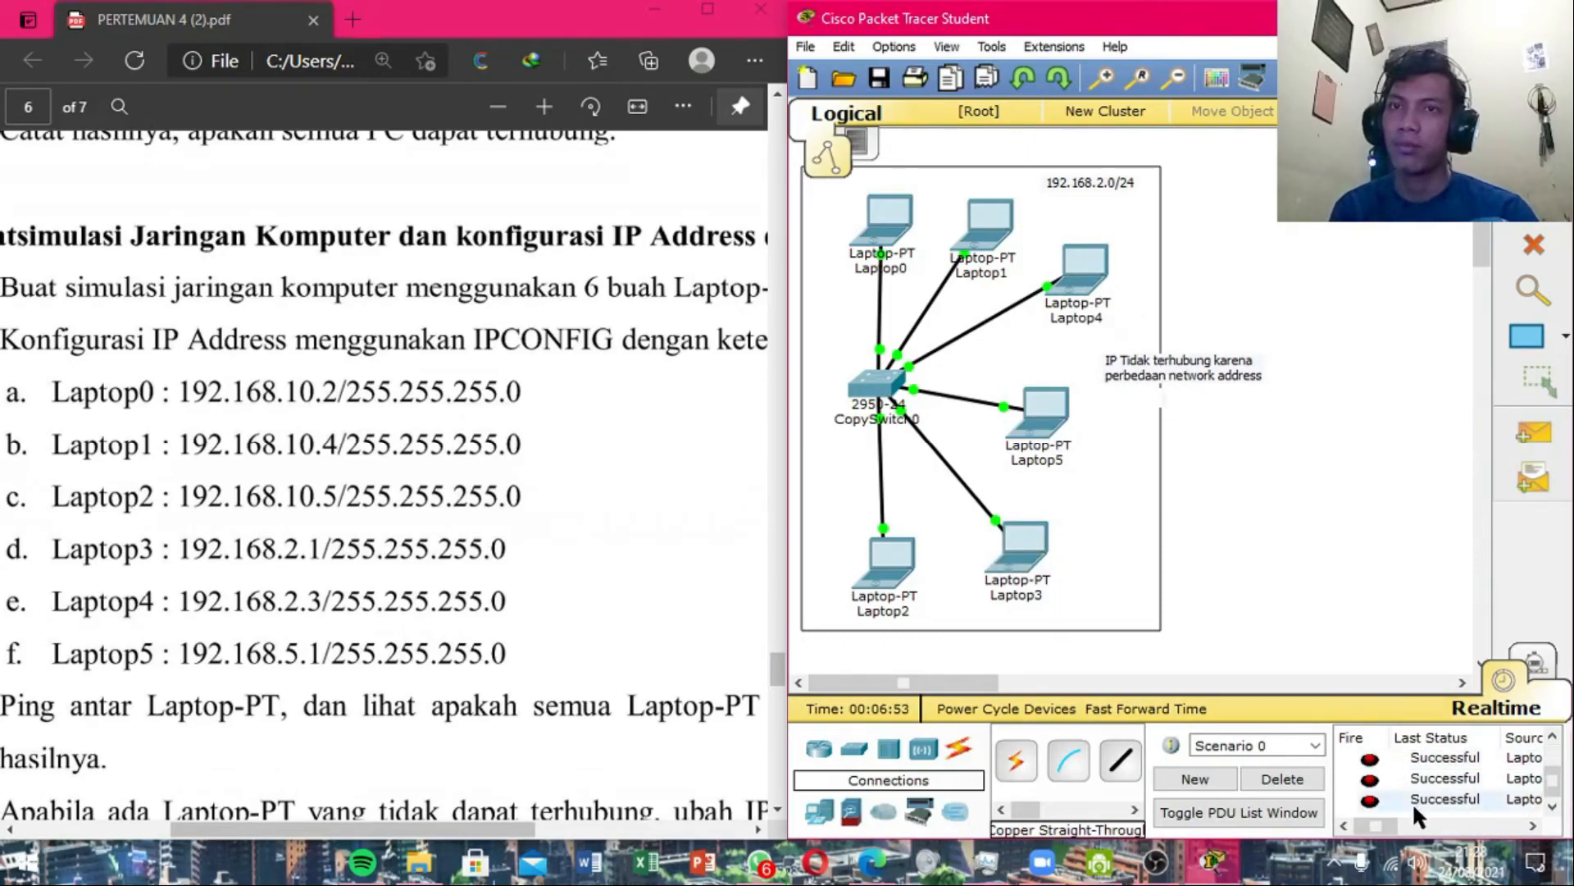
Clear the earlier tests, send a simple PDU from Laptop4 to Laptop2, and empty Scenario 0 again.
{"action": "left_click", "coordinate": [1279, 778]}
{"action": "left_click", "coordinate": [1511, 423]}
{"action": "left_click", "coordinate": [1087, 261]}
{"action": "left_click", "coordinate": [887, 567]}
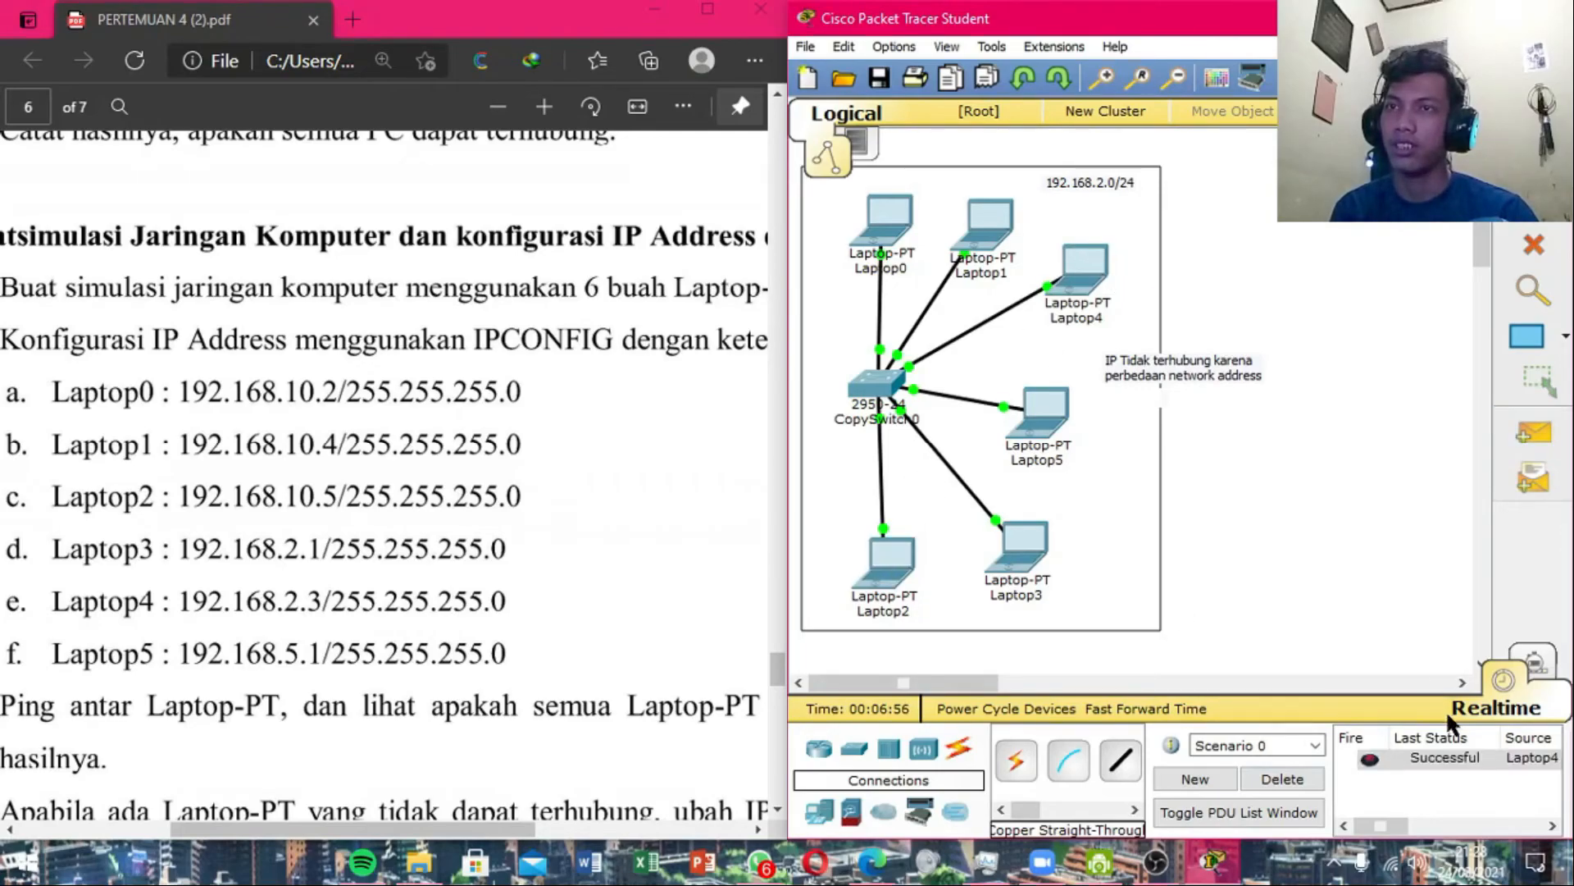
{"action": "left_click", "coordinate": [1300, 783]}
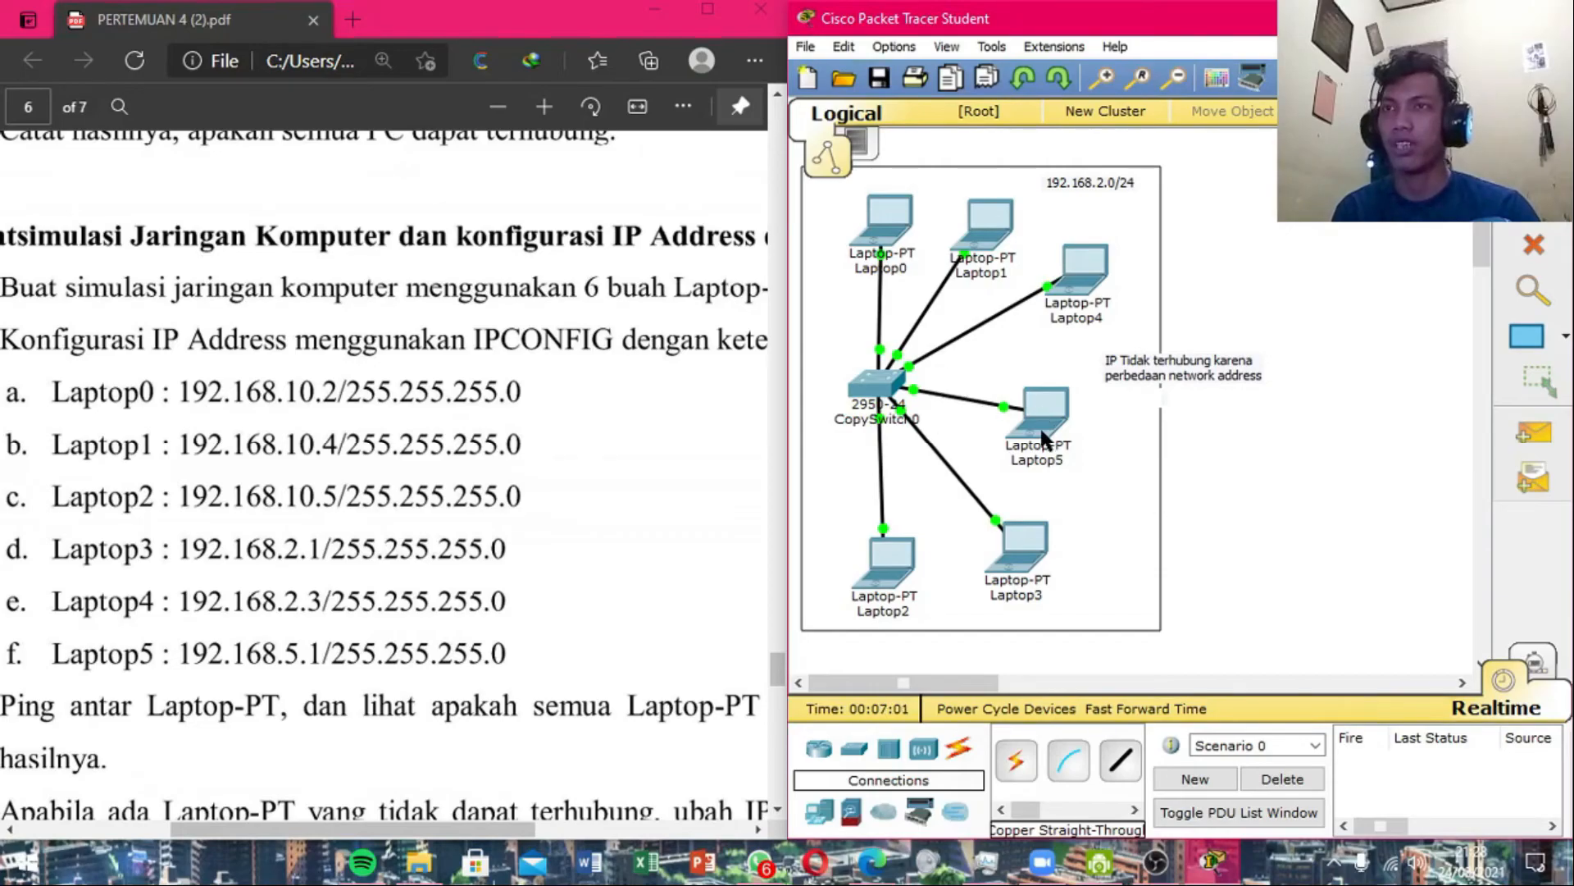
Delete the note "IP Tidak terhubung karena perbedaan network address" and place the 192.168.2.0/24 label at the frame's upper-right corner.
{"action": "scroll", "coordinate": [1018, 465], "scroll_direction": "down", "scroll_amount": 2}
{"action": "scroll", "coordinate": [1018, 461], "scroll_direction": "up", "scroll_amount": 2}
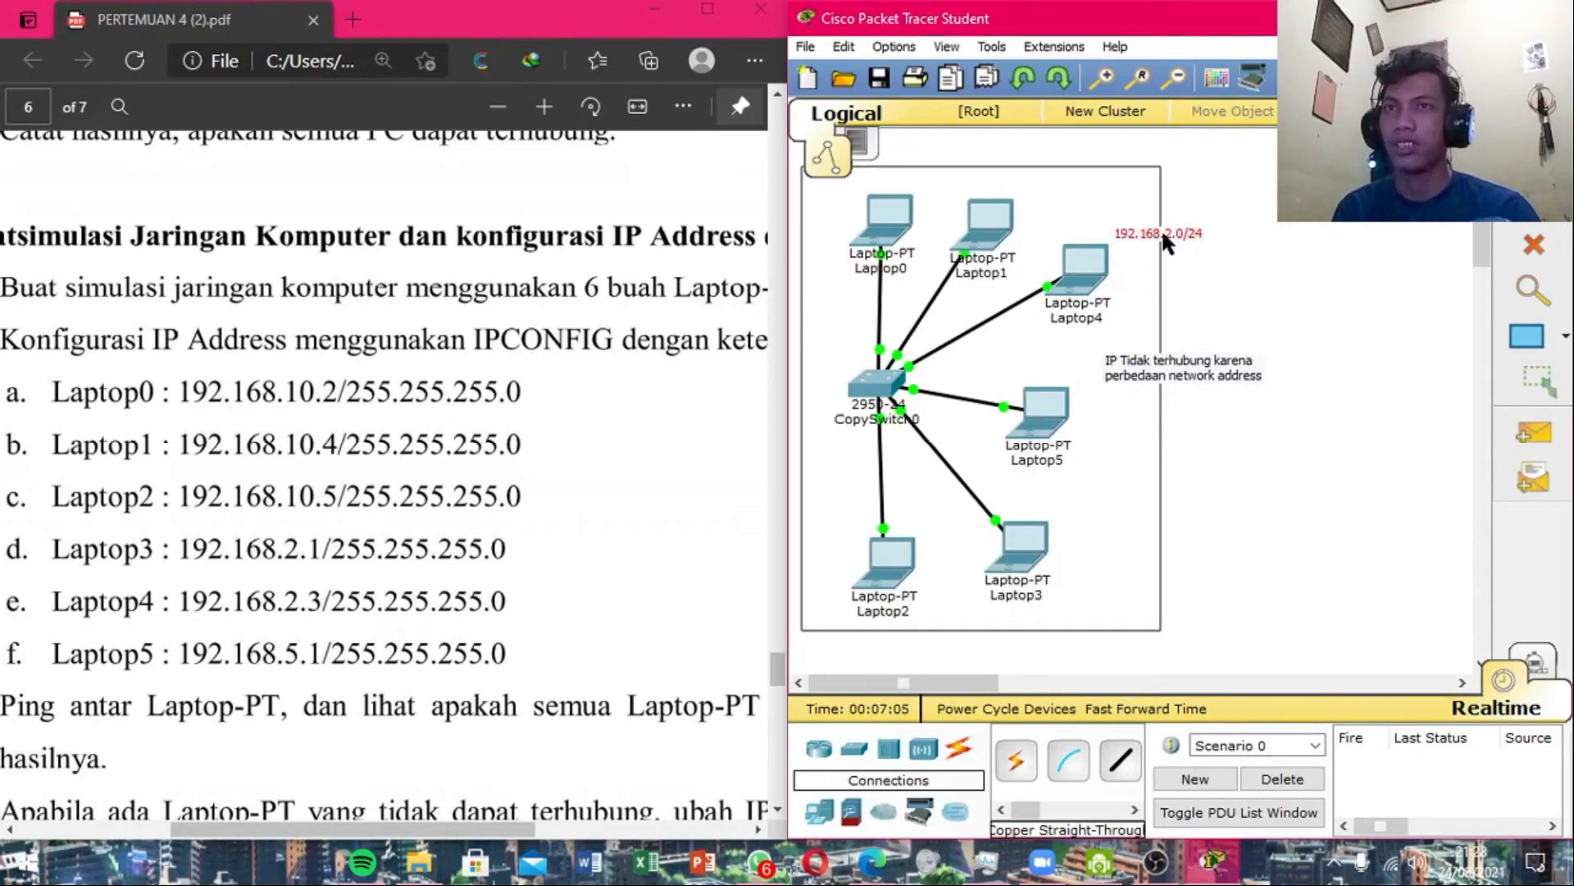
{"action": "left_click_drag", "start_coordinate": [1181, 369], "coordinate": [1368, 319]}
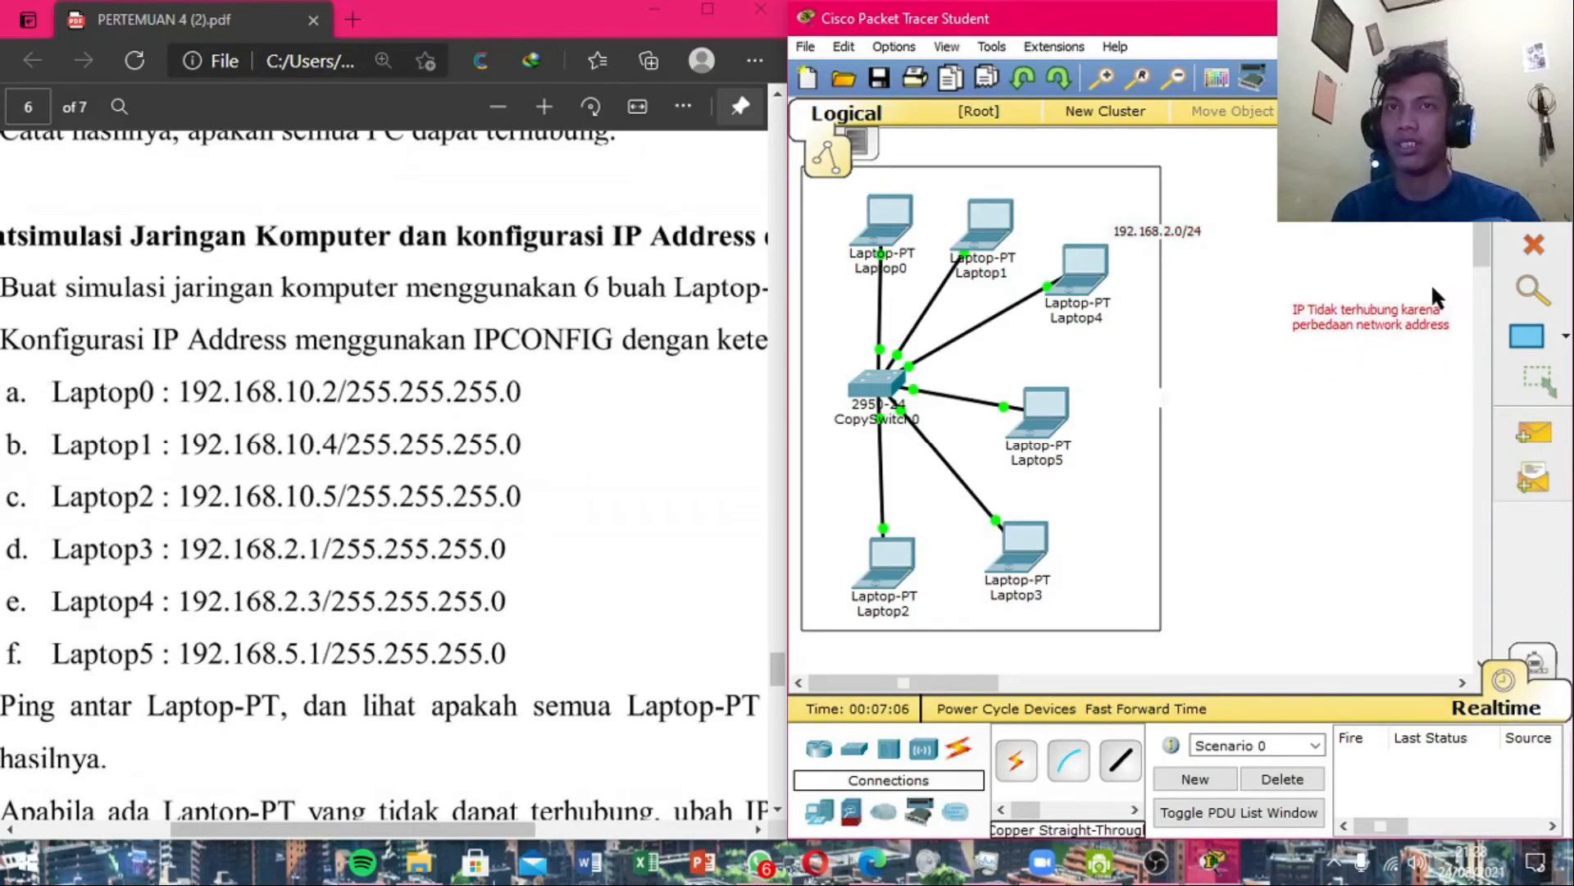
{"action": "left_click", "coordinate": [1556, 250]}
{"action": "left_click", "coordinate": [1119, 460]}
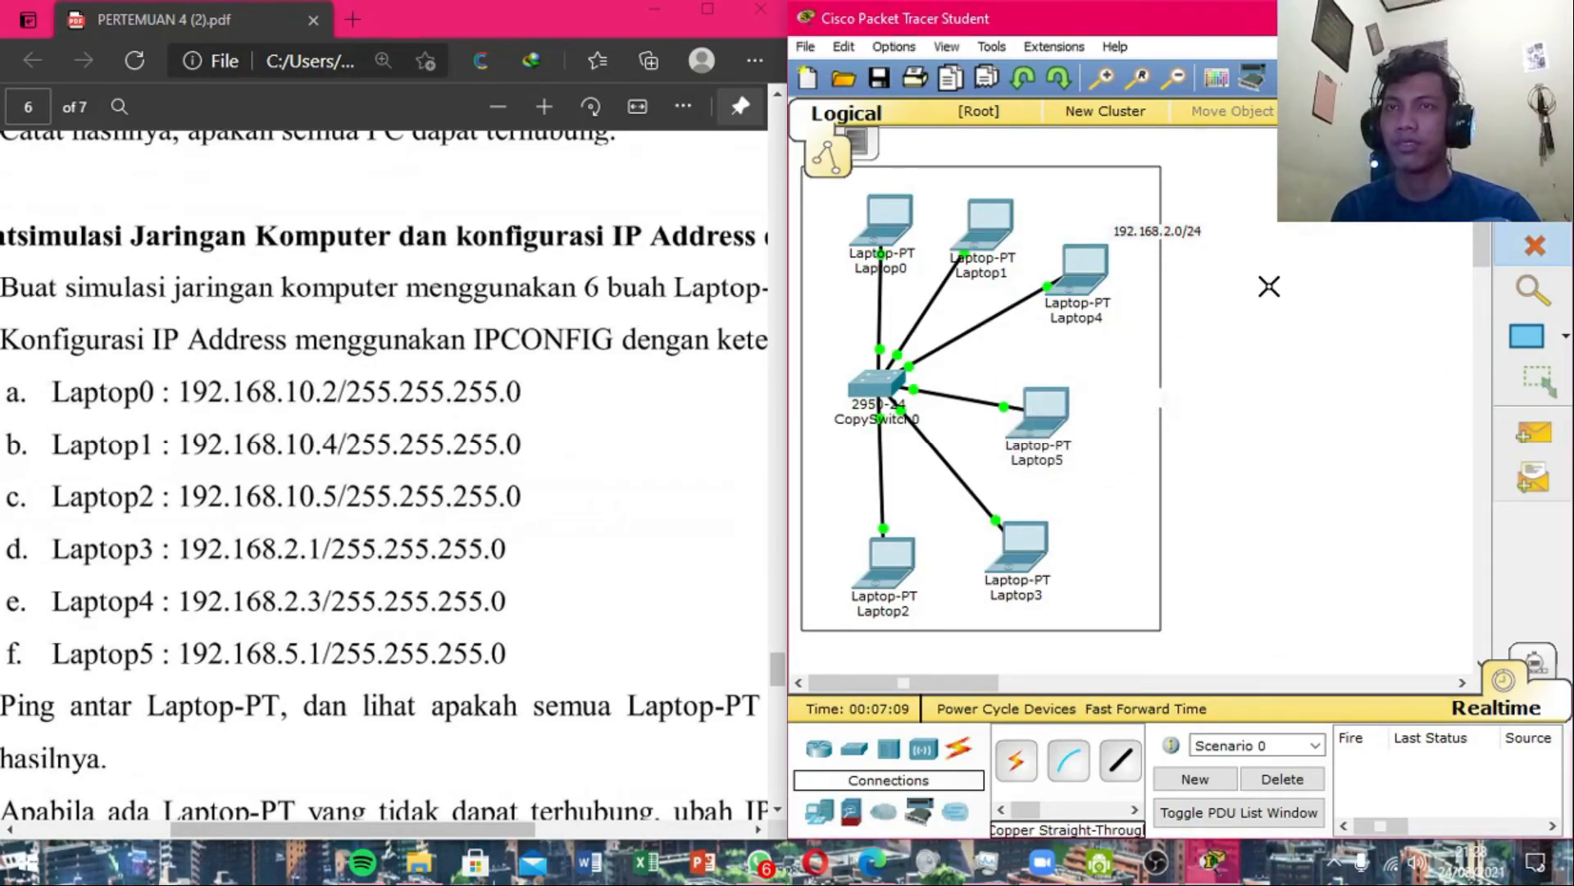
{"action": "left_click", "coordinate": [1533, 158]}
{"action": "left_click_drag", "start_coordinate": [1142, 229], "coordinate": [1126, 181]}
Read the rest of the PDF module: the final Laptop-PT instructions and the TUGAS PENDAHULUAN and TUGAS AKHIR assignments.
{"action": "left_click", "coordinate": [348, 601]}
{"action": "scroll", "coordinate": [328, 602], "scroll_direction": "down", "scroll_amount": 6}
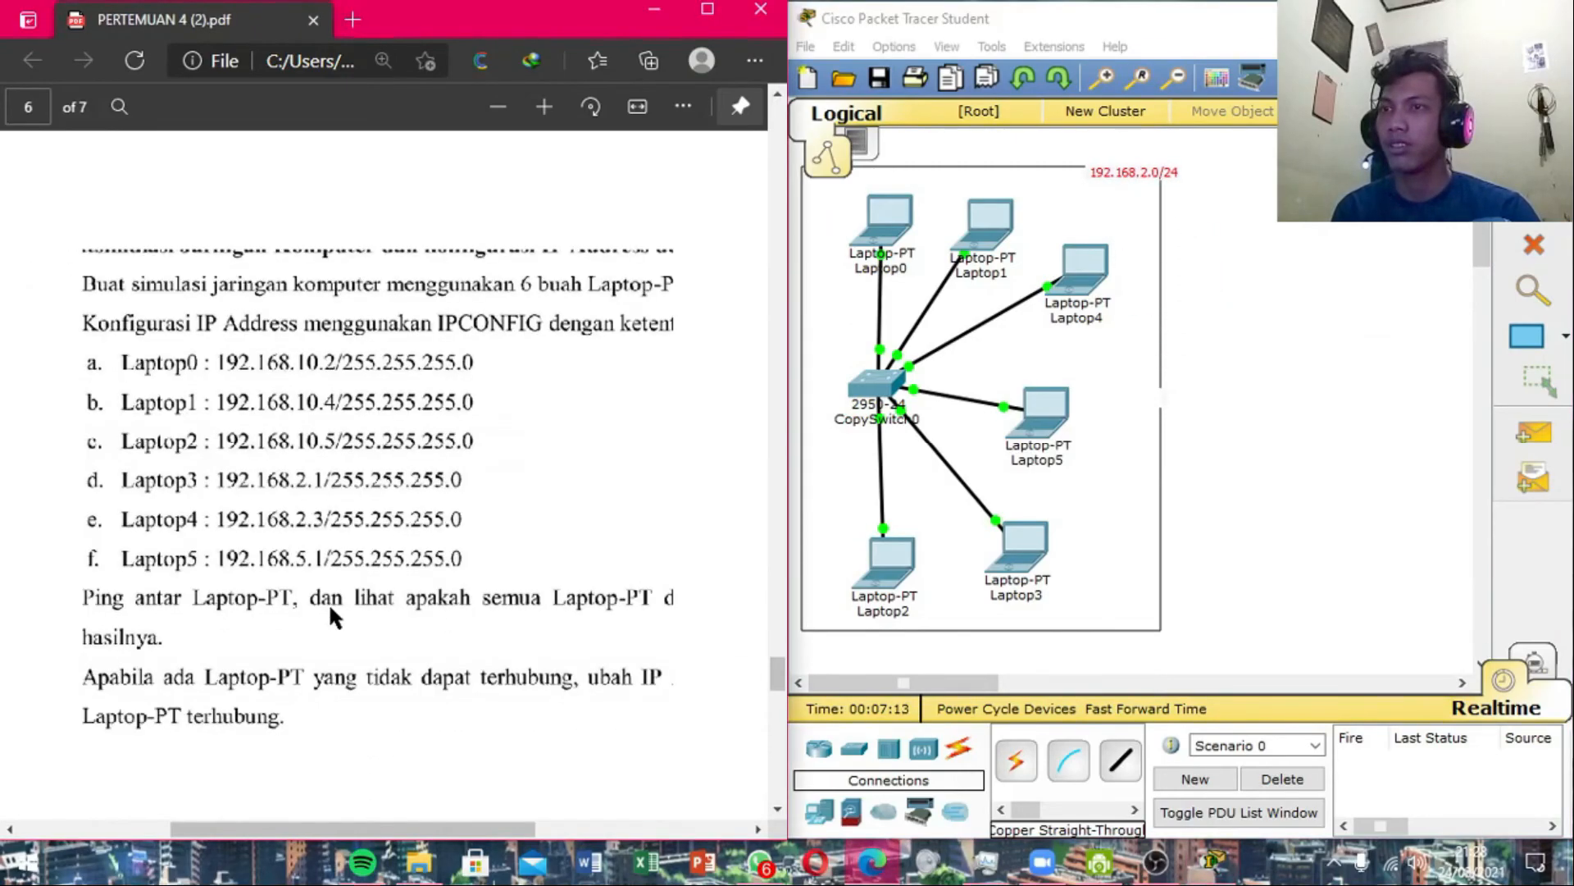
{"action": "scroll", "coordinate": [322, 656], "scroll_direction": "down", "scroll_amount": 5}
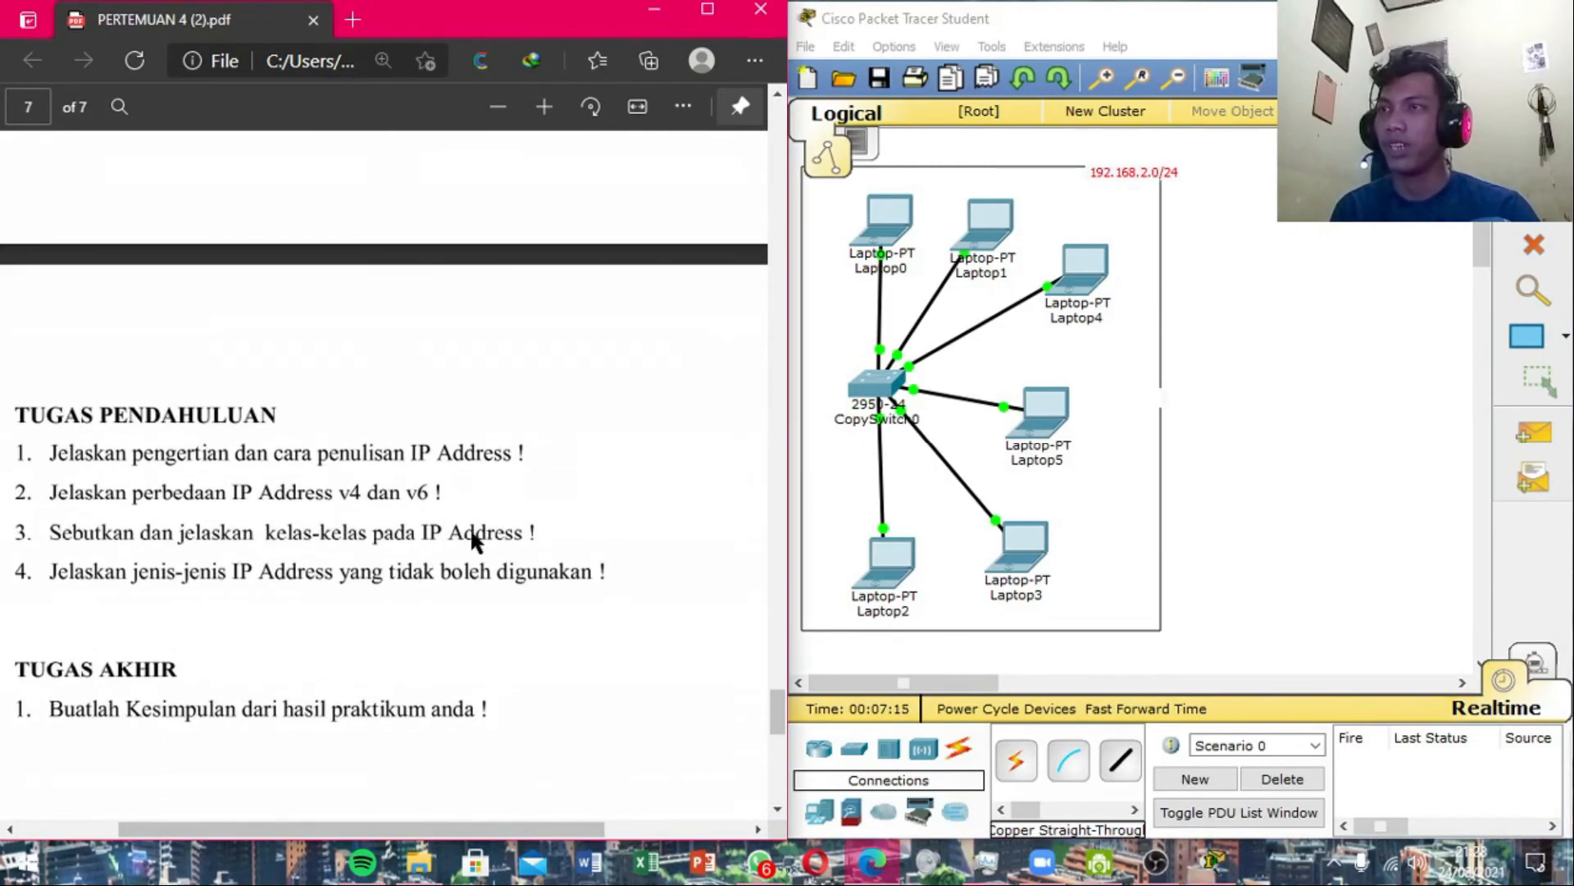
{"action": "scroll", "coordinate": [527, 549], "scroll_direction": "down", "scroll_amount": 2, "text": "ctrl"}
{"action": "scroll", "coordinate": [527, 521], "scroll_direction": "up", "scroll_amount": 2, "text": "ctrl"}
{"action": "scroll", "coordinate": [397, 558], "scroll_direction": "down", "scroll_amount": 8}
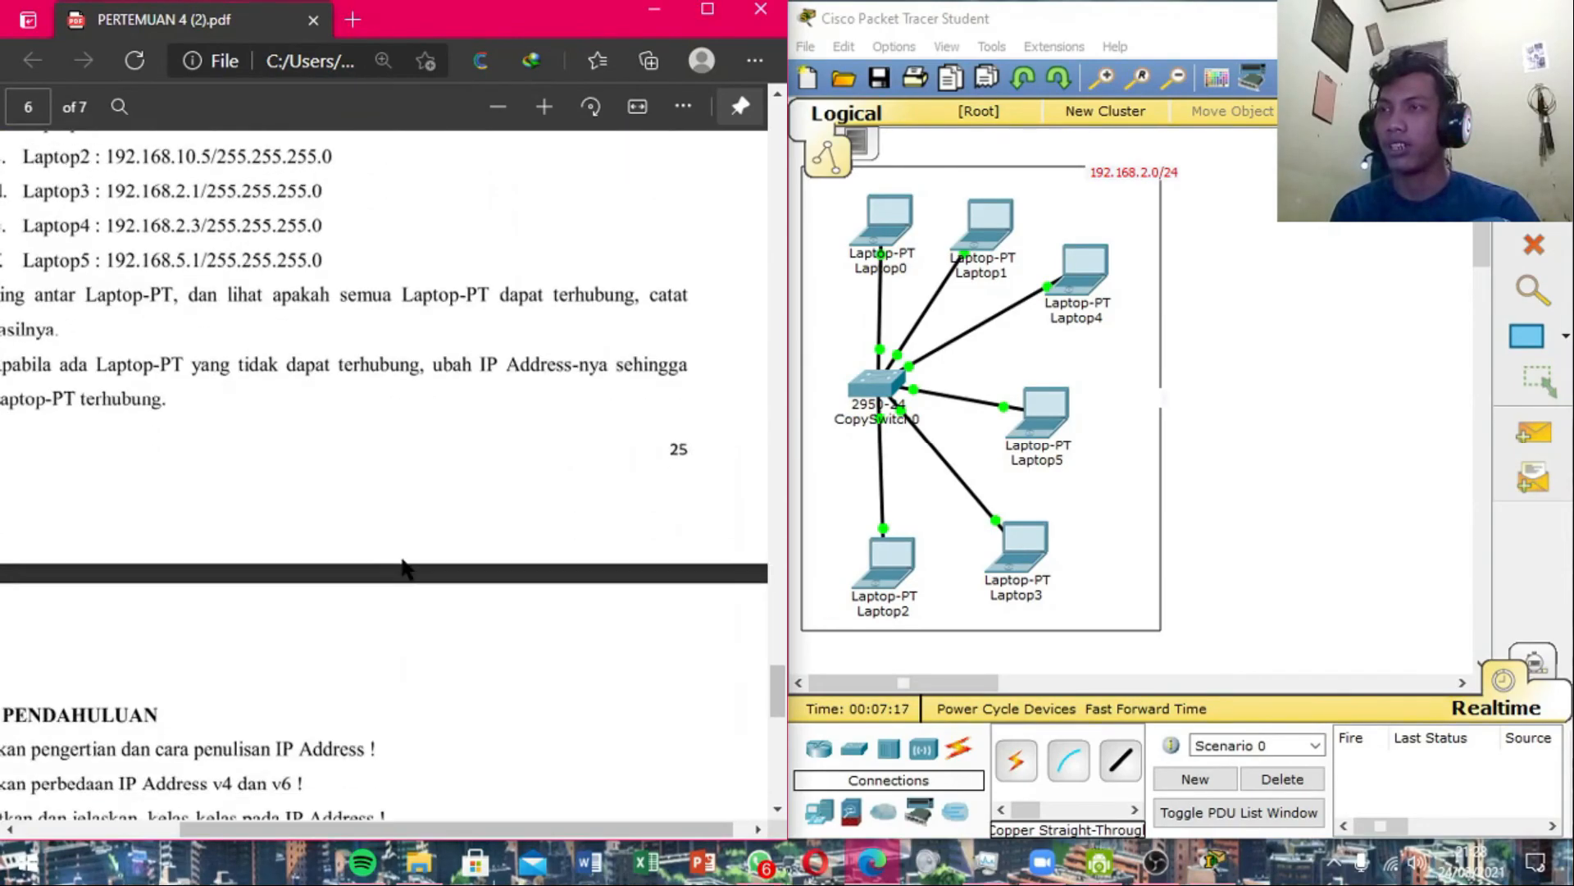
{"action": "scroll", "coordinate": [332, 492], "scroll_direction": "up", "scroll_amount": 6}
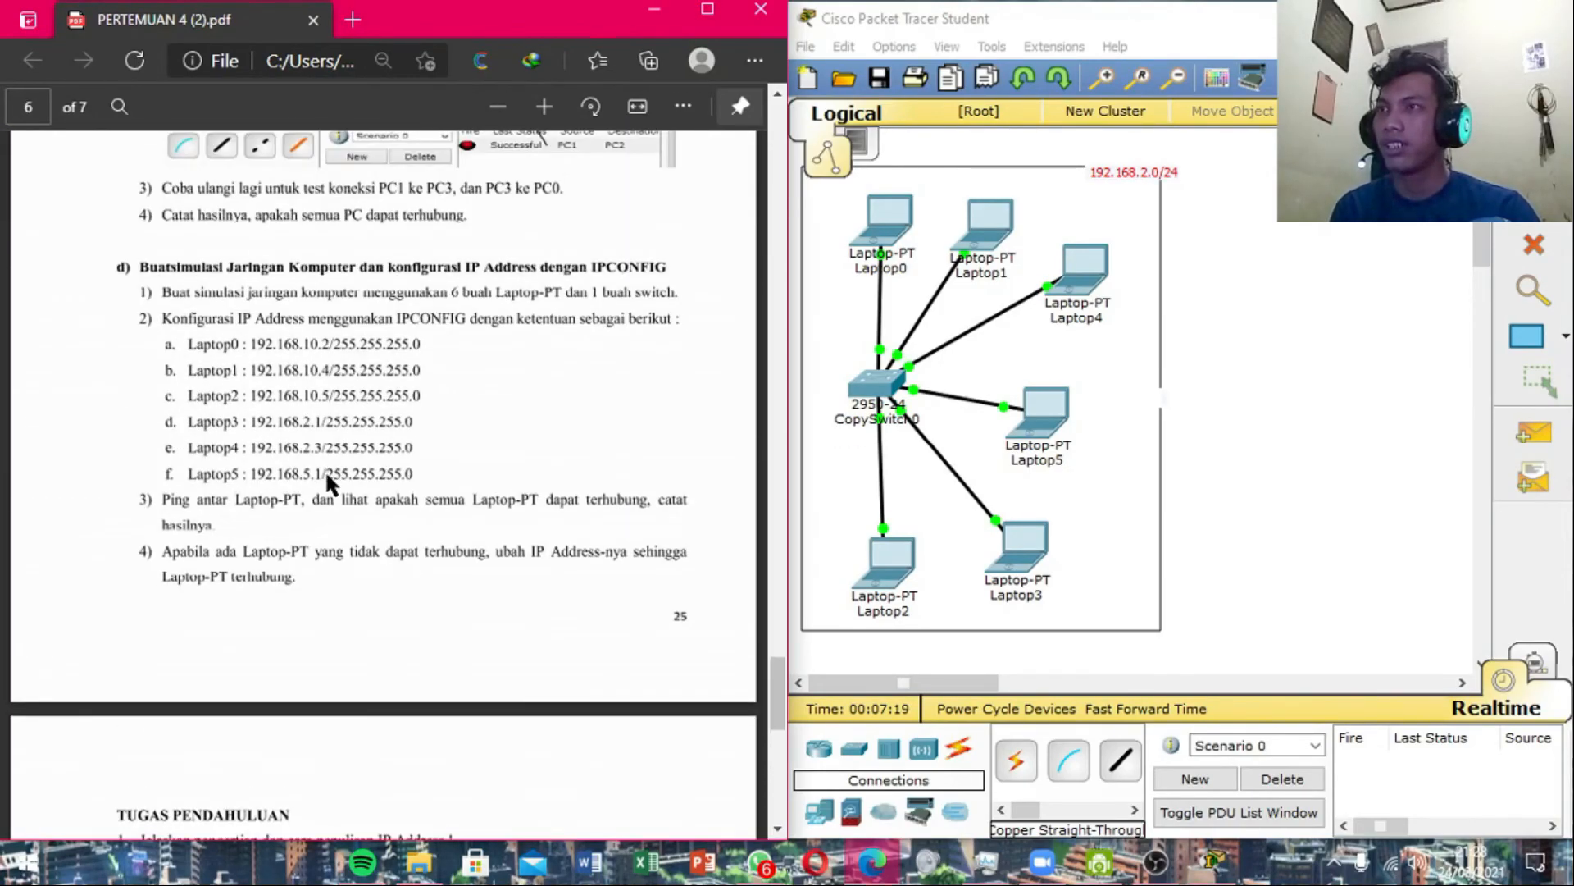
{"action": "scroll", "coordinate": [327, 472], "scroll_direction": "up", "scroll_amount": 1, "text": "ctrl"}
{"action": "scroll", "coordinate": [326, 525], "scroll_direction": "down", "scroll_amount": 5}
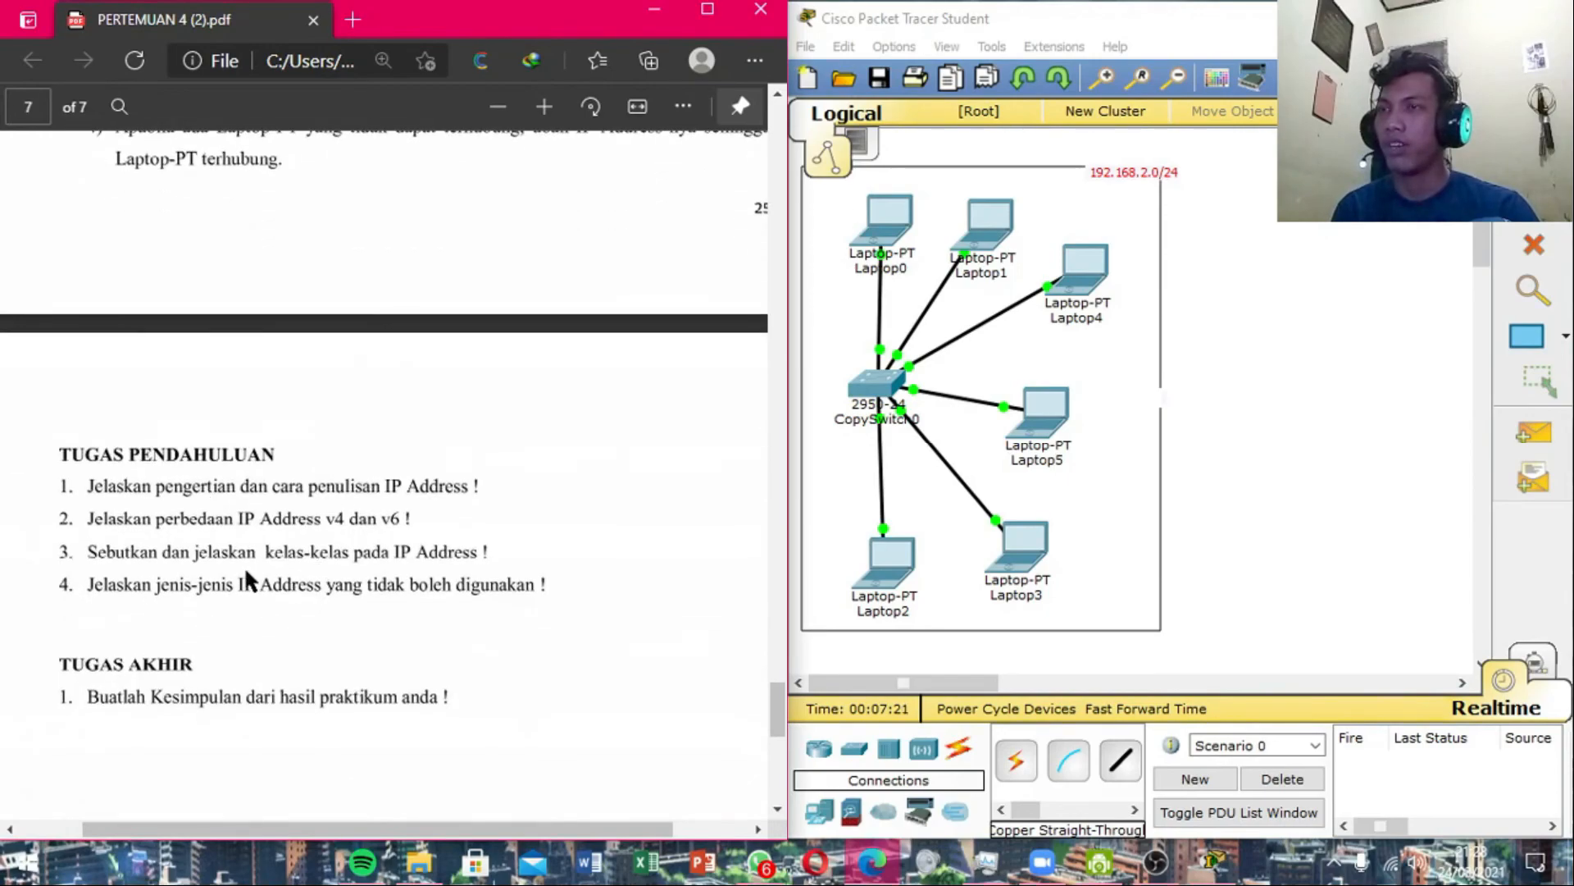
{"action": "scroll", "coordinate": [207, 525], "scroll_direction": "down", "scroll_amount": 1}
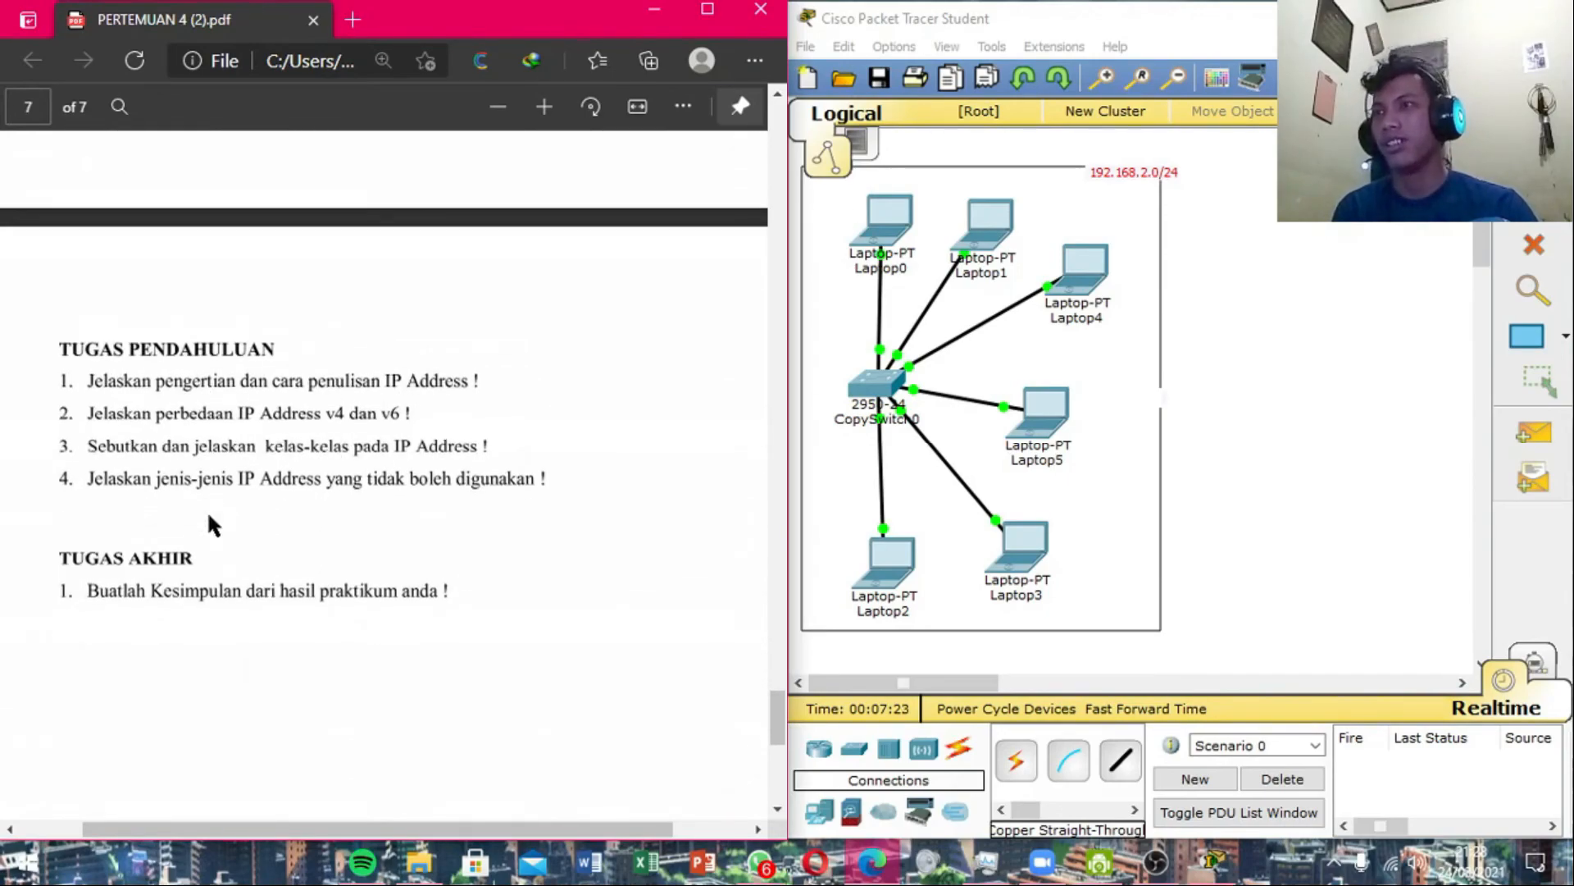
{"action": "scroll", "coordinate": [190, 622], "scroll_direction": "down", "scroll_amount": 2}
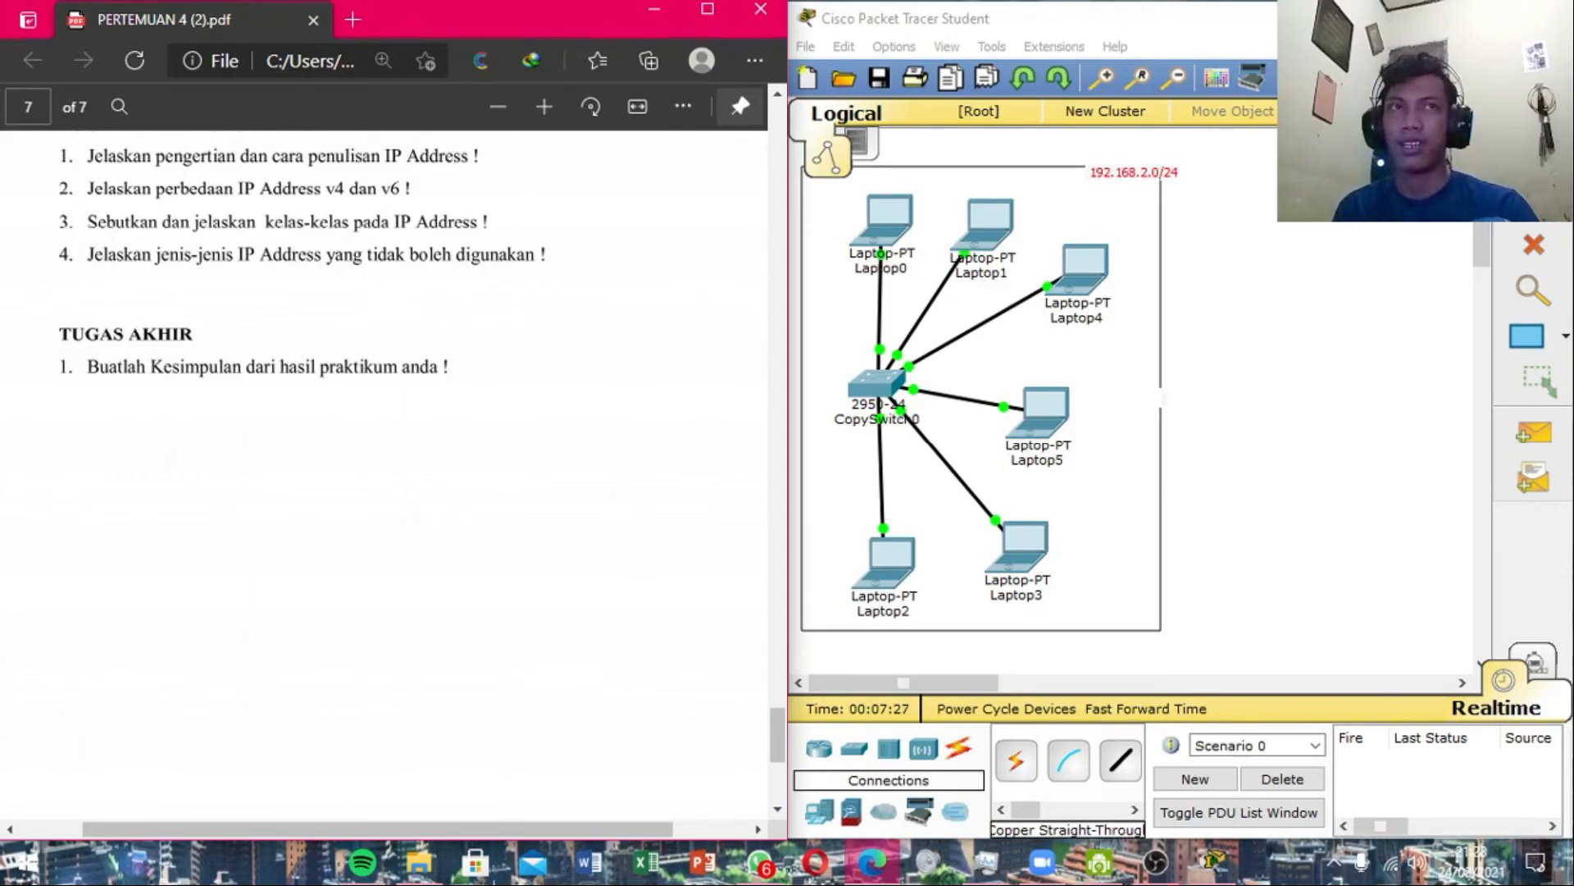
Return to Cisco Packet Tracer, deselect the network label and shift Laptop5 slightly outward from the switch.
{"action": "key", "text": "alt+Tab"}
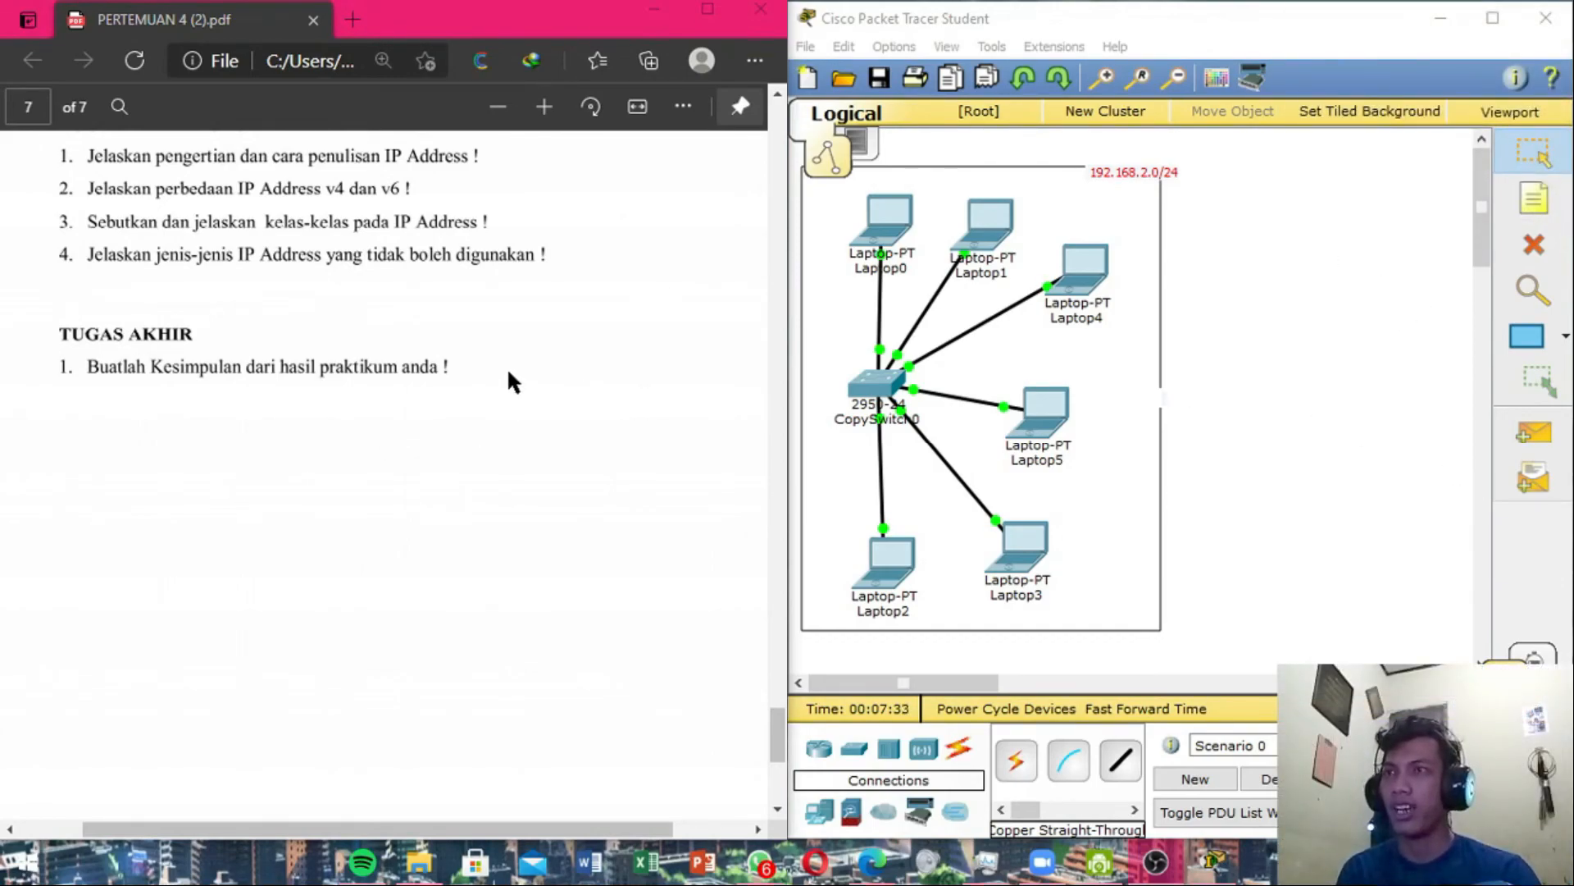
{"action": "left_click", "coordinate": [1203, 328]}
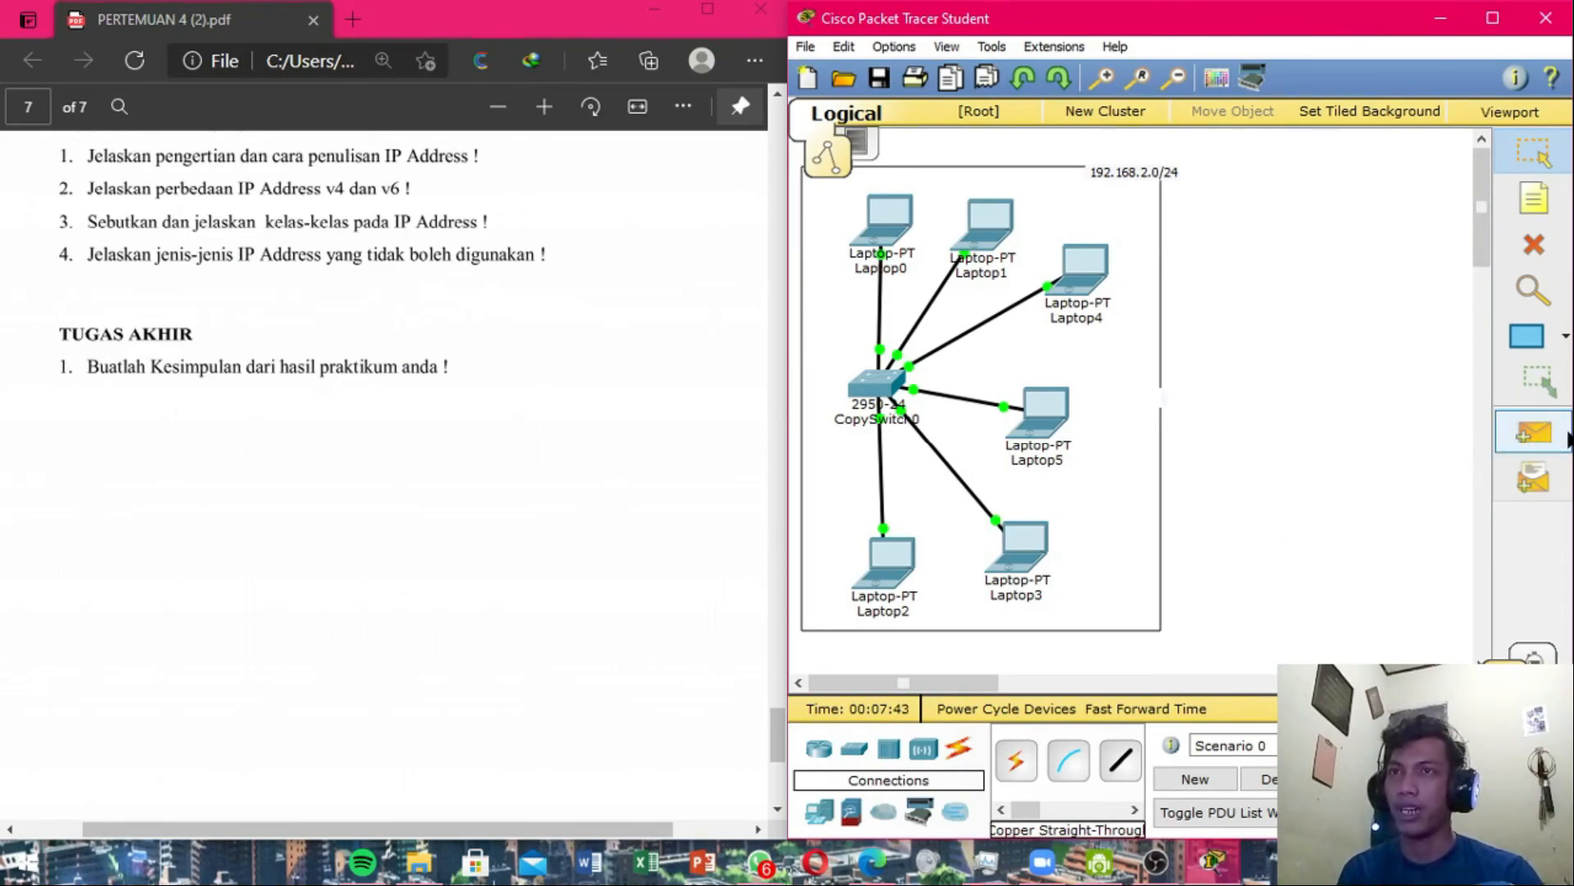
{"action": "left_click_drag", "start_coordinate": [1054, 392], "coordinate": [1089, 412]}
Review the PDF module from the exercises back to the Kelas-kelas IP Address section and its class table on page 1.
{"action": "scroll", "coordinate": [420, 428], "scroll_direction": "up", "scroll_amount": 10}
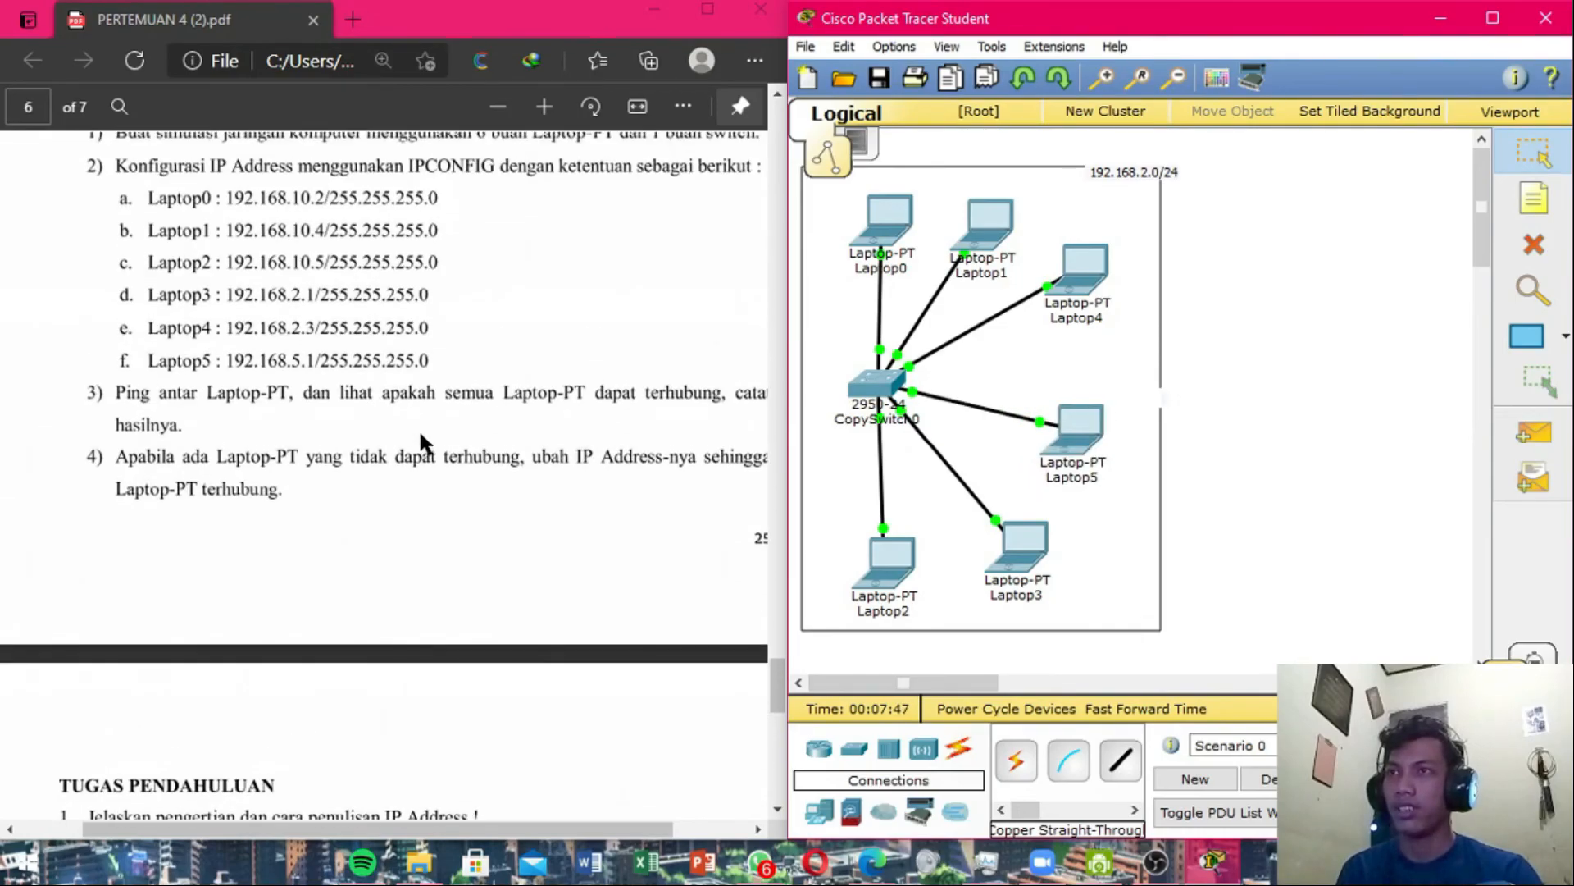
{"action": "scroll", "coordinate": [366, 496], "scroll_direction": "up", "scroll_amount": 10}
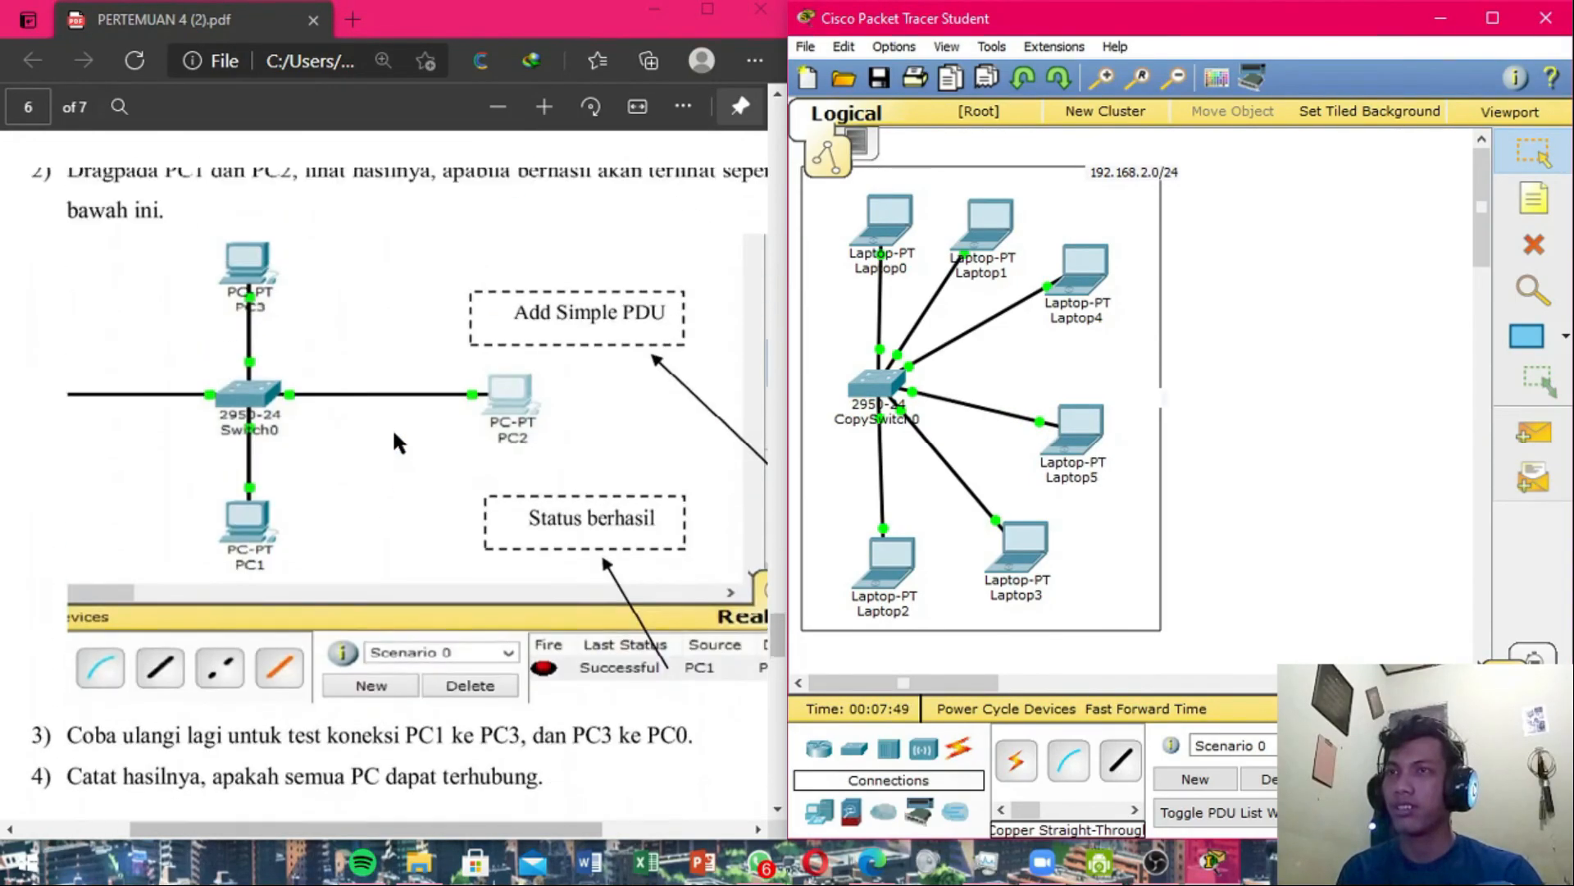
{"action": "scroll", "coordinate": [398, 421], "scroll_direction": "up", "scroll_amount": 20}
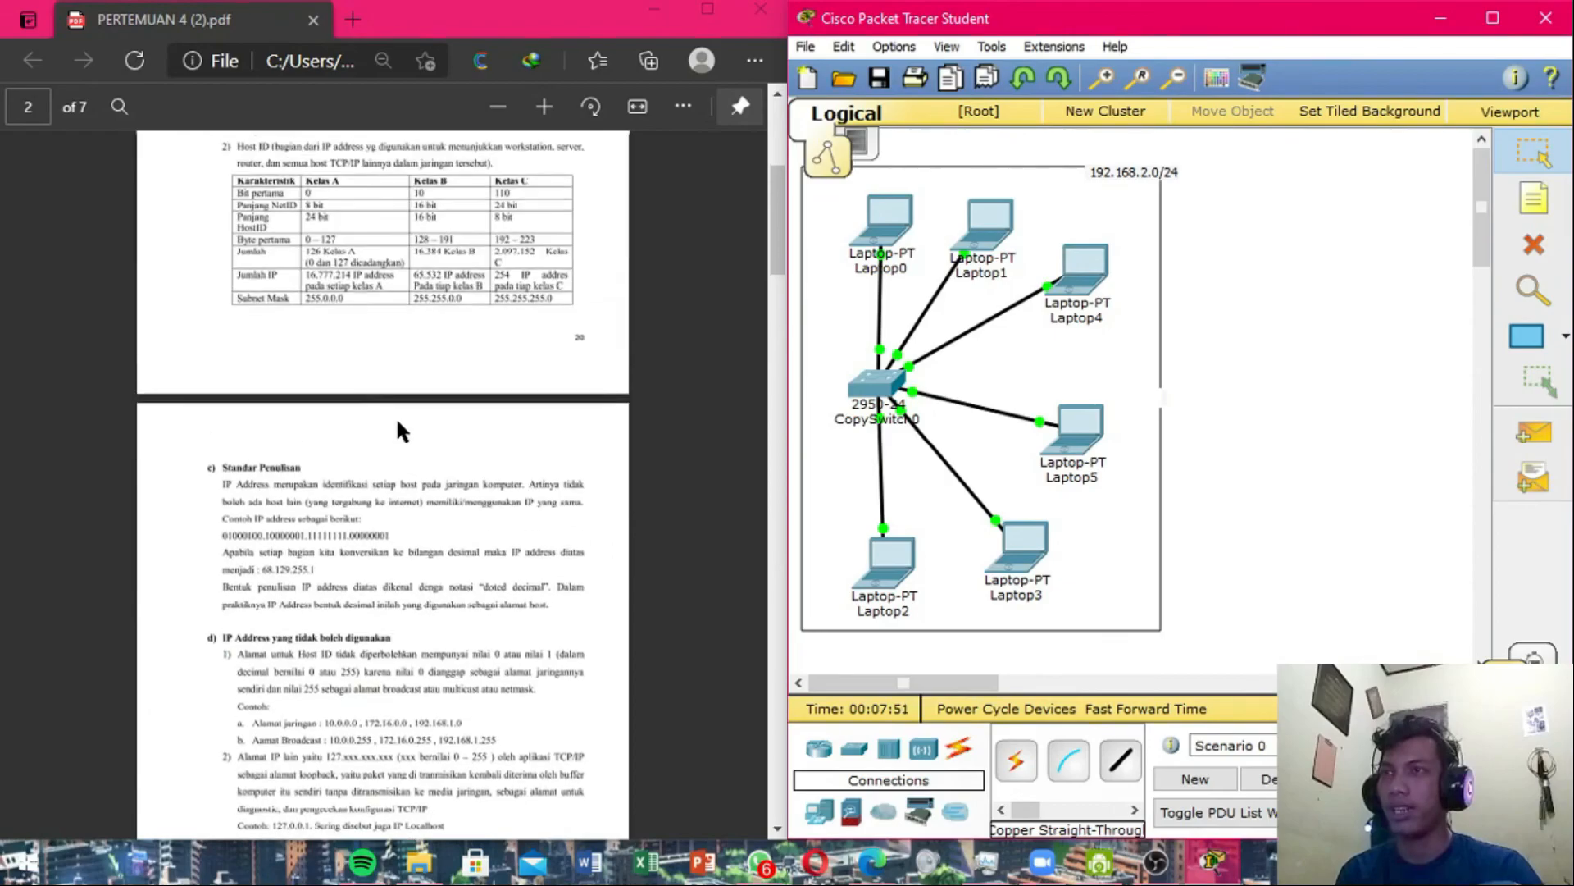
{"action": "scroll", "coordinate": [396, 417], "scroll_direction": "up", "scroll_amount": 2}
{"action": "scroll", "coordinate": [396, 417], "scroll_direction": "down", "scroll_amount": 4}
{"action": "scroll", "coordinate": [395, 425], "scroll_direction": "up", "scroll_amount": 4}
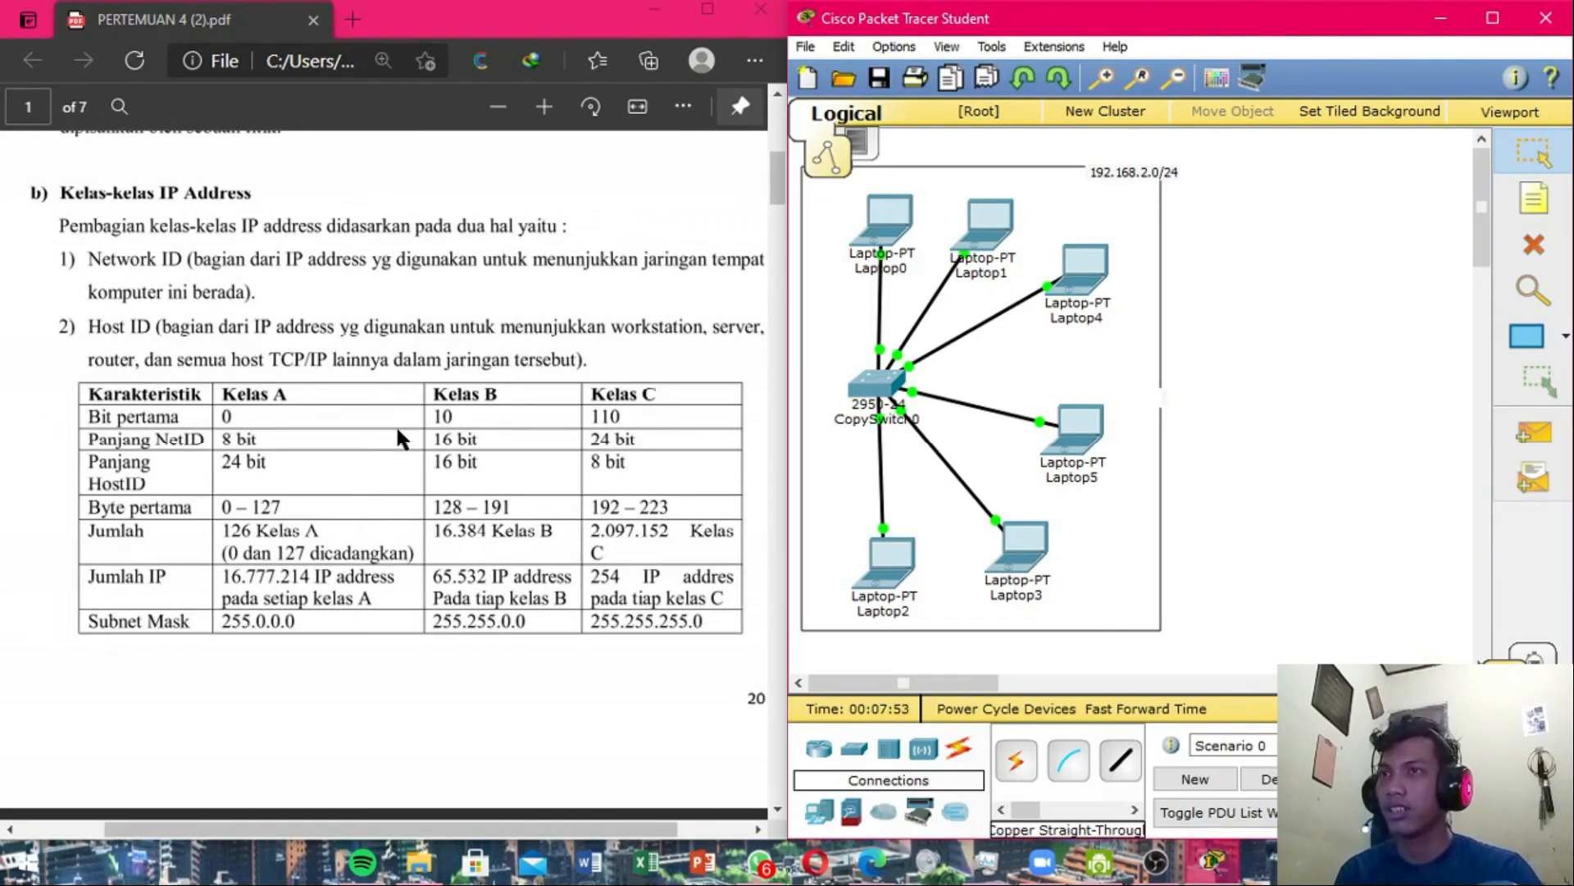
Maximize the PDF module's window and examine the Kelas A, B and C table of IP address classes on page 1.
{"action": "scroll", "coordinate": [395, 428], "scroll_direction": "down", "scroll_amount": 2}
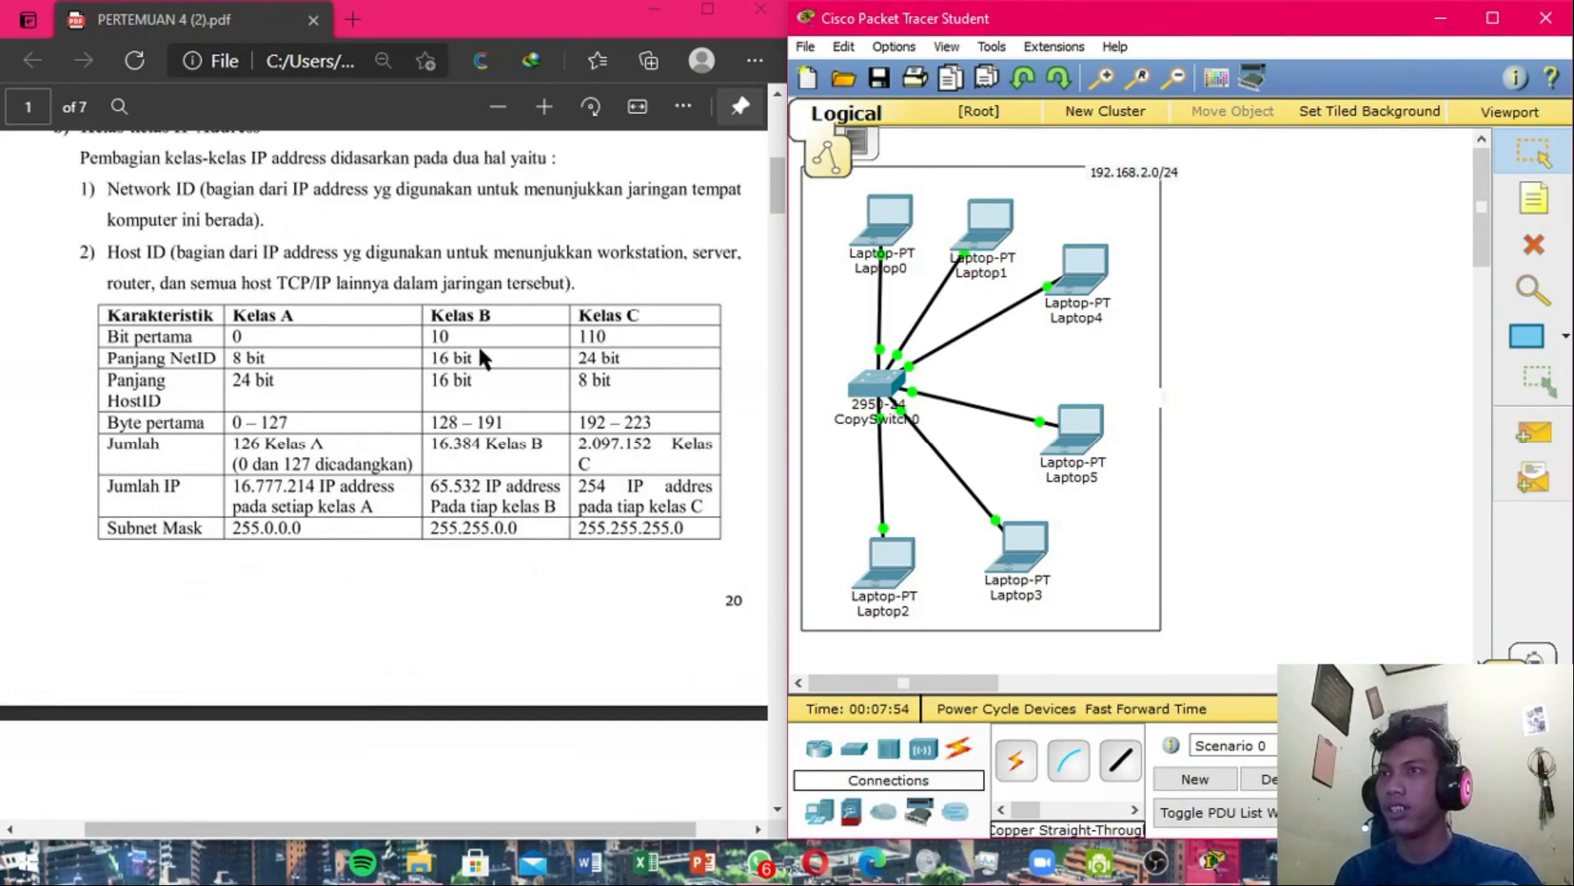
{"action": "left_click", "coordinate": [721, 11]}
{"action": "scroll", "coordinate": [823, 464], "scroll_direction": "up", "scroll_amount": 3}
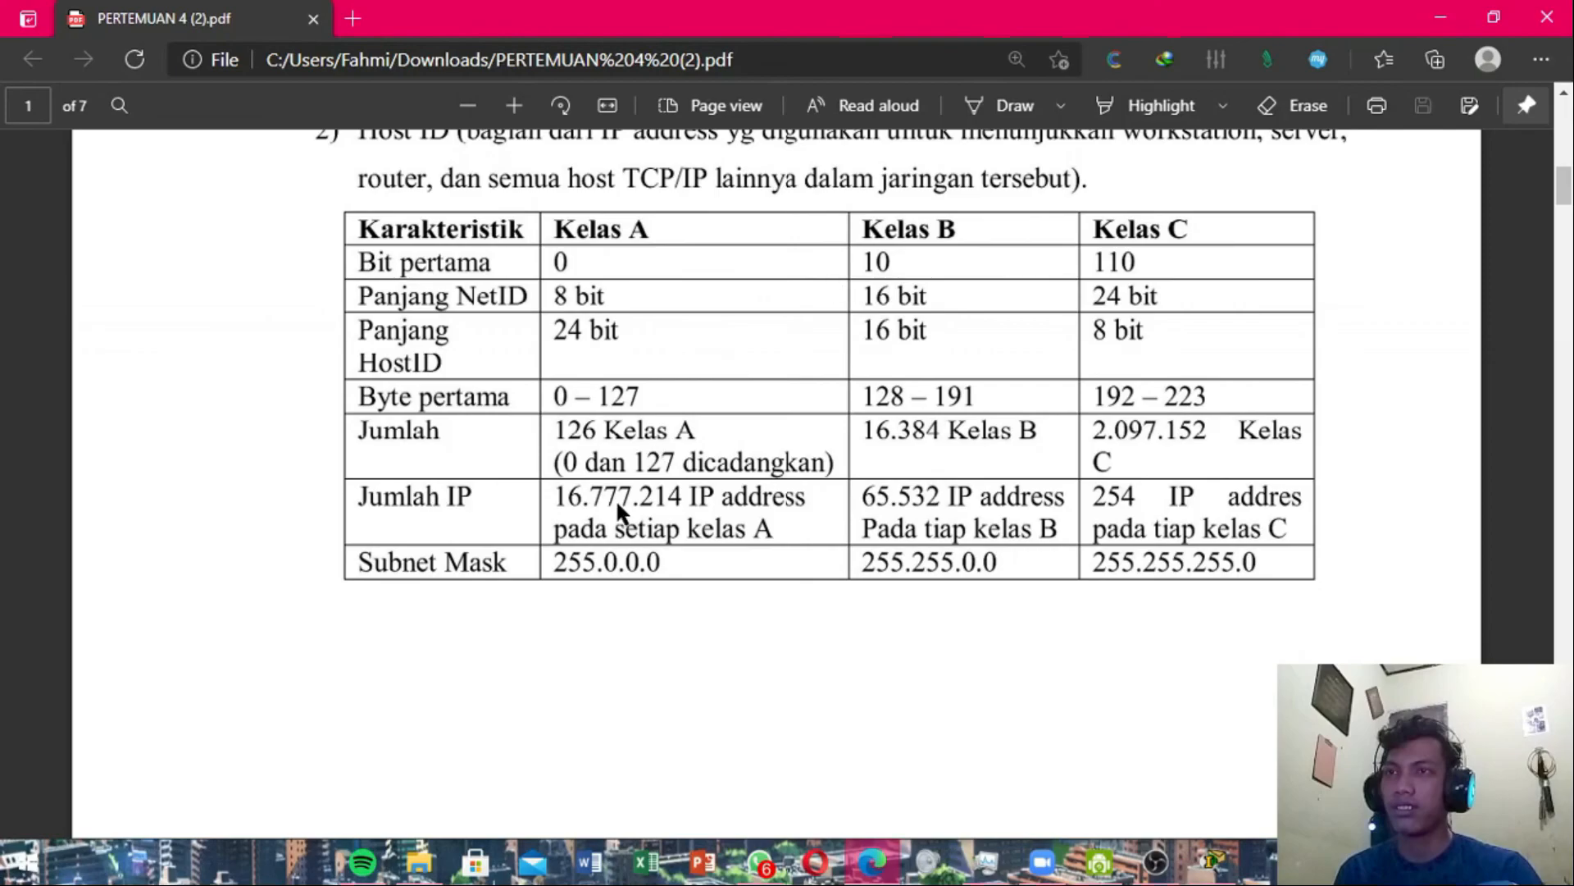
{"action": "scroll", "coordinate": [968, 484], "scroll_direction": "down", "scroll_amount": 4}
{"action": "scroll", "coordinate": [861, 475], "scroll_direction": "up", "scroll_amount": 4}
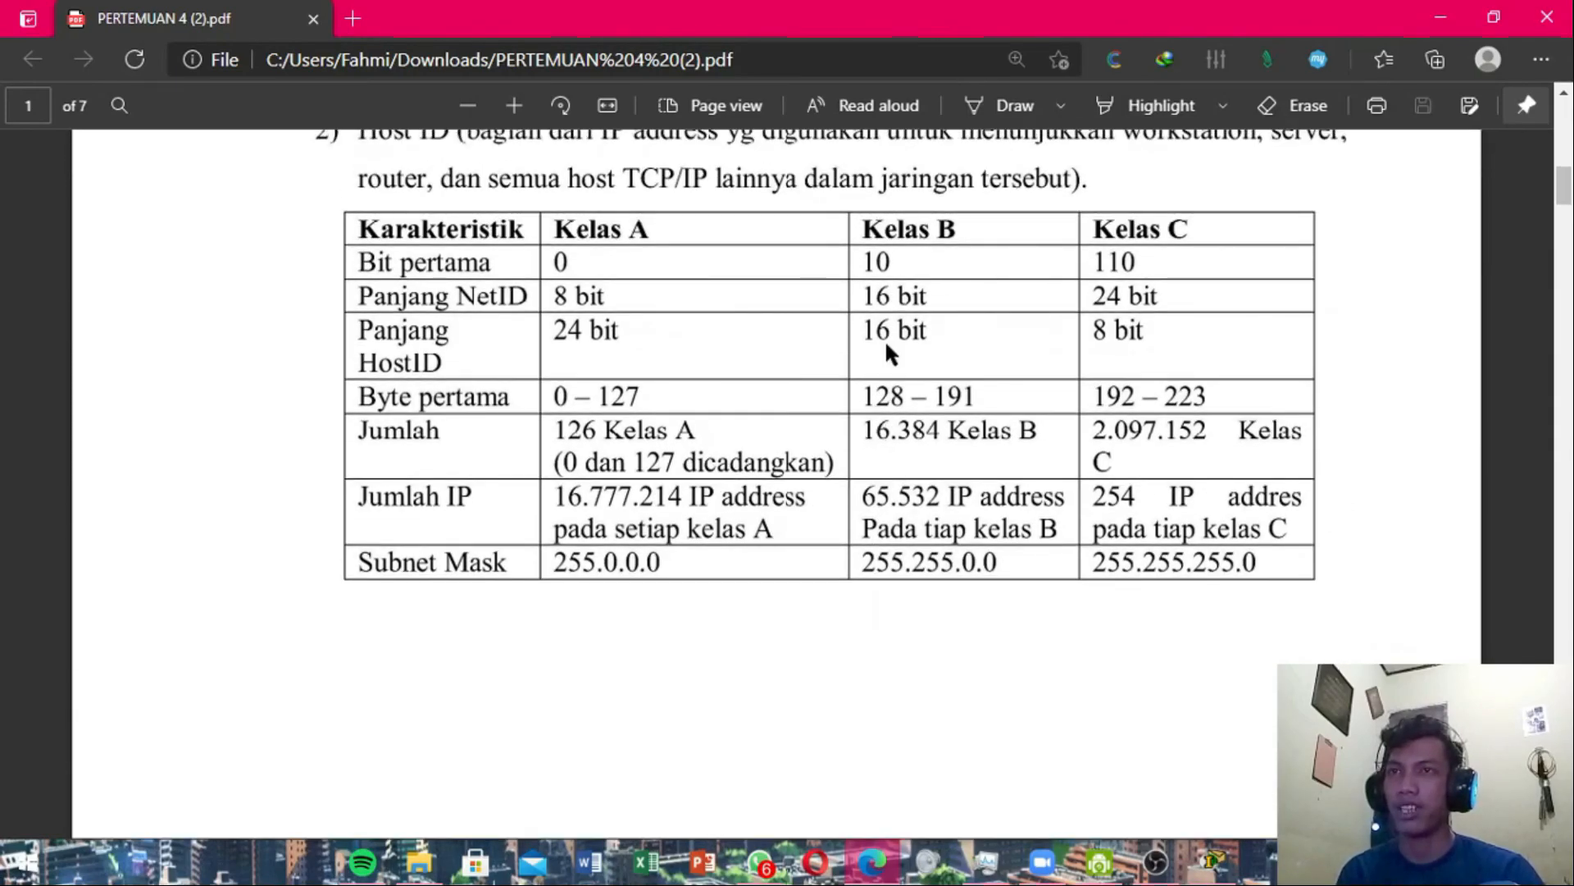
{"action": "scroll", "coordinate": [862, 363], "scroll_direction": "up", "scroll_amount": 2}
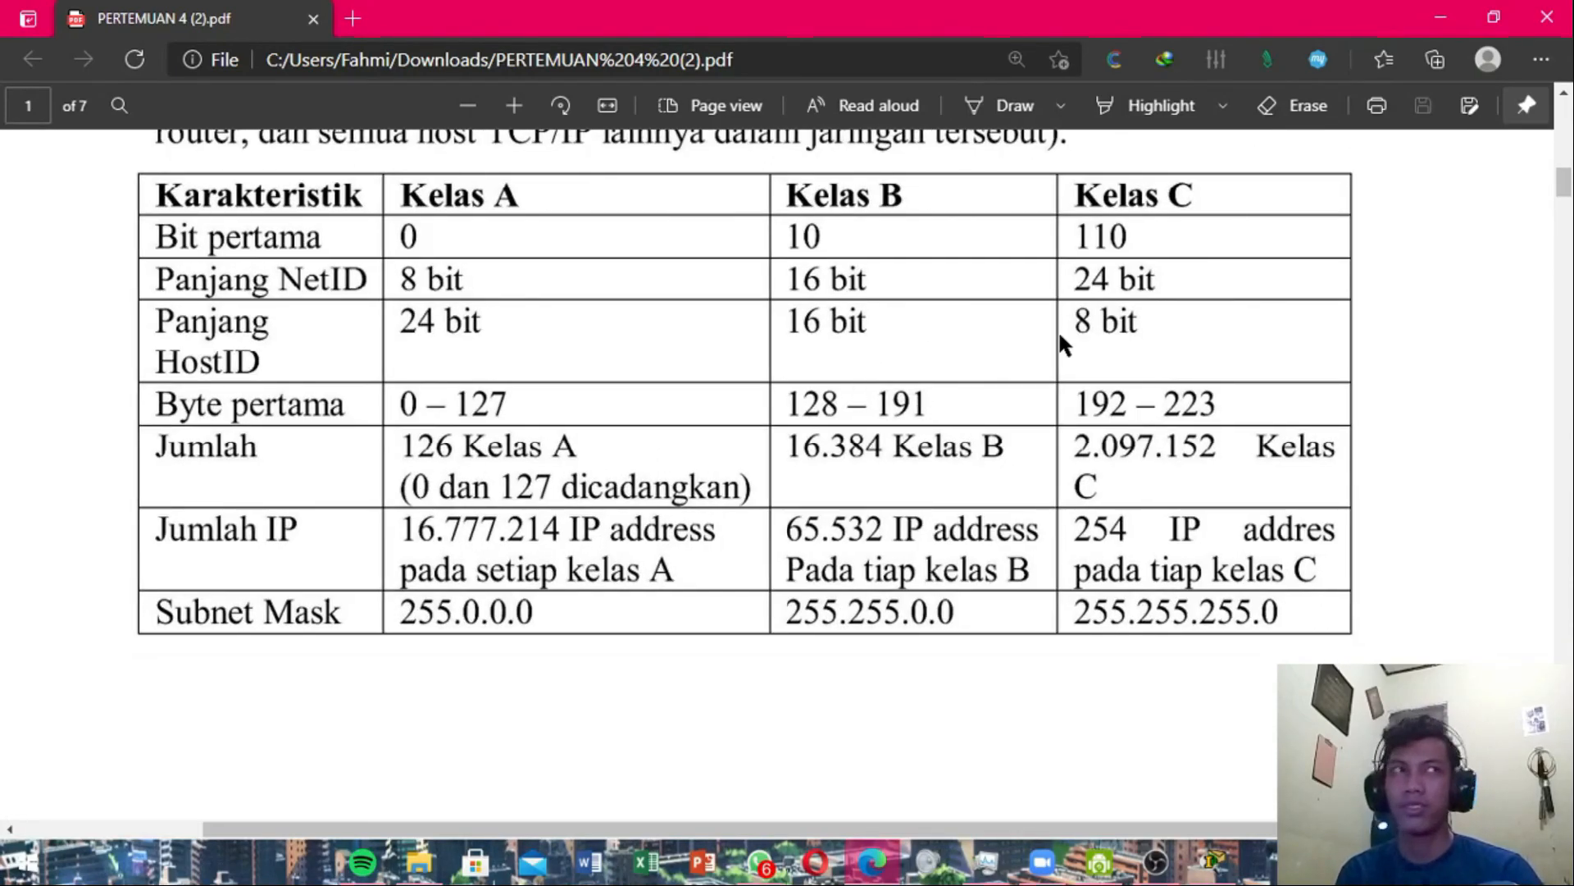
Review exercise d on page 6 with the Laptop0 to Laptop5 IP addresses and ping tasks, plus the TUGAS AKHIR on page 7.
{"action": "scroll", "coordinate": [970, 492], "scroll_direction": "down", "scroll_amount": 6}
{"action": "scroll", "coordinate": [874, 443], "scroll_direction": "down", "scroll_amount": 2}
{"action": "scroll", "coordinate": [871, 443], "scroll_direction": "down", "scroll_amount": 20}
{"action": "scroll", "coordinate": [874, 468], "scroll_direction": "down", "scroll_amount": 10}
{"action": "scroll", "coordinate": [841, 485], "scroll_direction": "up", "scroll_amount": 2}
{"action": "scroll", "coordinate": [720, 395], "scroll_direction": "up", "scroll_amount": 5}
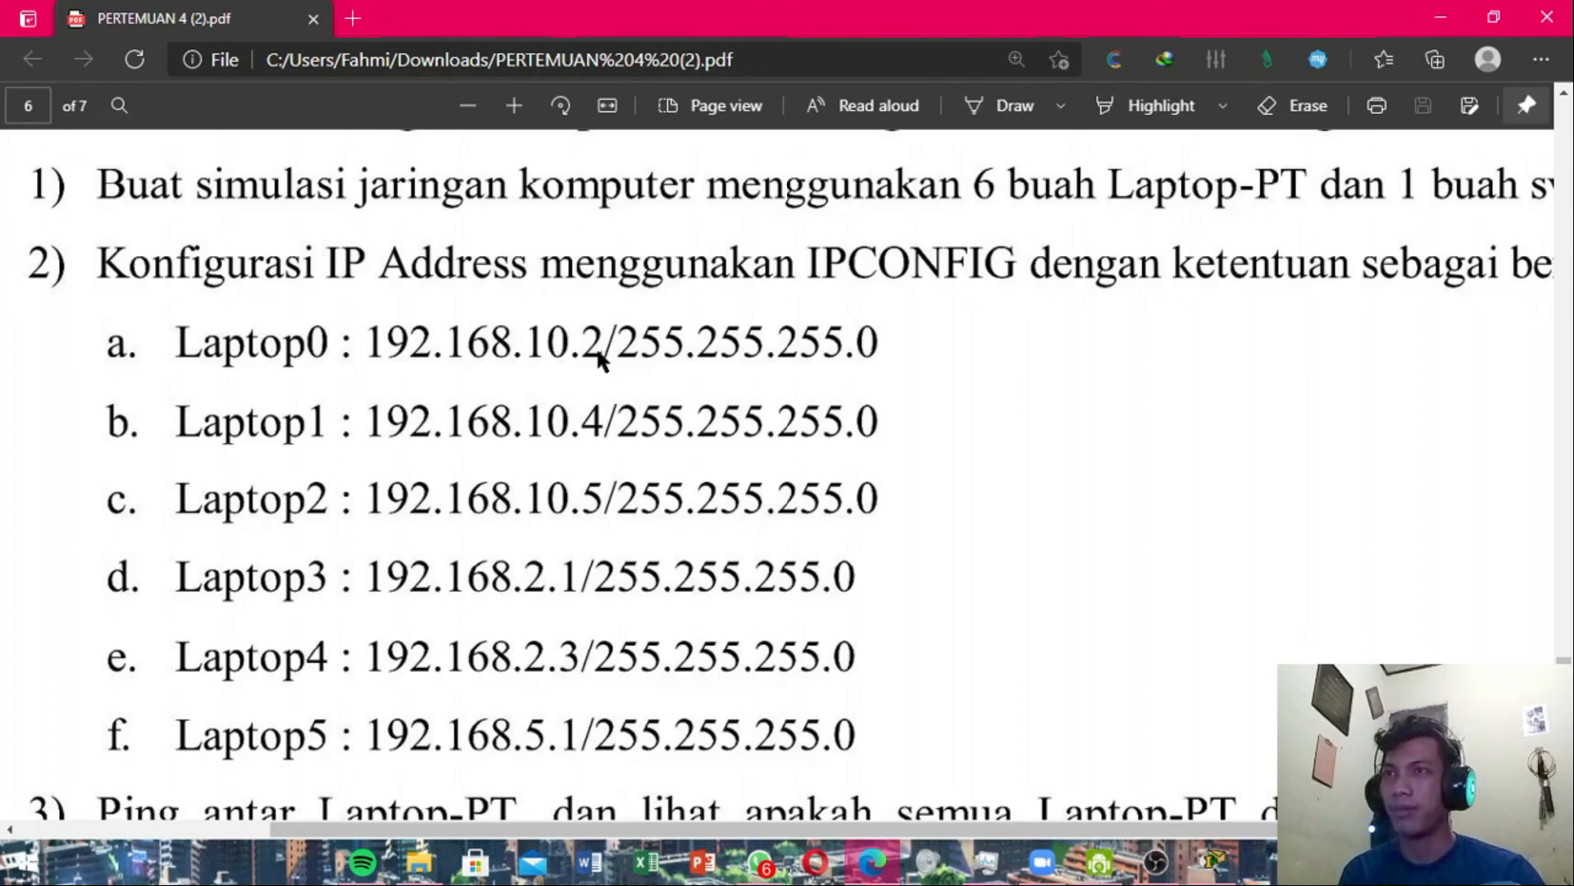
{"action": "scroll", "coordinate": [623, 357], "scroll_direction": "down", "scroll_amount": 10}
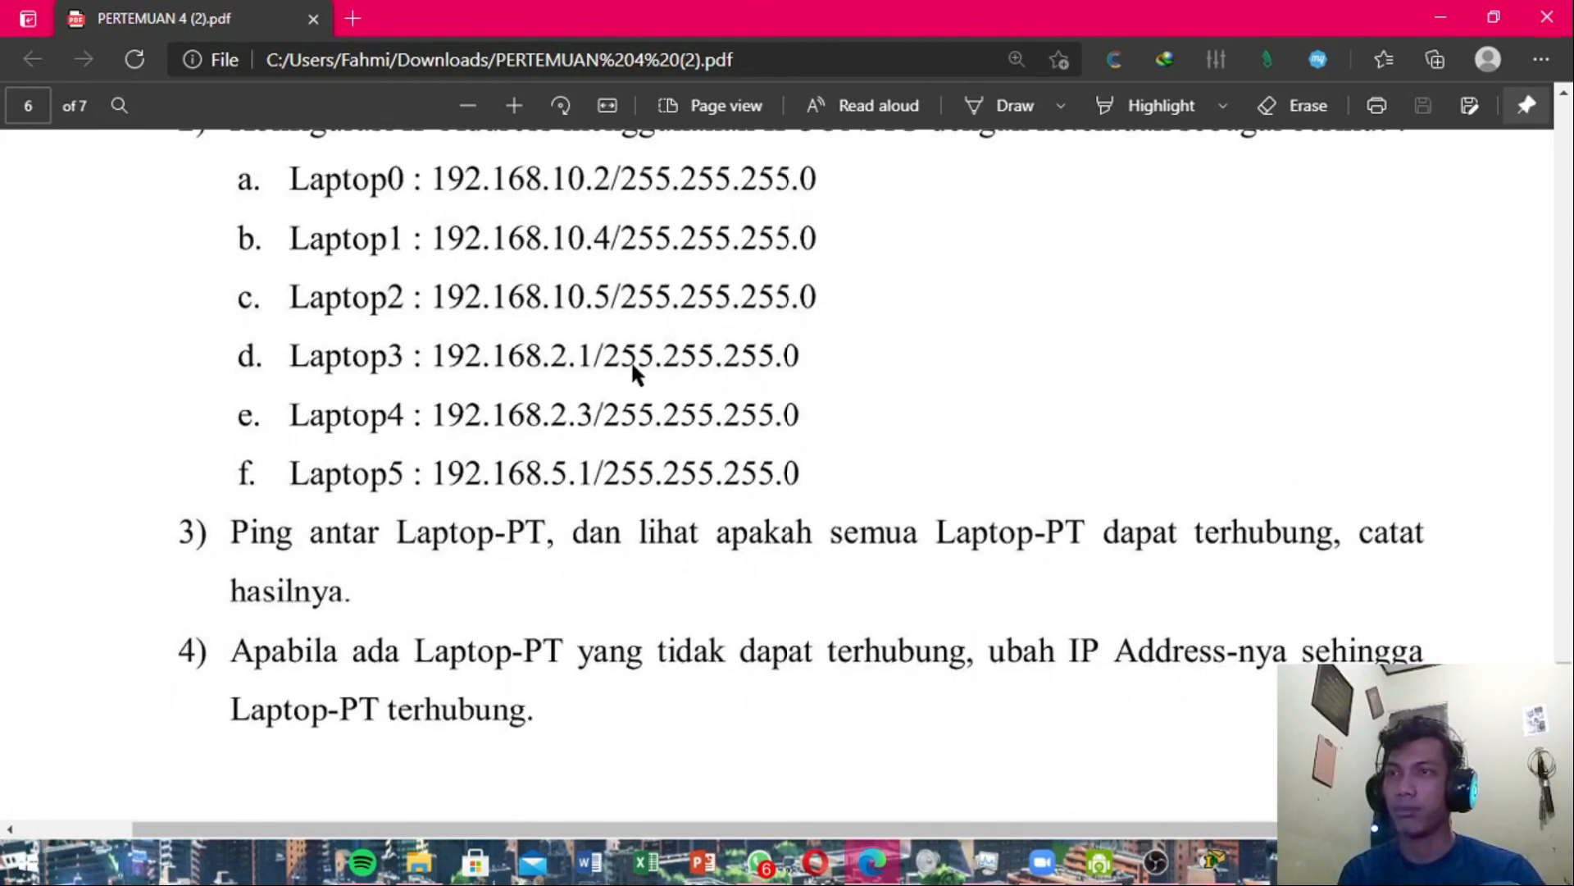
{"action": "scroll", "coordinate": [755, 386], "scroll_direction": "up", "scroll_amount": 5}
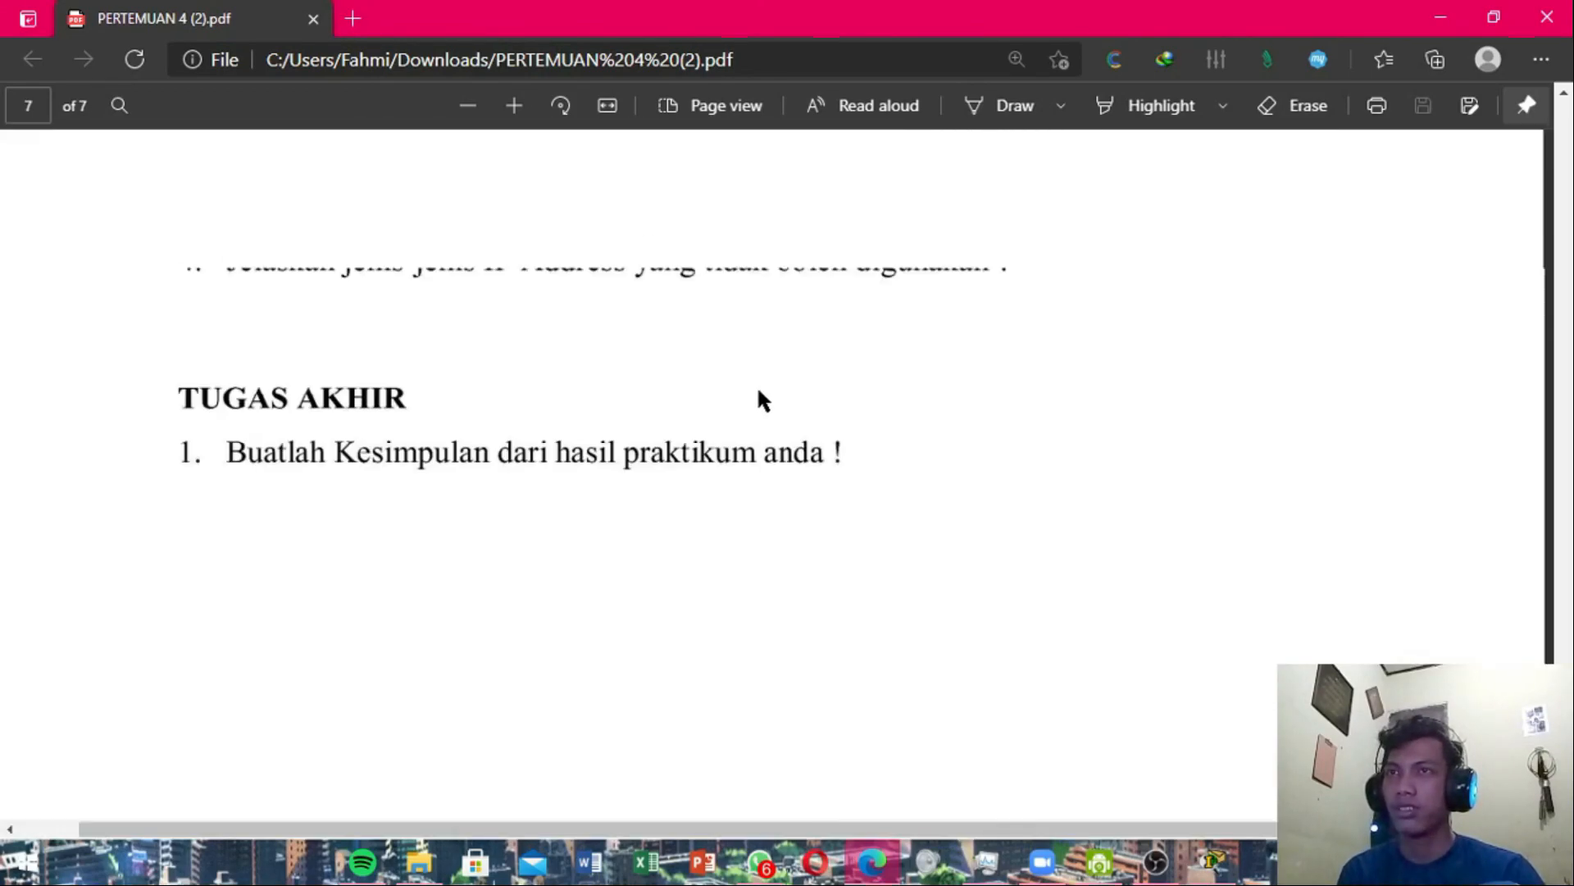
{"action": "scroll", "coordinate": [763, 402], "scroll_direction": "up", "scroll_amount": 10}
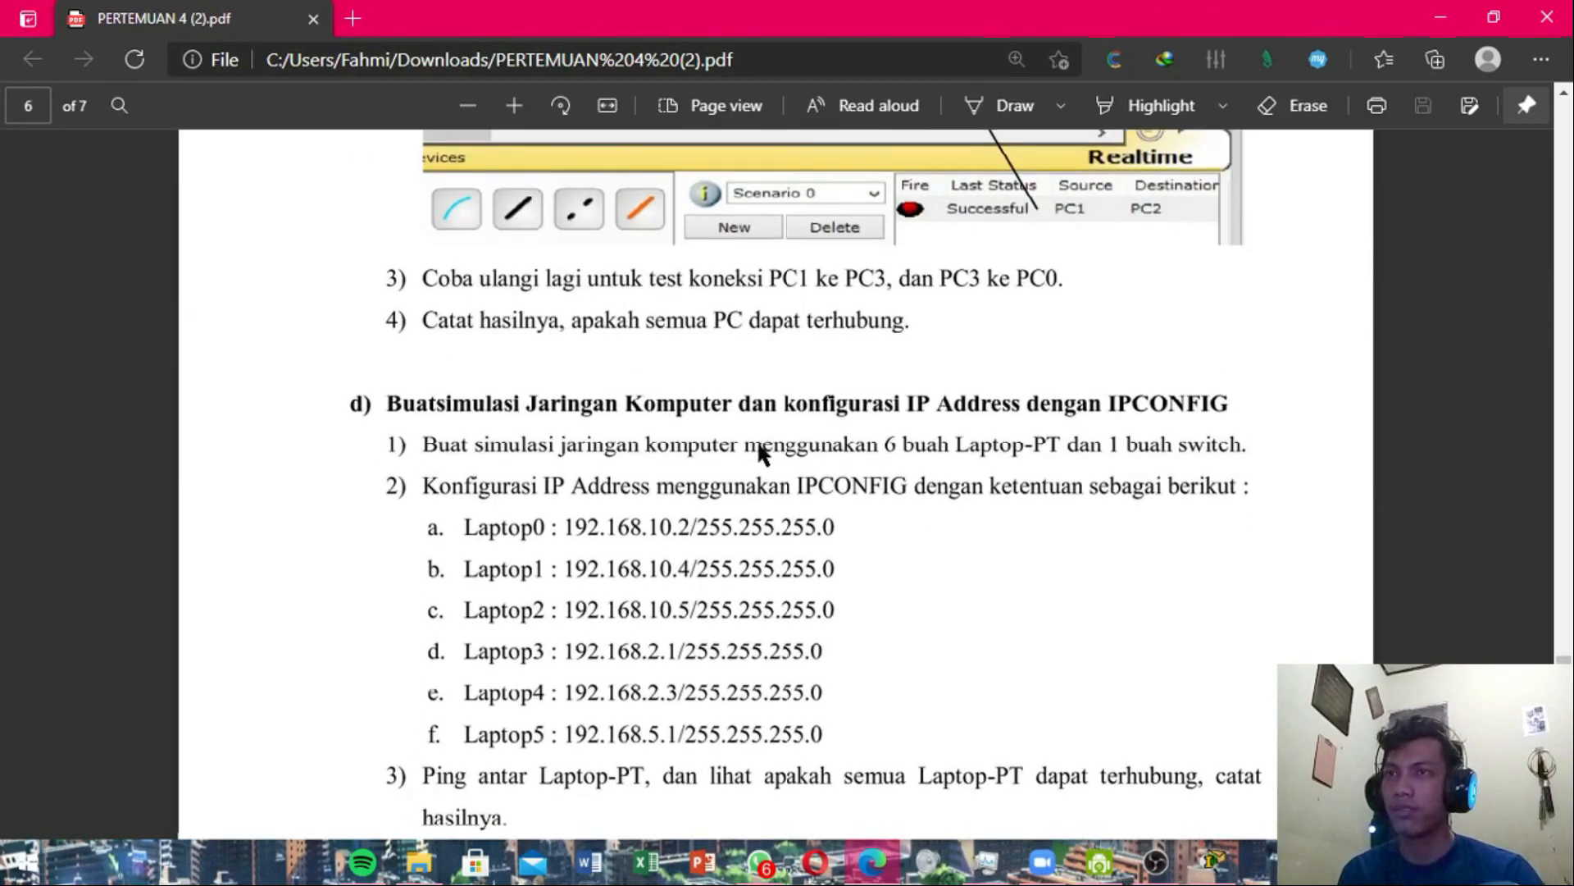
{"action": "scroll", "coordinate": [1407, 149], "scroll_direction": "up", "scroll_amount": 3}
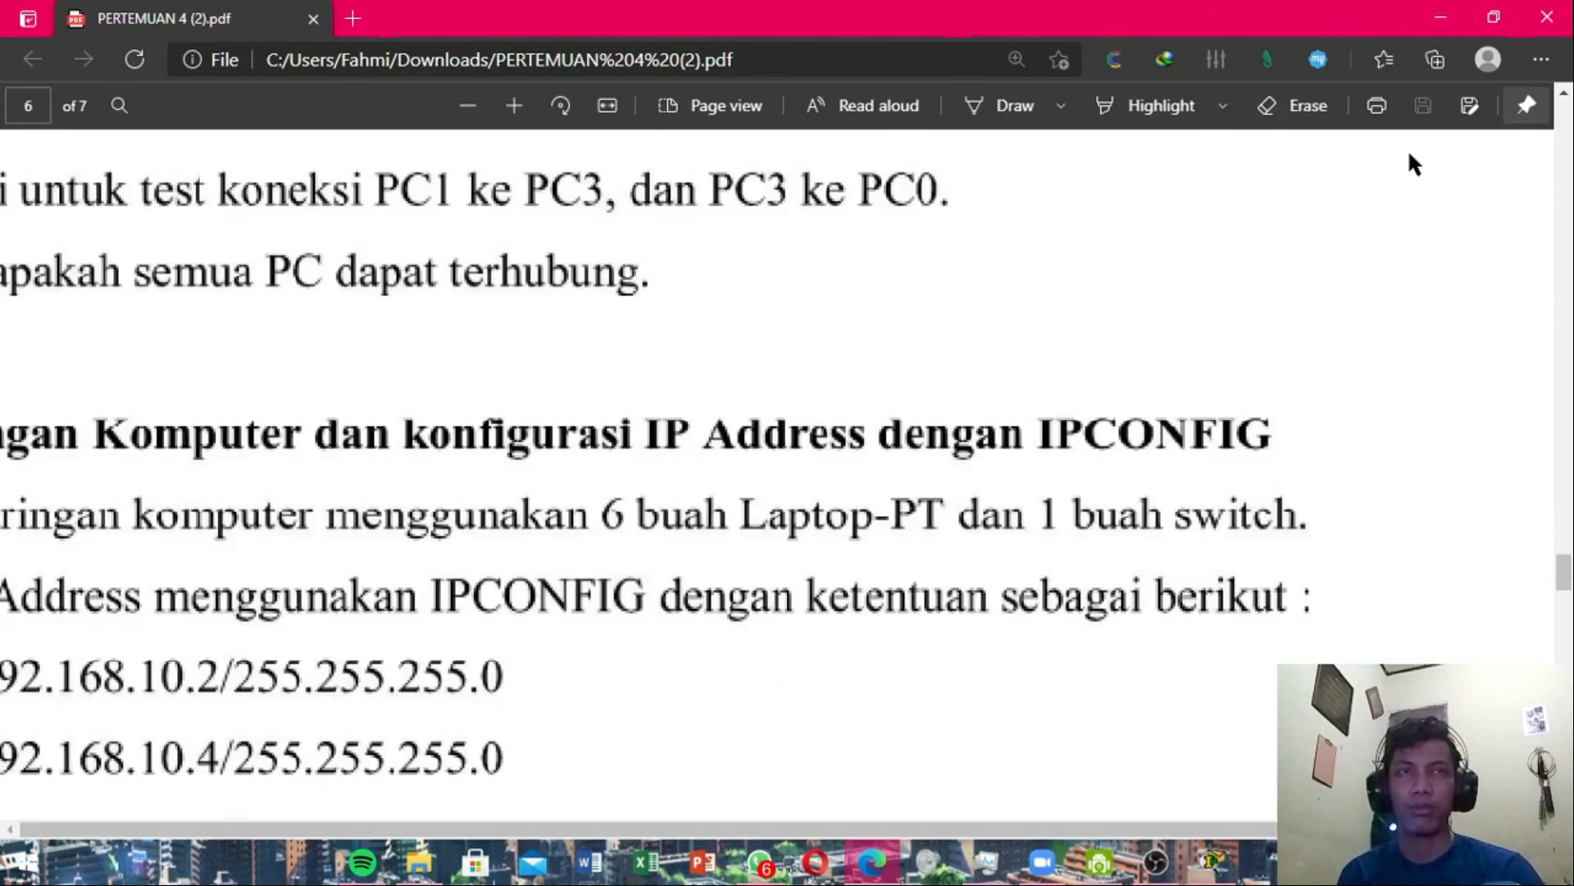
{"action": "scroll", "coordinate": [1526, 136], "scroll_direction": "down", "scroll_amount": 2}
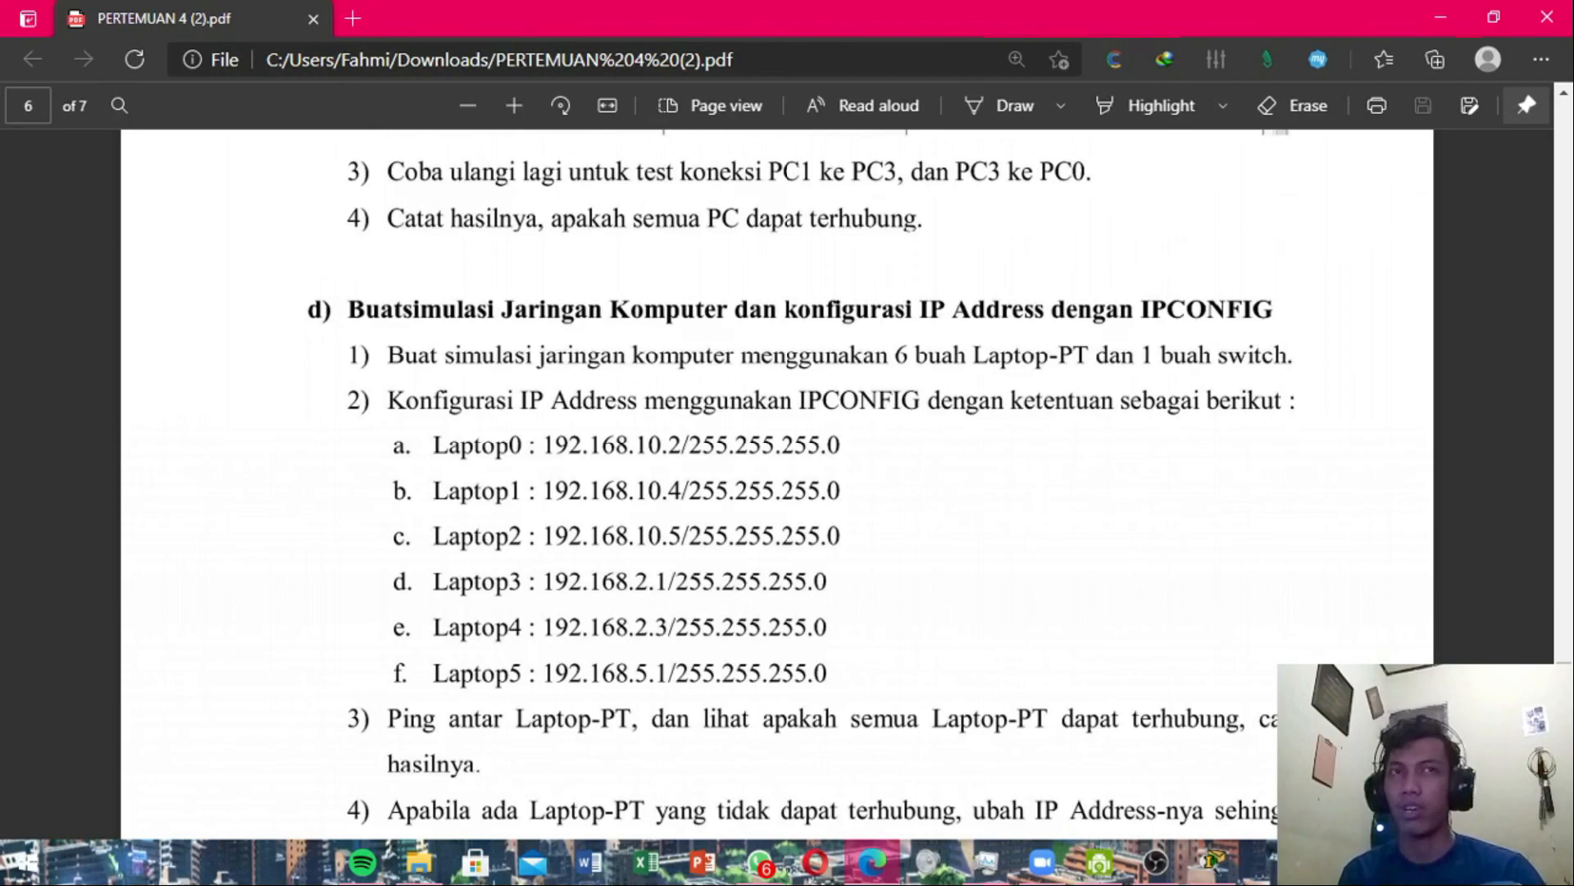